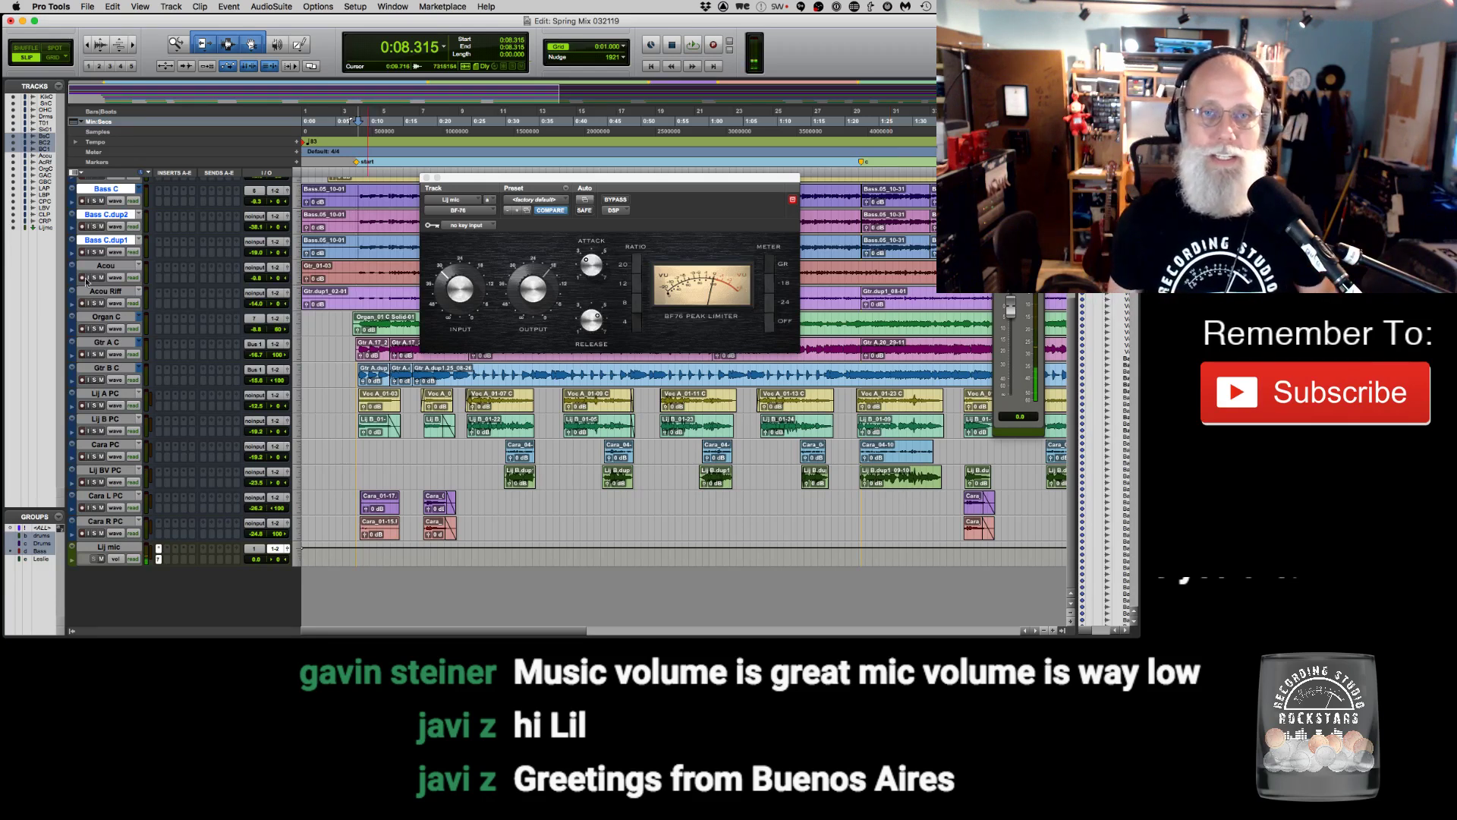
Set the playback start to 0:08.490 on the Bass C.dup2 track and close the BF76 Peak Limiter window.
{"action": "left_click", "coordinate": [359, 215]}
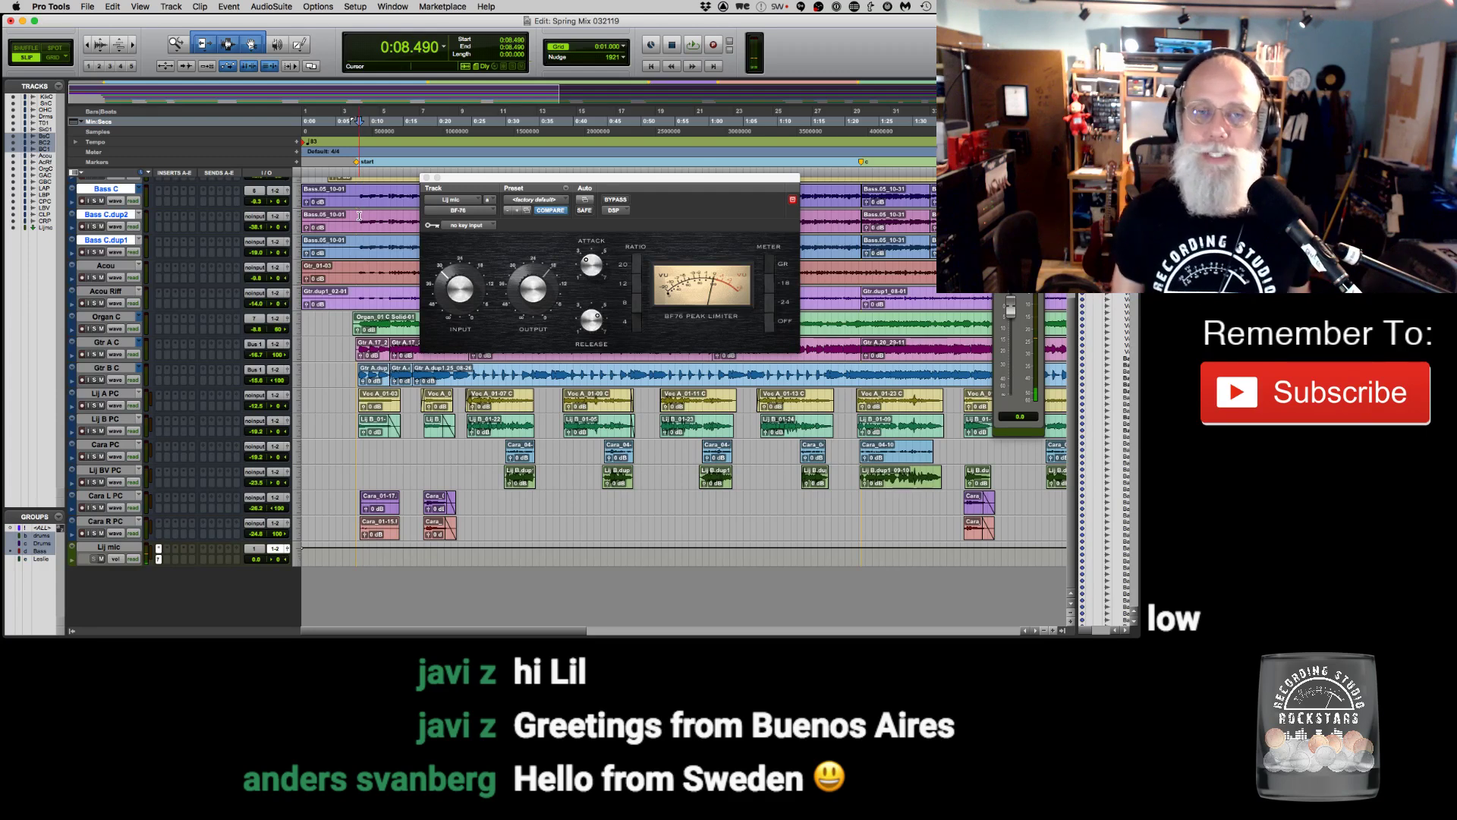
{"action": "scroll", "coordinate": [336, 260], "scroll_direction": "up", "scroll_amount": 6}
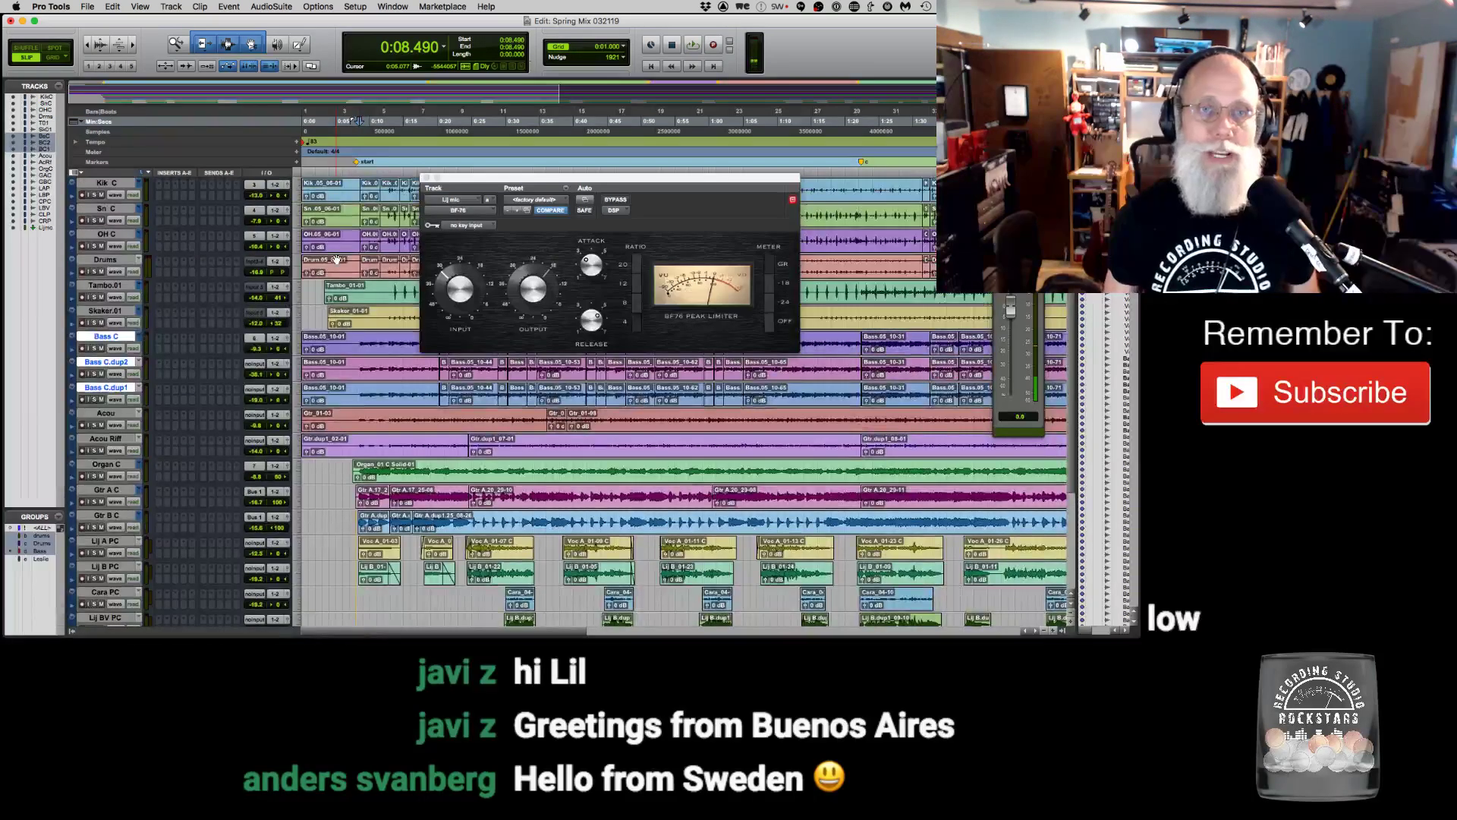
{"action": "left_click", "coordinate": [426, 177]}
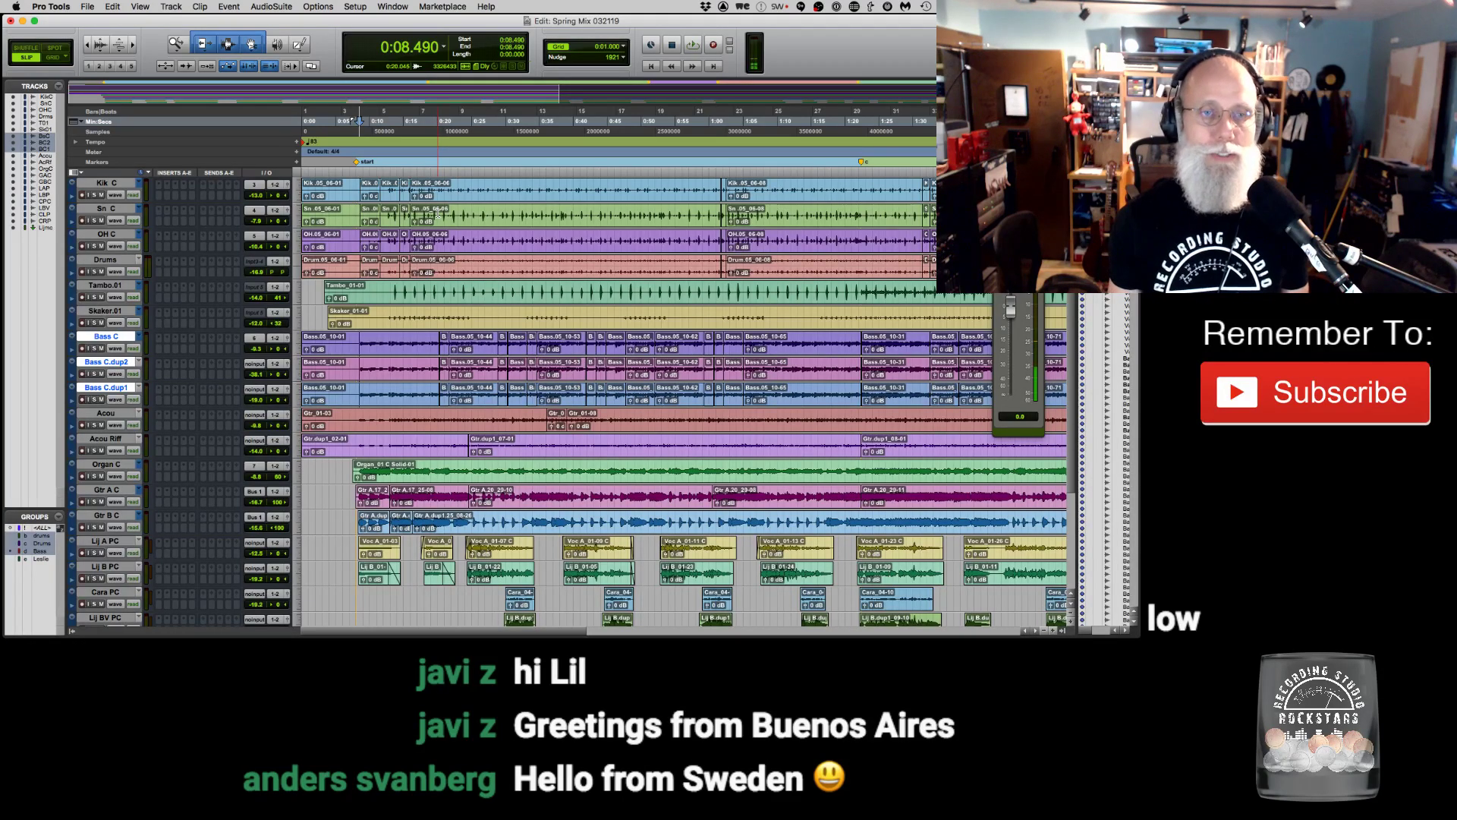
{"action": "scroll", "coordinate": [389, 219], "scroll_direction": "down", "scroll_amount": 2}
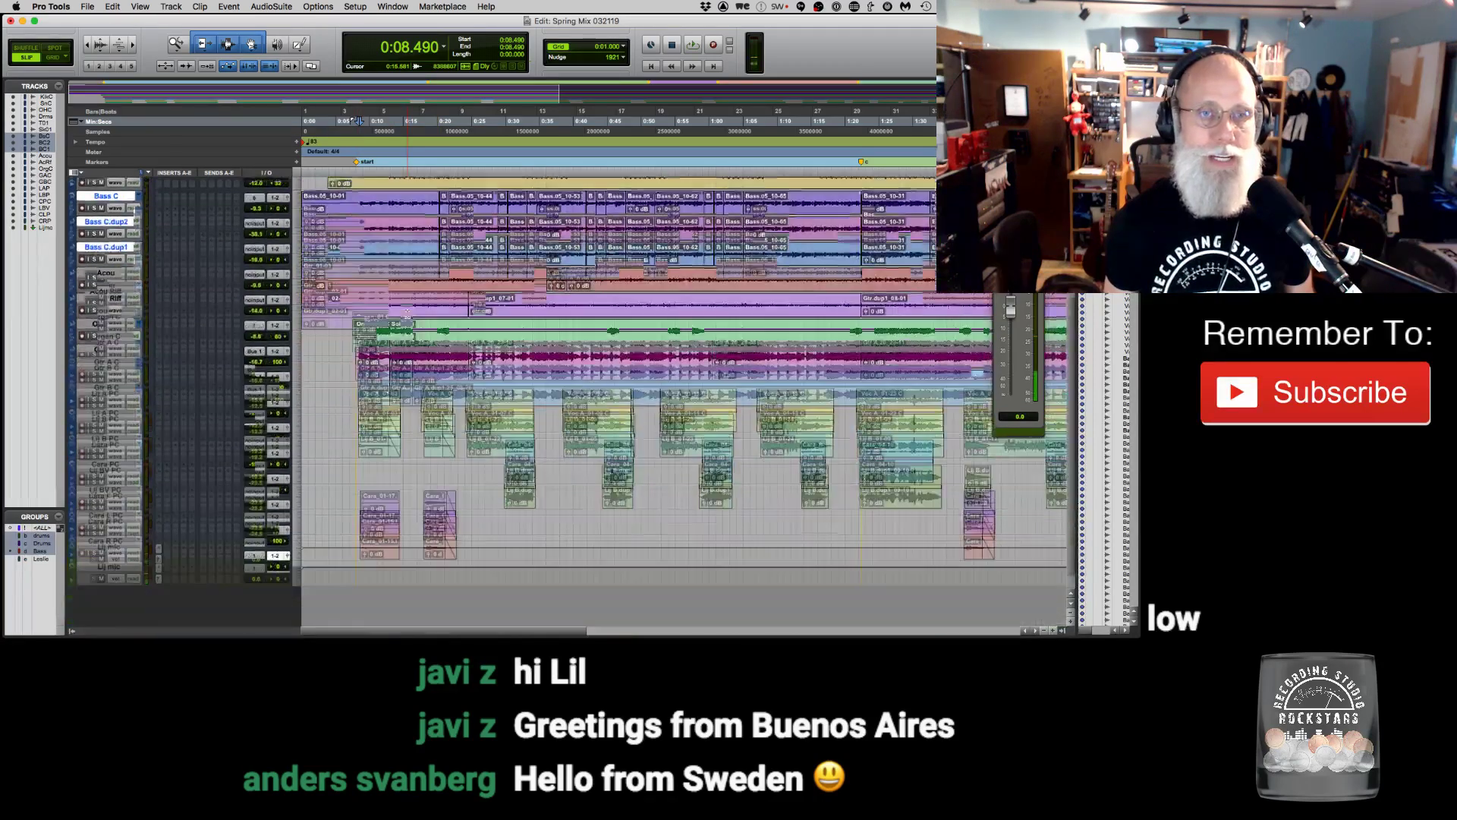
{"action": "scroll", "coordinate": [408, 312], "scroll_direction": "down", "scroll_amount": 5}
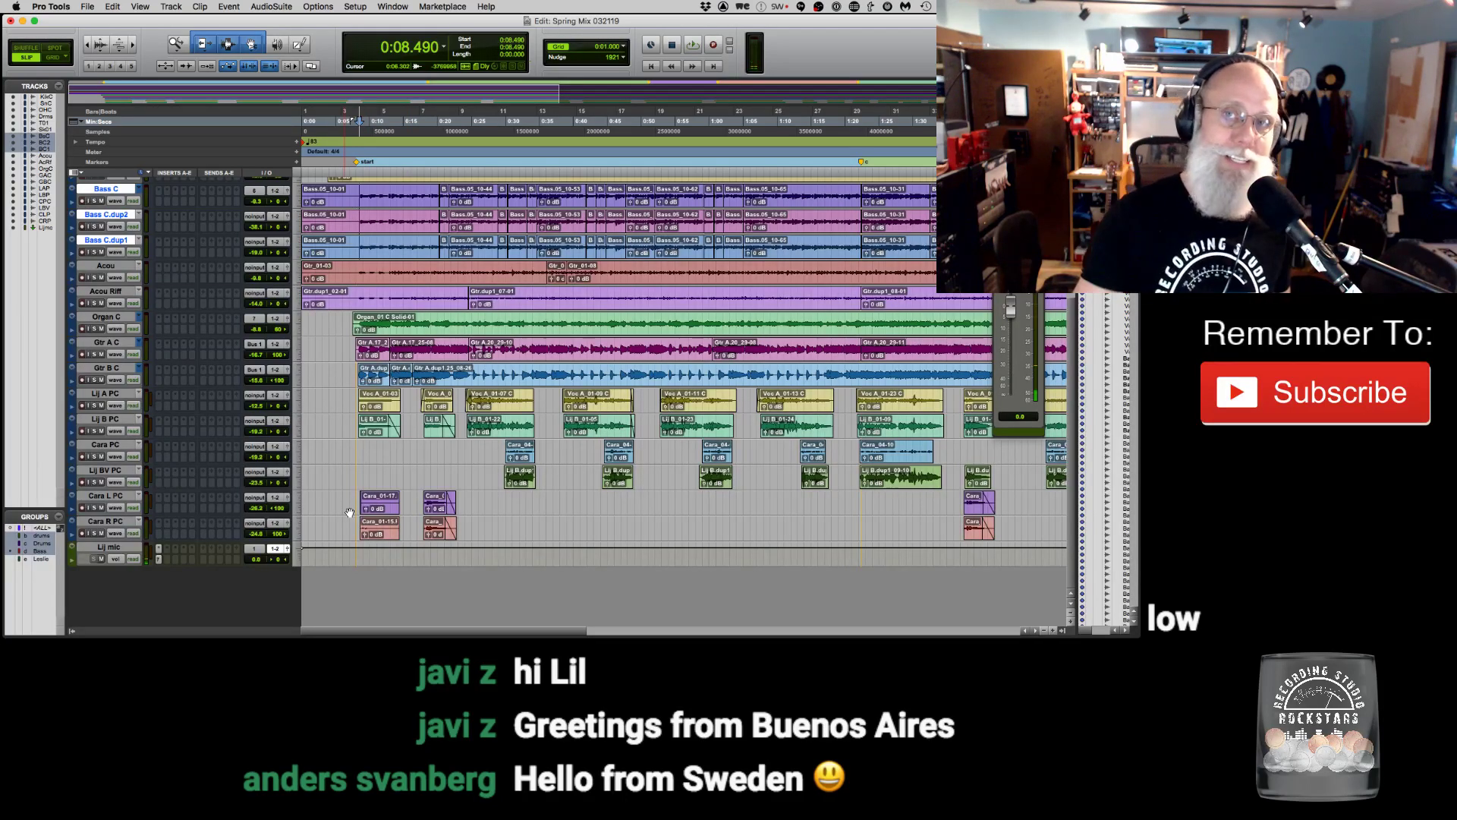
Listen to the full mix from 0:08.490 and stop playback.
{"action": "key", "text": "space"}
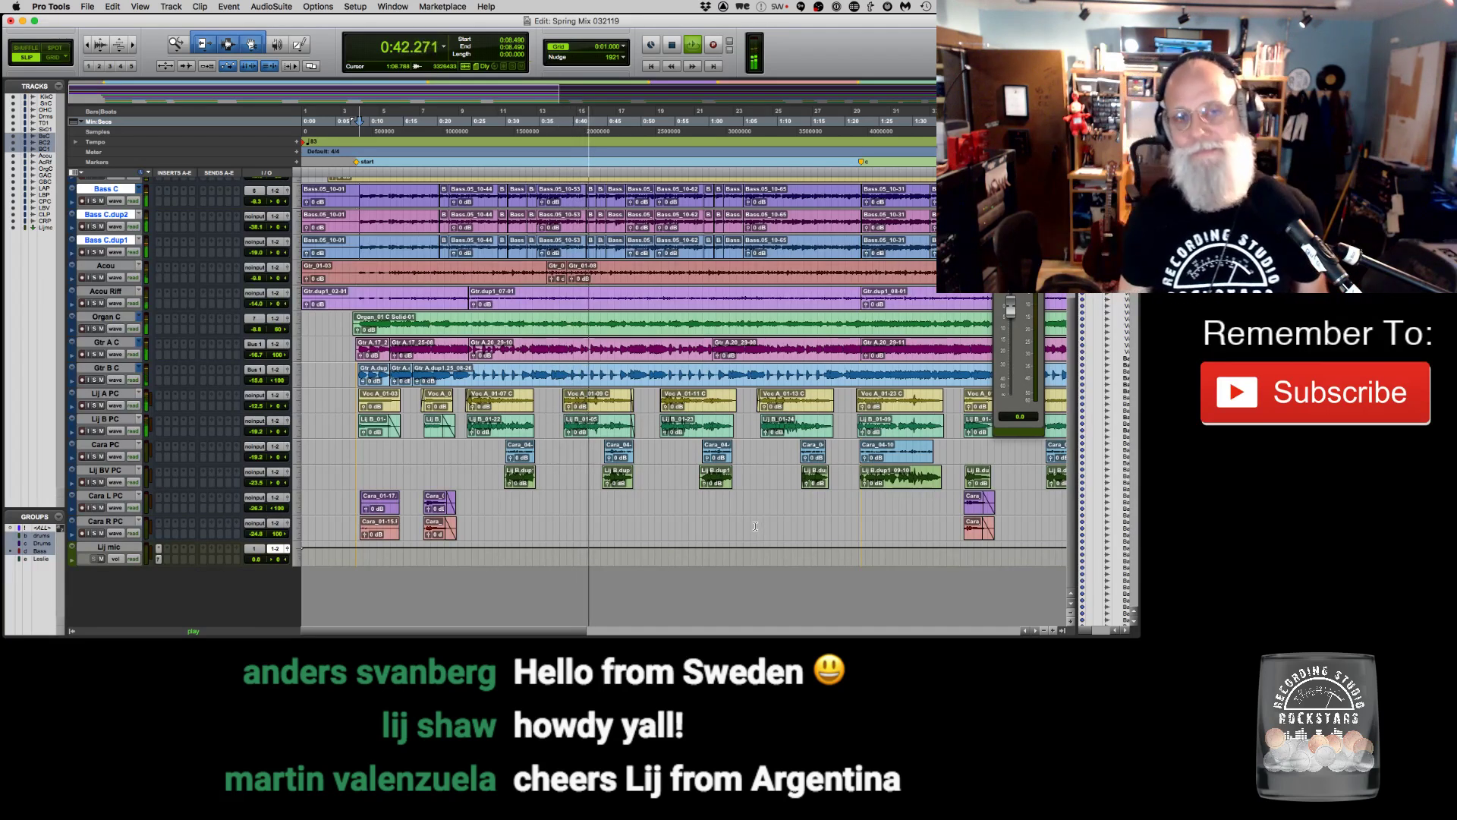
{"action": "scroll", "coordinate": [755, 524], "scroll_direction": "up", "scroll_amount": 3}
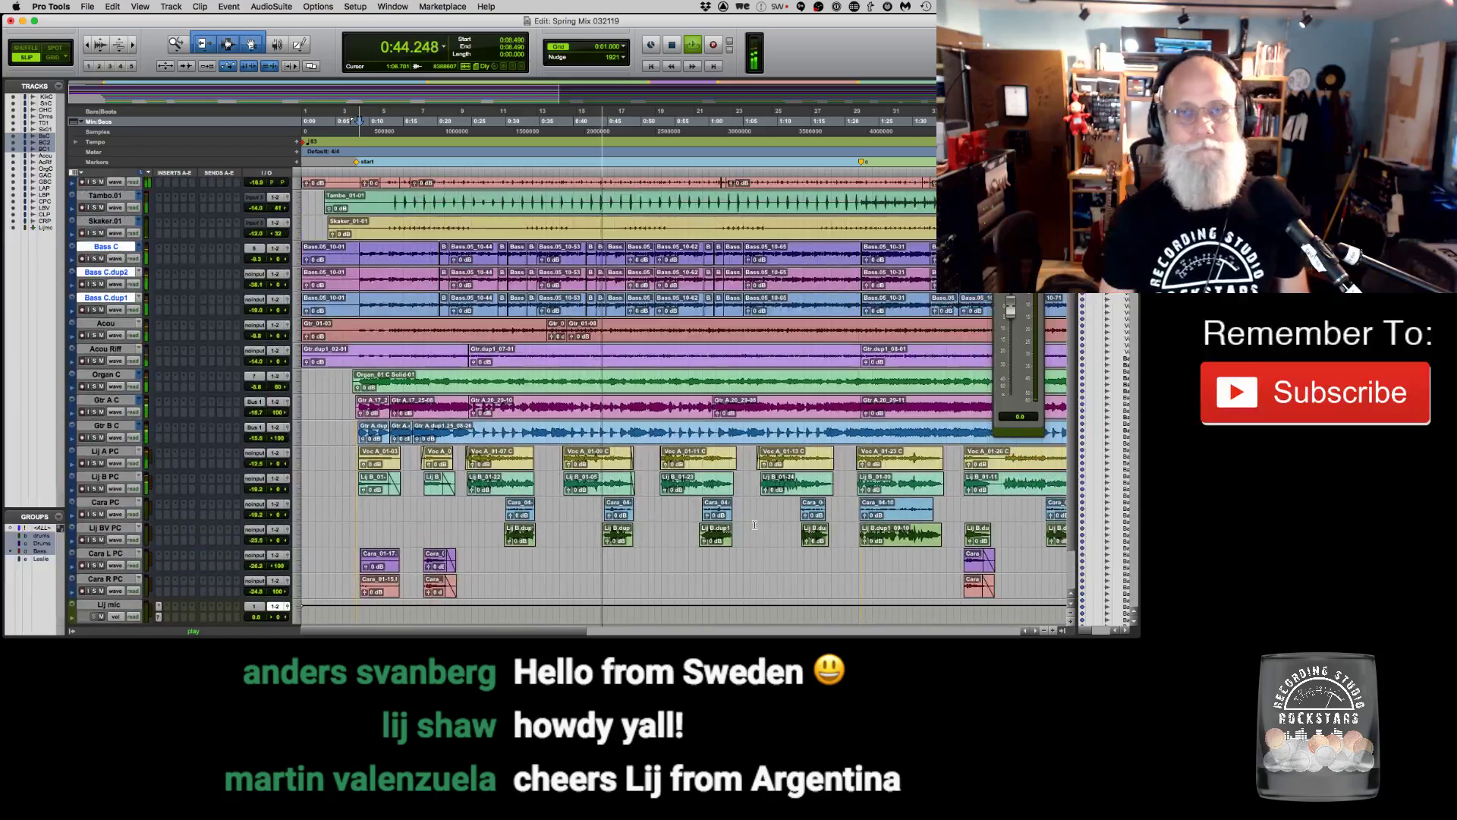
{"action": "key", "text": "r"}
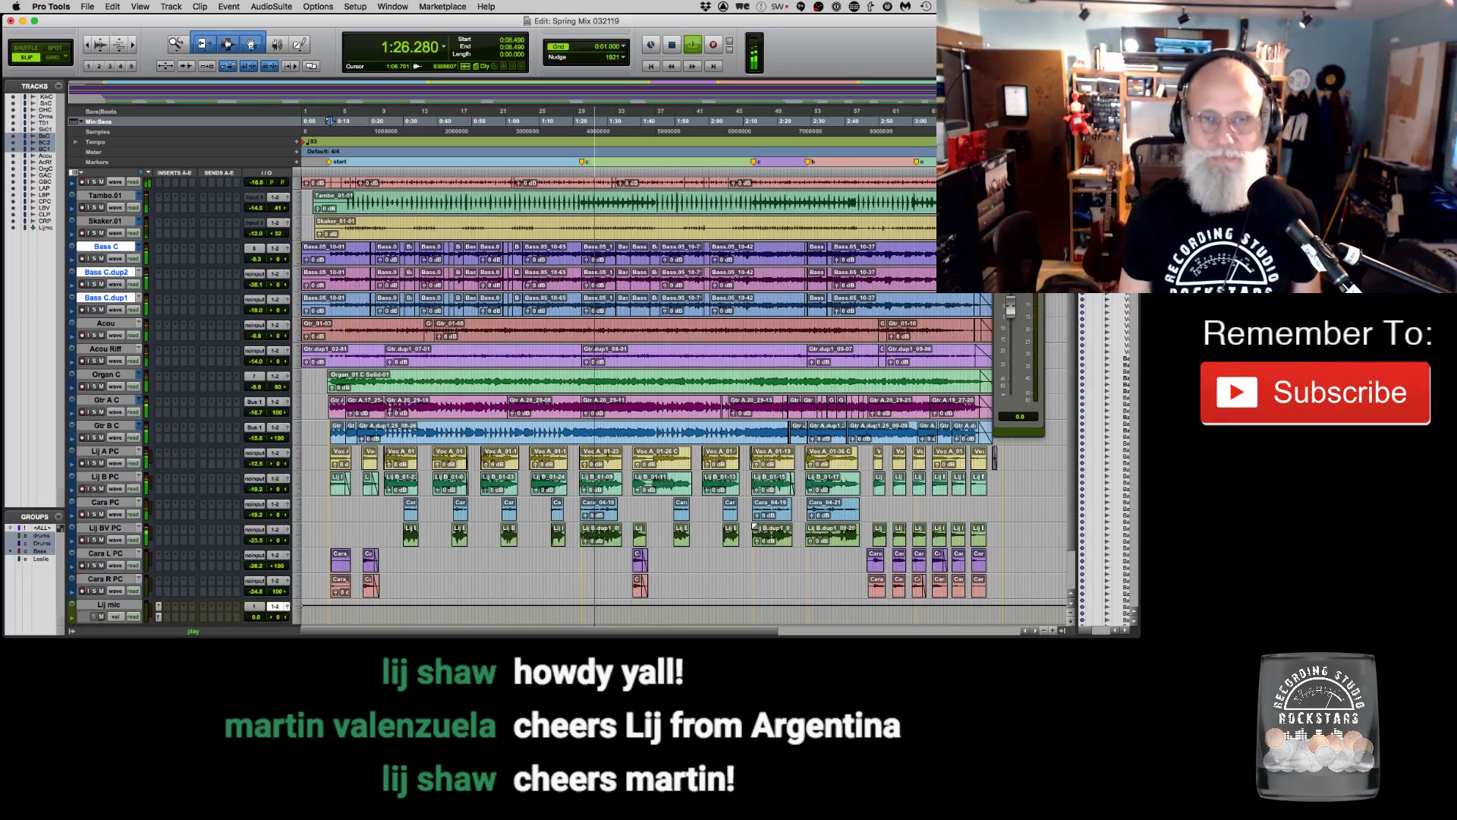
{"action": "key", "text": "space"}
Solo the A PC and B PC vocal tracks and start playback from 1:21.100.
{"action": "left_click", "coordinate": [578, 452]}
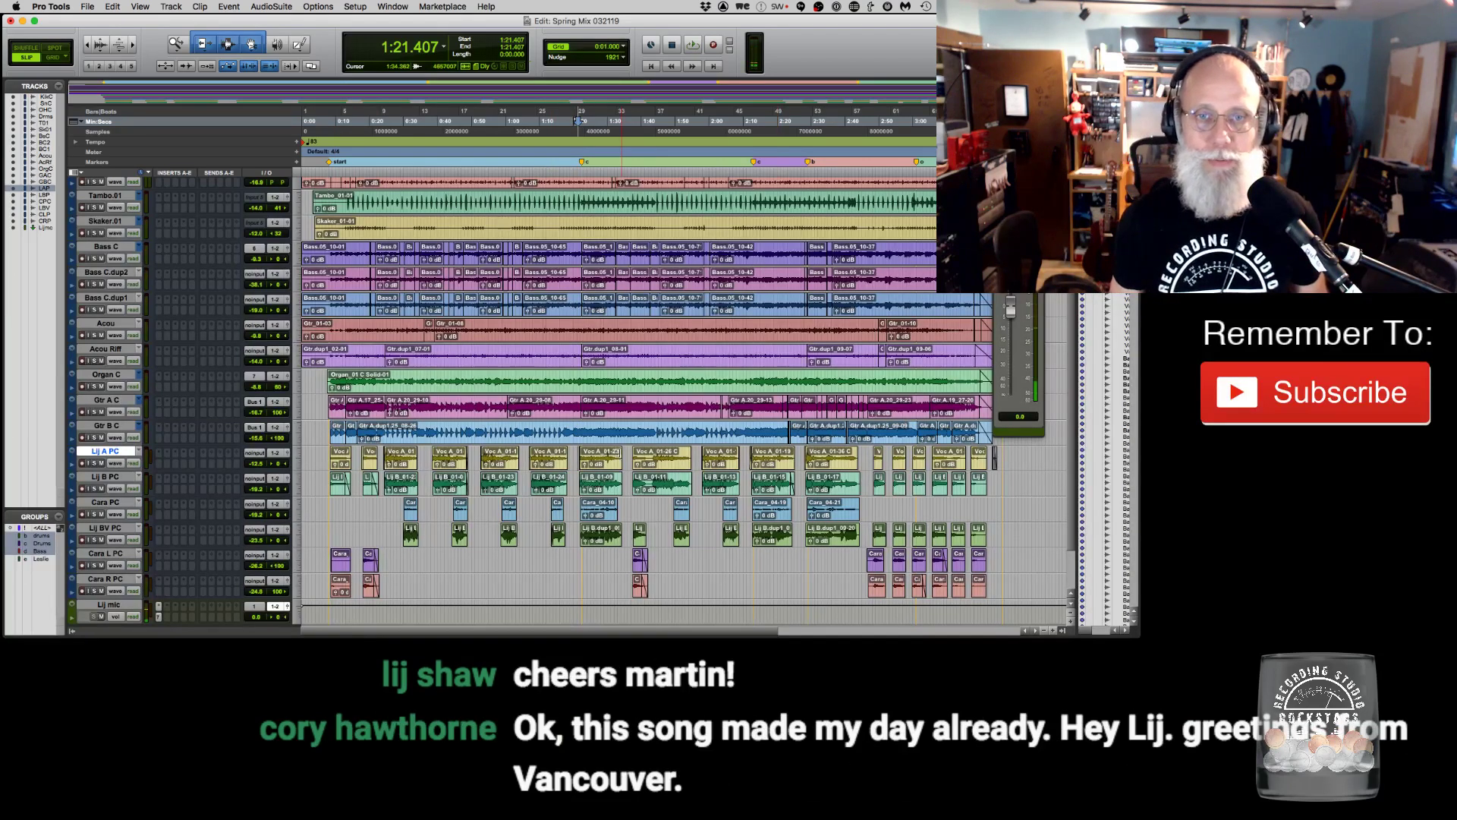
{"action": "key", "text": "t"}
{"action": "key", "text": "t"}
{"action": "key", "text": "r"}
{"action": "key", "text": "r"}
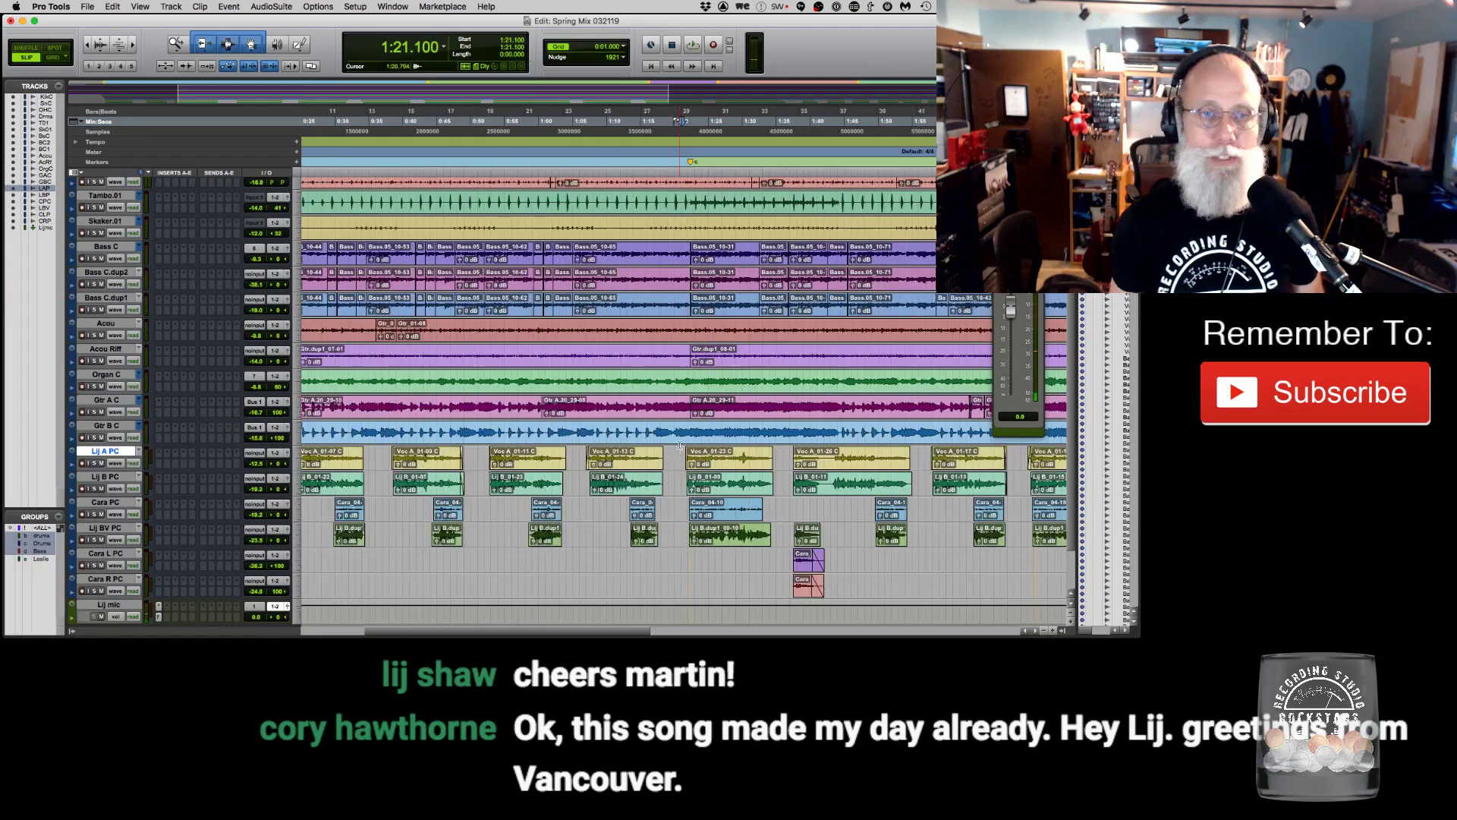
{"action": "left_click", "coordinate": [94, 463]}
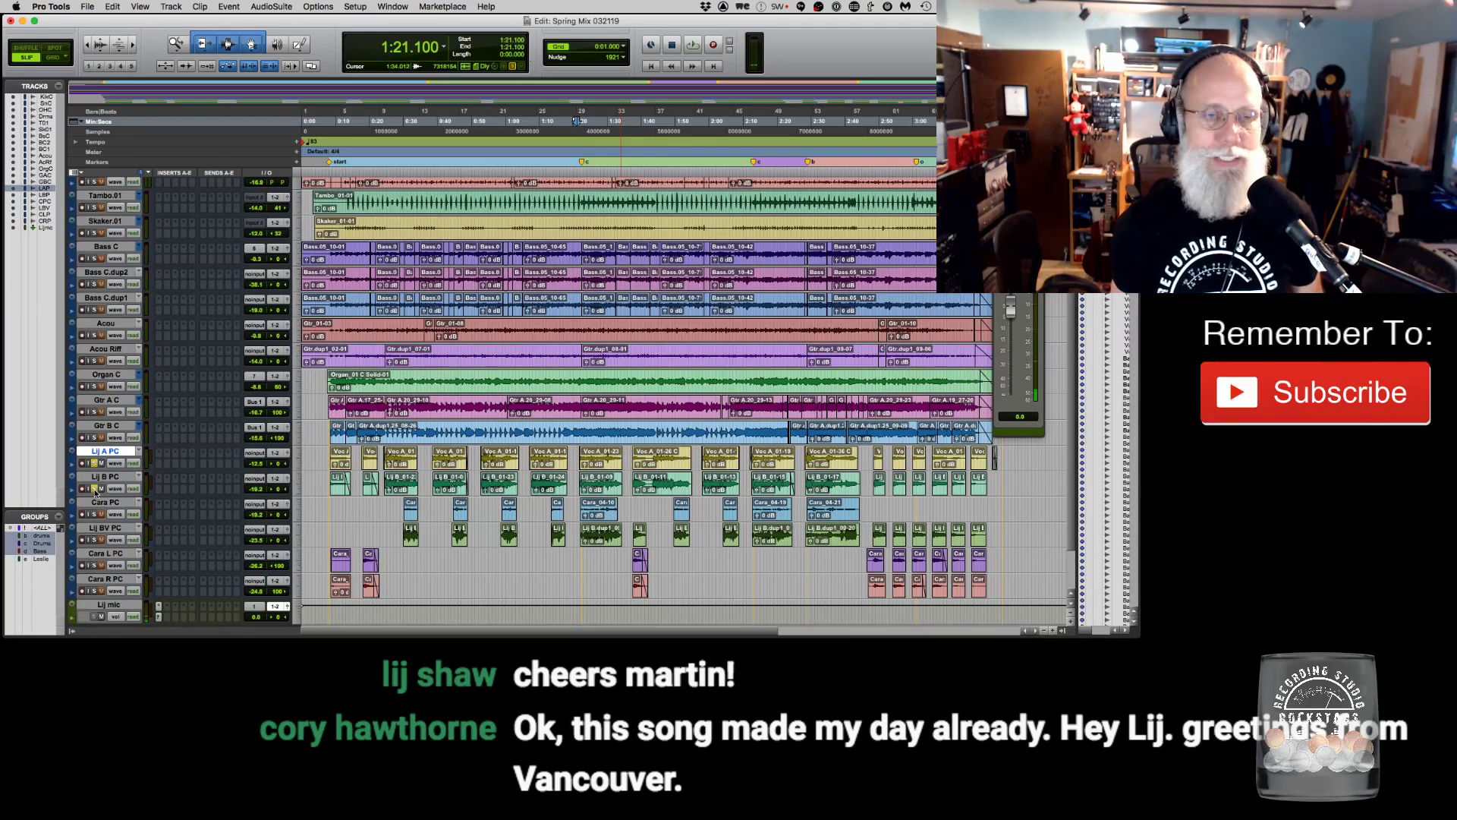
{"action": "key", "text": "space"}
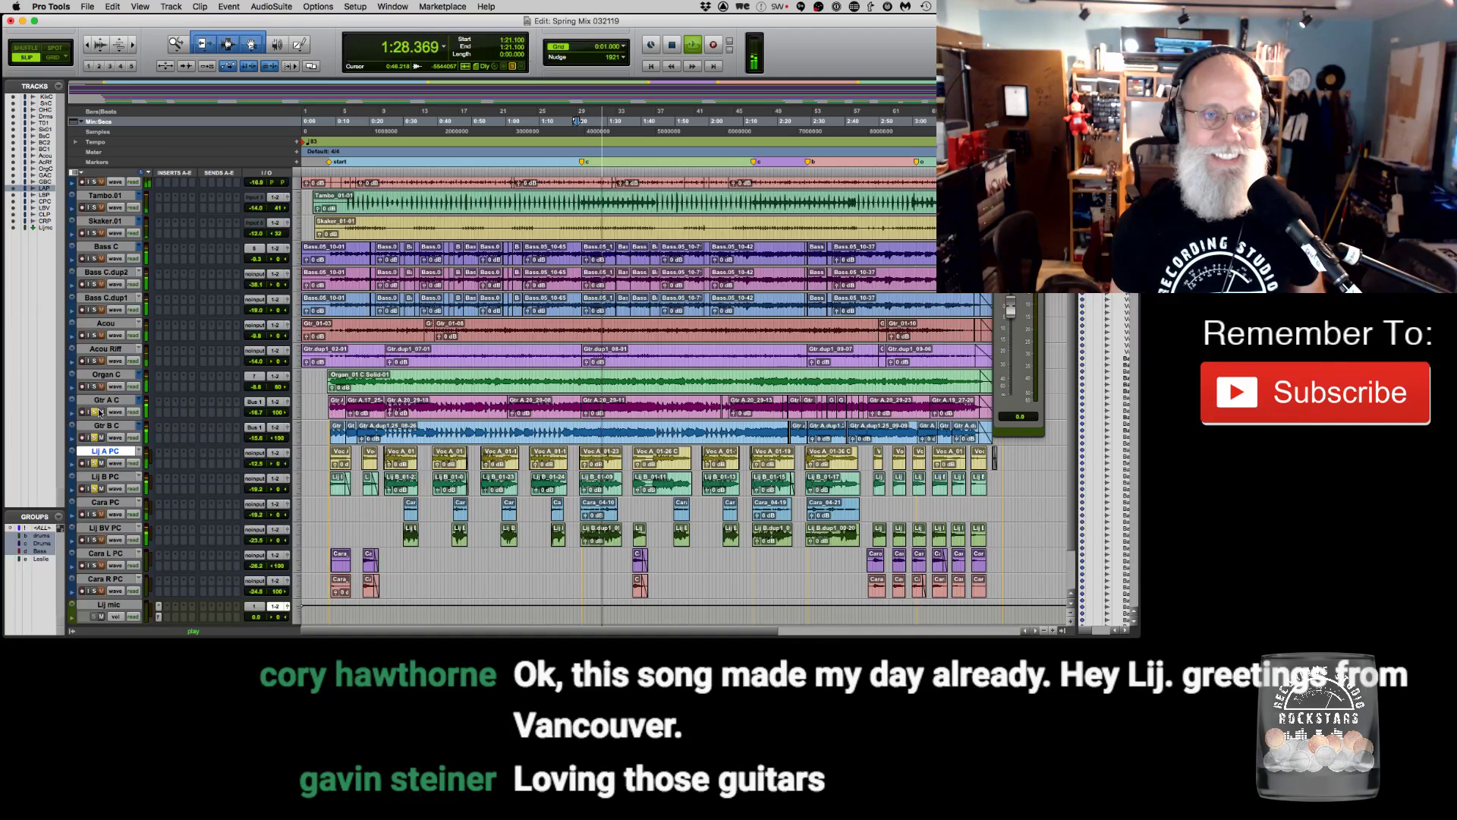
Solo the Acou Riff and Acou tracks during playback, clear all solos and stop.
{"action": "left_click", "coordinate": [94, 360]}
{"action": "left_click", "coordinate": [94, 334]}
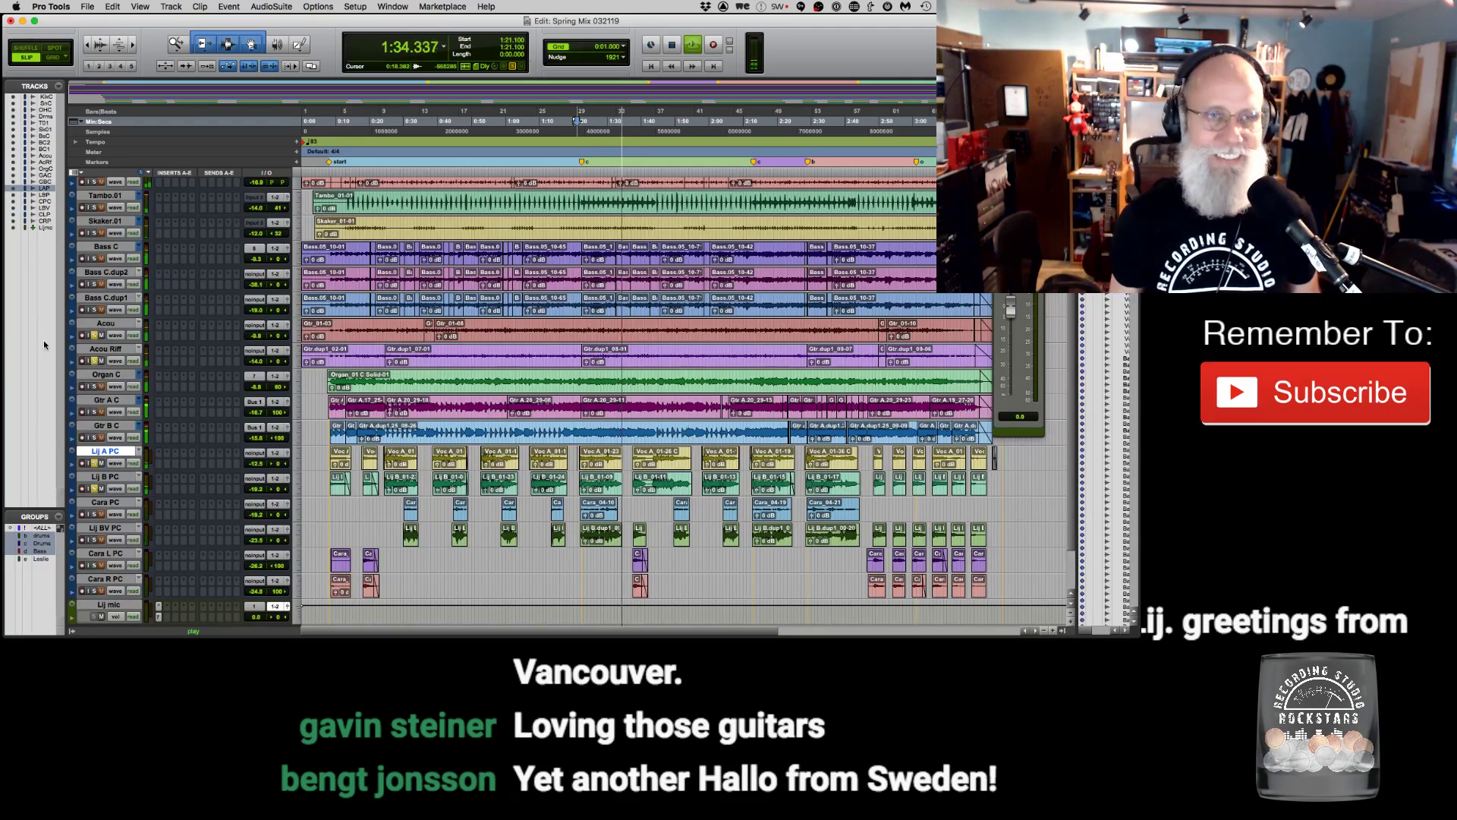
{"action": "left_click", "coordinate": [94, 335], "text": "alt"}
{"action": "key", "text": "space"}
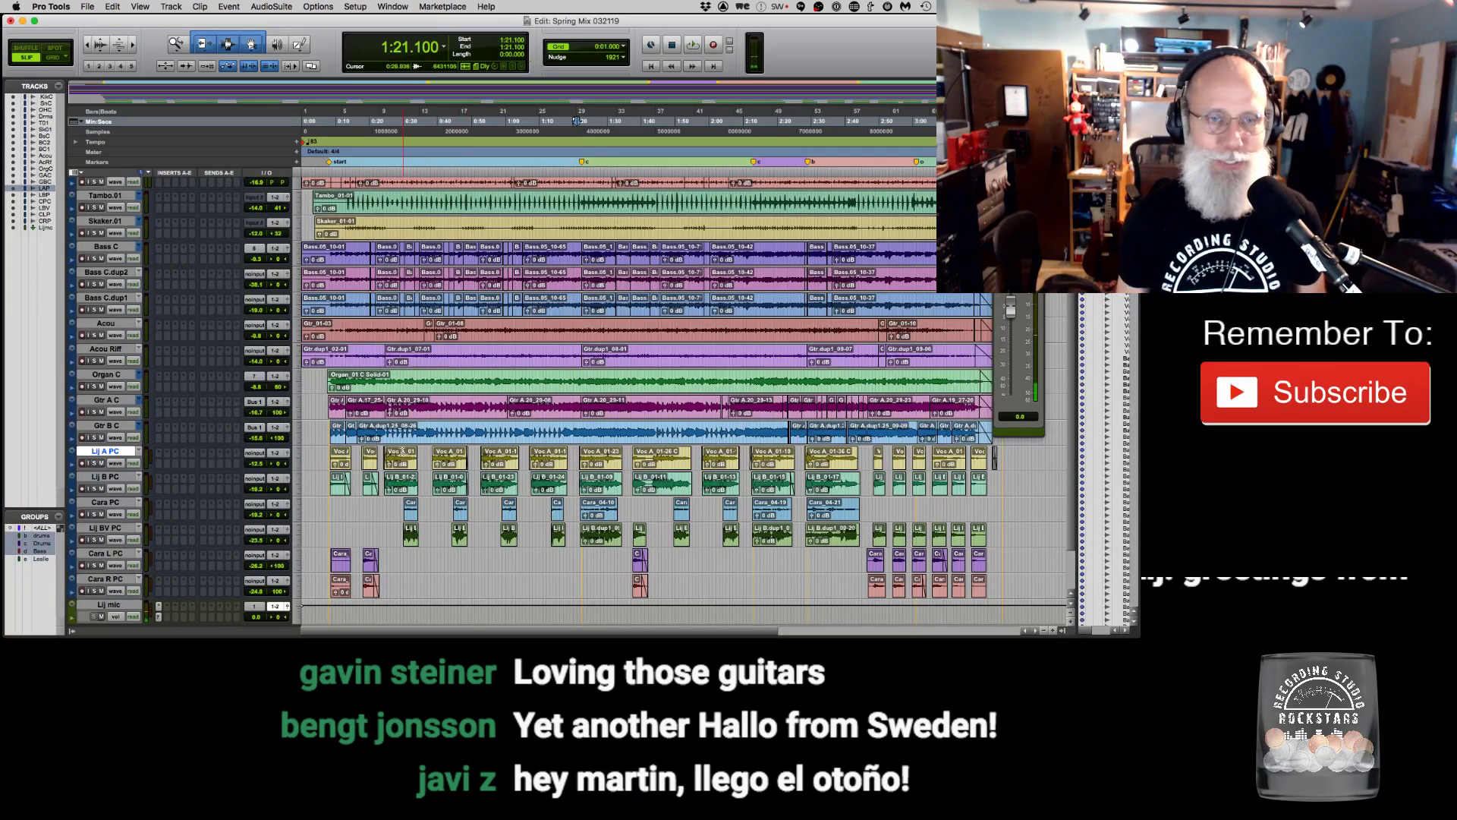
Solo Kik C, Sn C and OH C without the Drums track and audition them from 0:12.780.
{"action": "left_click", "coordinate": [327, 453]}
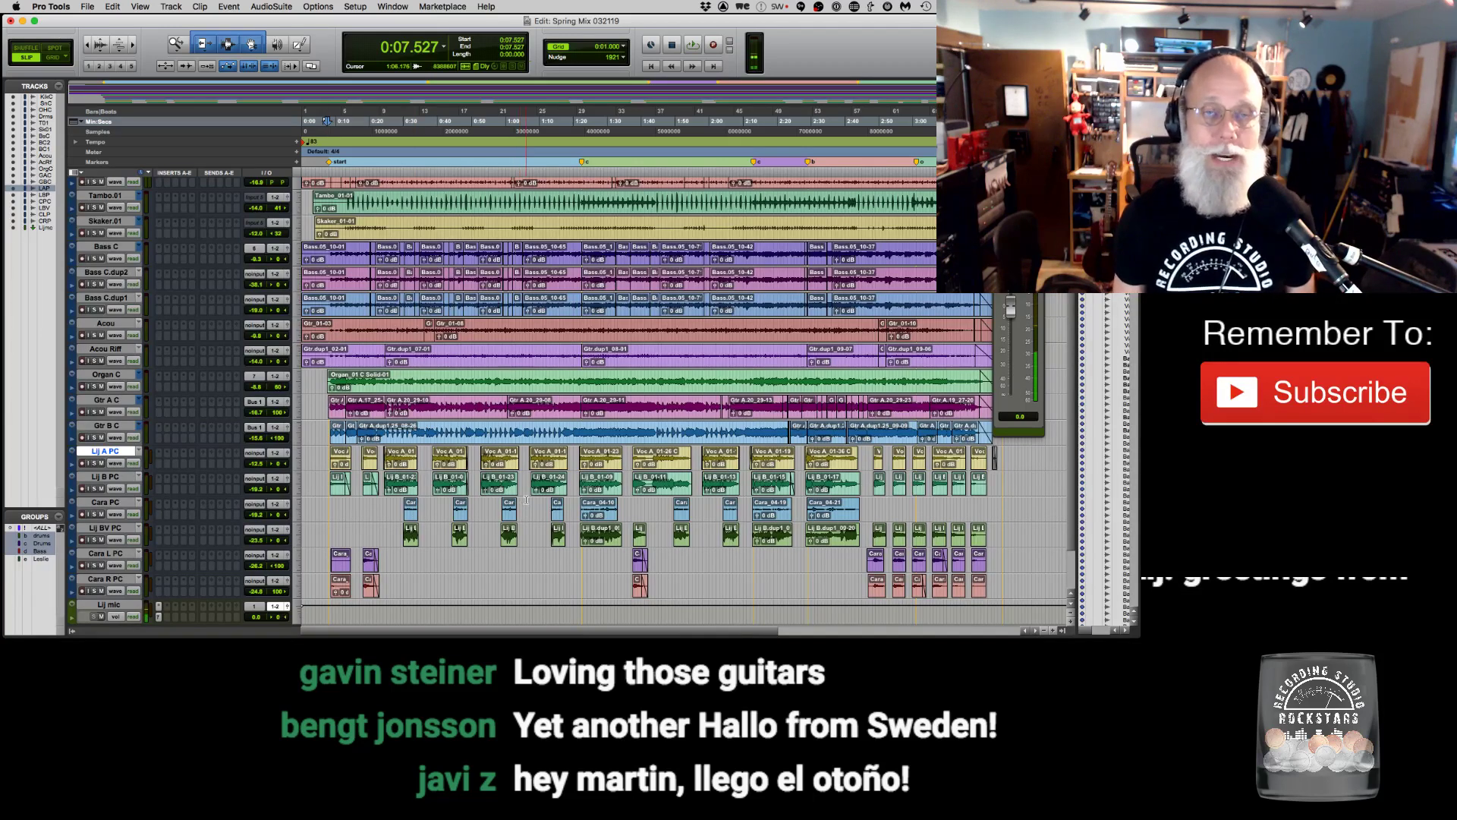
{"action": "scroll", "coordinate": [526, 500], "scroll_direction": "up", "scroll_amount": 4}
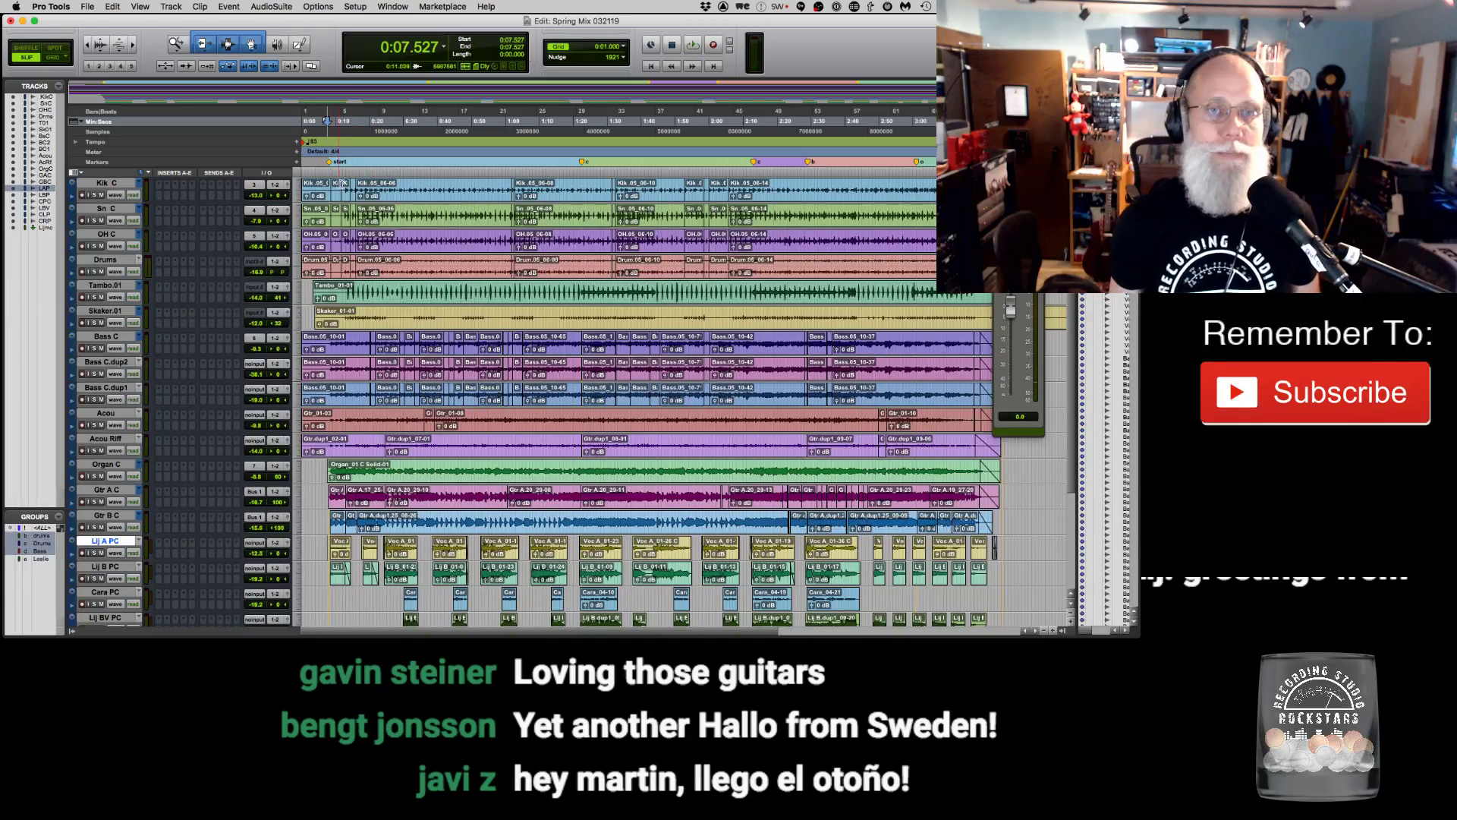
{"action": "left_click", "coordinate": [346, 184]}
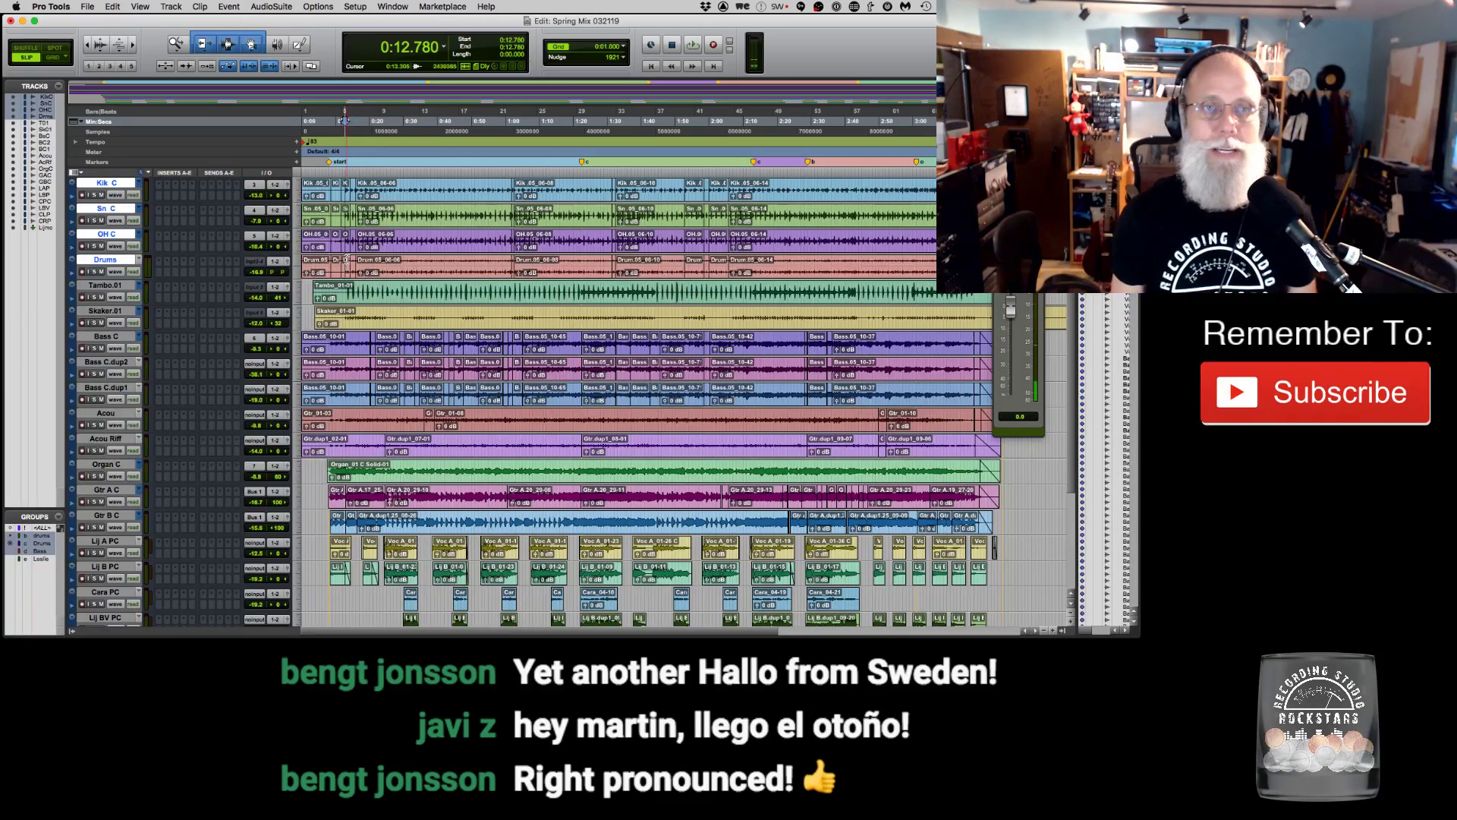
{"action": "left_click", "coordinate": [94, 195]}
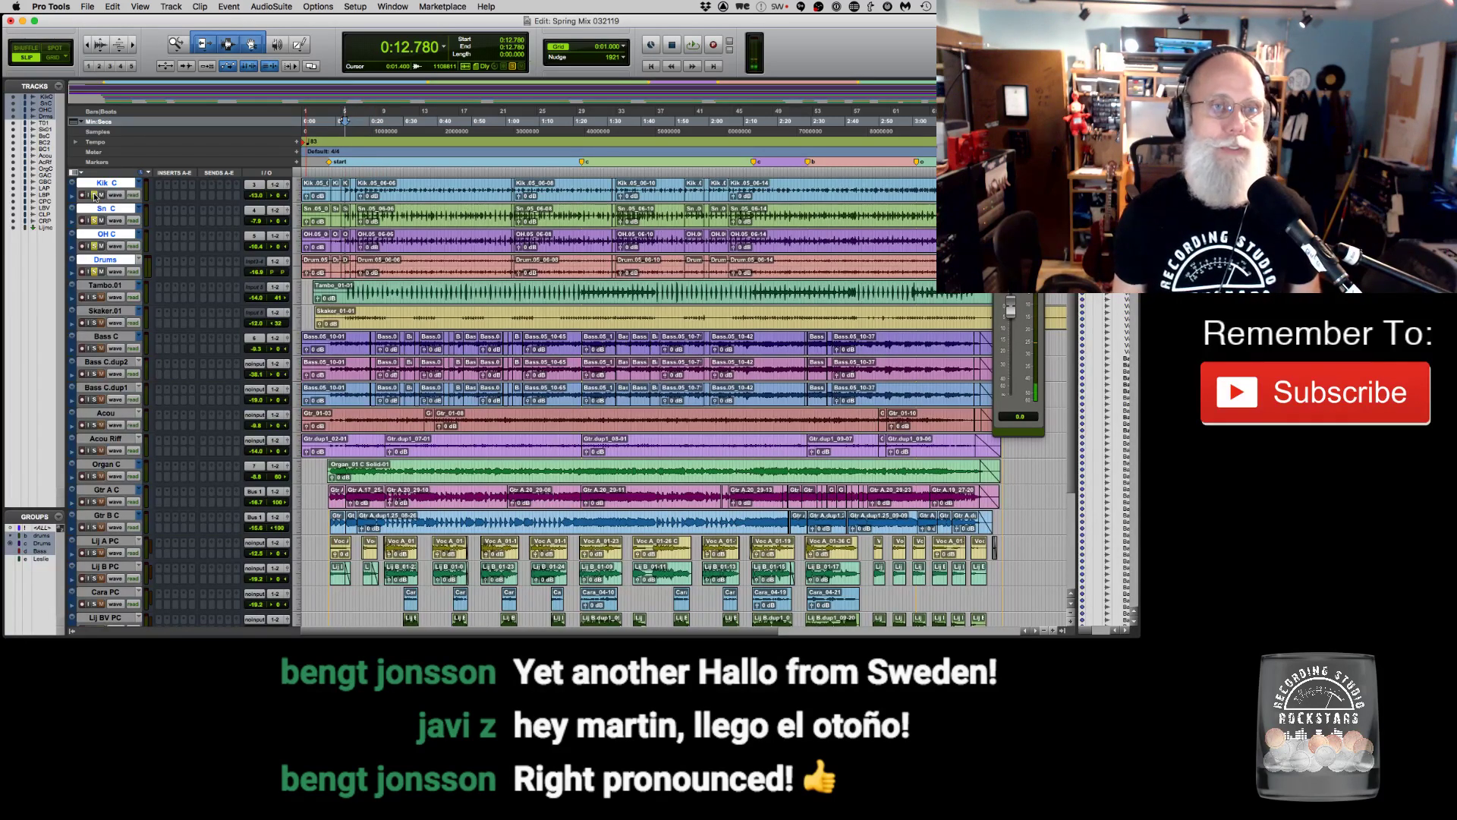
{"action": "left_click", "coordinate": [94, 272]}
{"action": "left_click", "coordinate": [94, 272]}
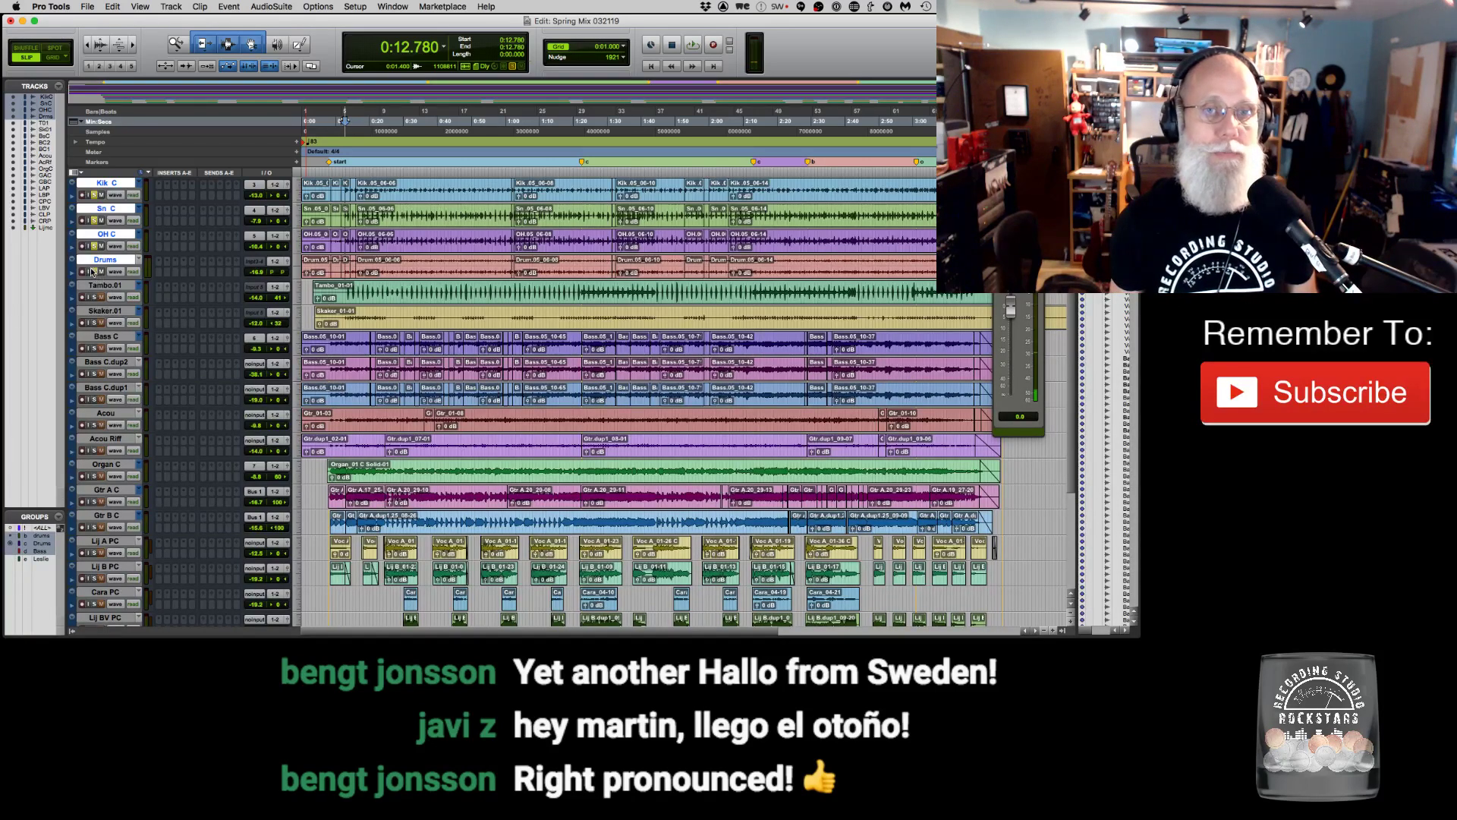
{"action": "key", "text": "space"}
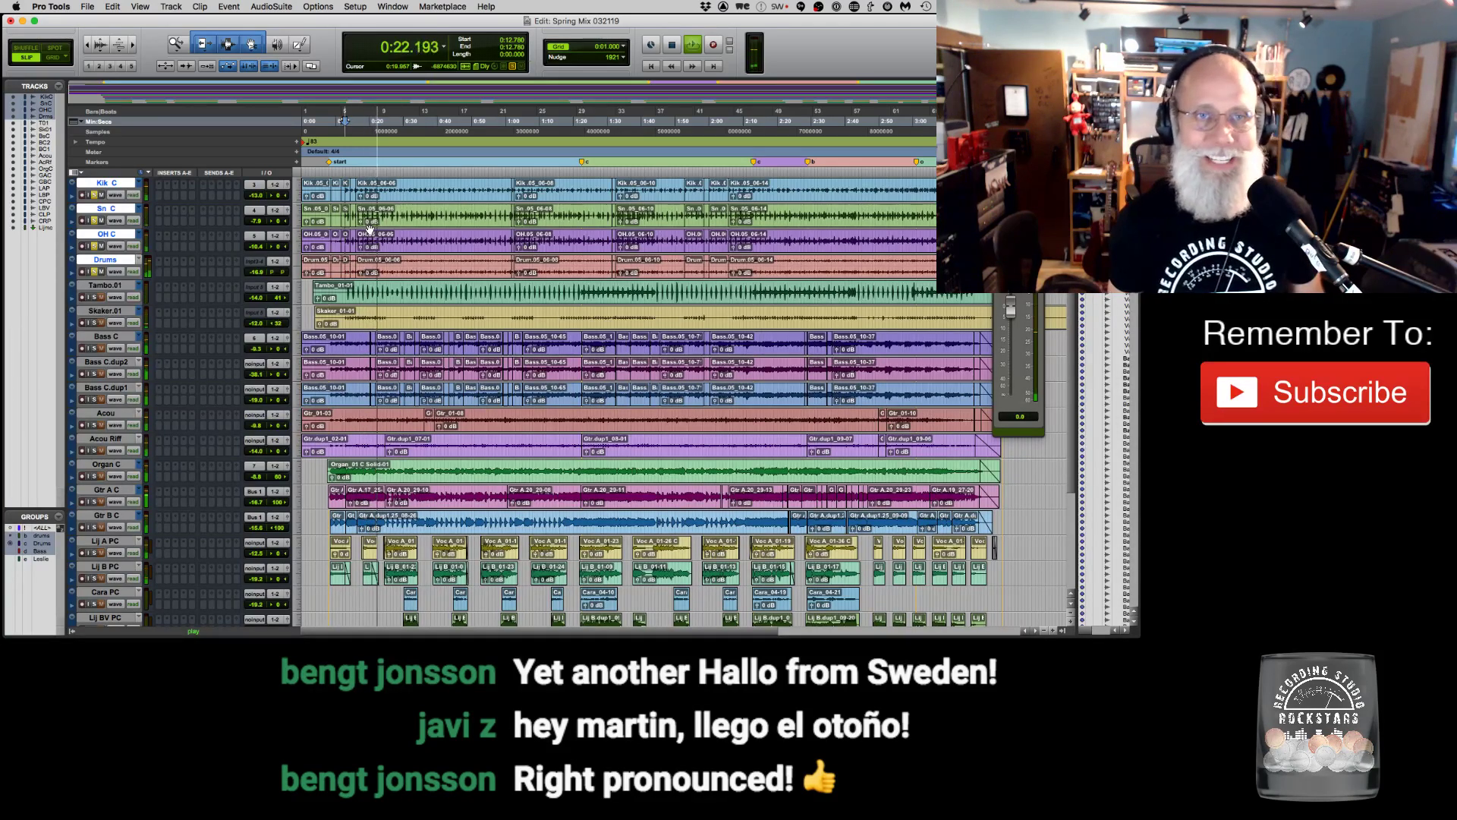
{"action": "key", "text": "space"}
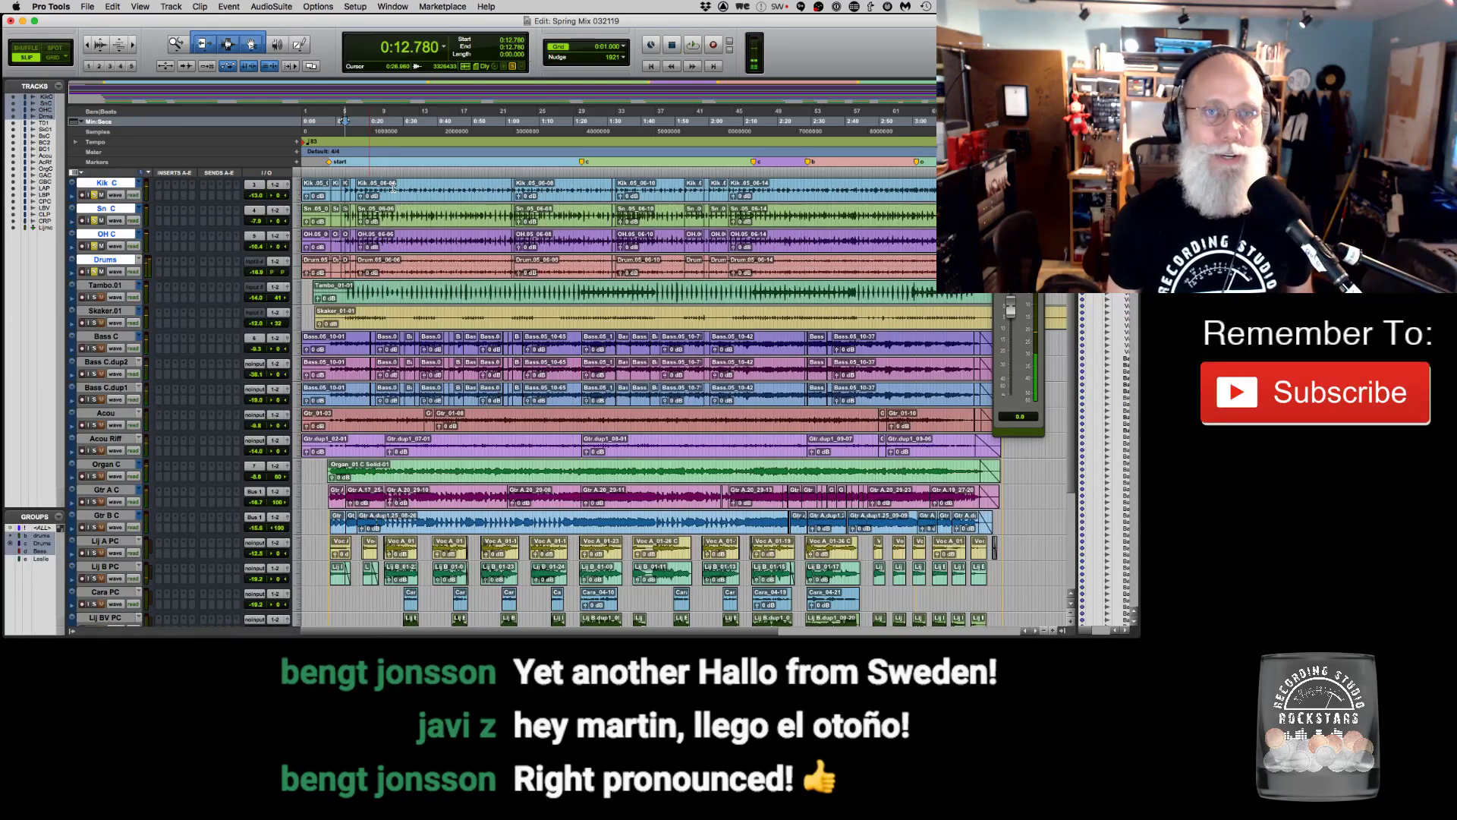
Set the height of the grouped Kik C, Sn C, OH C and Drums tracks to medium.
{"action": "left_click", "coordinate": [392, 190]}
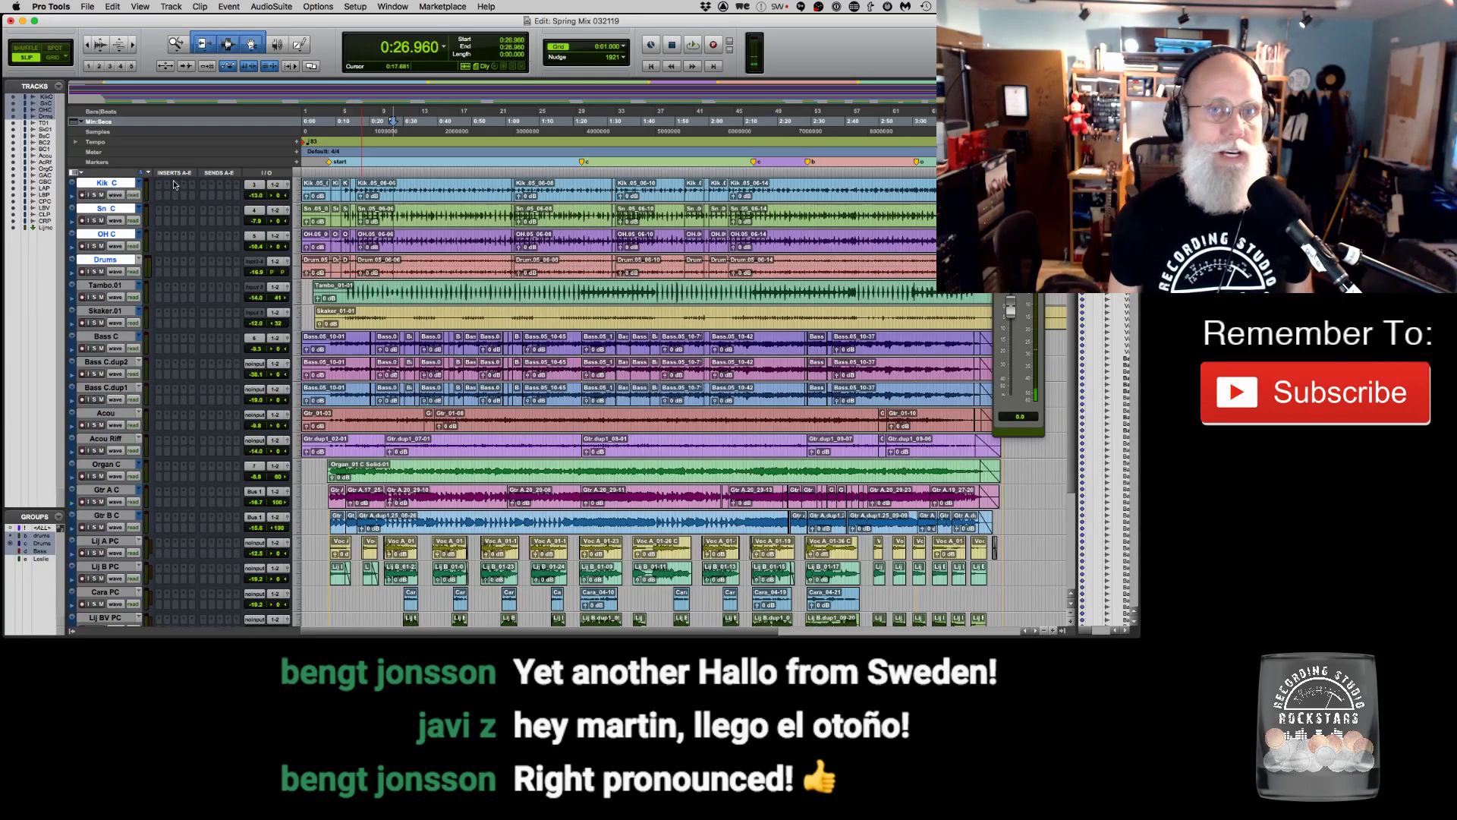
{"action": "left_click", "coordinate": [297, 192]}
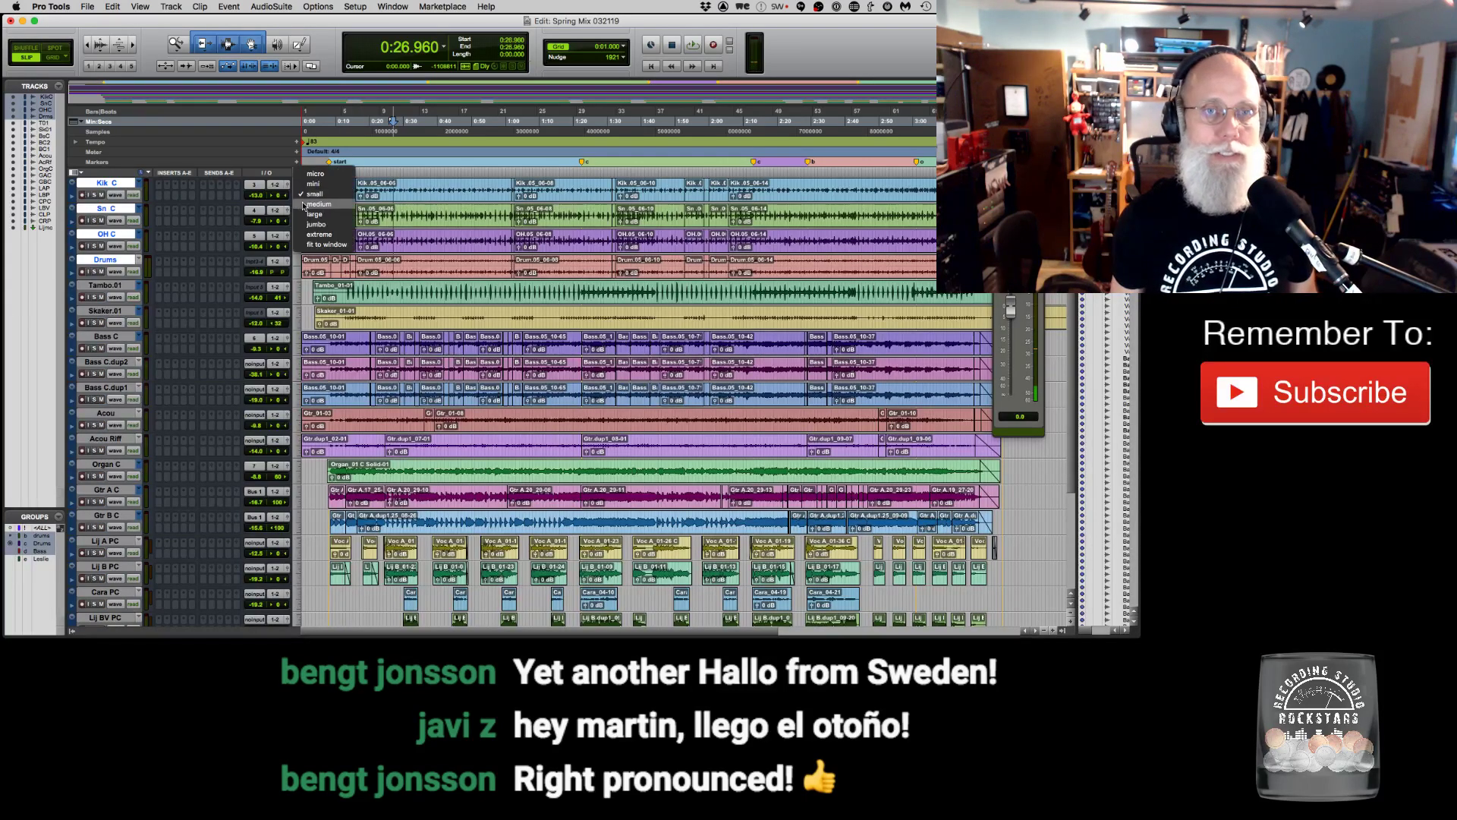
{"action": "left_click", "coordinate": [305, 204]}
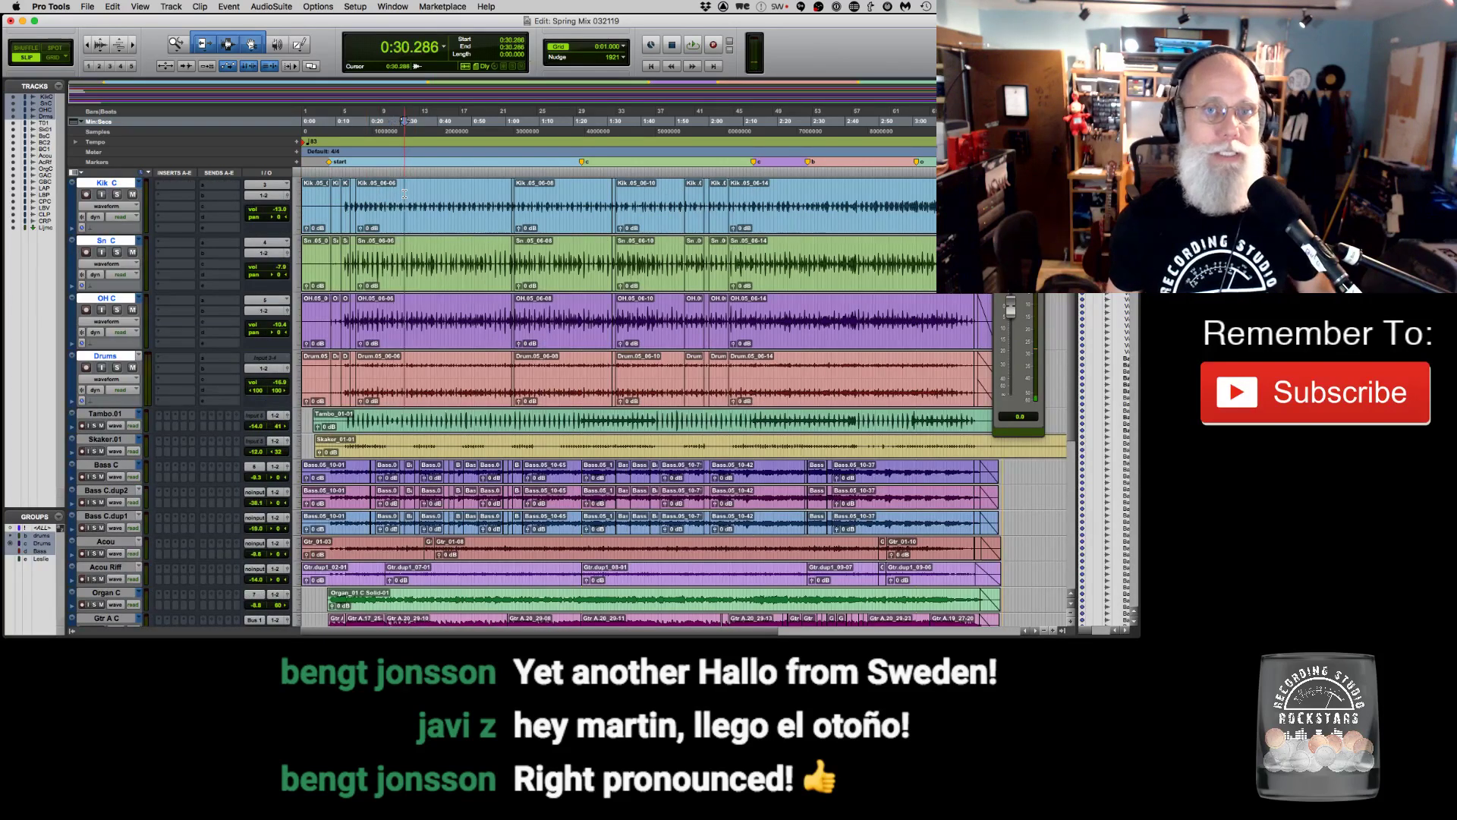
Solo the Kik C track and play it twice from 0:25.910.
{"action": "left_click_drag", "start_coordinate": [412, 122], "coordinate": [505, 123]}
{"action": "left_click", "coordinate": [120, 195]}
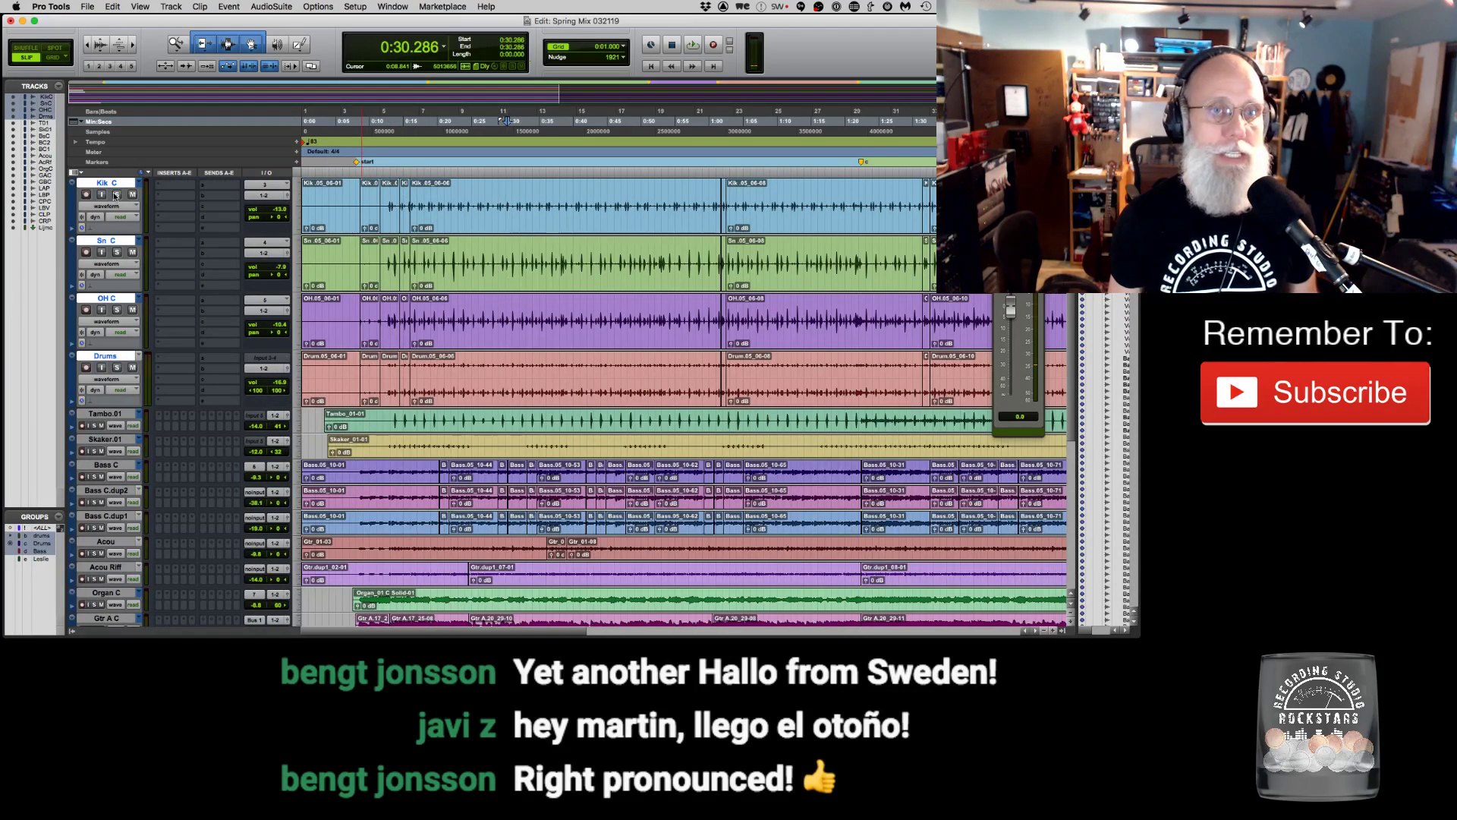
{"action": "left_click", "coordinate": [478, 189]}
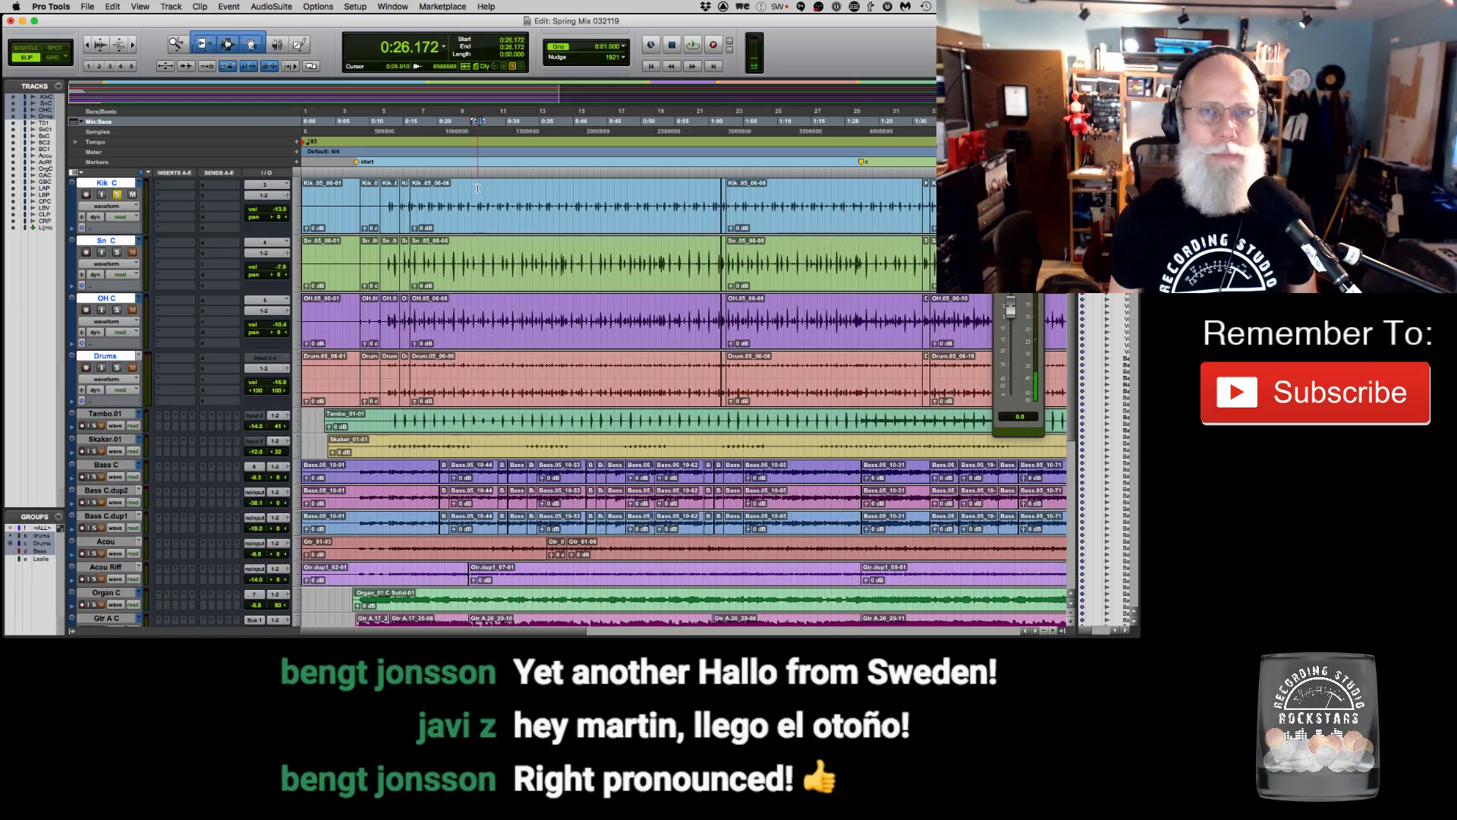
{"action": "key", "text": "space"}
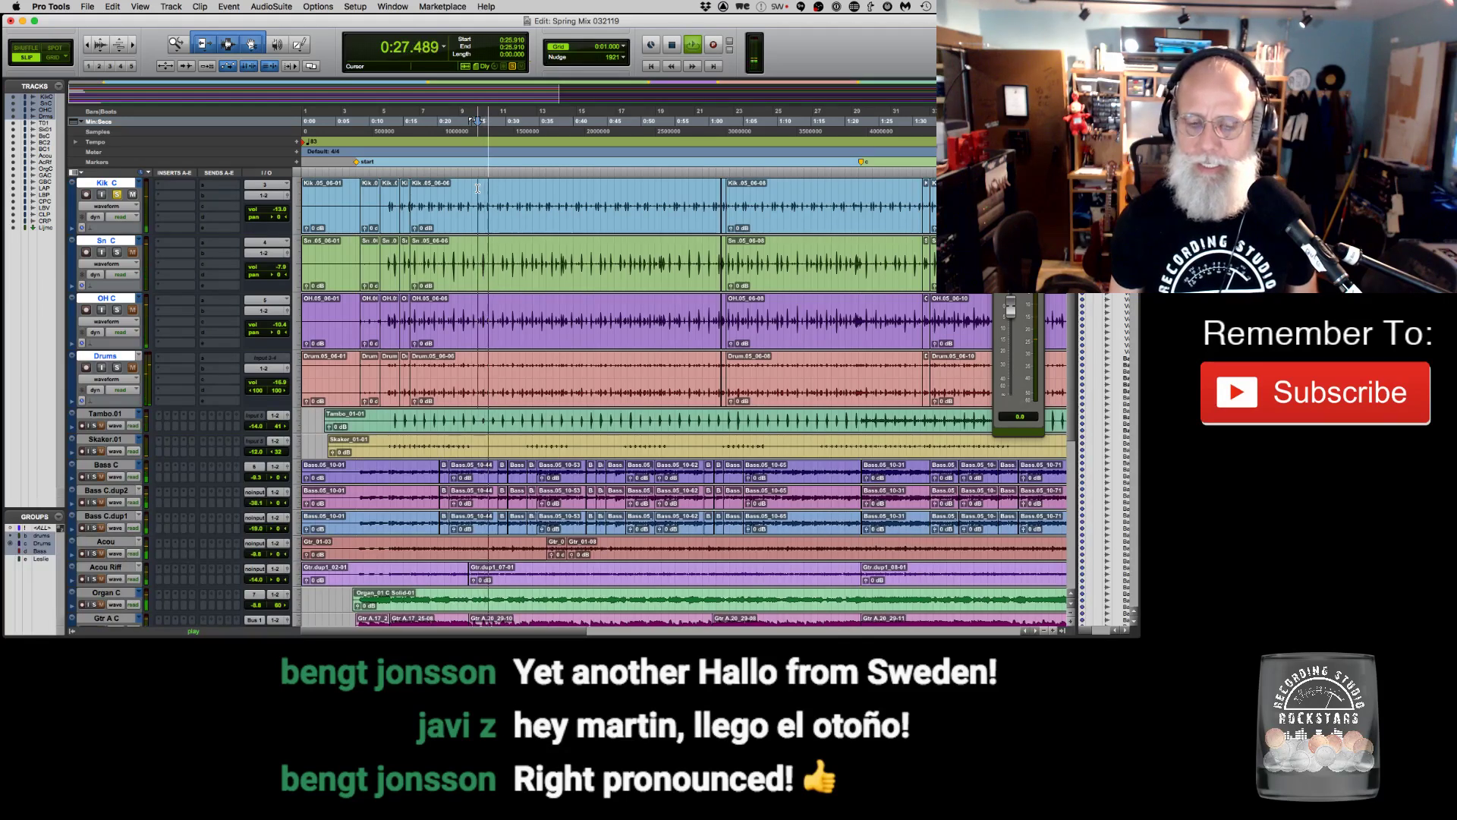
{"action": "key", "text": "space"}
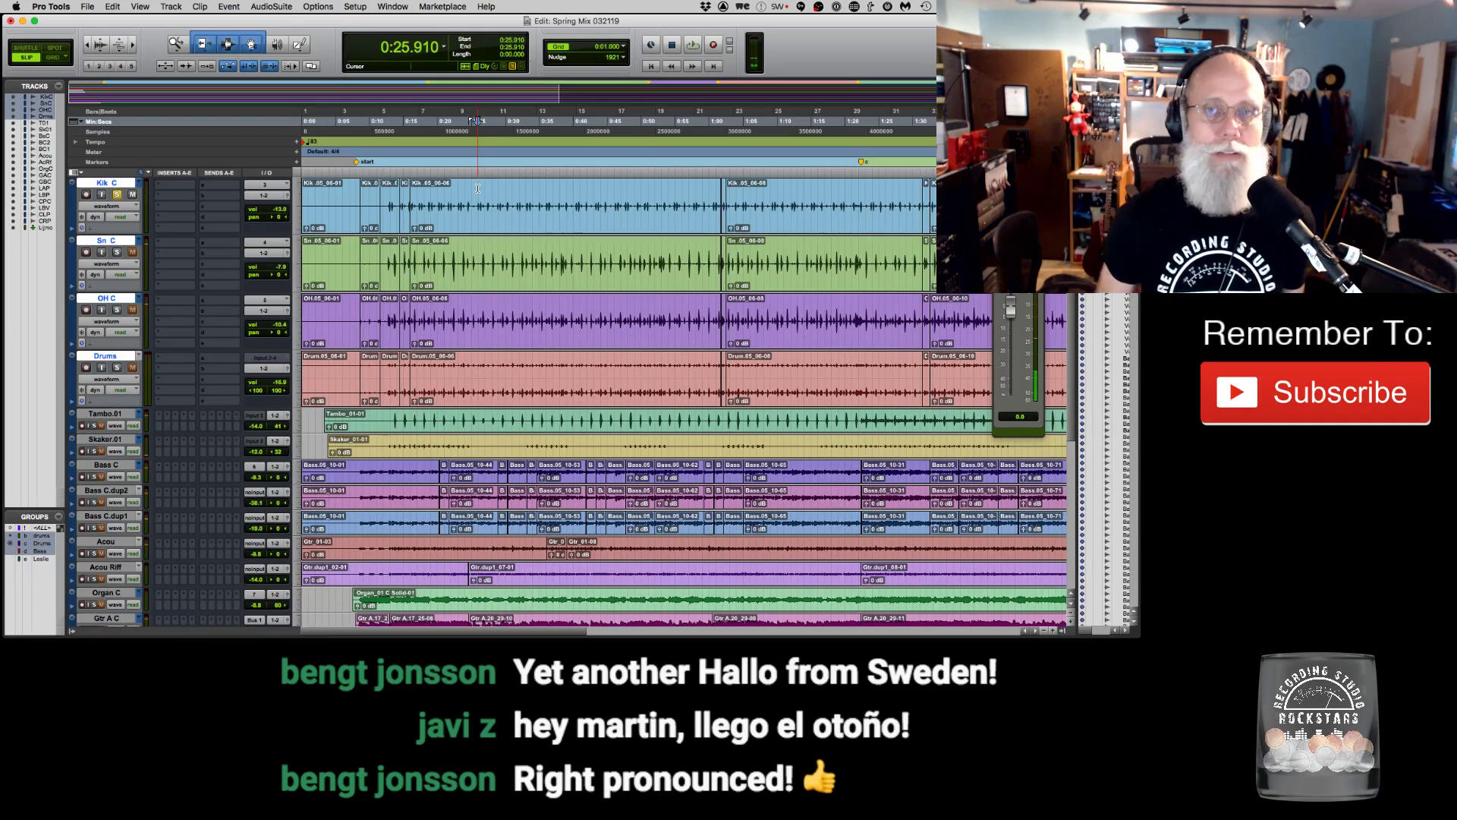
{"action": "key", "text": "r"}
{"action": "key", "text": "r"}
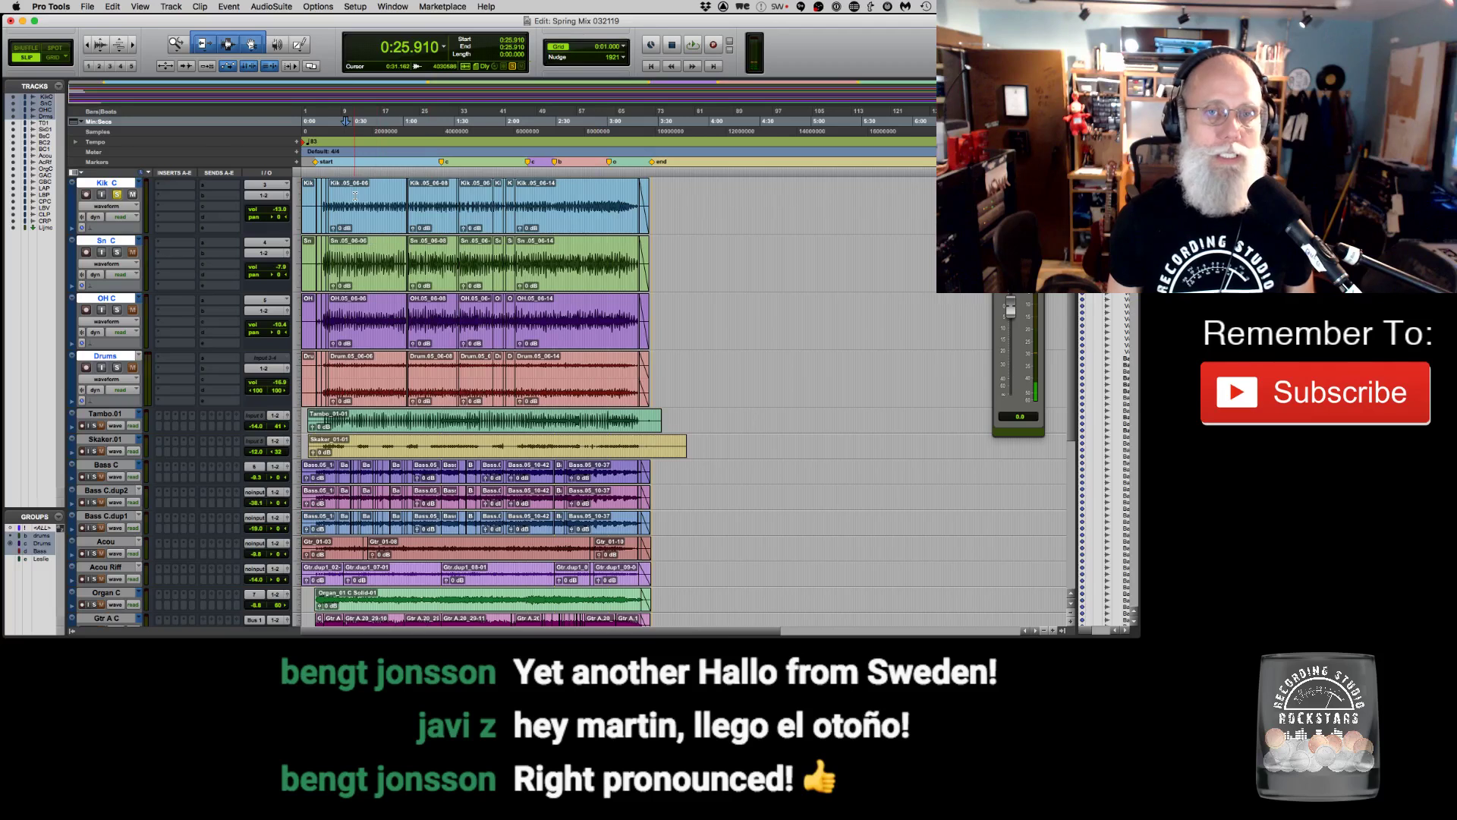
{"action": "key", "text": "space"}
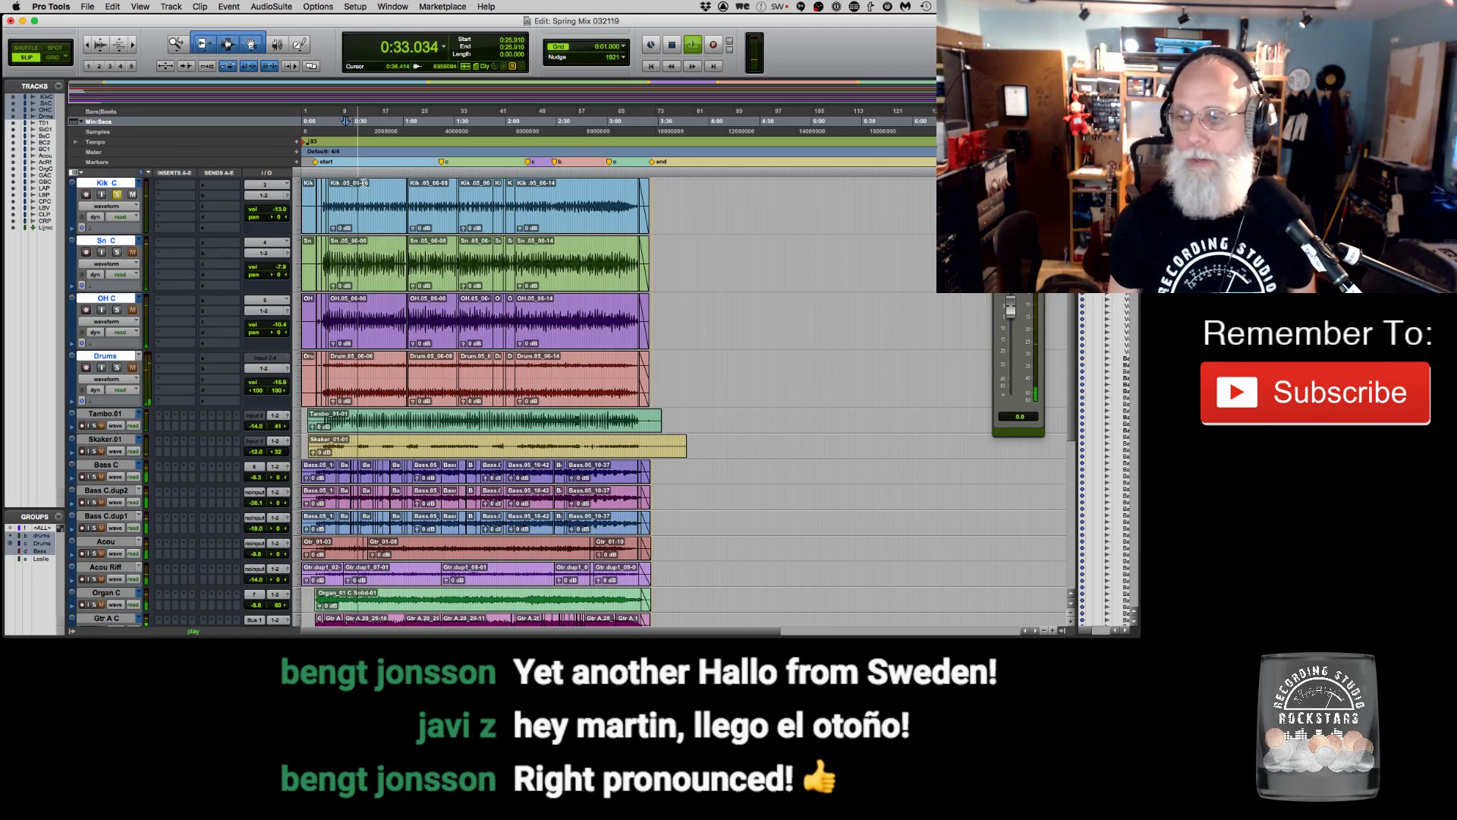
{"action": "key", "text": "space"}
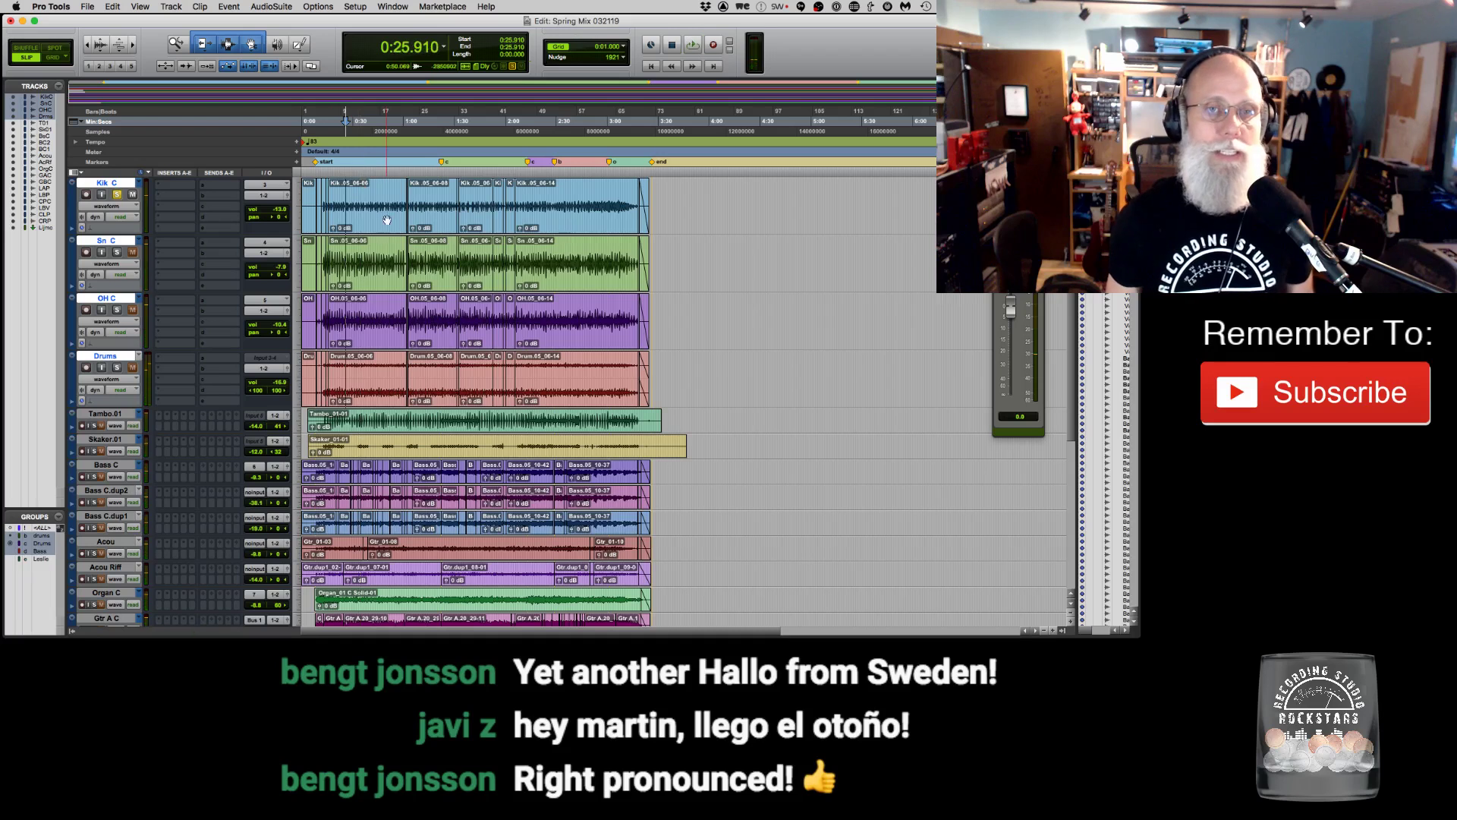
Suspend the track groups and select all clips on the Kik C track only.
{"action": "left_click", "coordinate": [357, 220]}
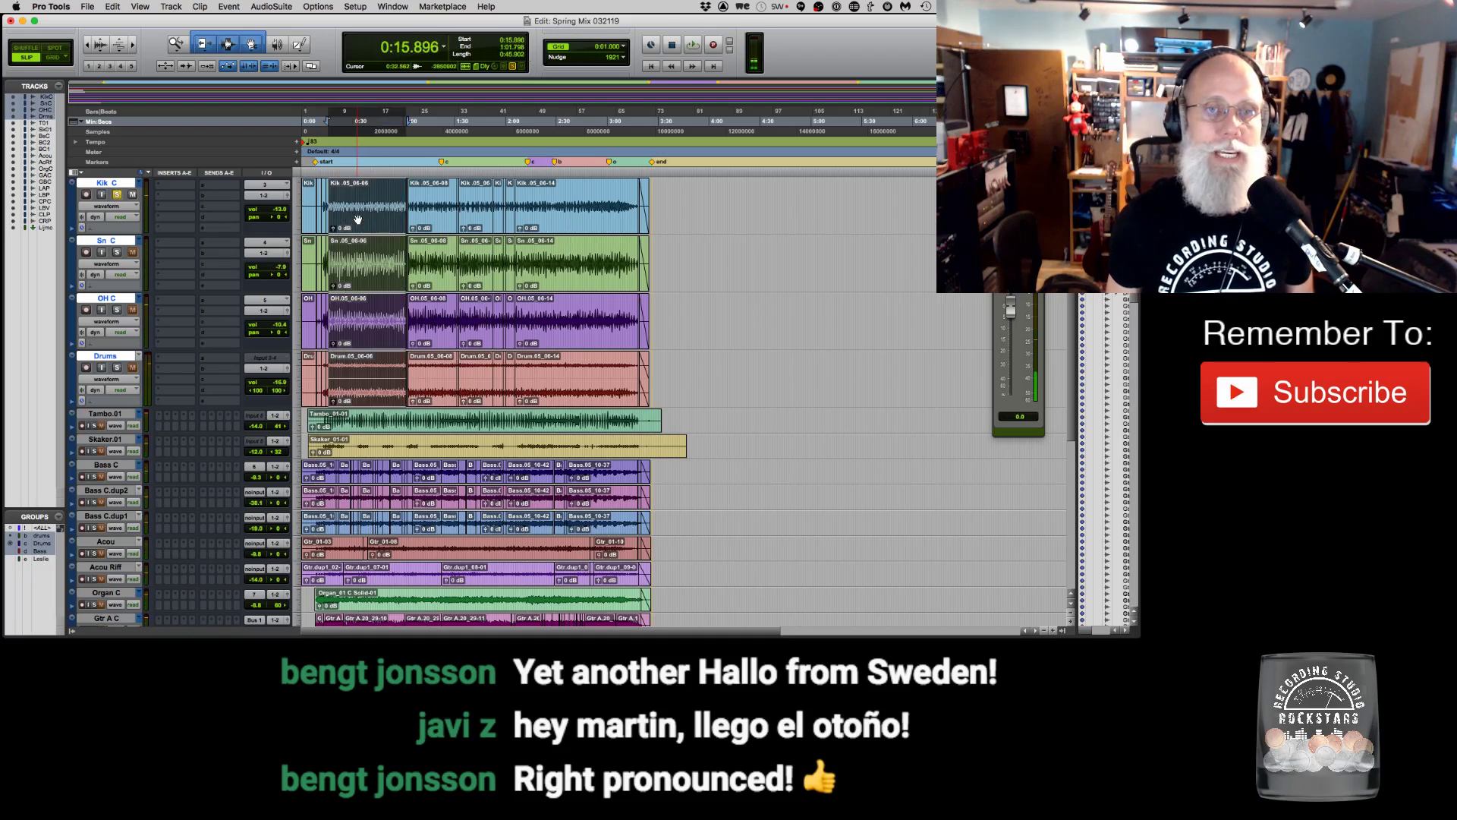
{"action": "key", "text": "super+shift+g"}
{"action": "left_click", "coordinate": [619, 225]}
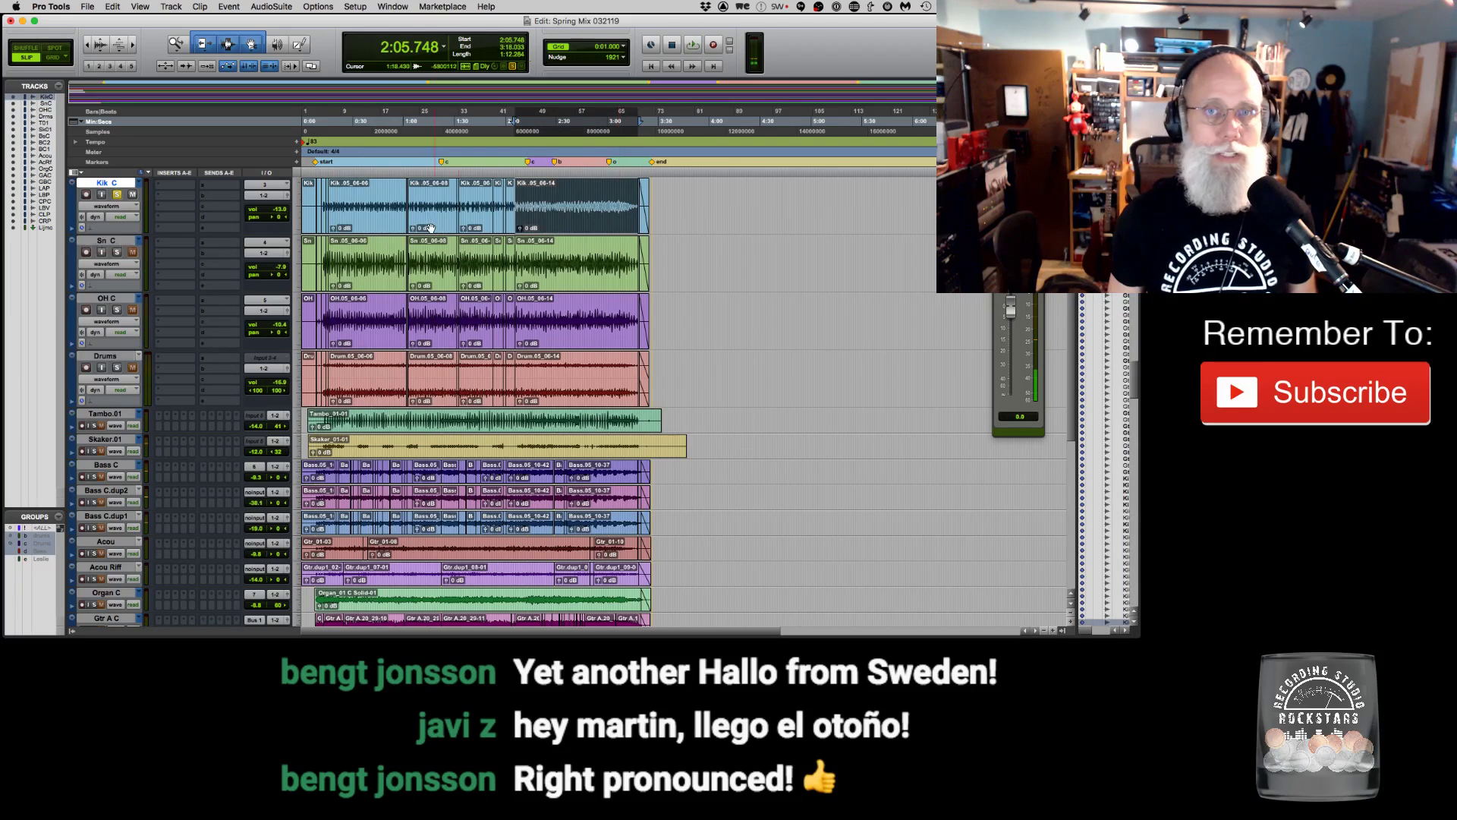
{"action": "left_click", "coordinate": [312, 225]}
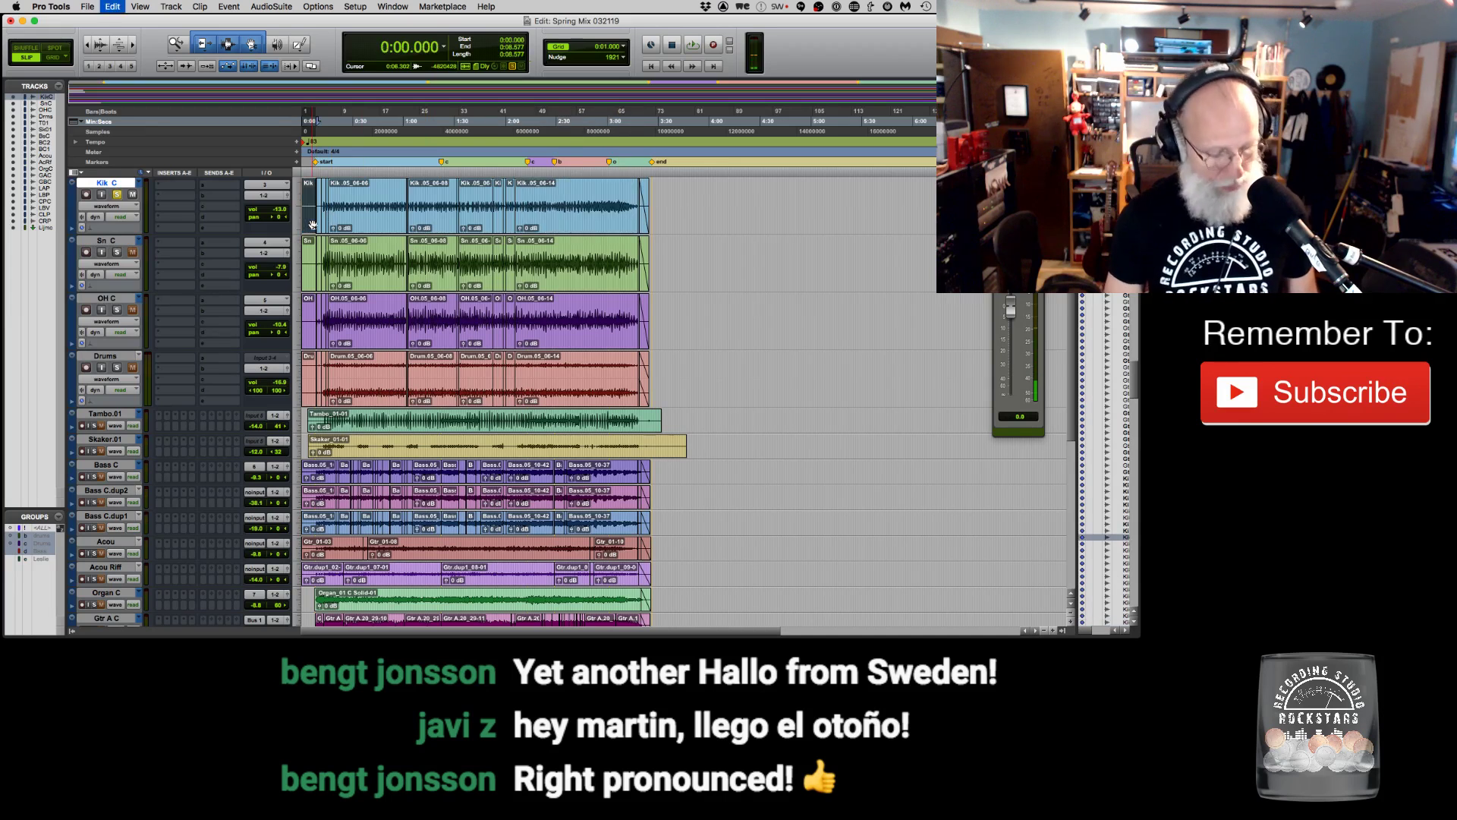
{"action": "triple_click", "coordinate": [313, 225]}
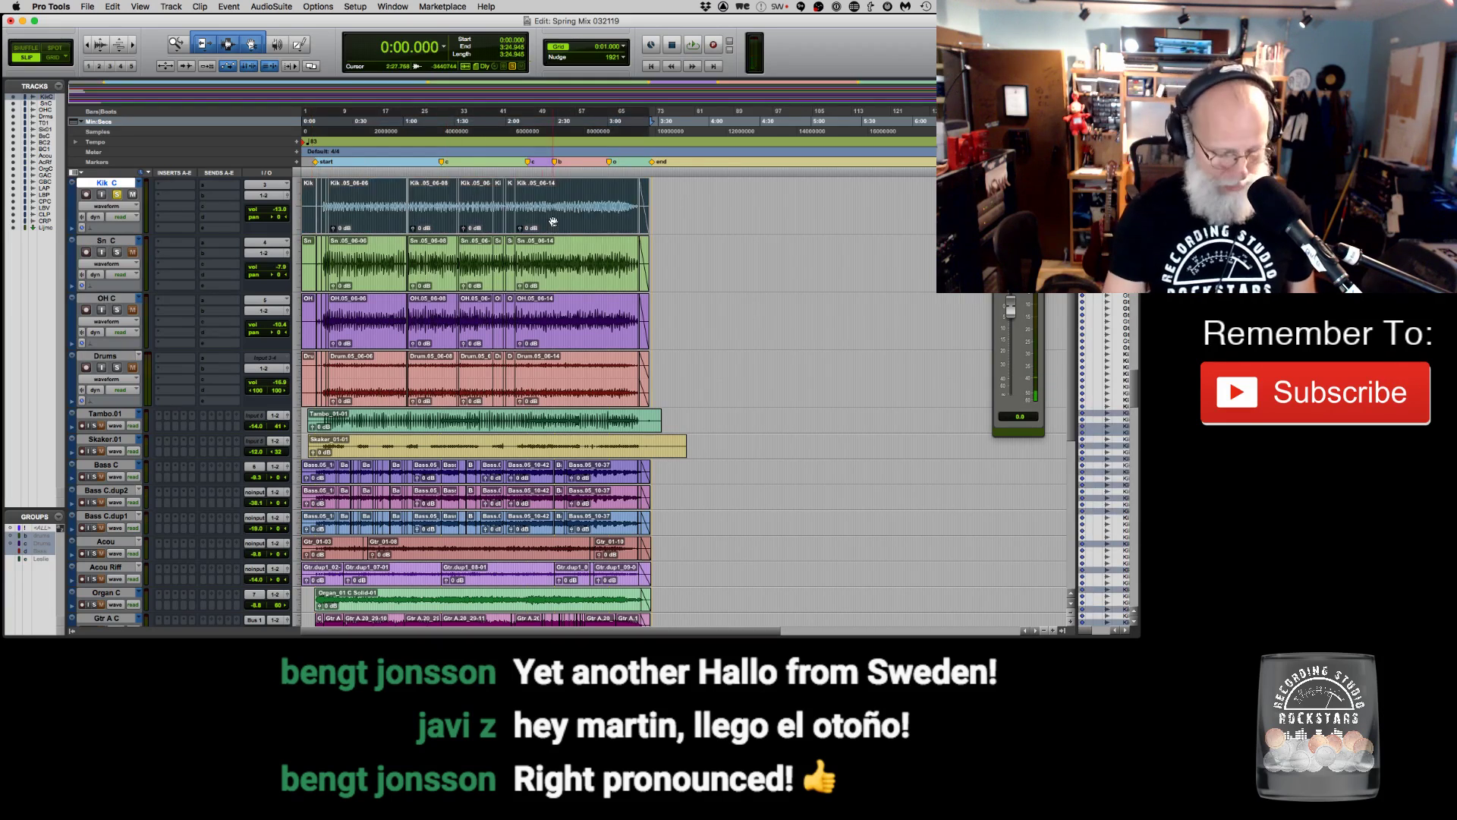
Group all clips on the Kik C track and raise the grouped clip's gain while auditioning it from 0:36.764.
{"action": "key", "text": "alt+super+g"}
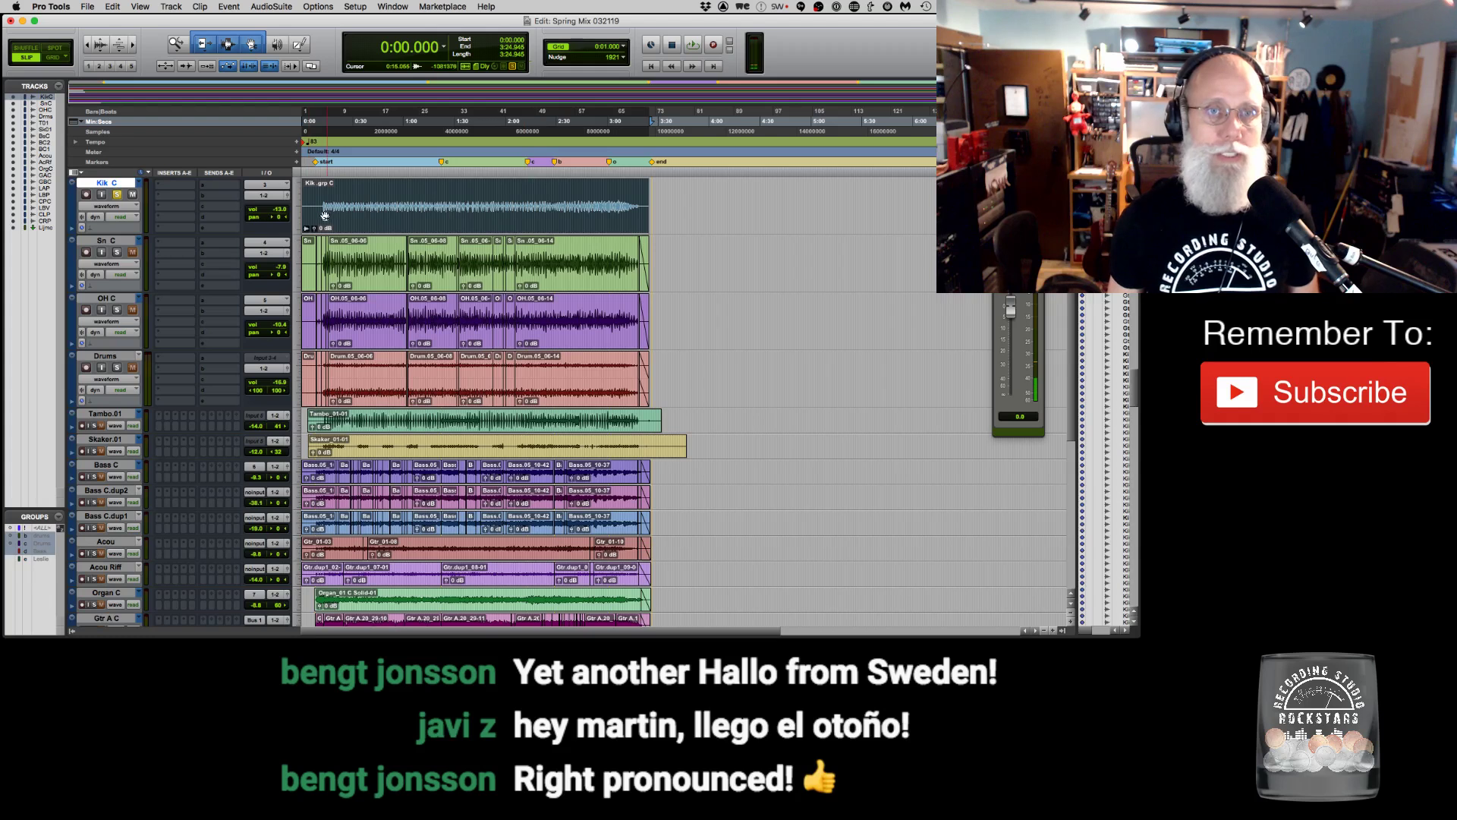
{"action": "left_click_drag", "start_coordinate": [314, 229], "coordinate": [315, 227]}
{"action": "left_click", "coordinate": [372, 194]}
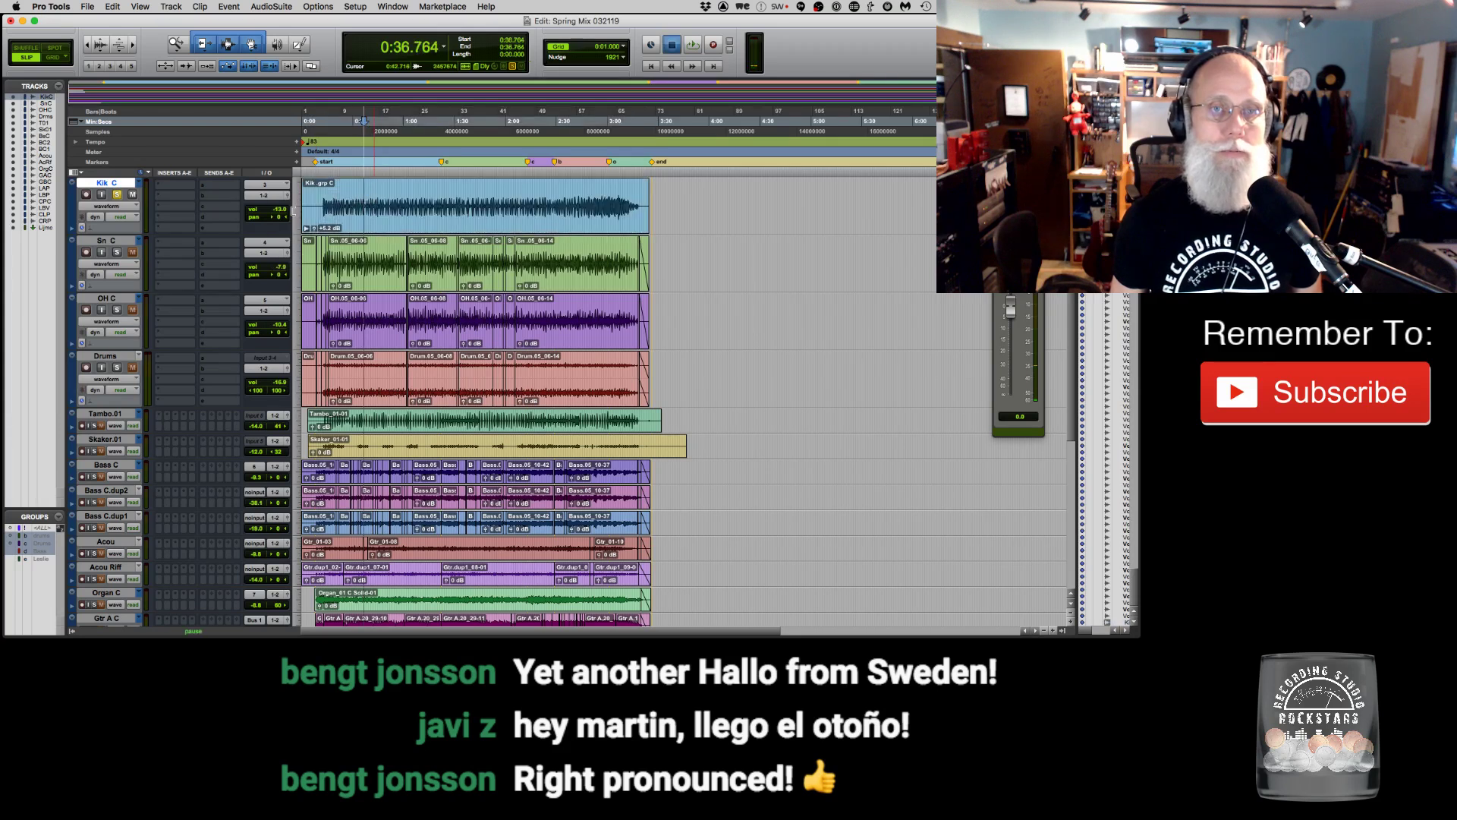
{"action": "key", "text": "space"}
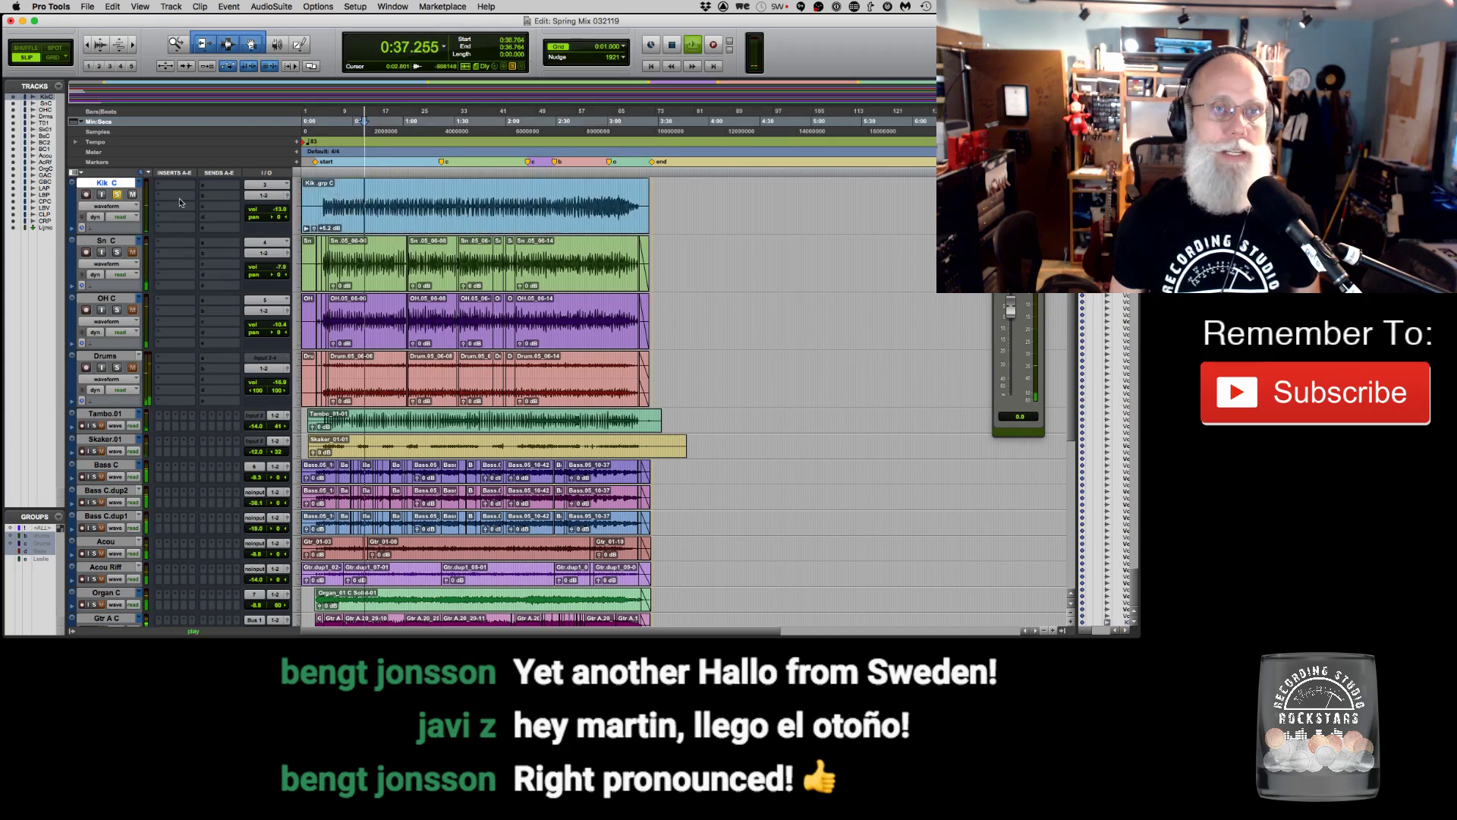
{"action": "left_click", "coordinate": [314, 229]}
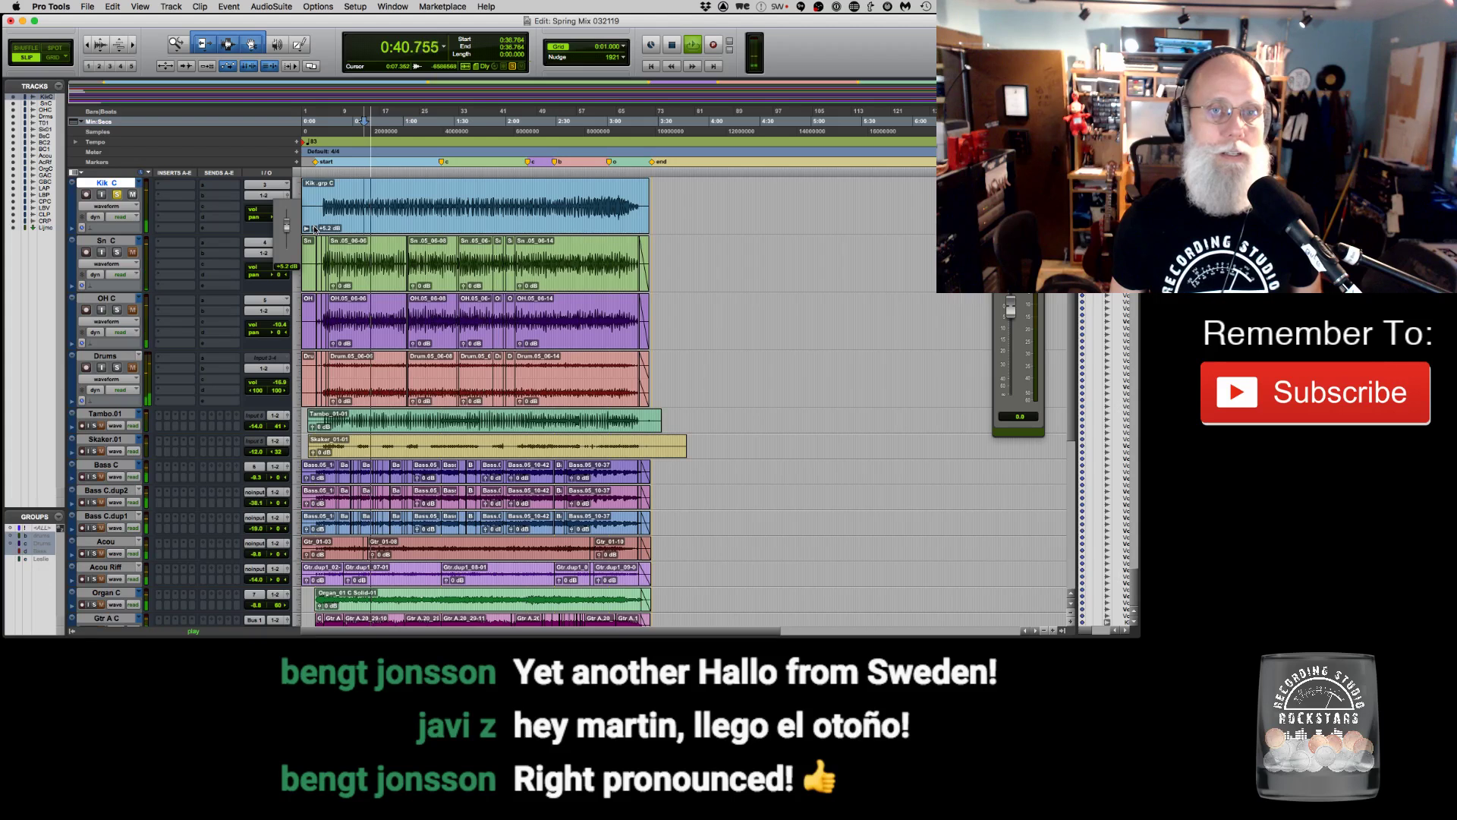
{"action": "left_click_drag", "start_coordinate": [315, 228], "coordinate": [315, 227]}
{"action": "key", "text": "space"}
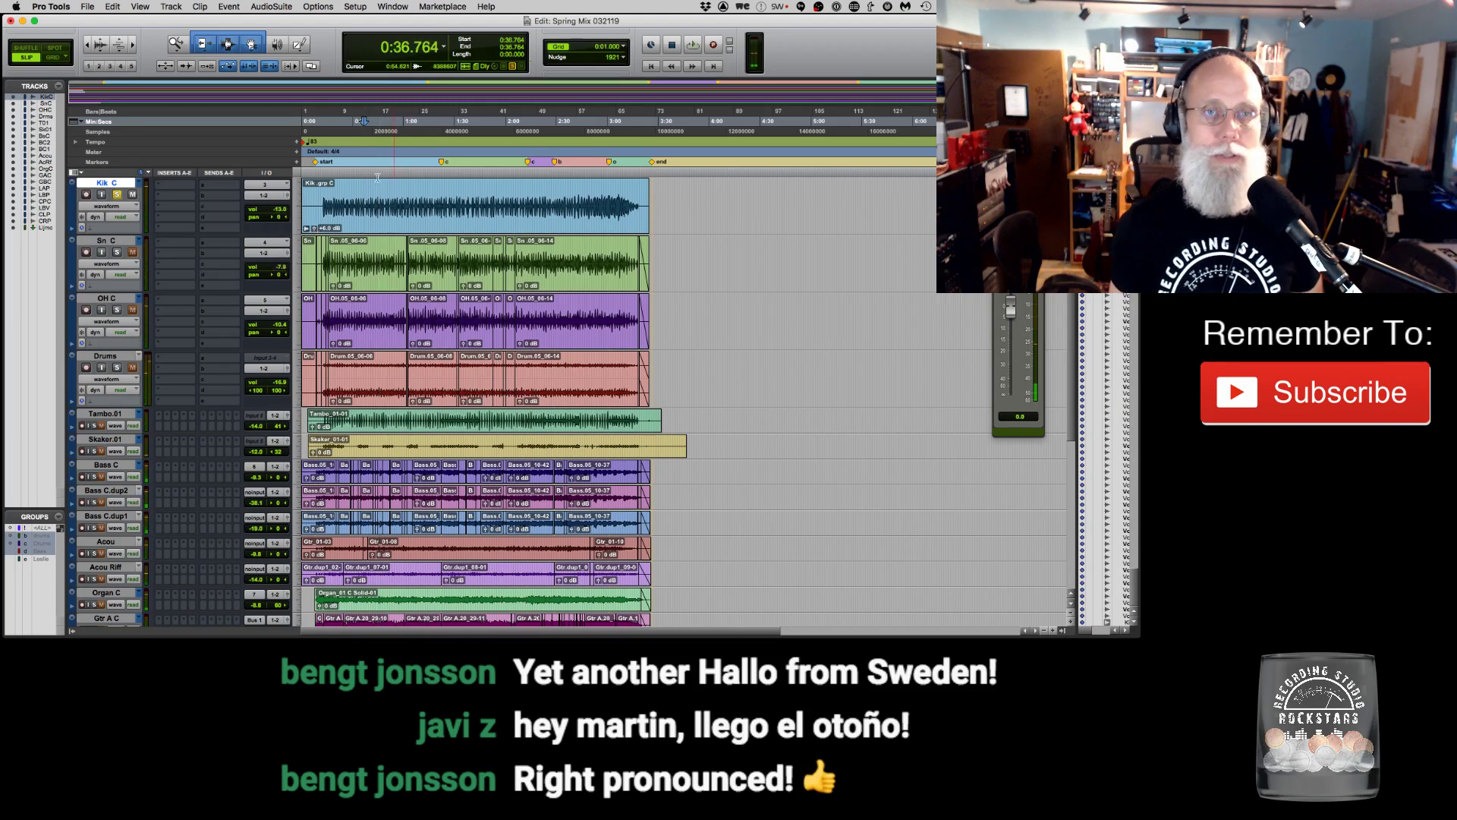
Place the edit cursor at 0:12.955 and insert BDL's native Sasquatch Kick Machine (mono) on insert C of Kik C.
{"action": "left_click", "coordinate": [325, 191]}
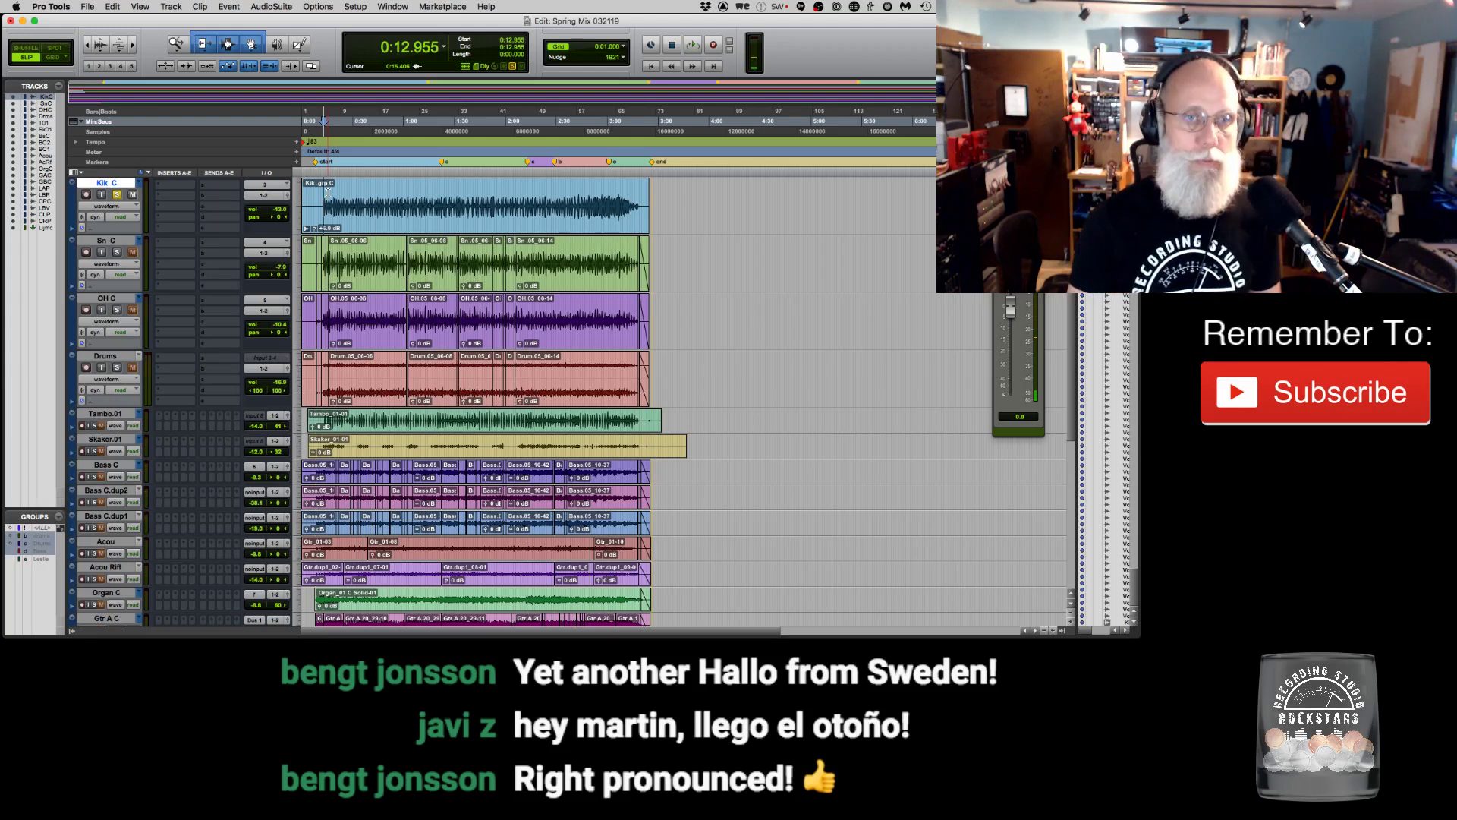
{"action": "left_click", "coordinate": [157, 207]}
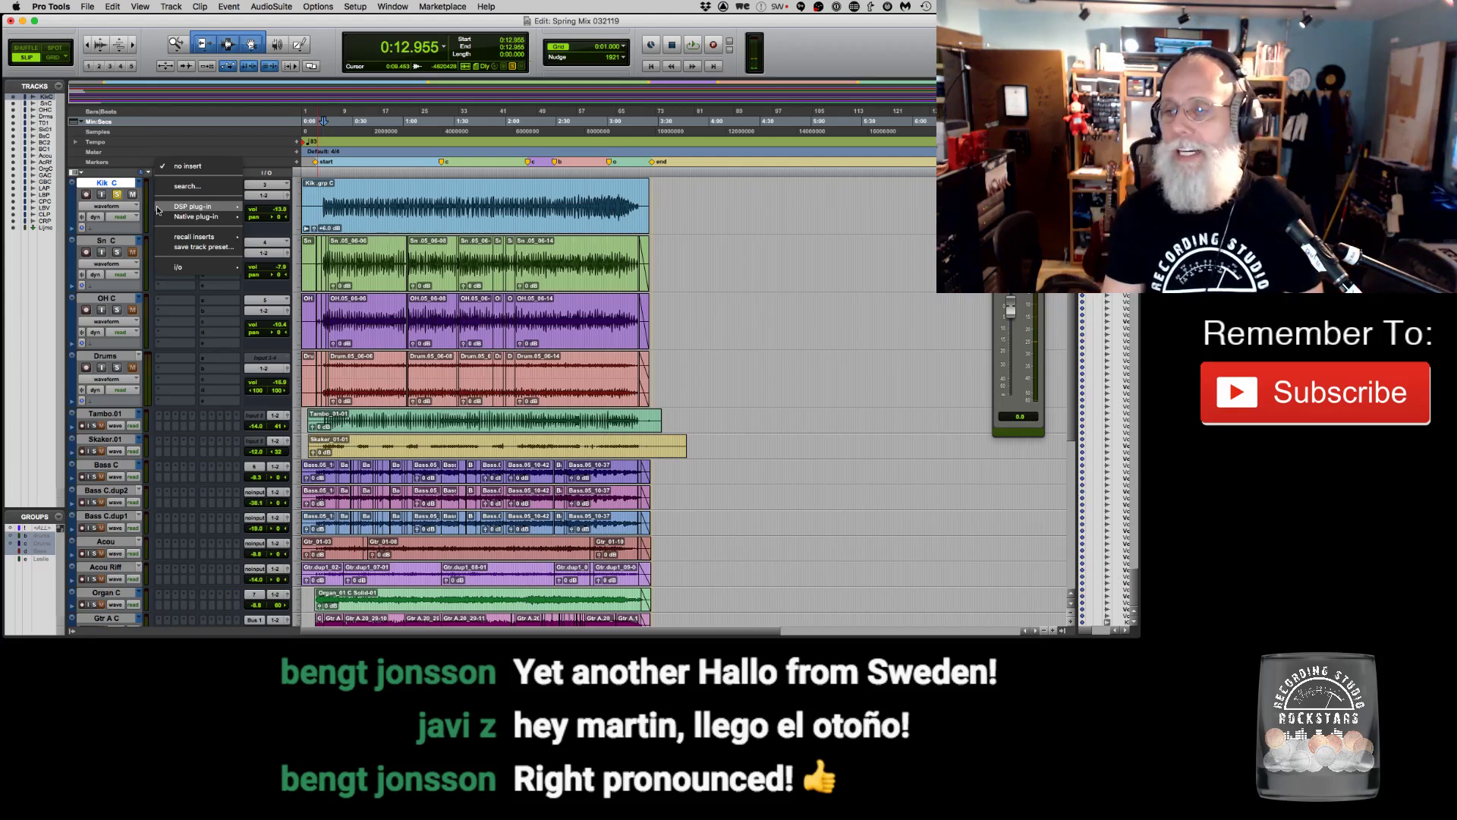
{"action": "mouse_move", "coordinate": [182, 217]}
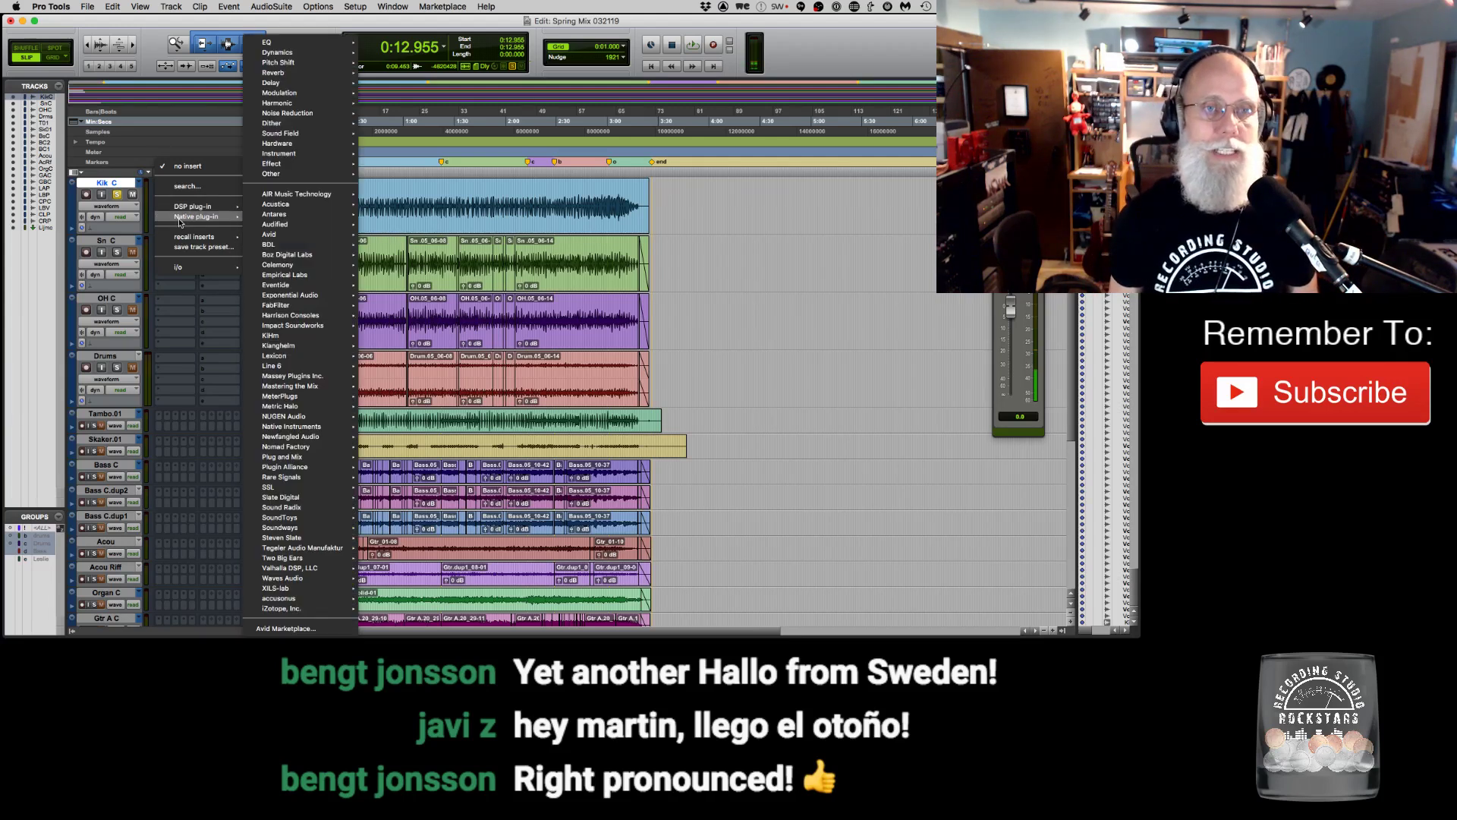
{"action": "mouse_move", "coordinate": [285, 218]}
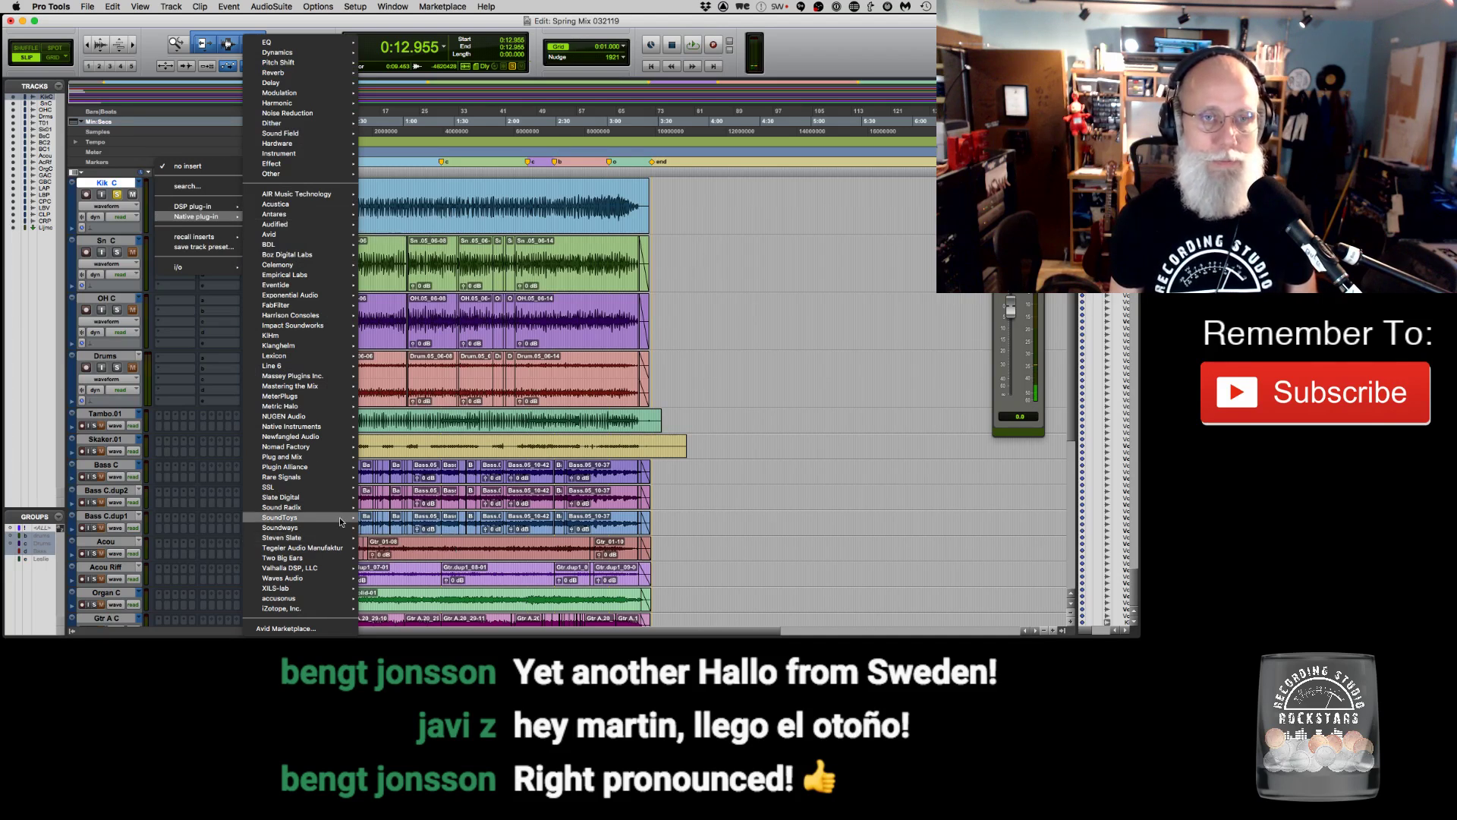
{"action": "mouse_move", "coordinate": [304, 244]}
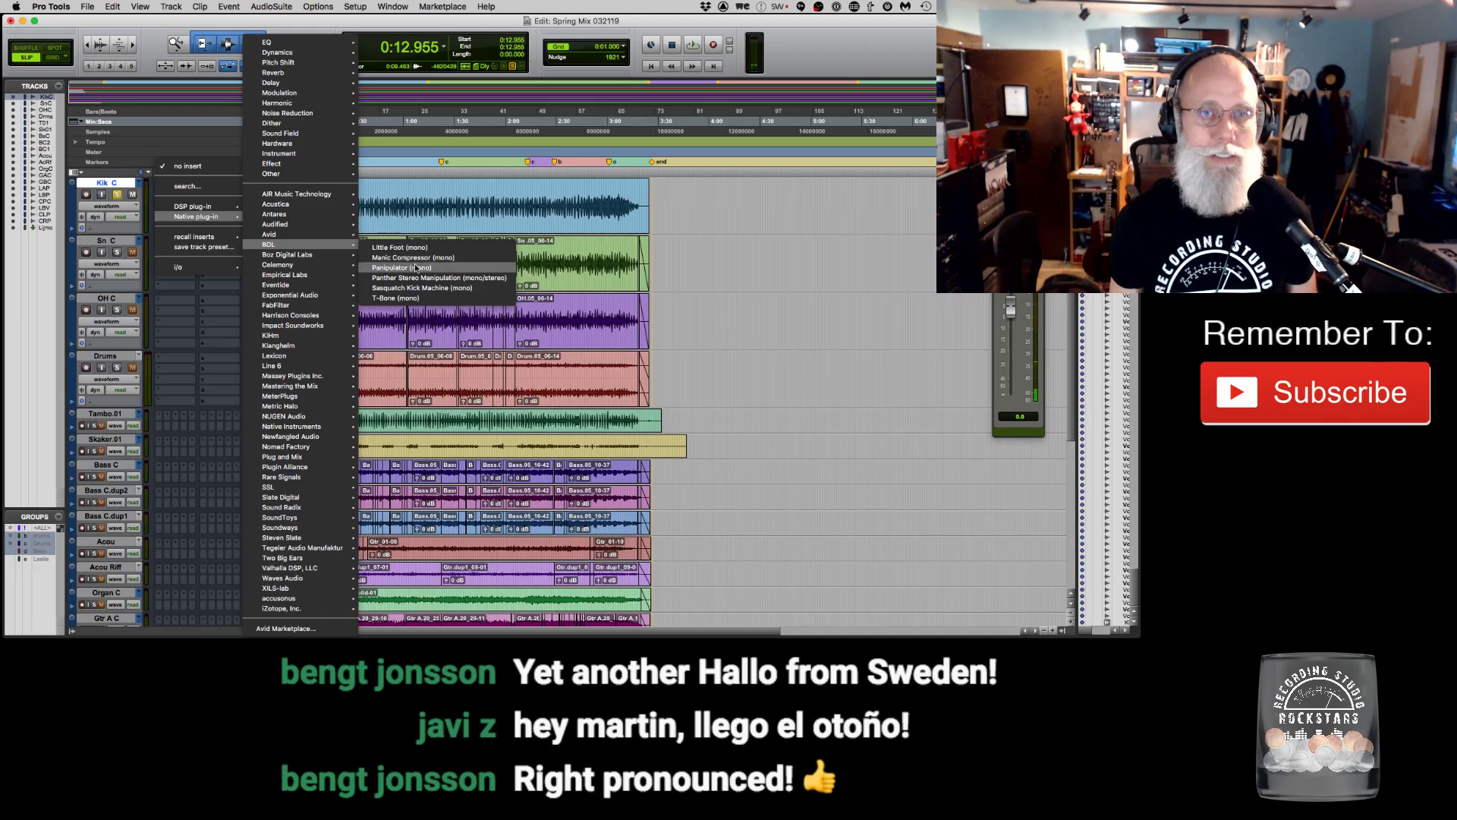
{"action": "left_click", "coordinate": [407, 289]}
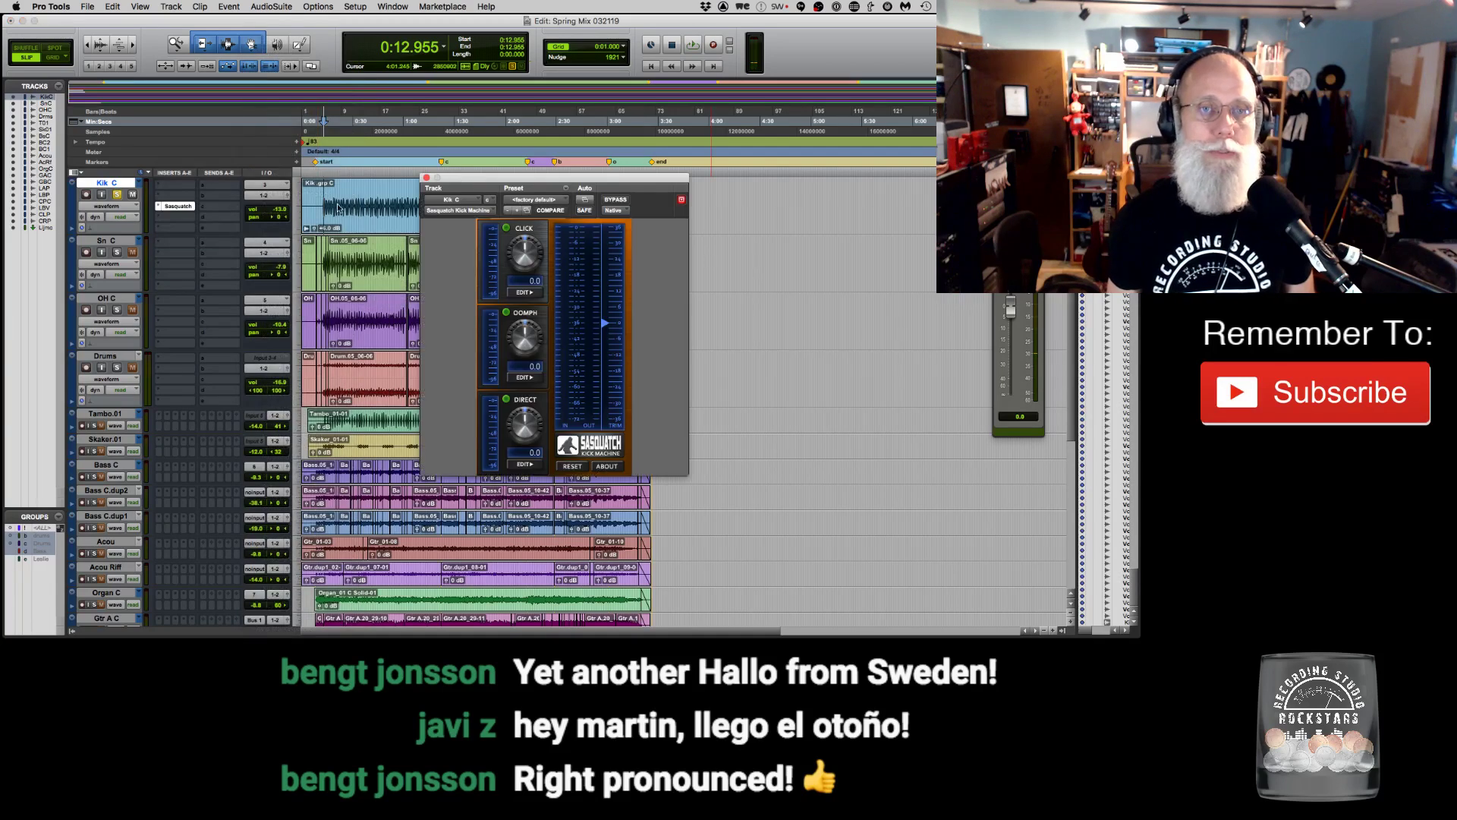
{"action": "left_click_drag", "start_coordinate": [480, 183], "coordinate": [440, 155]}
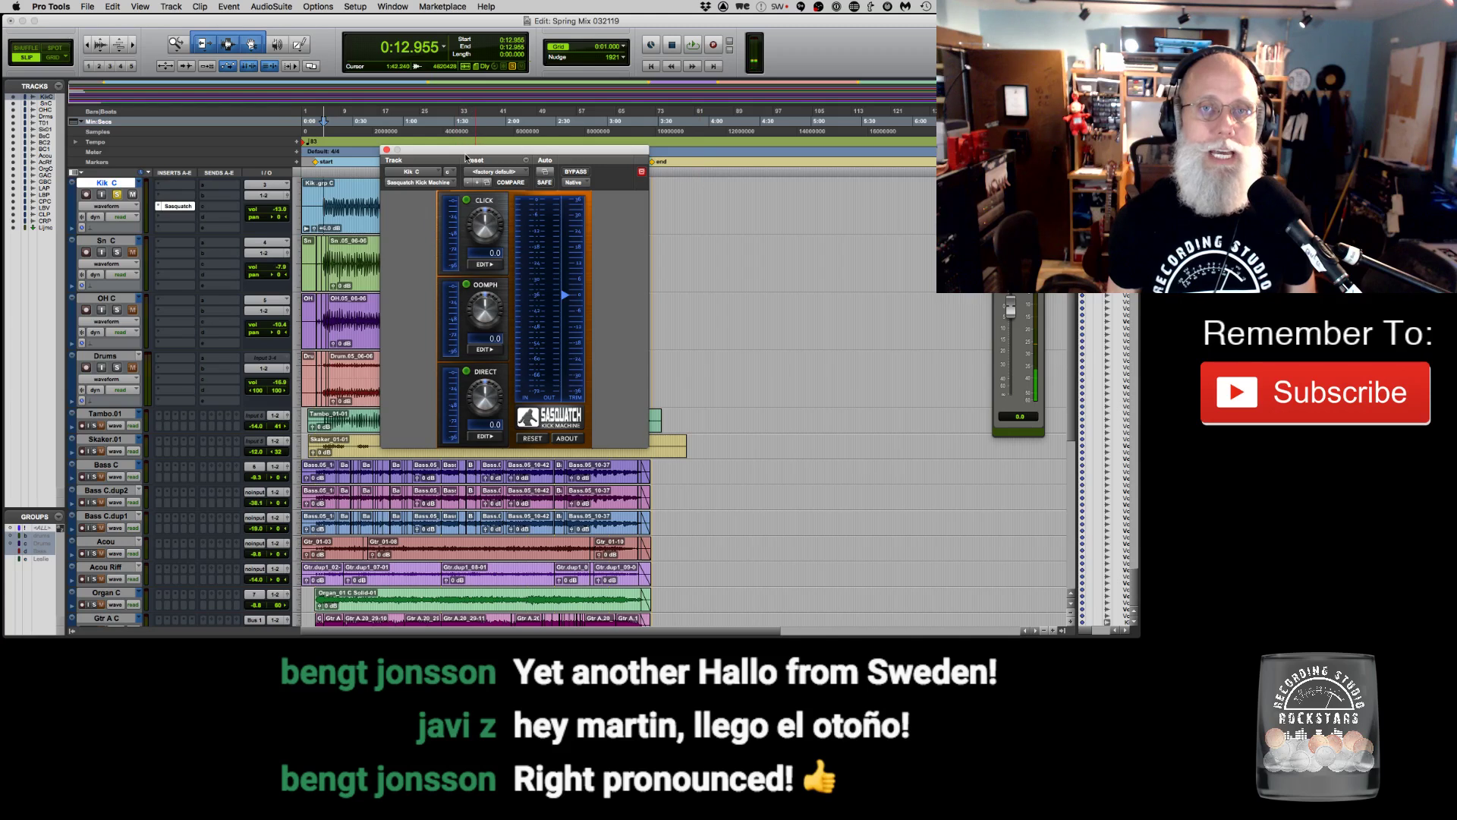
{"action": "left_click_drag", "start_coordinate": [466, 158], "coordinate": [473, 156]}
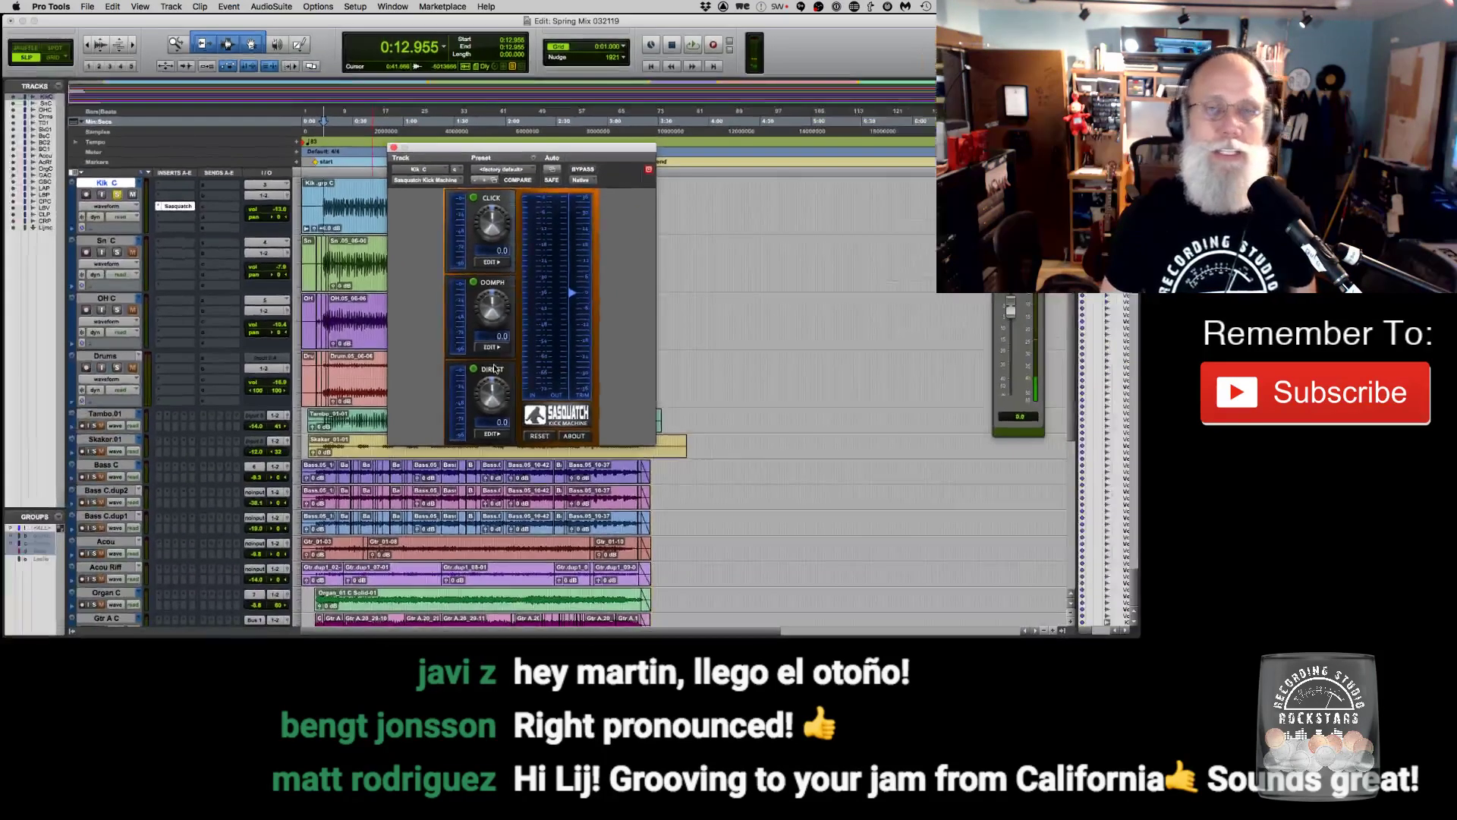
Play the soloed kick from 0:25.910 with Sasquatch Kick Machine bypassed, re-enabling the plug-in during playback to compare.
{"action": "left_click", "coordinate": [341, 192]}
{"action": "left_click", "coordinate": [345, 198]}
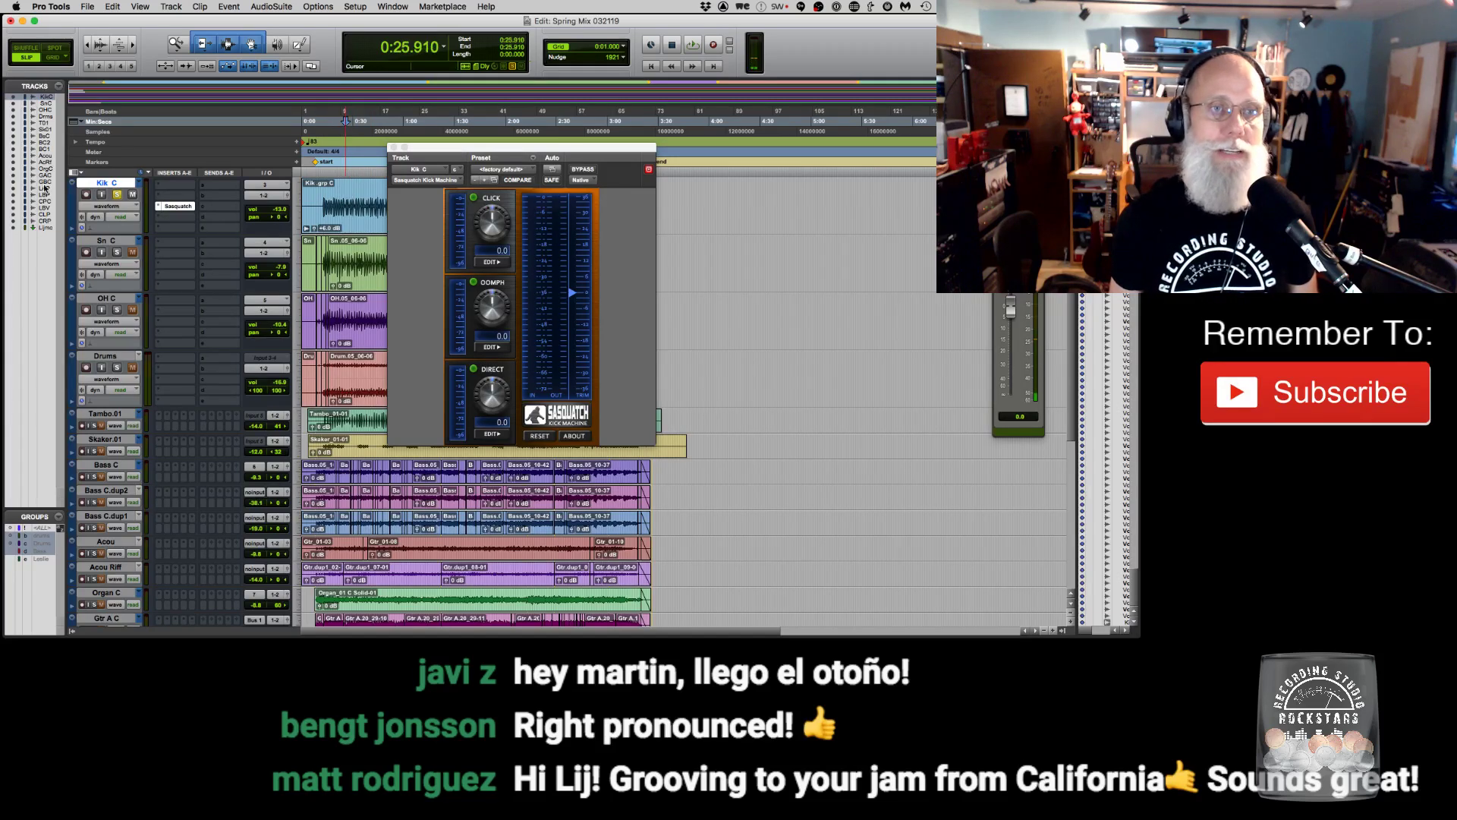
{"action": "left_click", "coordinate": [182, 206], "text": "super"}
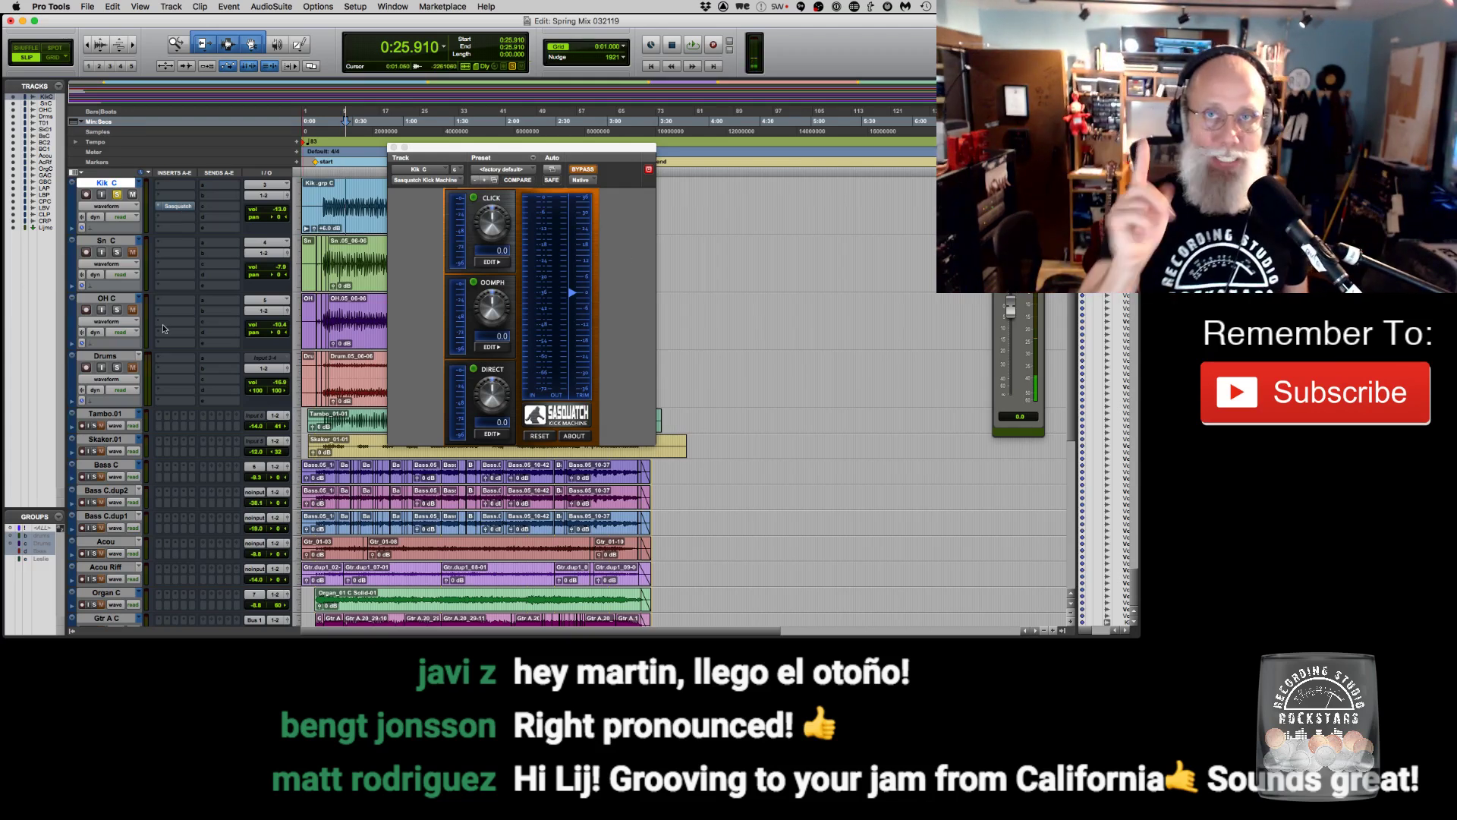
{"action": "key", "text": "space"}
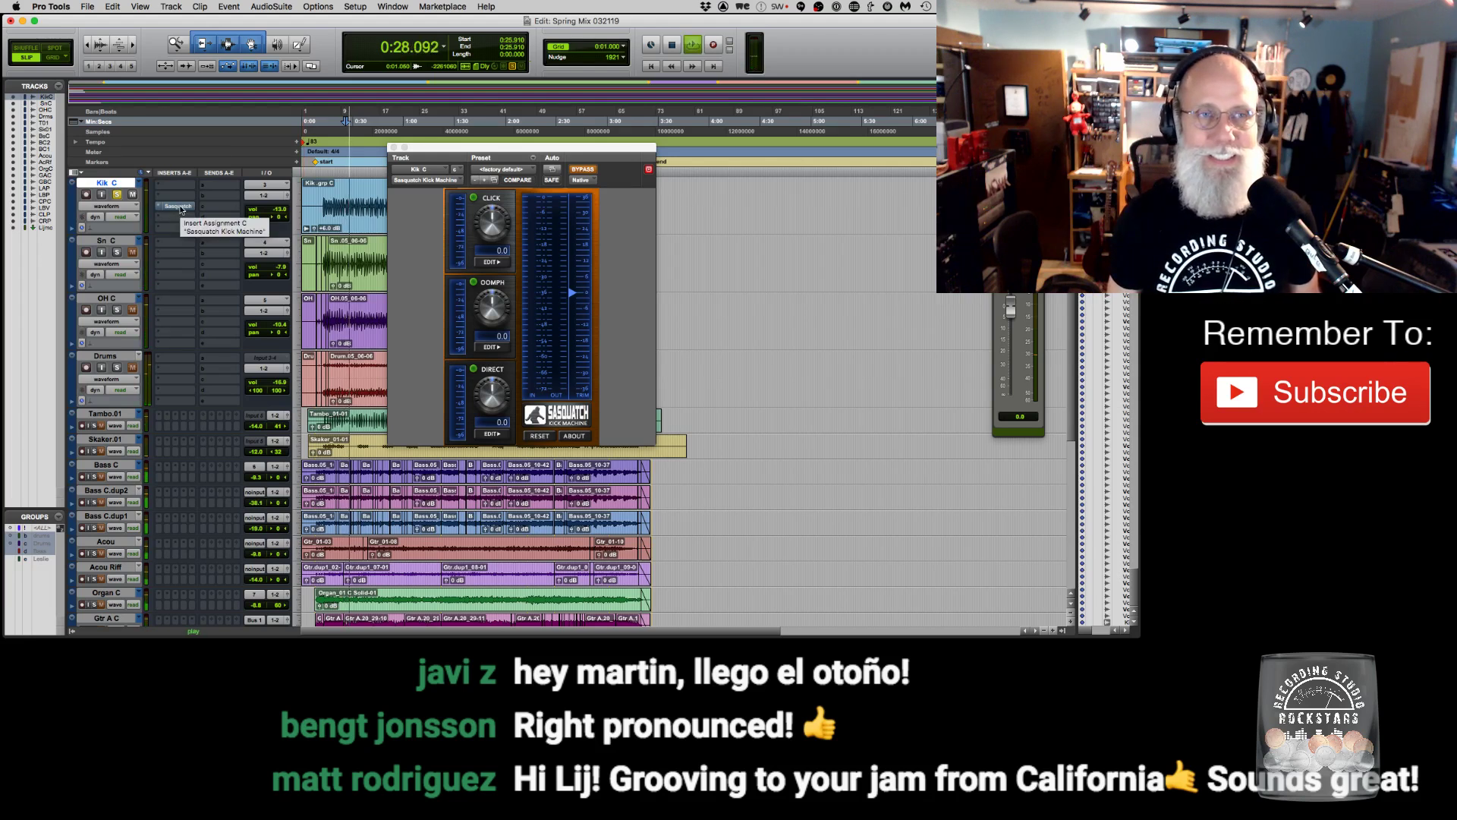
{"action": "left_click", "coordinate": [179, 206], "text": "super"}
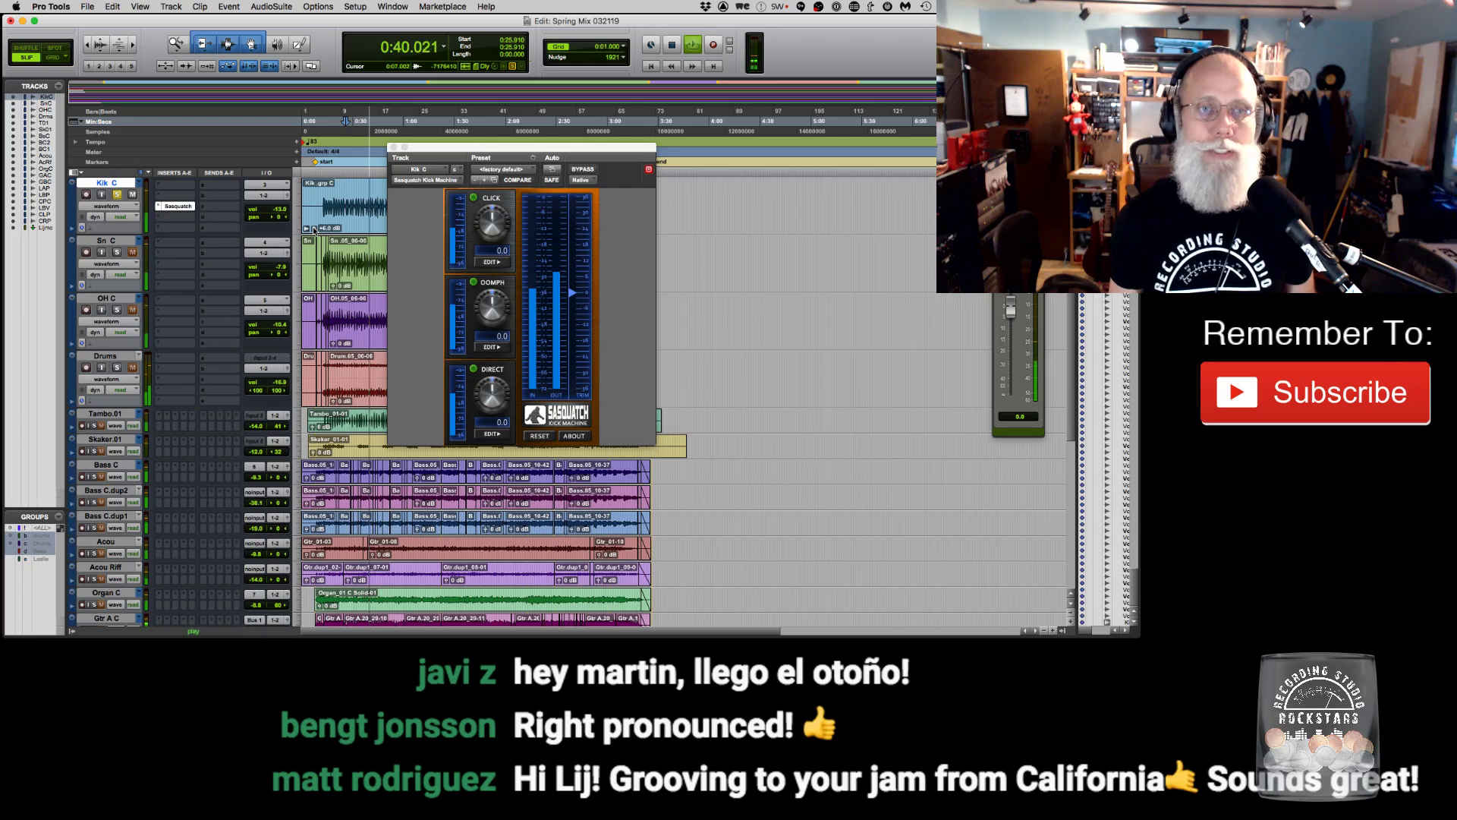
Readjust the clip gain of the grouped Kik C clip while it plays through Sasquatch, and stop playback.
{"action": "left_click_drag", "start_coordinate": [314, 230], "coordinate": [313, 232]}
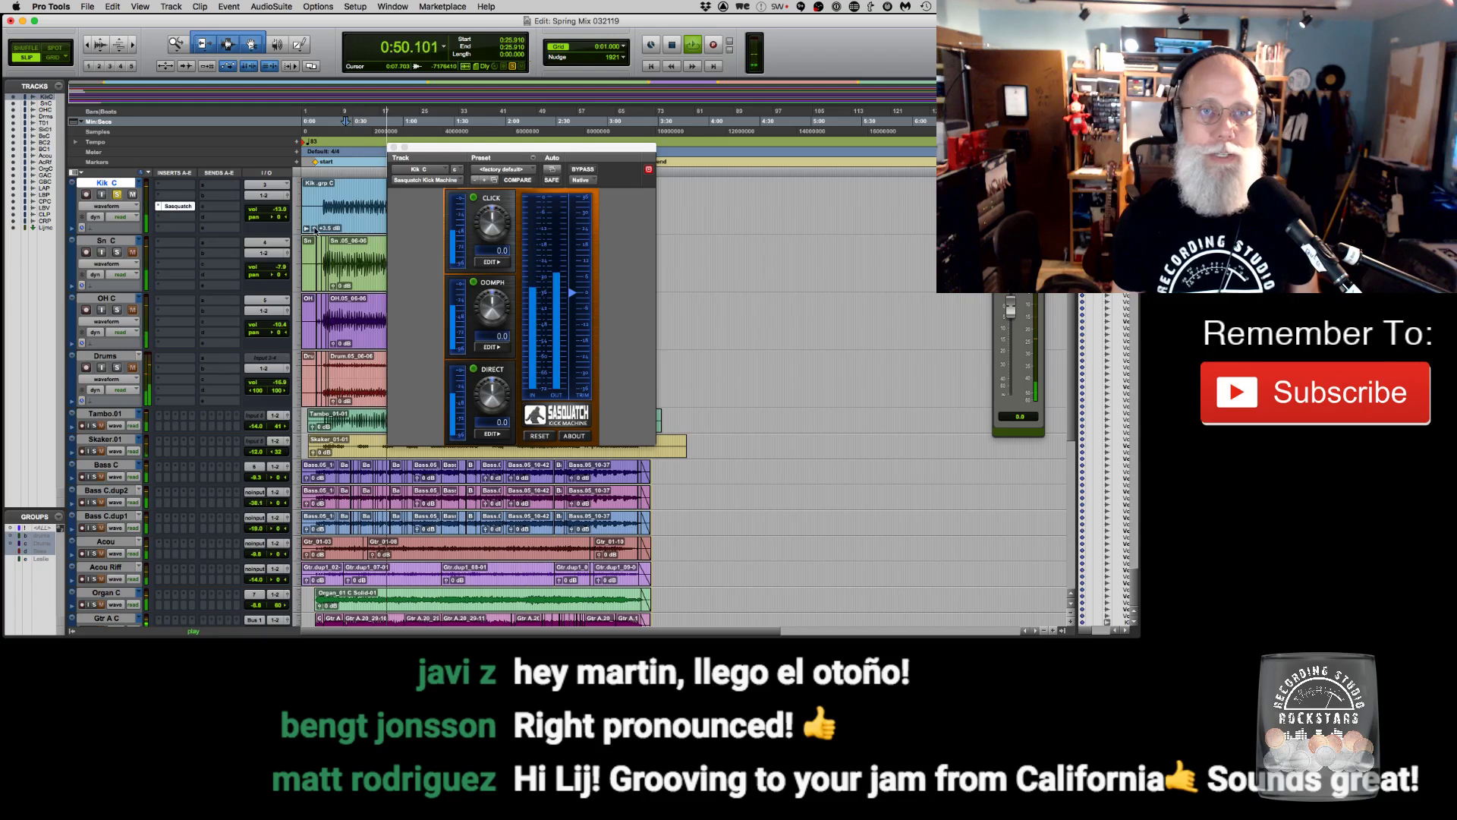
{"action": "left_click_drag", "start_coordinate": [312, 229], "coordinate": [310, 229]}
{"action": "key", "text": "space"}
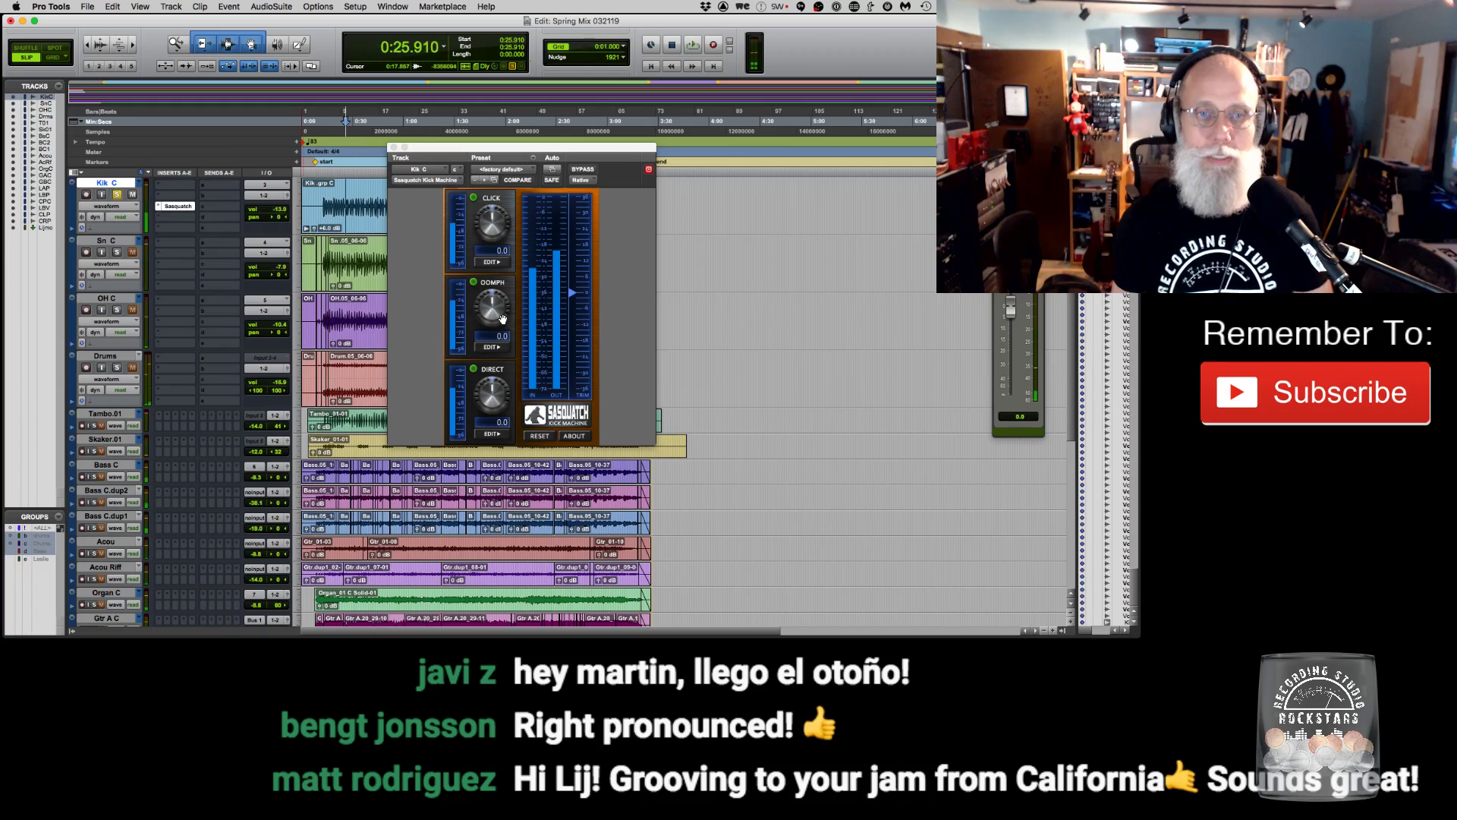
Examine the edit parameters of Sasquatch's Direct, Oomph and Click sections, and return to its level meters.
{"action": "left_click", "coordinate": [503, 435]}
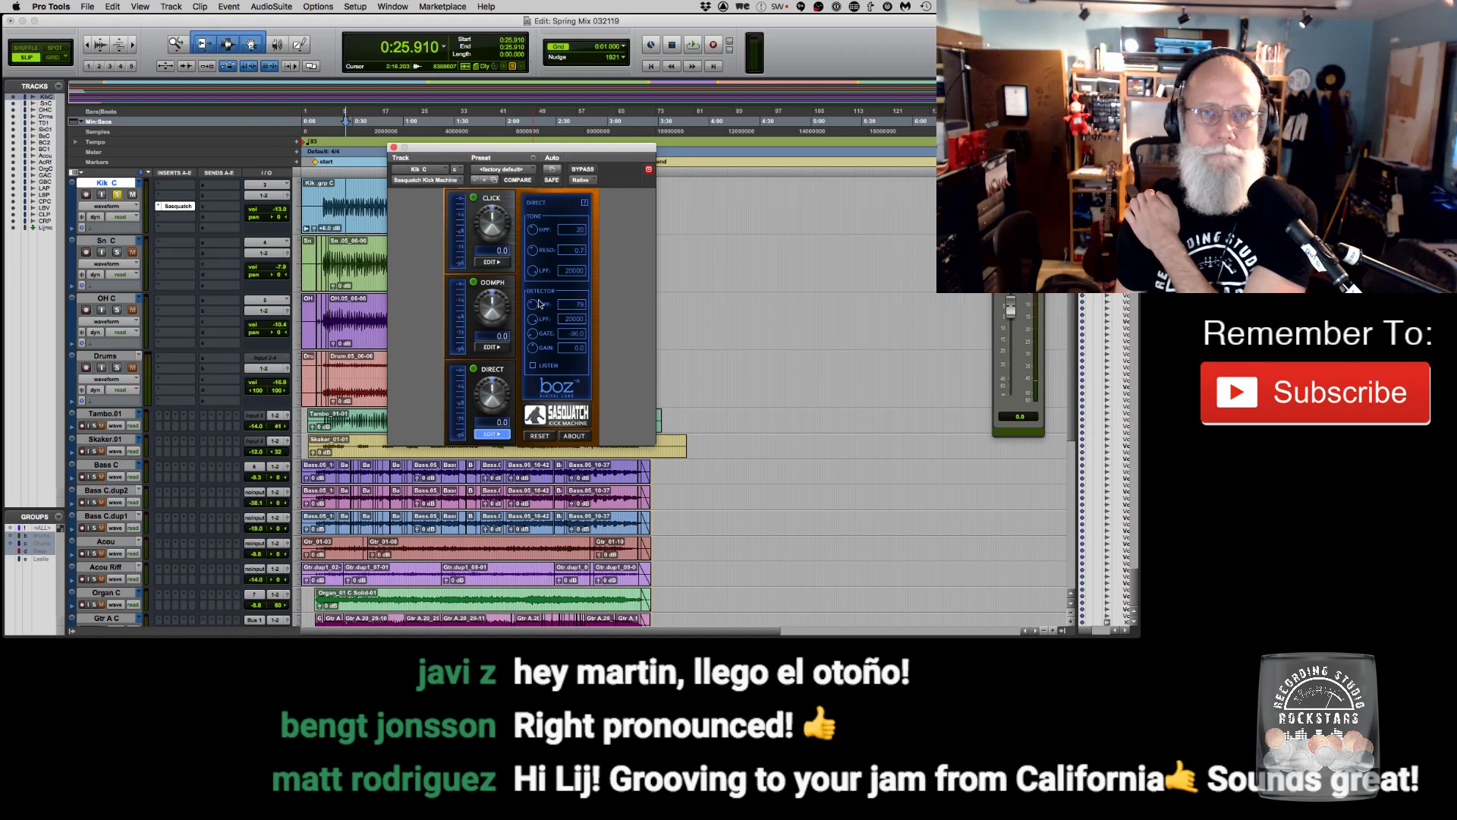
{"action": "left_click", "coordinate": [492, 434]}
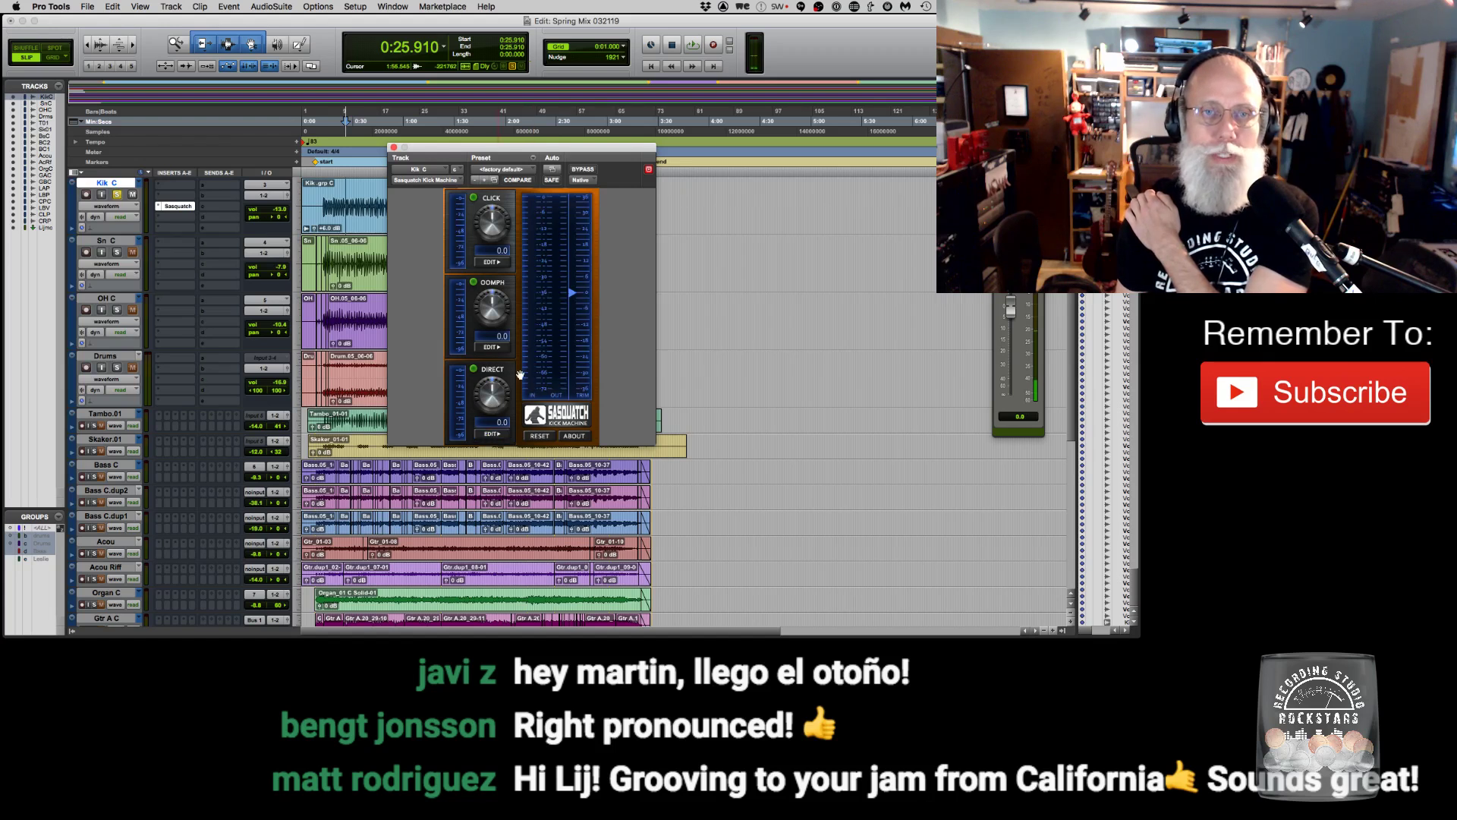
{"action": "left_click", "coordinate": [489, 347]}
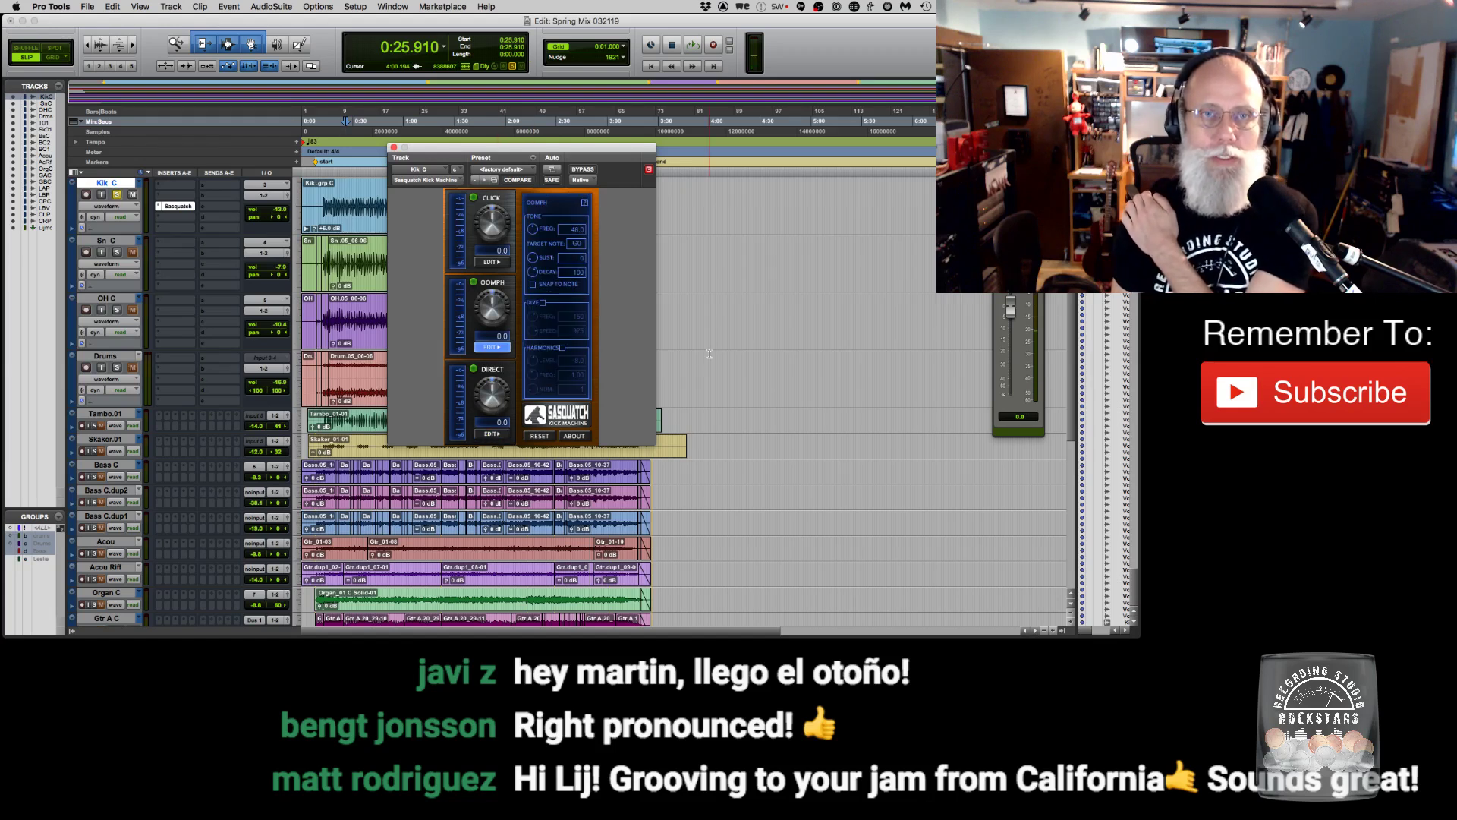
{"action": "left_click", "coordinate": [492, 262]}
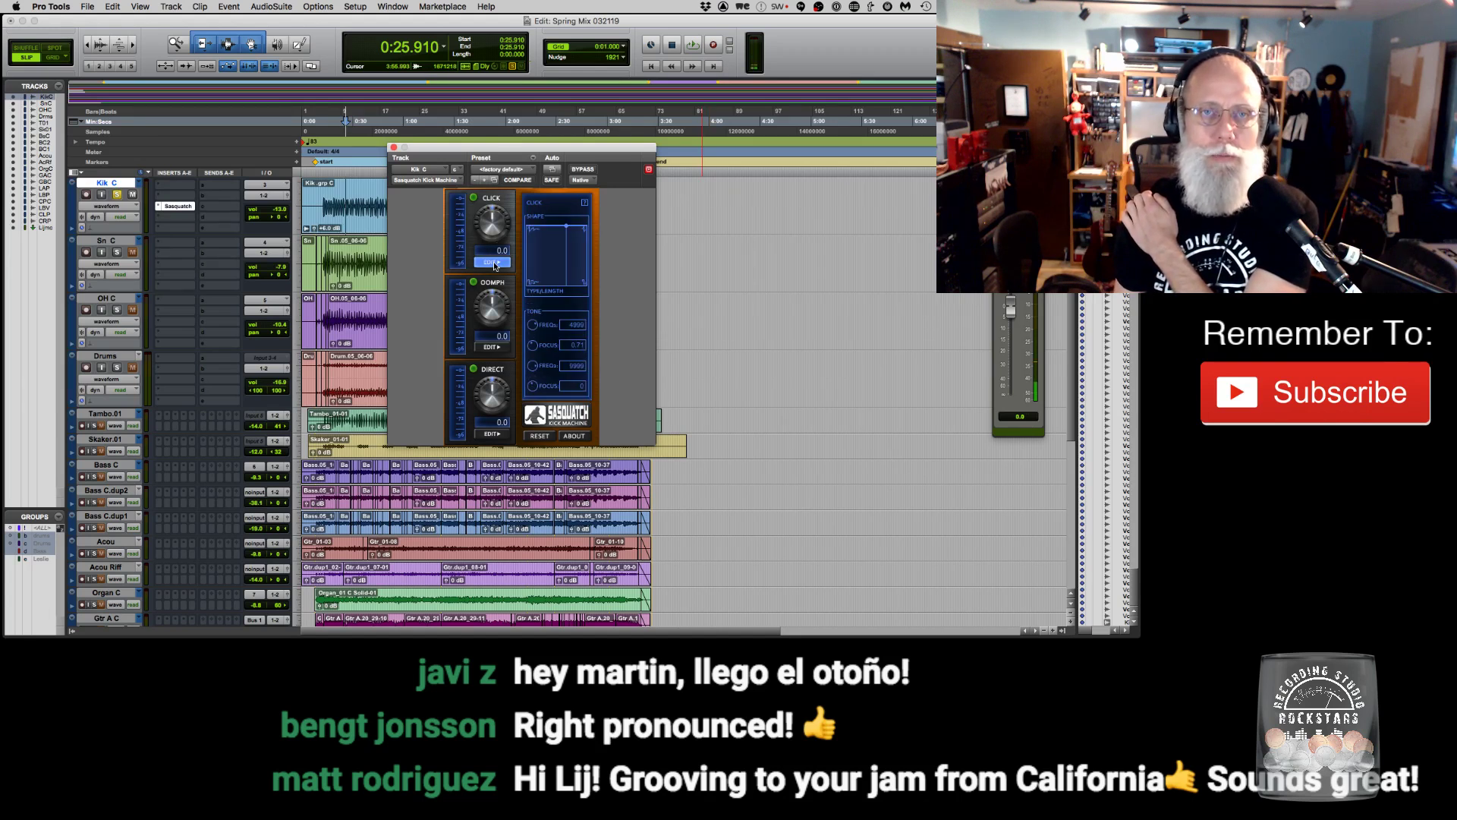
{"action": "left_click", "coordinate": [493, 264]}
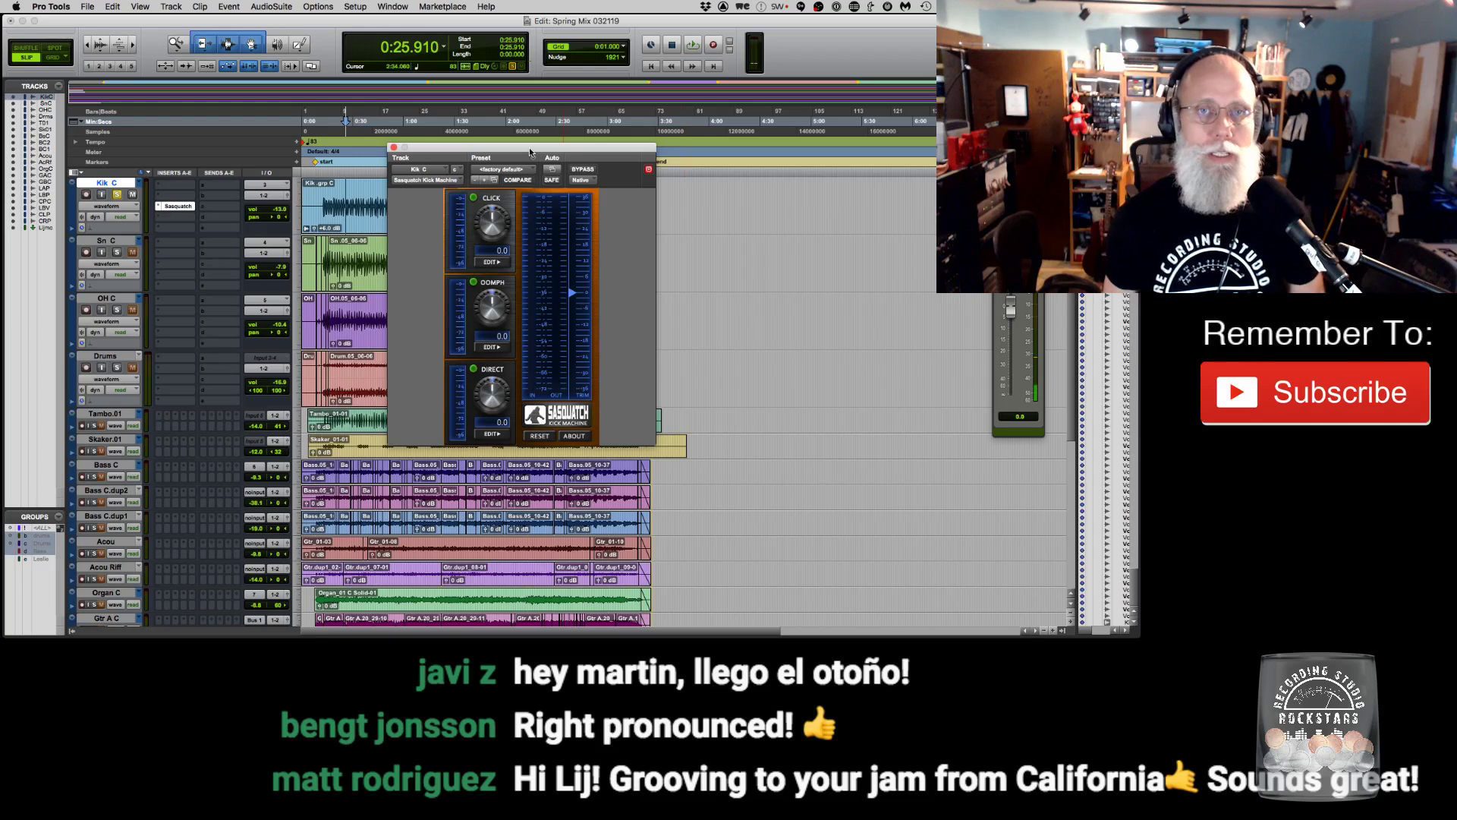
Move the Sasquatch window clear of the kick waveform and play the track from 0:25.209.
{"action": "left_click_drag", "start_coordinate": [530, 147], "coordinate": [618, 141]}
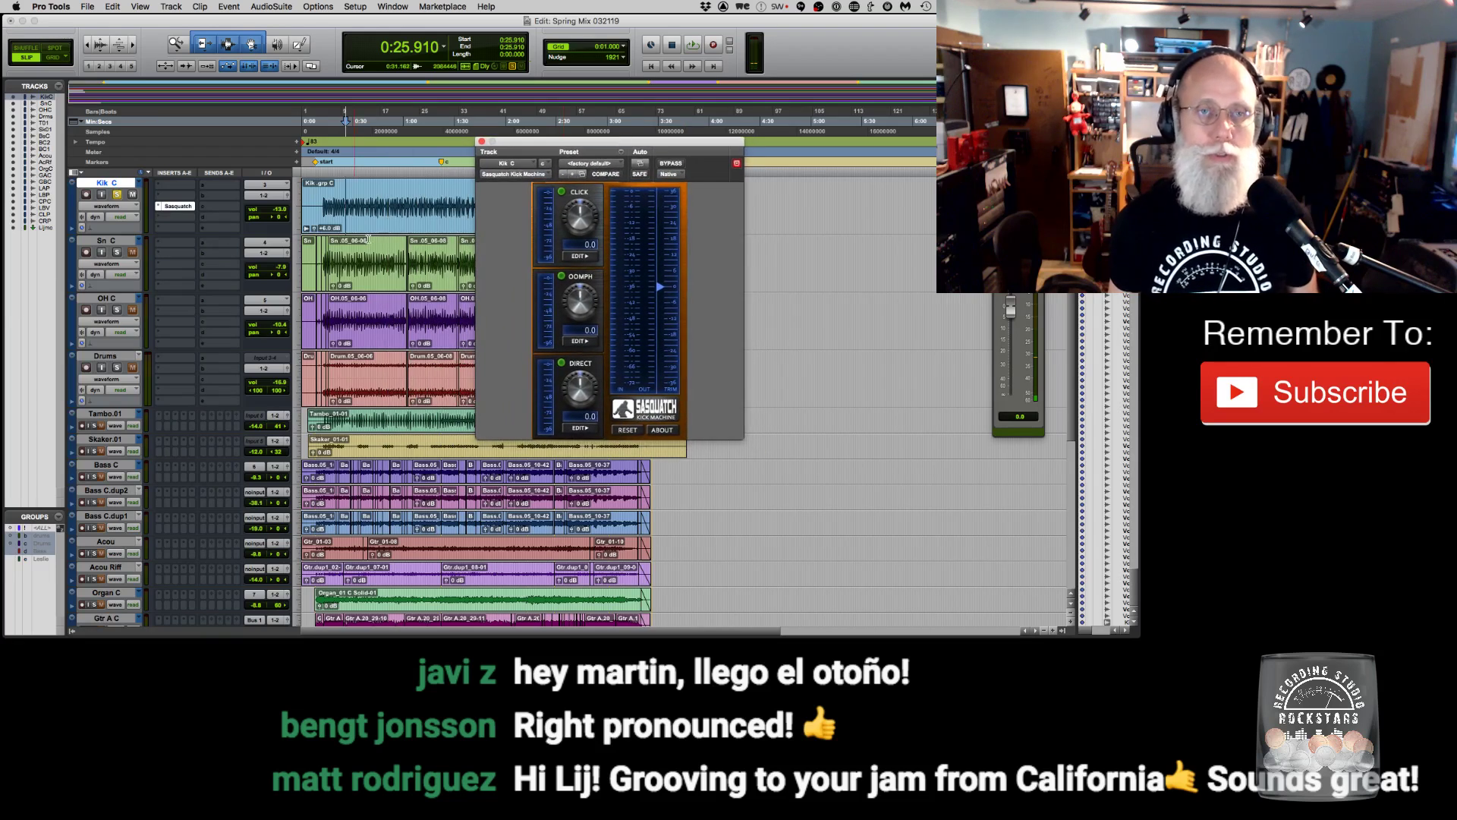
{"action": "left_click", "coordinate": [343, 198]}
{"action": "key", "text": "space"}
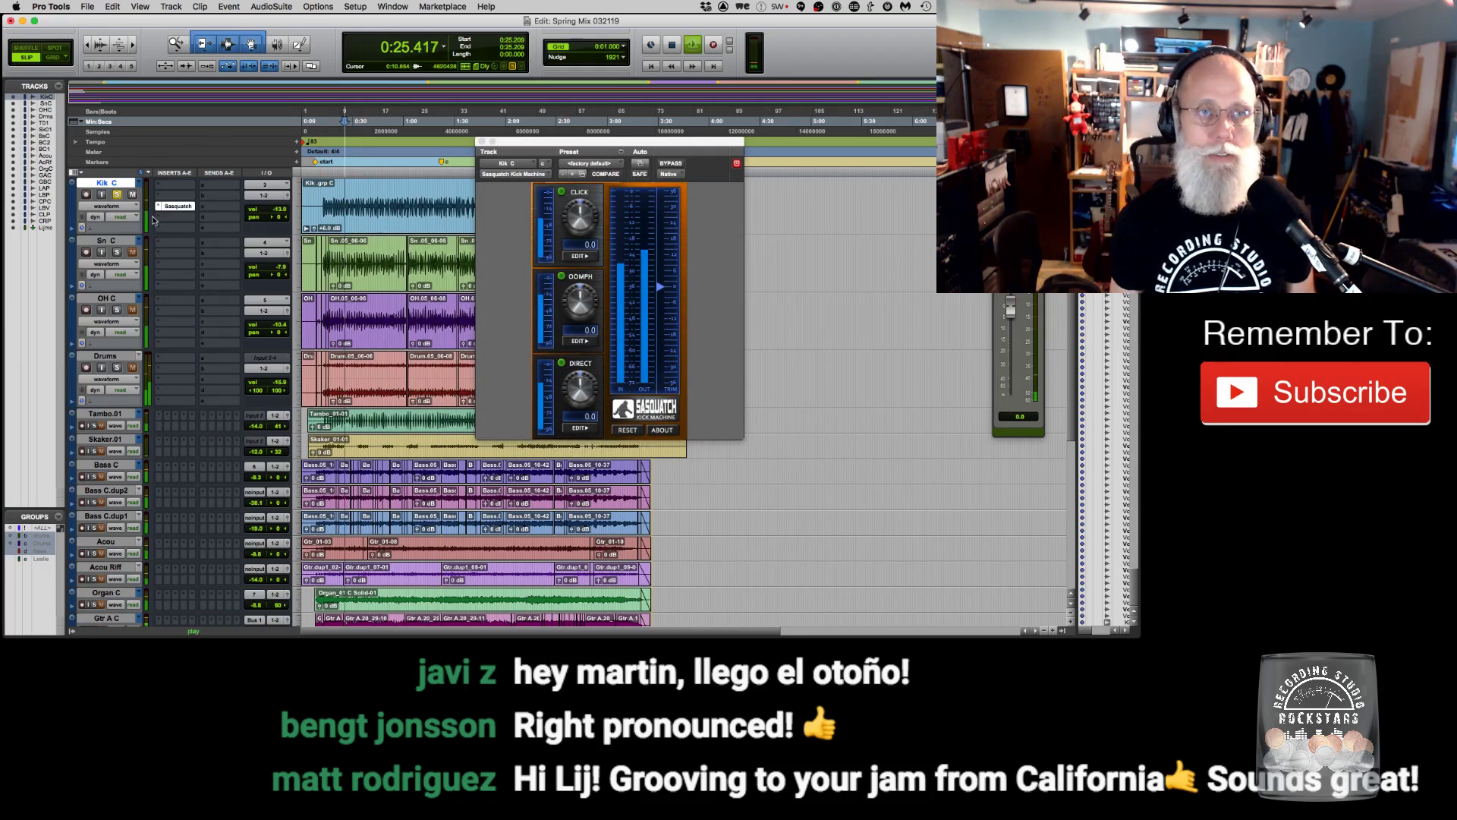
Try different Sasquatch output trim levels, return the trim to 0.0, and adjust the Kik C clip gain during playback.
{"action": "mouse_move", "coordinate": [660, 288]}
{"action": "left_mouse_down"}
{"action": "mouse_move", "coordinate": [664, 349]}
{"action": "mouse_move", "coordinate": [654, 285]}
{"action": "left_mouse_up"}
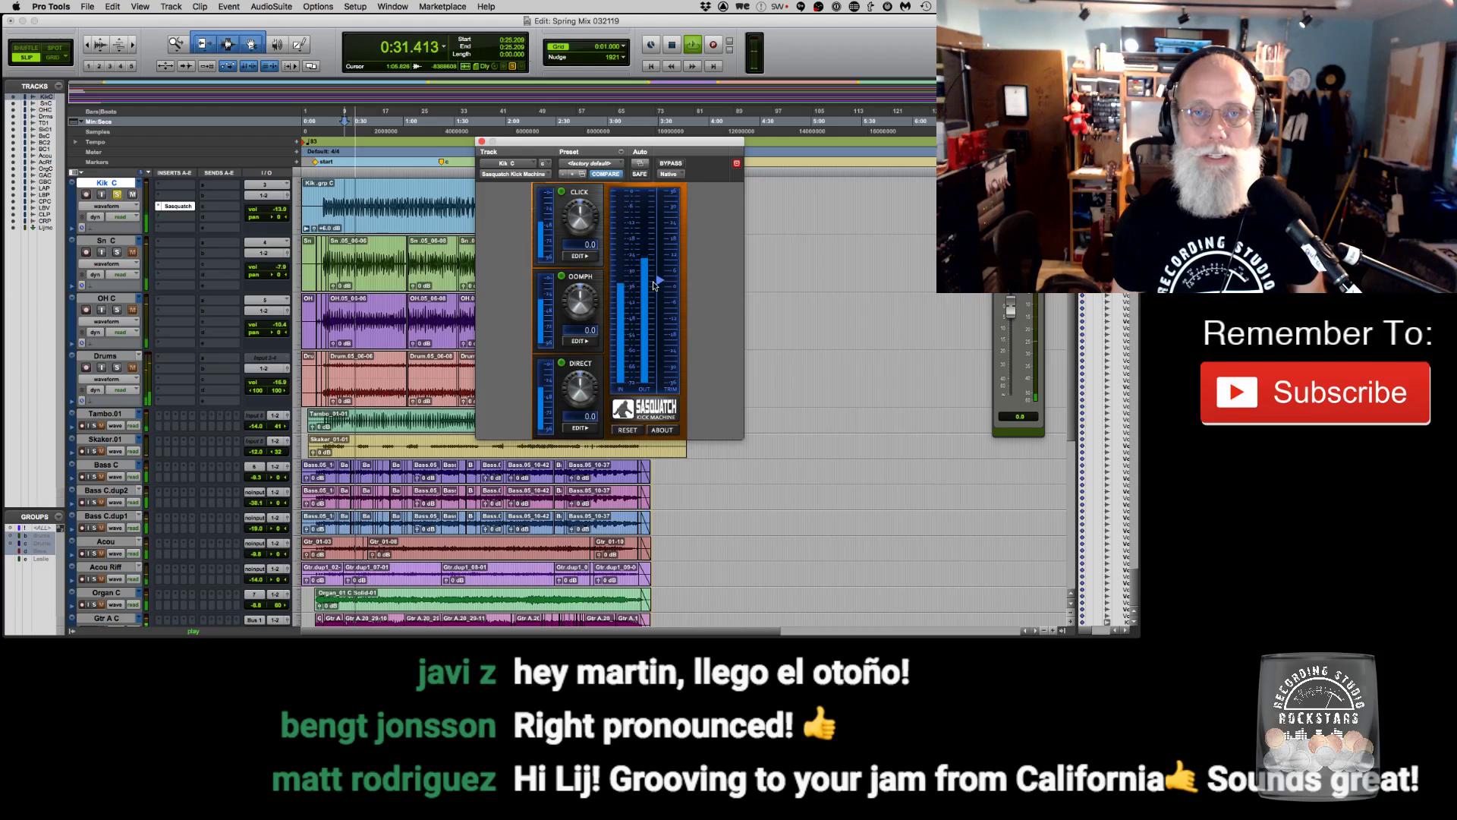
{"action": "left_click_drag", "start_coordinate": [653, 286], "coordinate": [658, 291]}
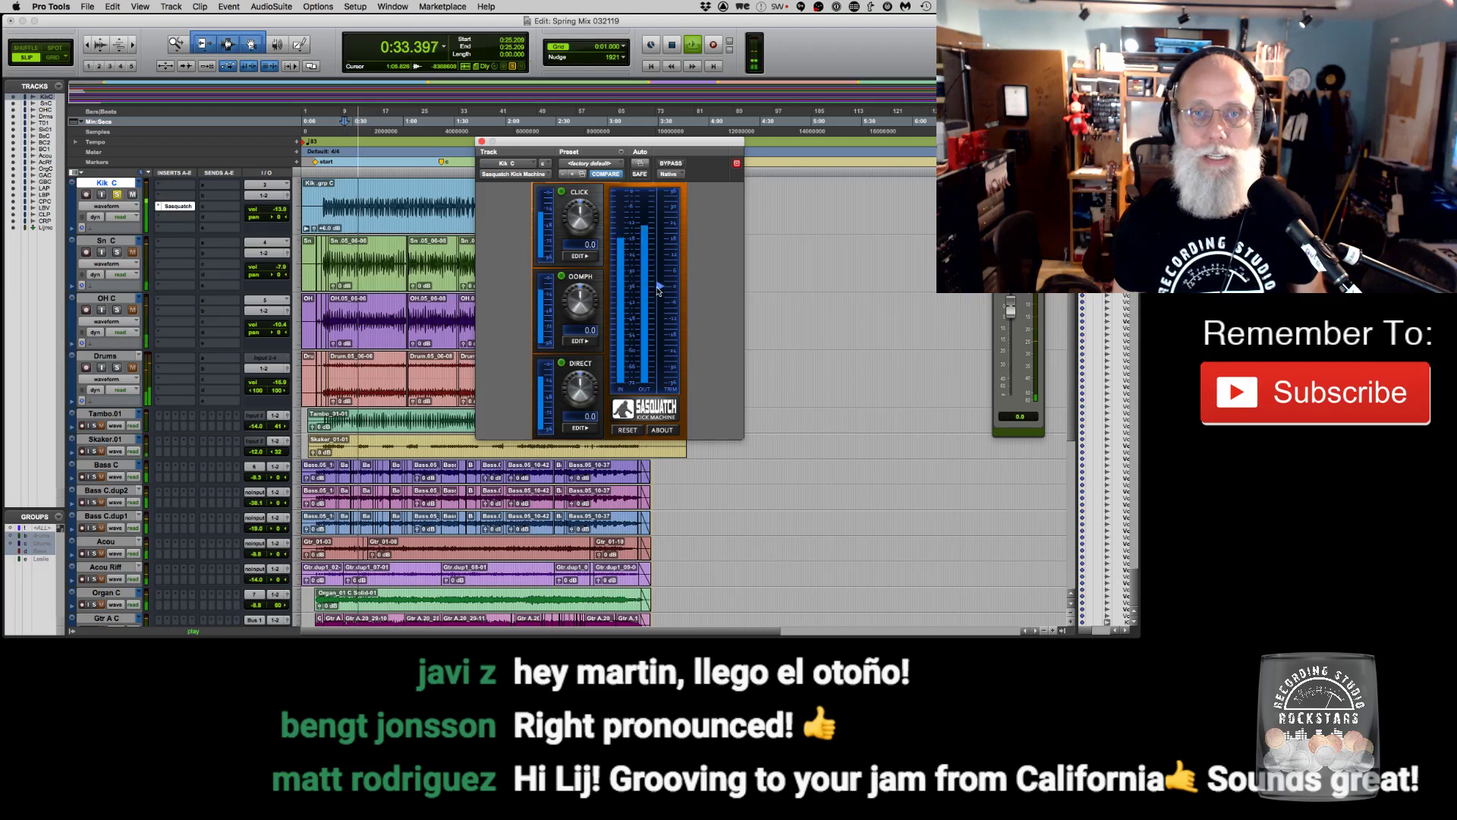
{"action": "double_click", "coordinate": [660, 288]}
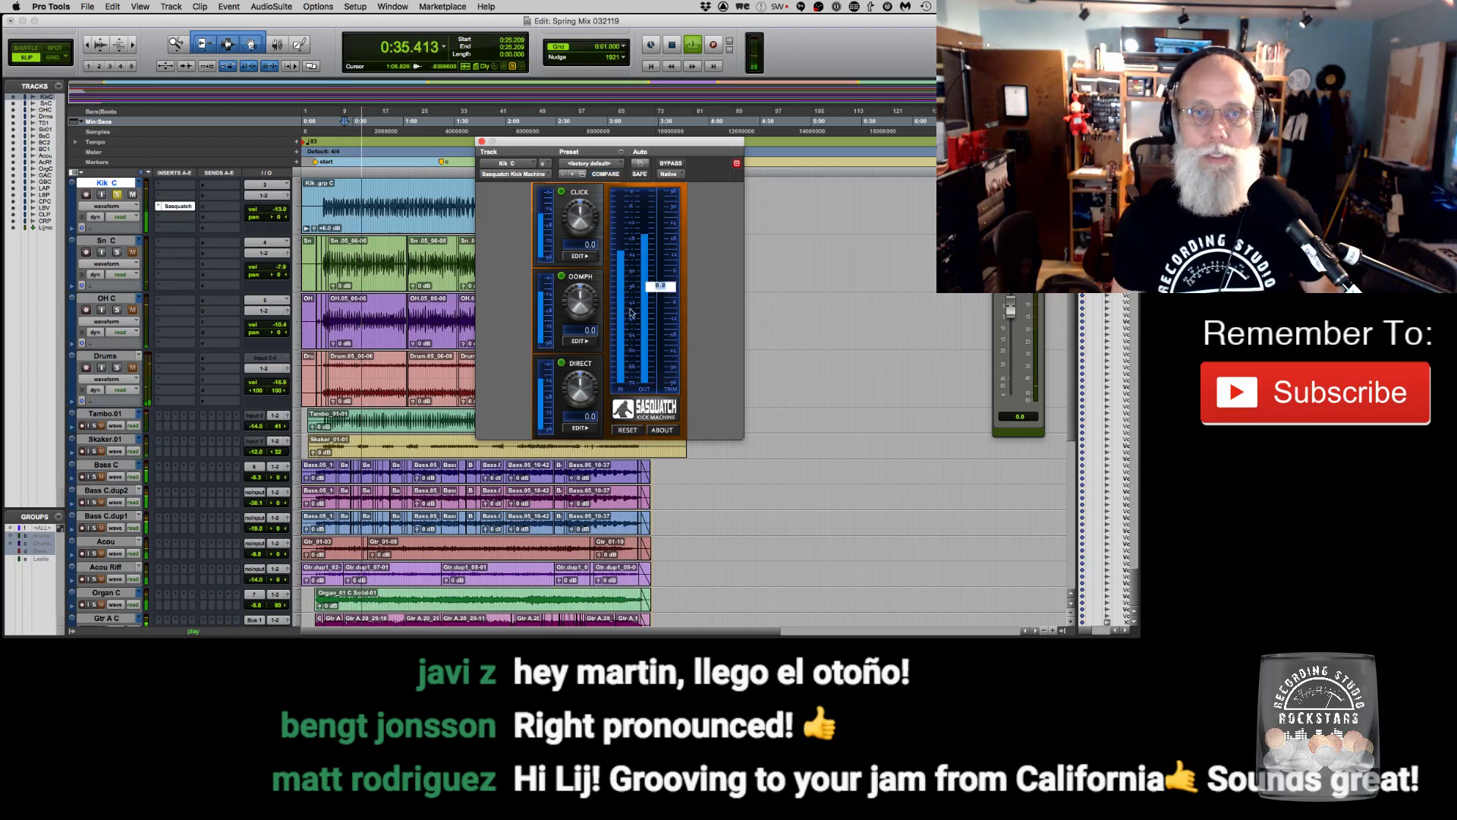
{"action": "key", "text": "Return"}
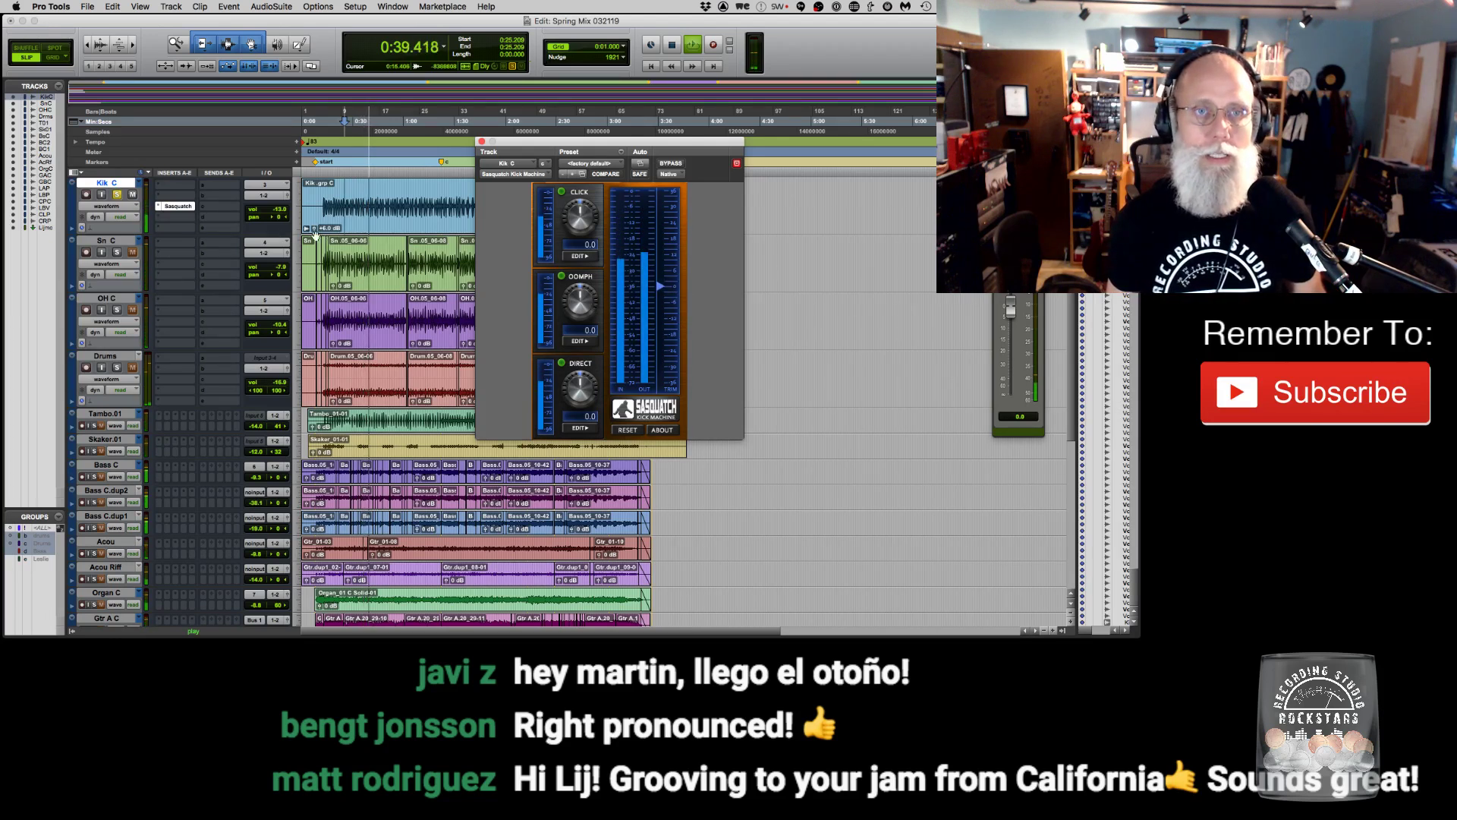
{"action": "left_click_drag", "start_coordinate": [314, 229], "coordinate": [314, 235]}
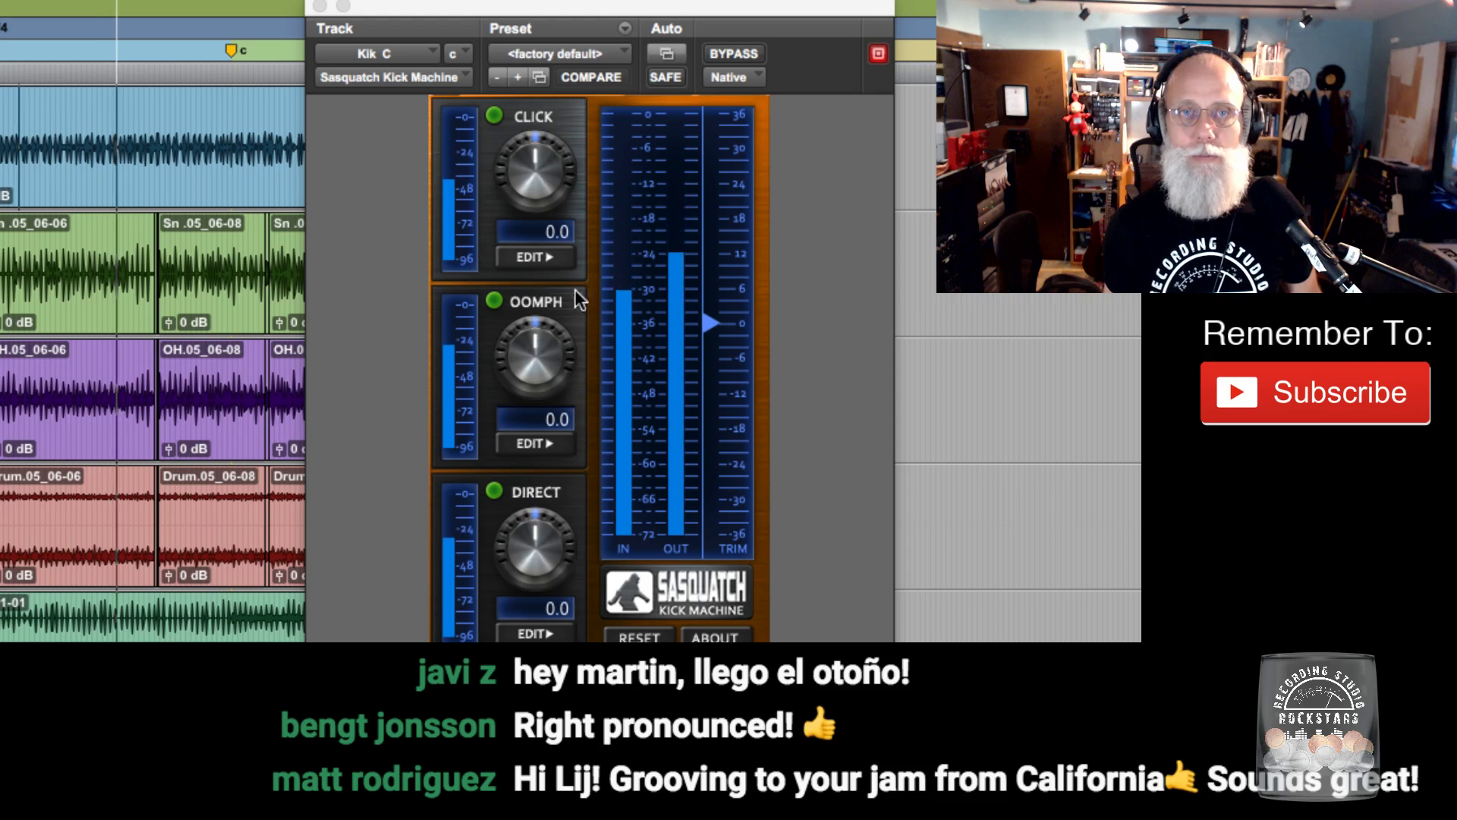
Turn off Sasquatch's Click and Oomph sections, and switch Direct off, on and off again while listening to the kick.
{"action": "left_click", "coordinate": [494, 114]}
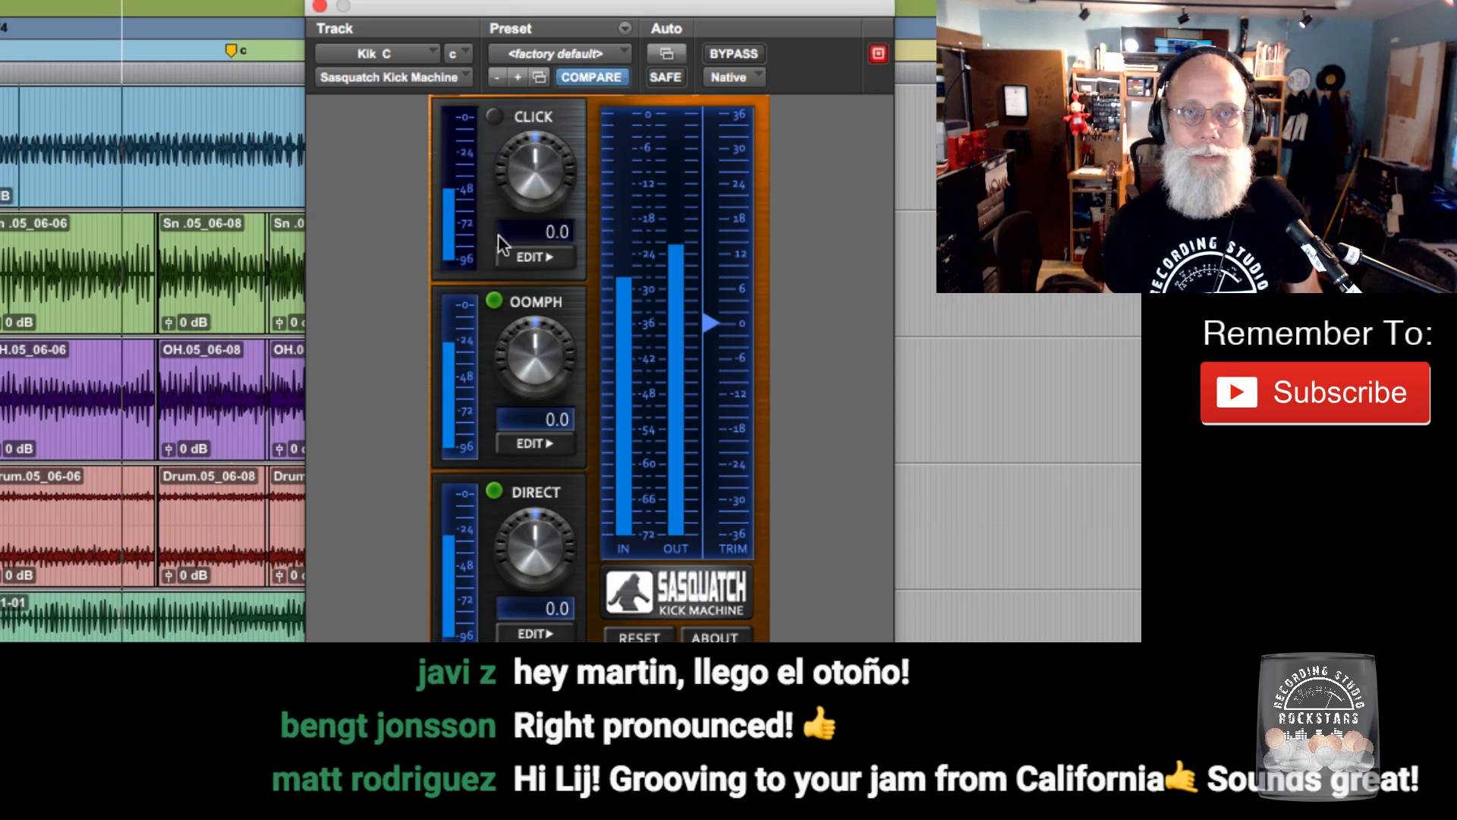
{"action": "left_click", "coordinate": [494, 299]}
{"action": "left_click", "coordinate": [495, 491]}
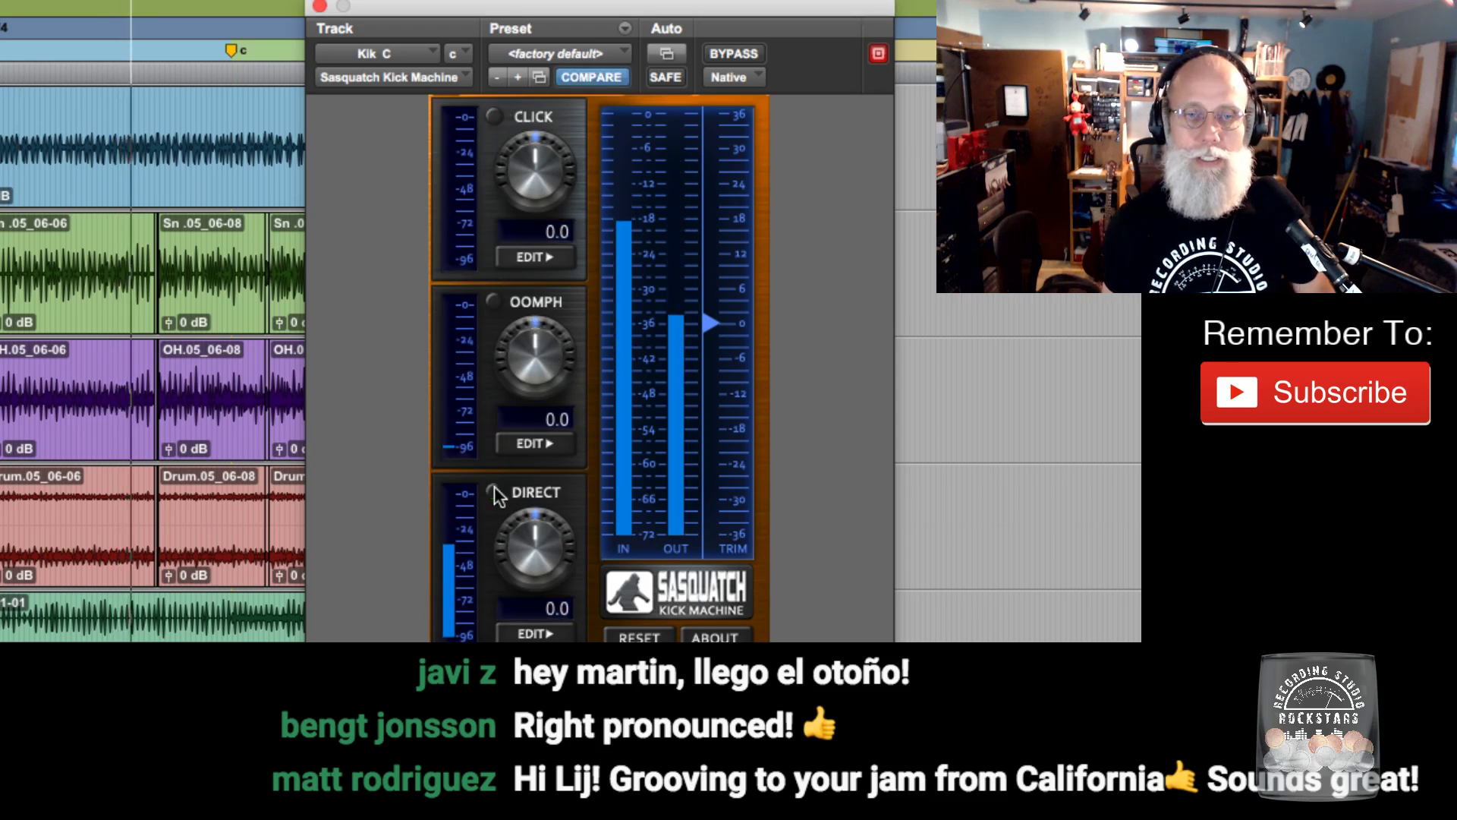
{"action": "left_click", "coordinate": [494, 491]}
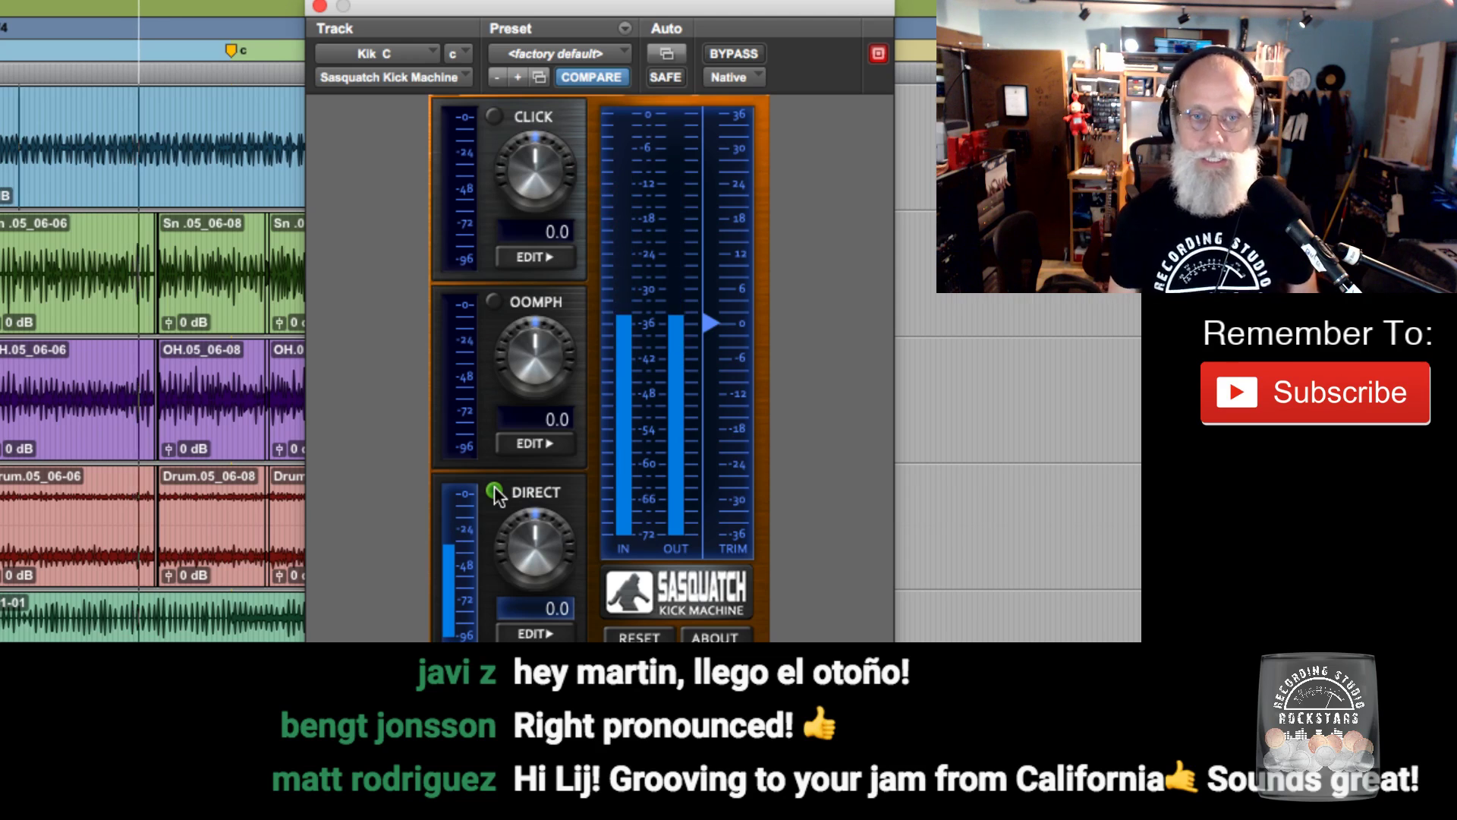
{"action": "left_click", "coordinate": [494, 490]}
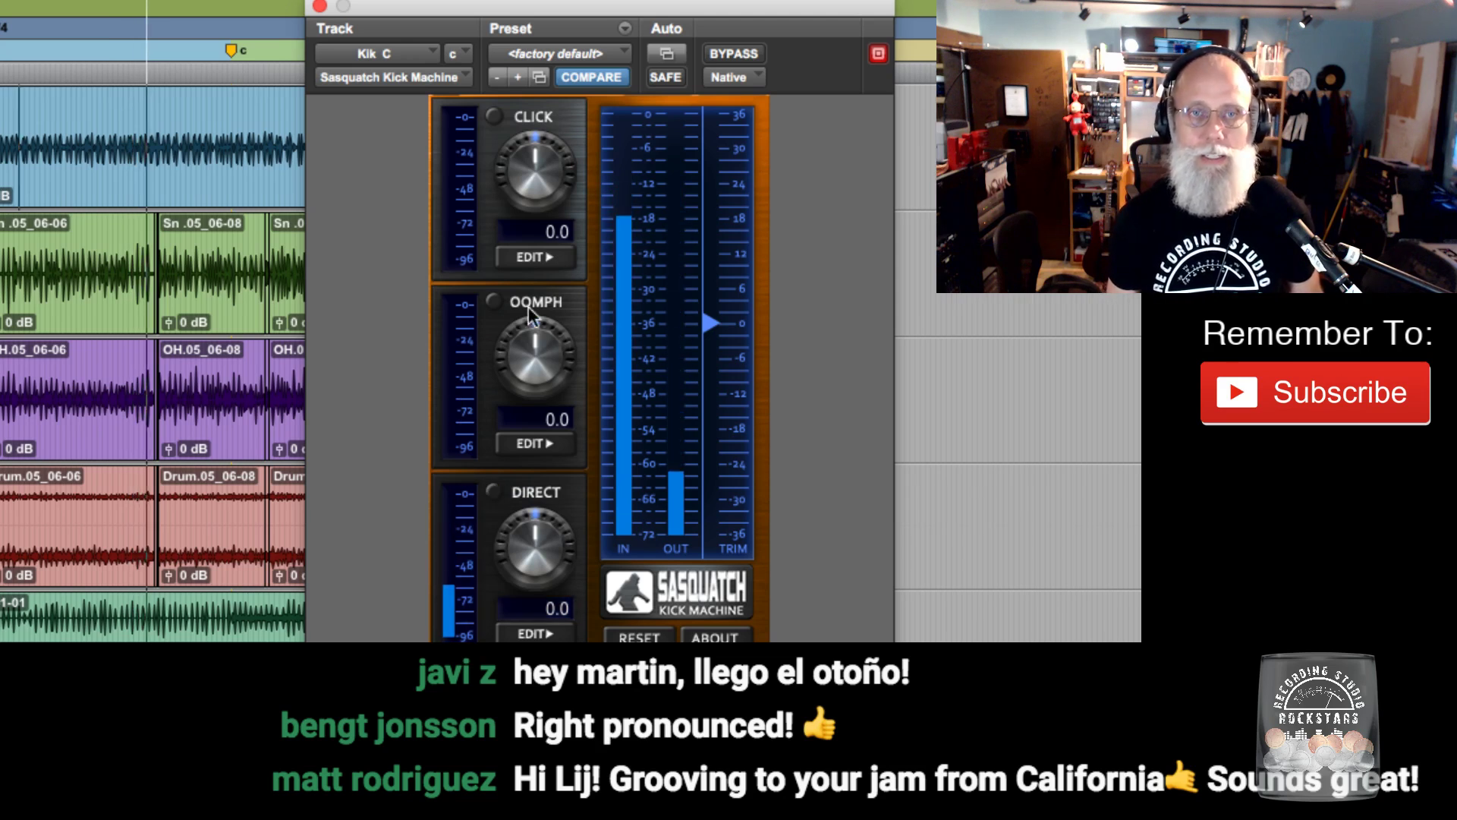
Turn on the Oomph section by itself and set its target note to A1 in its edit parameters.
{"action": "left_click", "coordinate": [492, 297]}
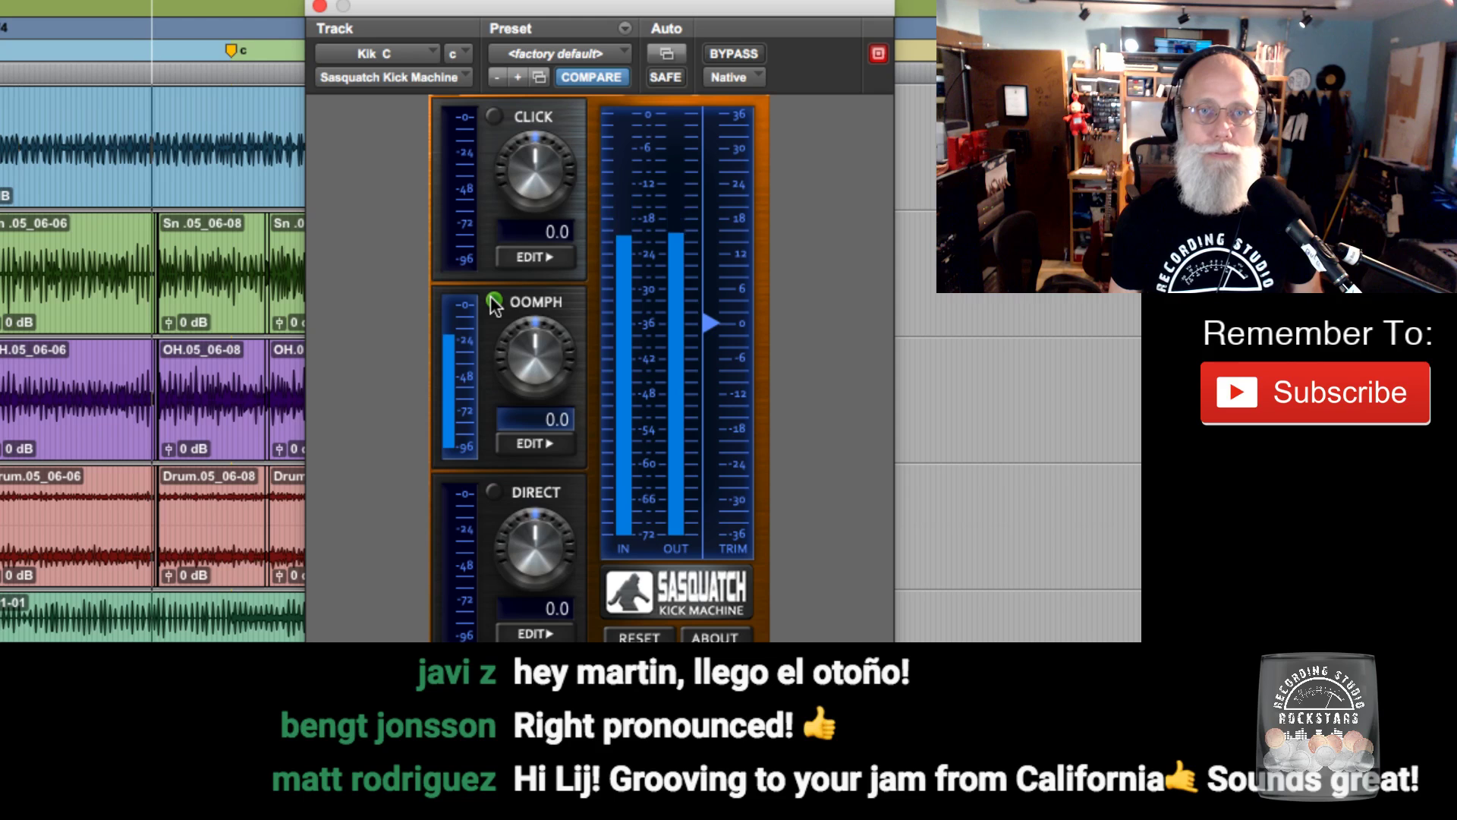
{"action": "left_click", "coordinate": [535, 444]}
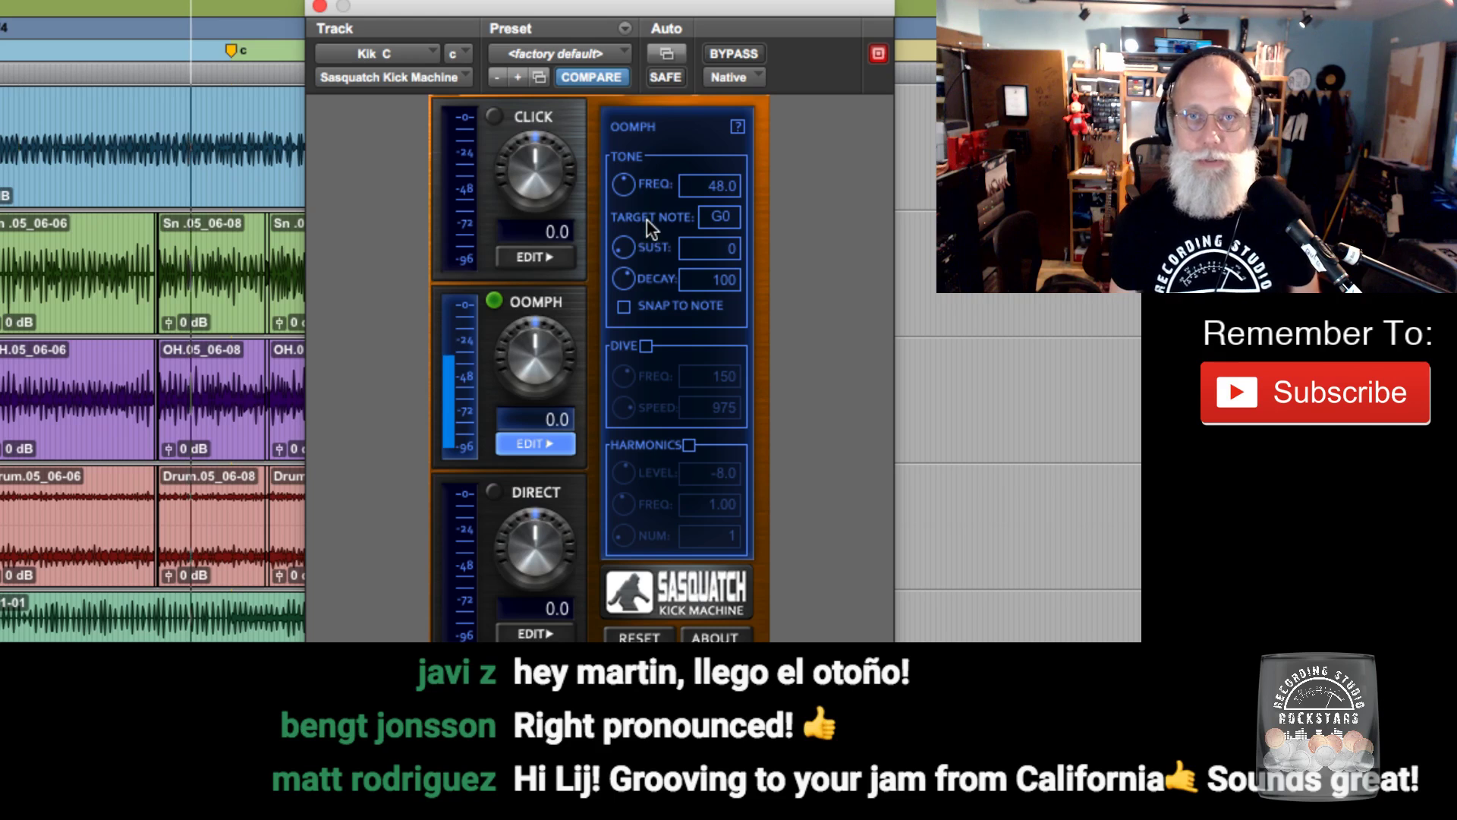
{"action": "left_click", "coordinate": [720, 220]}
{"action": "mouse_move", "coordinate": [844, 273]}
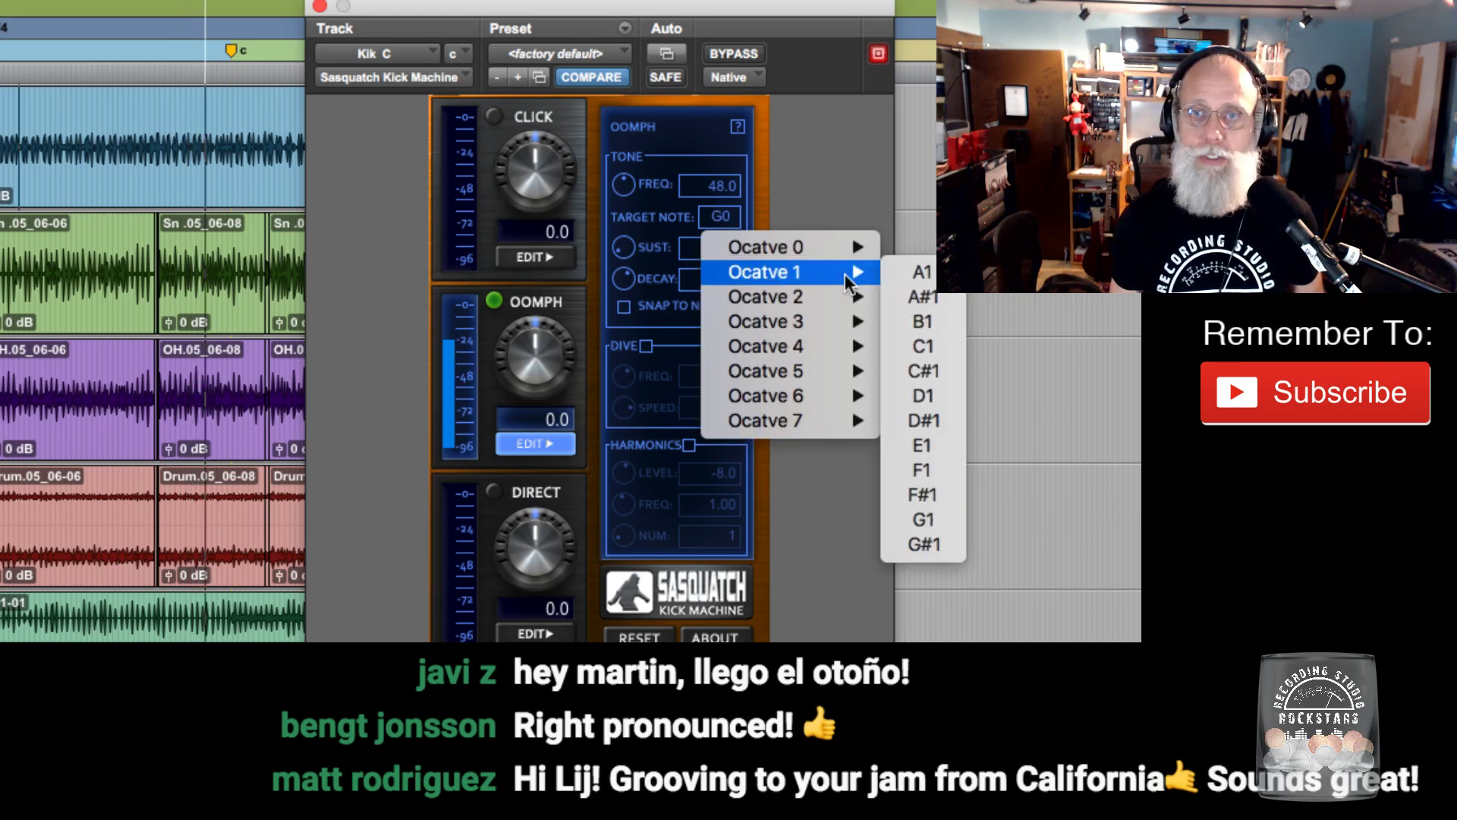
{"action": "left_click", "coordinate": [922, 272]}
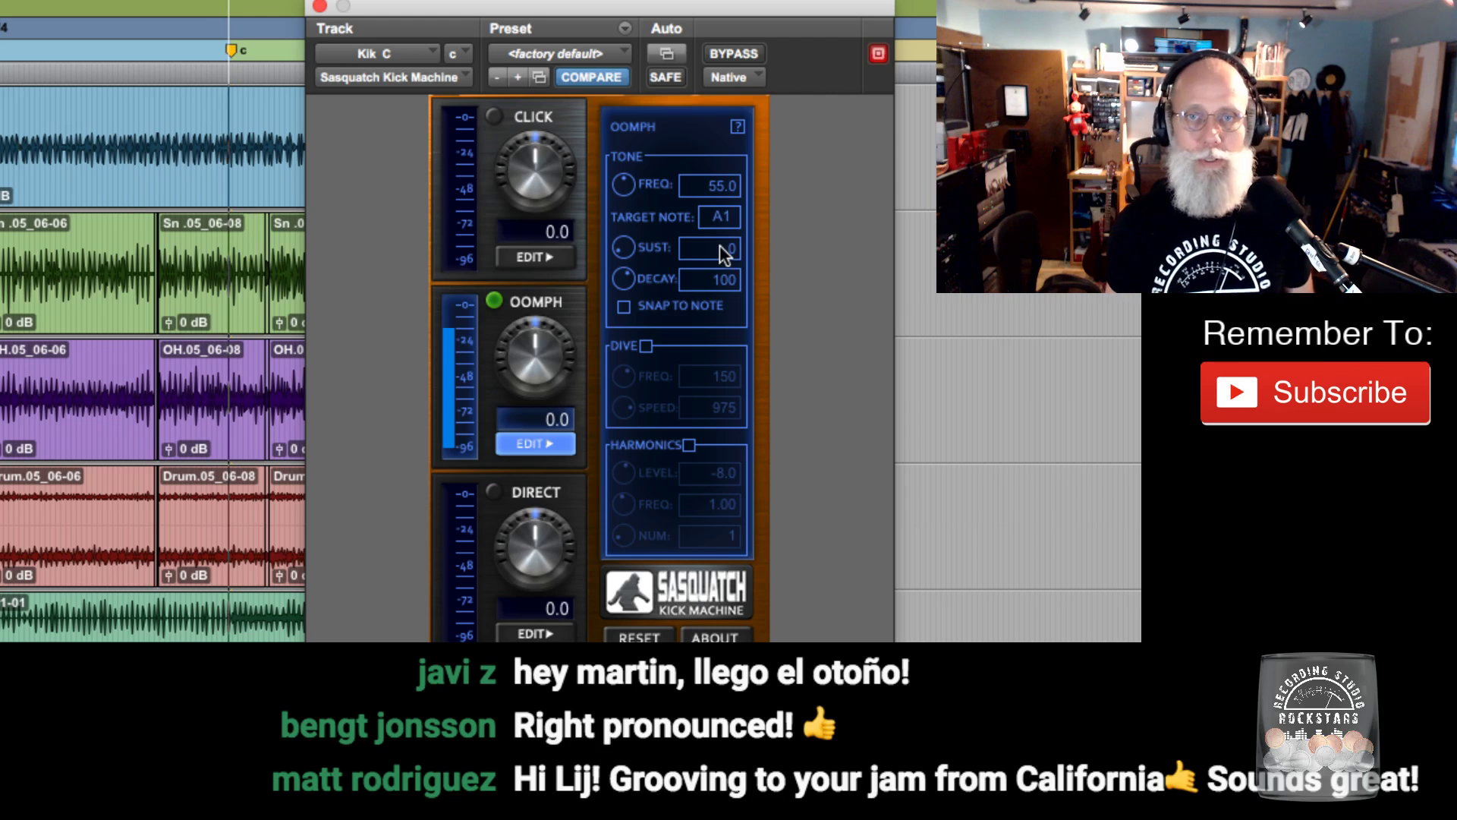
Try Oomph target notes D0 and D1 while listening to the kick.
{"action": "left_click", "coordinate": [721, 218]}
{"action": "mouse_move", "coordinate": [740, 248]}
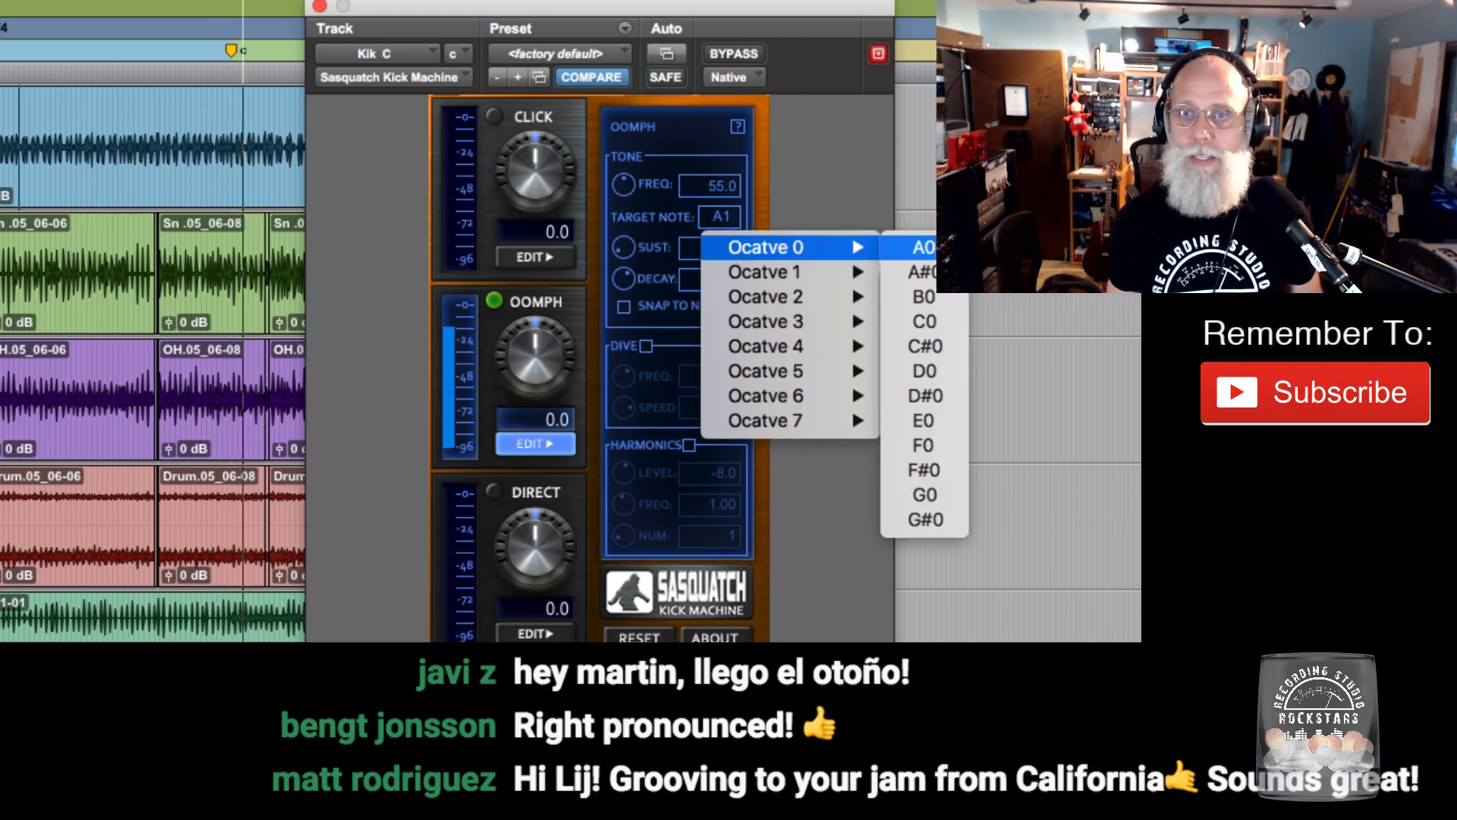
{"action": "left_click", "coordinate": [900, 201]}
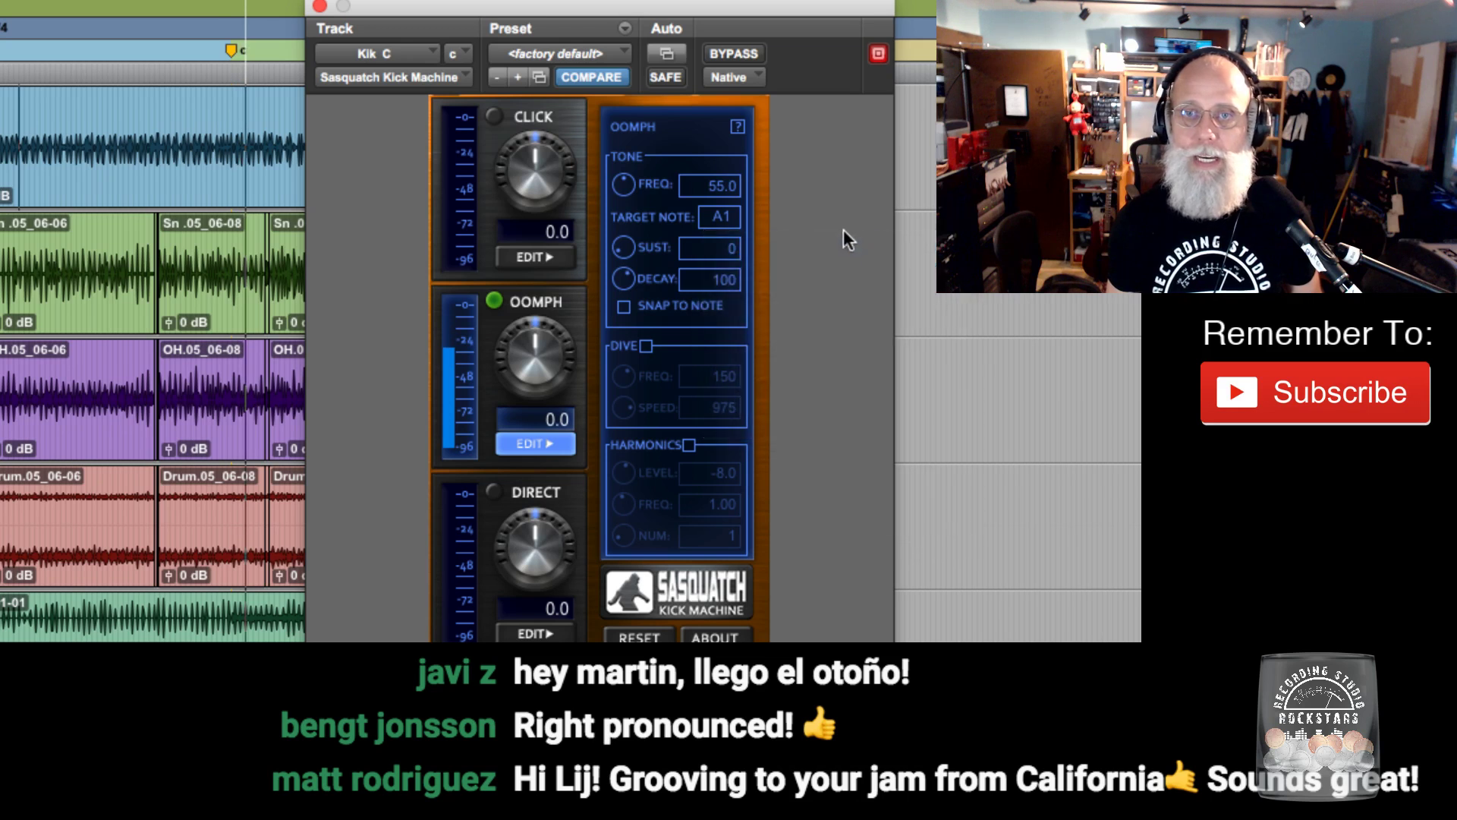
{"action": "left_click", "coordinate": [721, 216]}
{"action": "mouse_move", "coordinate": [793, 245]}
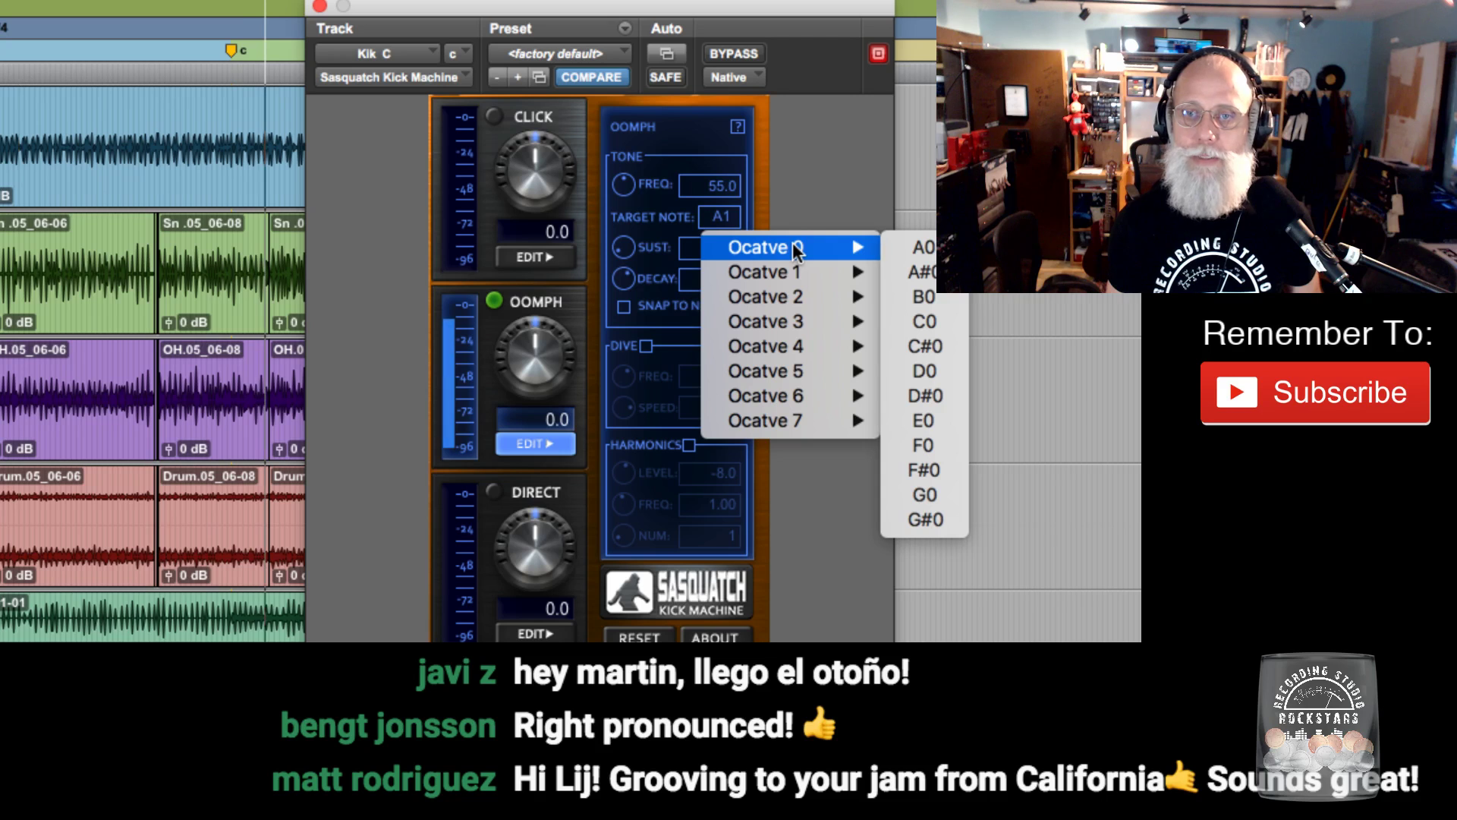
{"action": "left_click", "coordinate": [914, 371]}
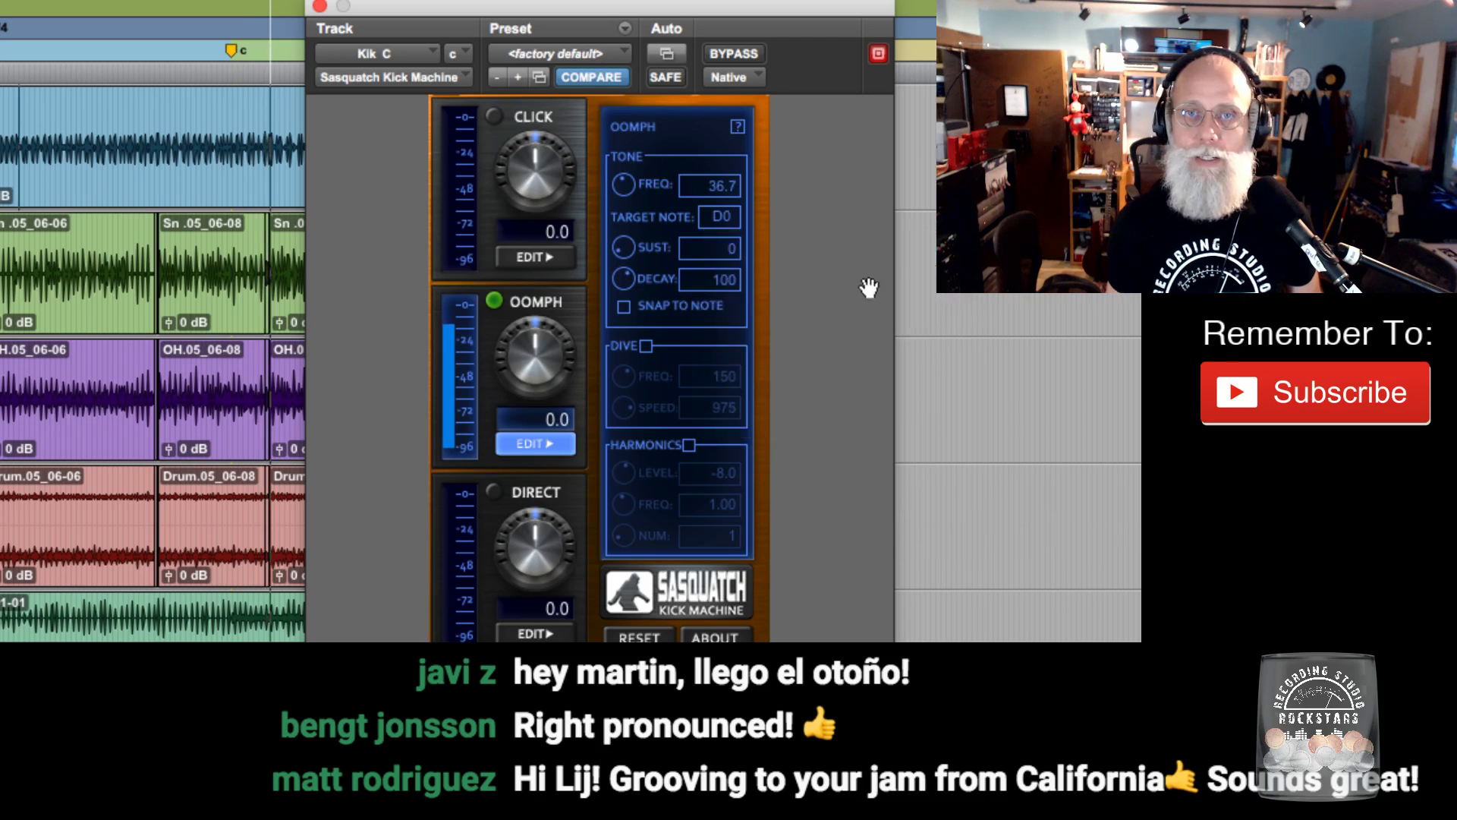
{"action": "left_click", "coordinate": [718, 216]}
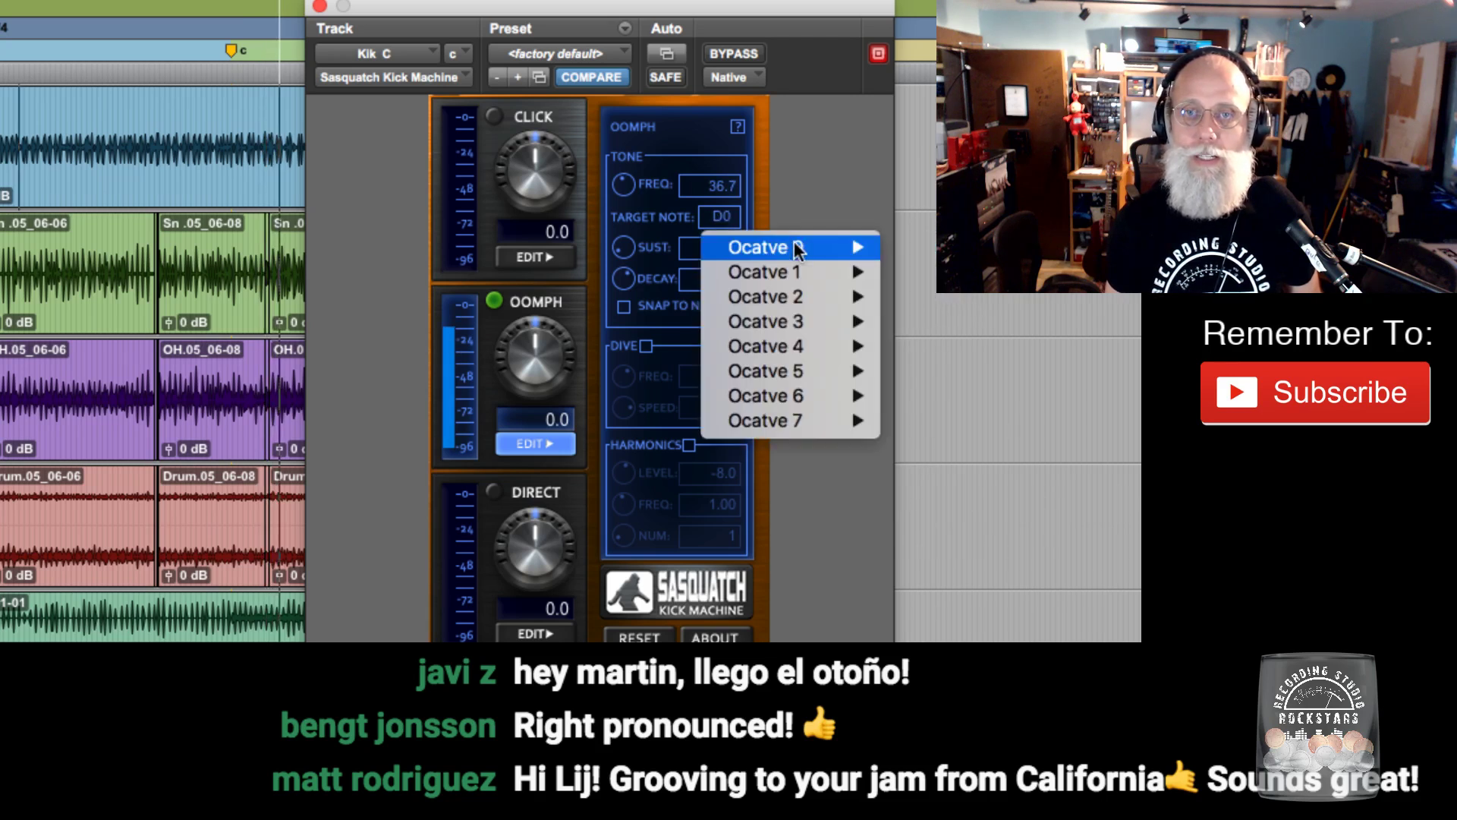
{"action": "mouse_move", "coordinate": [787, 270]}
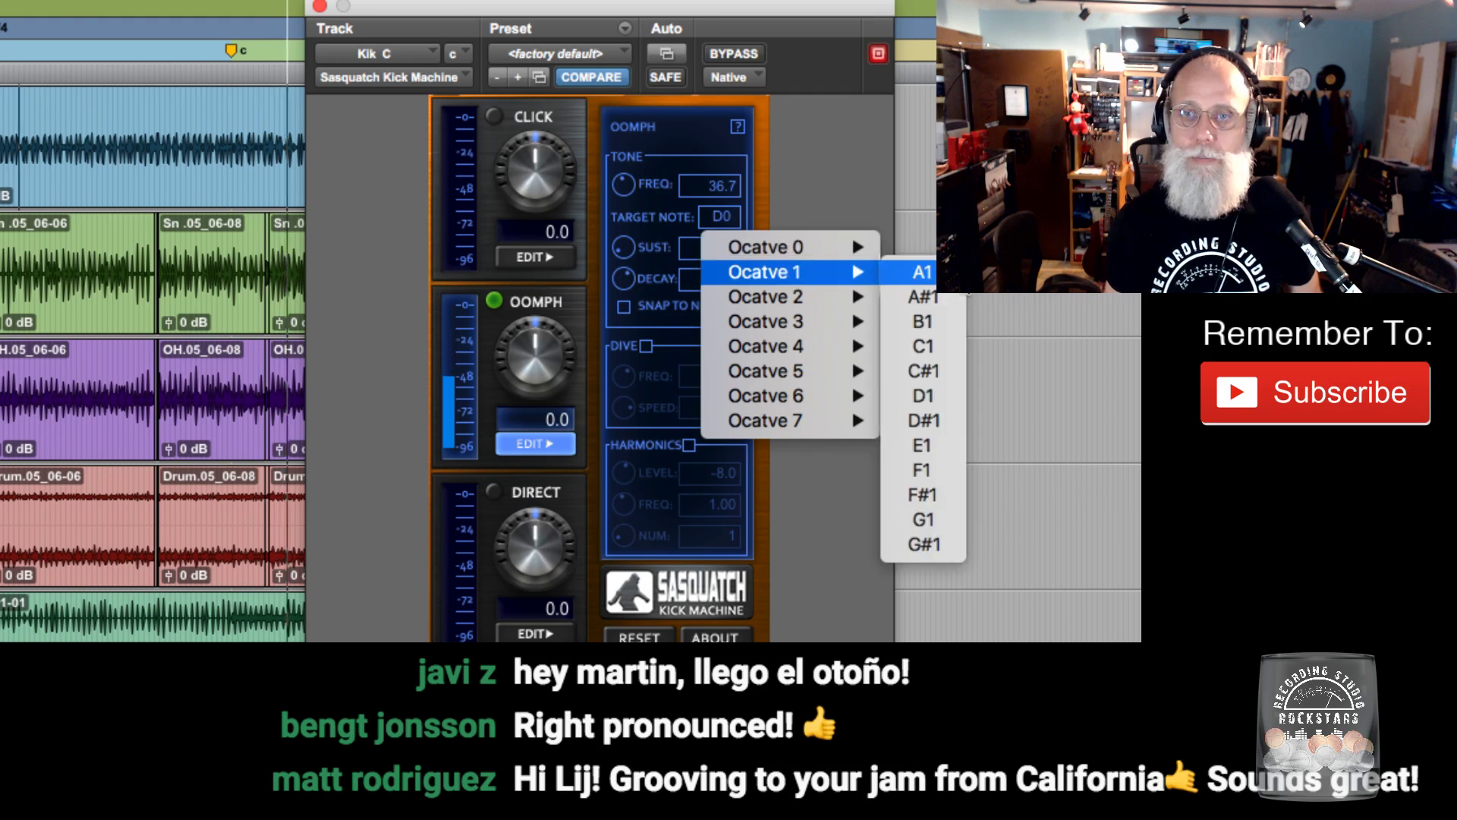
{"action": "left_click", "coordinate": [908, 395]}
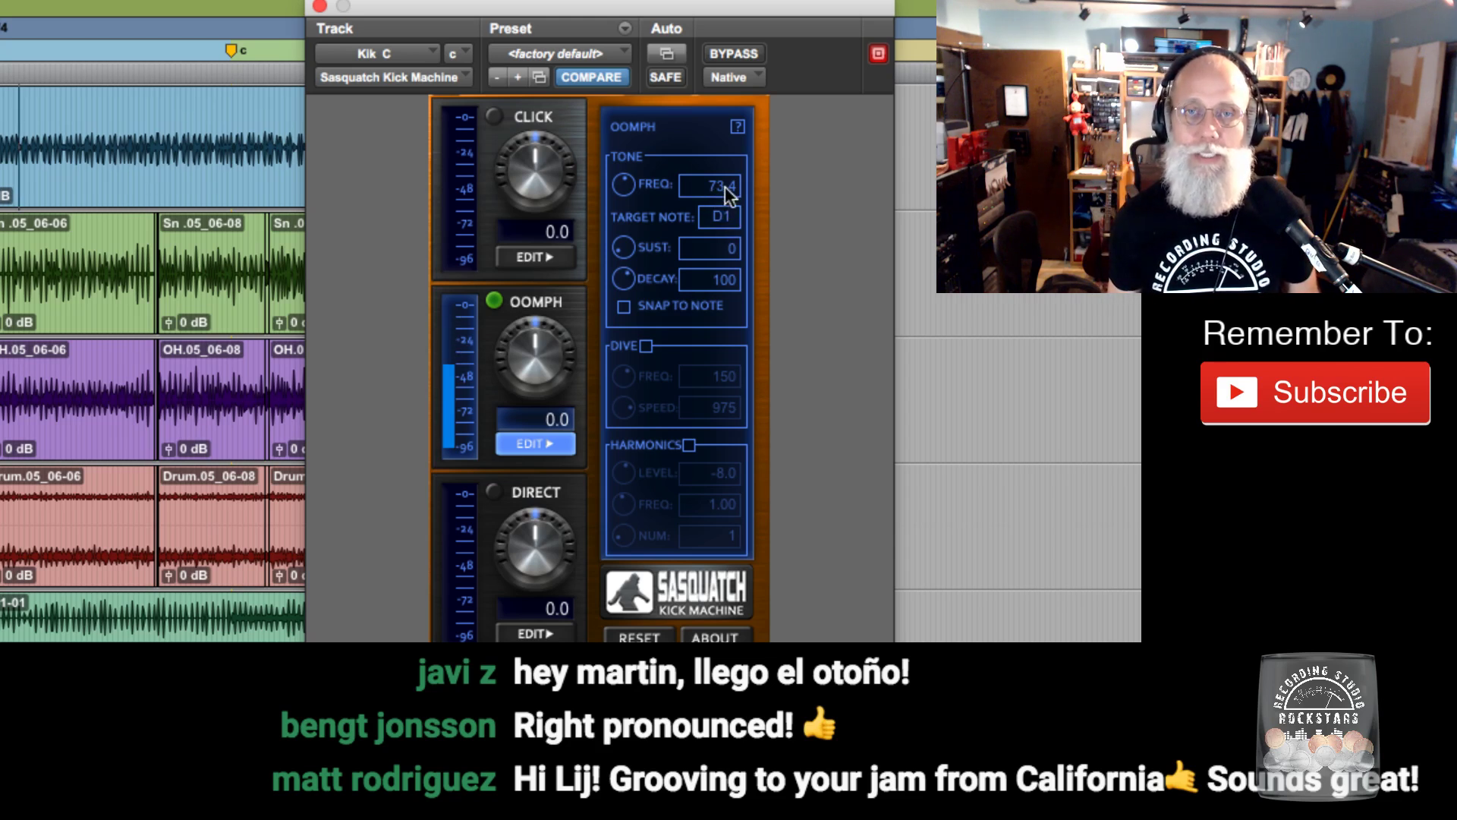
Try C1 as the Oomph target note, and tune the Oomph frequency by ear to 53.1.
{"action": "left_click", "coordinate": [720, 217]}
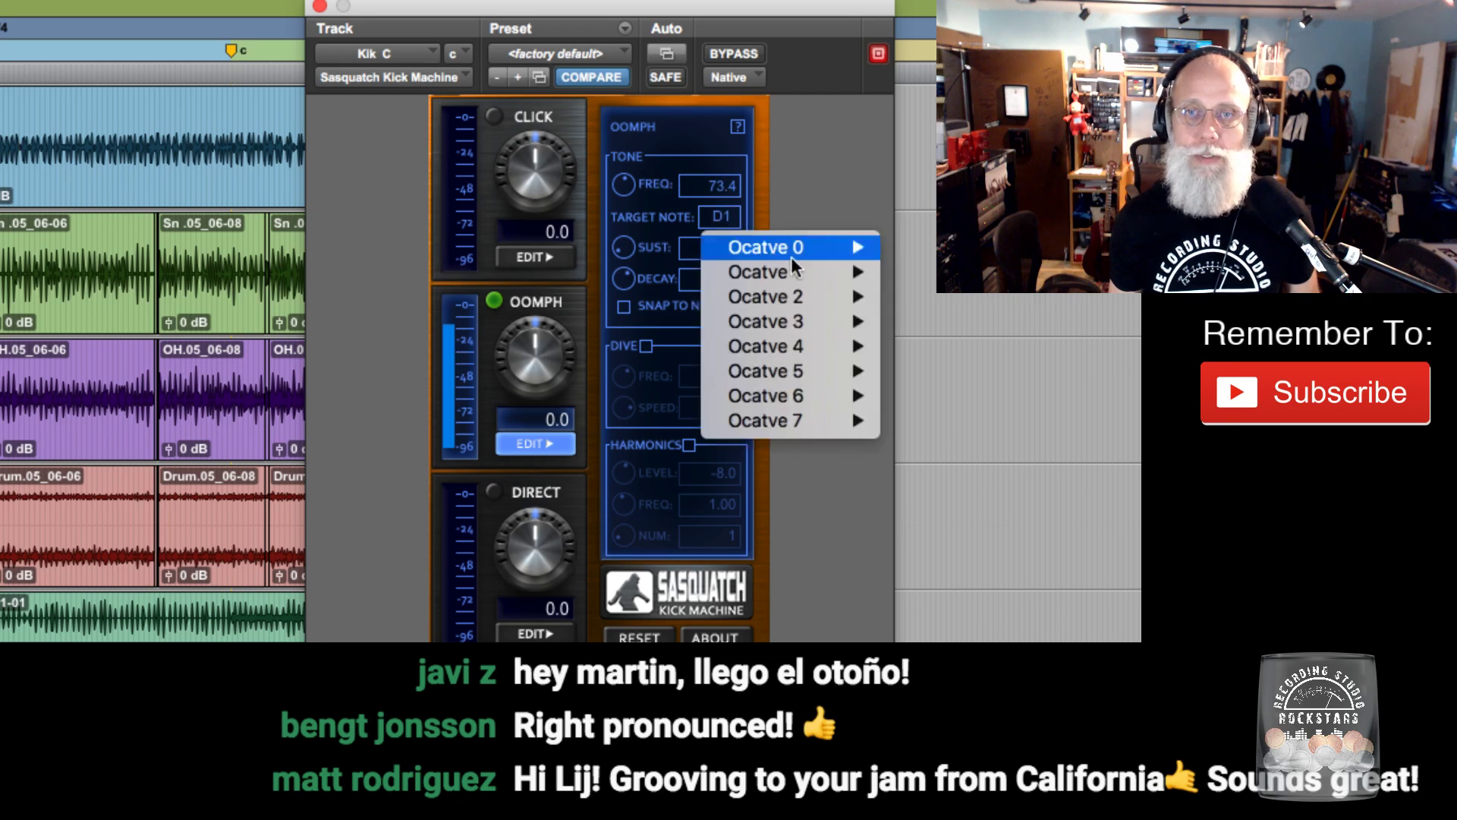
{"action": "mouse_move", "coordinate": [795, 255]}
{"action": "mouse_move", "coordinate": [727, 265]}
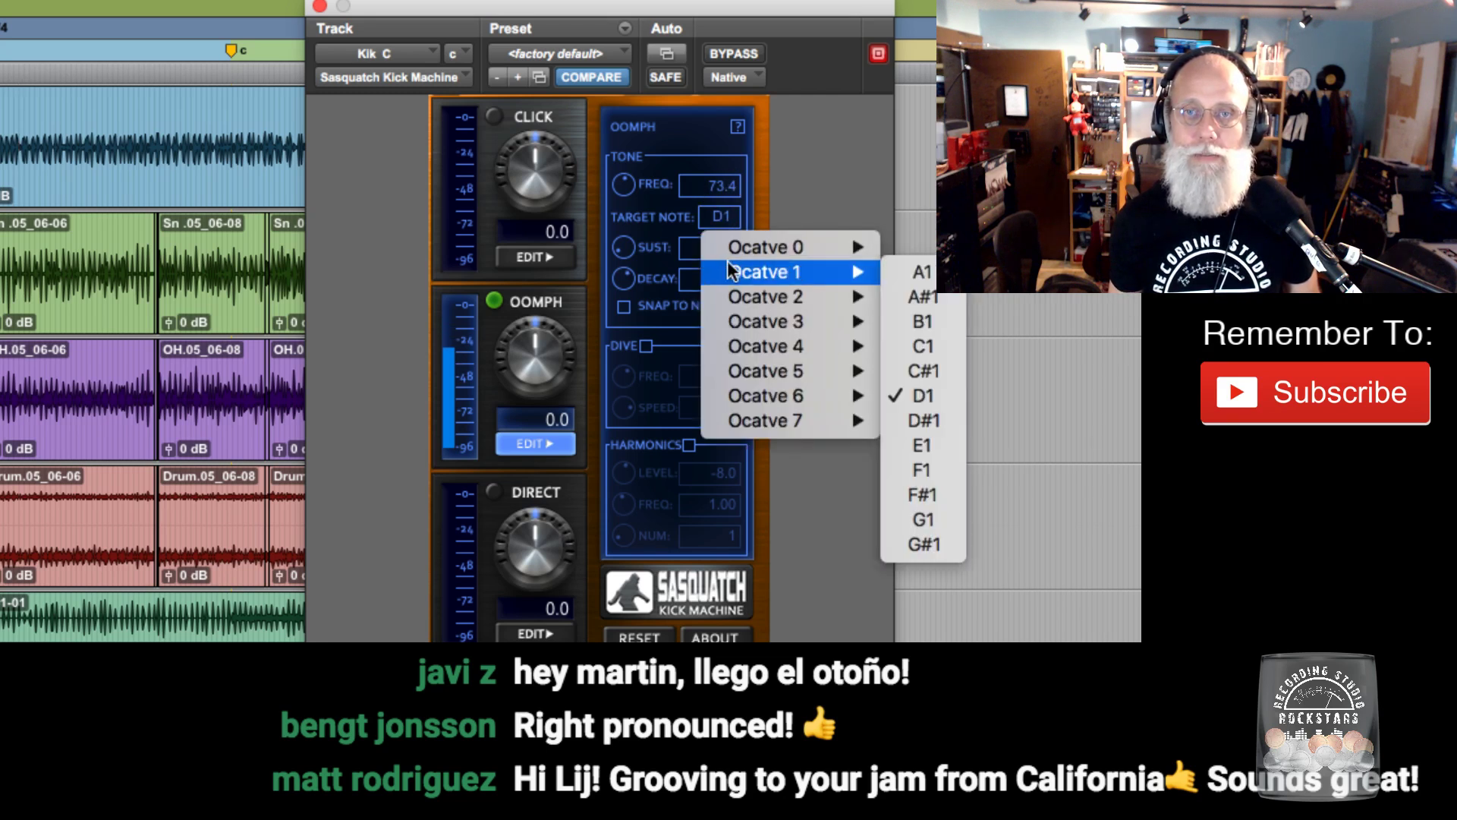
{"action": "left_click", "coordinate": [936, 349]}
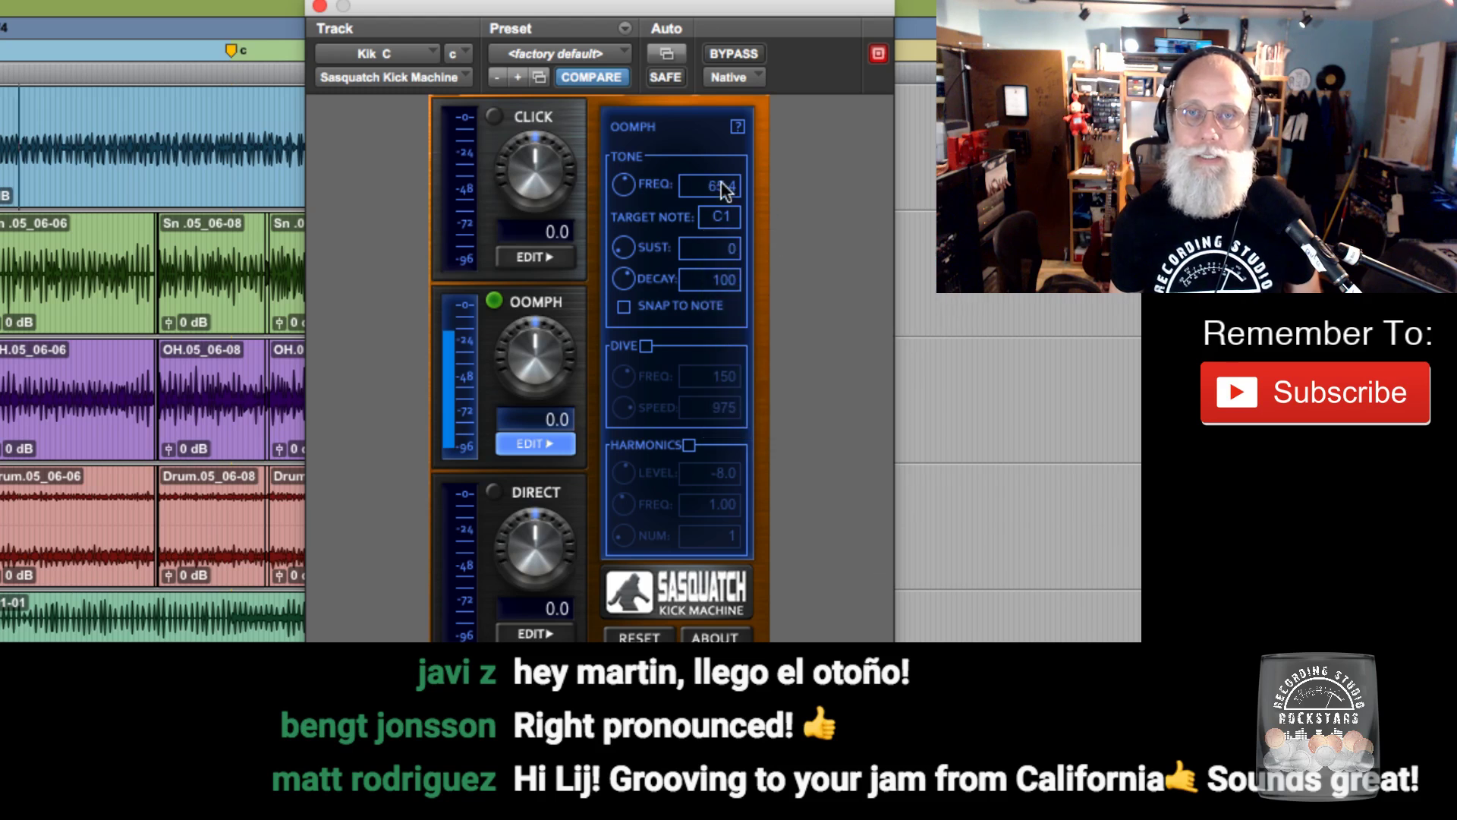
{"action": "left_click", "coordinate": [723, 183]}
{"action": "left_click_drag", "start_coordinate": [629, 183], "coordinate": [625, 188]}
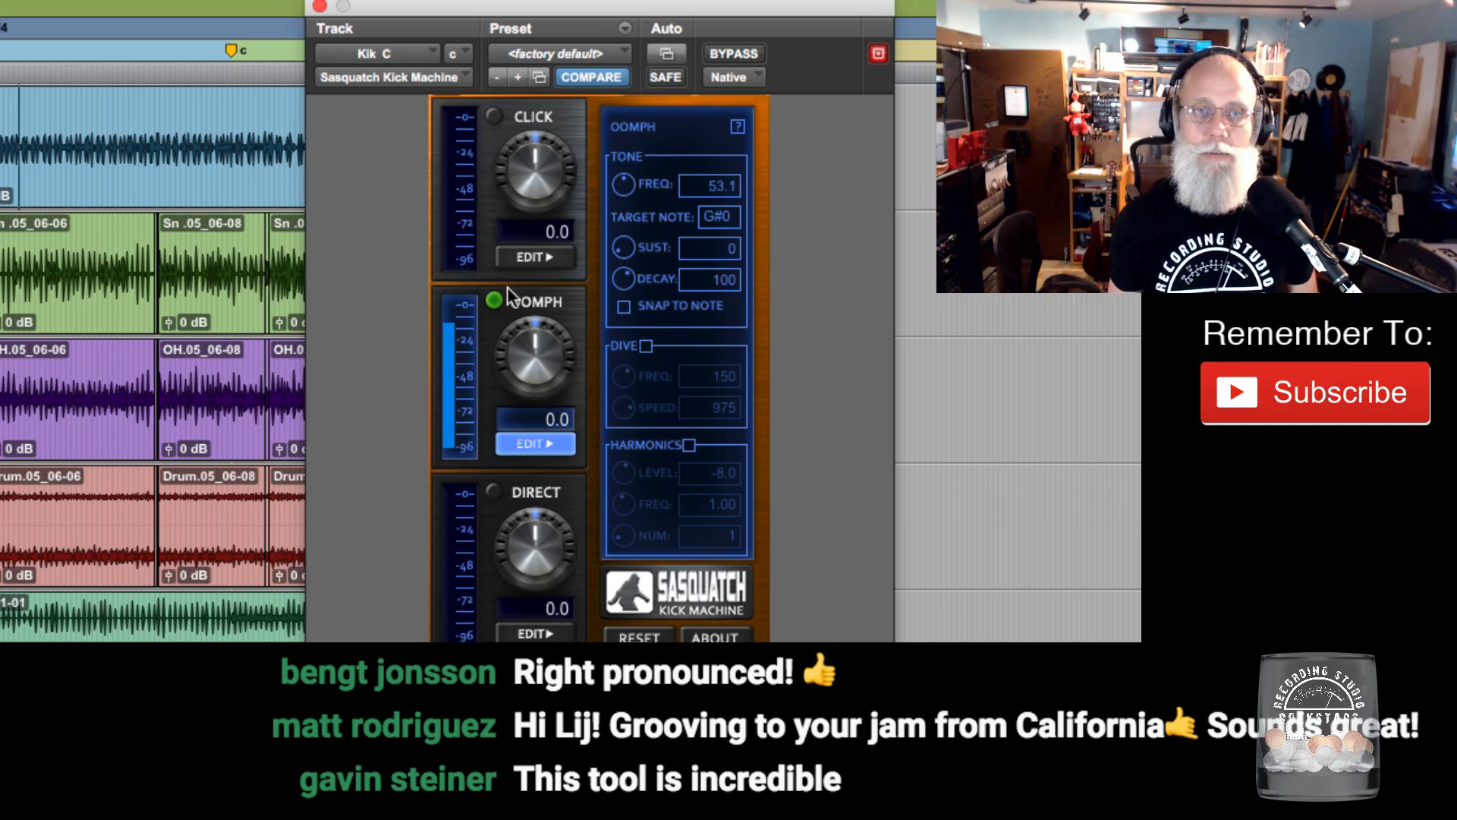
Audition the Click section without Oomph, moving its shape point near the centre of the Type/Length pad.
{"action": "left_click", "coordinate": [492, 298]}
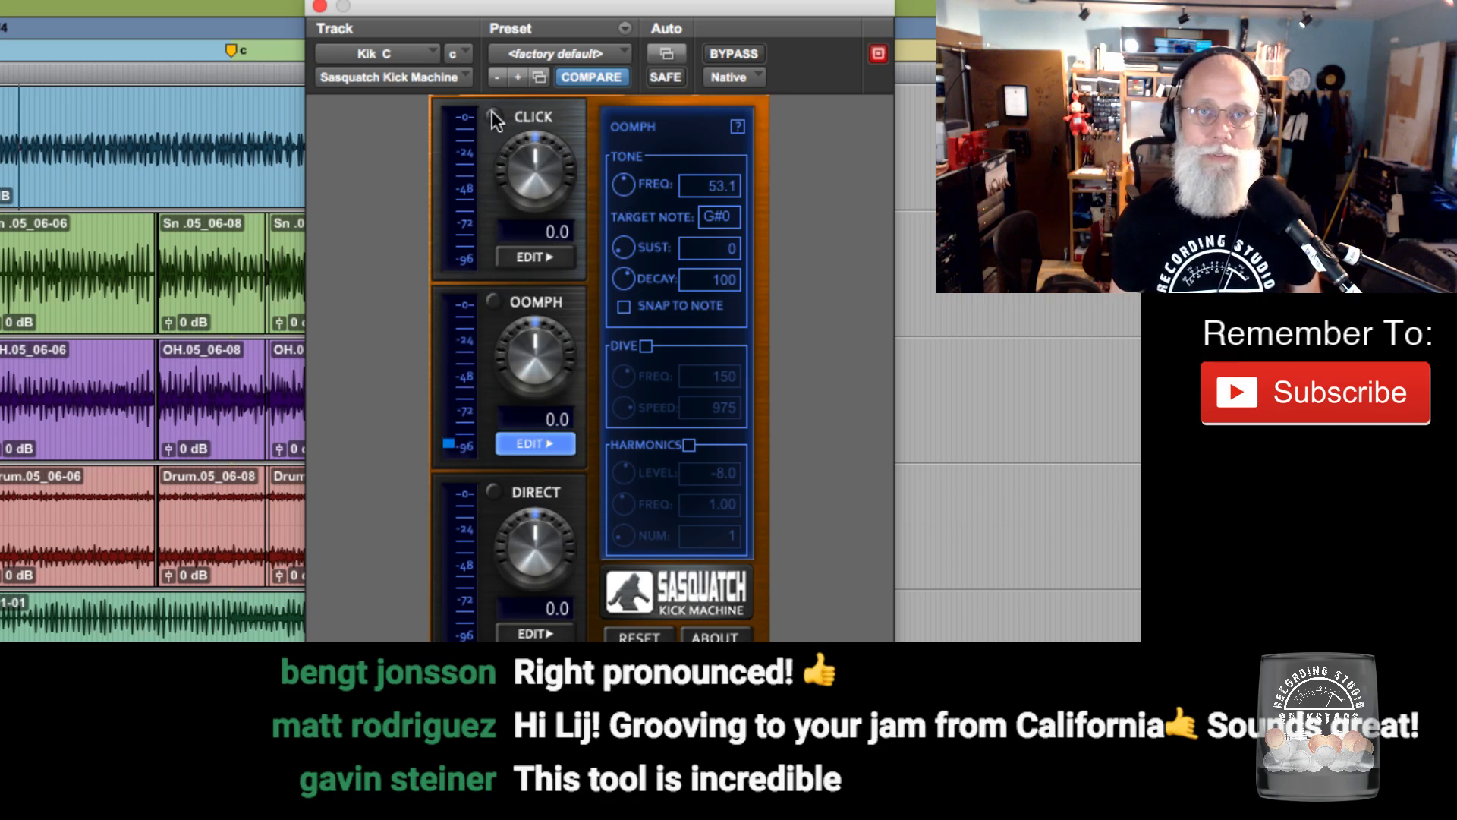
{"action": "left_click", "coordinate": [494, 116]}
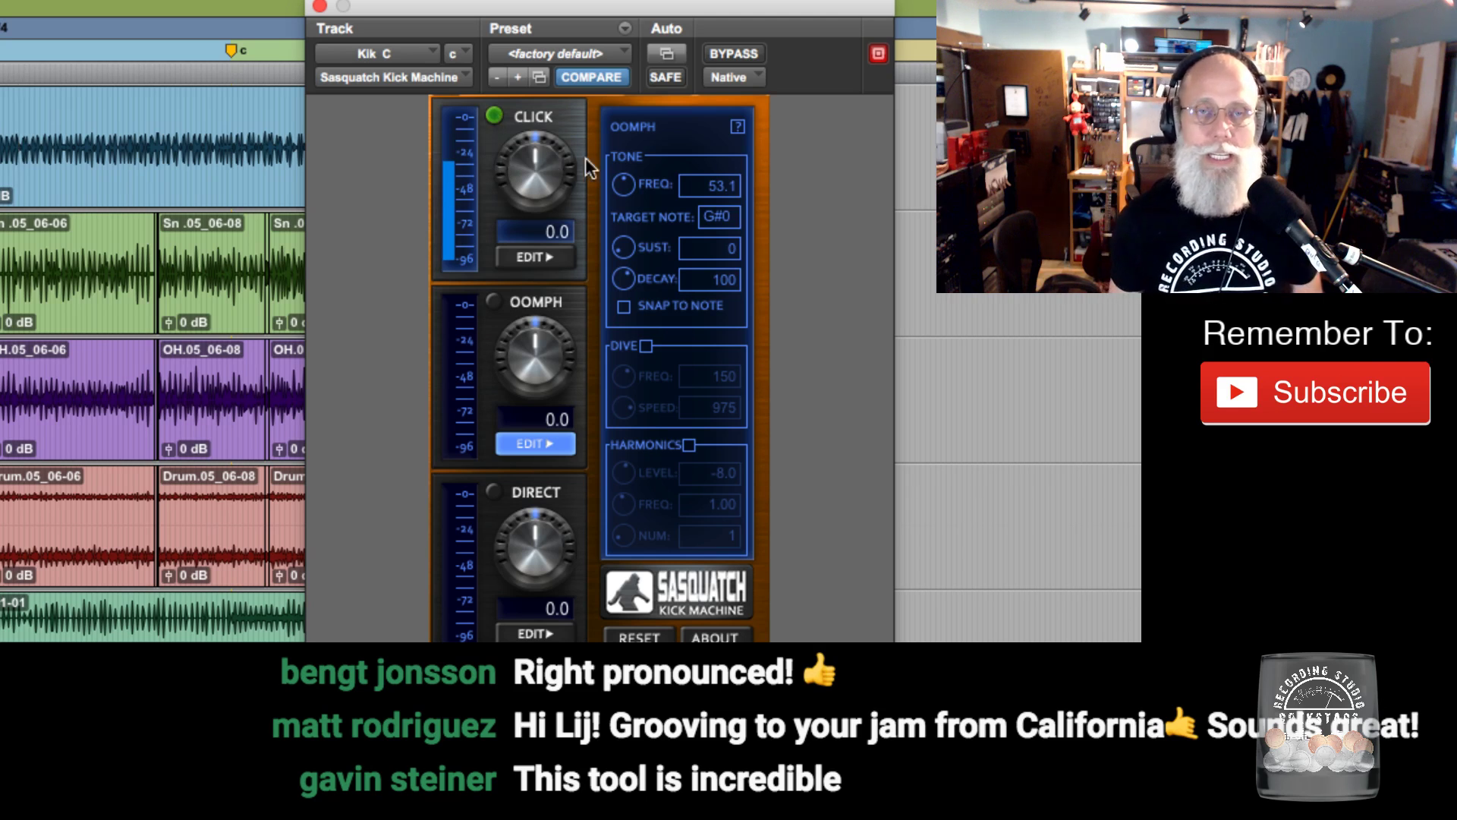
{"action": "left_click", "coordinate": [554, 257]}
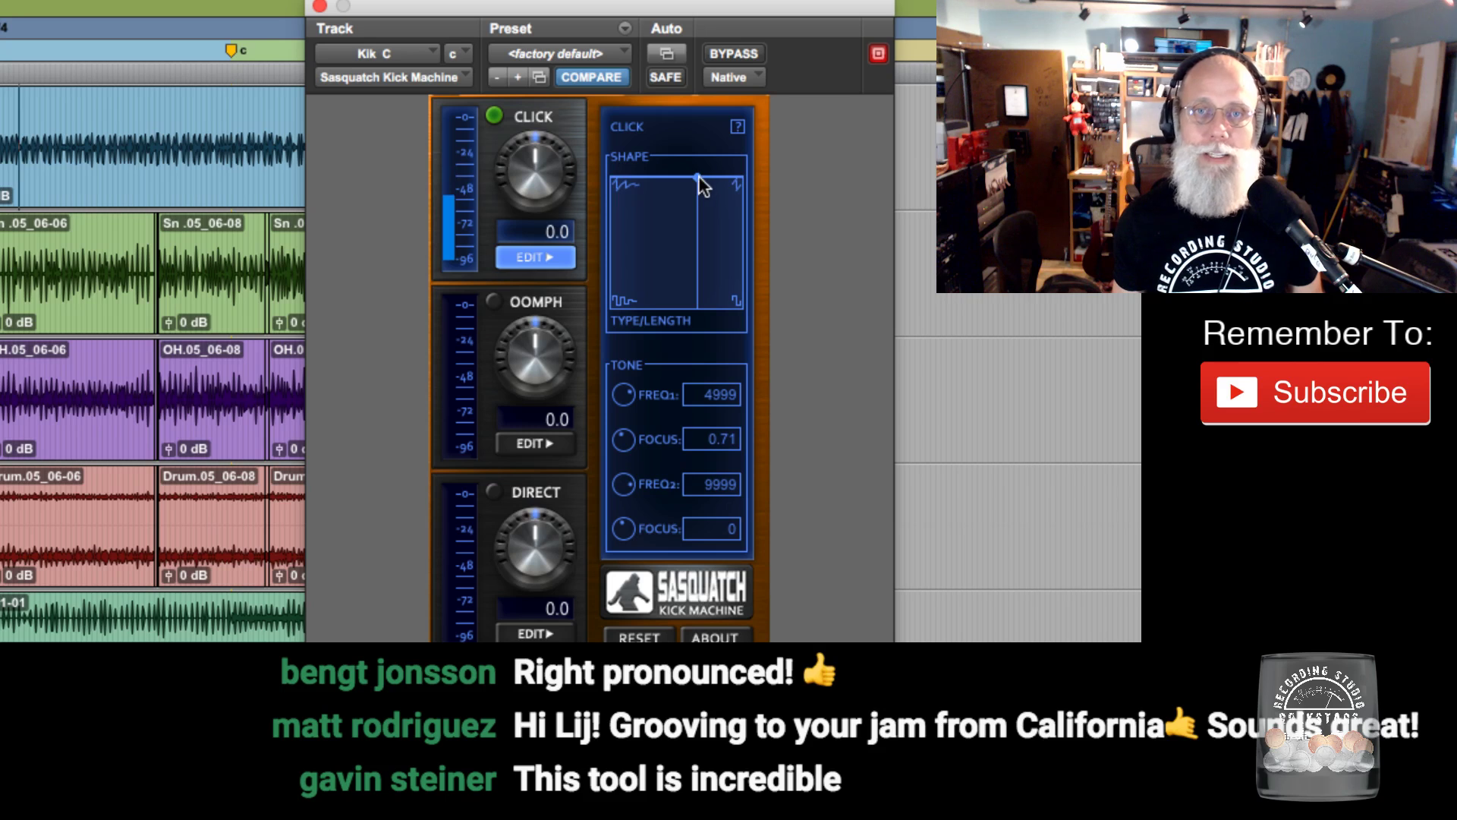
{"action": "left_click_drag", "start_coordinate": [698, 176], "coordinate": [682, 249]}
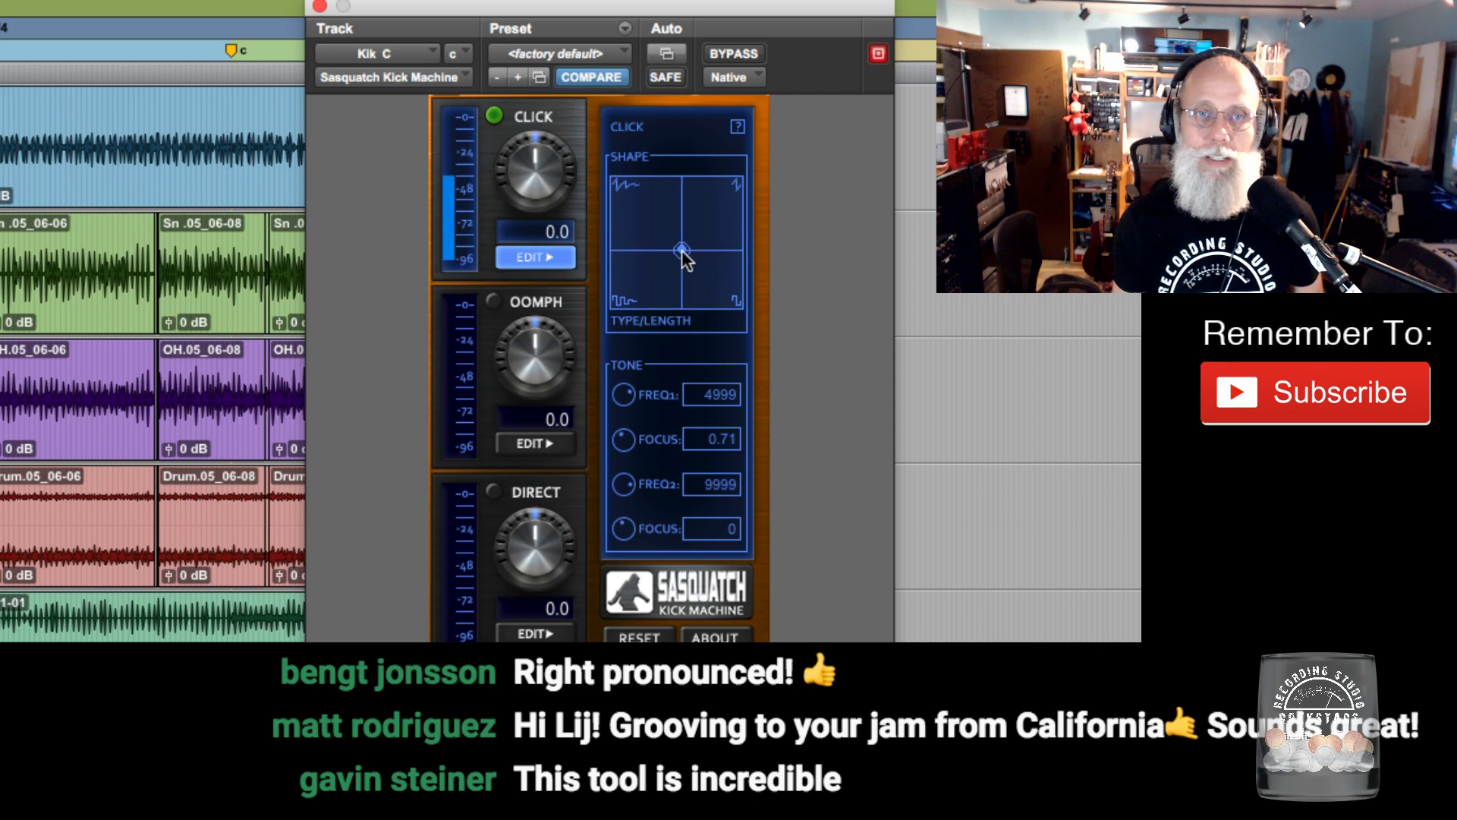
{"action": "left_click", "coordinate": [494, 116]}
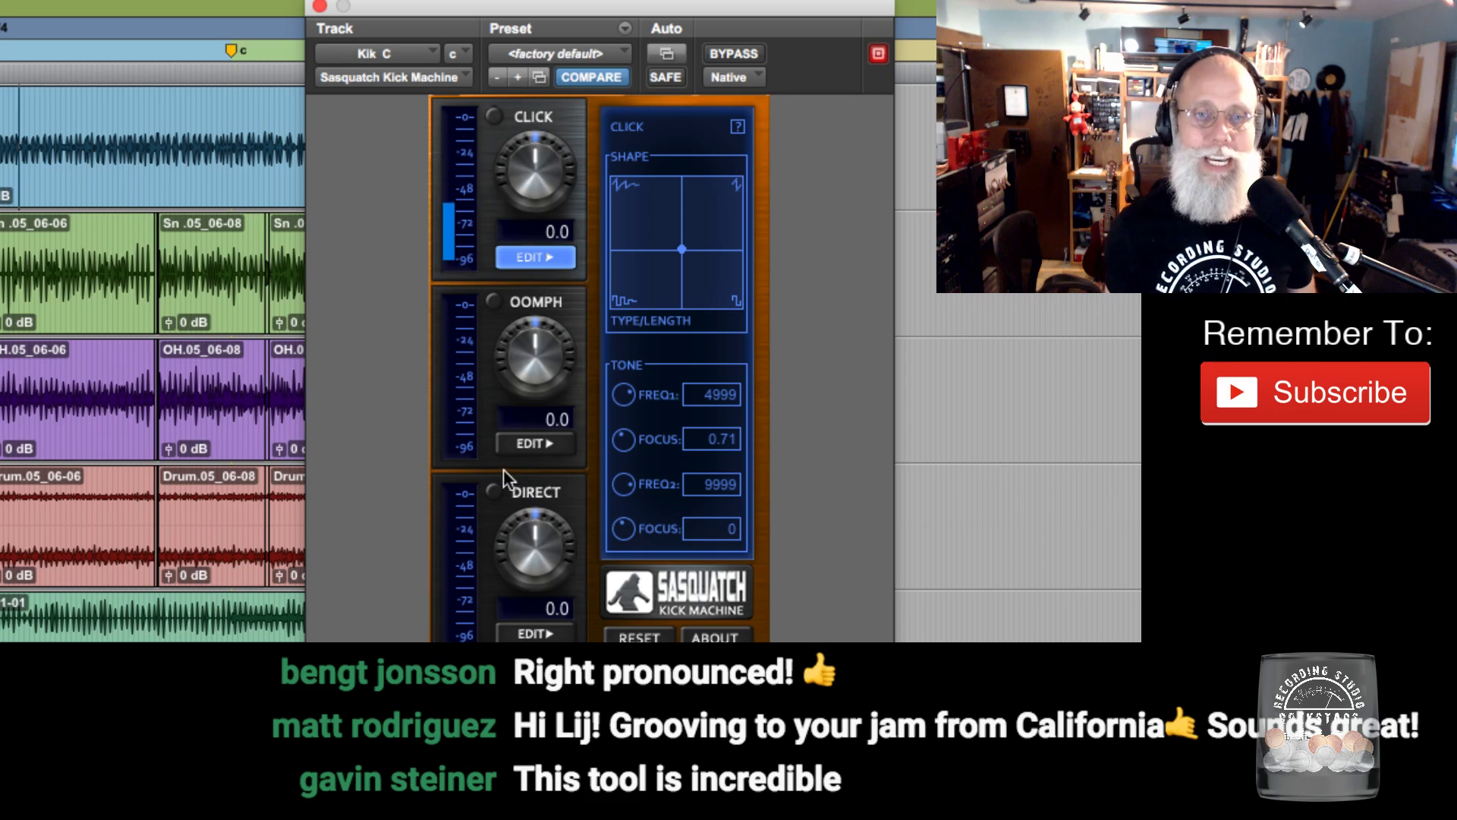
Turn on Direct and Oomph together, reduce Oomph's decay to 69, and compare the kick with Oomph off and on.
{"action": "left_click", "coordinate": [494, 490]}
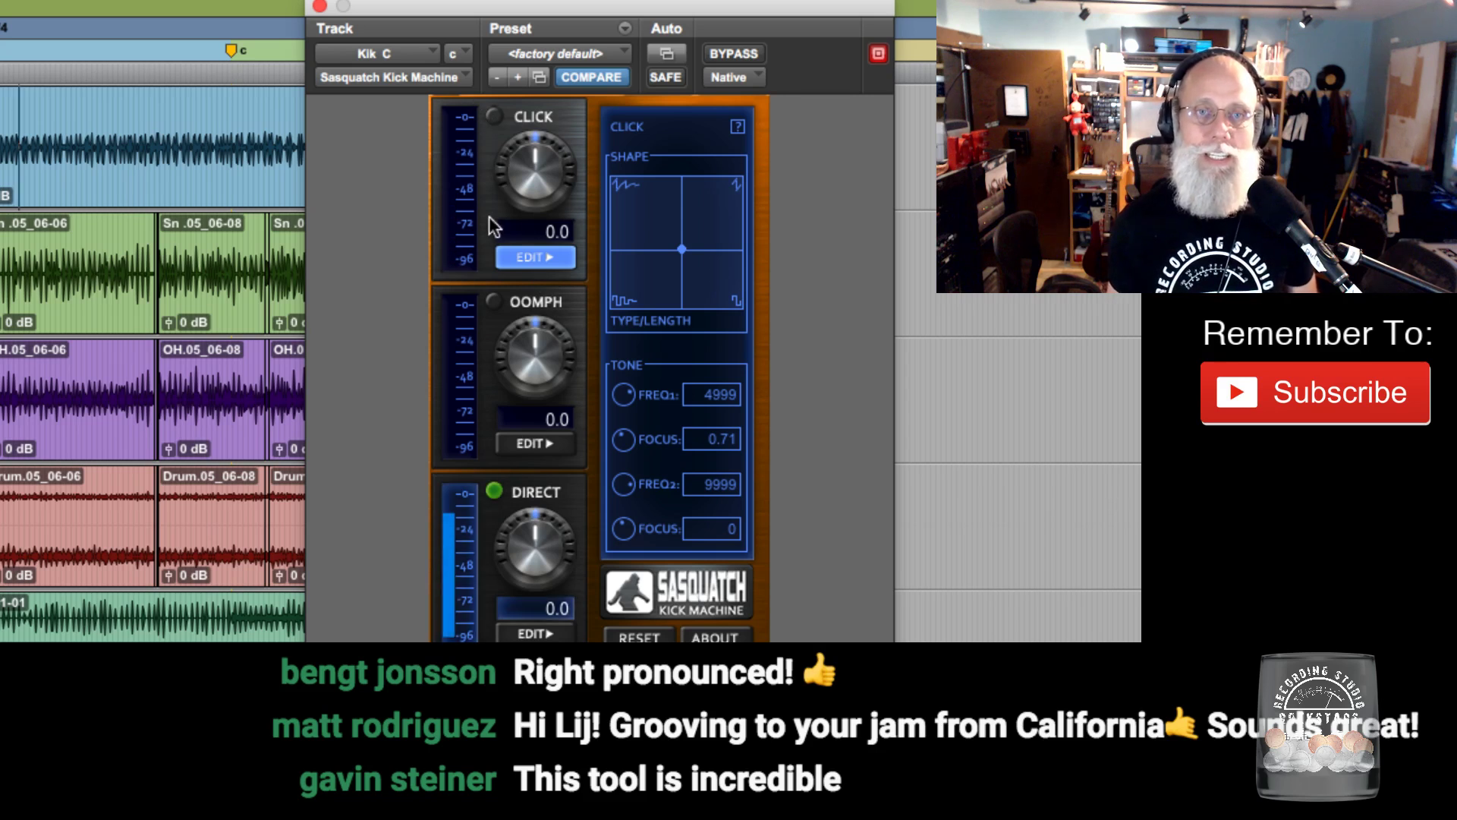
{"action": "left_click", "coordinate": [494, 302]}
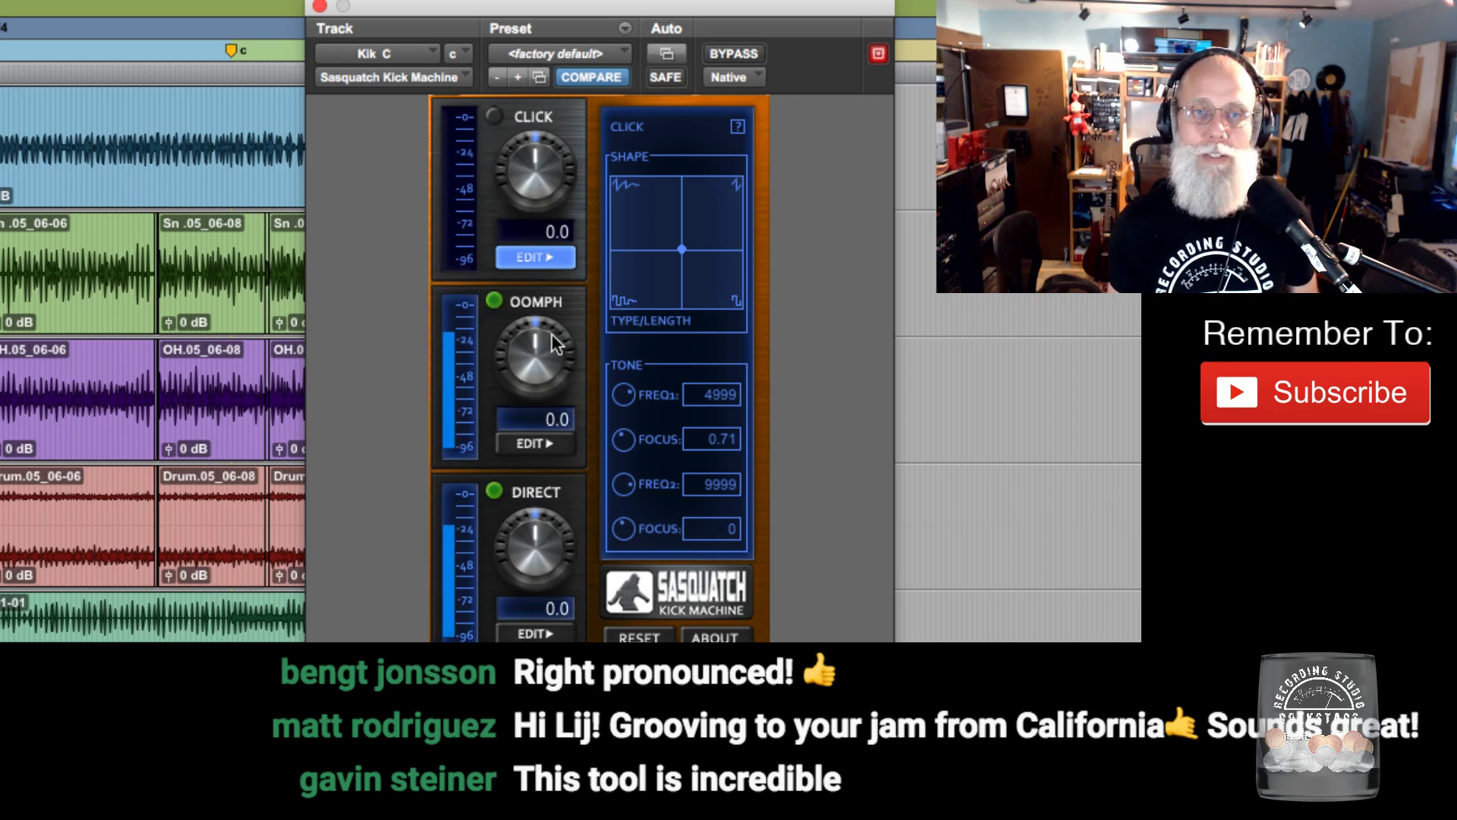
{"action": "left_click", "coordinate": [531, 444]}
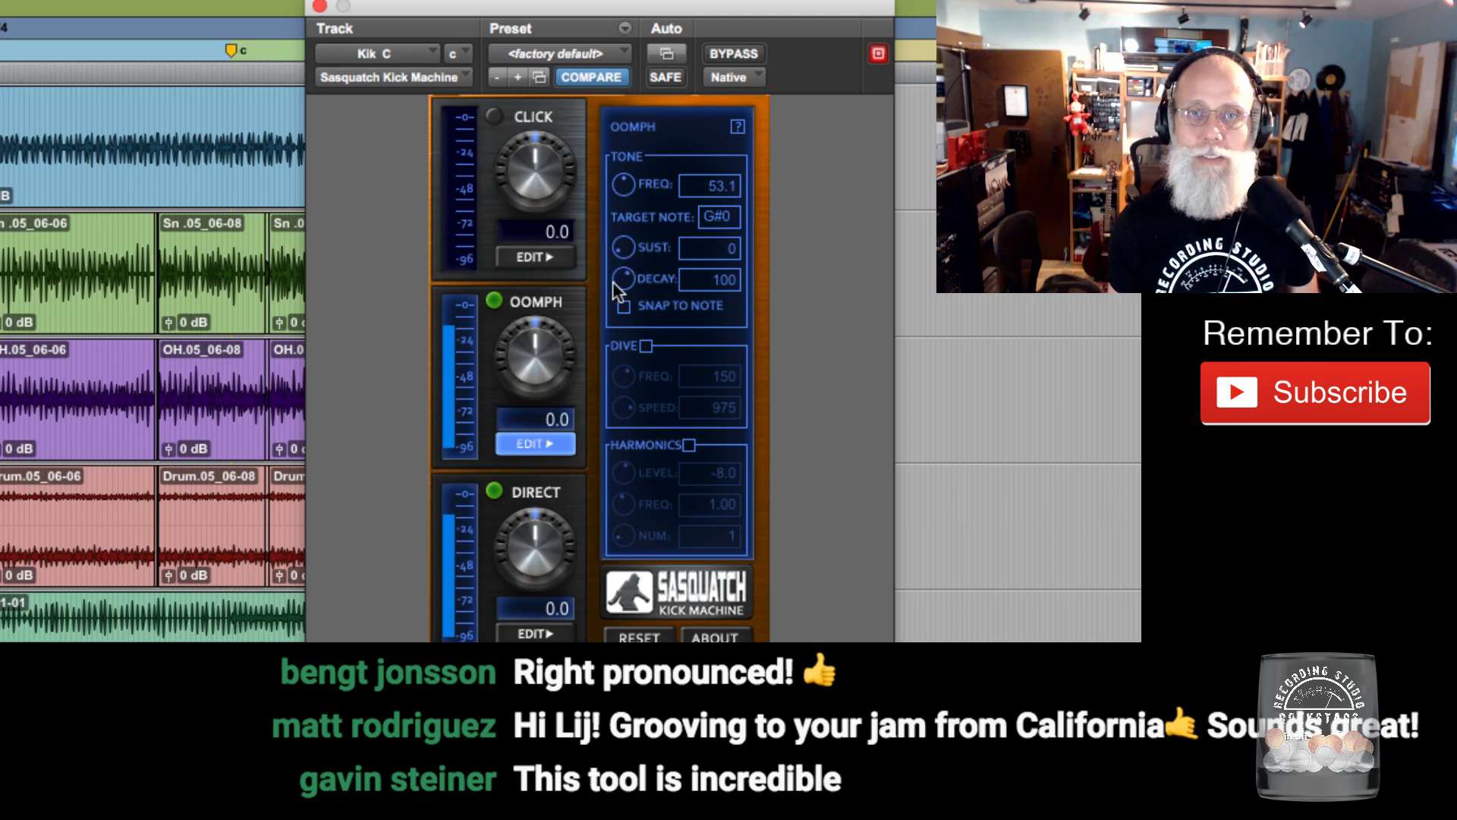
{"action": "left_click_drag", "start_coordinate": [629, 276], "coordinate": [625, 287]}
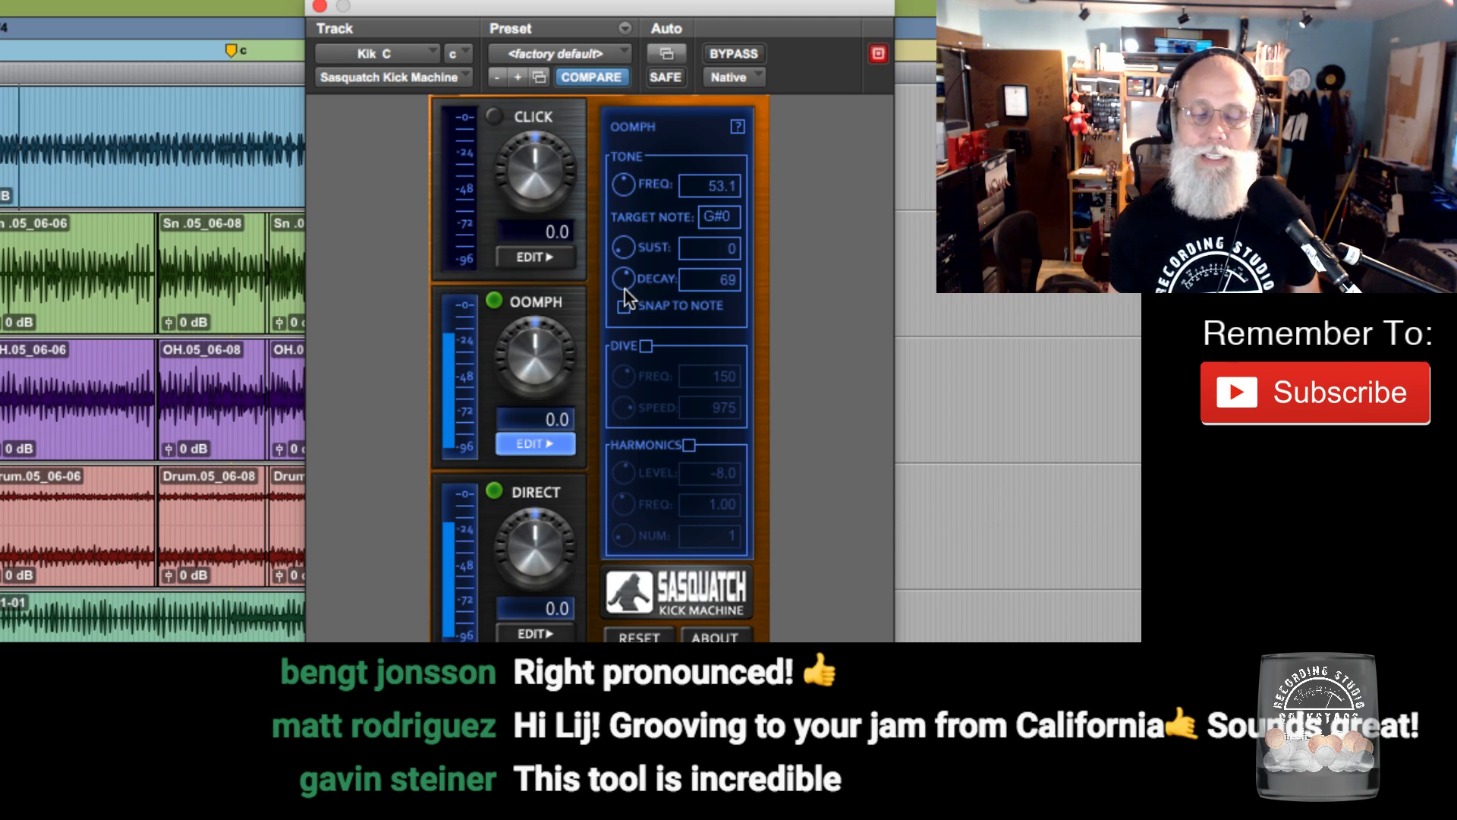
{"action": "left_click", "coordinate": [498, 299]}
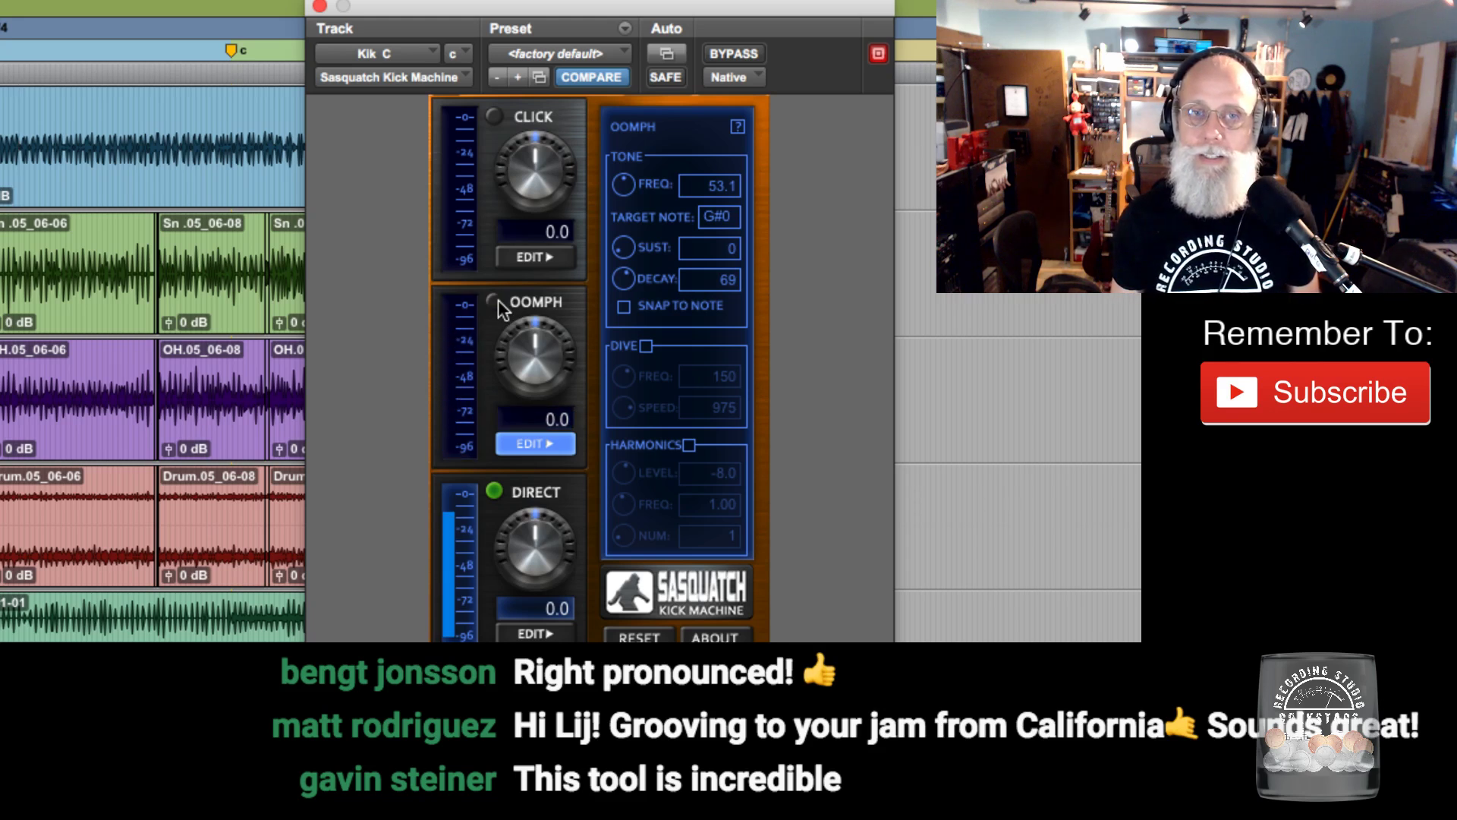
{"action": "left_click", "coordinate": [495, 301]}
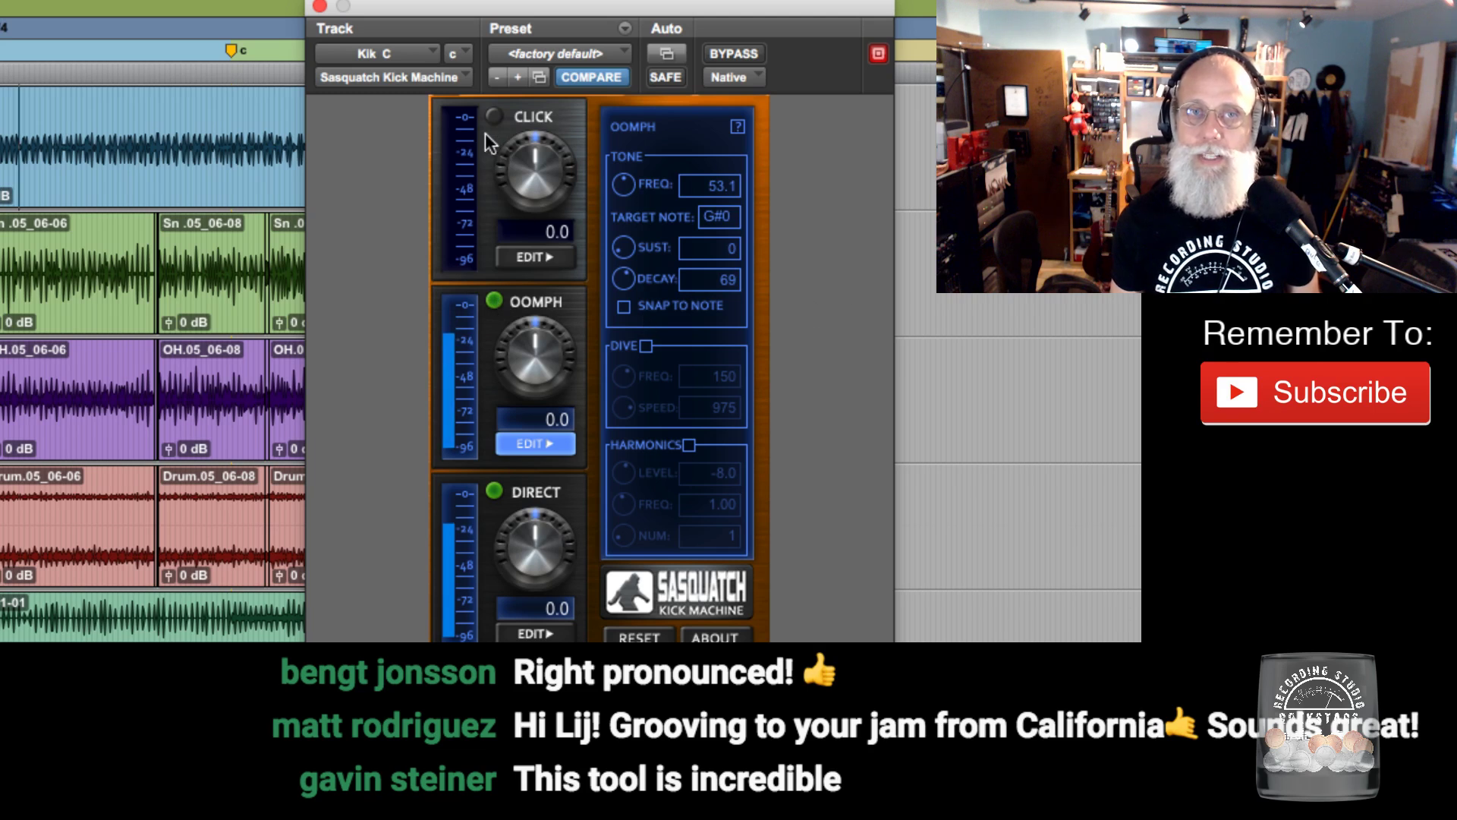
Add the Click section to the blend and move its shape point slightly up and right in the Type/Length pad.
{"action": "left_click", "coordinate": [491, 113]}
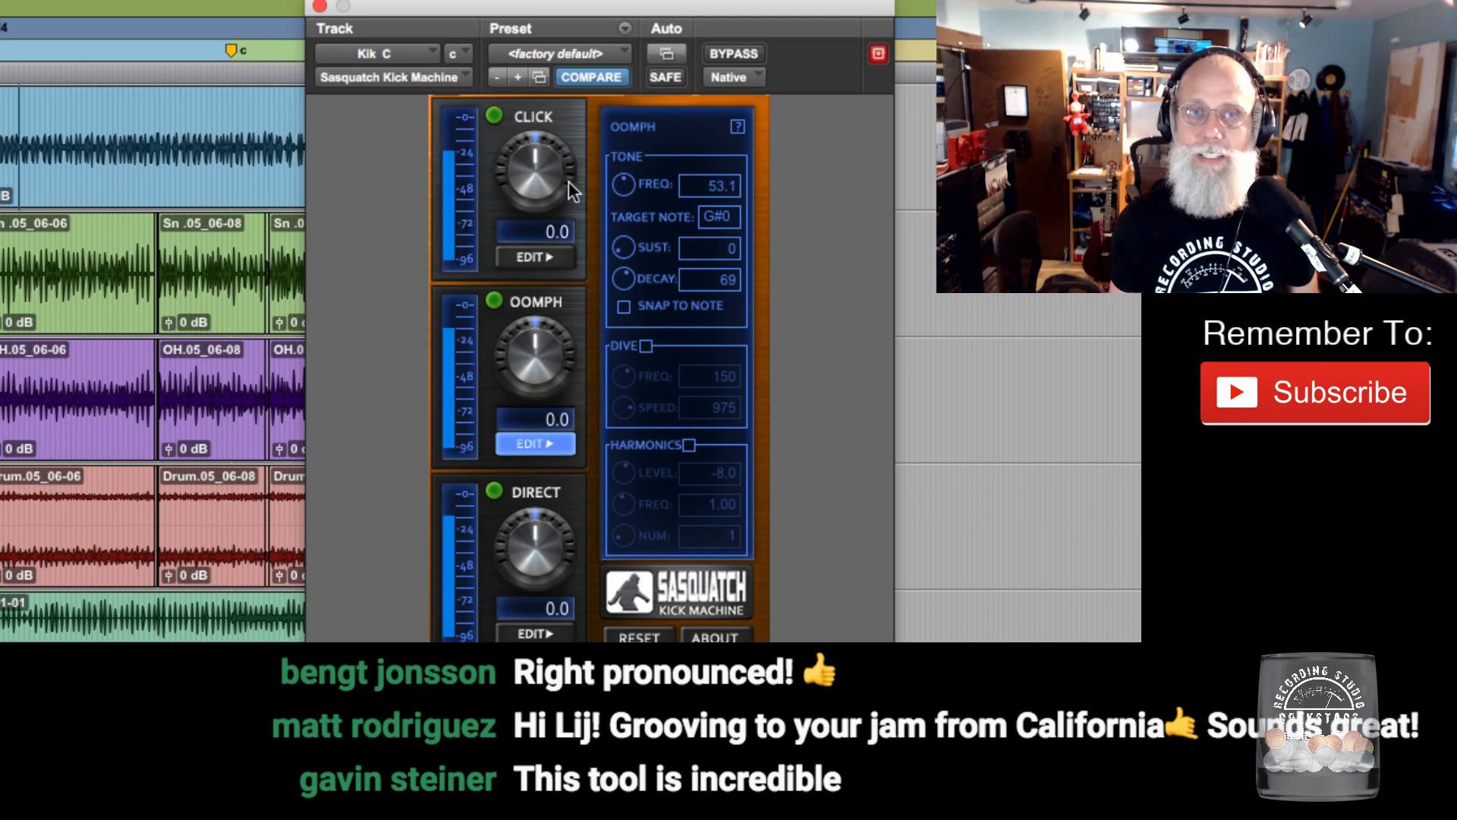
{"action": "left_click", "coordinate": [558, 260]}
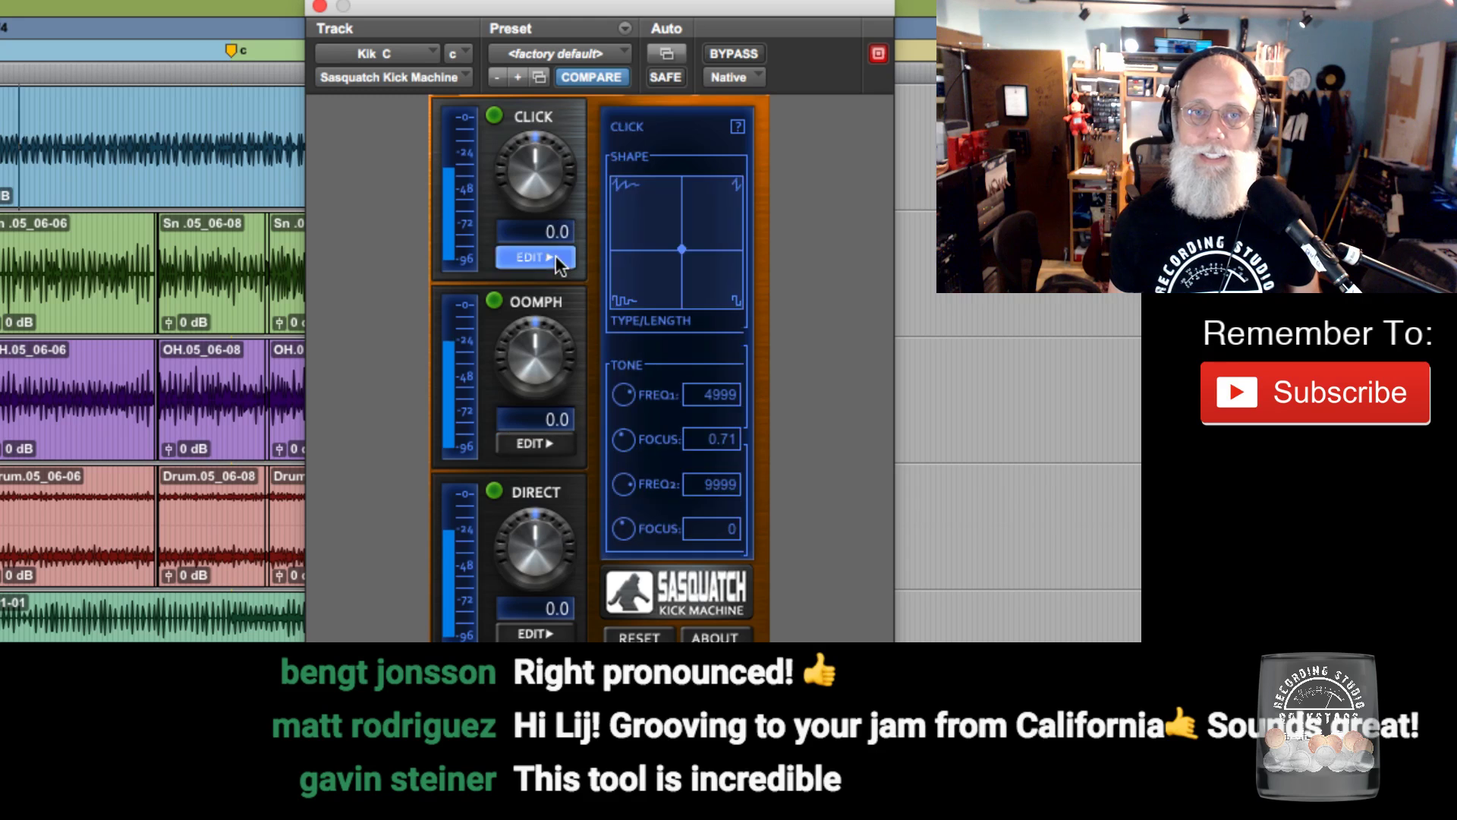
{"action": "left_click_drag", "start_coordinate": [682, 249], "coordinate": [694, 214]}
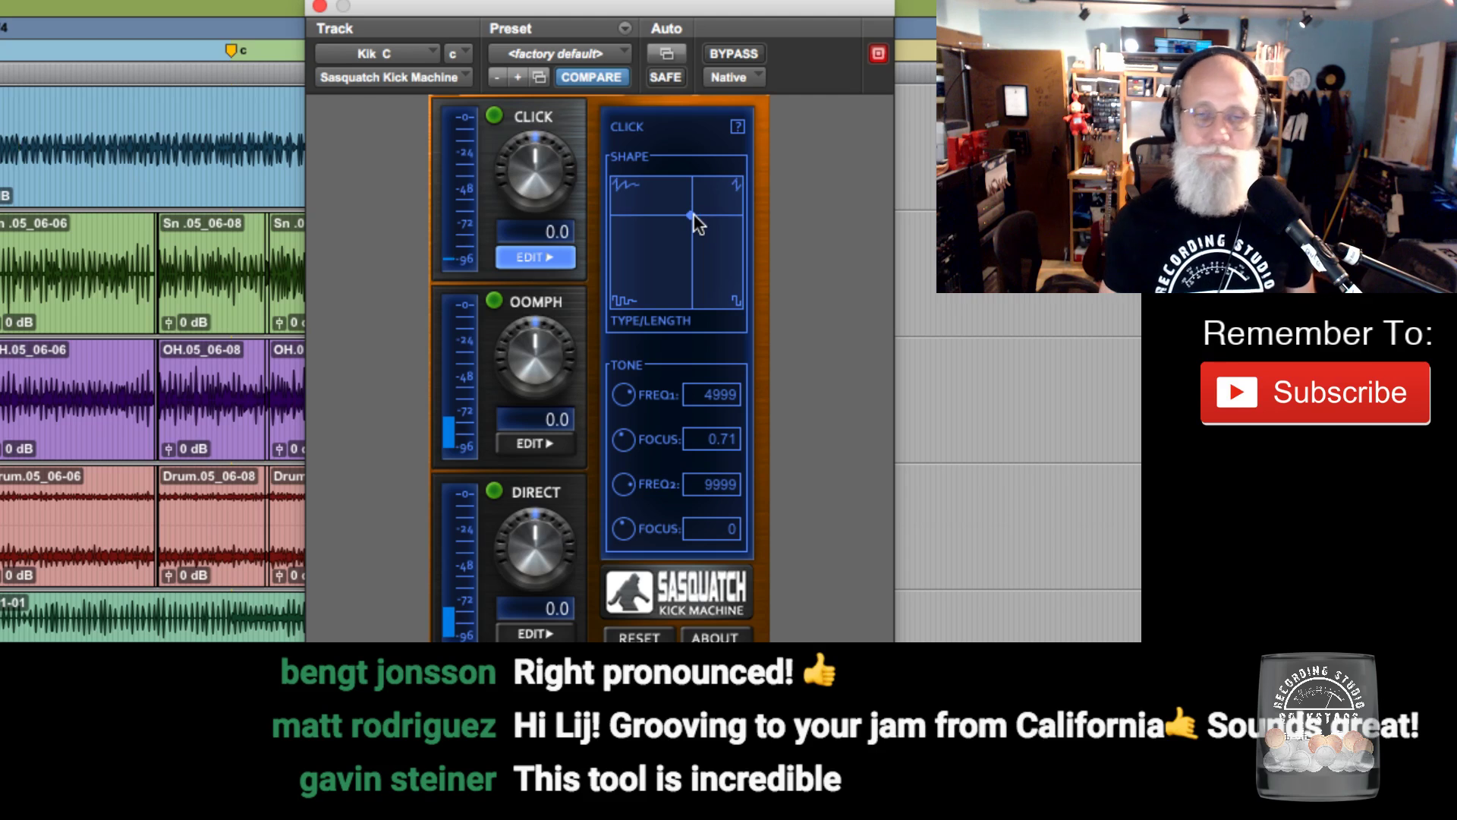
Play the kick from 1:47.842 while fine-tuning the Click shape point, and close the Sasquatch window.
{"action": "scroll", "coordinate": [149, 156], "scroll_direction": "right", "scroll_amount": 6}
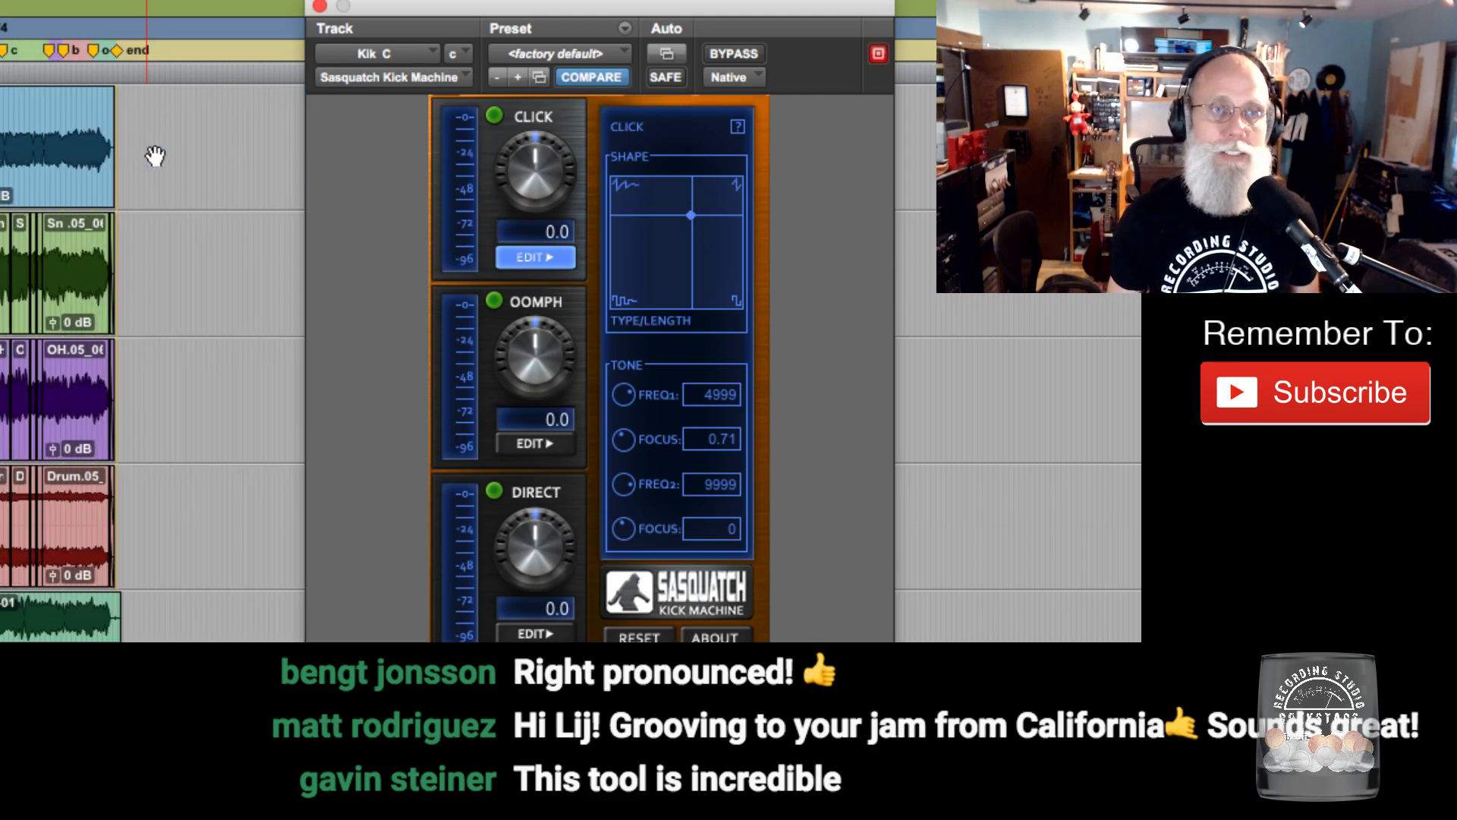
{"action": "left_click", "coordinate": [25, 137]}
{"action": "key", "text": "space"}
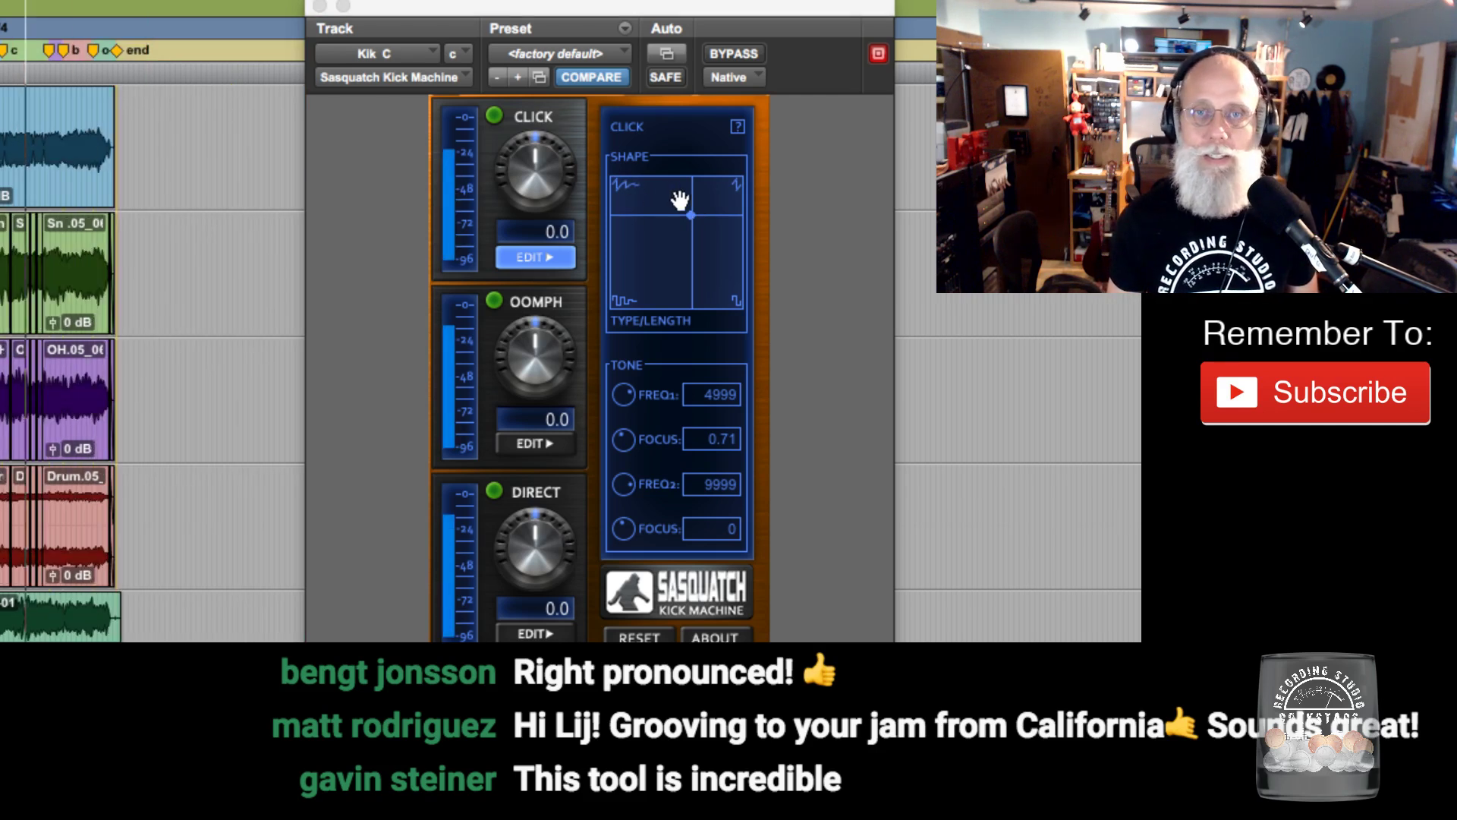
{"action": "left_click_drag", "start_coordinate": [690, 216], "coordinate": [693, 211]}
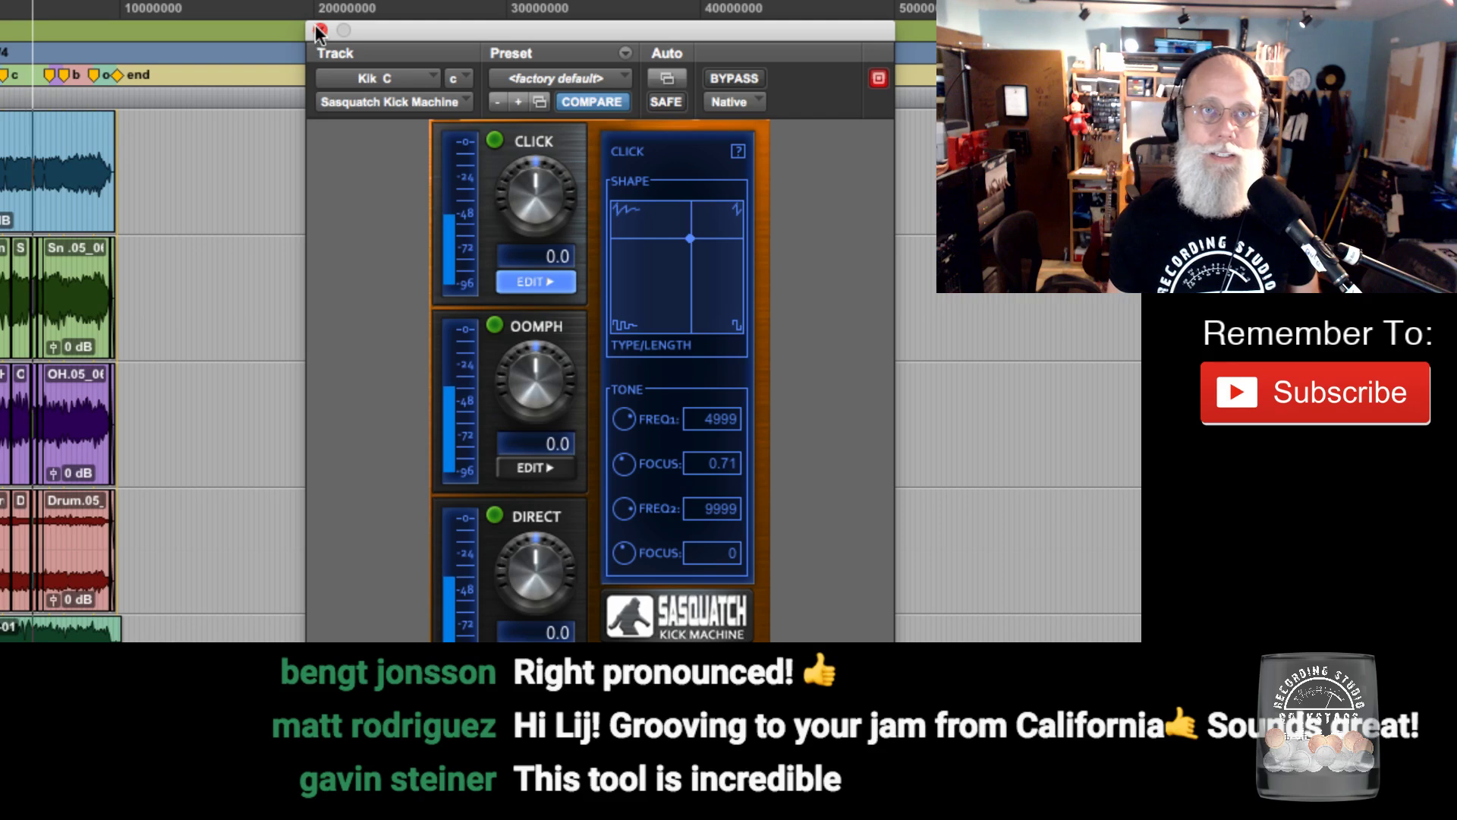
{"action": "left_click", "coordinate": [319, 30]}
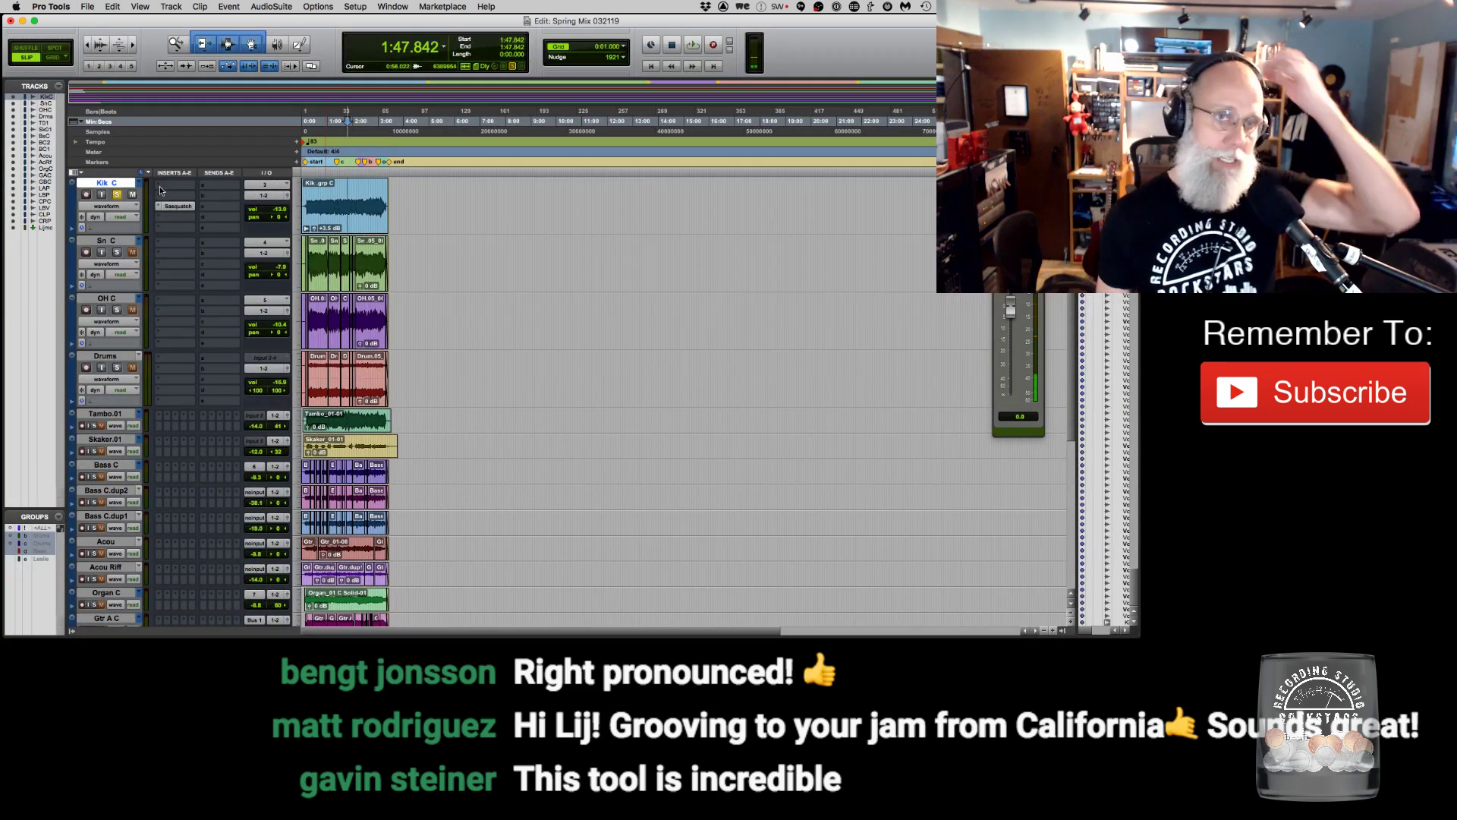
Insert the mono Gatey Watey gate from Boz Digital Labs ahead of Sasquatch on the Kik C track.
{"action": "left_click", "coordinate": [160, 199]}
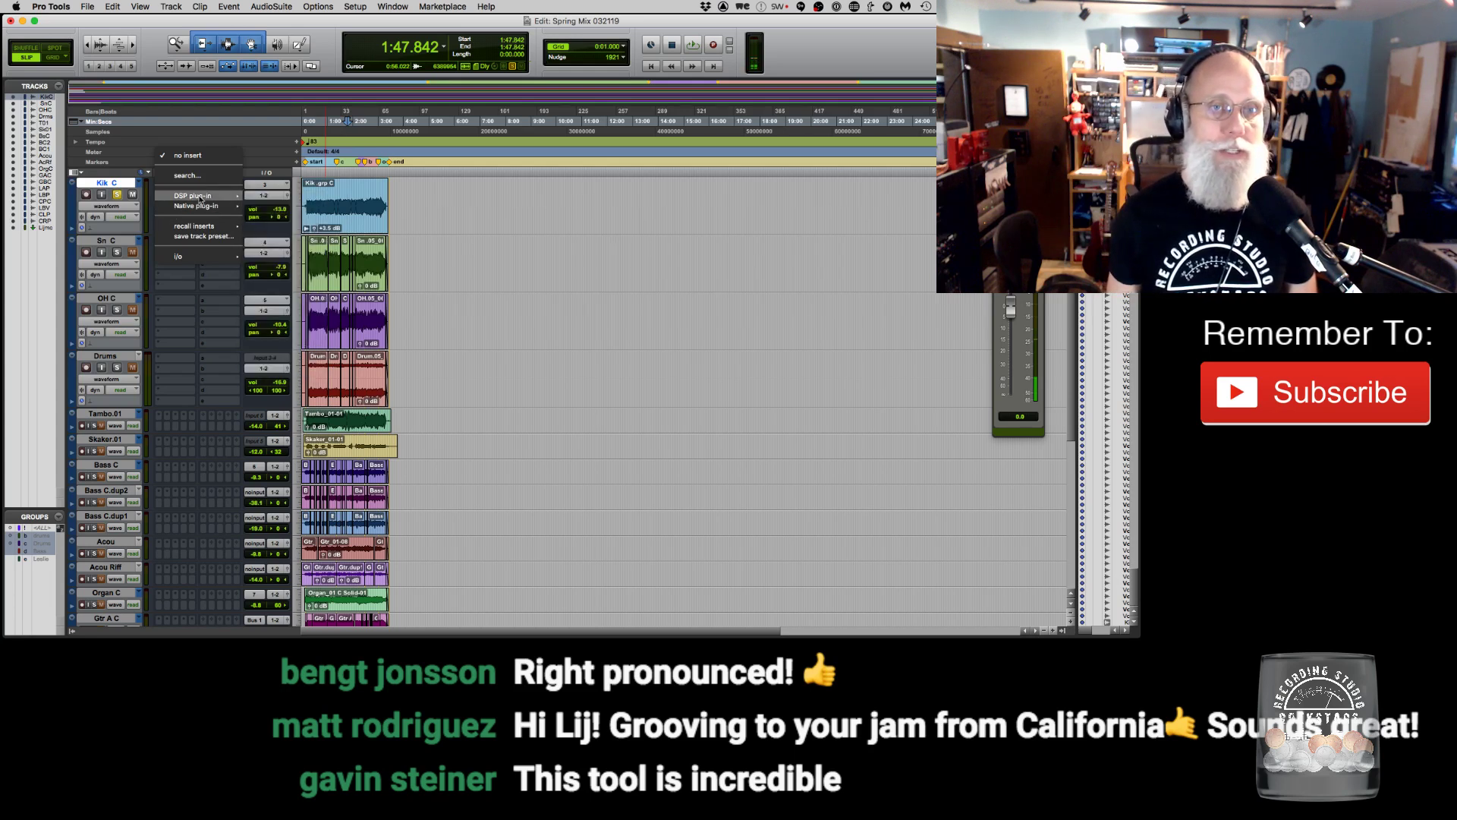
{"action": "mouse_move", "coordinate": [216, 206]}
{"action": "mouse_move", "coordinate": [279, 248]}
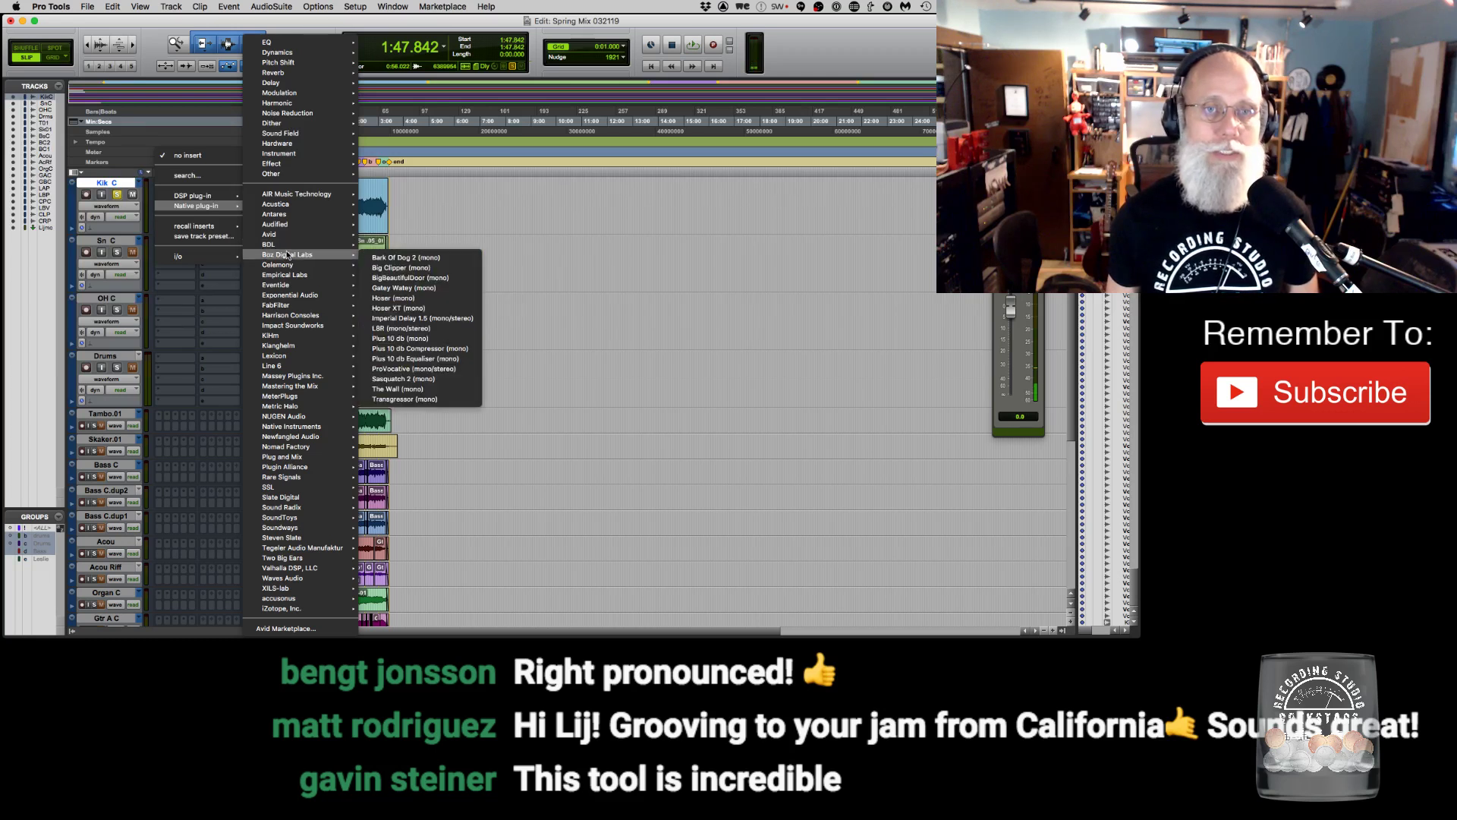
{"action": "left_click", "coordinate": [412, 290]}
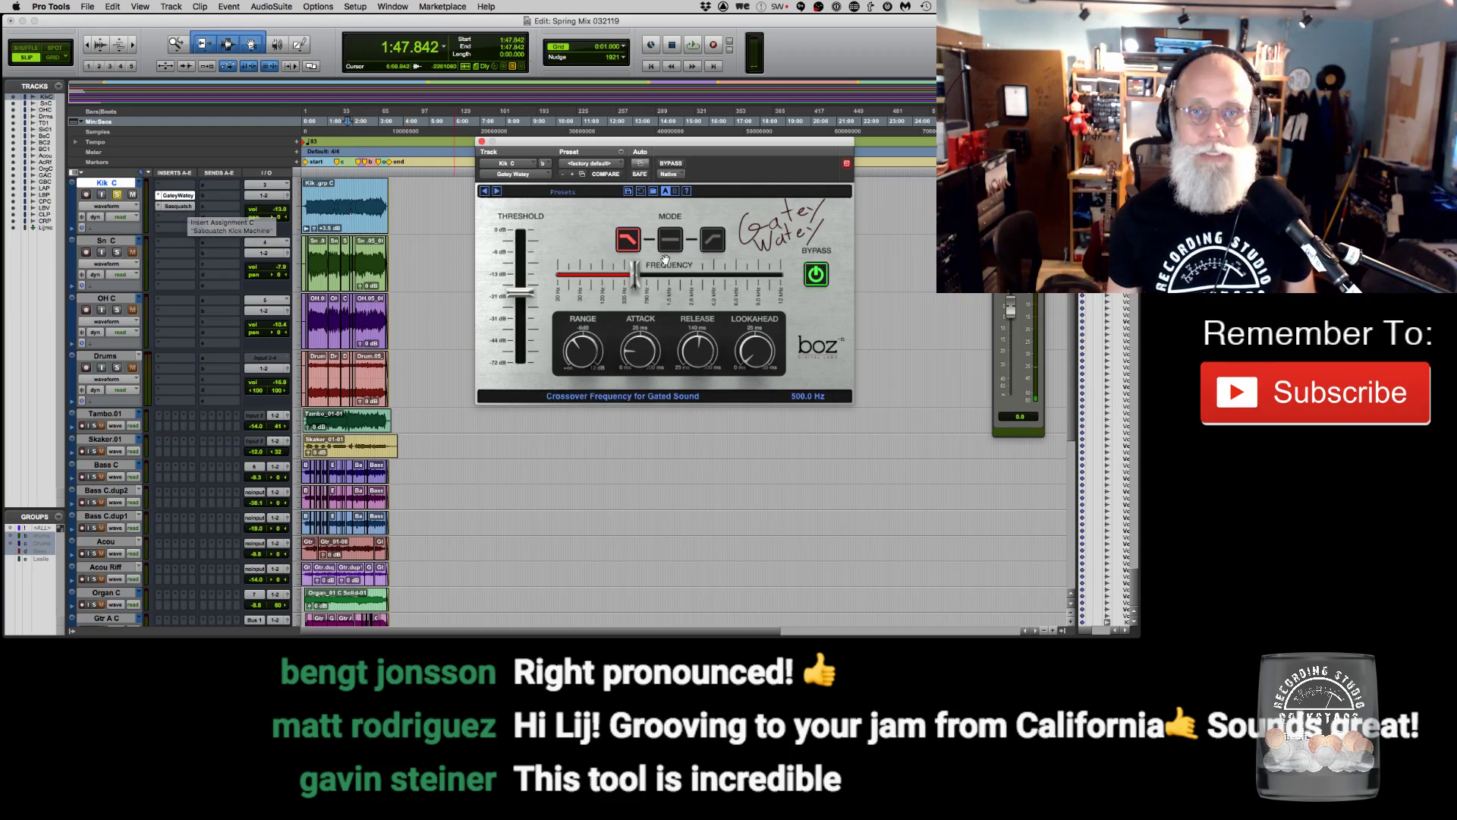
Audition the kick while setting Gatey Watey to the full-band mode, its threshold to about -19 dB and its release to 172.4 ms.
{"action": "key", "text": "space"}
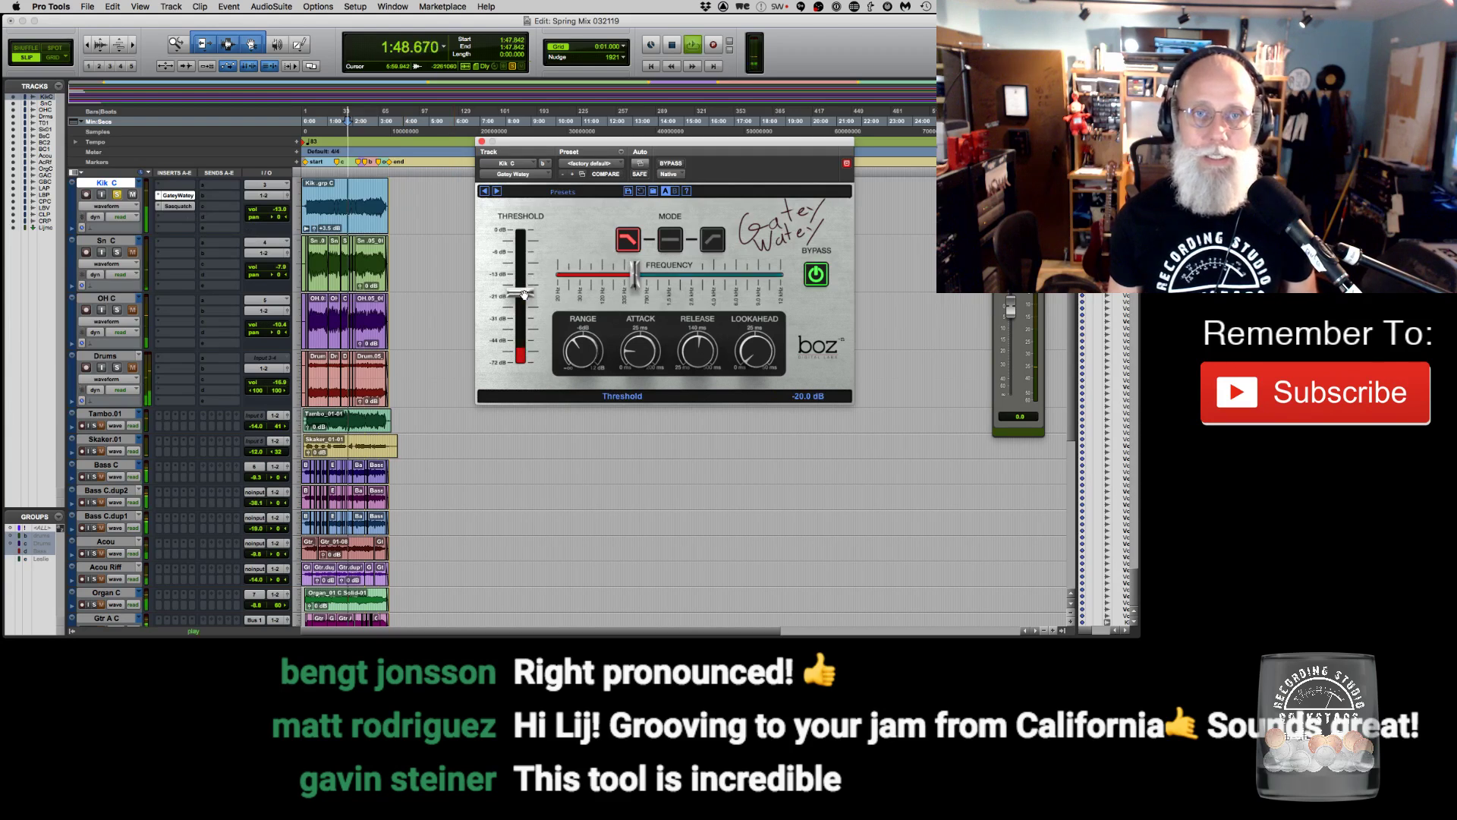
{"action": "left_click_drag", "start_coordinate": [537, 287], "coordinate": [516, 240]}
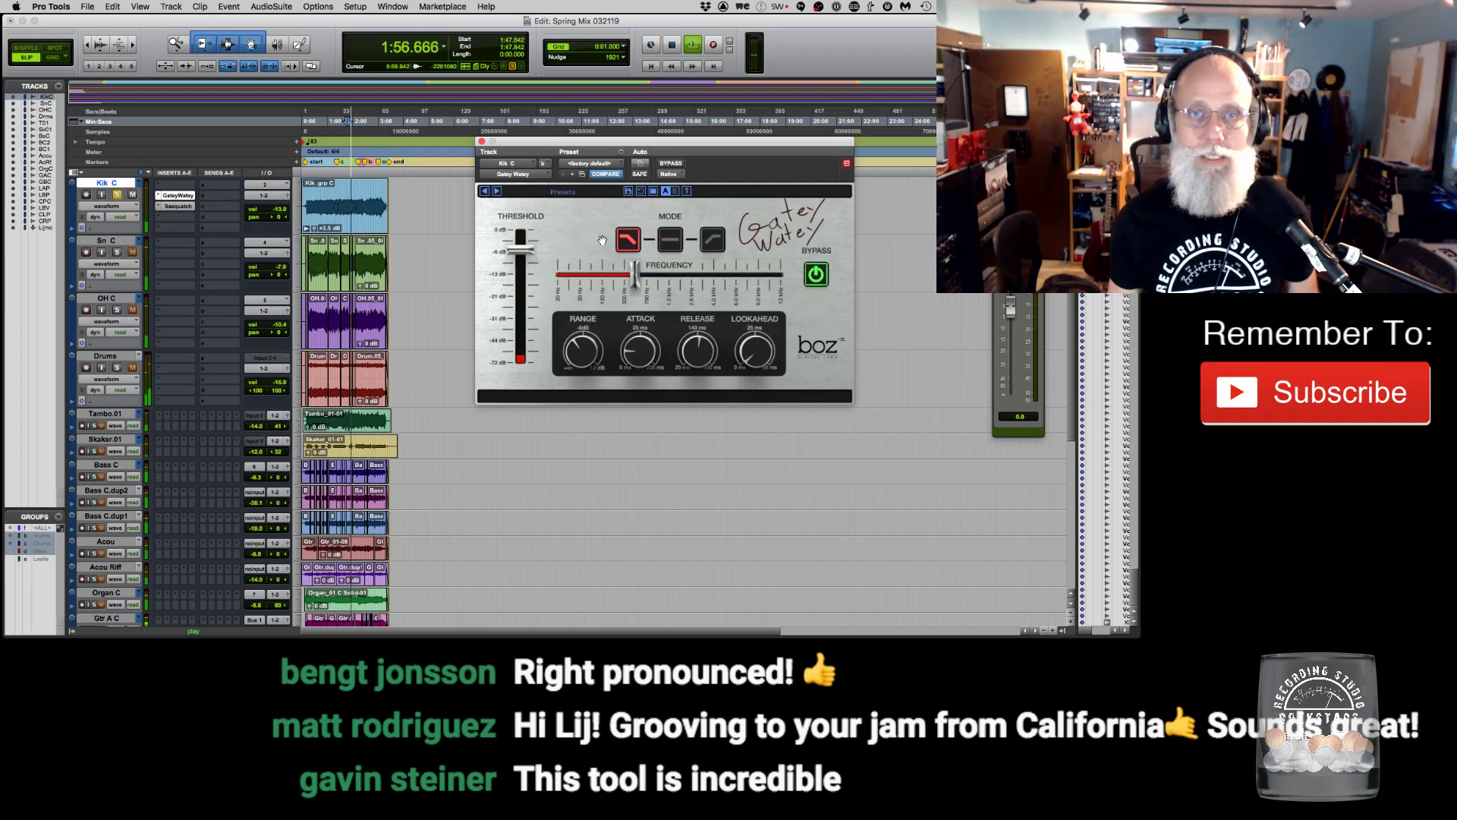
{"action": "left_click", "coordinate": [671, 241]}
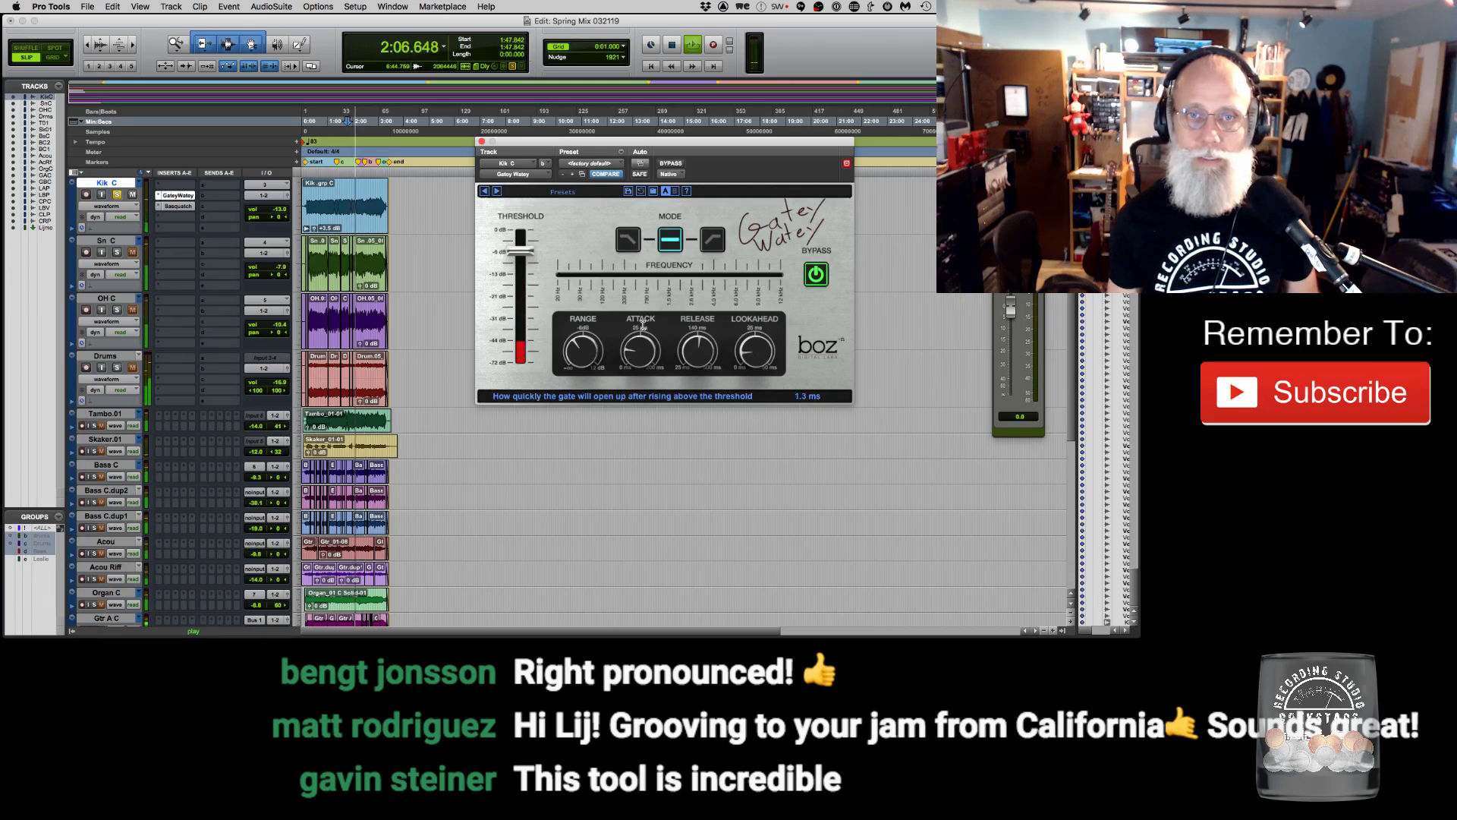
{"action": "left_click_drag", "start_coordinate": [643, 324], "coordinate": [643, 327]}
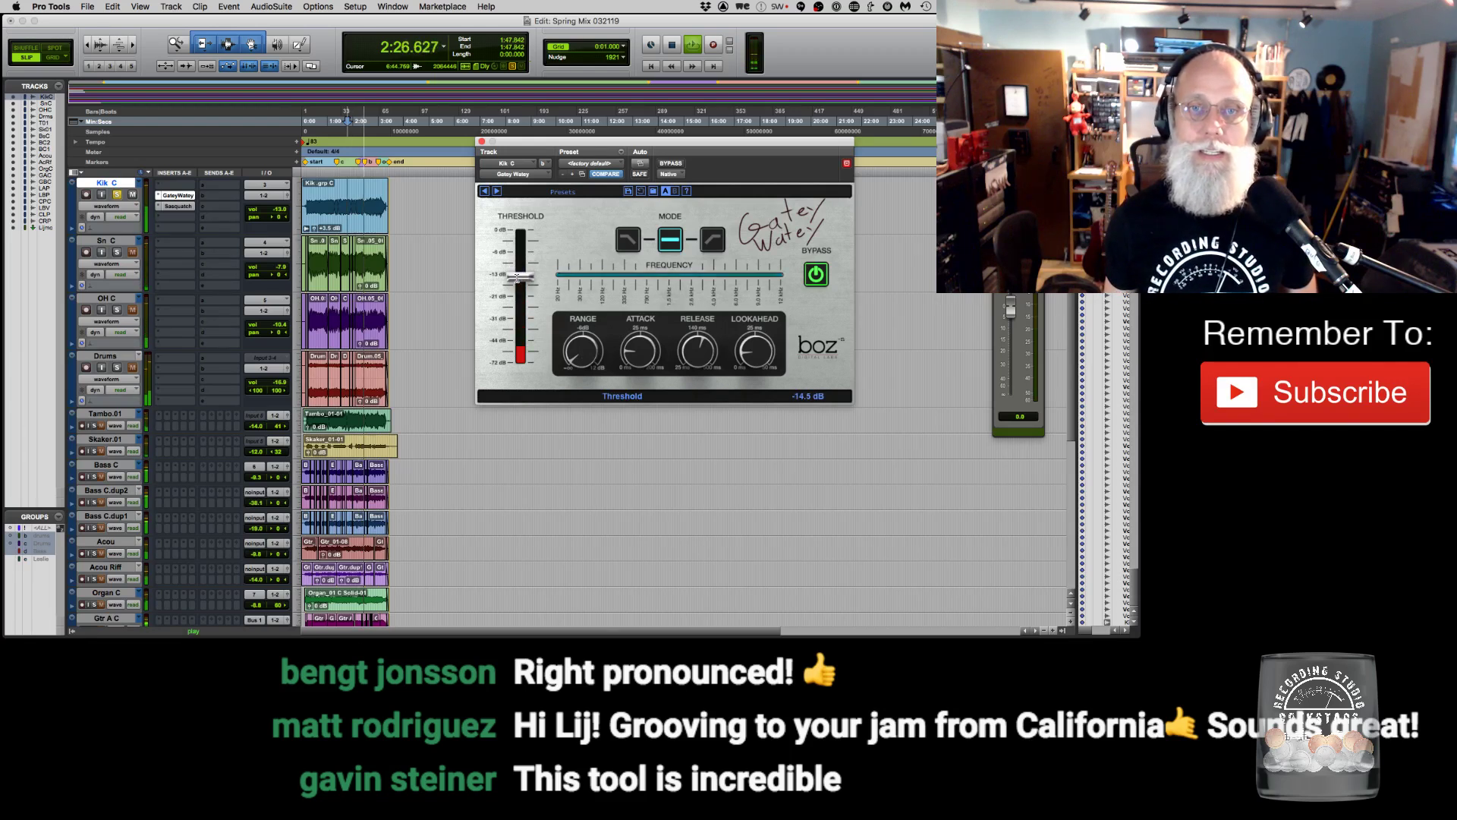
{"action": "left_click_drag", "start_coordinate": [516, 280], "coordinate": [513, 285]}
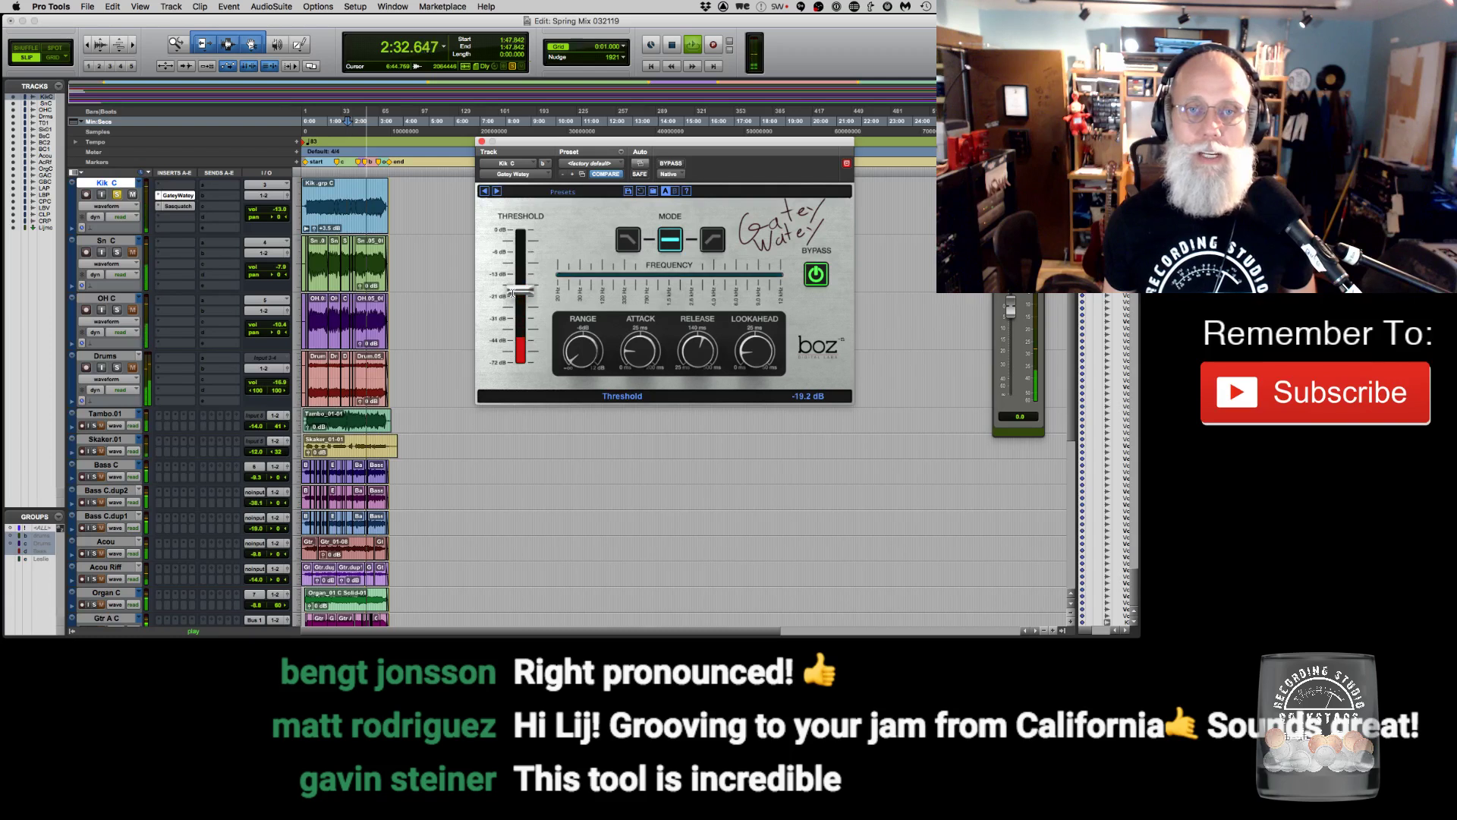
{"action": "left_click_drag", "start_coordinate": [512, 295], "coordinate": [513, 295]}
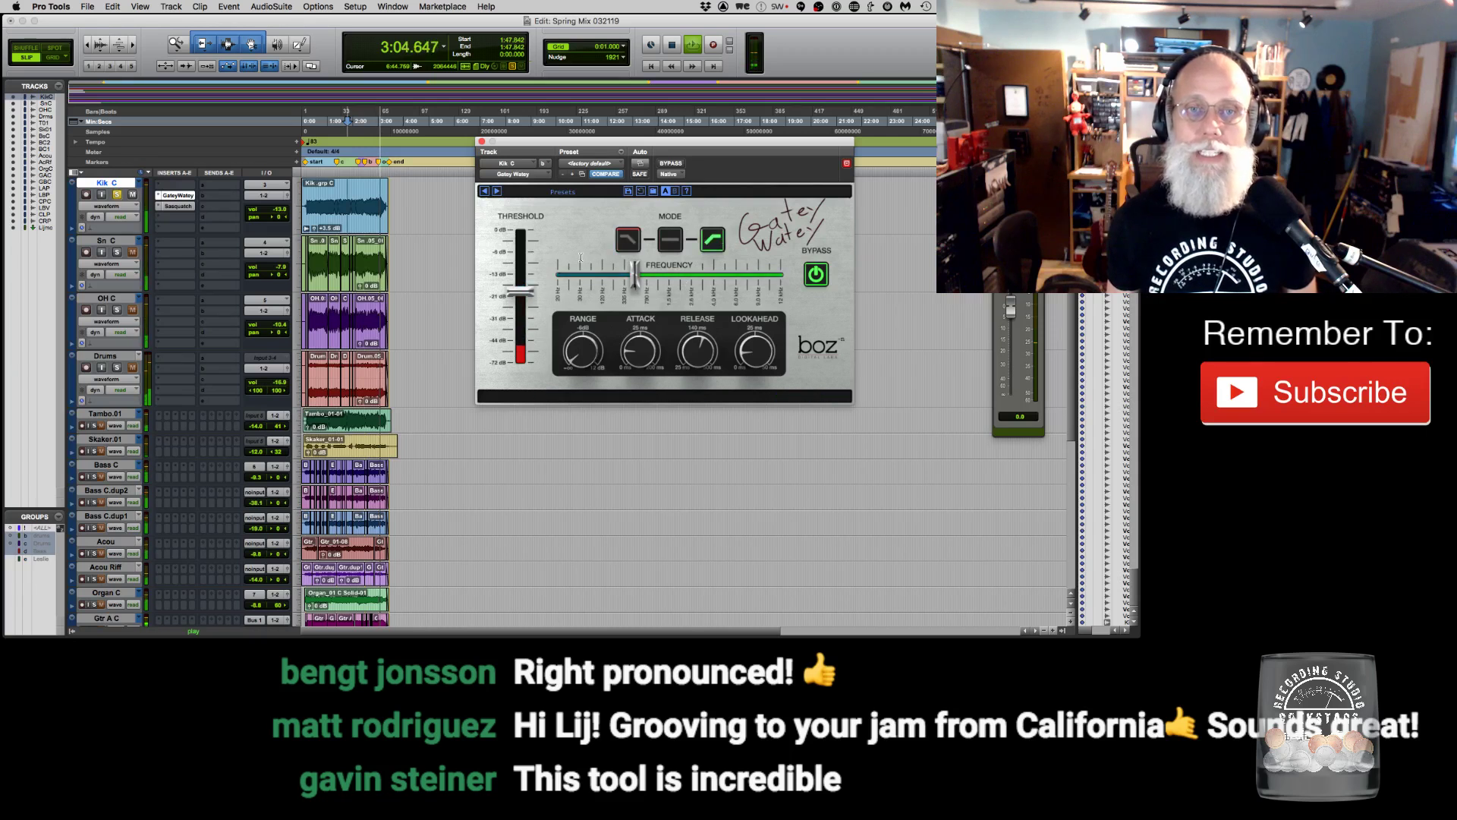
{"action": "left_click", "coordinate": [668, 240]}
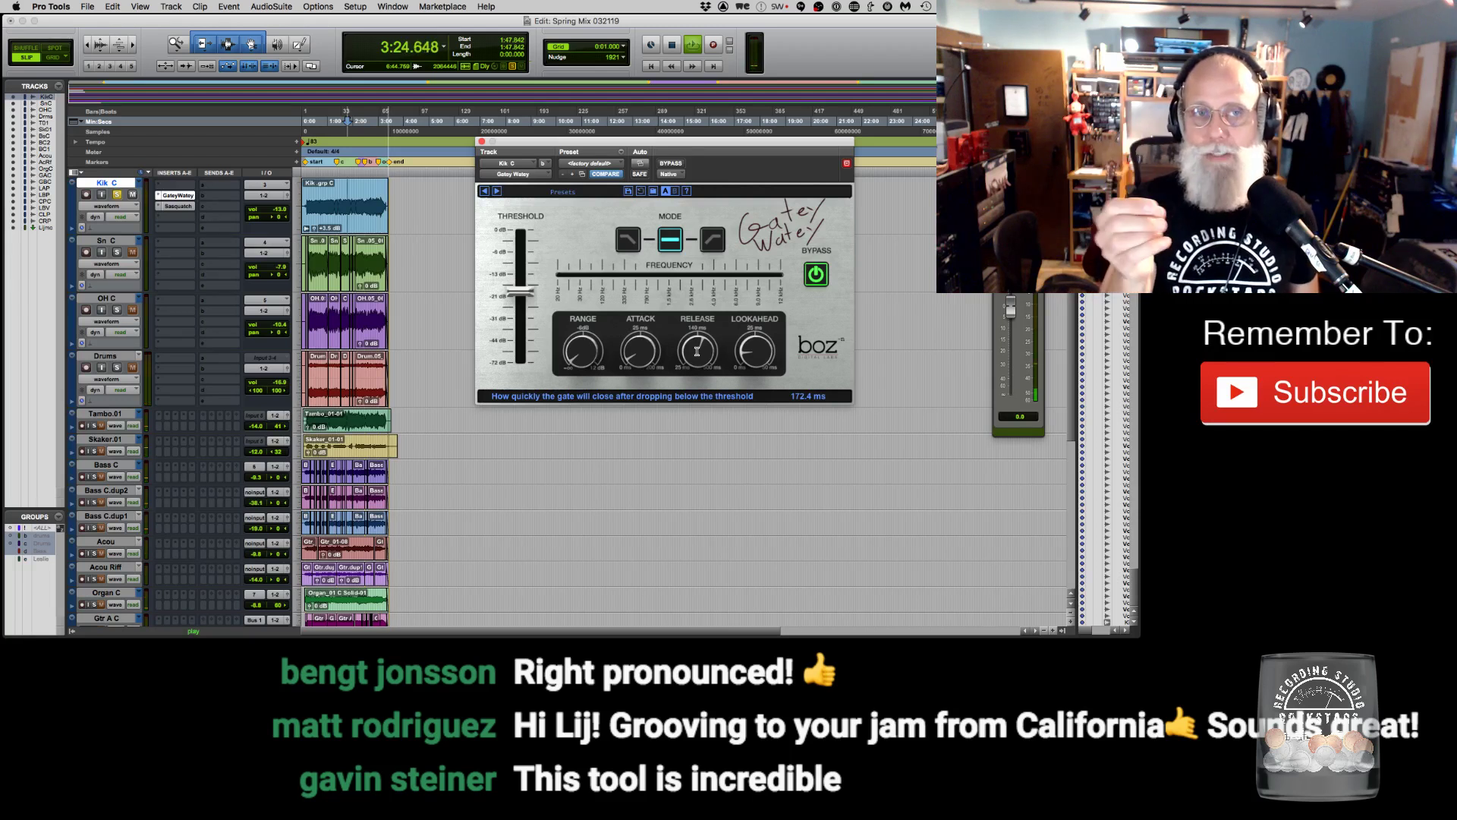
{"action": "key", "text": "space"}
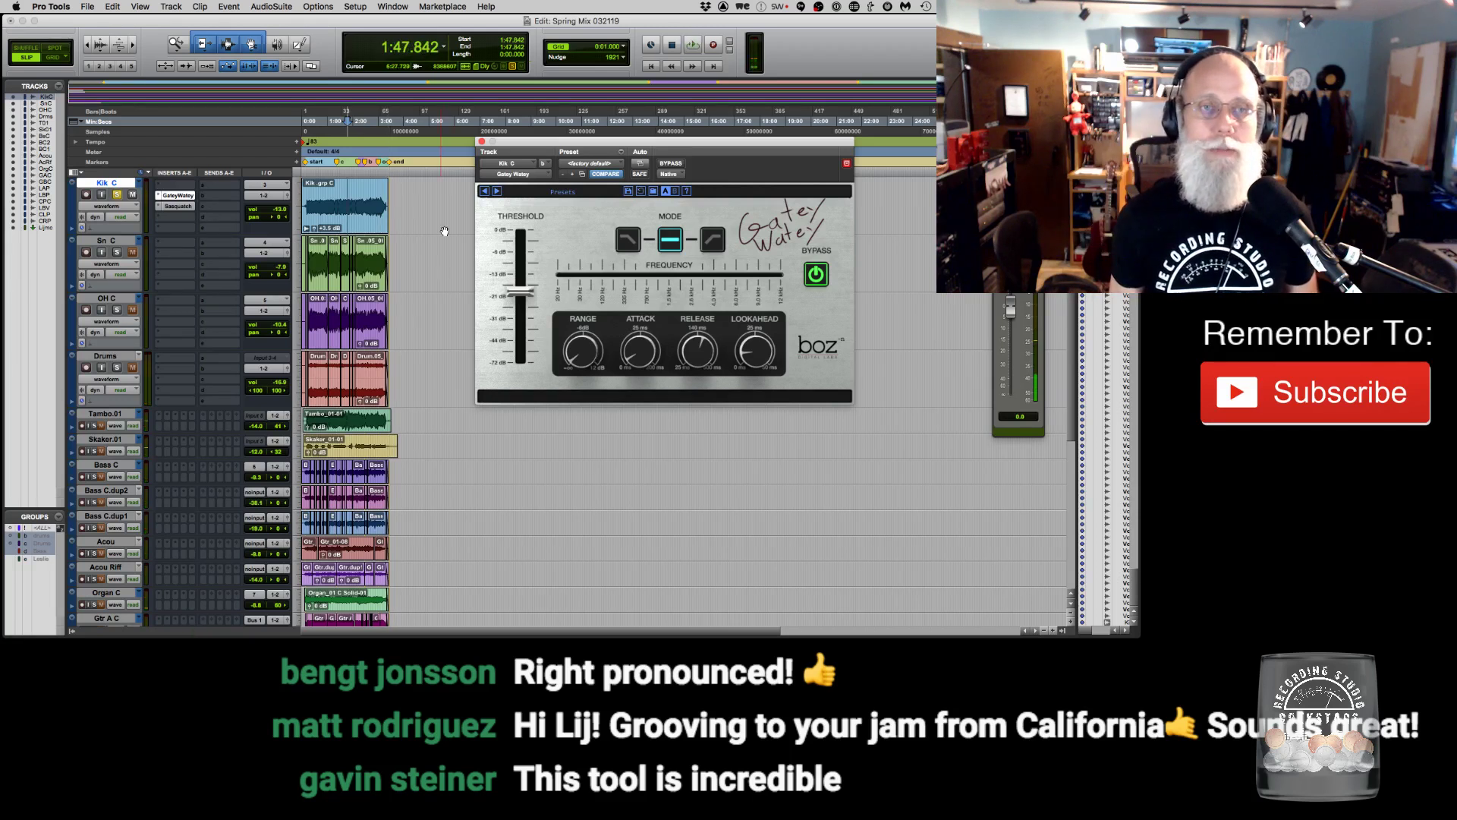
Play the kick from 0:22.408 while shortening Gatey Watey's release and fine-tuning its threshold just above -20 dB.
{"action": "left_click", "coordinate": [309, 202]}
{"action": "key", "text": "super+z"}
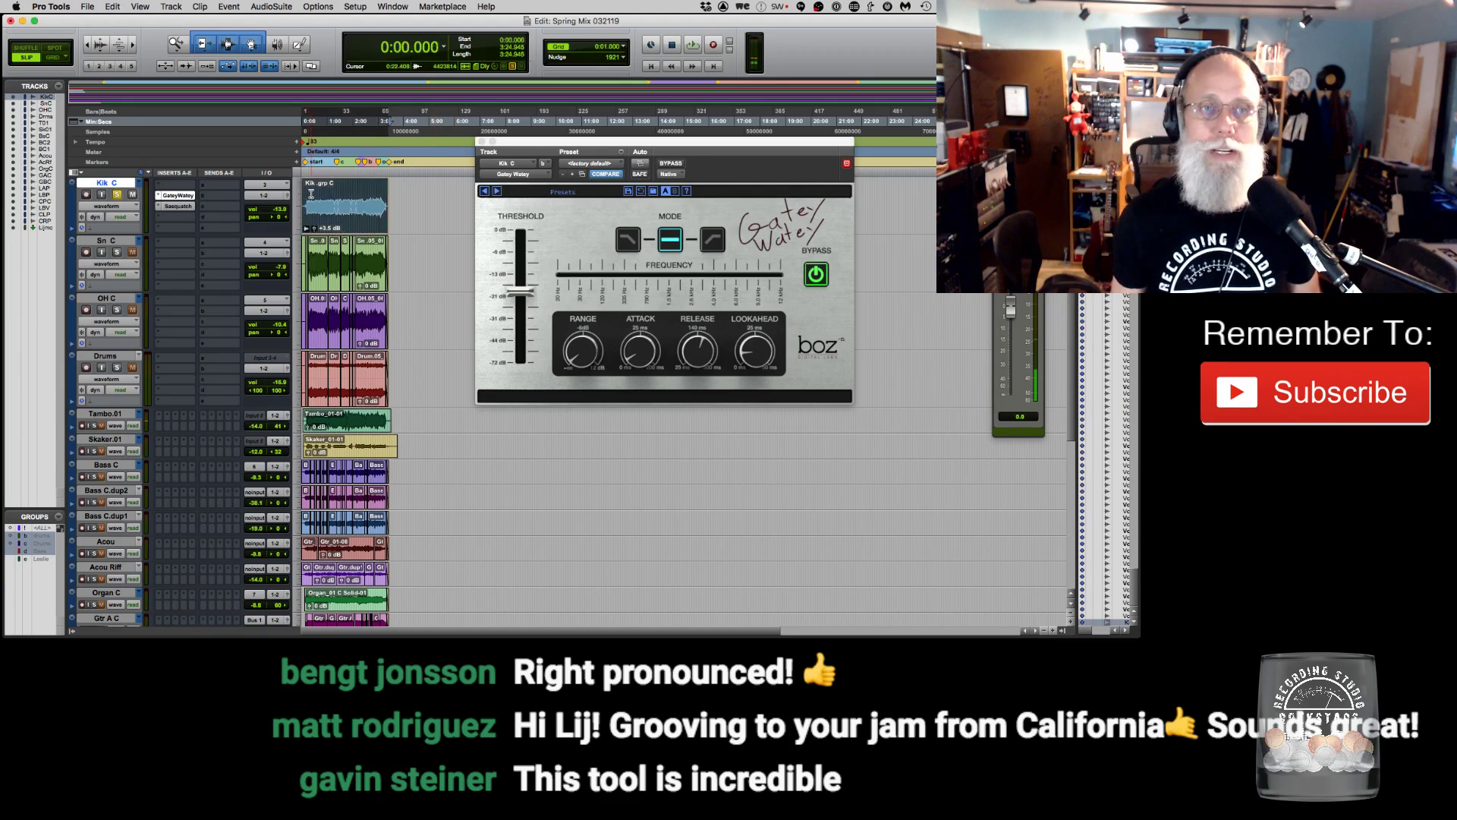
{"action": "left_click", "coordinate": [311, 202]}
{"action": "key", "text": "super+bracketright"}
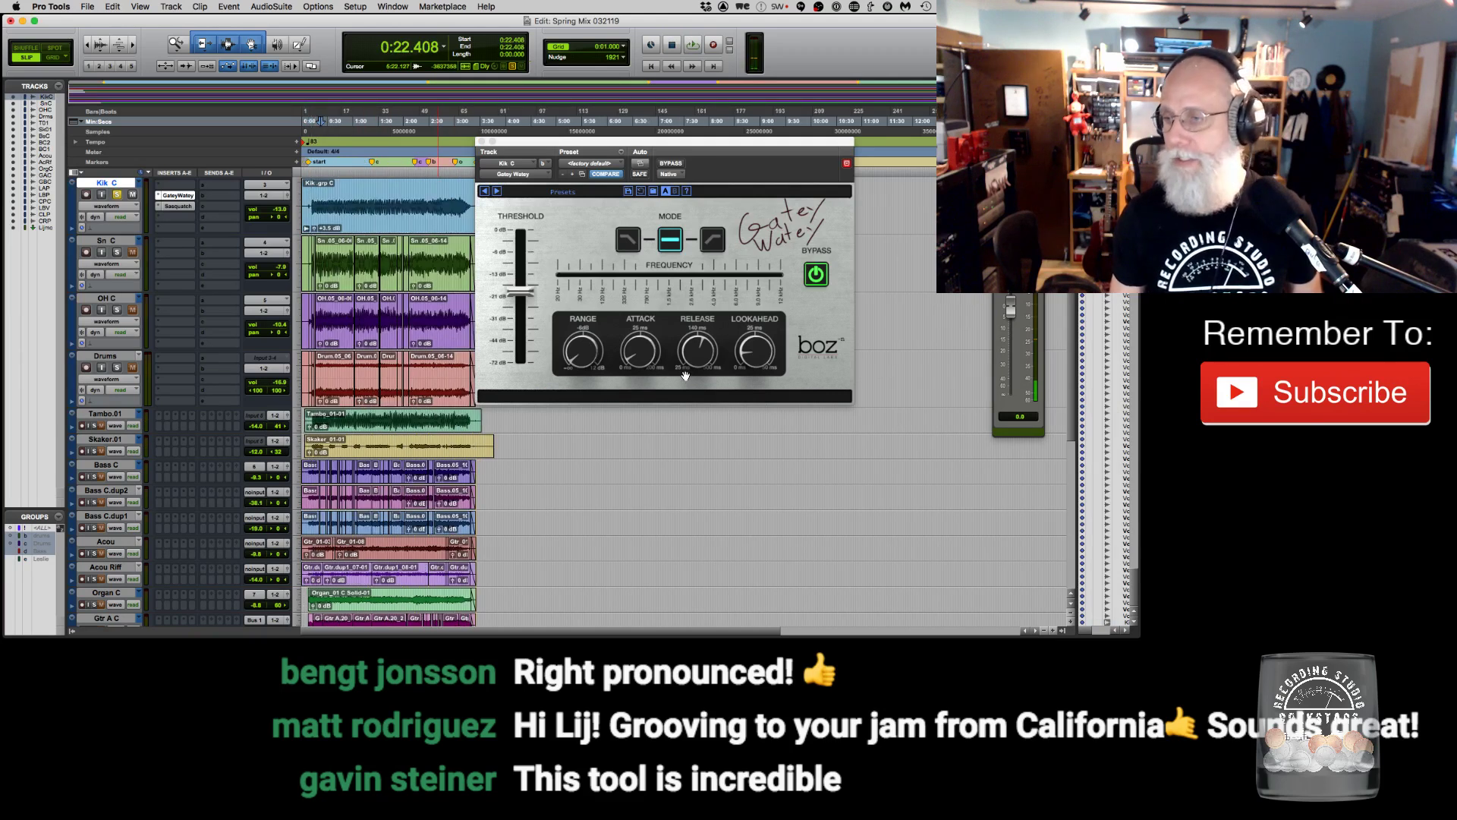
{"action": "left_click_drag", "start_coordinate": [619, 142], "coordinate": [507, 149]}
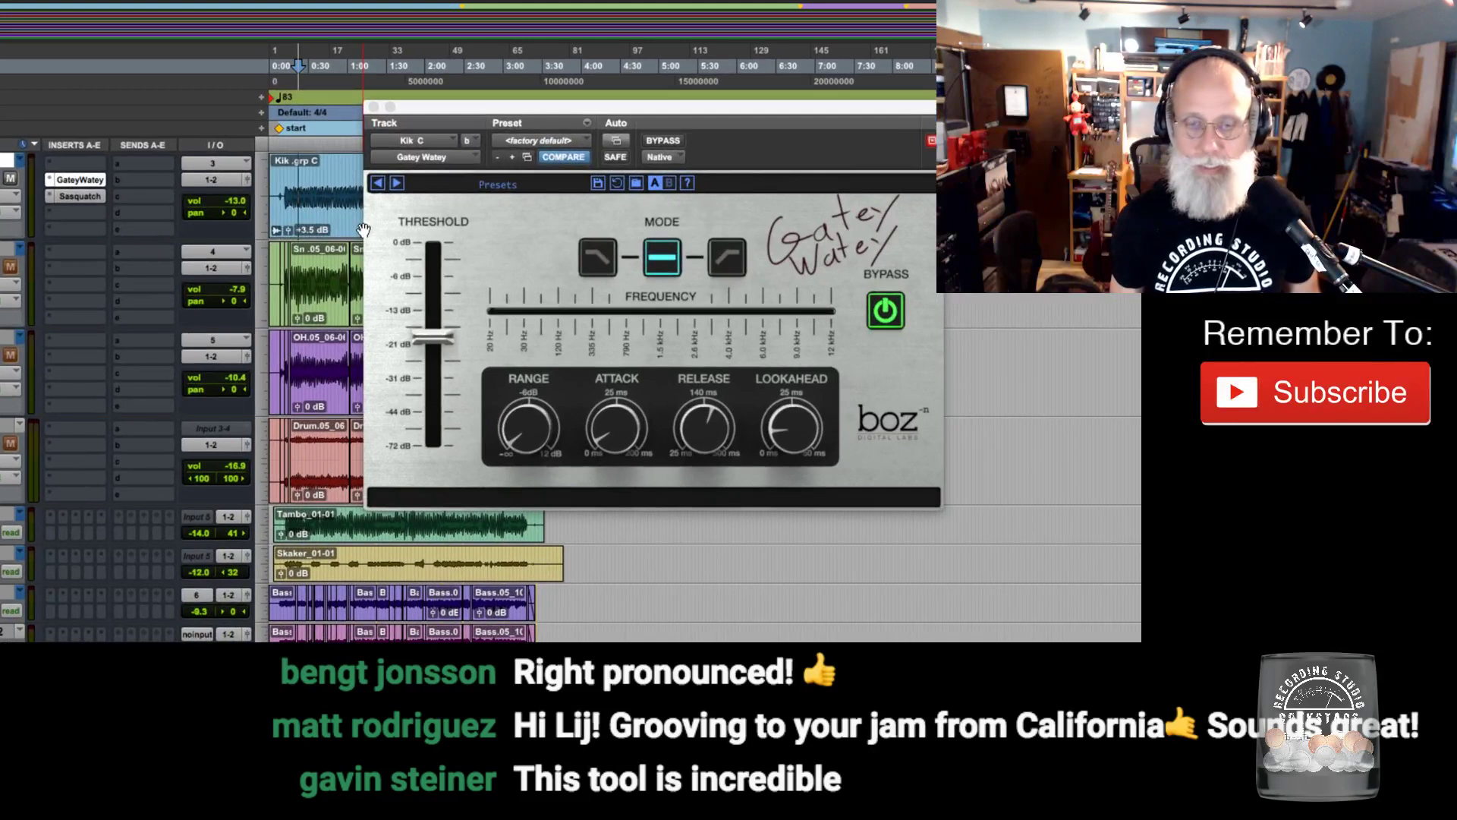
{"action": "left_click_drag", "start_coordinate": [635, 106], "coordinate": [504, 131]}
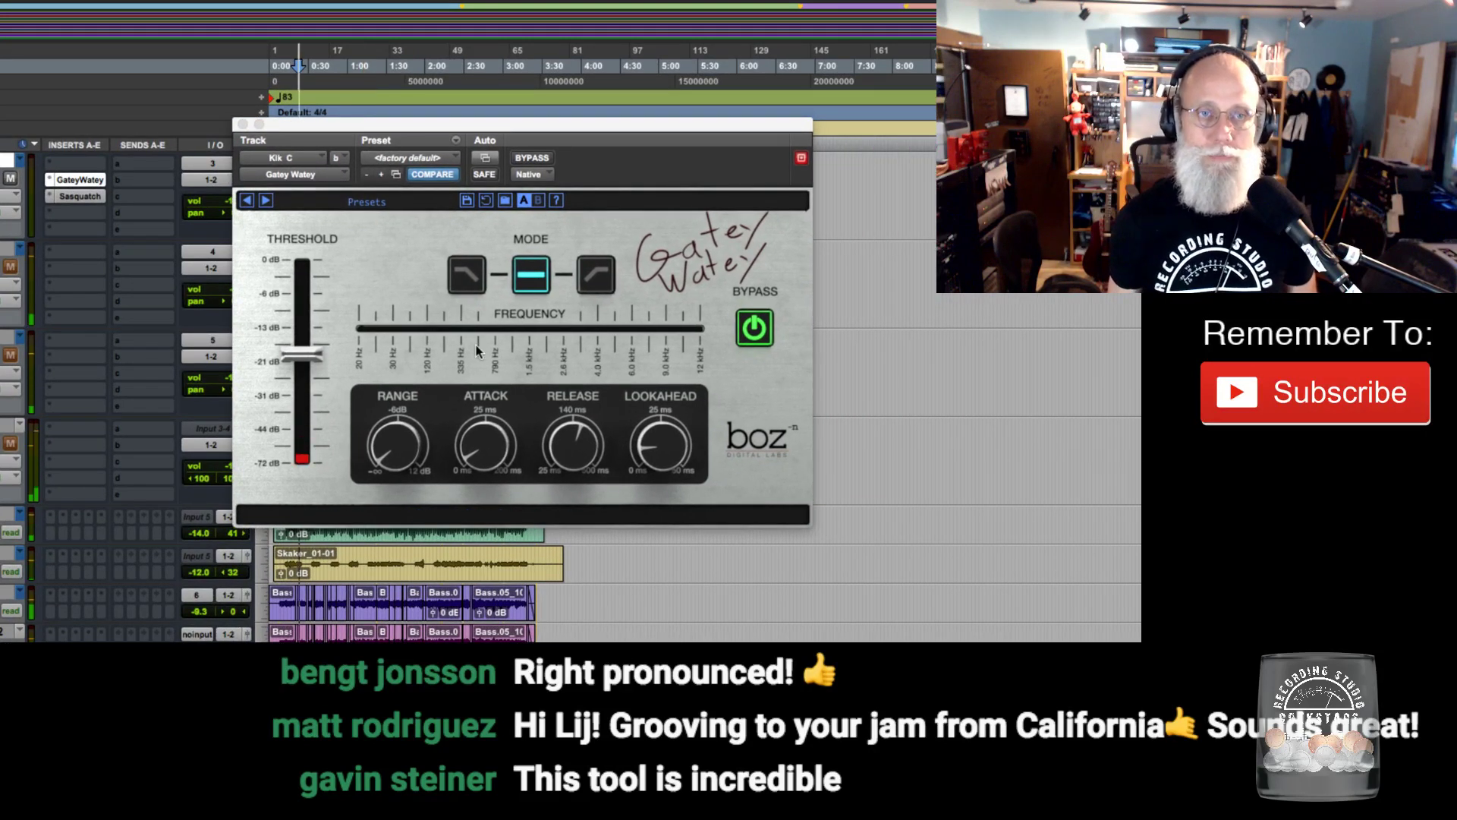
{"action": "left_click_drag", "start_coordinate": [541, 465], "coordinate": [532, 495]}
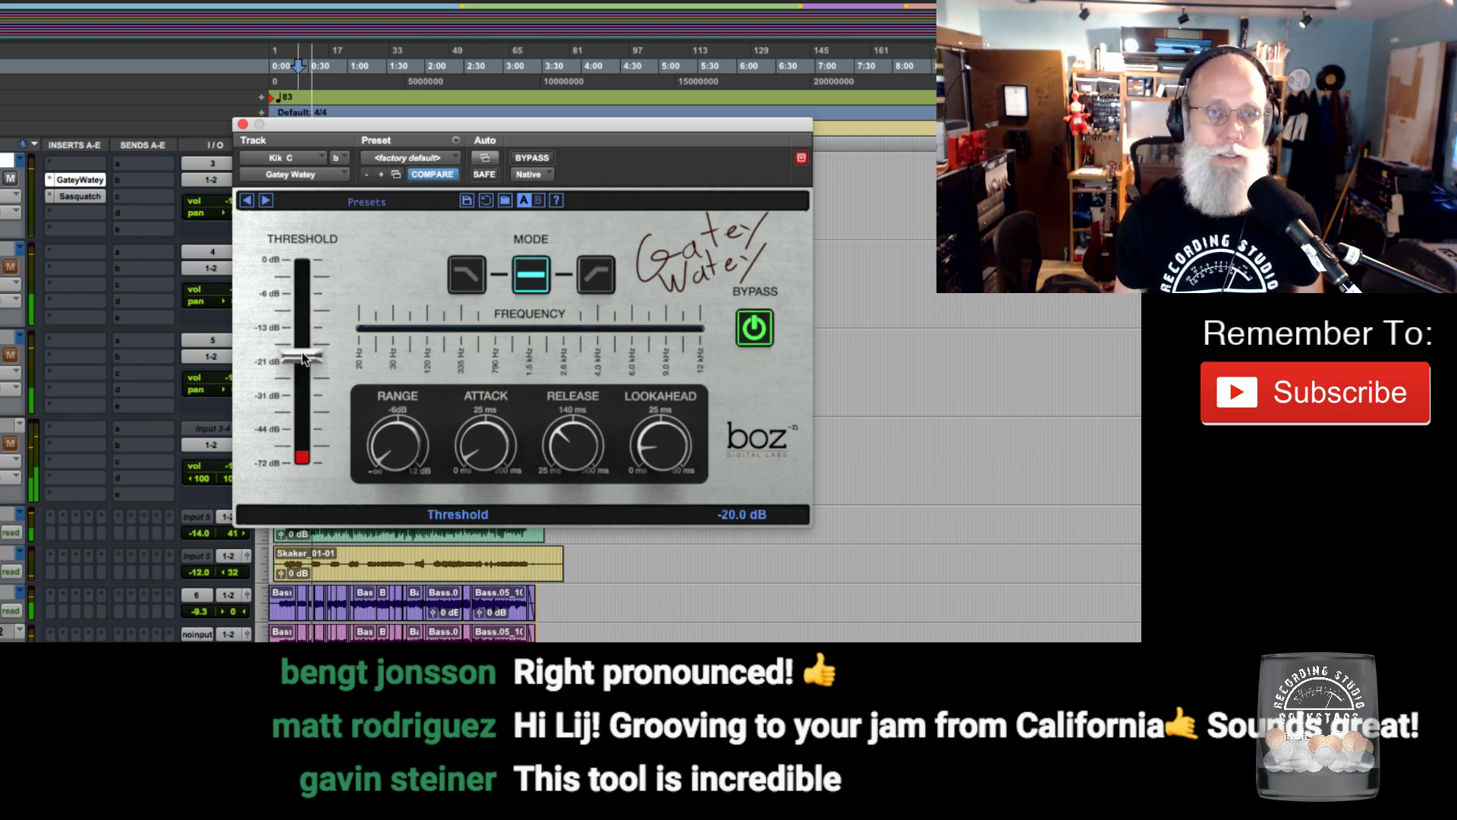
{"action": "left_click_drag", "start_coordinate": [302, 360], "coordinate": [304, 353]}
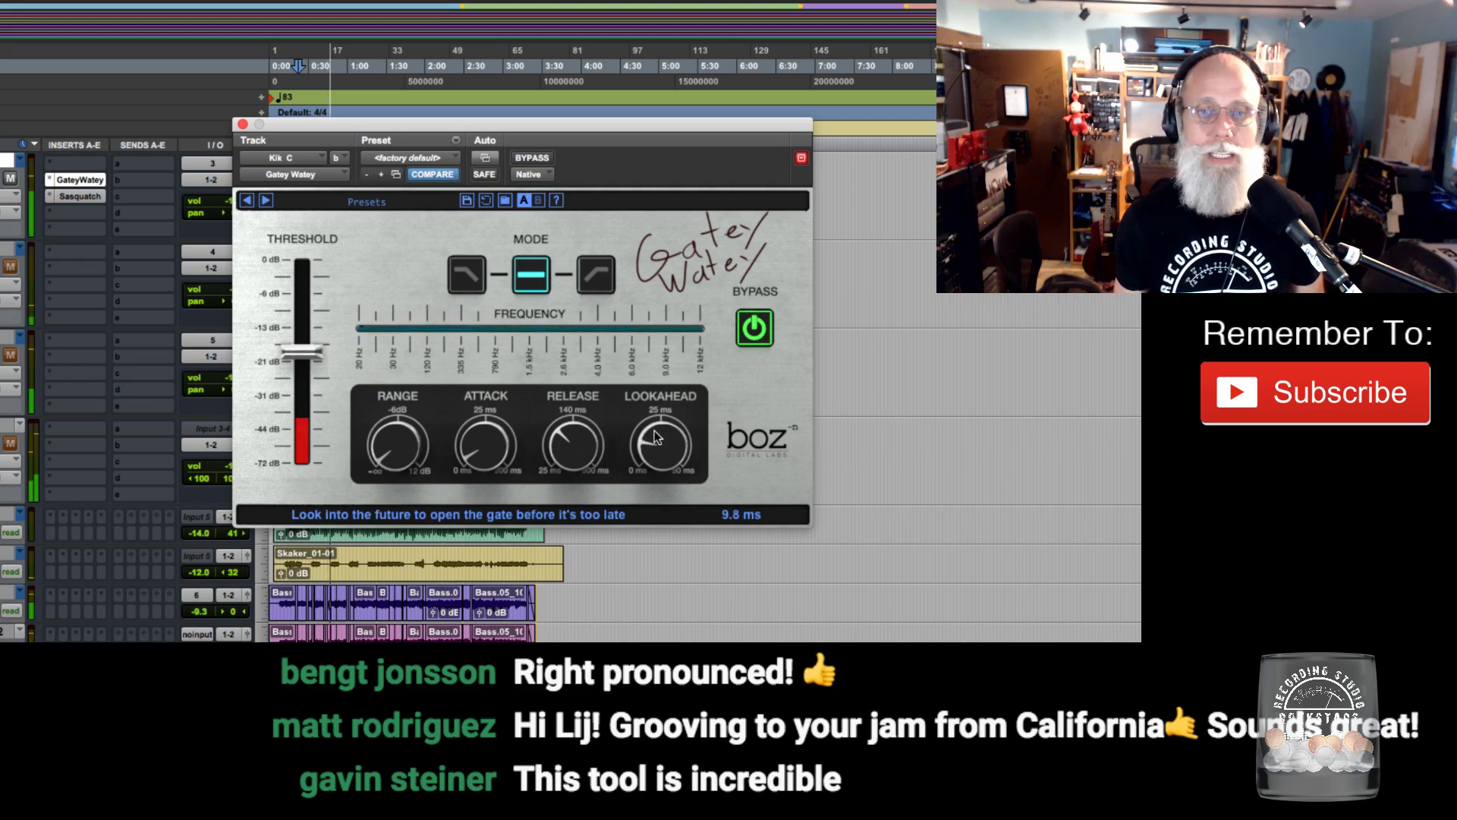
Compare Gatey Watey lookahead times of 12.0, 0.0 and 21.6 ms while the kick plays, ending just below 25 ms.
{"action": "left_click_drag", "start_coordinate": [656, 438], "coordinate": [657, 427]}
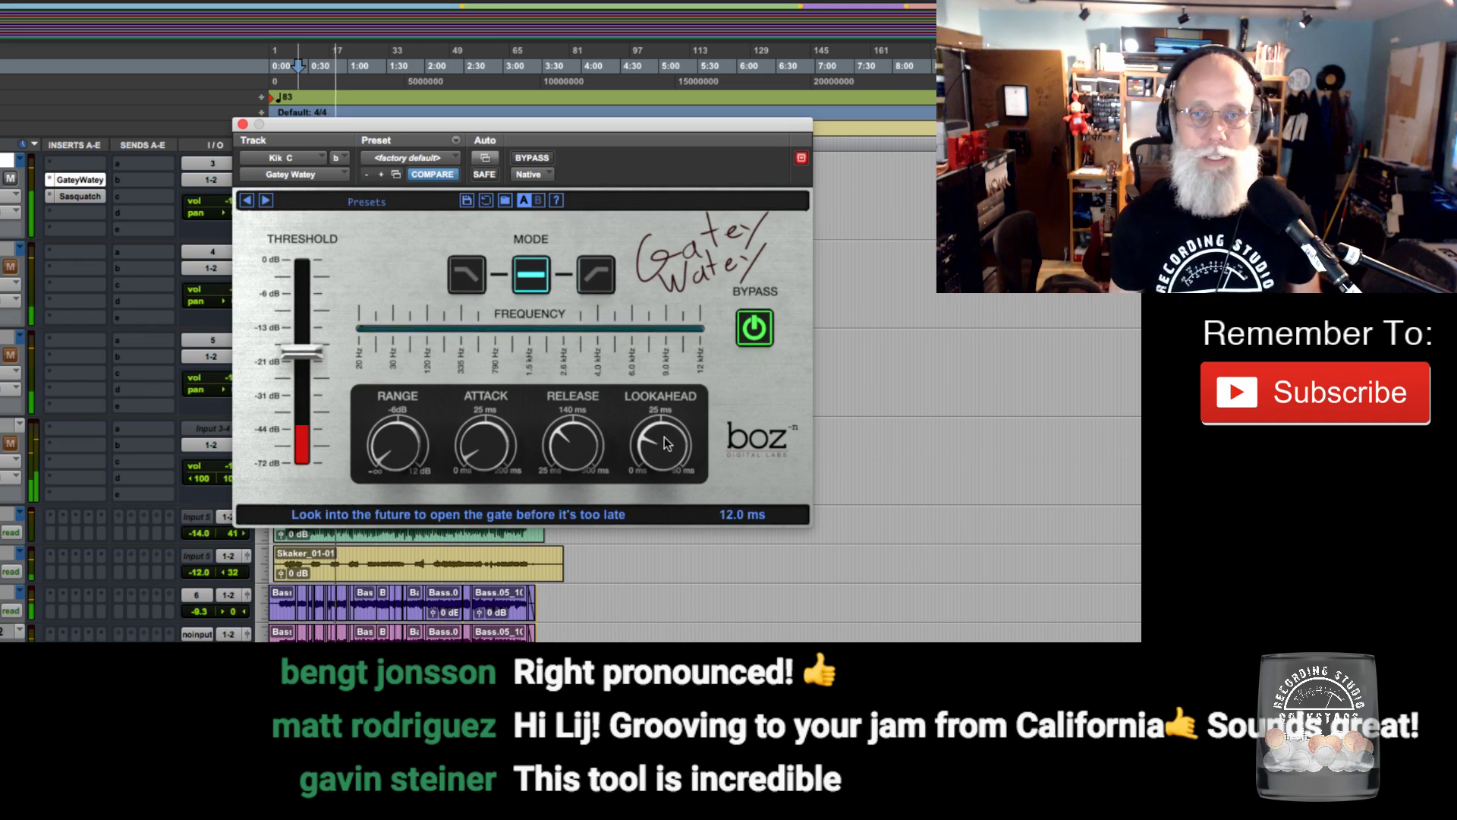
{"action": "left_click_drag", "start_coordinate": [665, 439], "coordinate": [673, 565]}
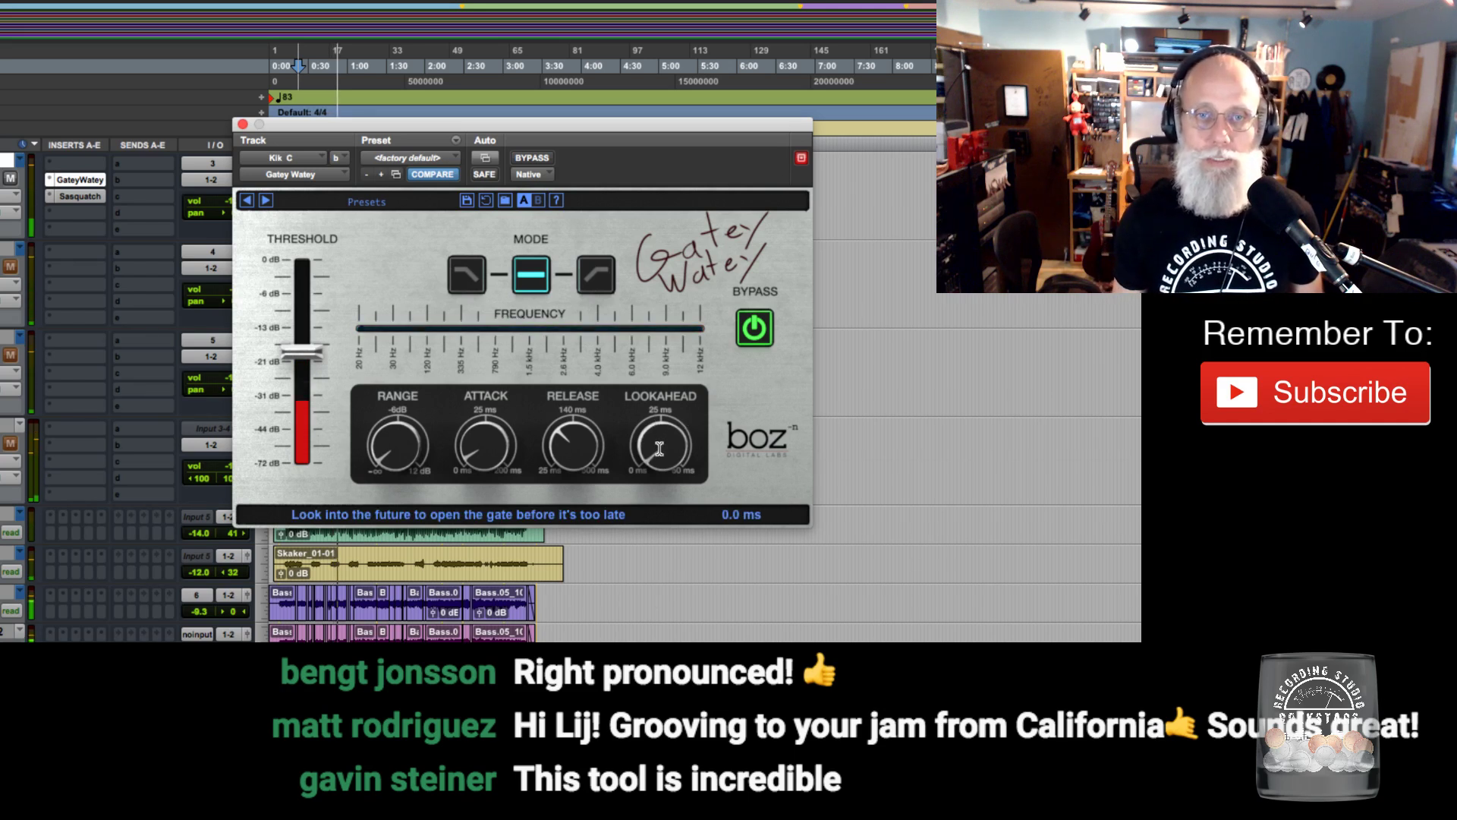
{"action": "left_click_drag", "start_coordinate": [659, 449], "coordinate": [660, 370]}
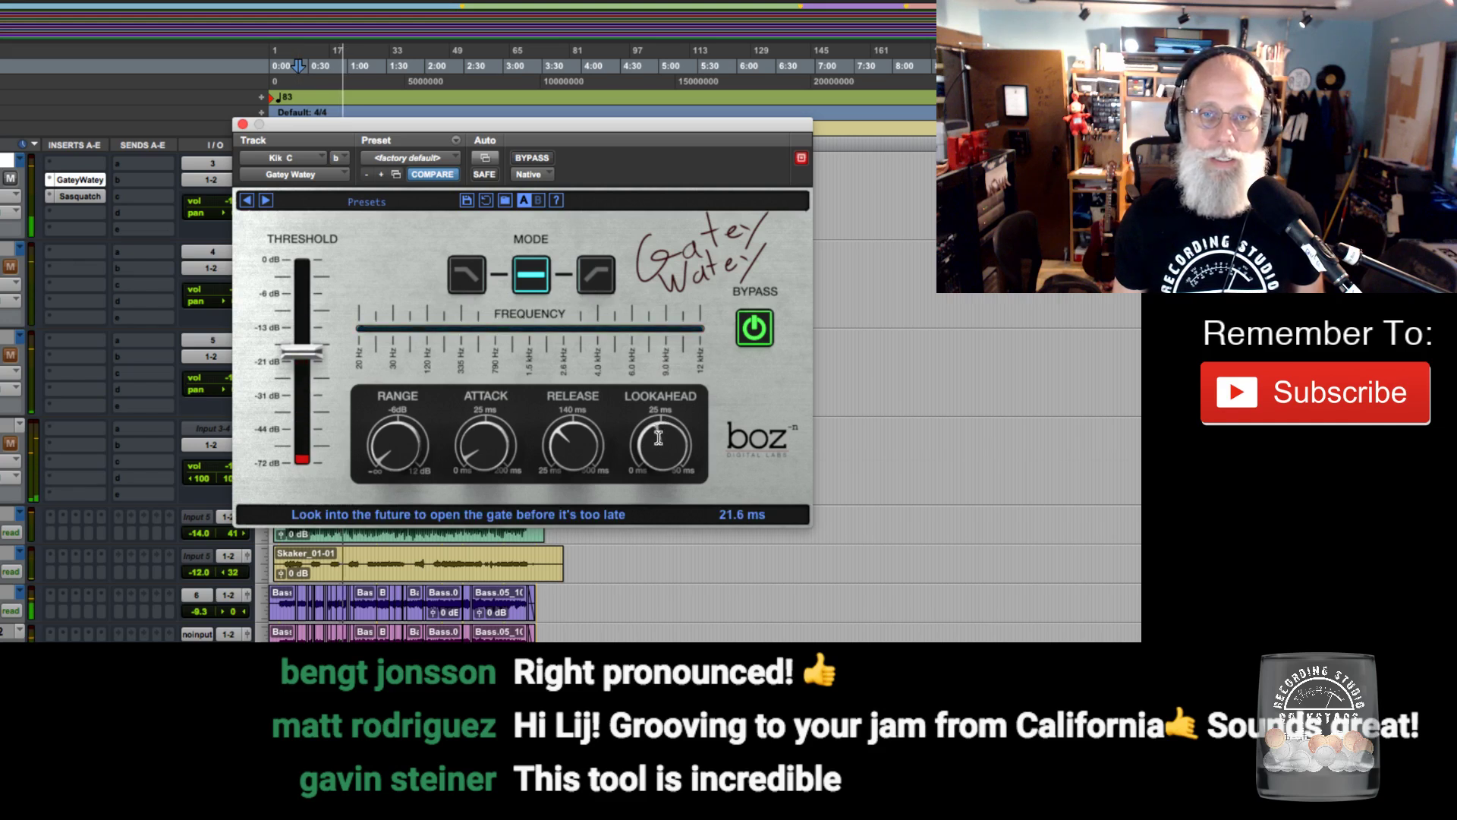
{"action": "left_click_drag", "start_coordinate": [658, 438], "coordinate": [654, 516]}
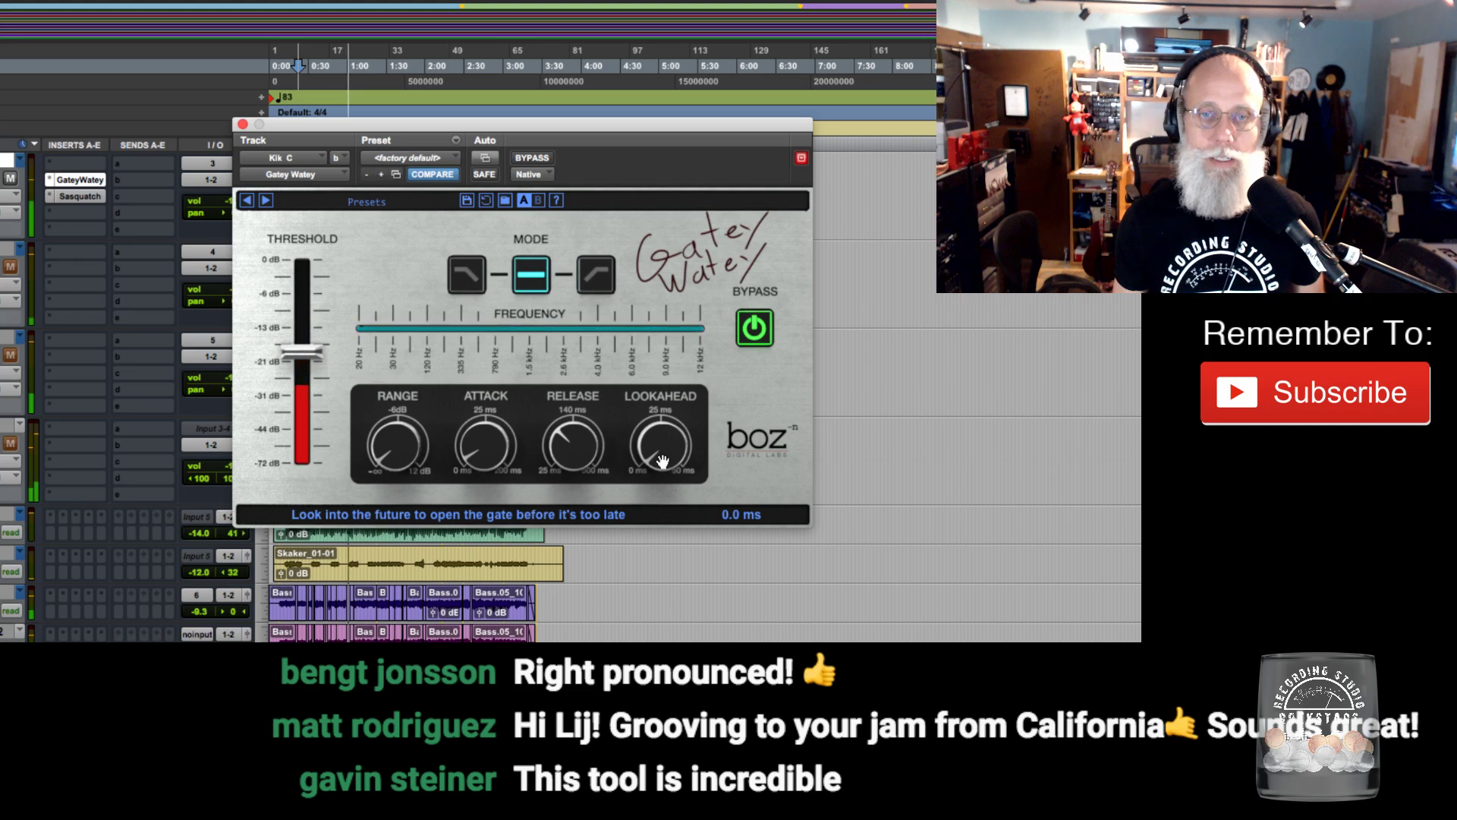
{"action": "left_click_drag", "start_coordinate": [663, 460], "coordinate": [665, 373]}
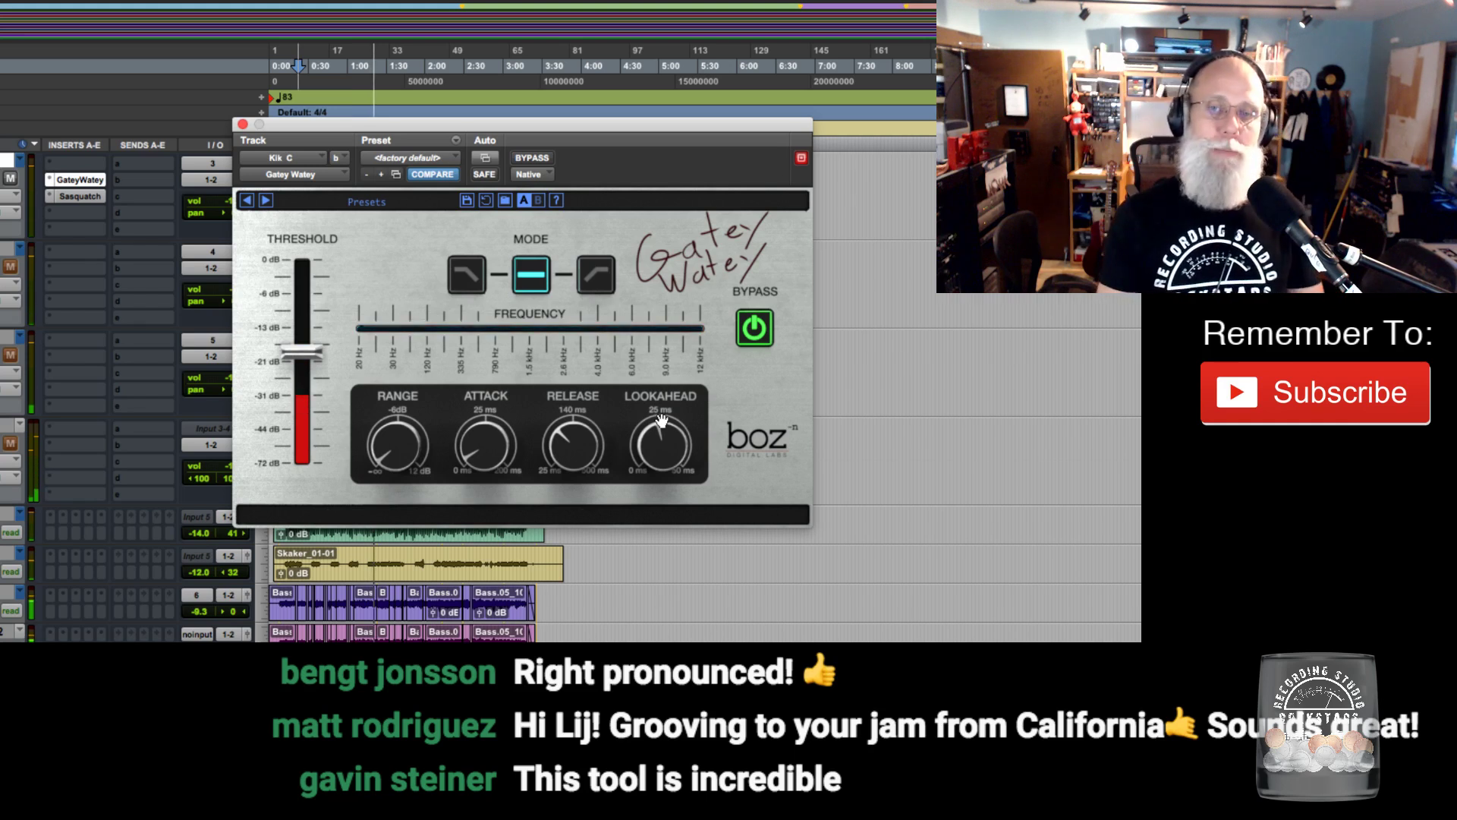
Replay the kick and set Gatey Watey's range to -19.6 dB.
{"action": "key", "text": "space"}
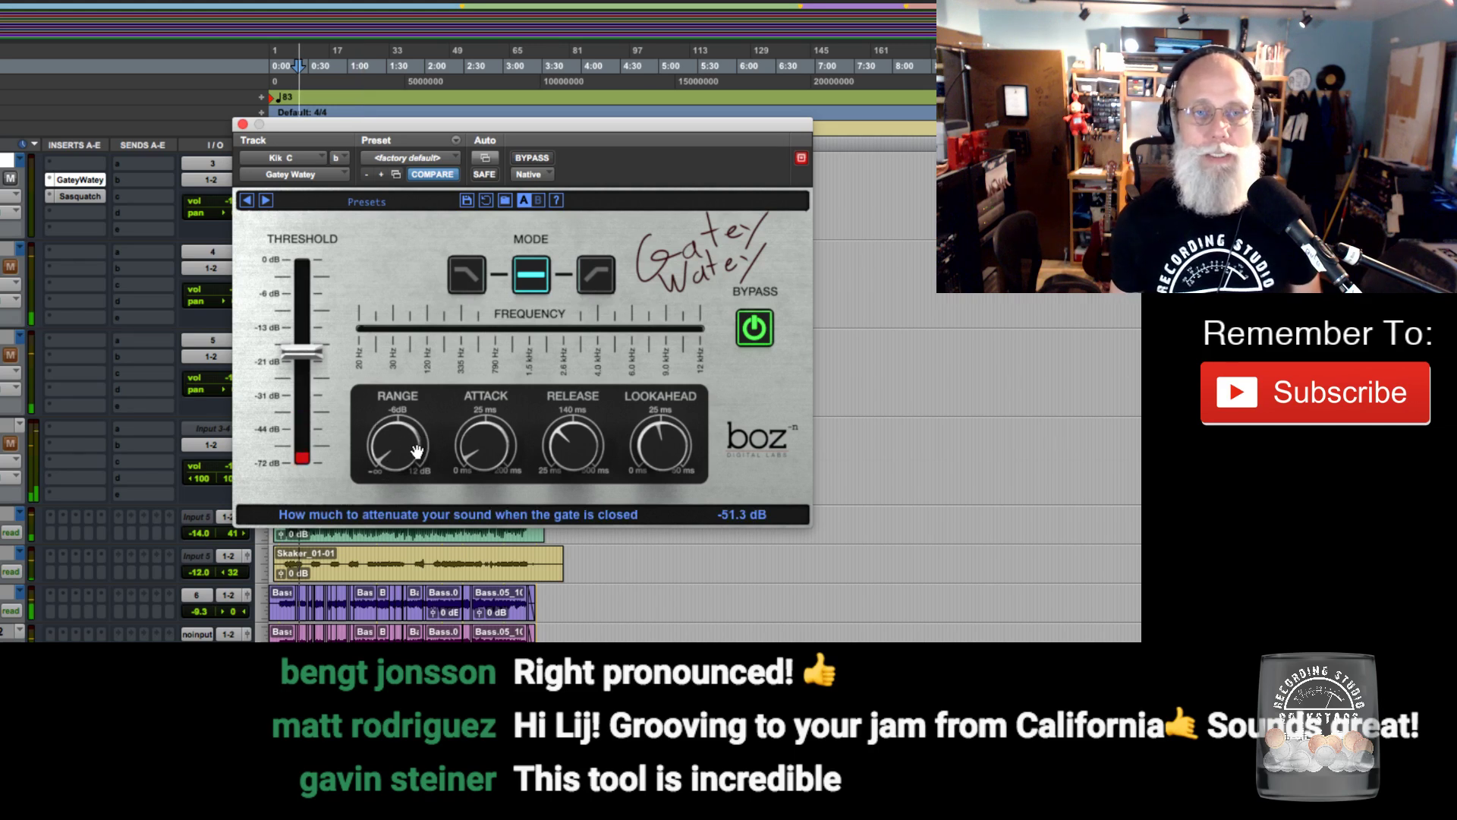
{"action": "left_click_drag", "start_coordinate": [416, 452], "coordinate": [400, 401]}
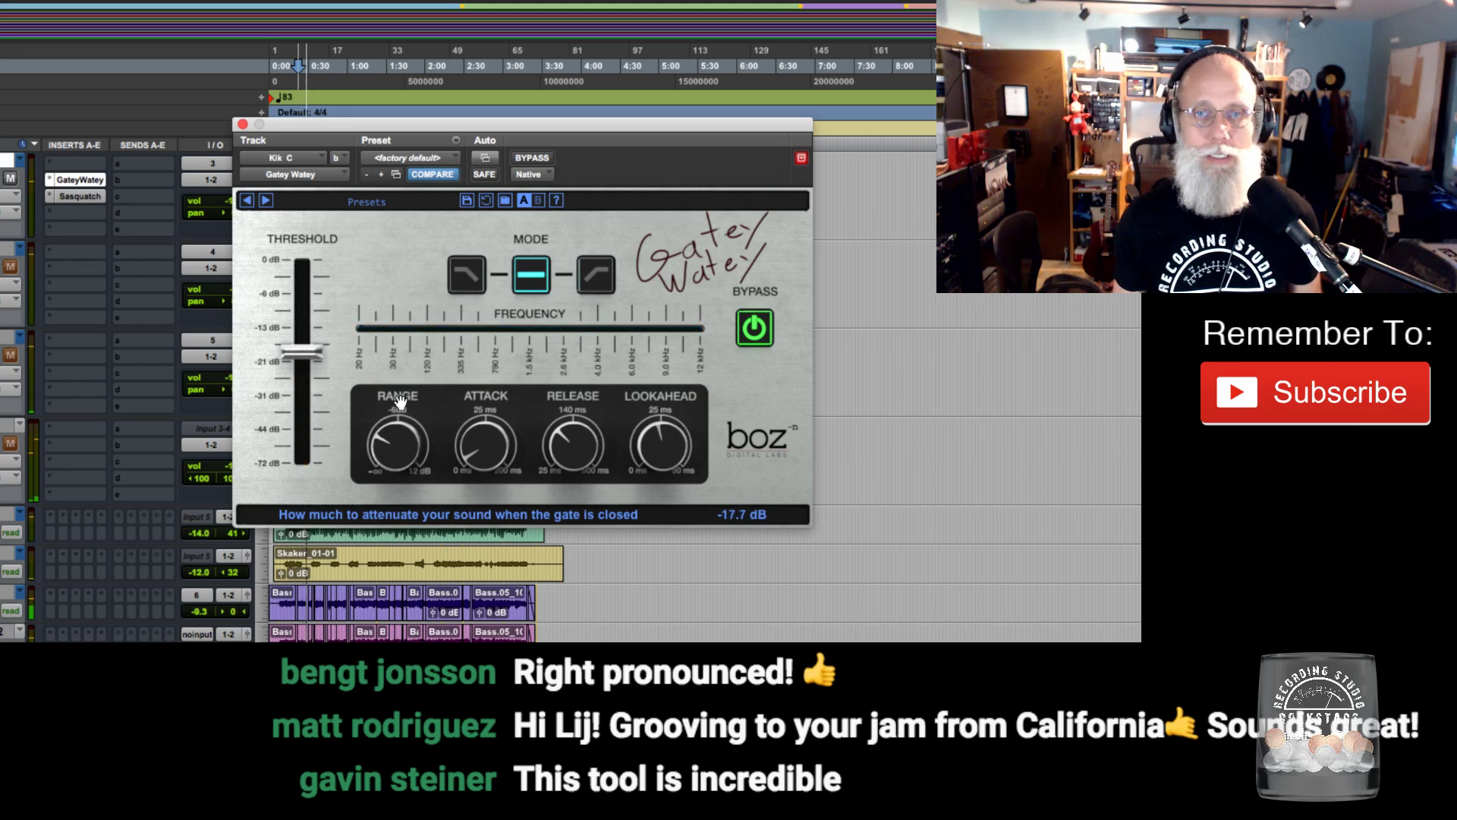
{"action": "left_click_drag", "start_coordinate": [400, 400], "coordinate": [399, 407]}
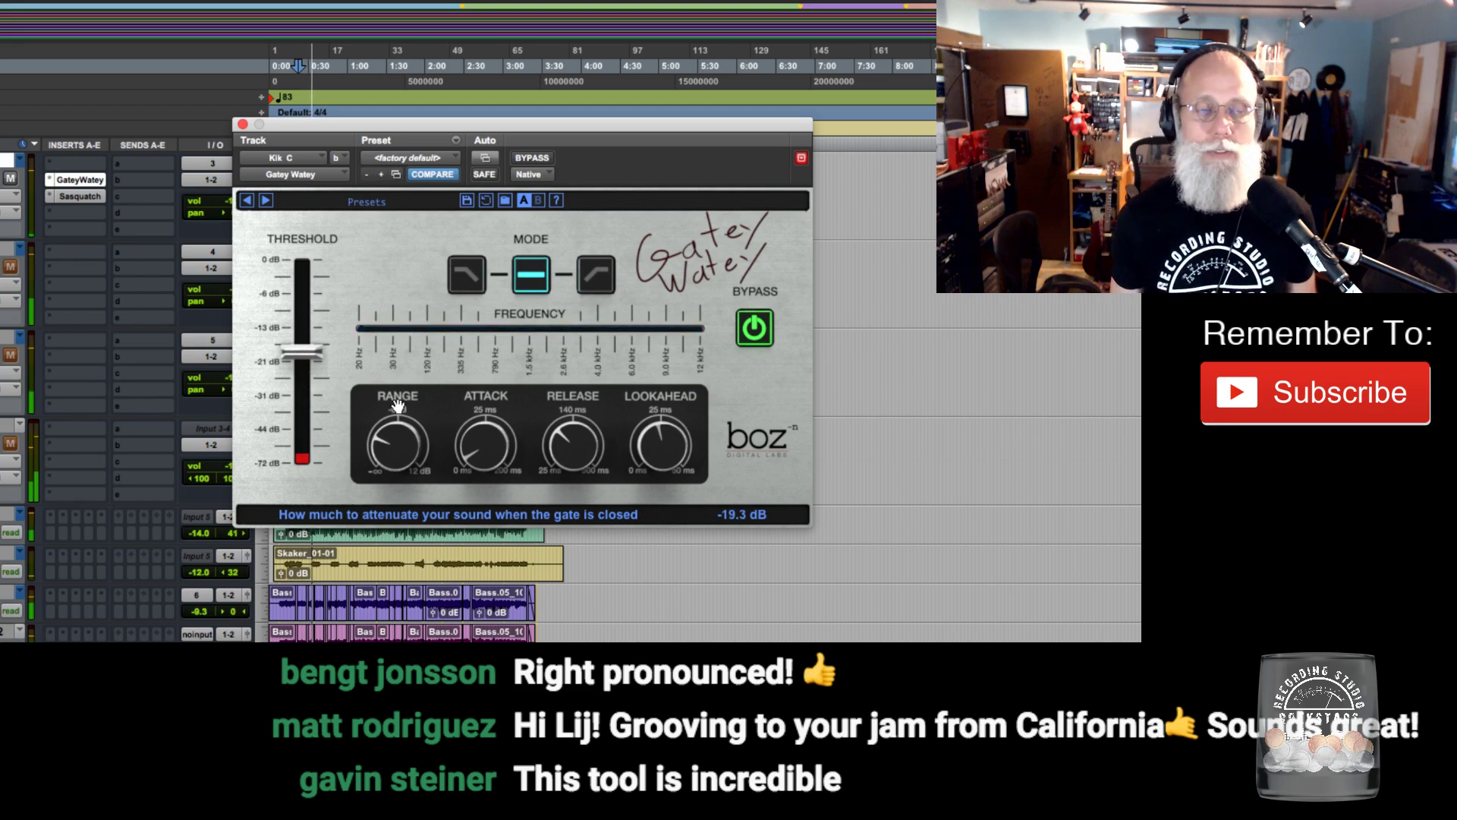
{"action": "left_click_drag", "start_coordinate": [398, 406], "coordinate": [396, 405]}
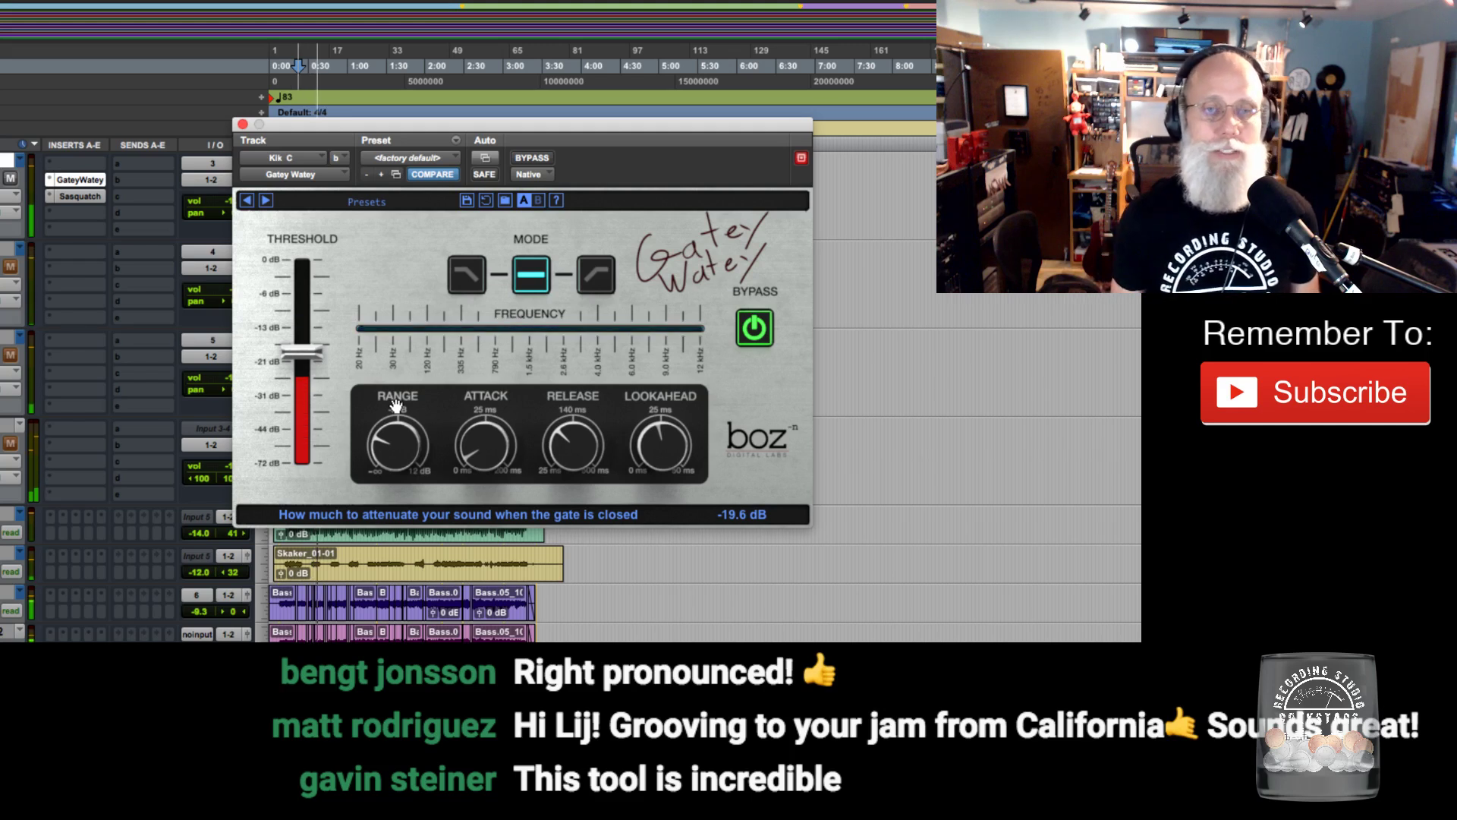
Compare the kick with Gatey Watey bypassed and active, and close the gate's window.
{"action": "left_click", "coordinate": [542, 157]}
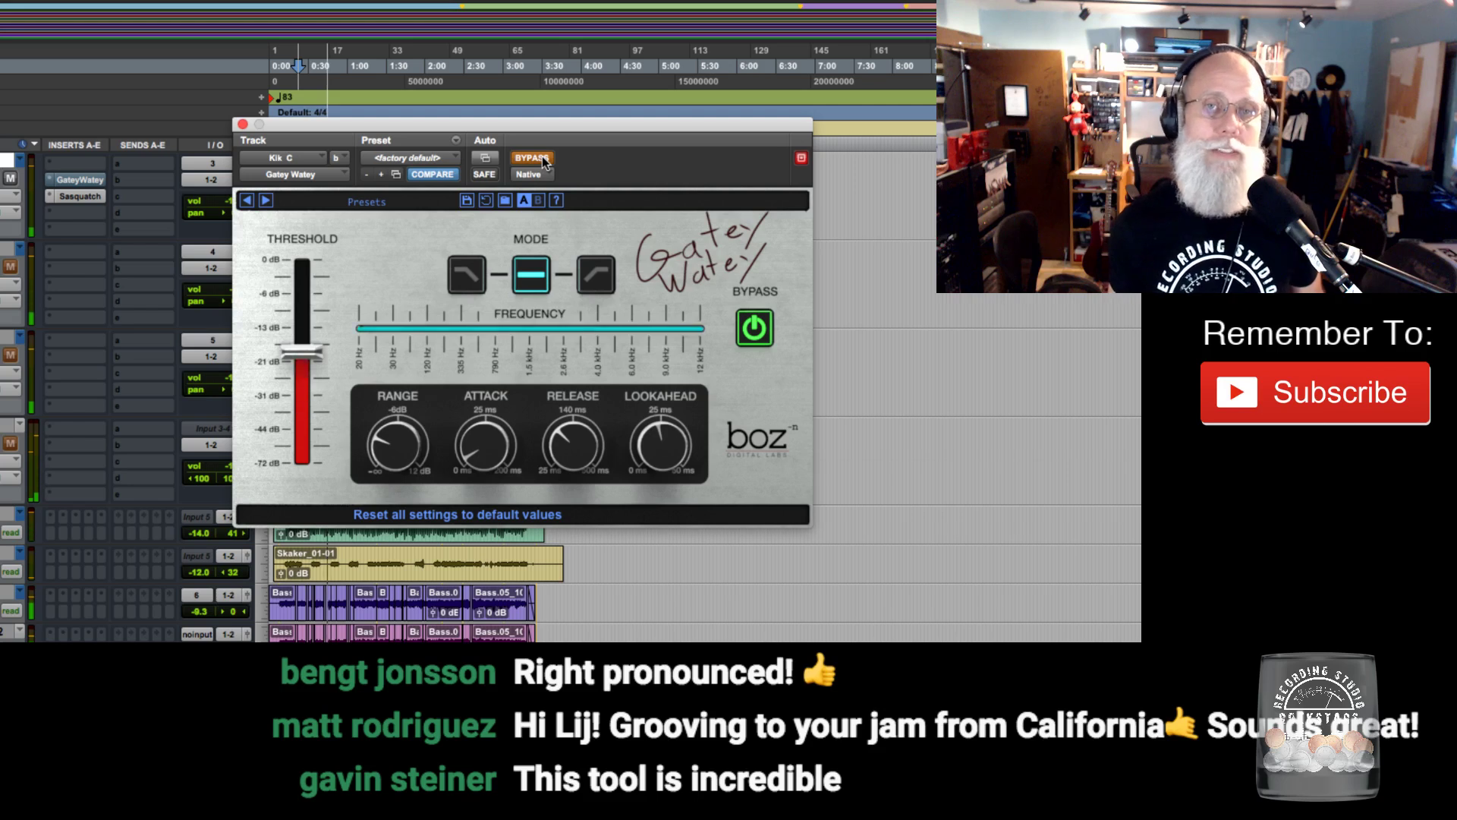
{"action": "left_click", "coordinate": [542, 156]}
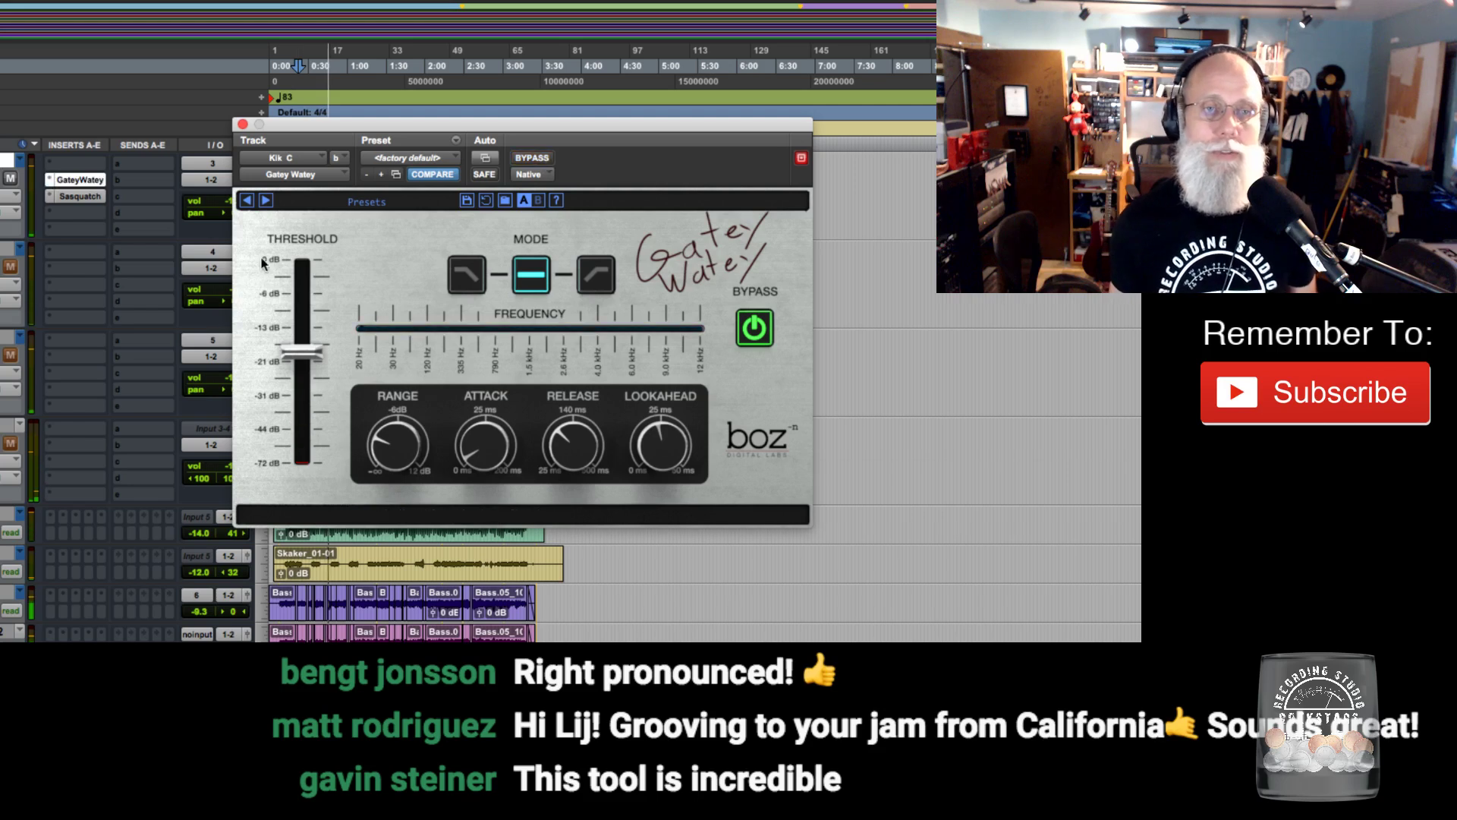
{"action": "left_click", "coordinate": [243, 124]}
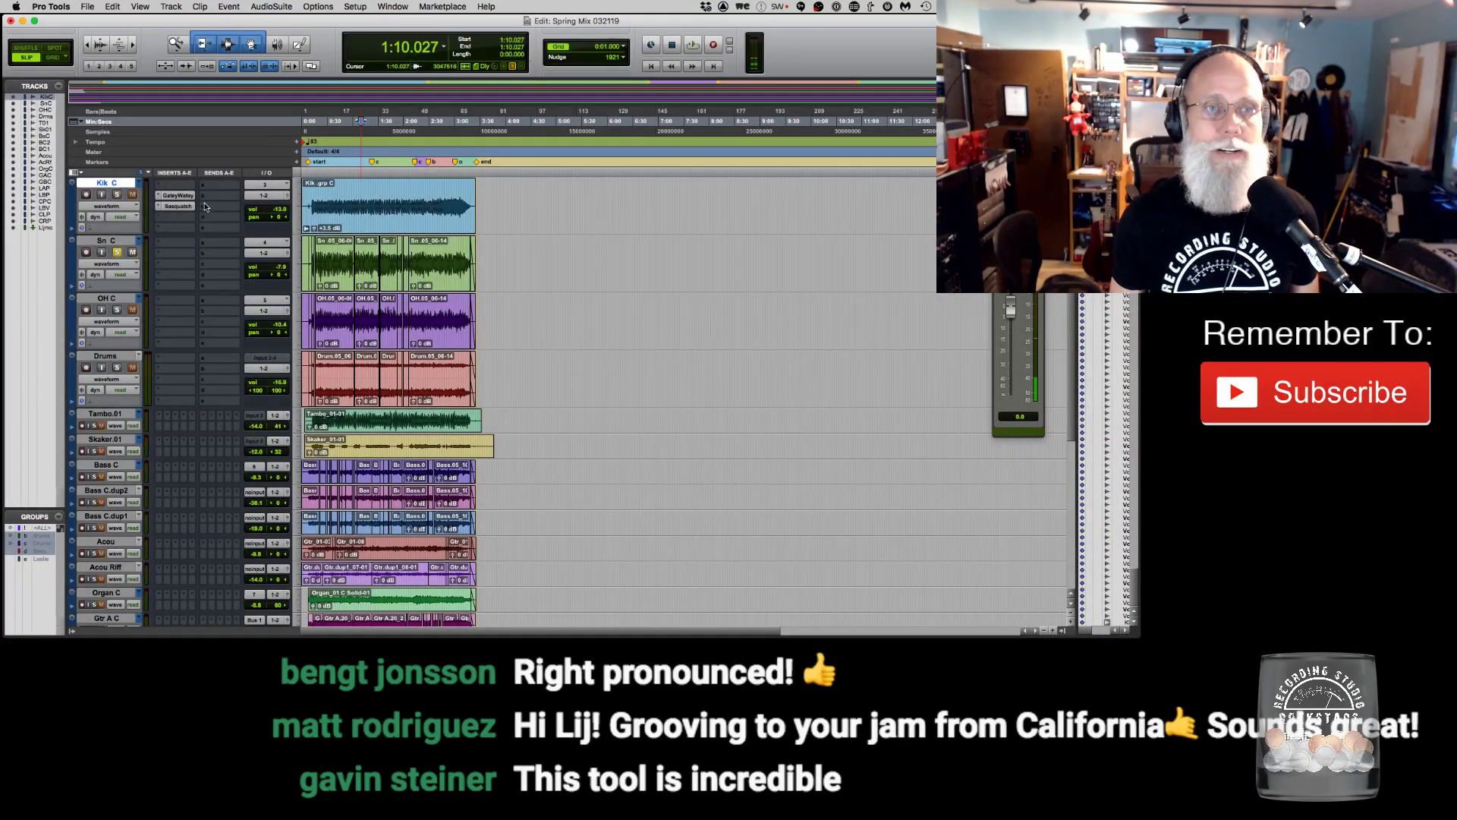
Place the playback start at 0:17.944 on the Sn C track and play the soloed snare.
{"action": "left_click", "coordinate": [323, 253]}
{"action": "key", "text": "t"}
{"action": "key", "text": "t"}
{"action": "key", "text": "t"}
{"action": "key", "text": "t"}
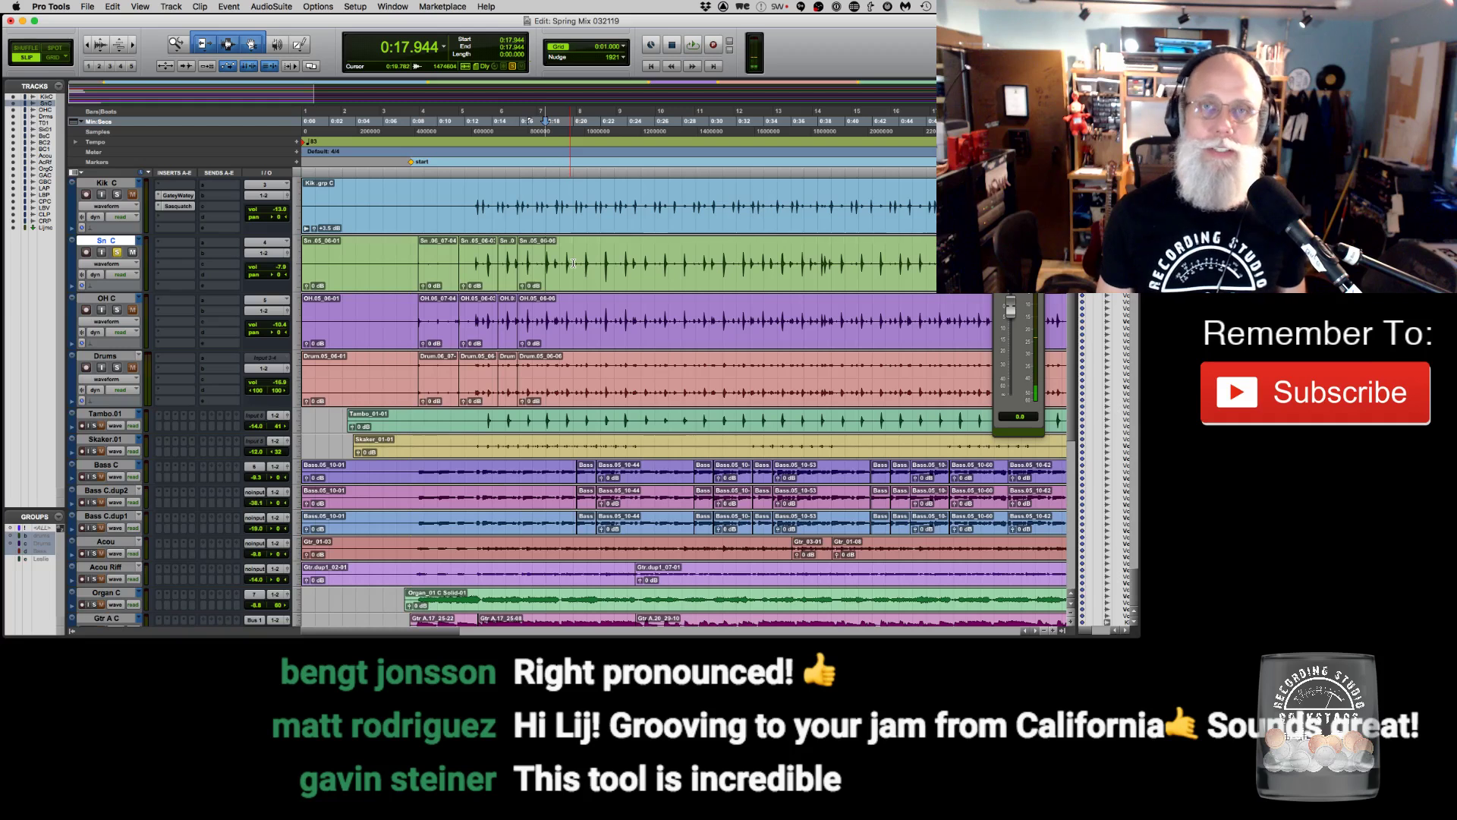
{"action": "key", "text": "space"}
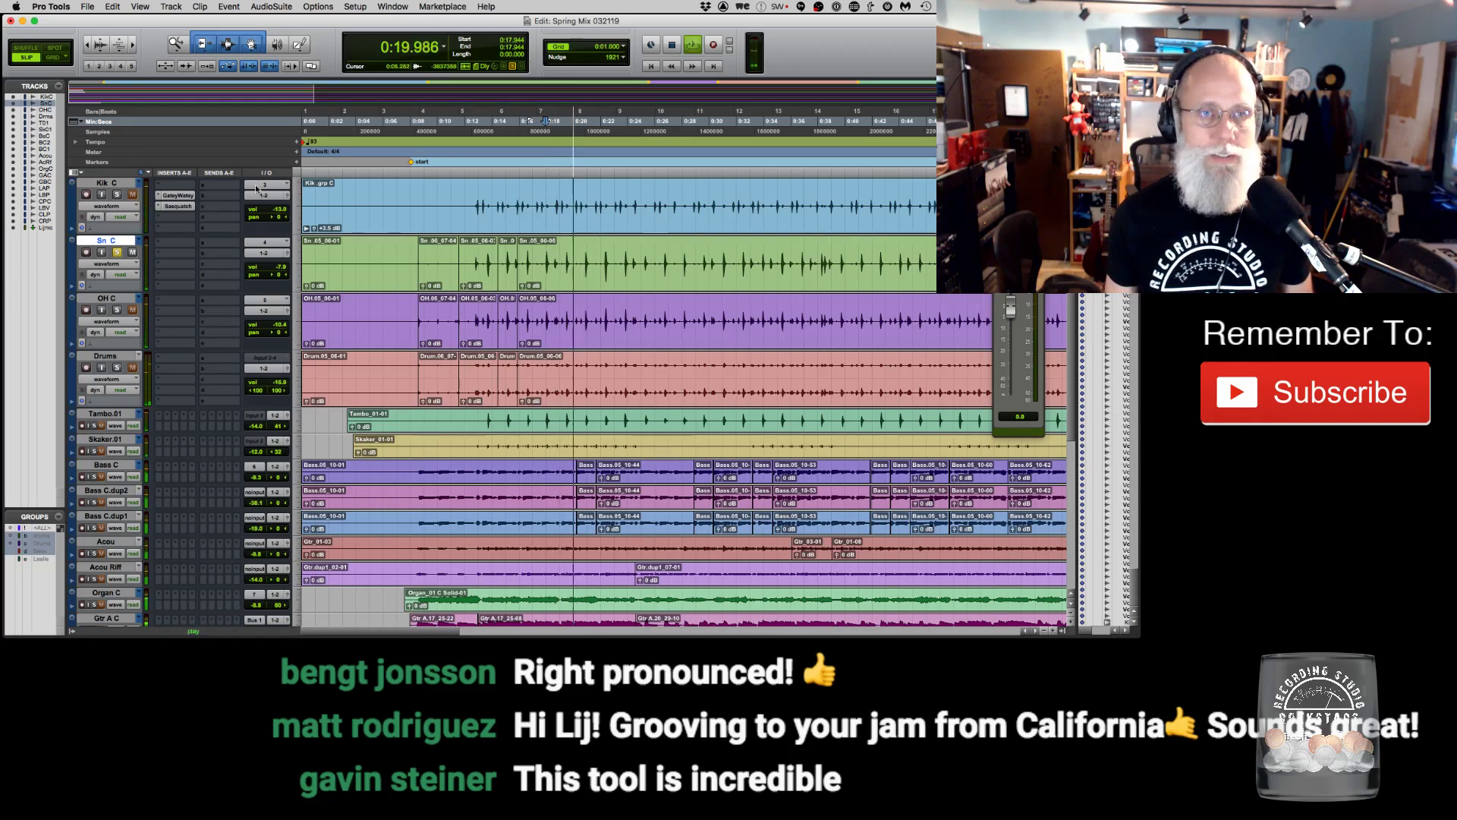
Copy Sasquatch Kick Machine onto the Sn C track, turn off its Oomph section and raise its Click level to 5.3.
{"action": "left_click_drag", "start_coordinate": [171, 267], "coordinate": [173, 265]}
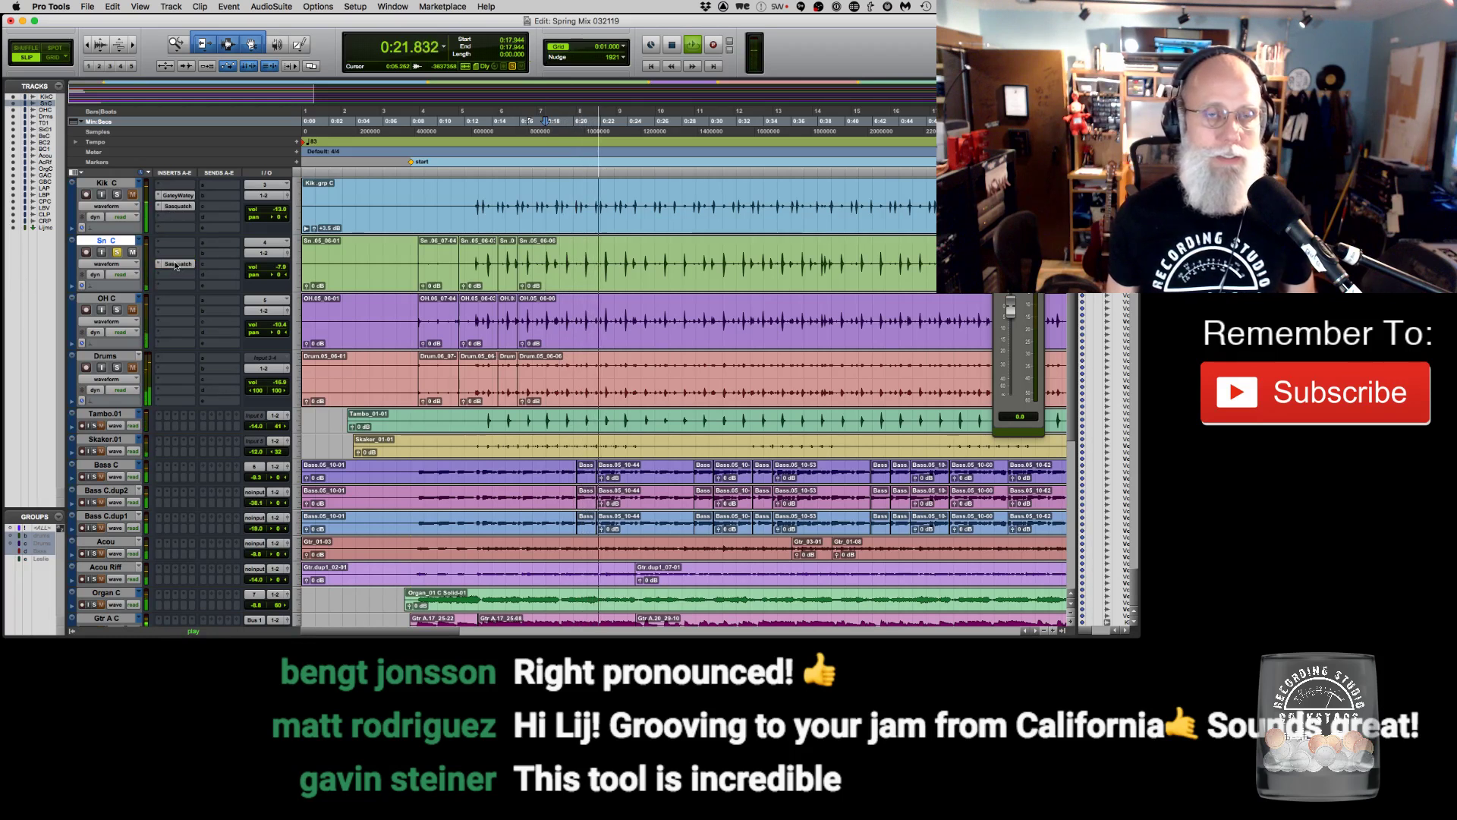
{"action": "left_click", "coordinate": [175, 263]}
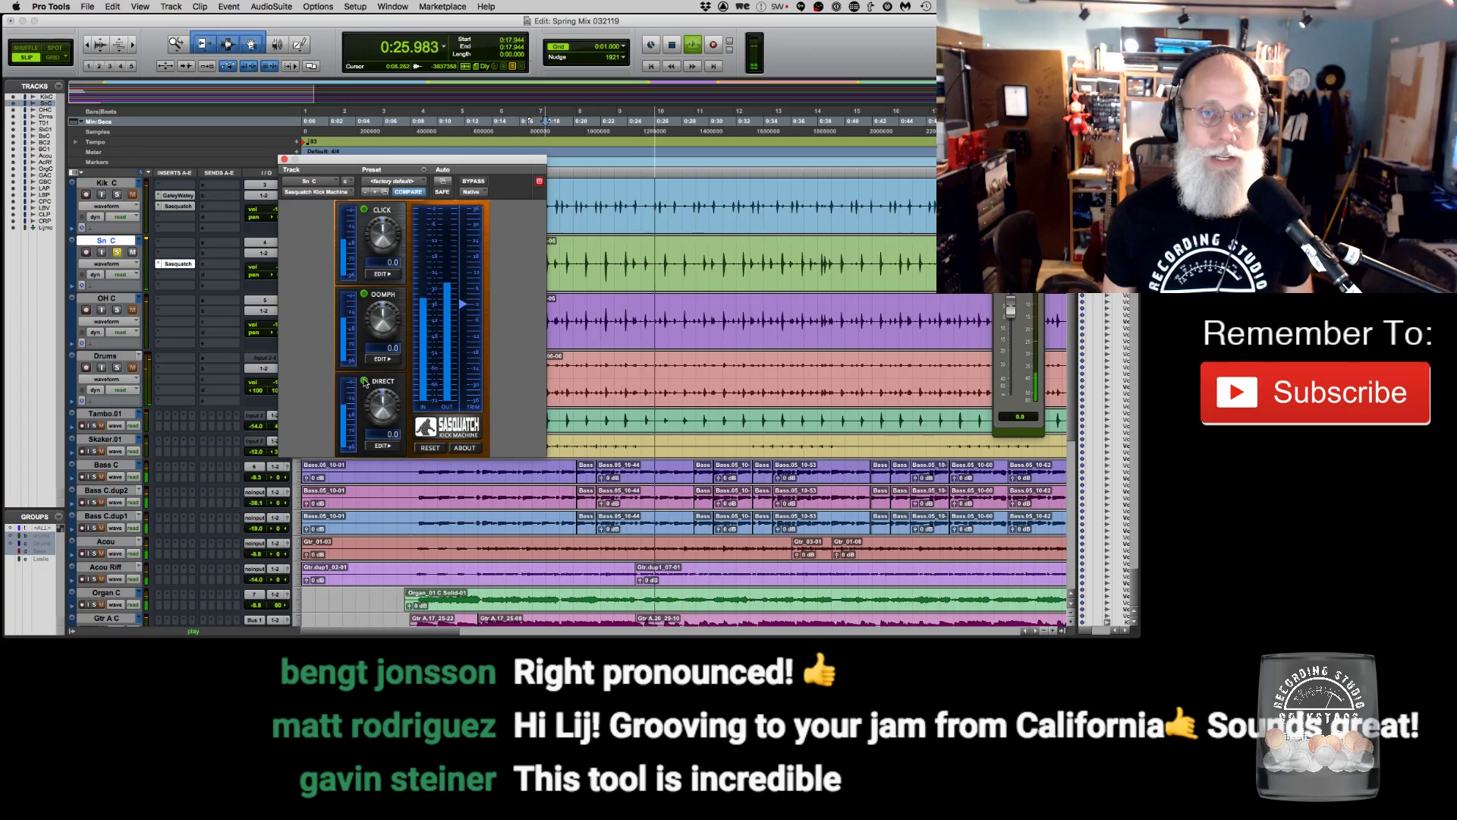
{"action": "left_click", "coordinate": [365, 296]}
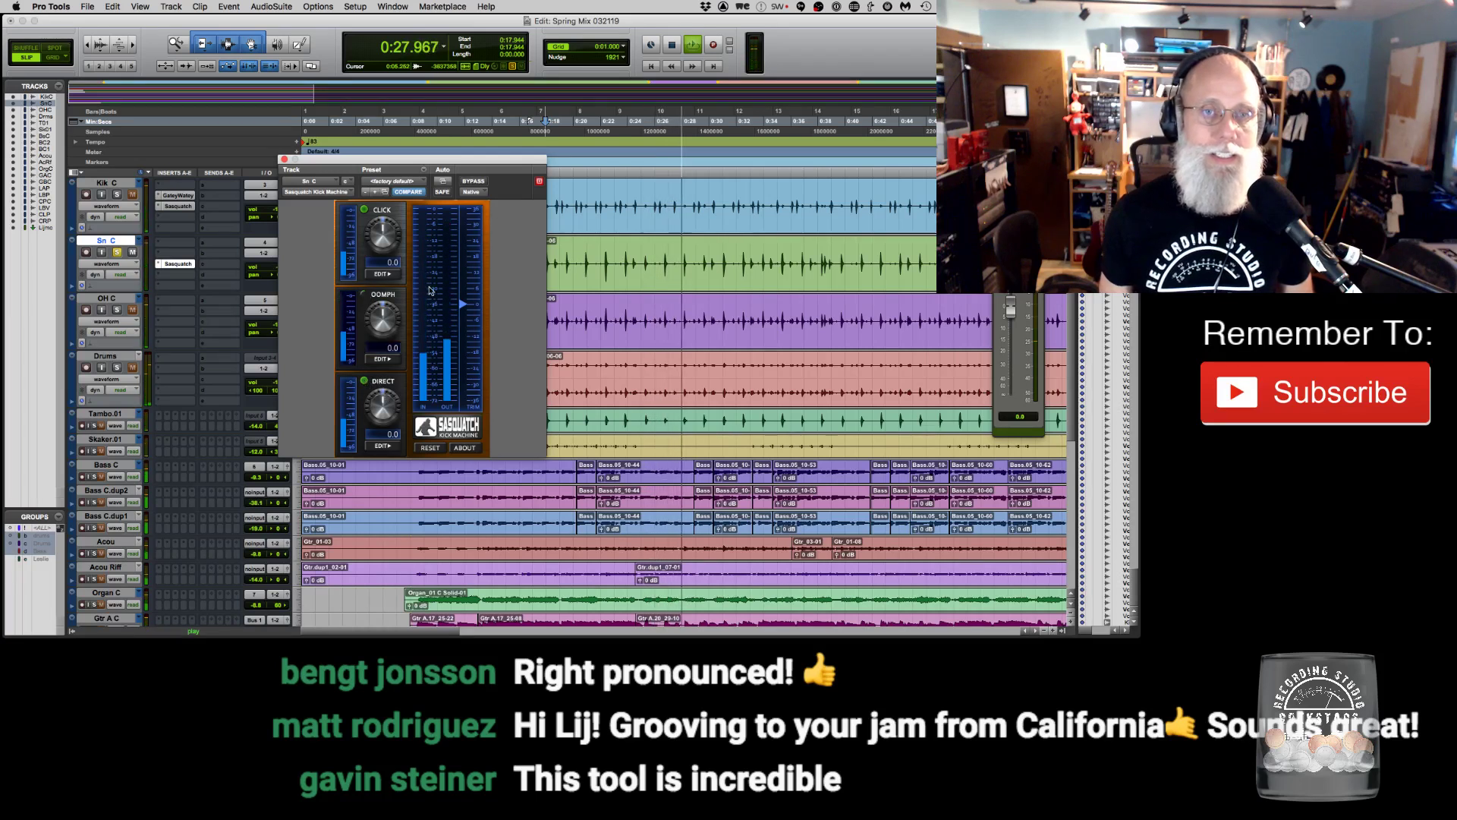
{"action": "left_click_drag", "start_coordinate": [383, 237], "coordinate": [384, 201]}
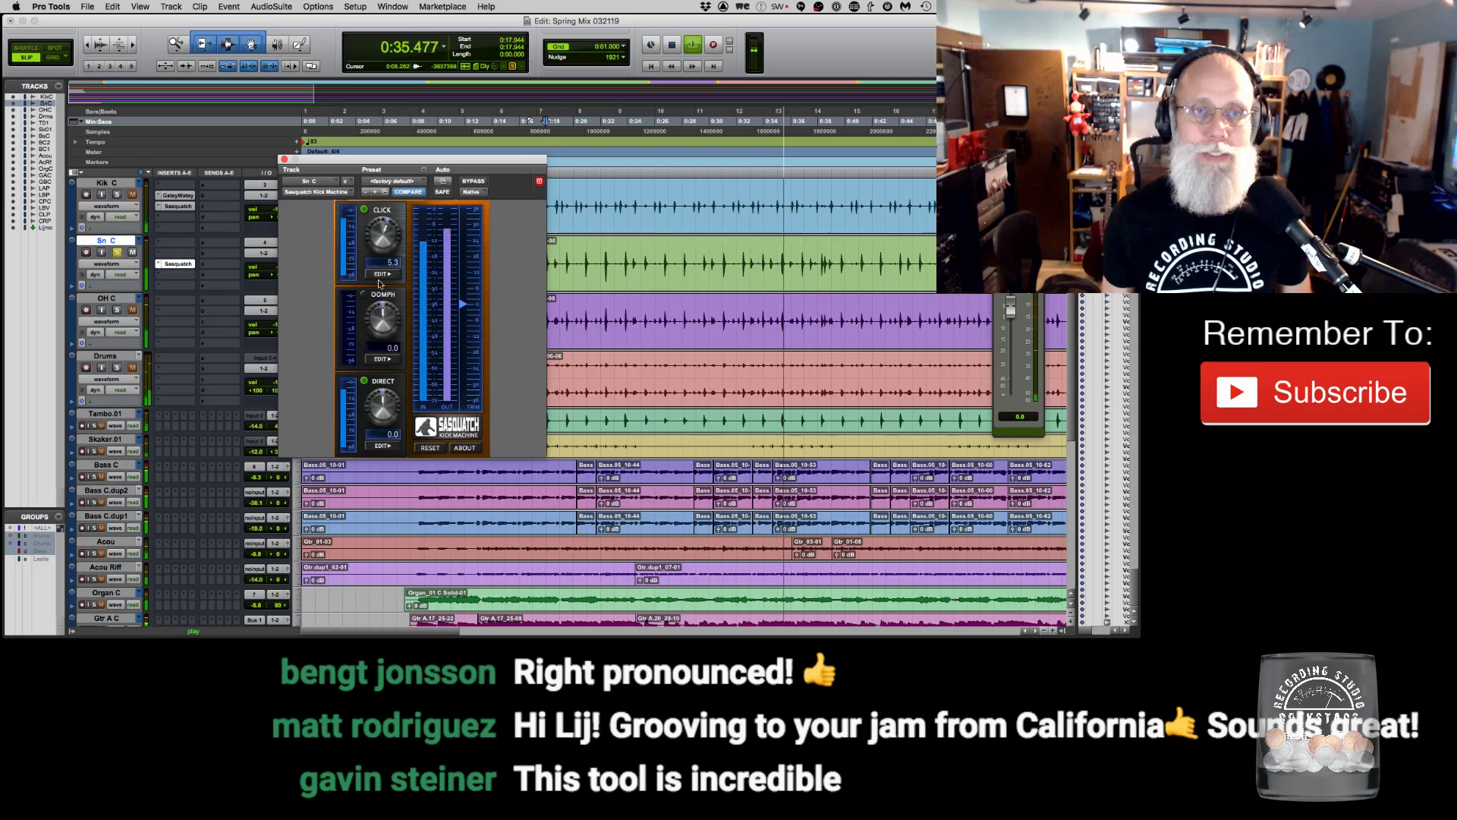
Compare the snare with Sasquatch's Click section off and on, then adjust the Click shape and set its level to 5.1.
{"action": "left_click", "coordinate": [364, 210]}
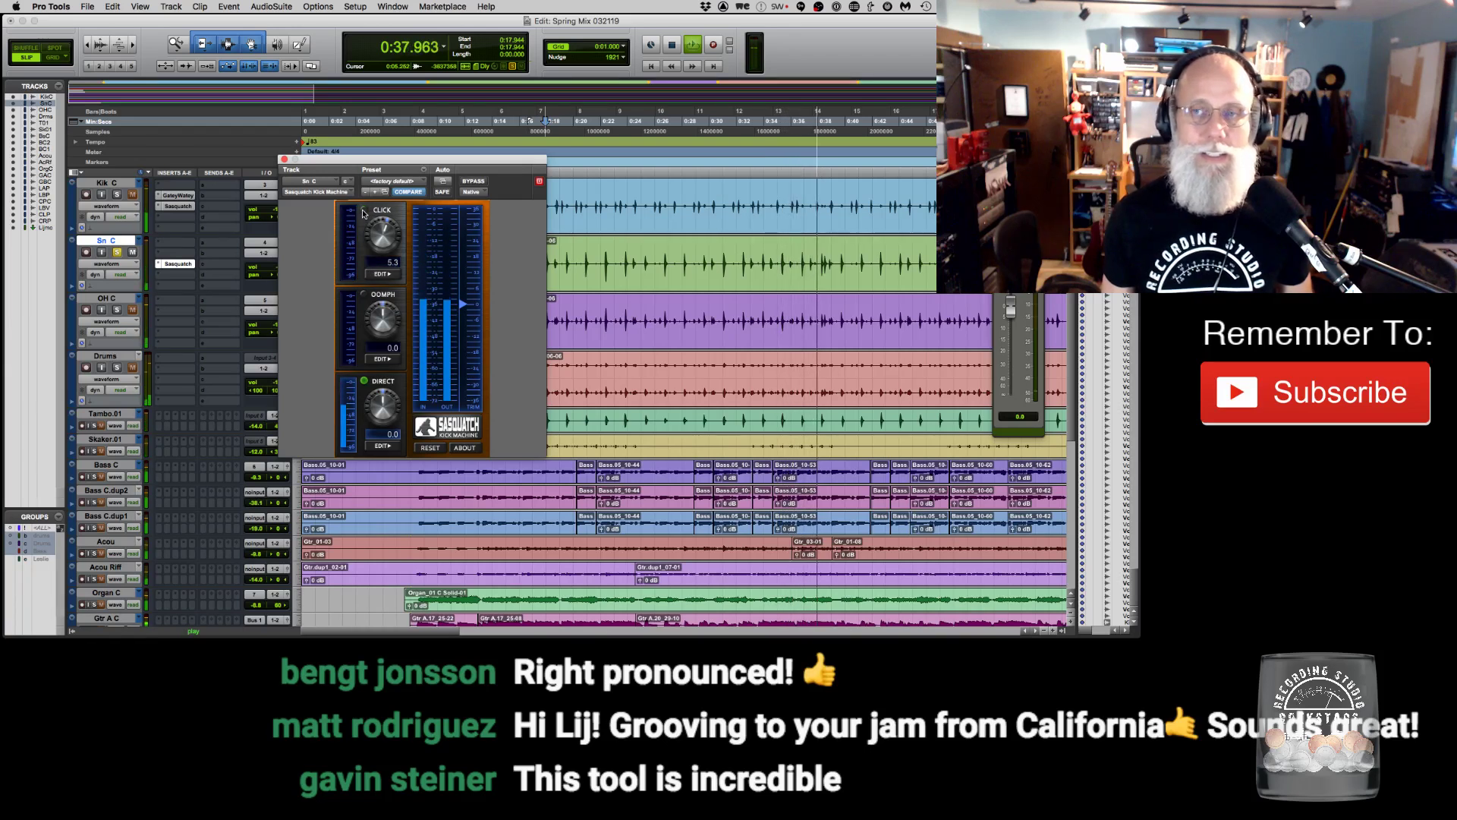
{"action": "left_click", "coordinate": [363, 211]}
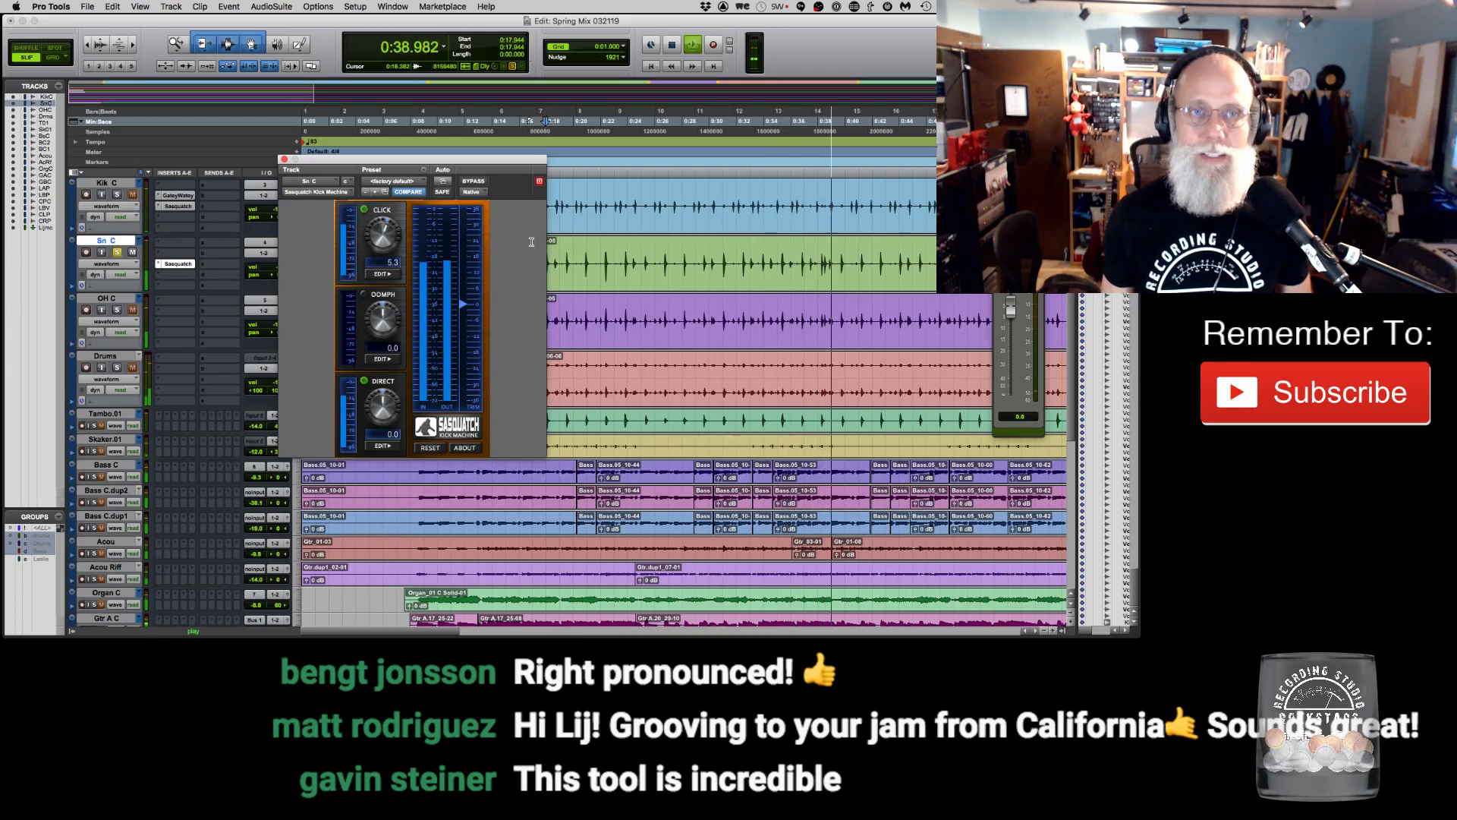
{"action": "left_click", "coordinate": [388, 275]}
{"action": "key", "text": "space"}
{"action": "key", "text": "space"}
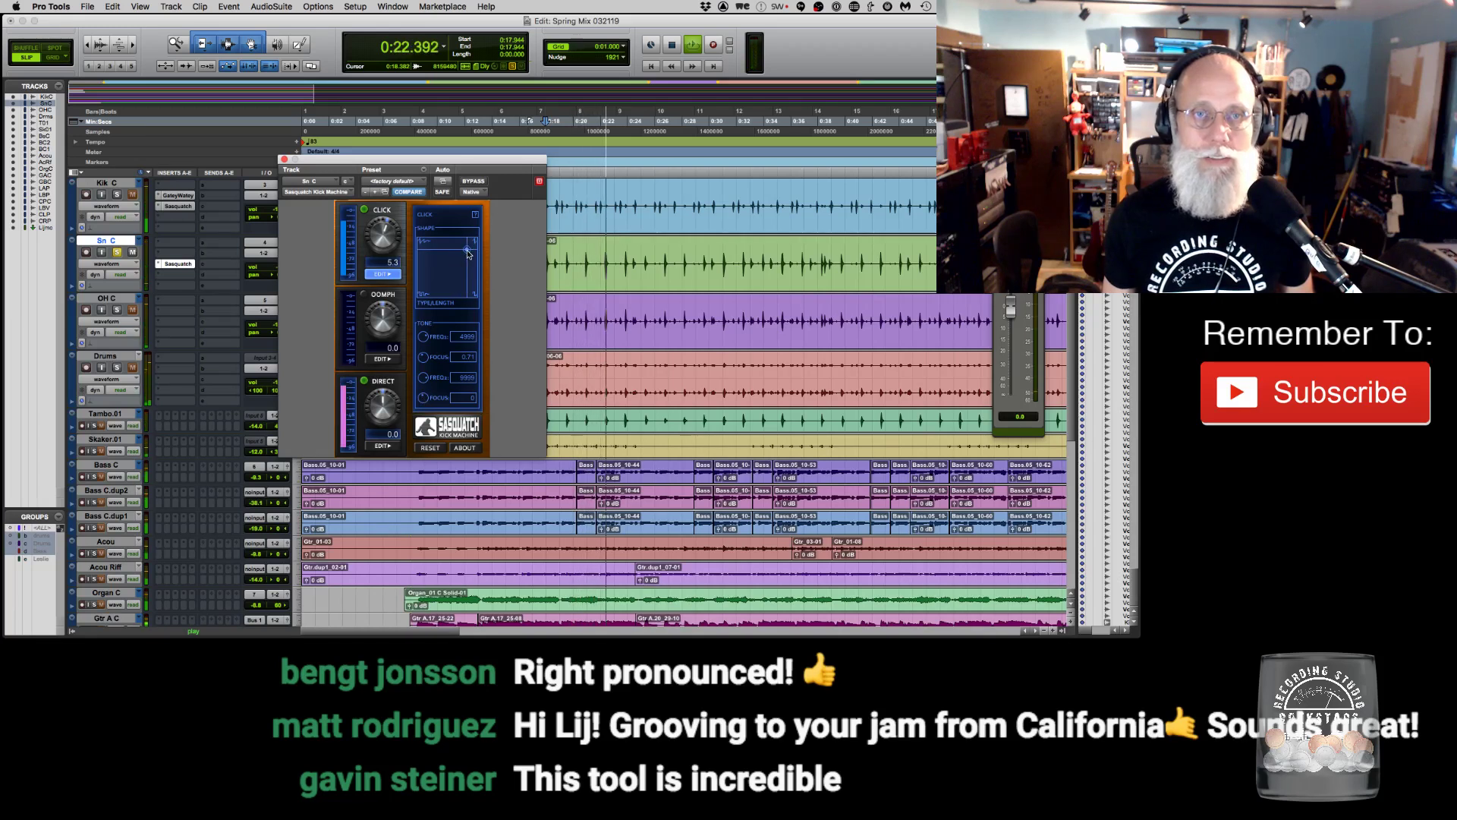
{"action": "mouse_move", "coordinate": [450, 248]}
{"action": "left_mouse_down"}
{"action": "mouse_move", "coordinate": [472, 256]}
{"action": "mouse_move", "coordinate": [448, 259]}
{"action": "left_mouse_up"}
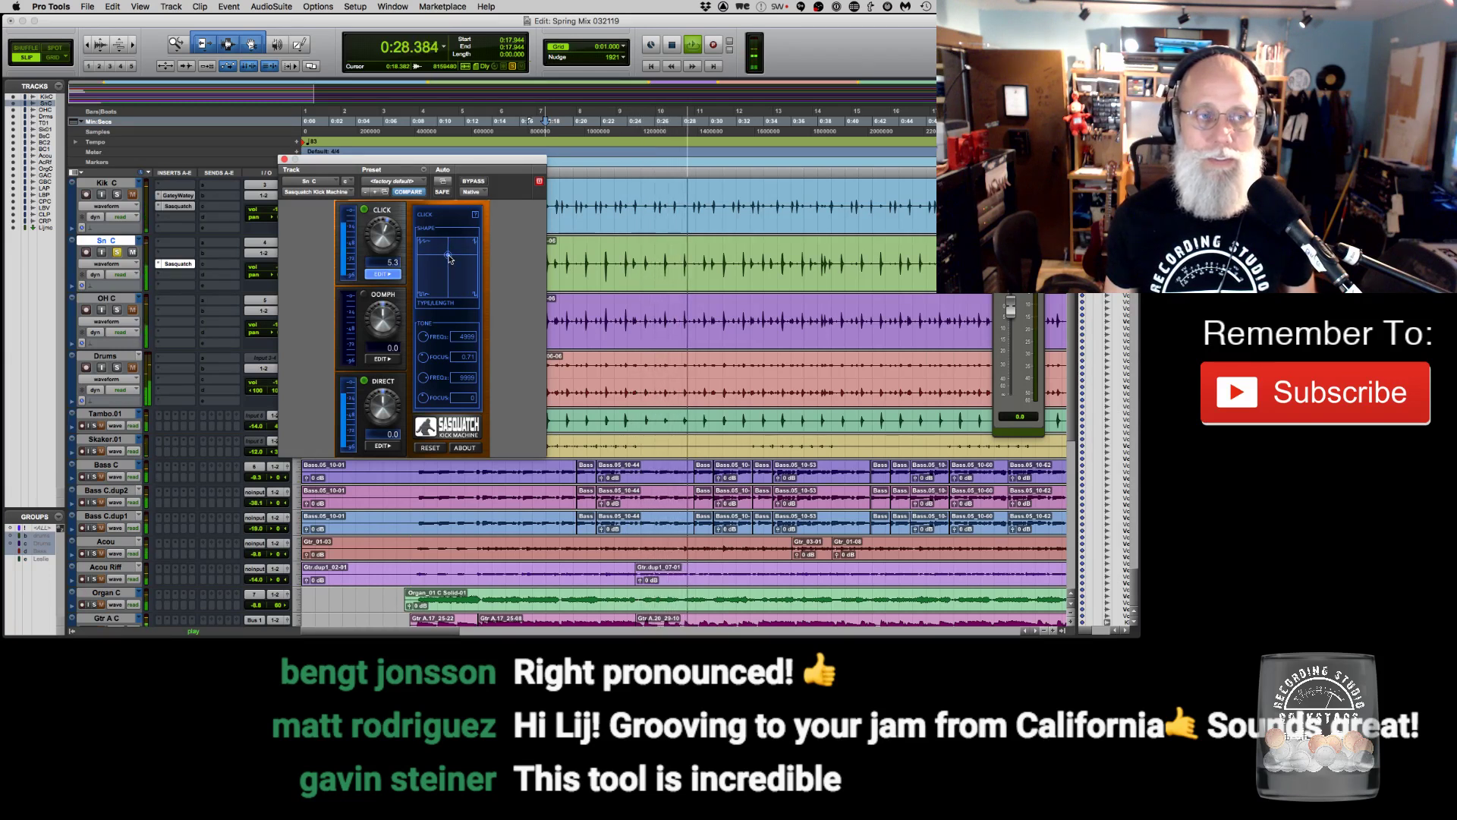
{"action": "mouse_move", "coordinate": [390, 231]}
{"action": "left_mouse_down"}
{"action": "mouse_move", "coordinate": [382, 216]}
{"action": "mouse_move", "coordinate": [379, 233]}
{"action": "left_mouse_up"}
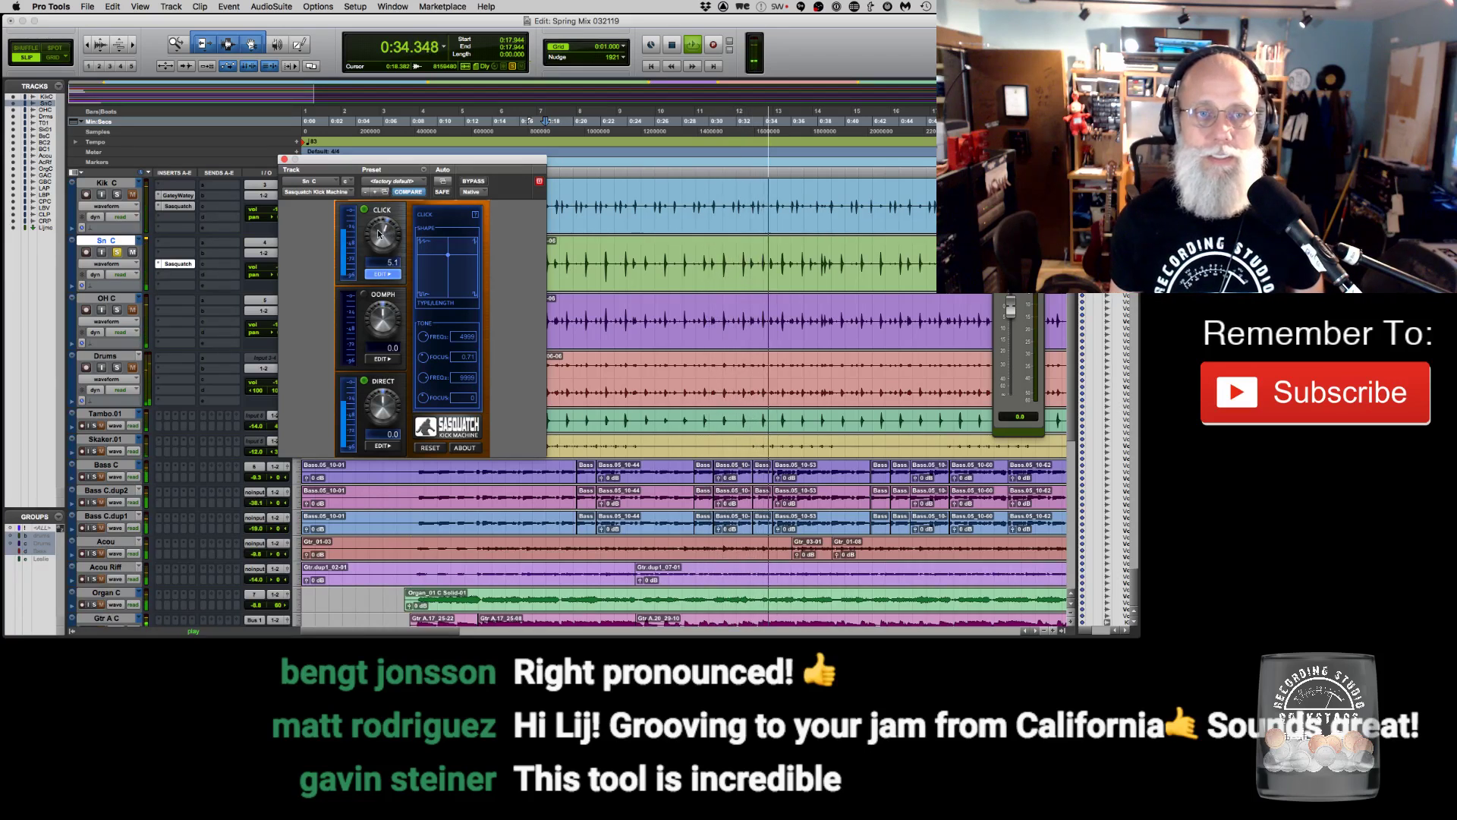
Turn on Sasquatch's Oomph section for the snare and set its decay to 0, frequency to 201.3 and level to -4.0.
{"action": "left_click", "coordinate": [380, 304]}
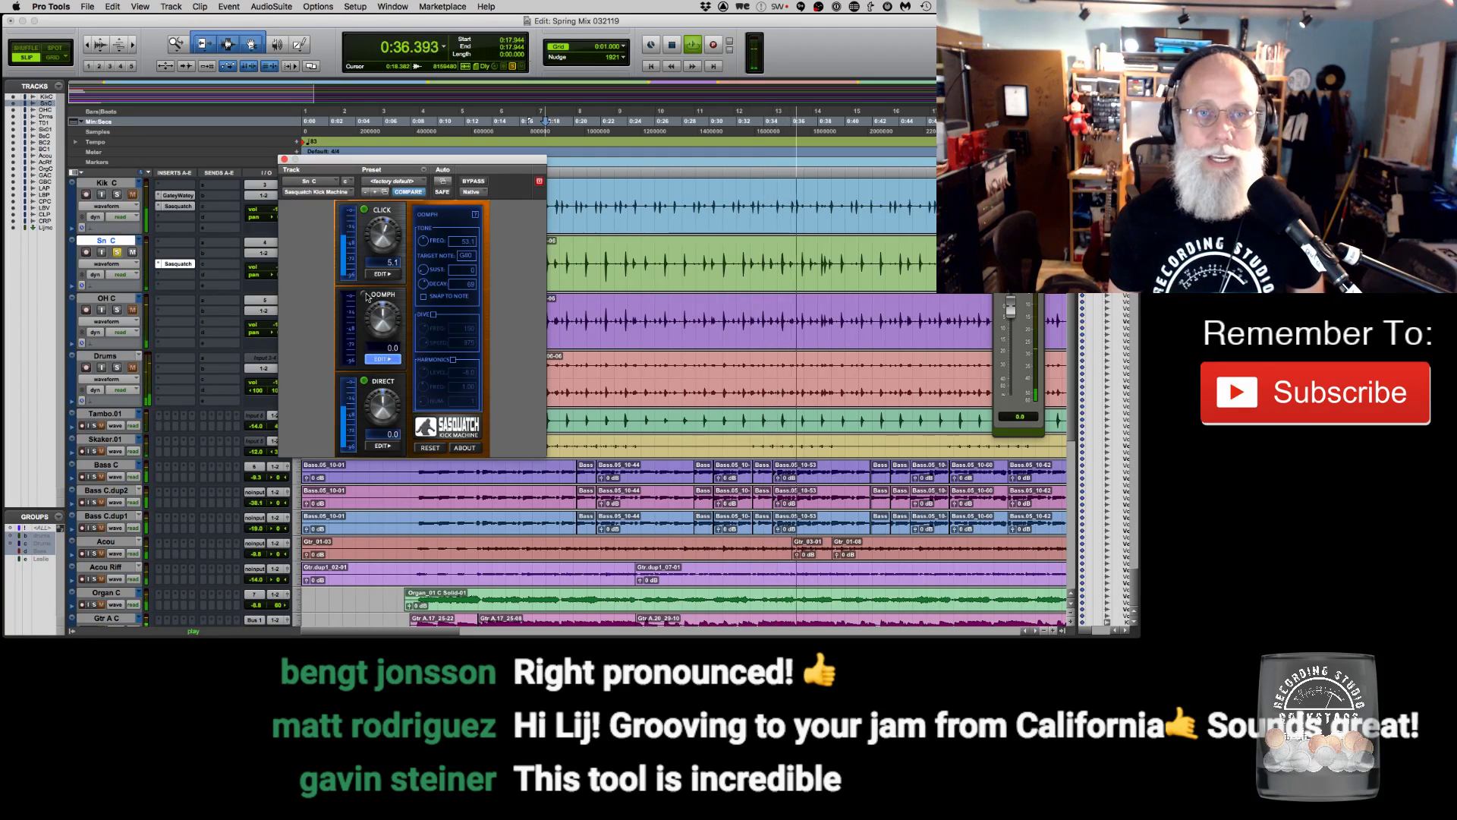
{"action": "left_click", "coordinate": [364, 295]}
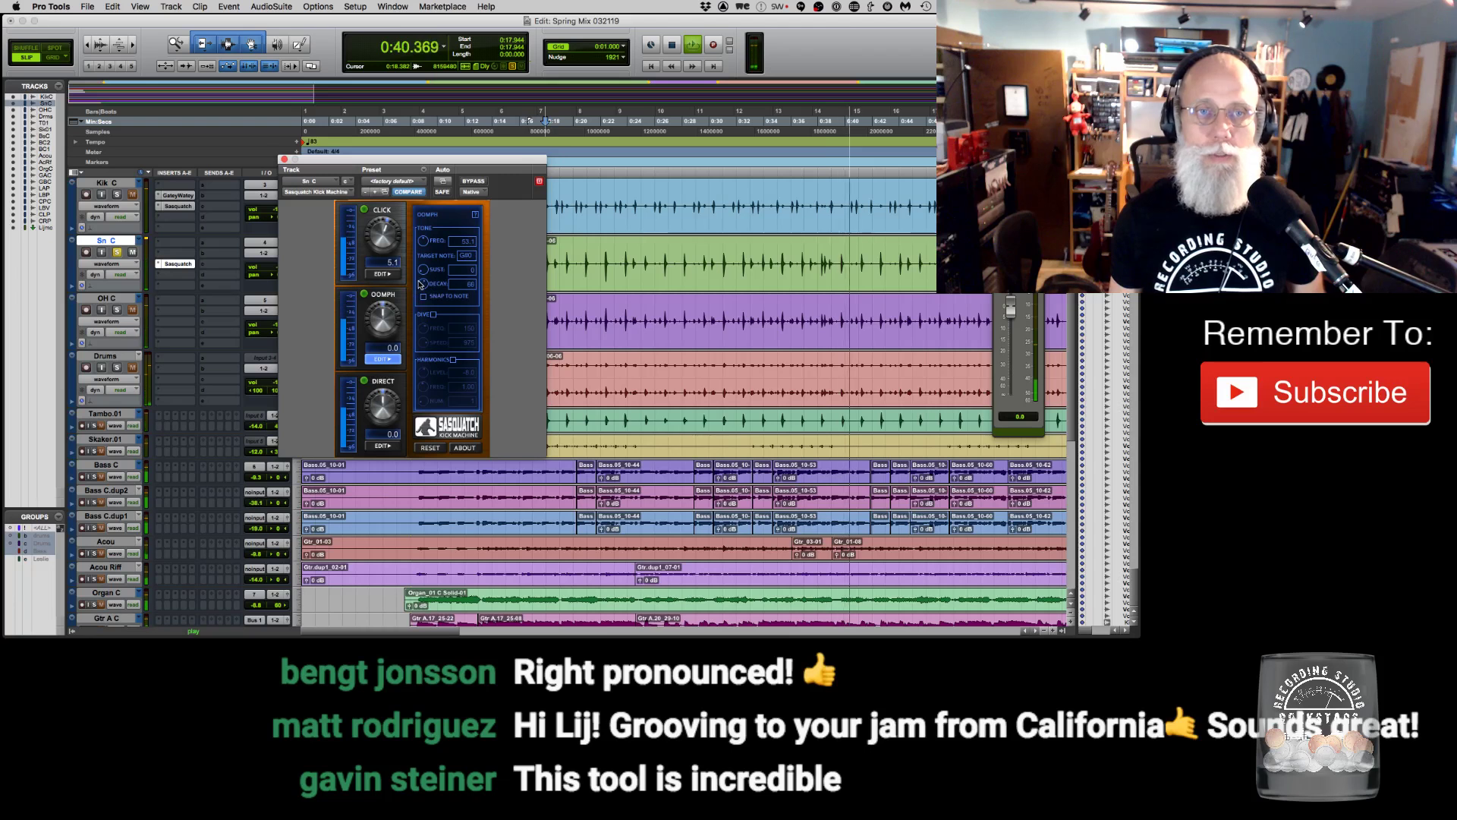
{"action": "left_click_drag", "start_coordinate": [422, 284], "coordinate": [419, 335]}
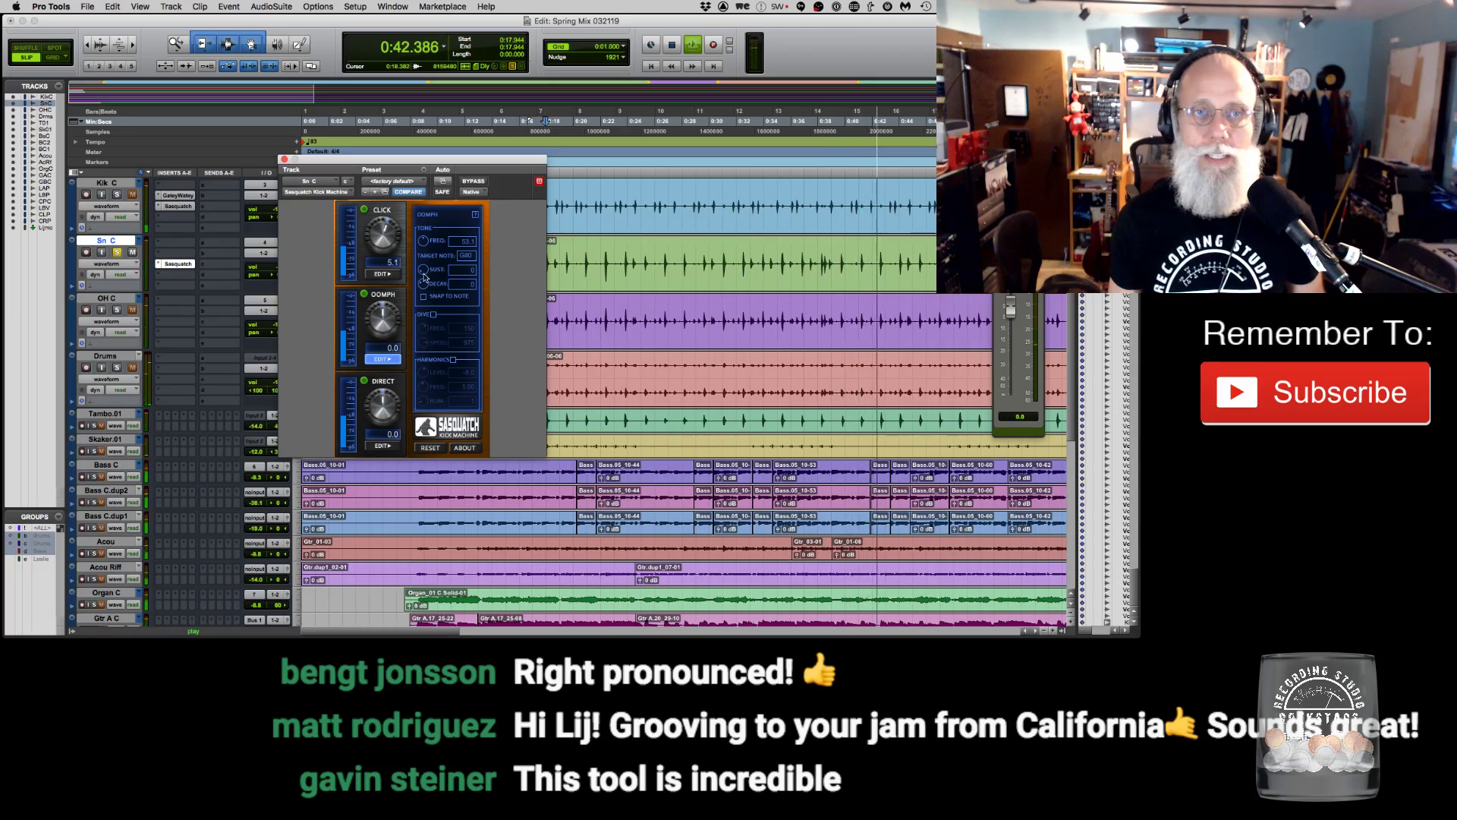
{"action": "left_click_drag", "start_coordinate": [426, 242], "coordinate": [418, 221]}
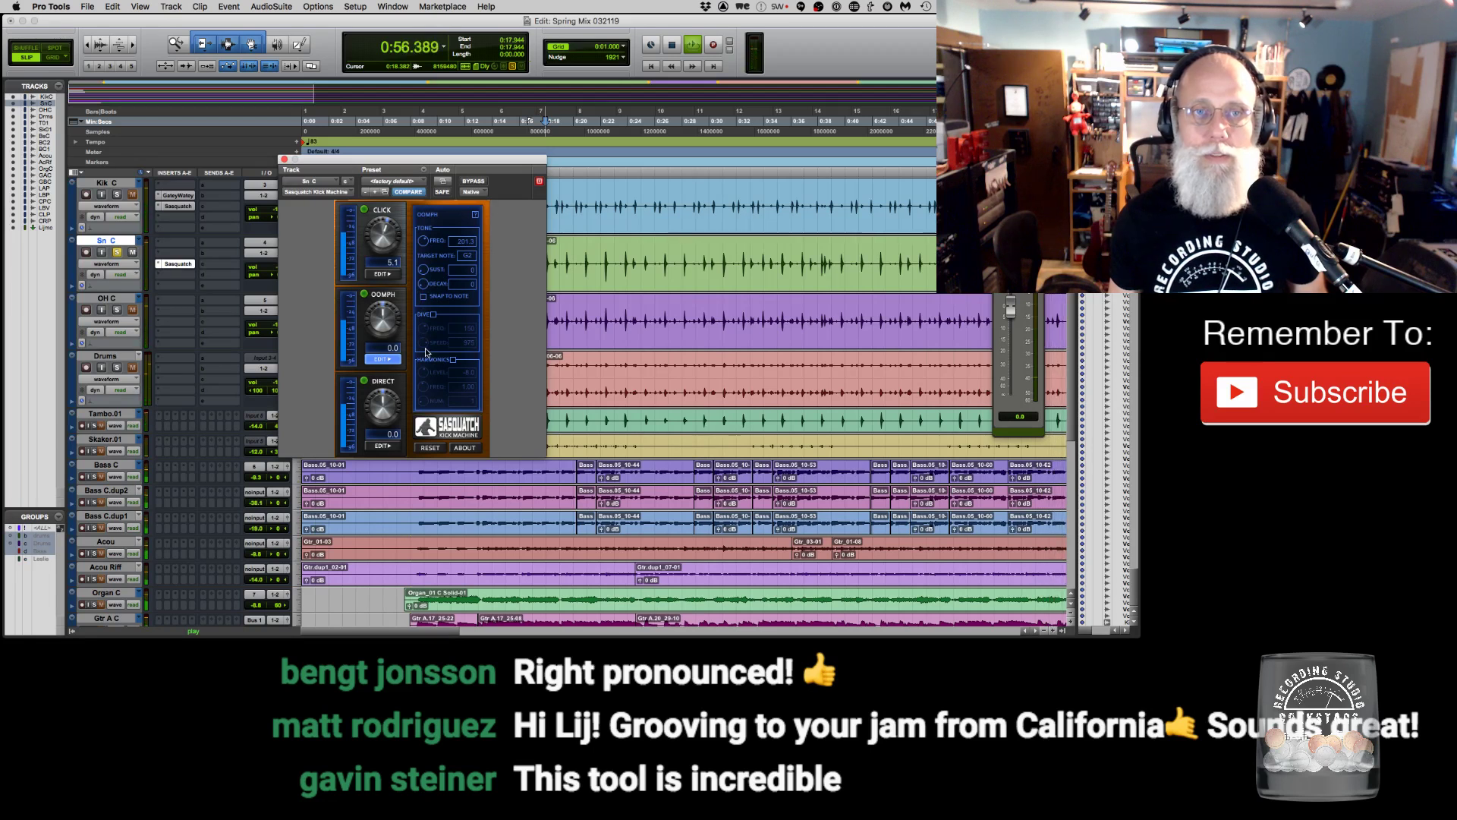
{"action": "left_click", "coordinate": [365, 294]}
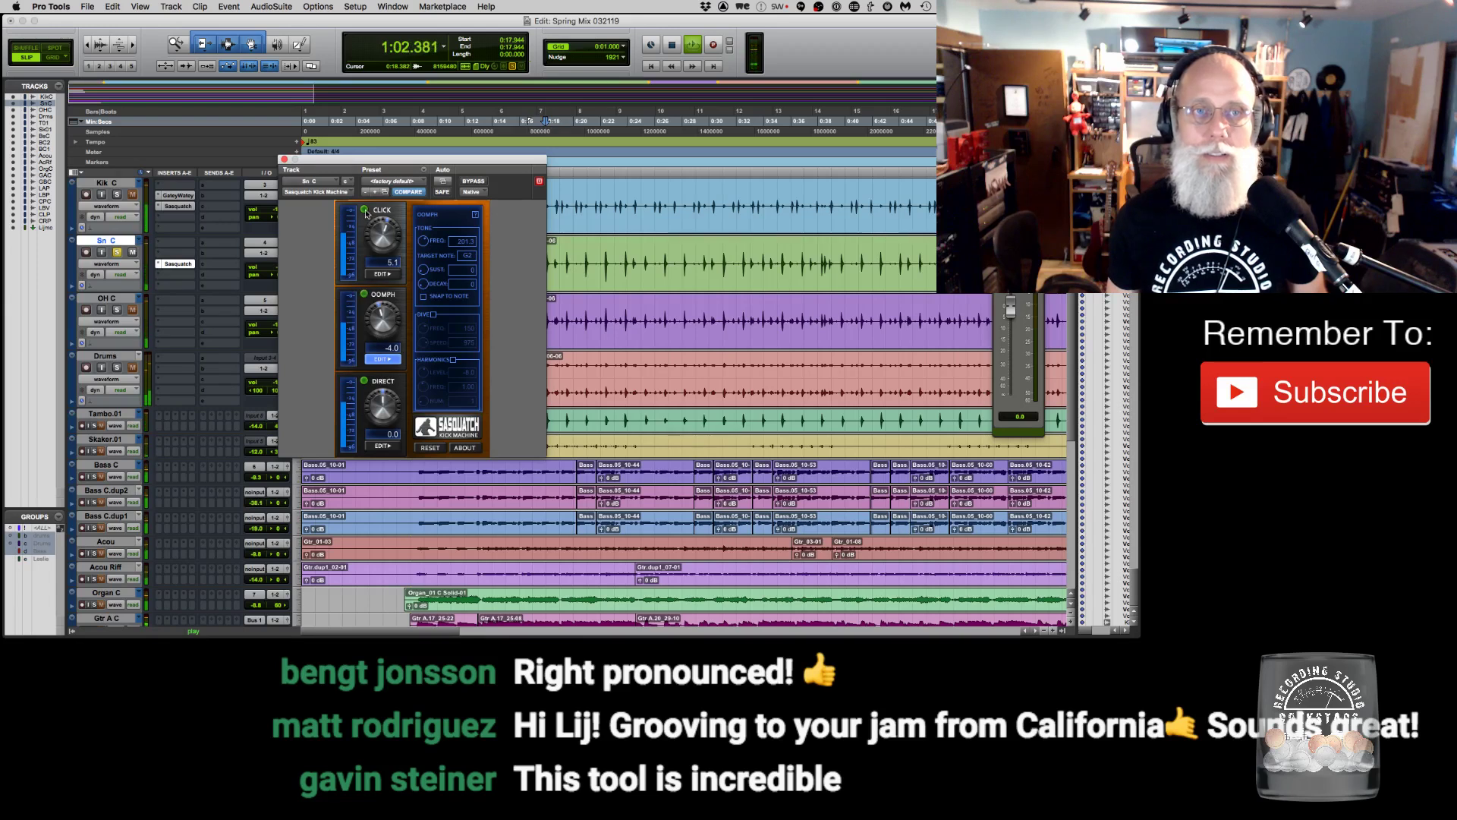
Turn off the Click section and compare the playing snare with Oomph off and on.
{"action": "left_click", "coordinate": [365, 209]}
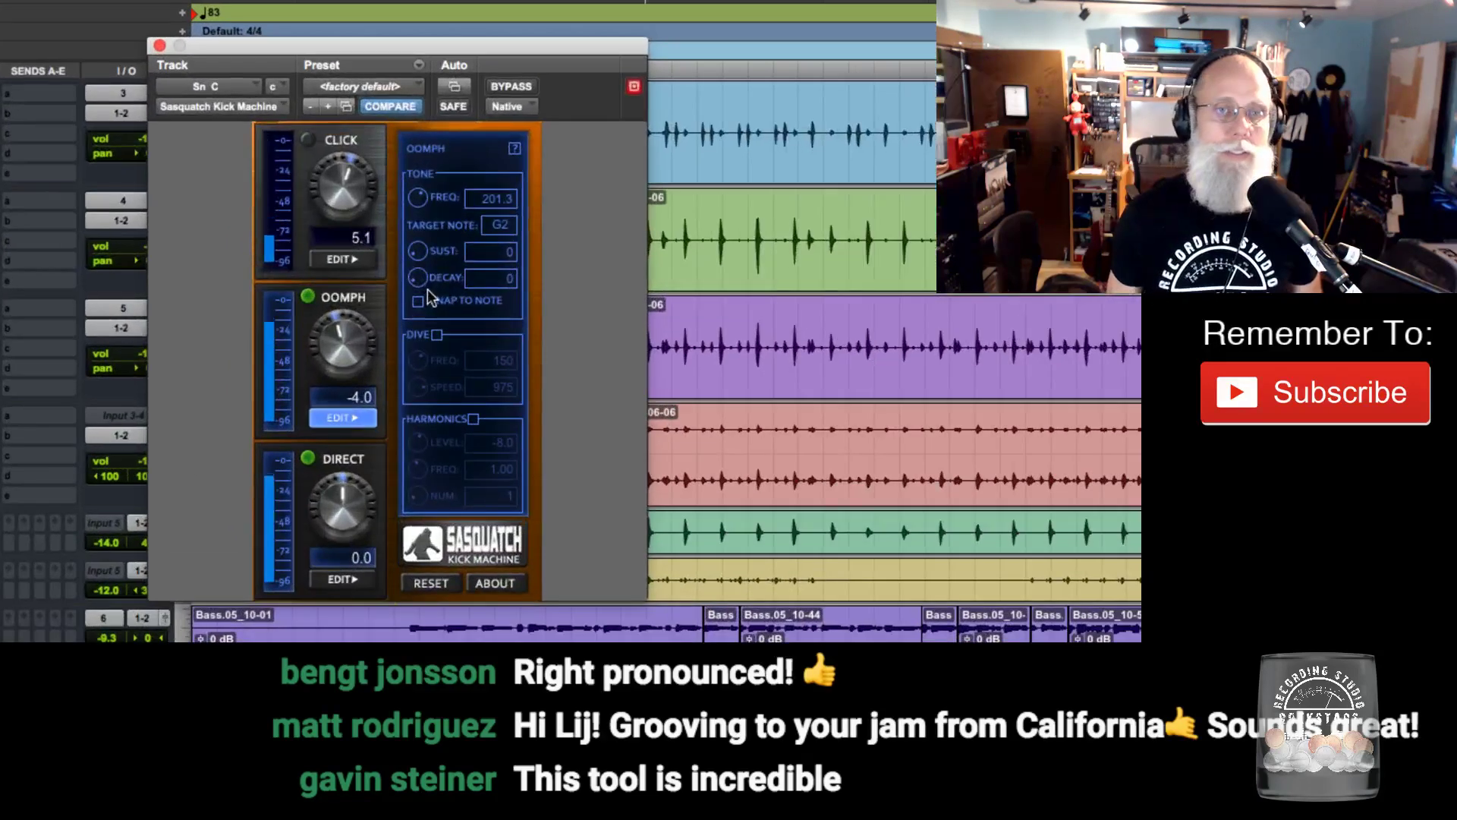
{"action": "left_click_drag", "start_coordinate": [343, 44], "coordinate": [517, 24]}
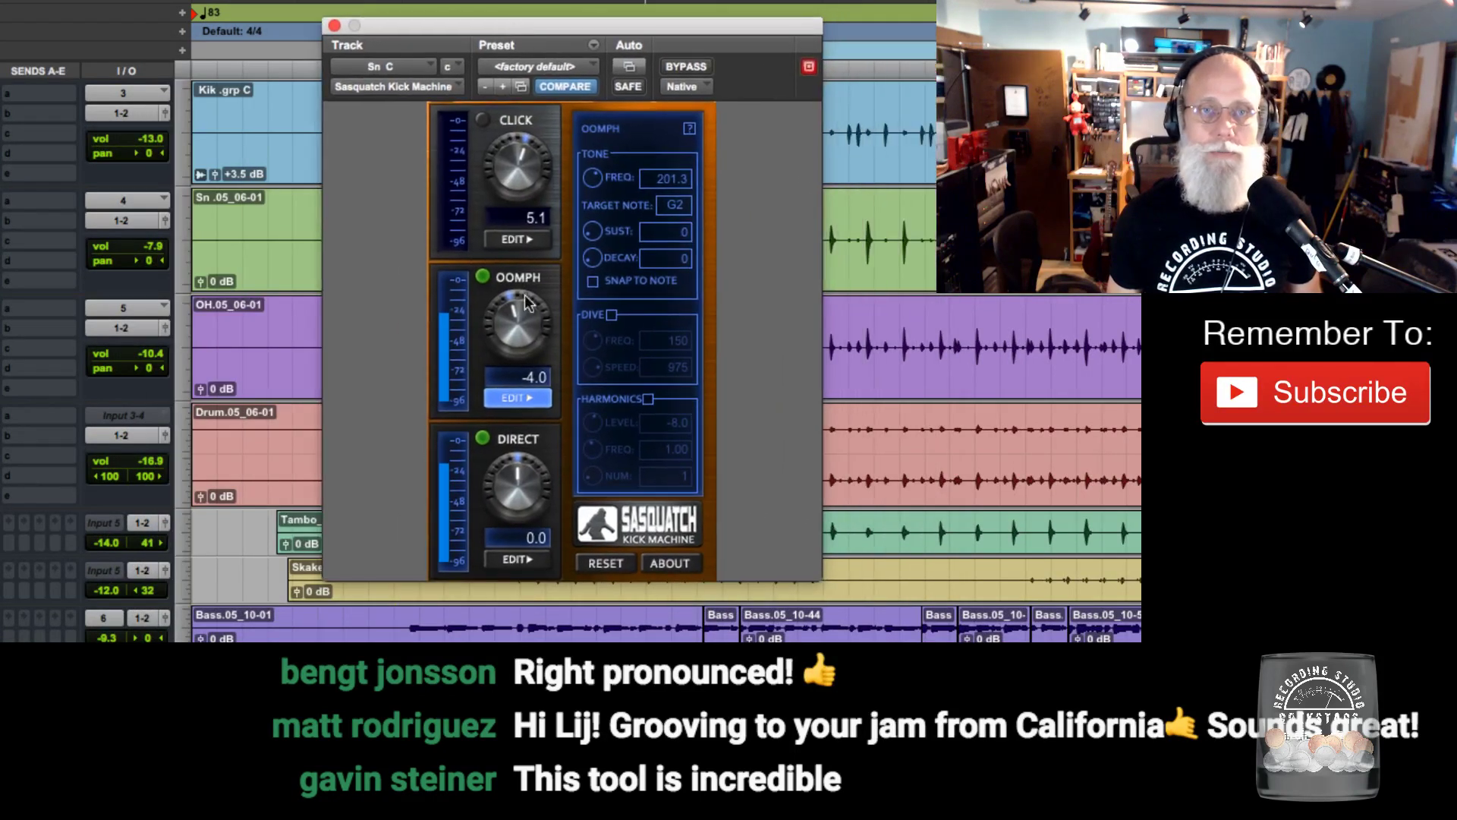
{"action": "left_click", "coordinate": [484, 276]}
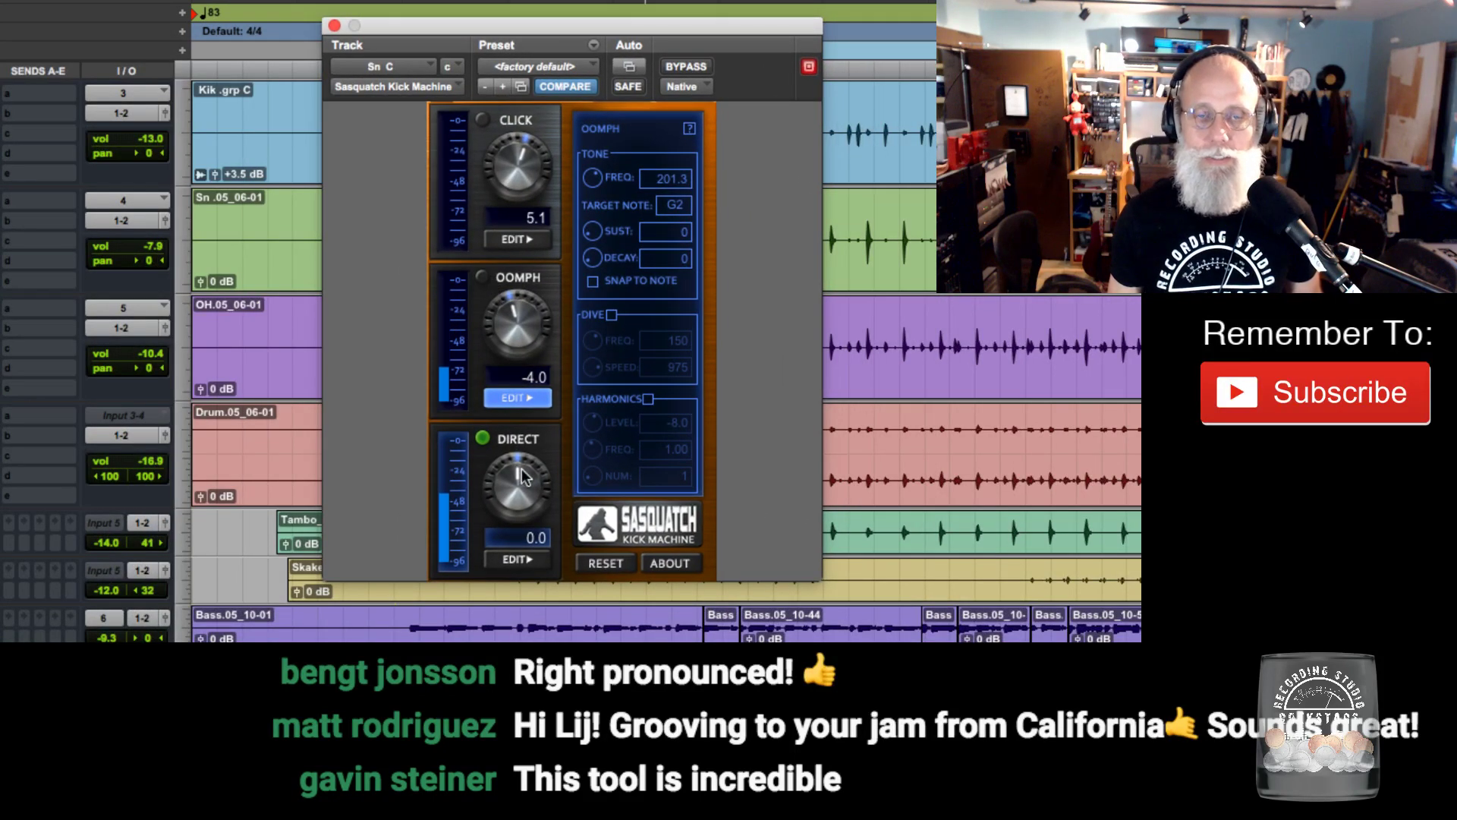
{"action": "left_click", "coordinate": [484, 278]}
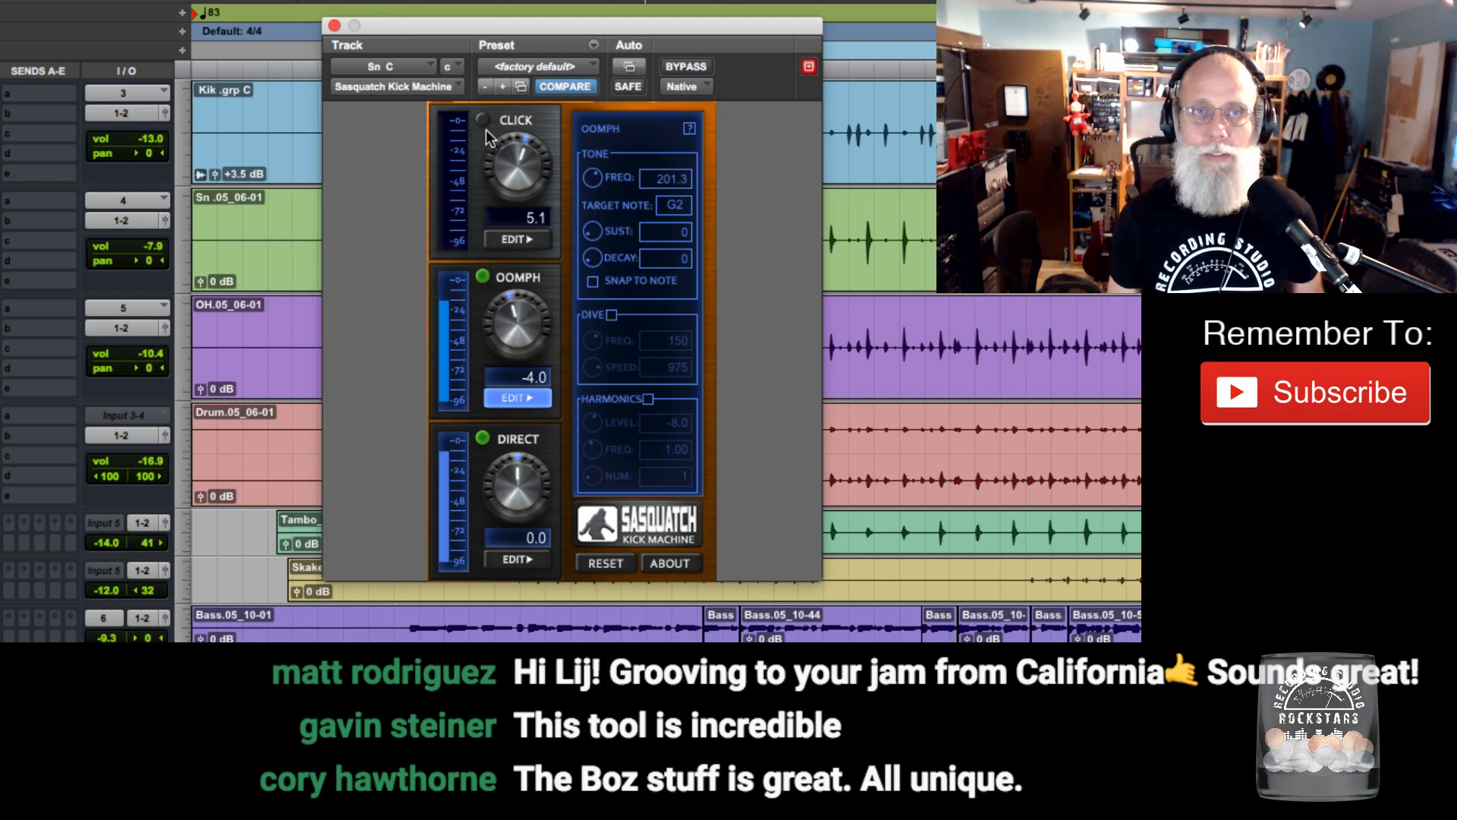
{"action": "left_click", "coordinate": [483, 278]}
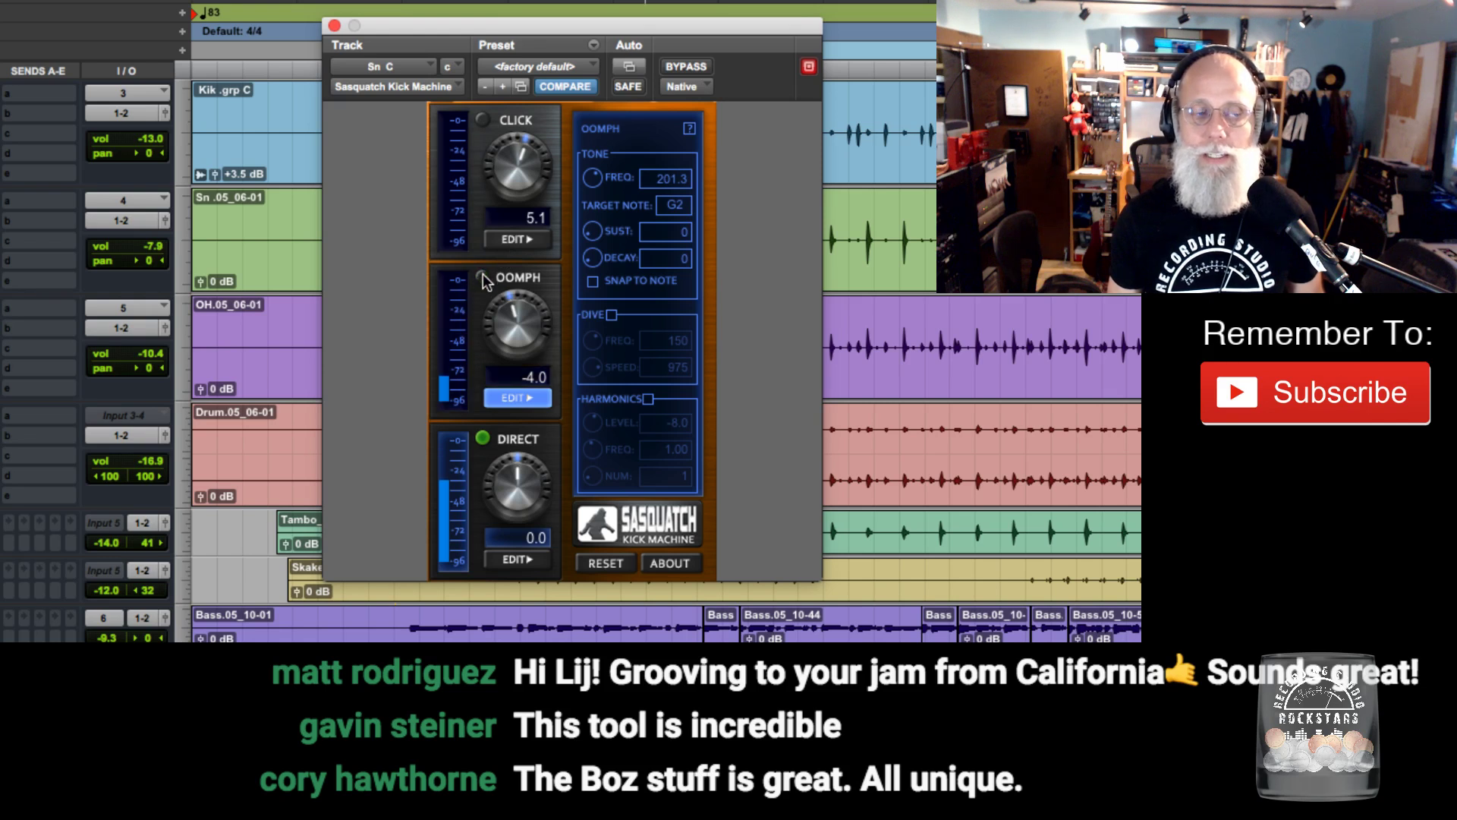
{"action": "left_click", "coordinate": [483, 278]}
Balance Oomph at -4.8 and re-enabled Click at 6.7, move the Click shape point to the pad's upper edge, and close Sasquatch.
{"action": "left_click", "coordinate": [483, 120]}
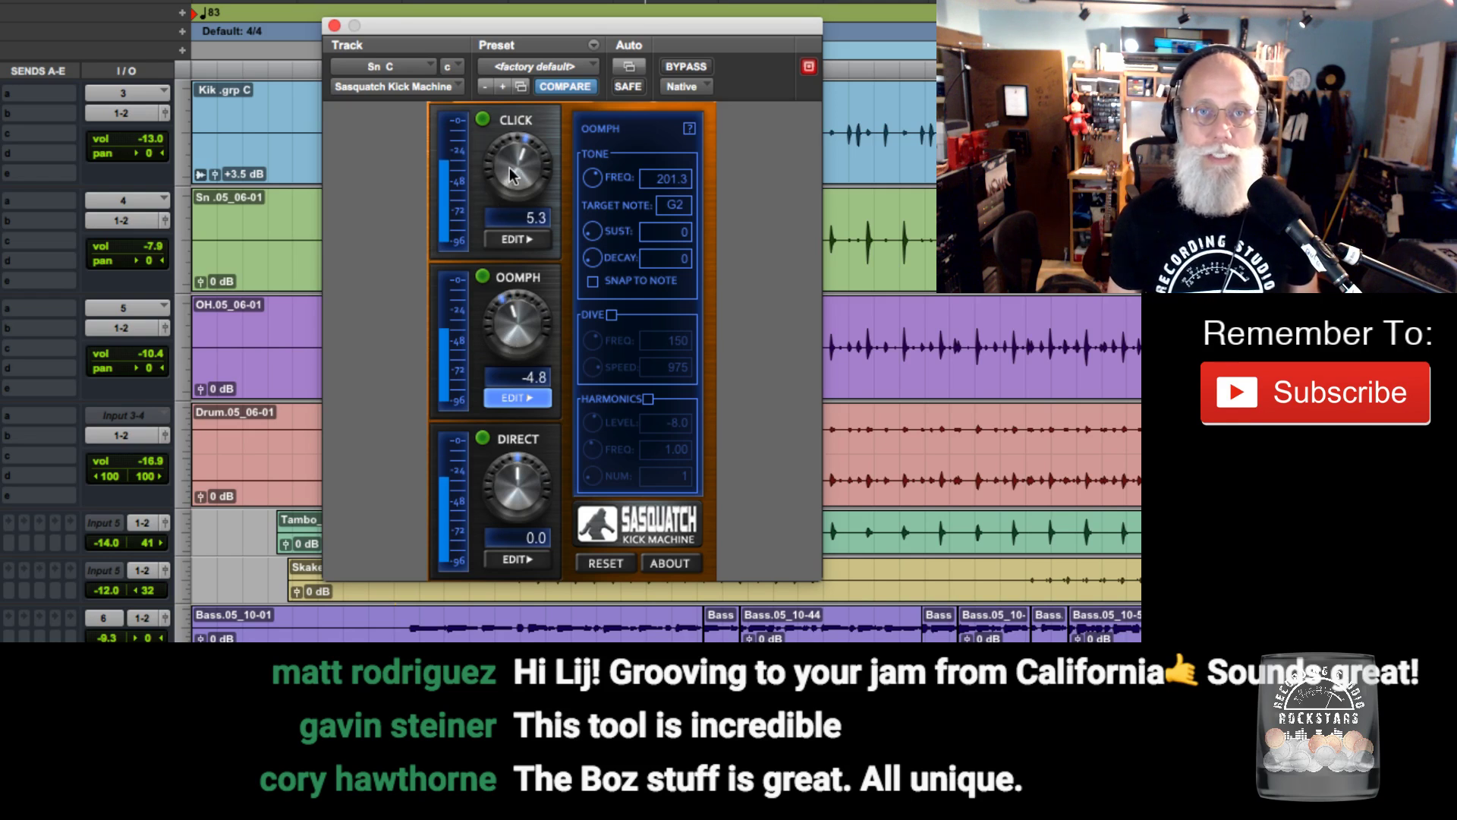
{"action": "left_click_drag", "start_coordinate": [509, 168], "coordinate": [508, 161]}
{"action": "left_click", "coordinate": [517, 240]}
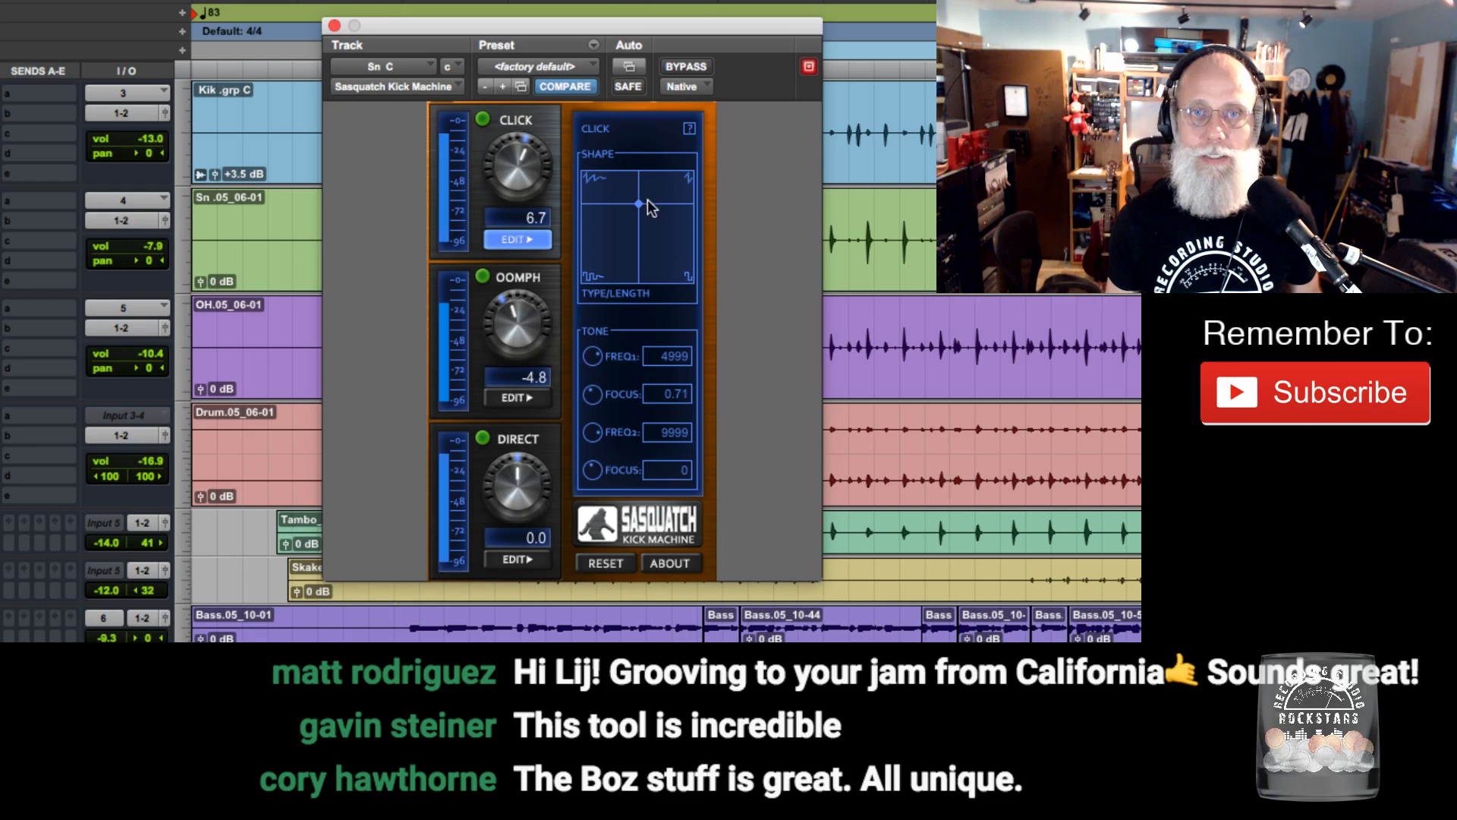
{"action": "mouse_move", "coordinate": [641, 203]}
{"action": "left_mouse_down"}
{"action": "mouse_move", "coordinate": [670, 187]}
{"action": "mouse_move", "coordinate": [607, 185]}
{"action": "mouse_move", "coordinate": [631, 188]}
{"action": "left_mouse_up"}
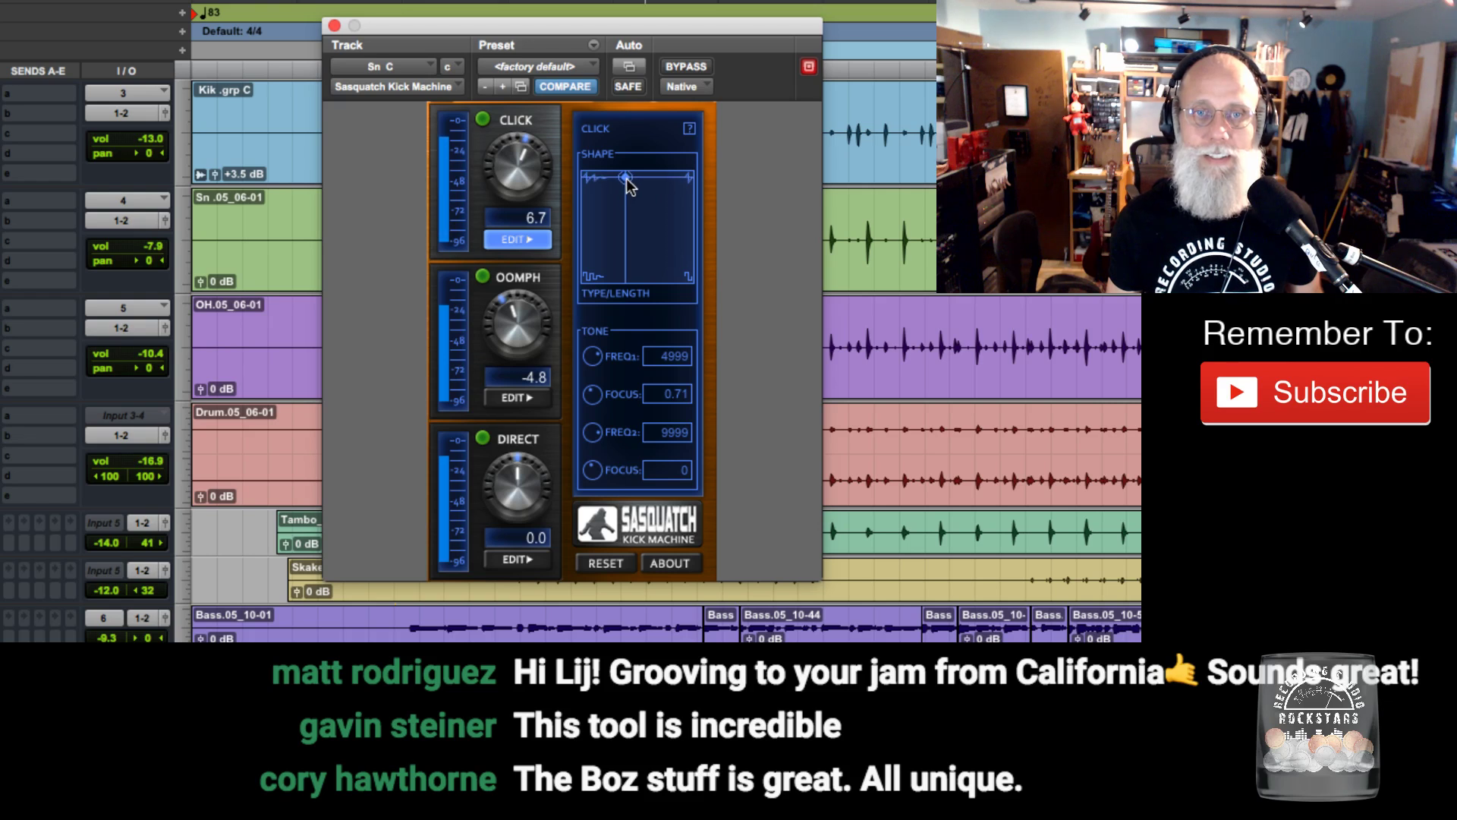
{"action": "left_click_drag", "start_coordinate": [627, 186], "coordinate": [629, 187]}
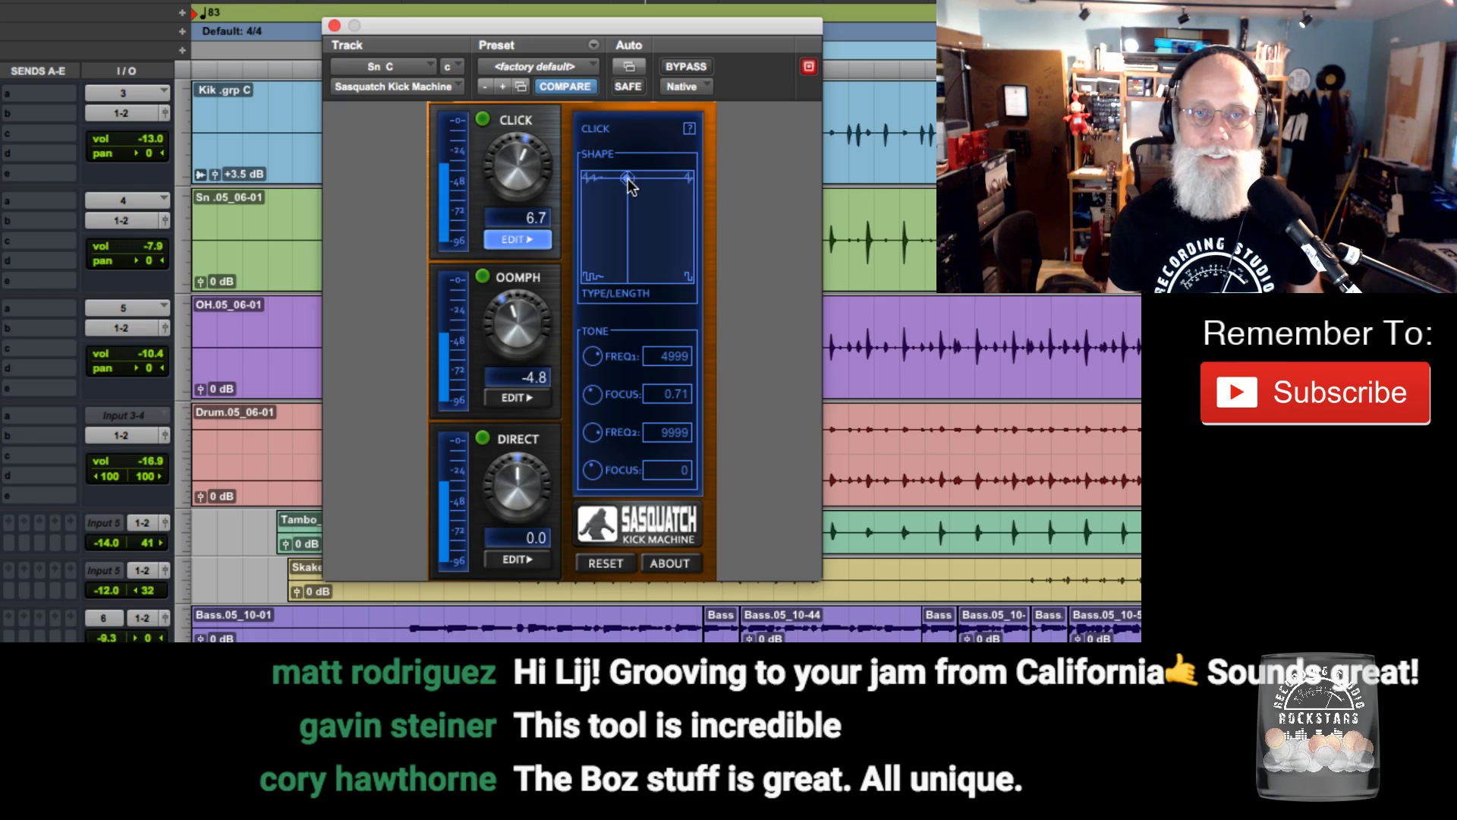
{"action": "left_click", "coordinate": [523, 240]}
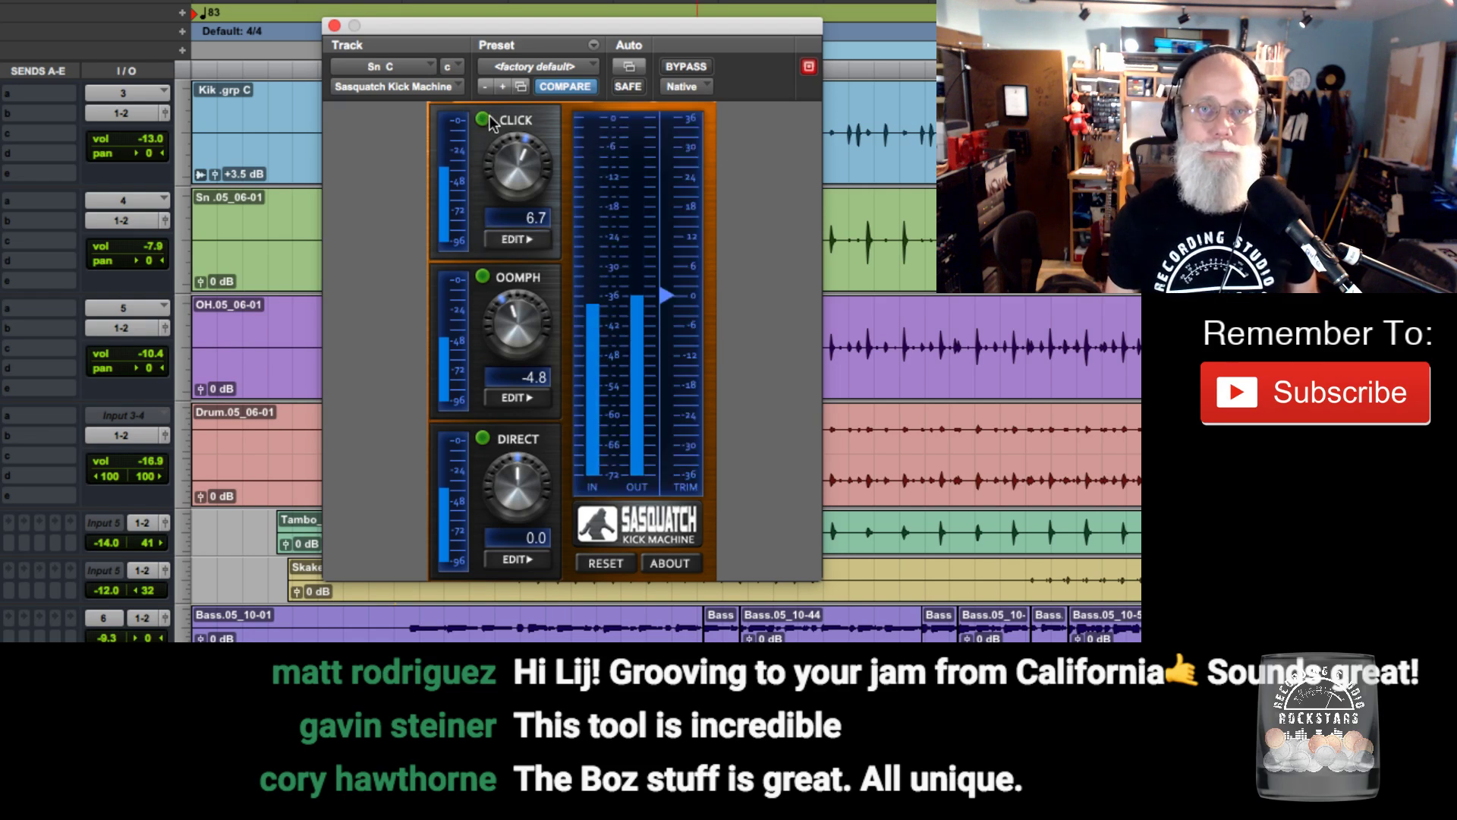
{"action": "left_click", "coordinate": [334, 26]}
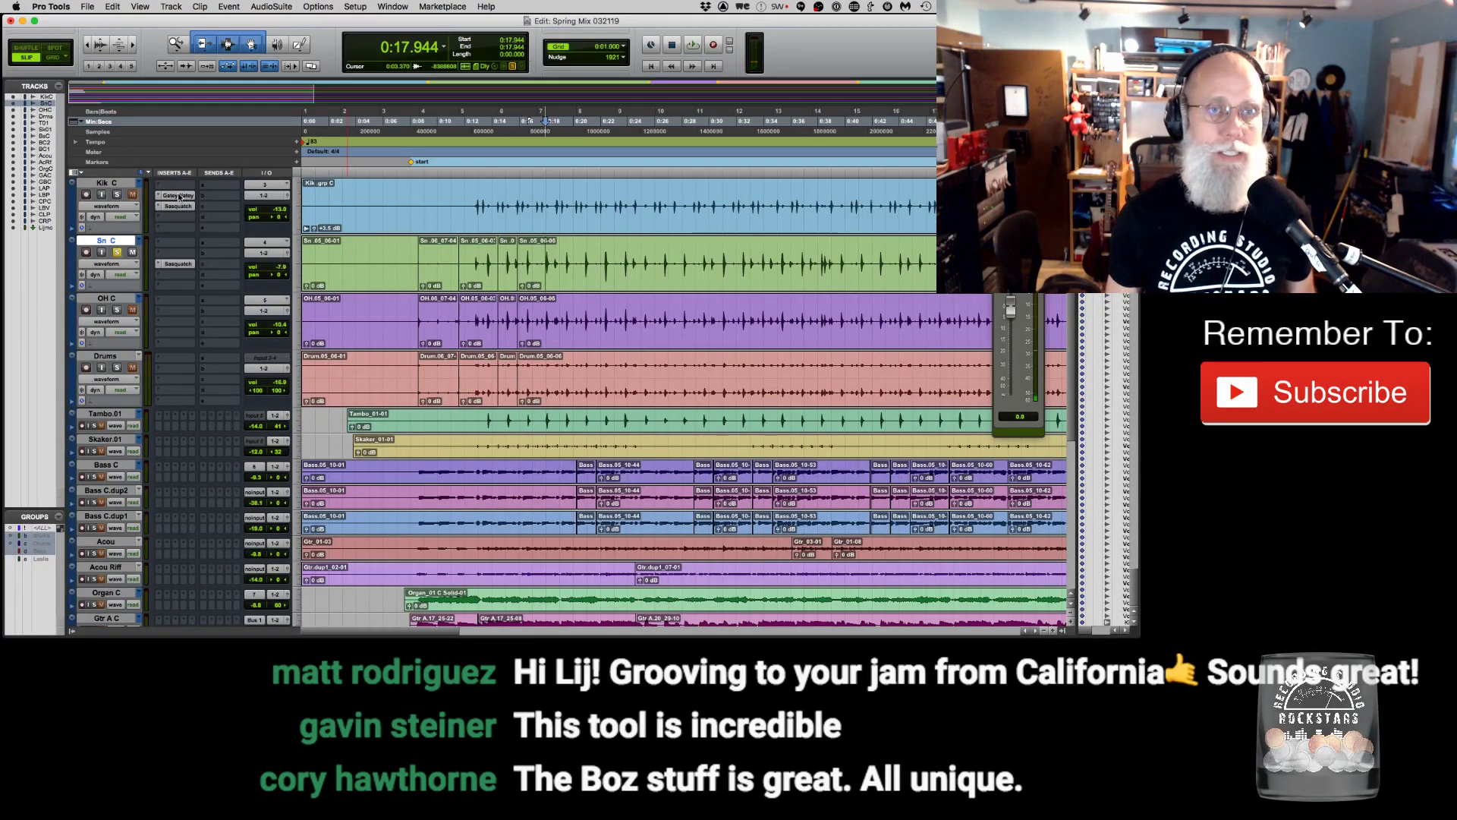
Copy Gatey Watey onto the Sn C track ahead of Sasquatch and lower its threshold while playing the snare.
{"action": "left_click_drag", "start_coordinate": [175, 258], "coordinate": [178, 254]}
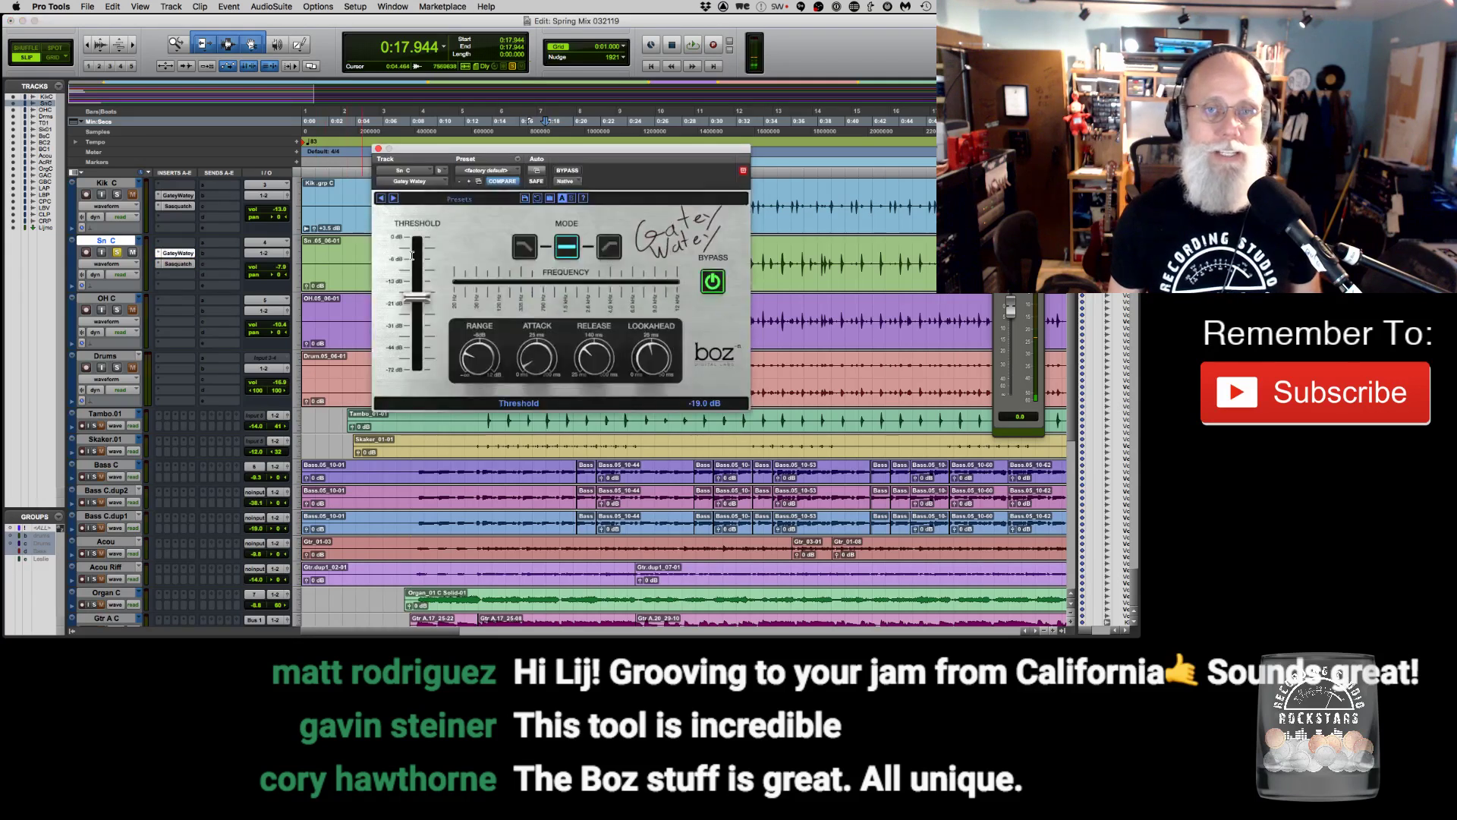
{"action": "key", "text": "space"}
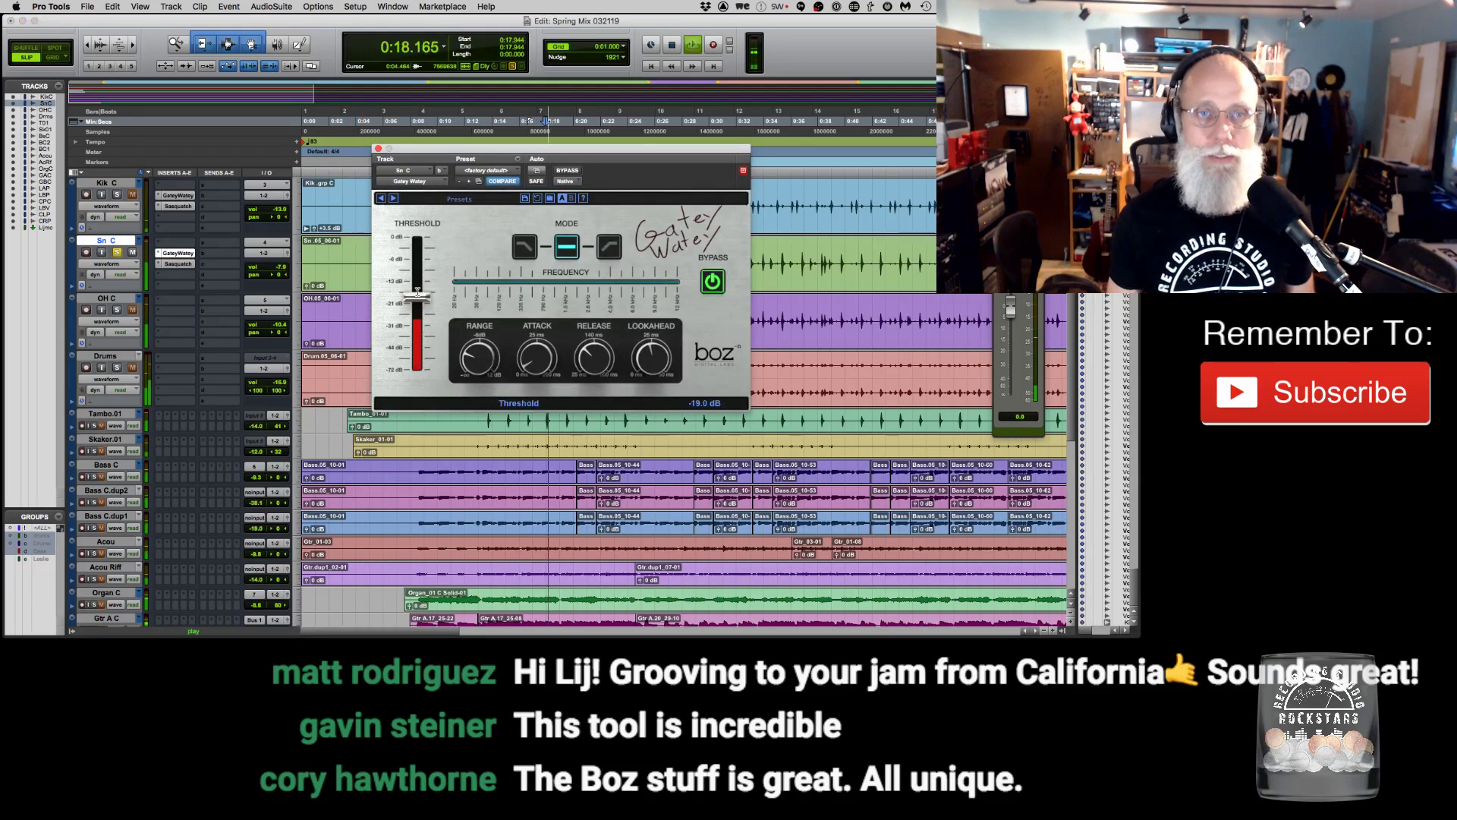
{"action": "left_click_drag", "start_coordinate": [416, 298], "coordinate": [418, 319]}
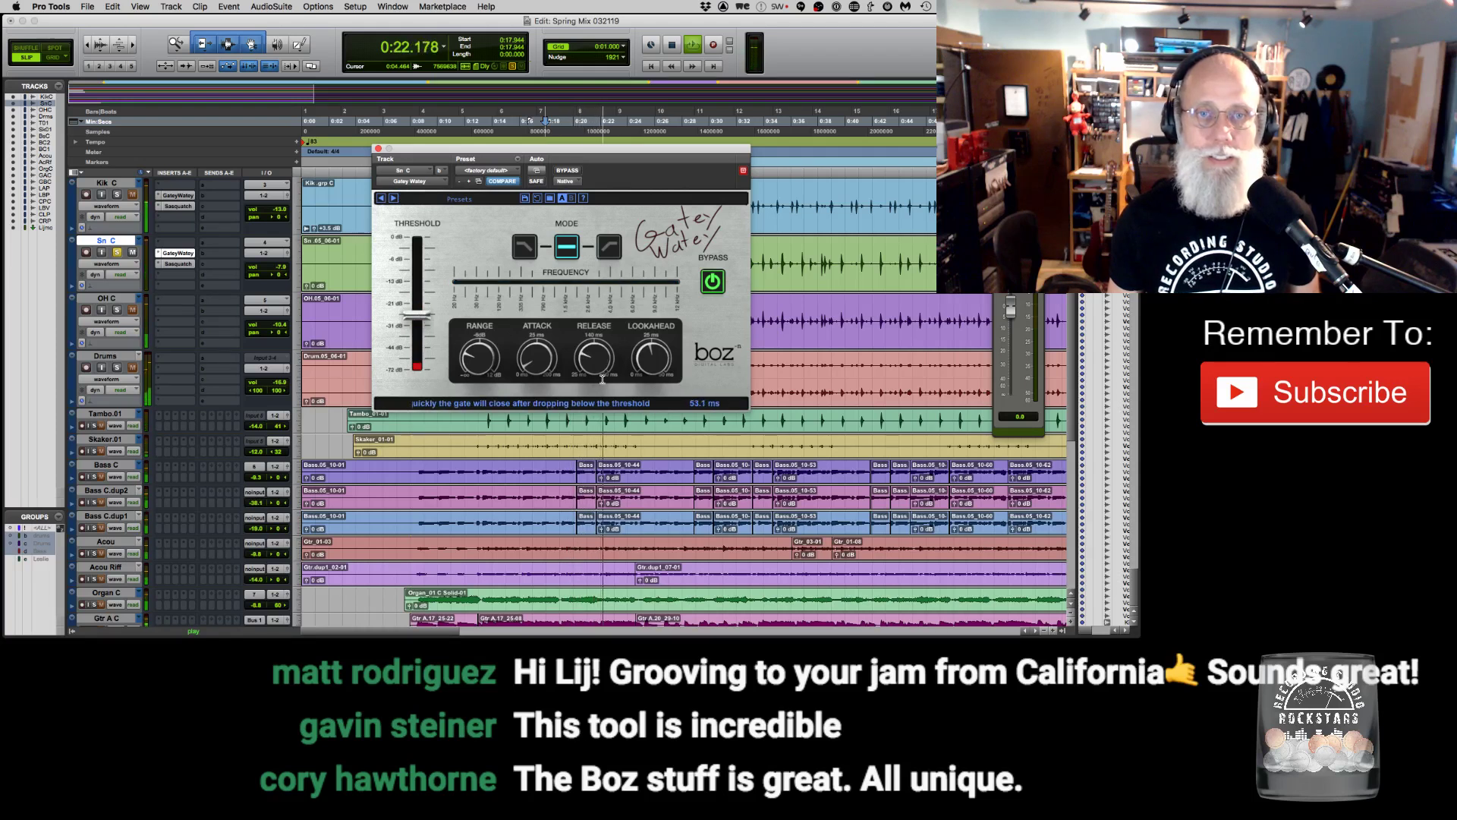
Move Sasquatch's Click shape point on Sn C to about a quarter below the pad's upper edge, close the plug-in and stop playback.
{"action": "left_click", "coordinate": [181, 264]}
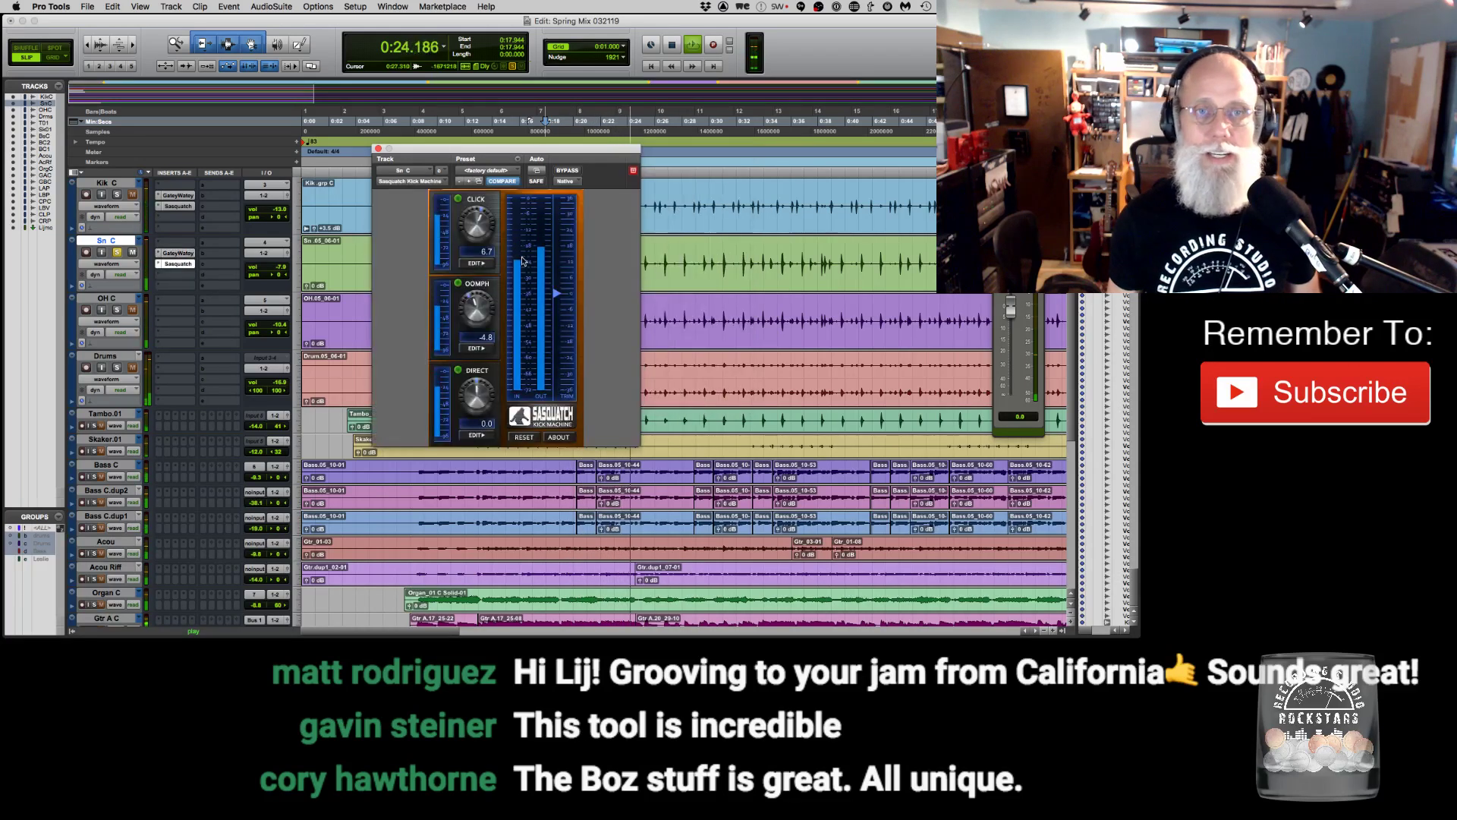
{"action": "left_click", "coordinate": [483, 264]}
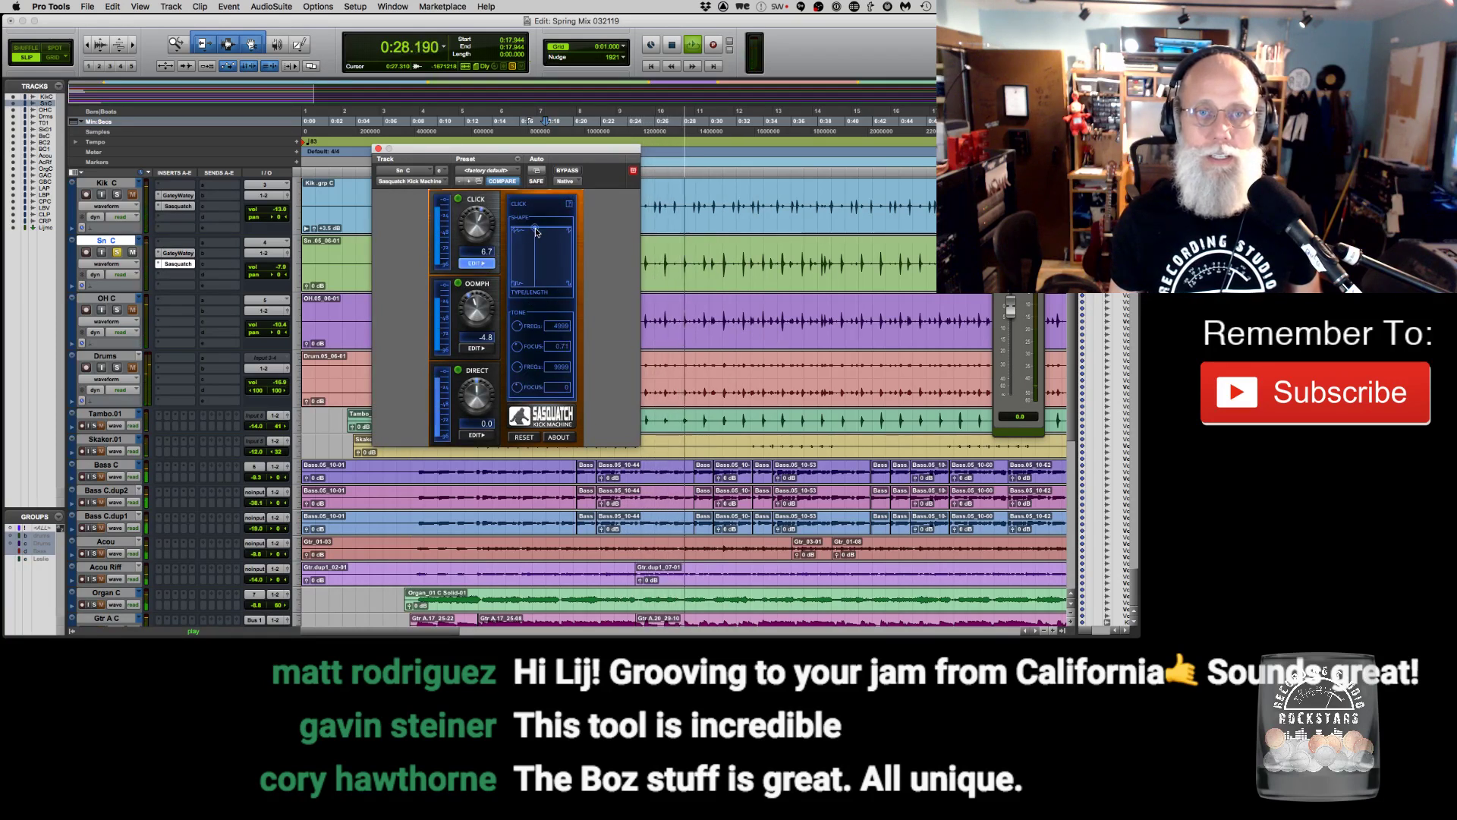
{"action": "left_click_drag", "start_coordinate": [534, 232], "coordinate": [544, 242]}
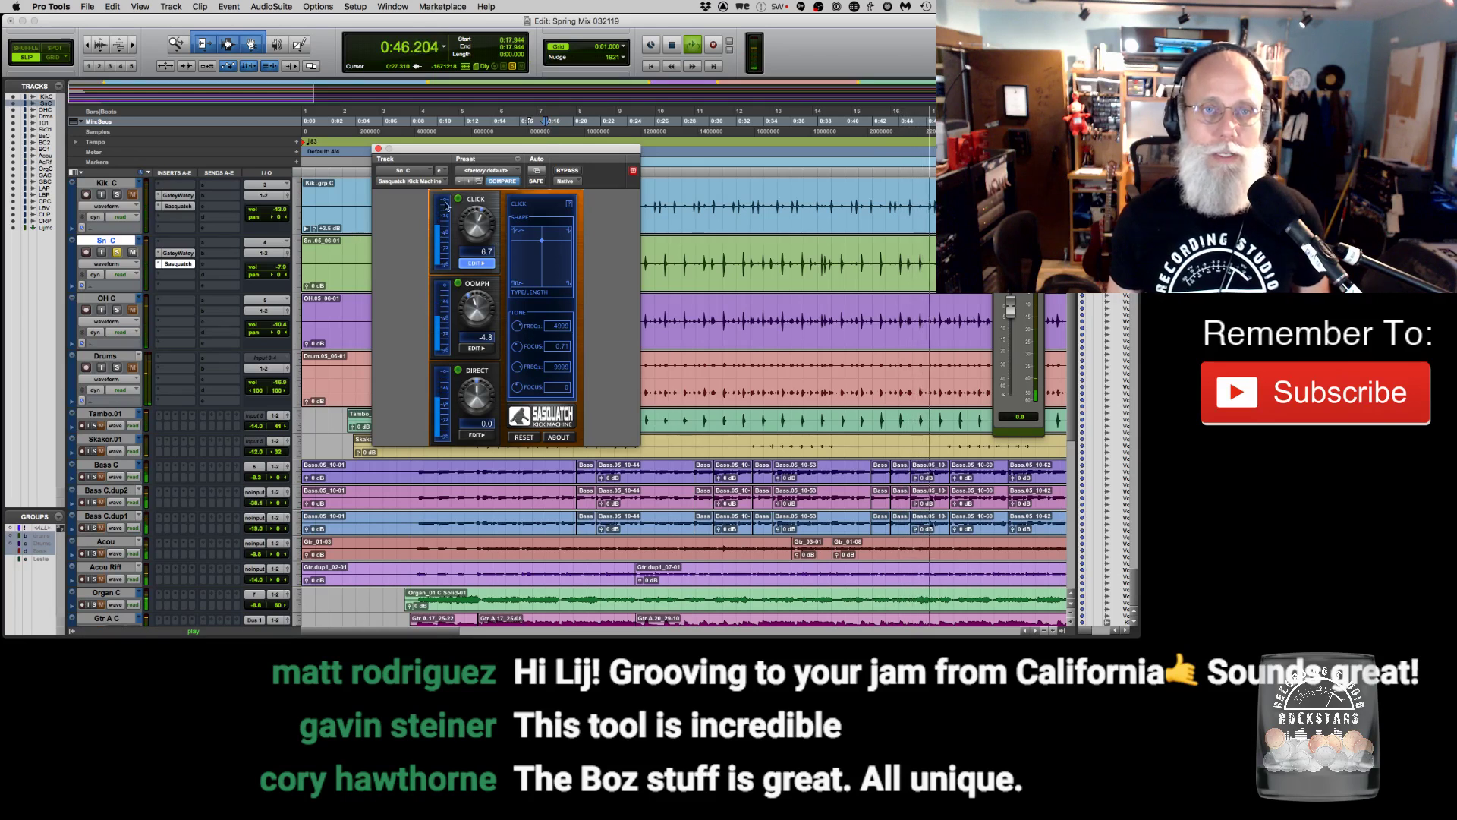
{"action": "left_click", "coordinate": [477, 264]}
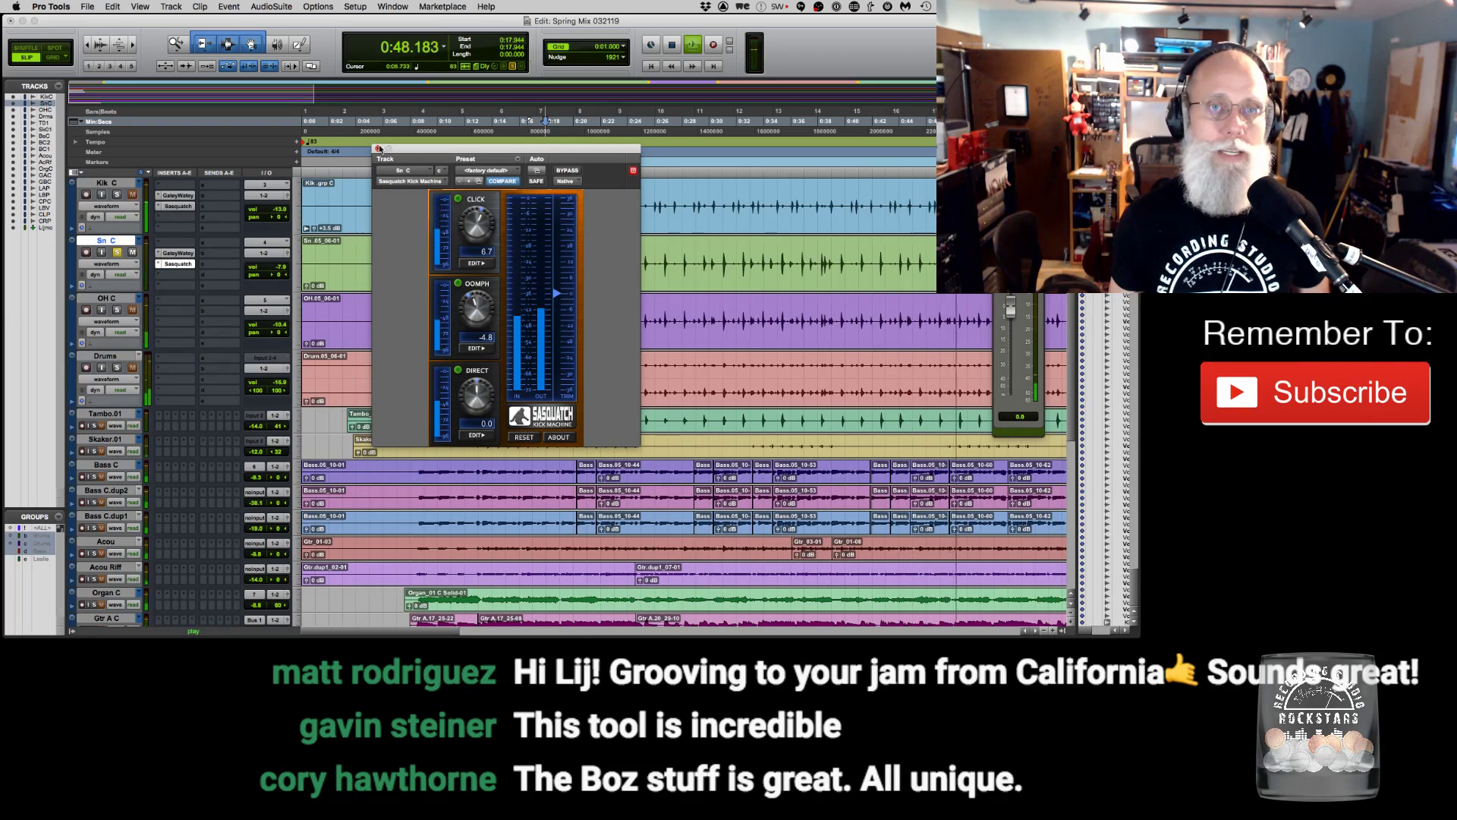
{"action": "left_click", "coordinate": [378, 148]}
{"action": "key", "text": "space"}
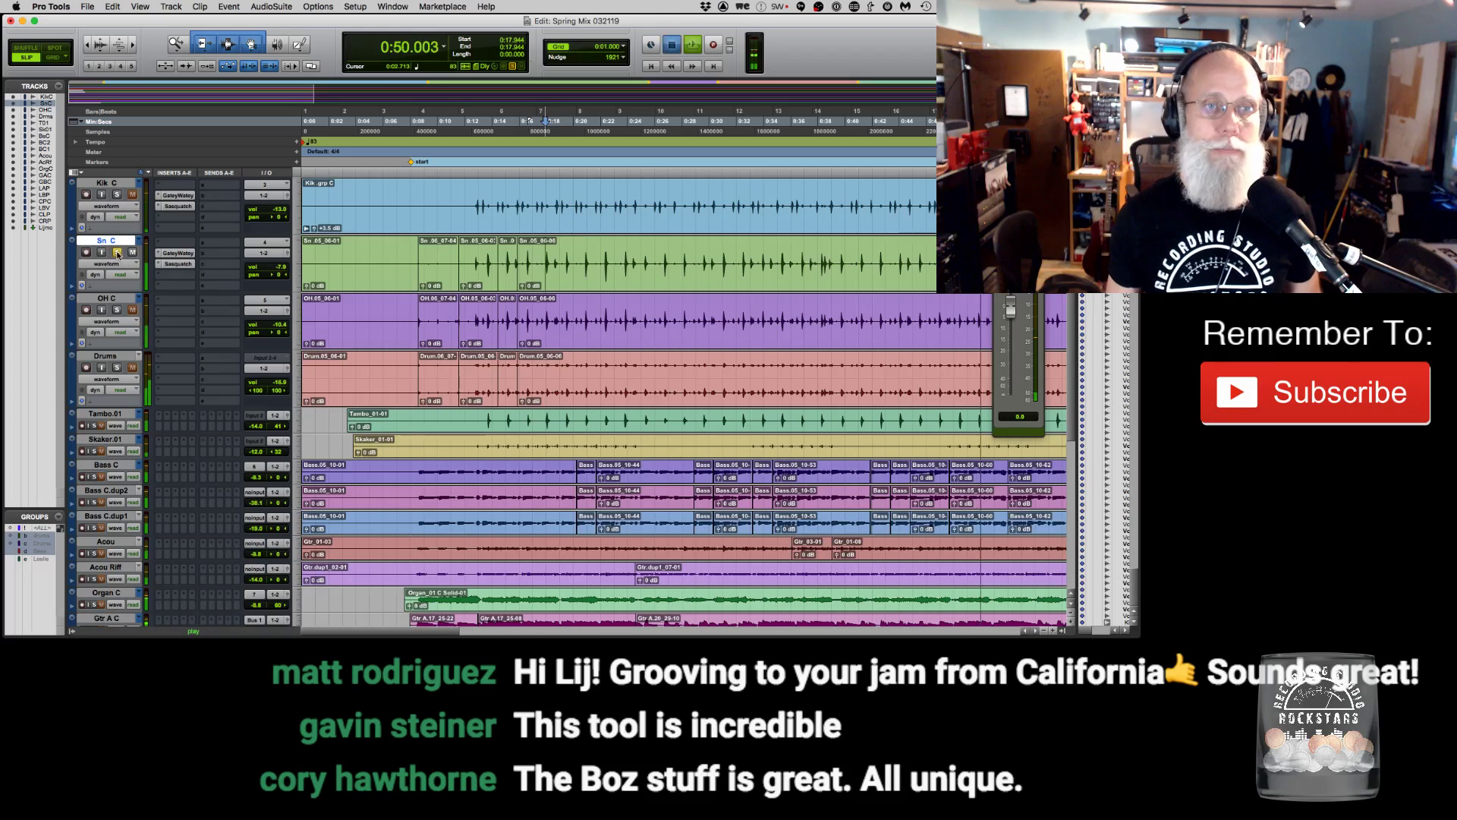
Unsolo the Sn C track and insert Boz Digital Labs T-Bone ahead of Gatey Watey.
{"action": "left_click", "coordinate": [116, 252]}
{"action": "left_click", "coordinate": [162, 244]}
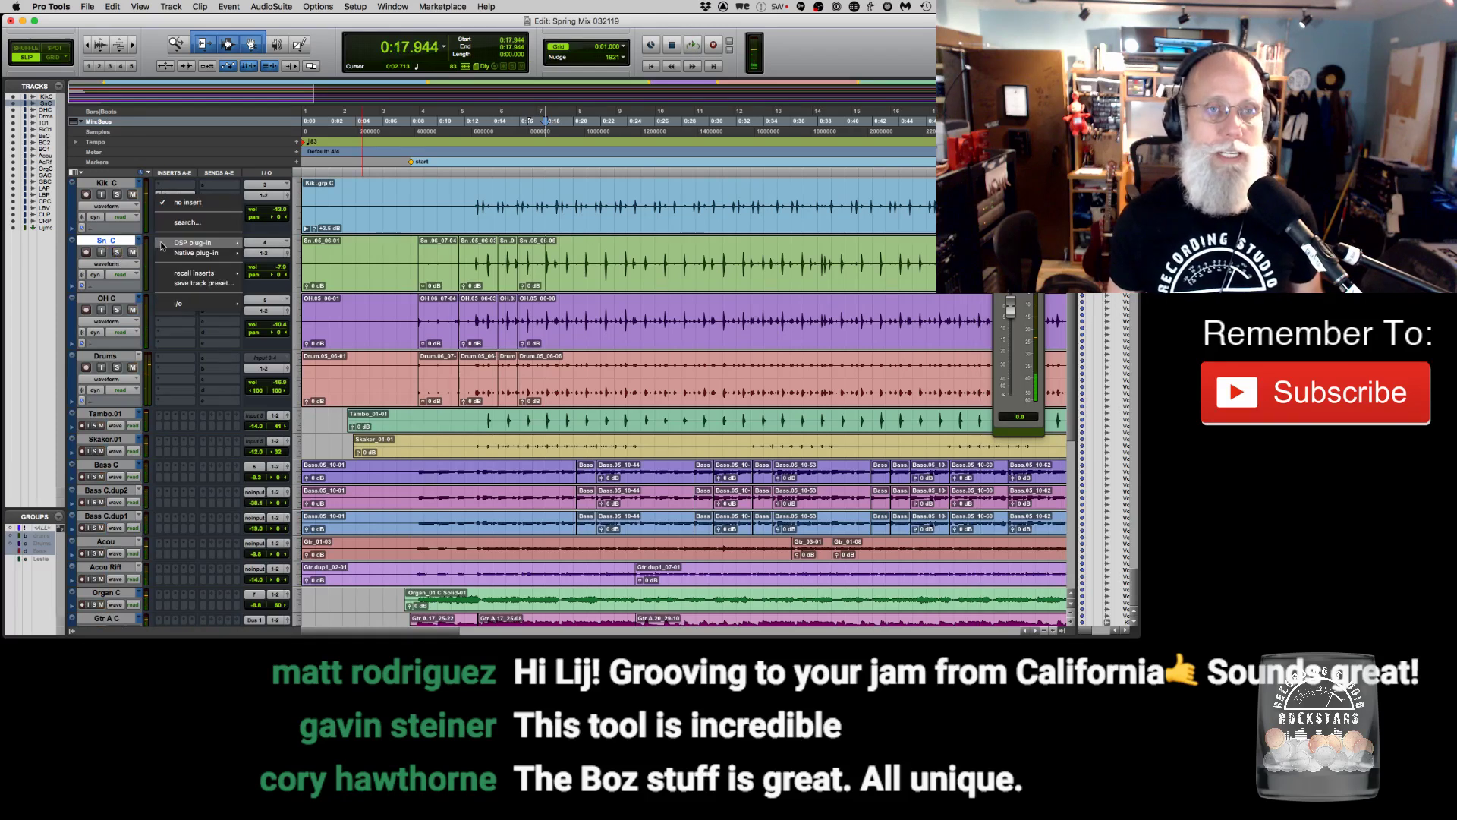
{"action": "mouse_move", "coordinate": [199, 252]}
{"action": "mouse_move", "coordinate": [285, 249]}
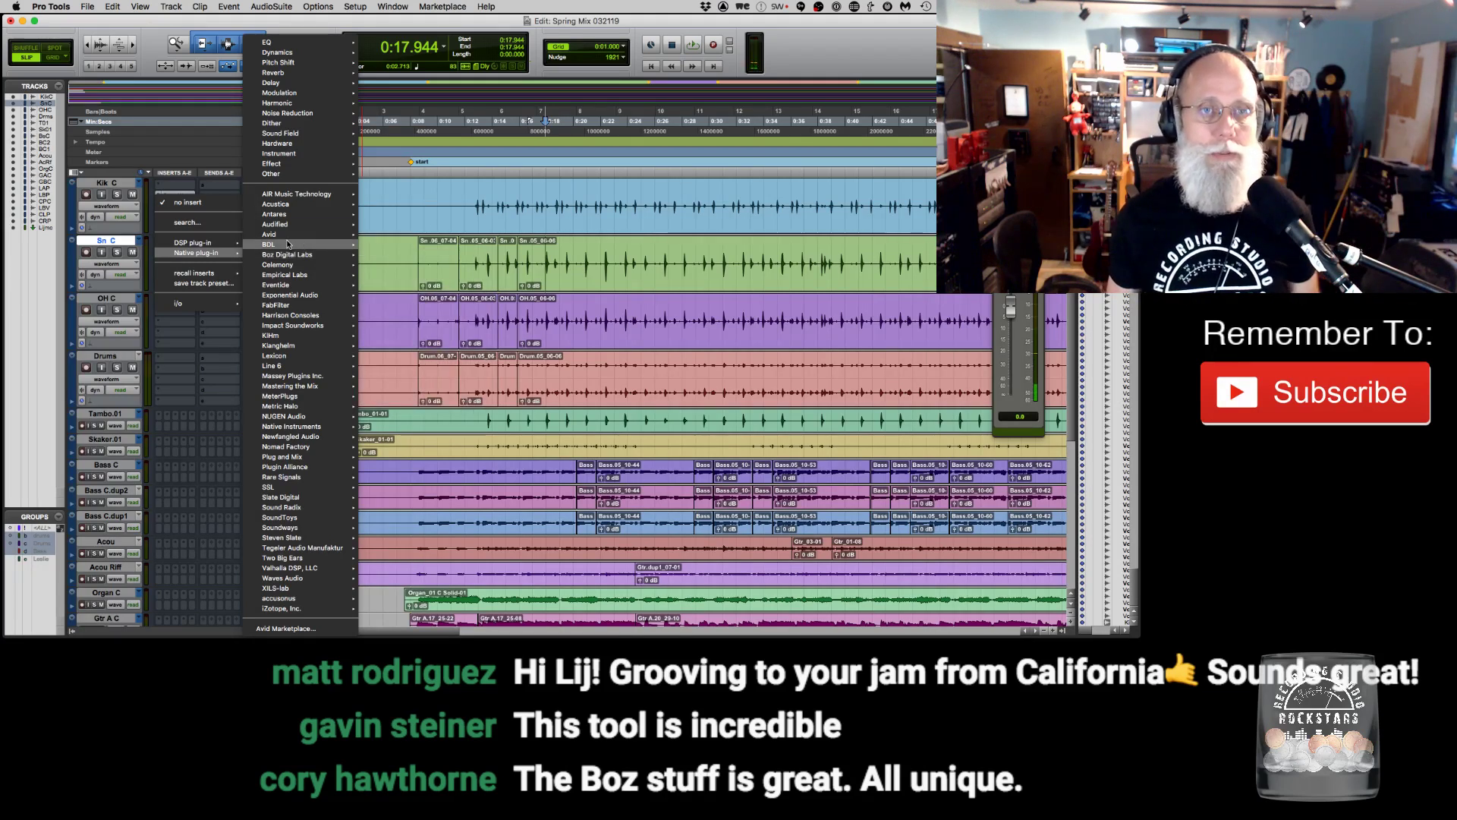
{"action": "left_click", "coordinate": [560, 294]}
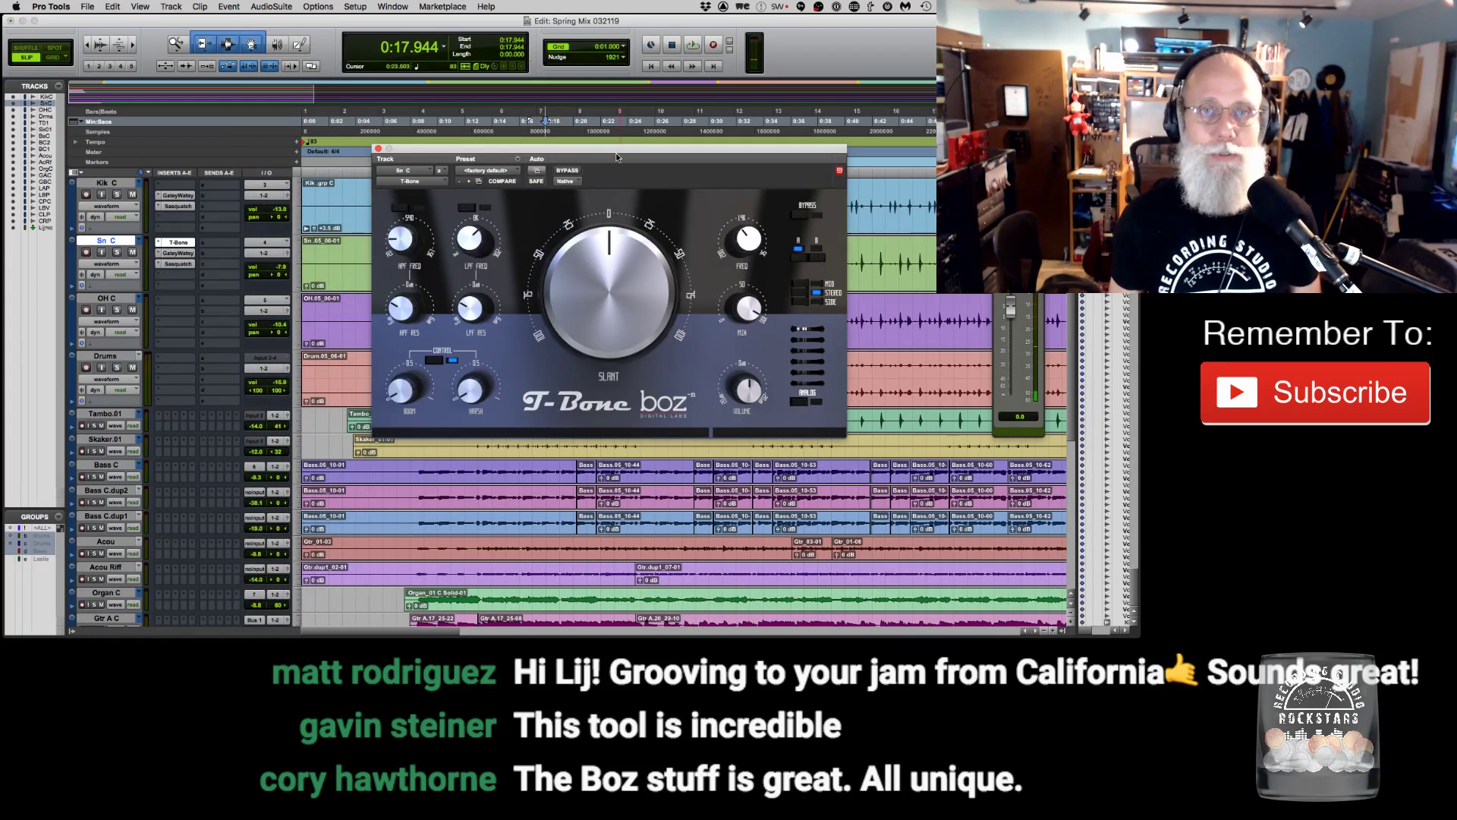
{"action": "left_click_drag", "start_coordinate": [586, 150], "coordinate": [579, 261]}
Play from 0:12.780 and set T-Bone's Slant EQ amount to 0.9 %.
{"action": "left_click", "coordinate": [477, 248]}
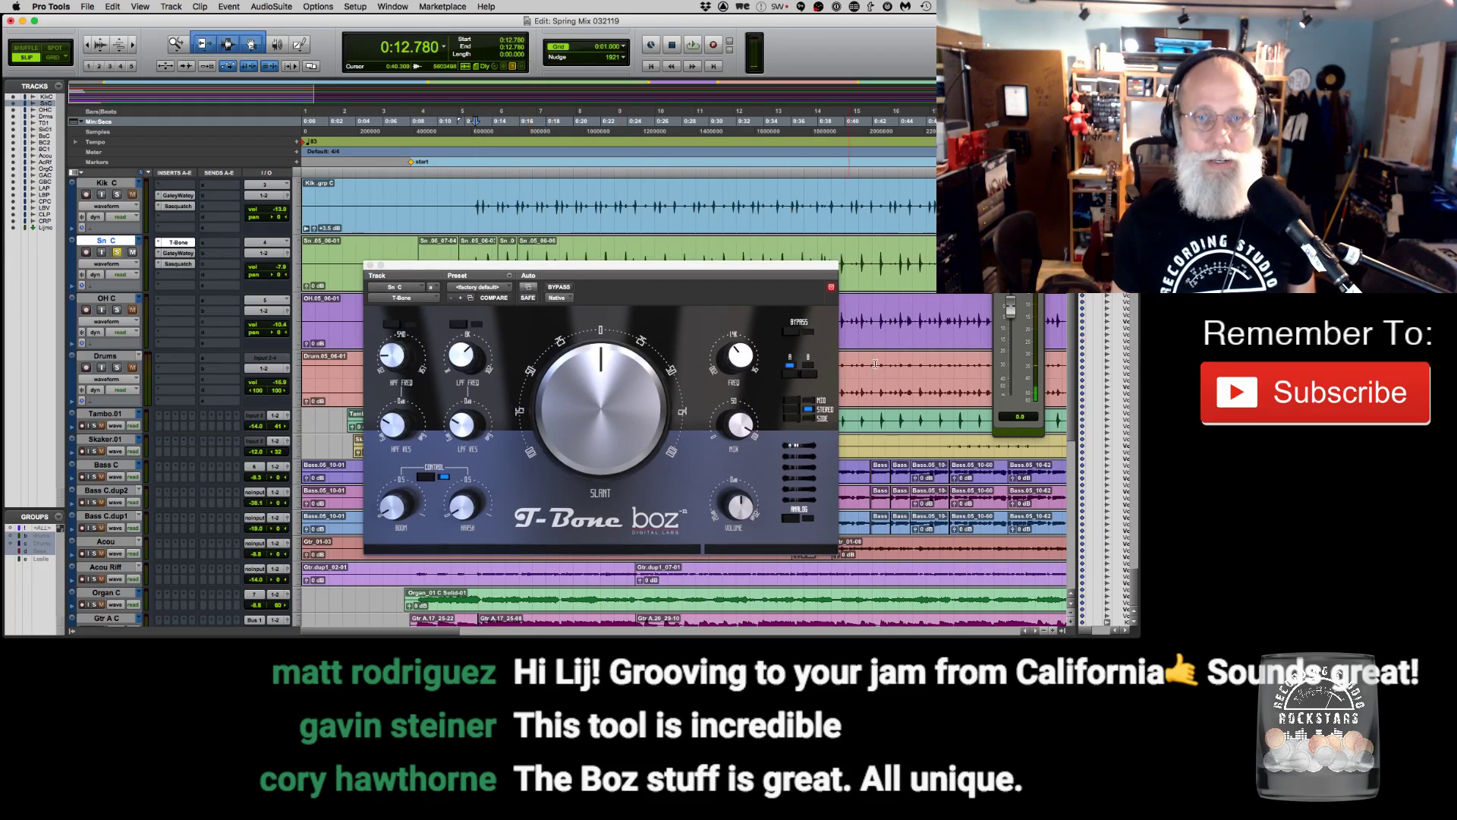
{"action": "key", "text": "space"}
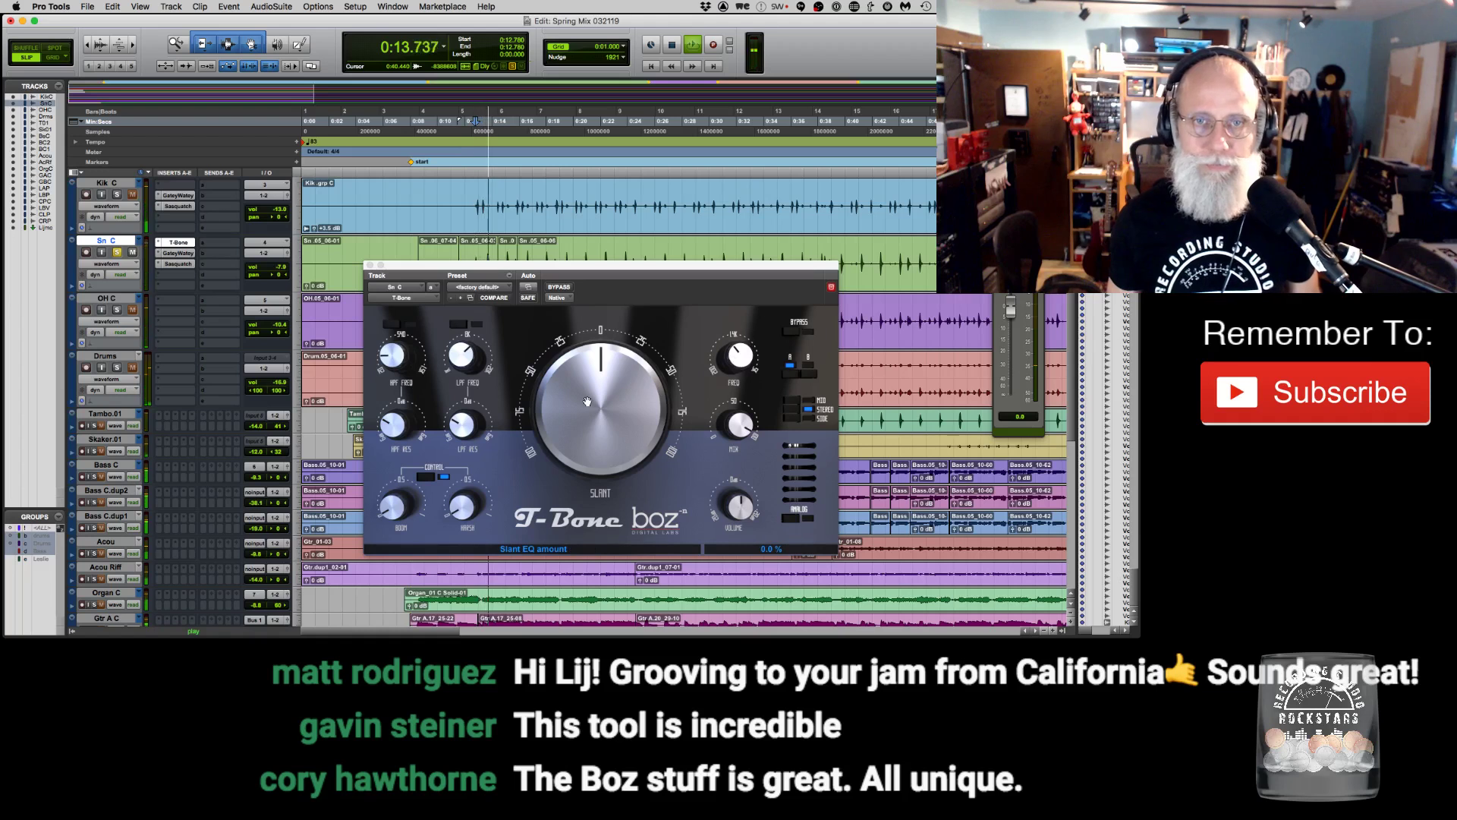
{"action": "mouse_move", "coordinate": [599, 395]}
{"action": "left_mouse_down"}
{"action": "mouse_move", "coordinate": [583, 272]}
{"action": "mouse_move", "coordinate": [577, 399]}
{"action": "left_mouse_up"}
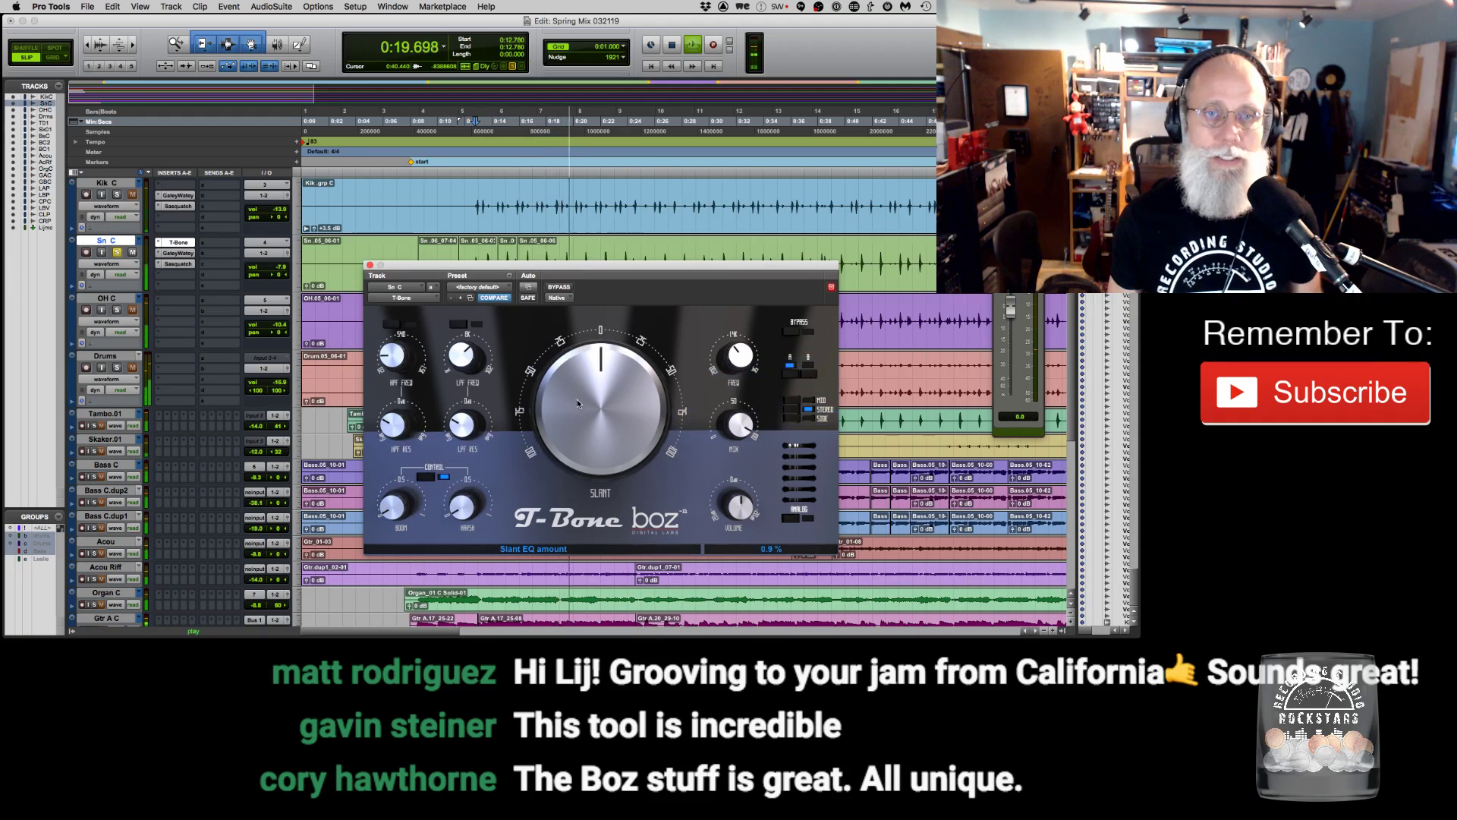
Stop playback, set T-Bone's slant EQ fulcrum frequency to 1687 Hz, and play the drums again.
{"action": "key", "text": "space"}
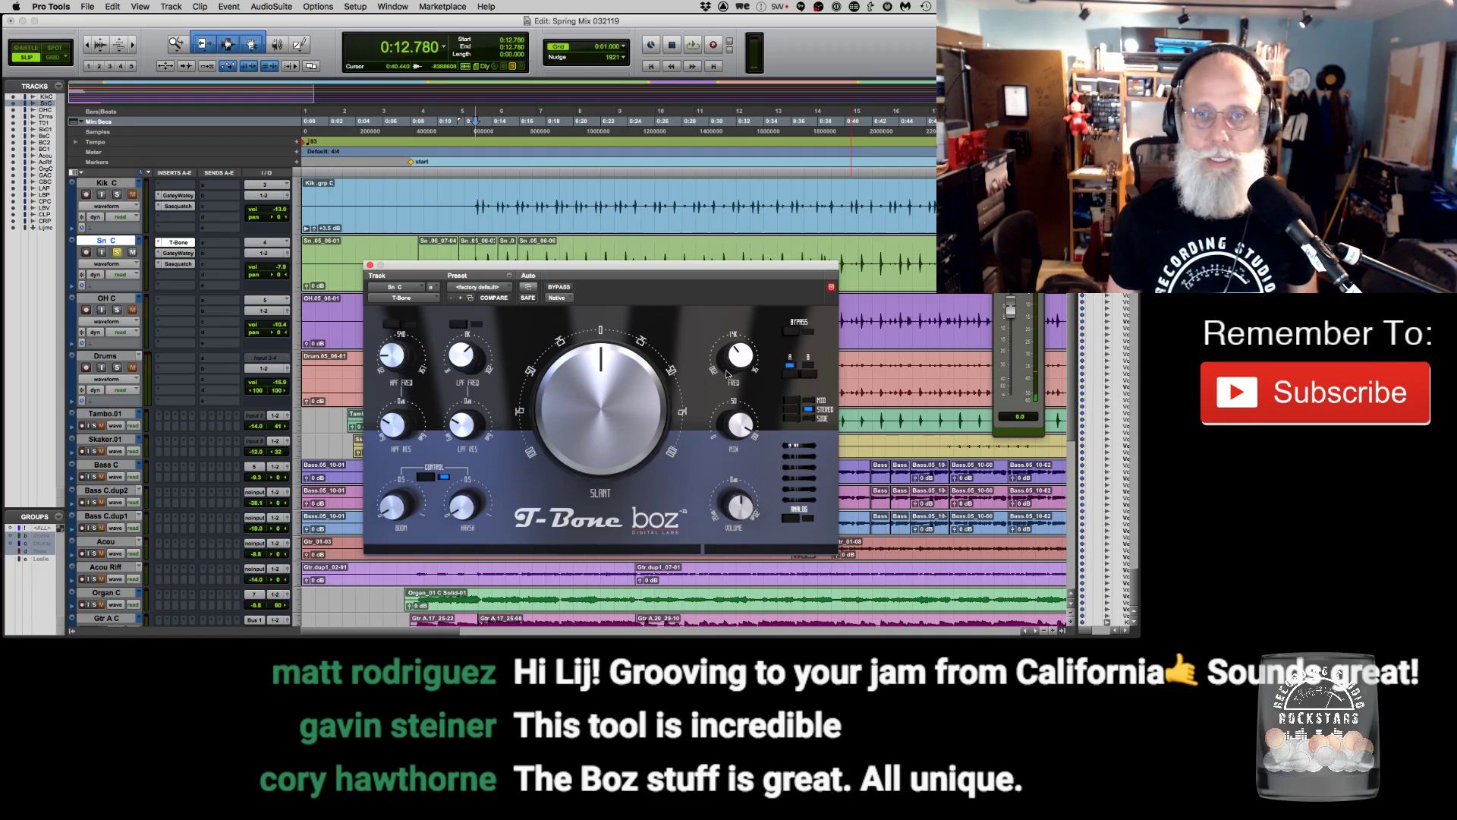
{"action": "left_click_drag", "start_coordinate": [749, 294], "coordinate": [747, 321]}
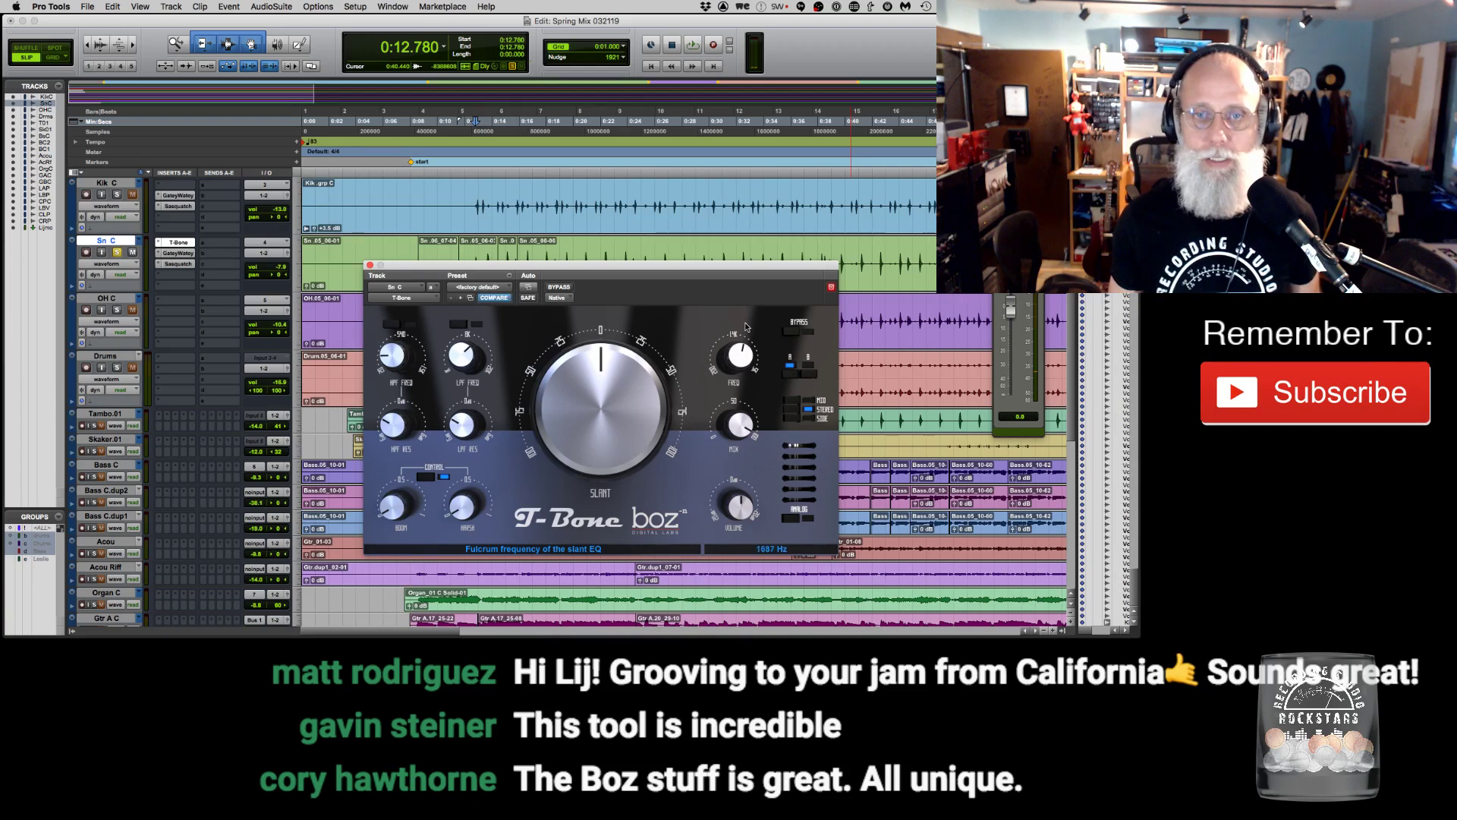
{"action": "key", "text": "space"}
{"action": "mouse_move", "coordinate": [744, 522]}
{"action": "left_mouse_down"}
{"action": "mouse_move", "coordinate": [747, 503]}
{"action": "mouse_move", "coordinate": [743, 534]}
{"action": "left_mouse_up"}
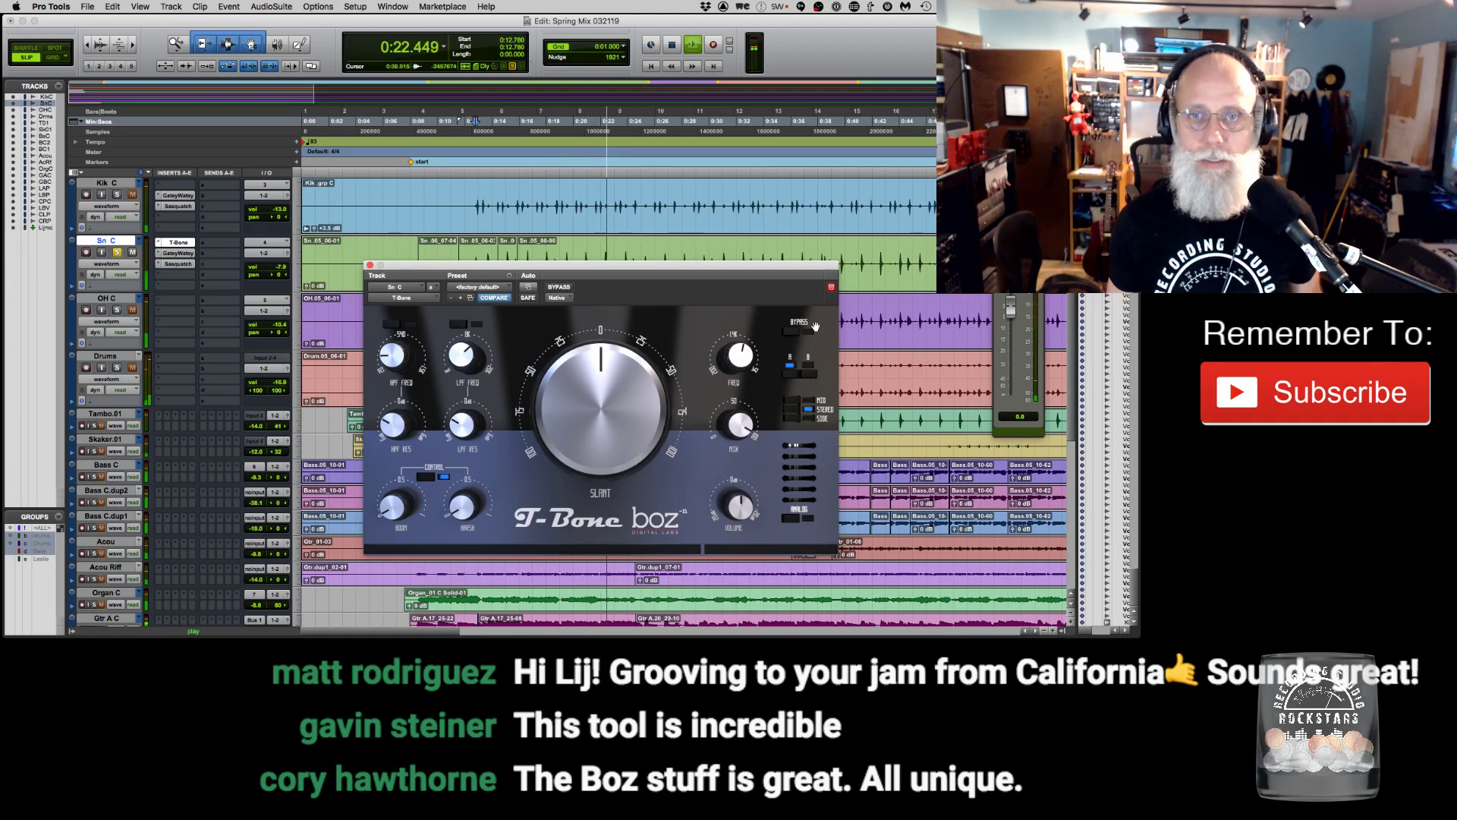
Raise T-Bone's Slant EQ amount and enable its high-pass and low-pass filters during playback.
{"action": "left_click", "coordinate": [450, 479]}
{"action": "left_click_drag", "start_coordinate": [566, 376], "coordinate": [574, 332]}
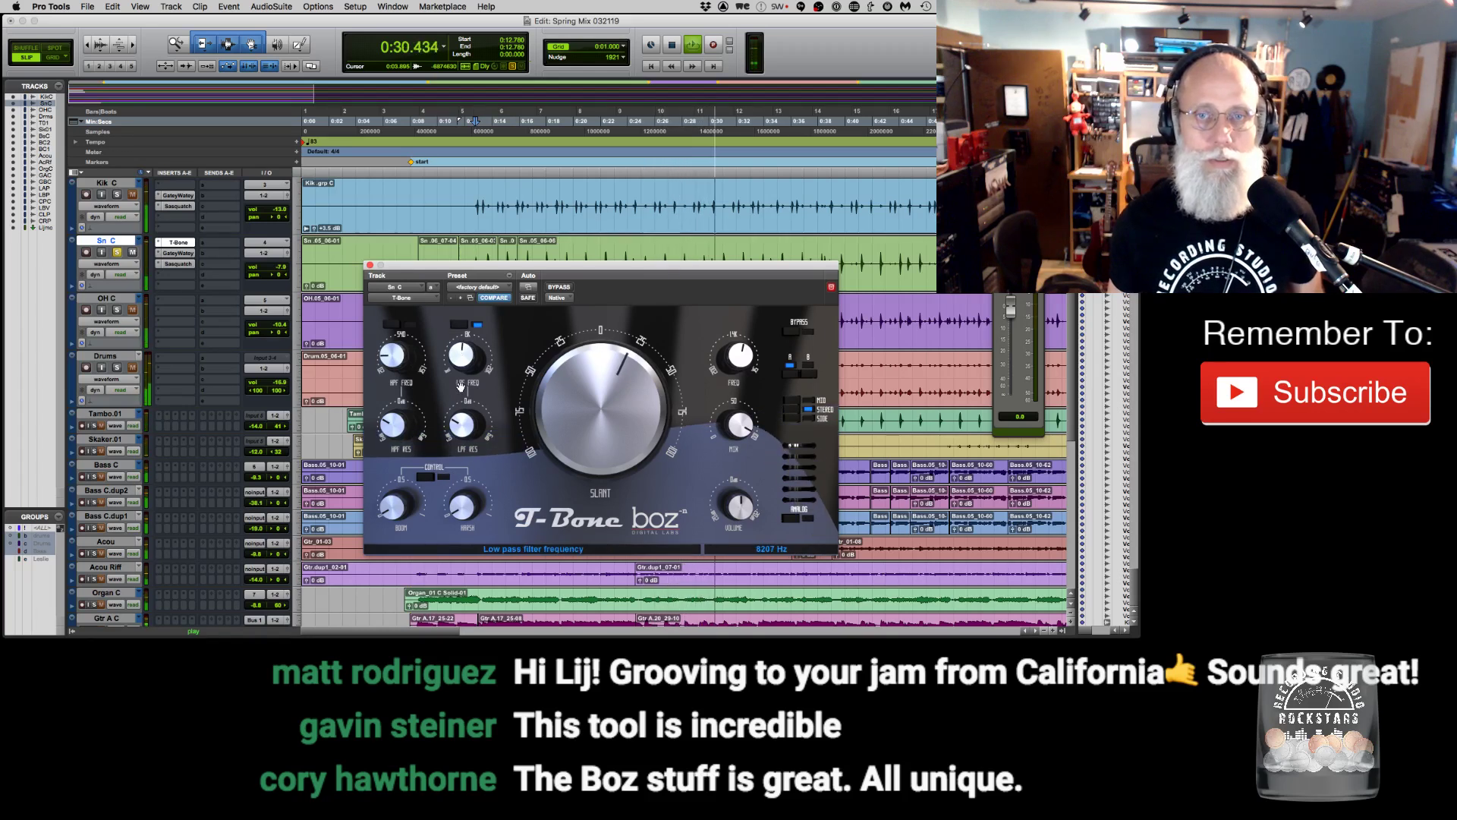
{"action": "left_click_drag", "start_coordinate": [460, 386], "coordinate": [396, 350]}
{"action": "left_click", "coordinate": [402, 325]}
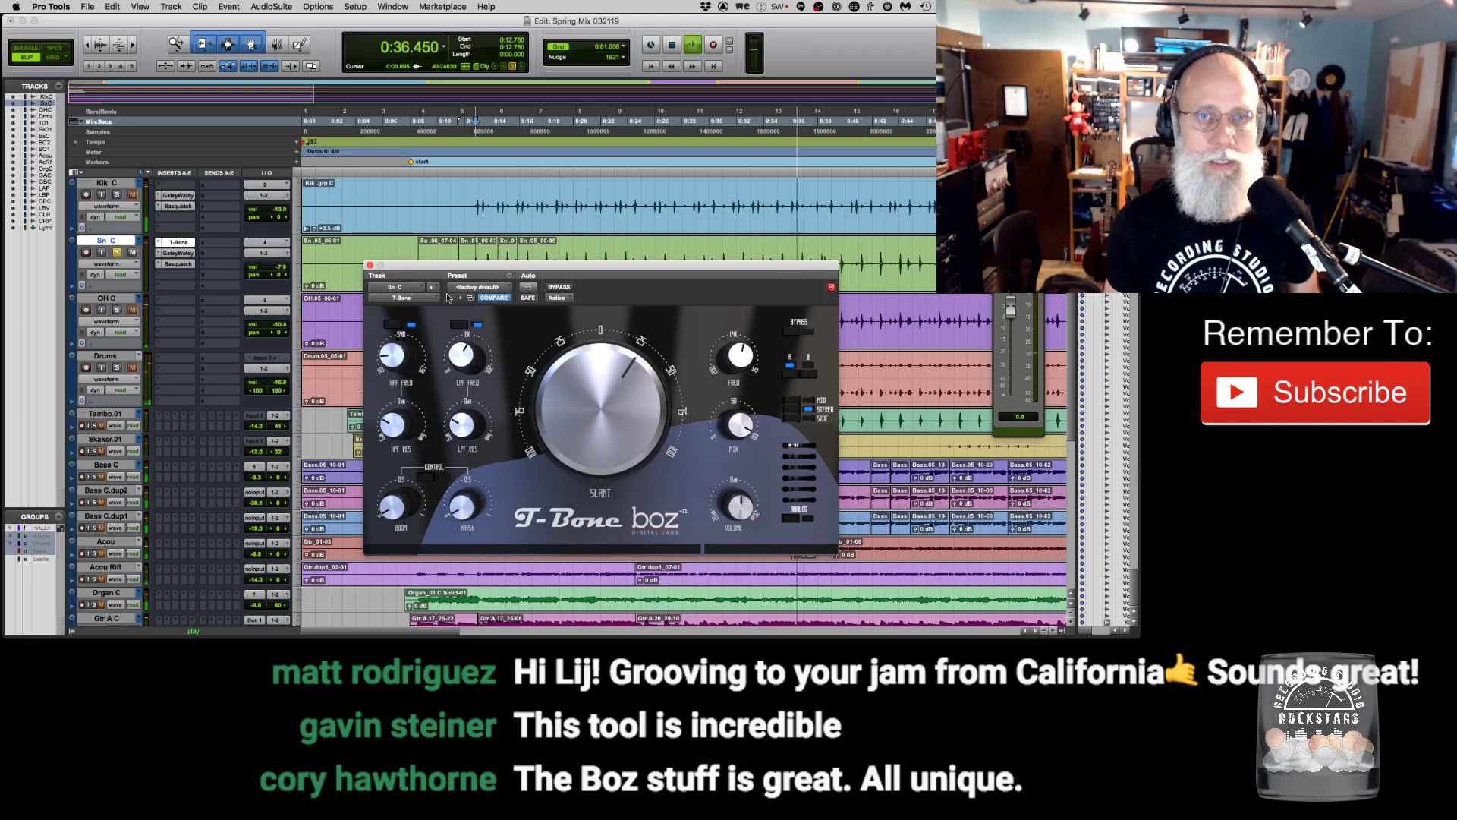
Compare the snare with T-Bone's low-pass and high-pass filters switched off and back on.
{"action": "left_click", "coordinate": [464, 328]}
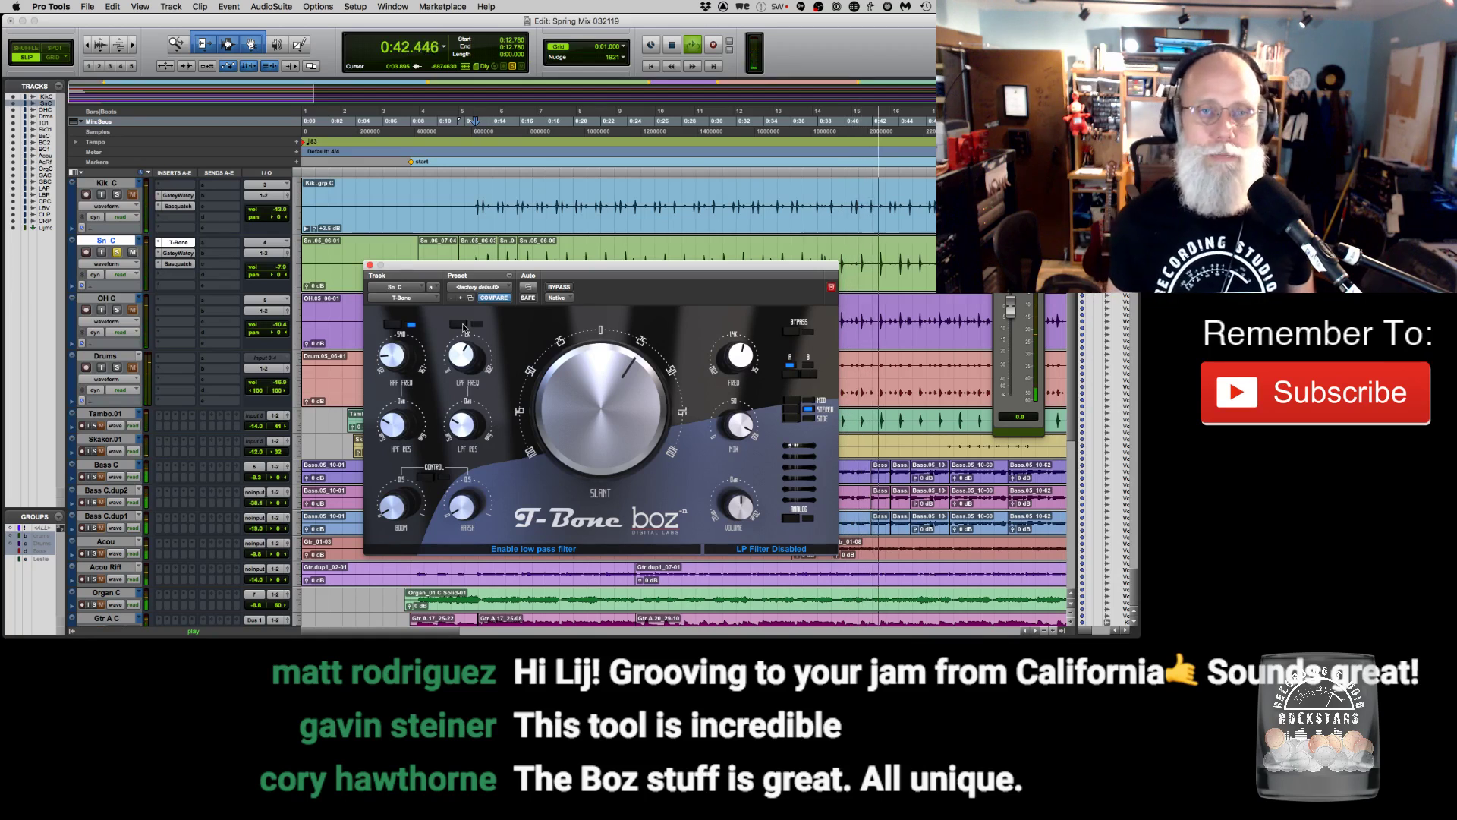
{"action": "left_click", "coordinate": [464, 328]}
{"action": "left_click", "coordinate": [394, 326]}
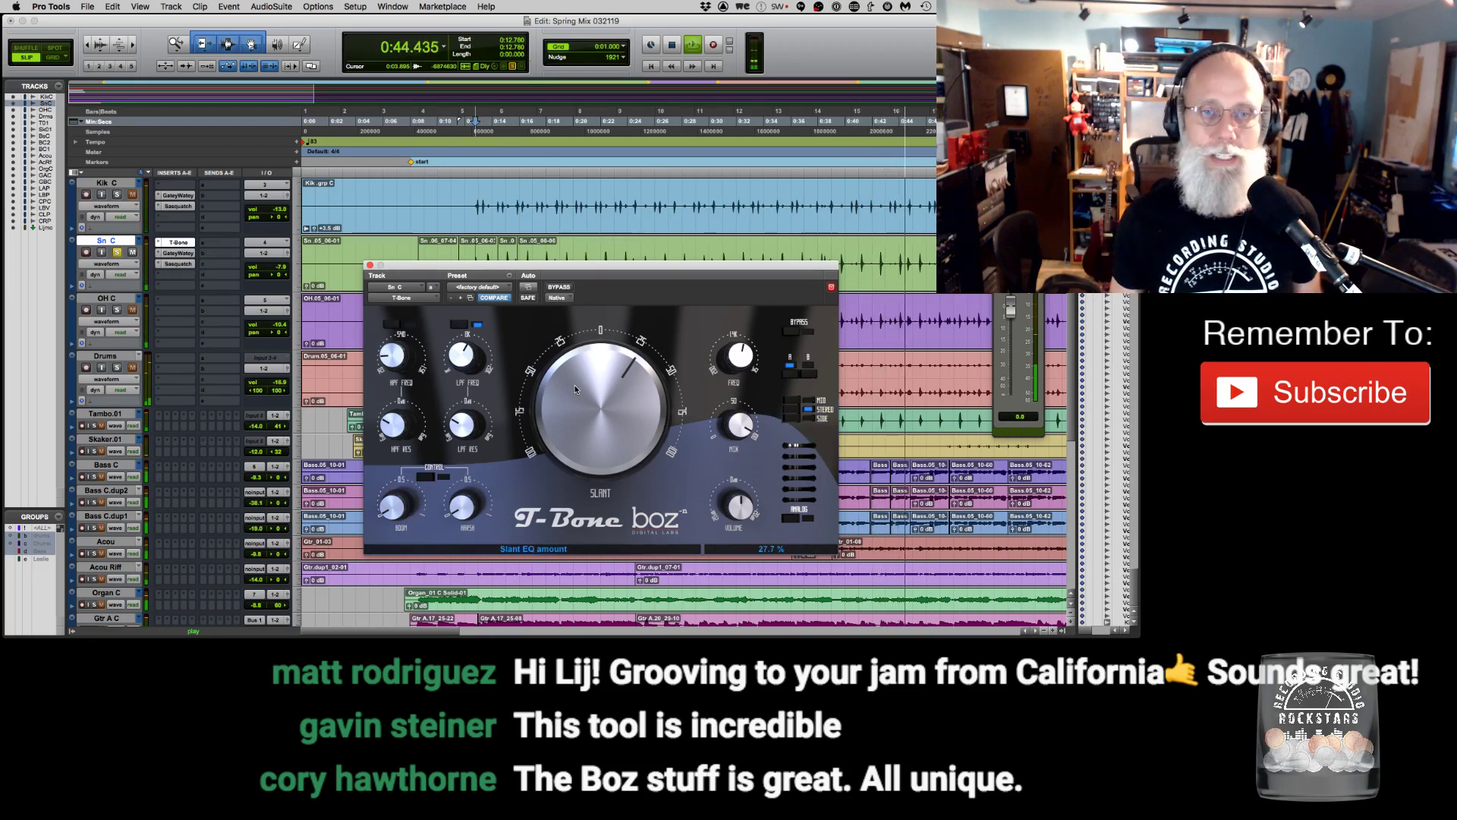
{"action": "left_click", "coordinate": [385, 324]}
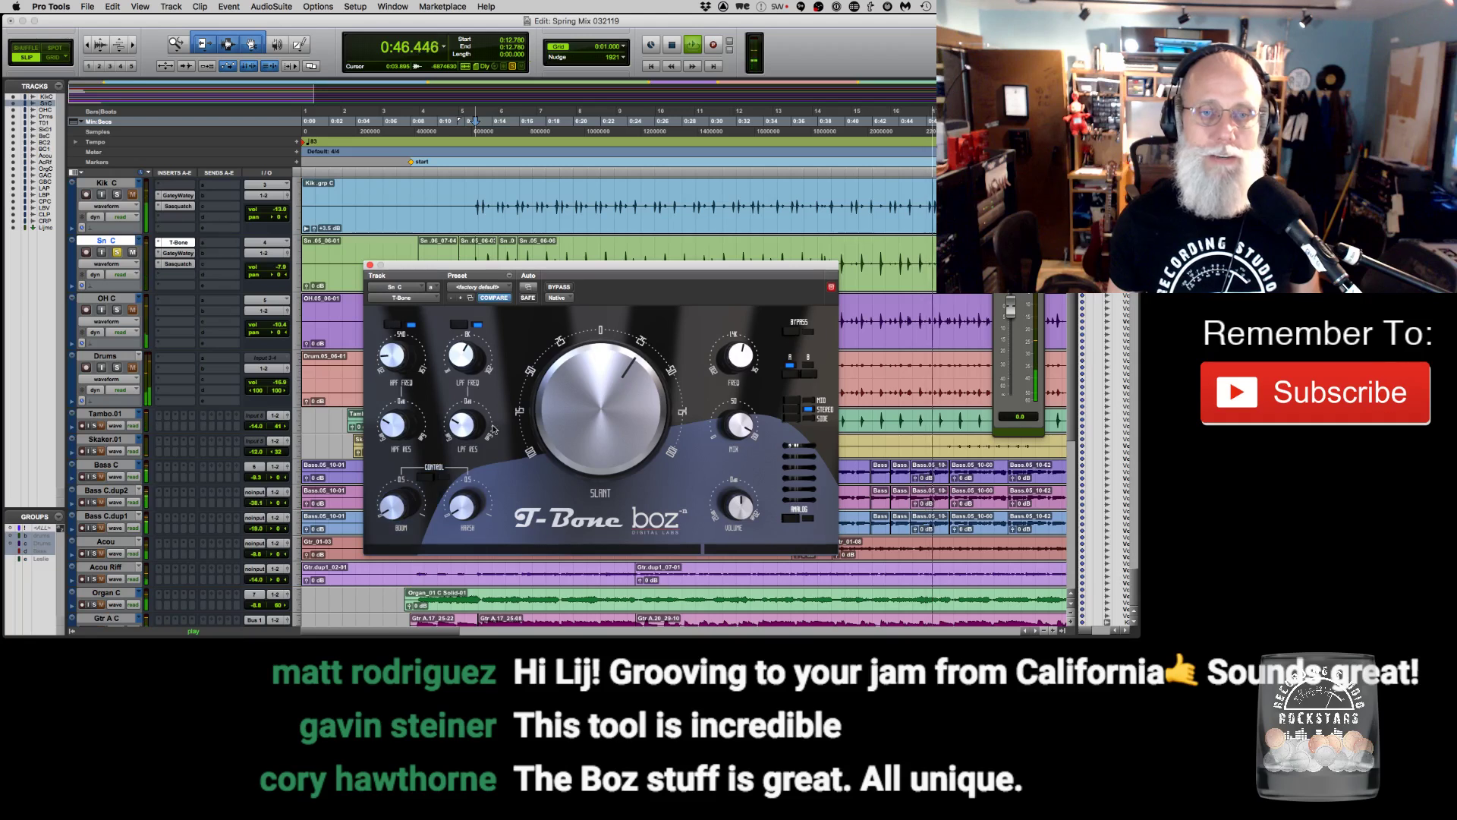
Try T-Bone's boom control at 50 %, restart and stop playback, and set the Slant EQ amount to 32.7 %.
{"action": "left_click_drag", "start_coordinate": [400, 506], "coordinate": [400, 483]}
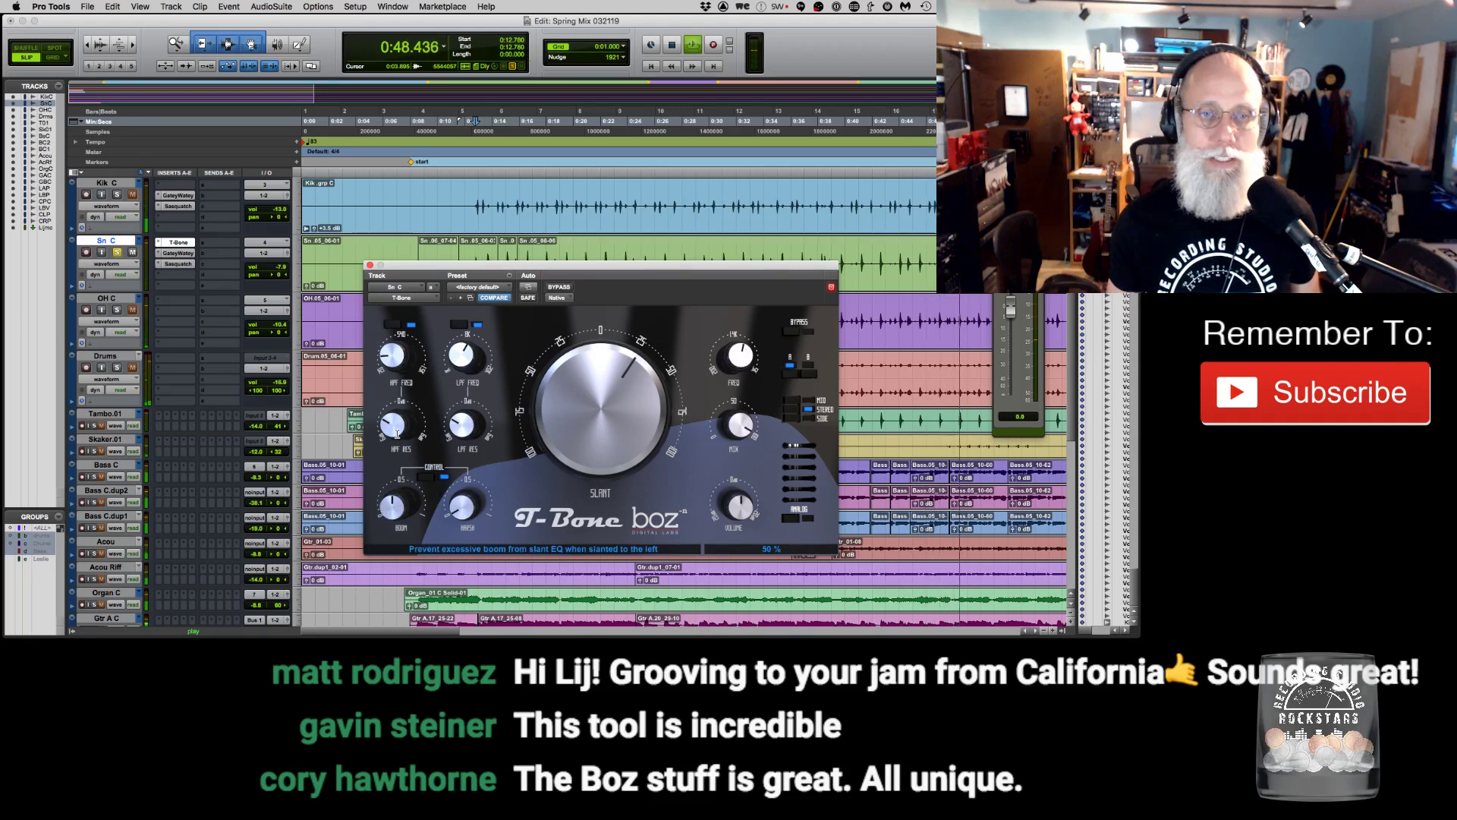
{"action": "key", "text": "space"}
{"action": "key", "text": "space"}
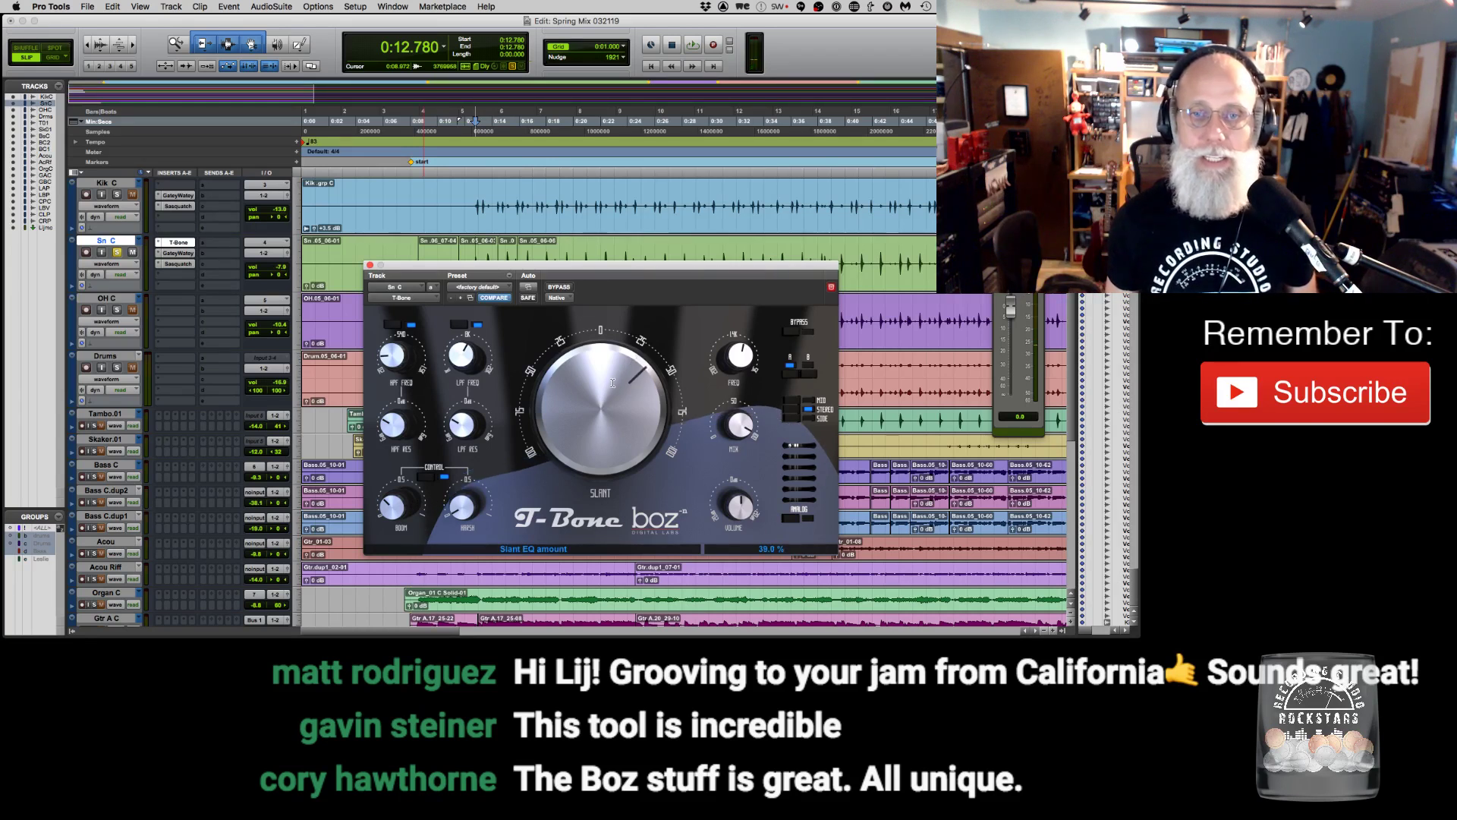
{"action": "left_click_drag", "start_coordinate": [603, 399], "coordinate": [611, 399]}
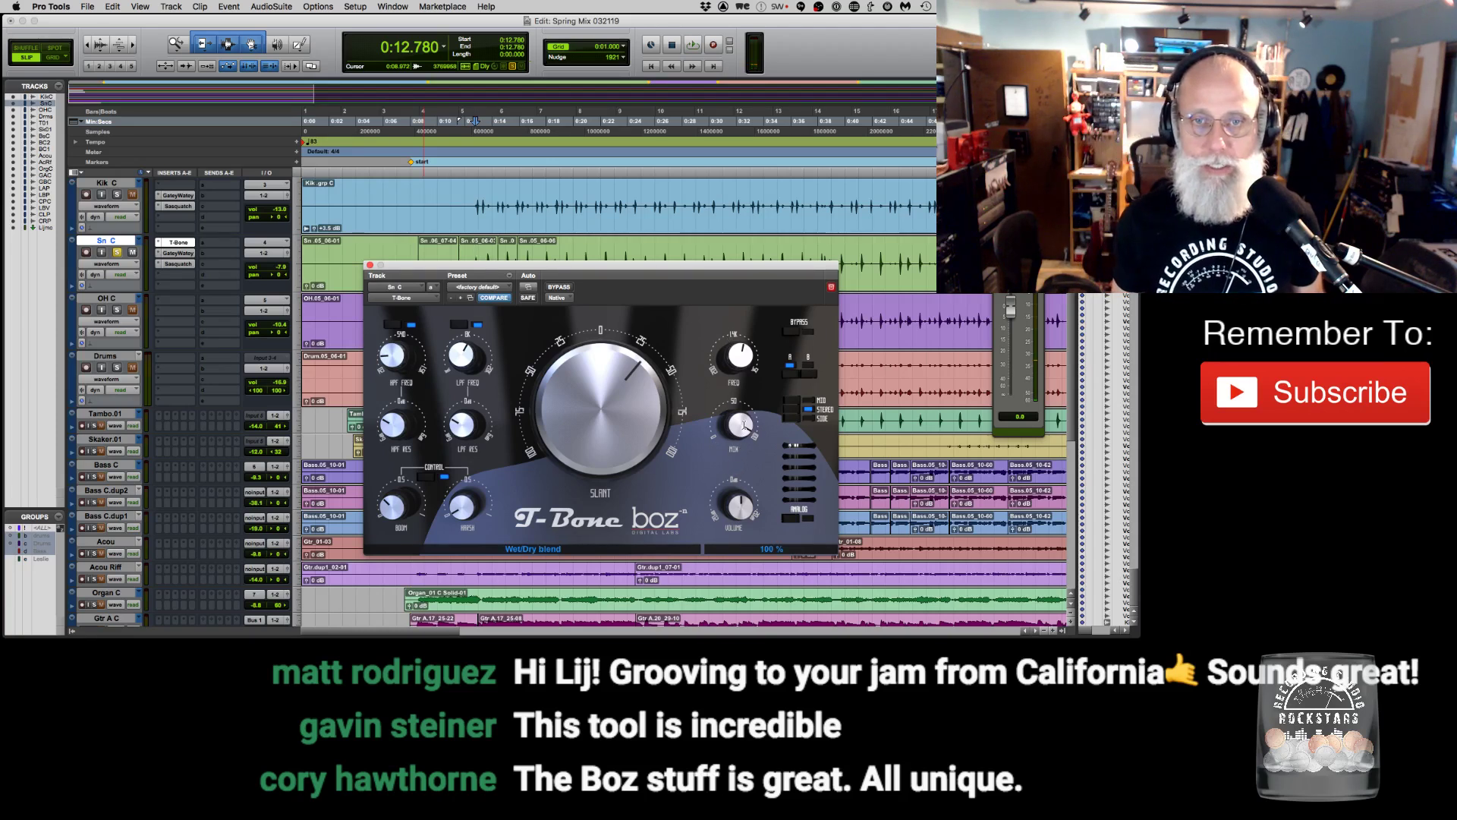
Lower T-Bone's fulcrum frequency to 353 Hz and raise the low-pass filter's frequency and resonance.
{"action": "left_click_drag", "start_coordinate": [704, 515], "coordinate": [700, 495]}
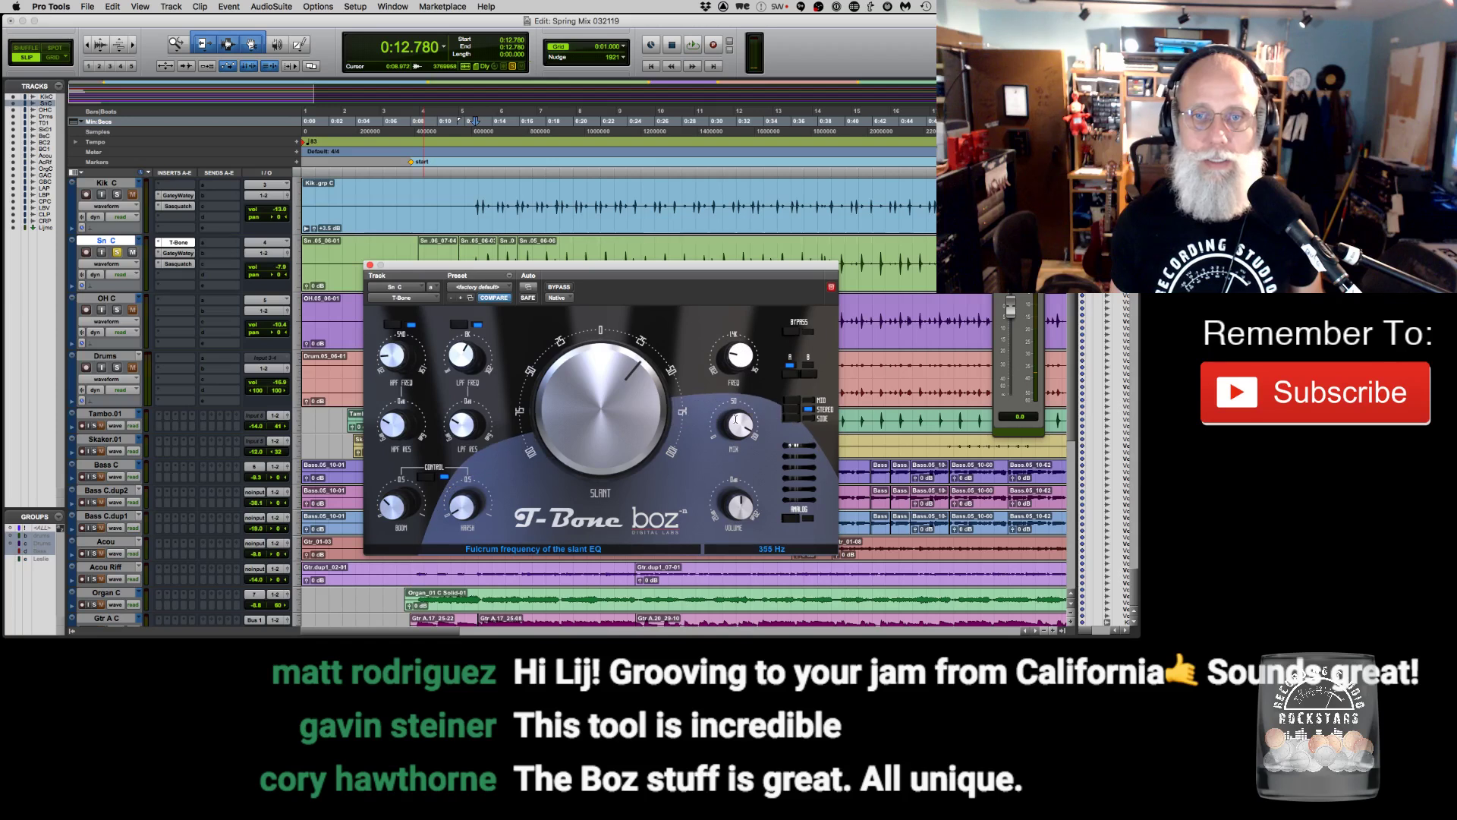
{"action": "mouse_move", "coordinate": [735, 420]}
{"action": "left_mouse_down"}
{"action": "mouse_move", "coordinate": [733, 436]}
{"action": "mouse_move", "coordinate": [757, 290]}
{"action": "mouse_move", "coordinate": [734, 414]}
{"action": "left_mouse_up"}
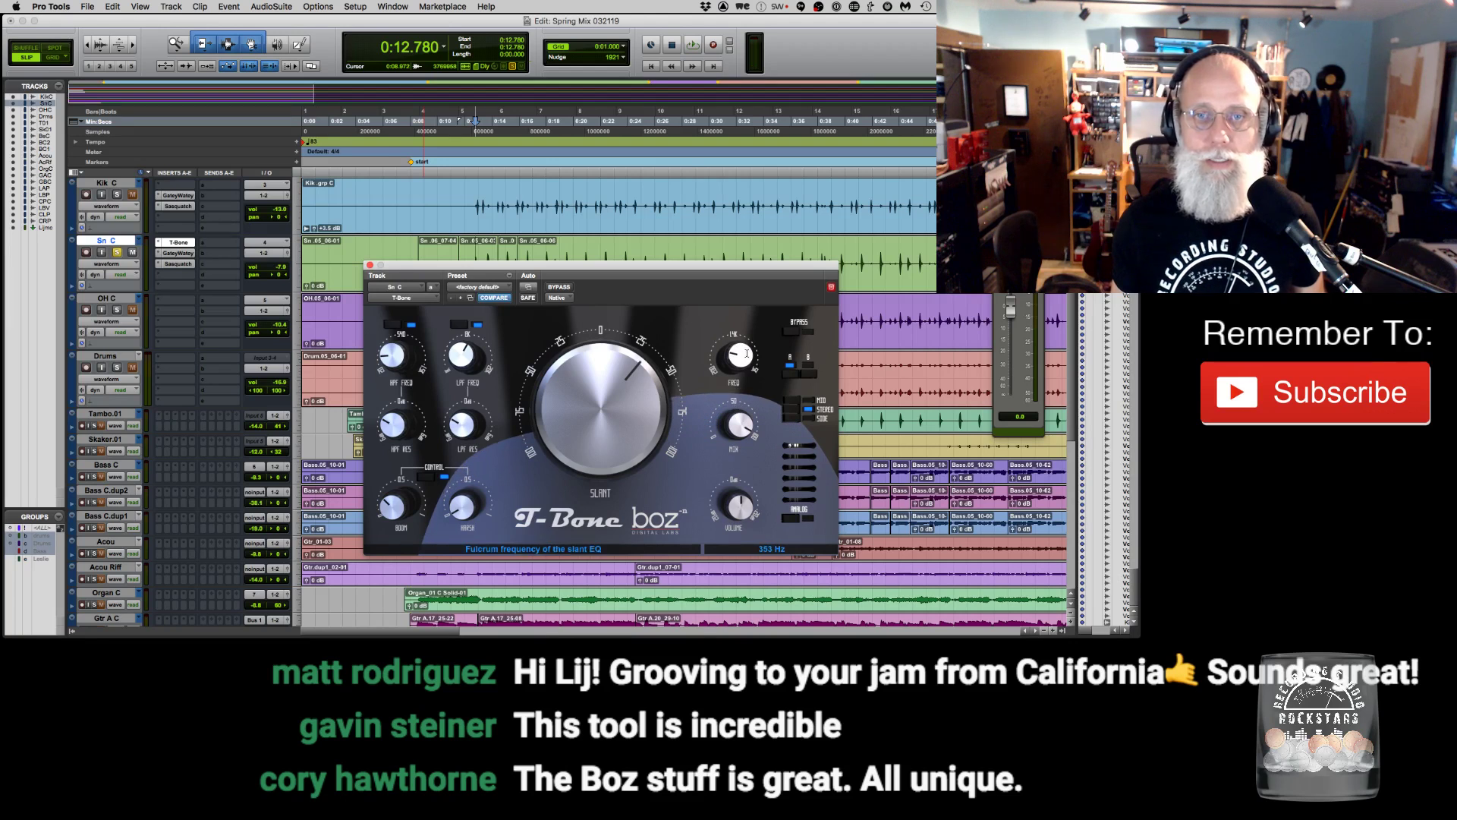
{"action": "mouse_move", "coordinate": [474, 358]}
{"action": "left_mouse_down"}
{"action": "mouse_move", "coordinate": [474, 275]}
{"action": "mouse_move", "coordinate": [474, 349]}
{"action": "left_mouse_up"}
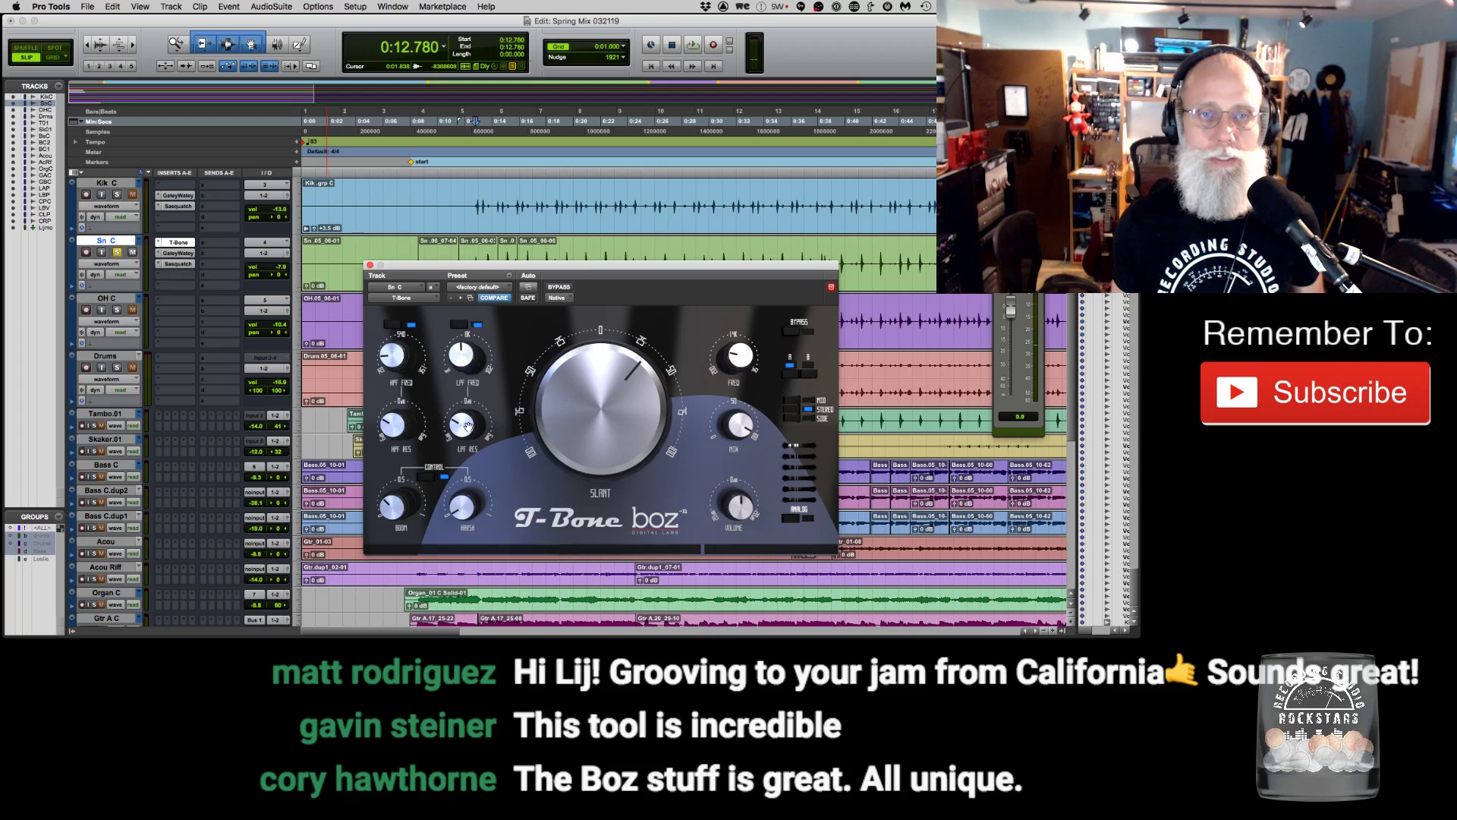
{"action": "left_click_drag", "start_coordinate": [474, 428], "coordinate": [478, 400]}
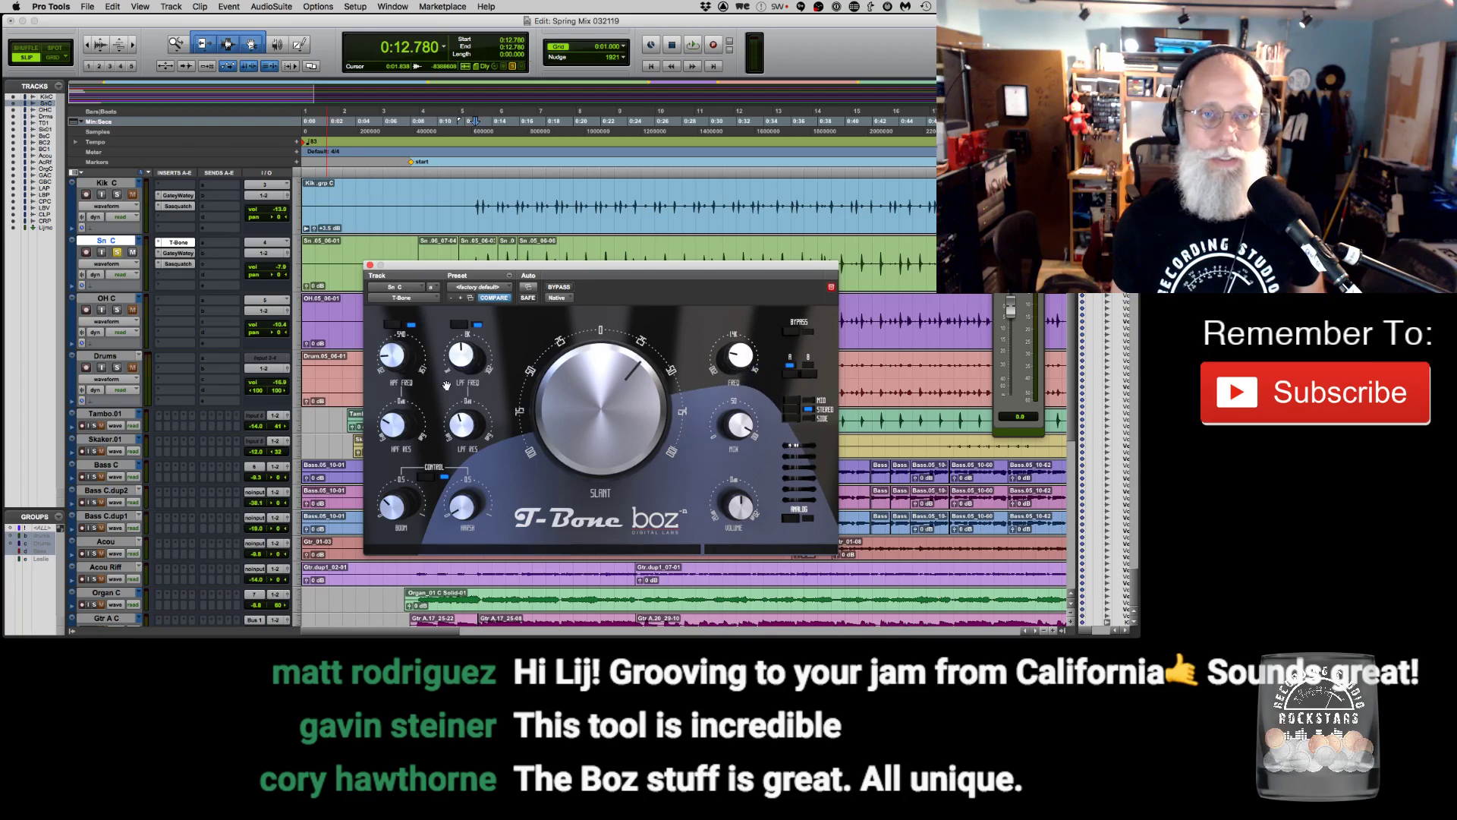
Set T-Bone's high-pass resonance to about 3.6 dB and its frequency to about 142 Hz while auditioning the snare.
{"action": "left_click_drag", "start_coordinate": [390, 425], "coordinate": [405, 336]}
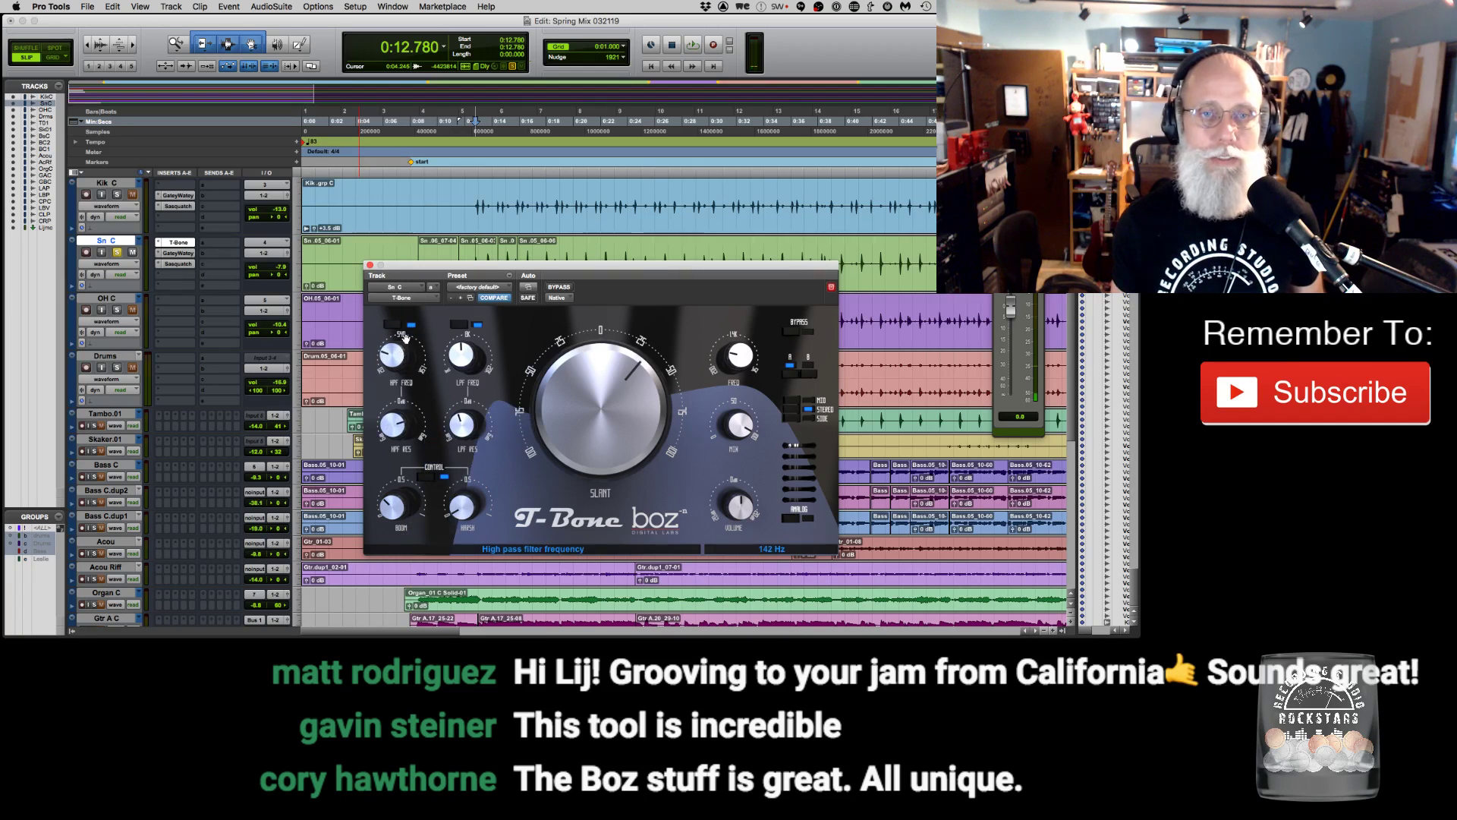
{"action": "key", "text": "space"}
{"action": "mouse_move", "coordinate": [395, 350]}
{"action": "left_mouse_down"}
{"action": "mouse_move", "coordinate": [415, 301]}
{"action": "mouse_move", "coordinate": [403, 356]}
{"action": "left_mouse_up"}
{"action": "key", "text": "space"}
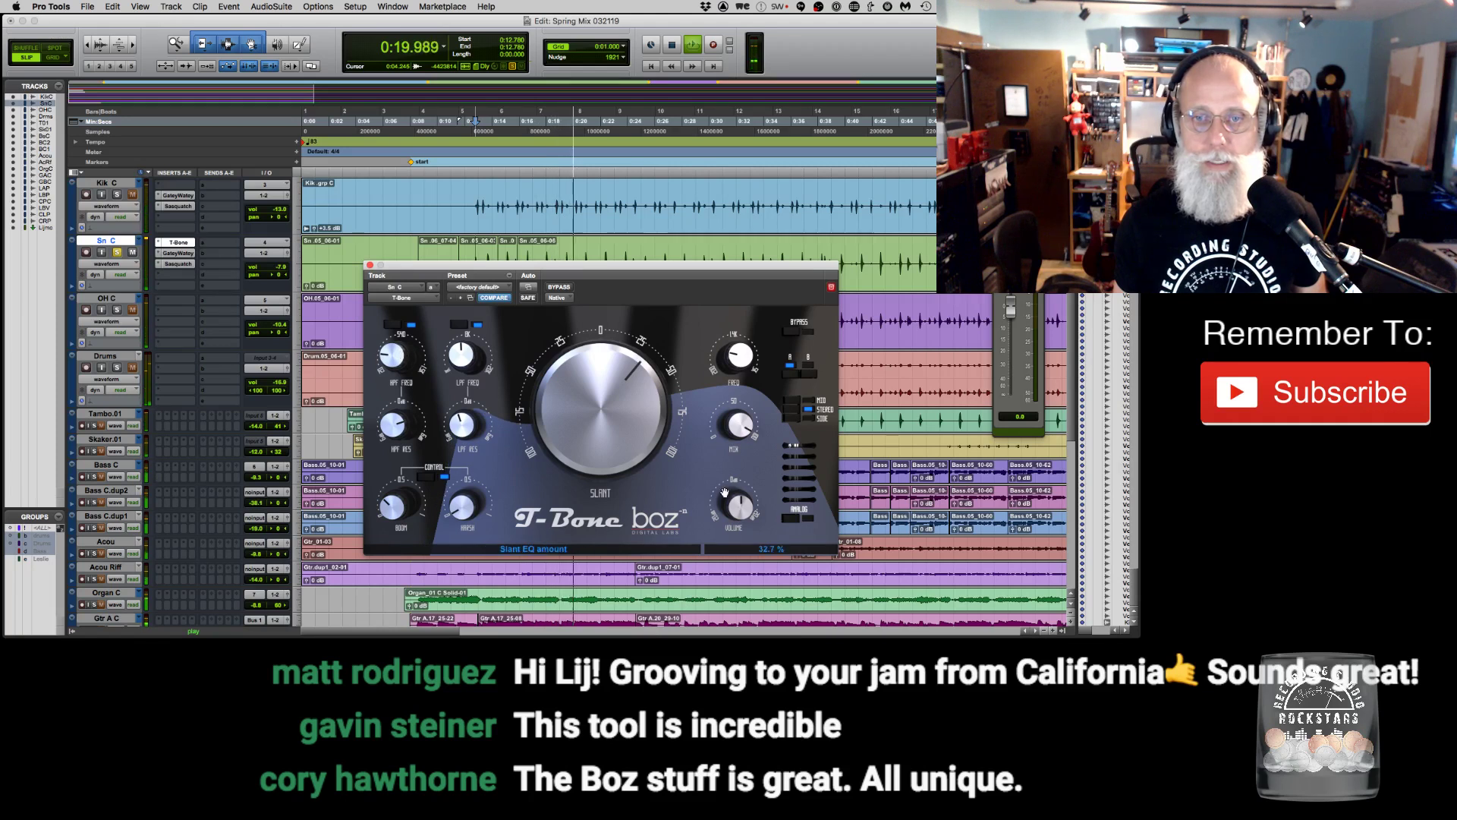
Turn on T-Bone's Analog mode and raise the low-pass frequency while playing, and stop playback.
{"action": "left_click", "coordinate": [805, 520]}
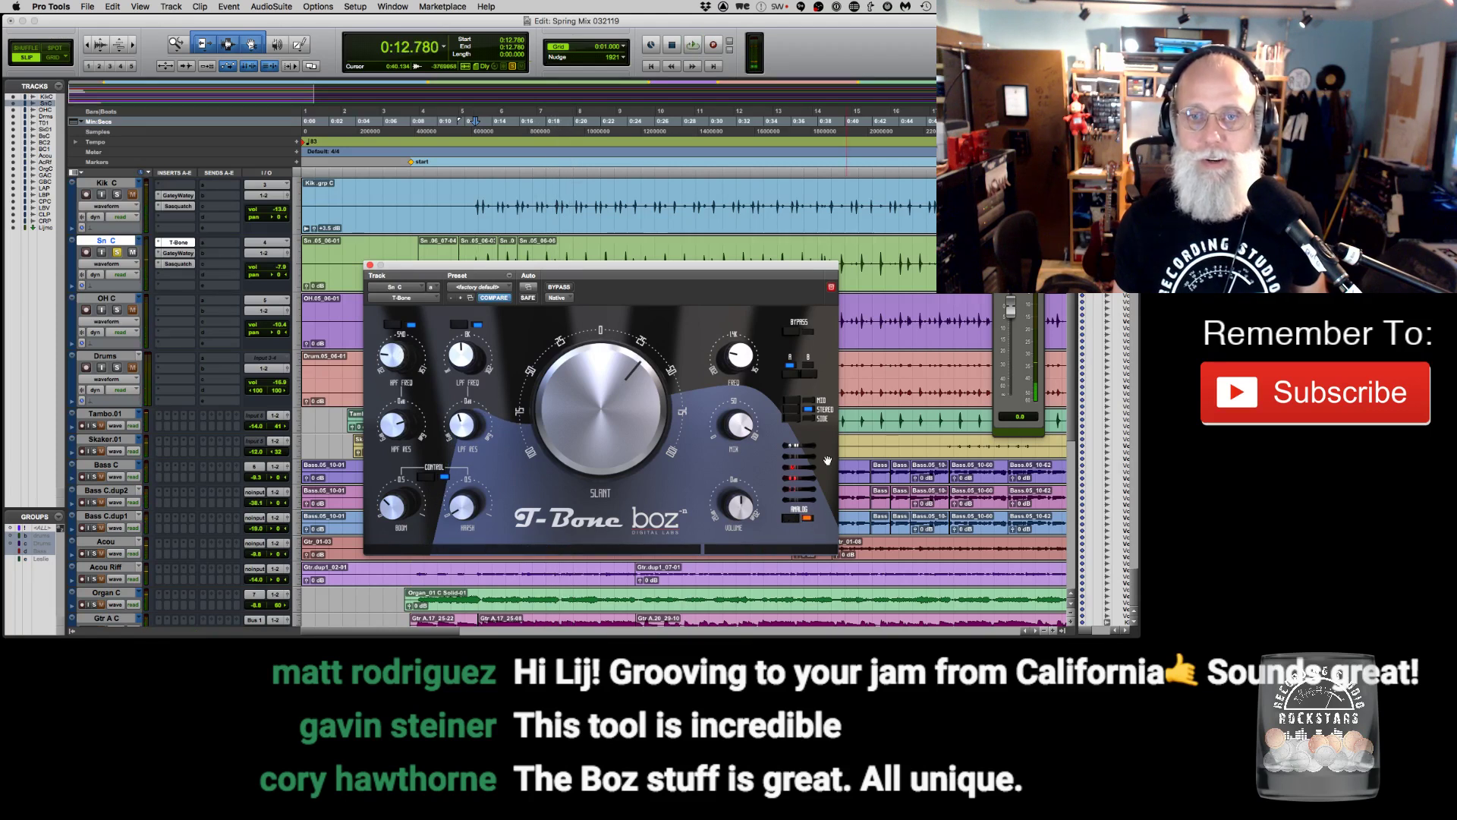
{"action": "key", "text": "space"}
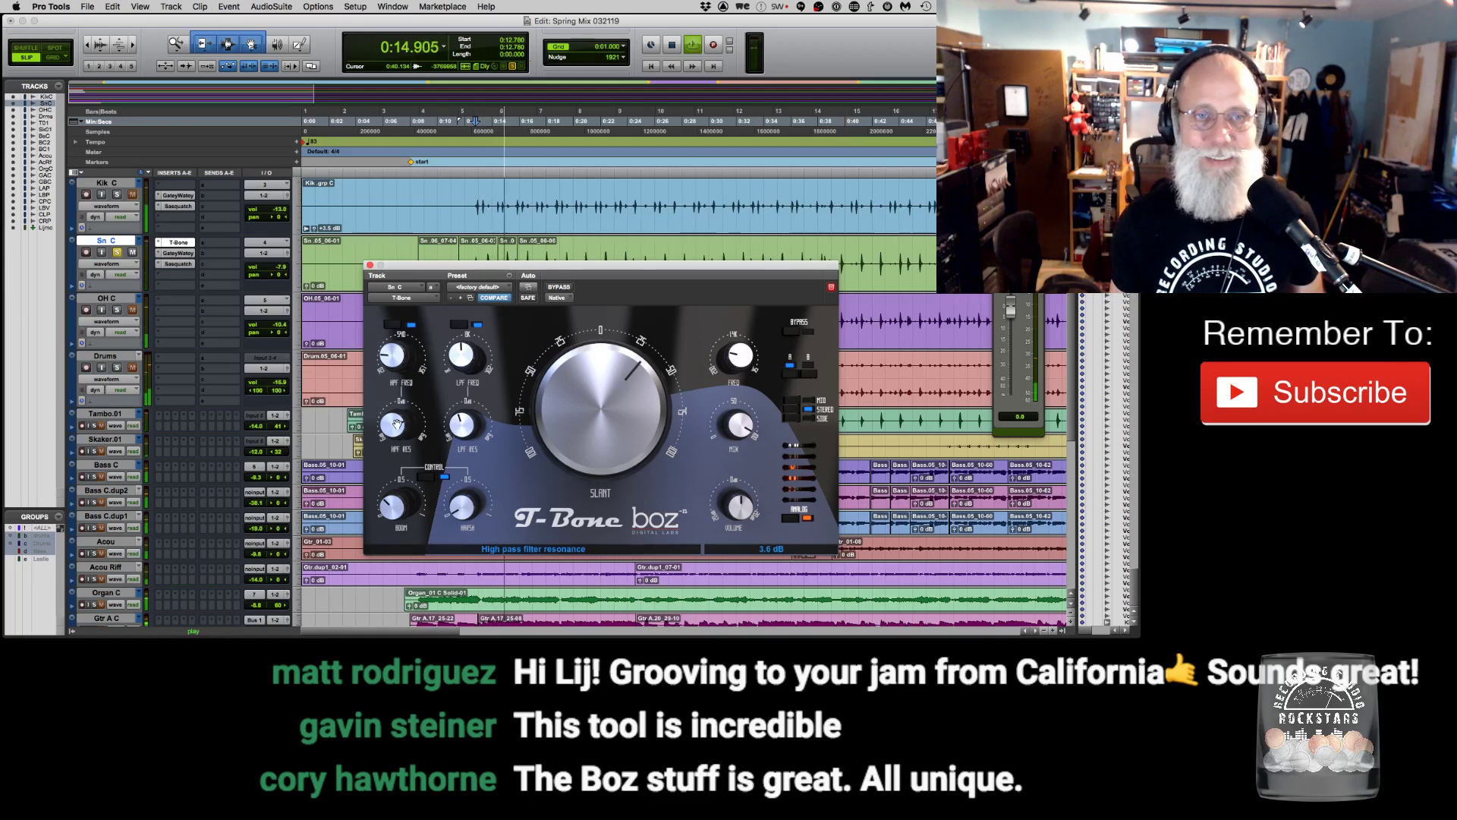
{"action": "left_click_drag", "start_coordinate": [466, 351], "coordinate": [481, 309]}
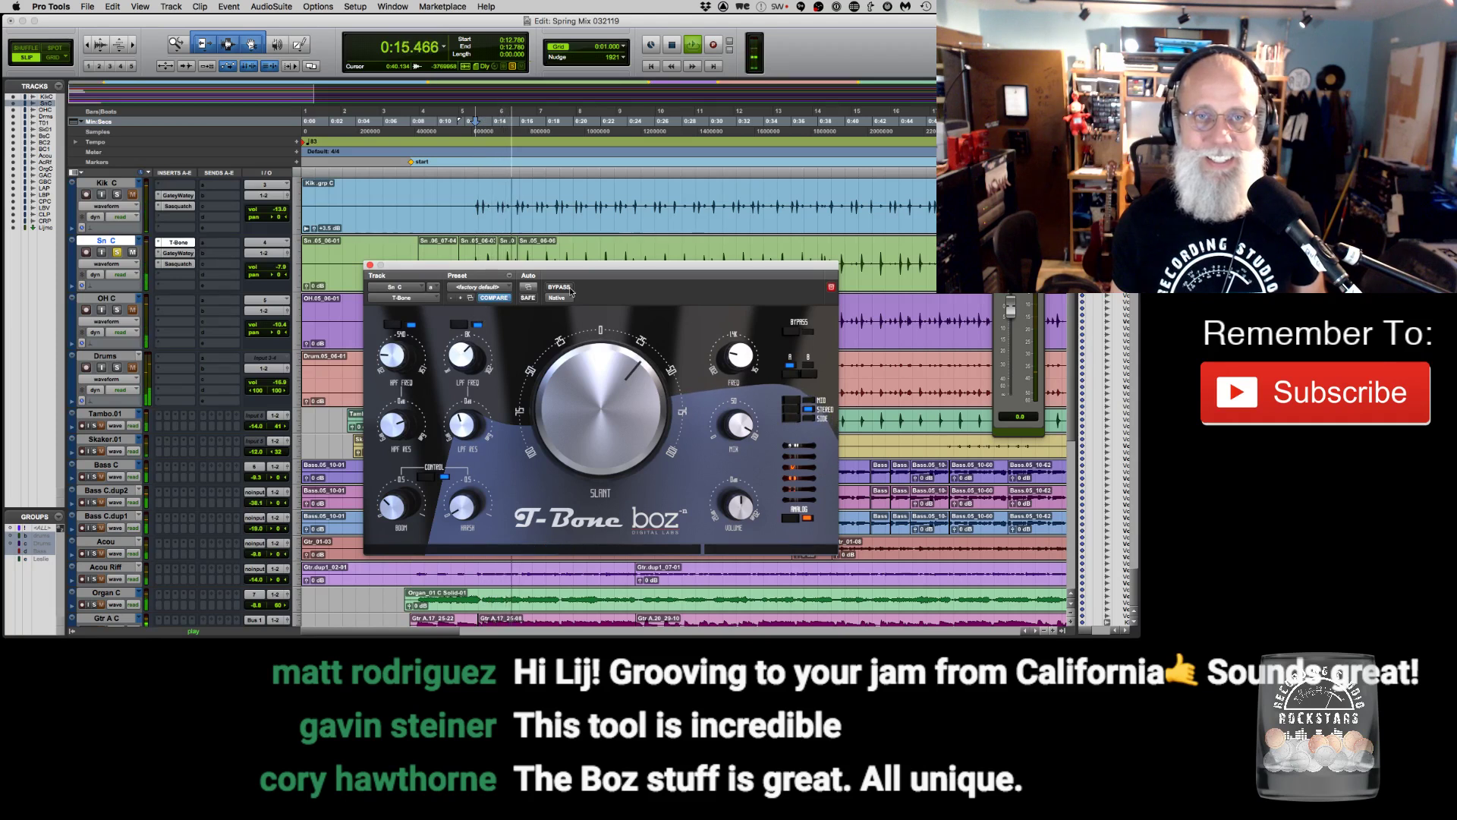
{"action": "key", "text": "space"}
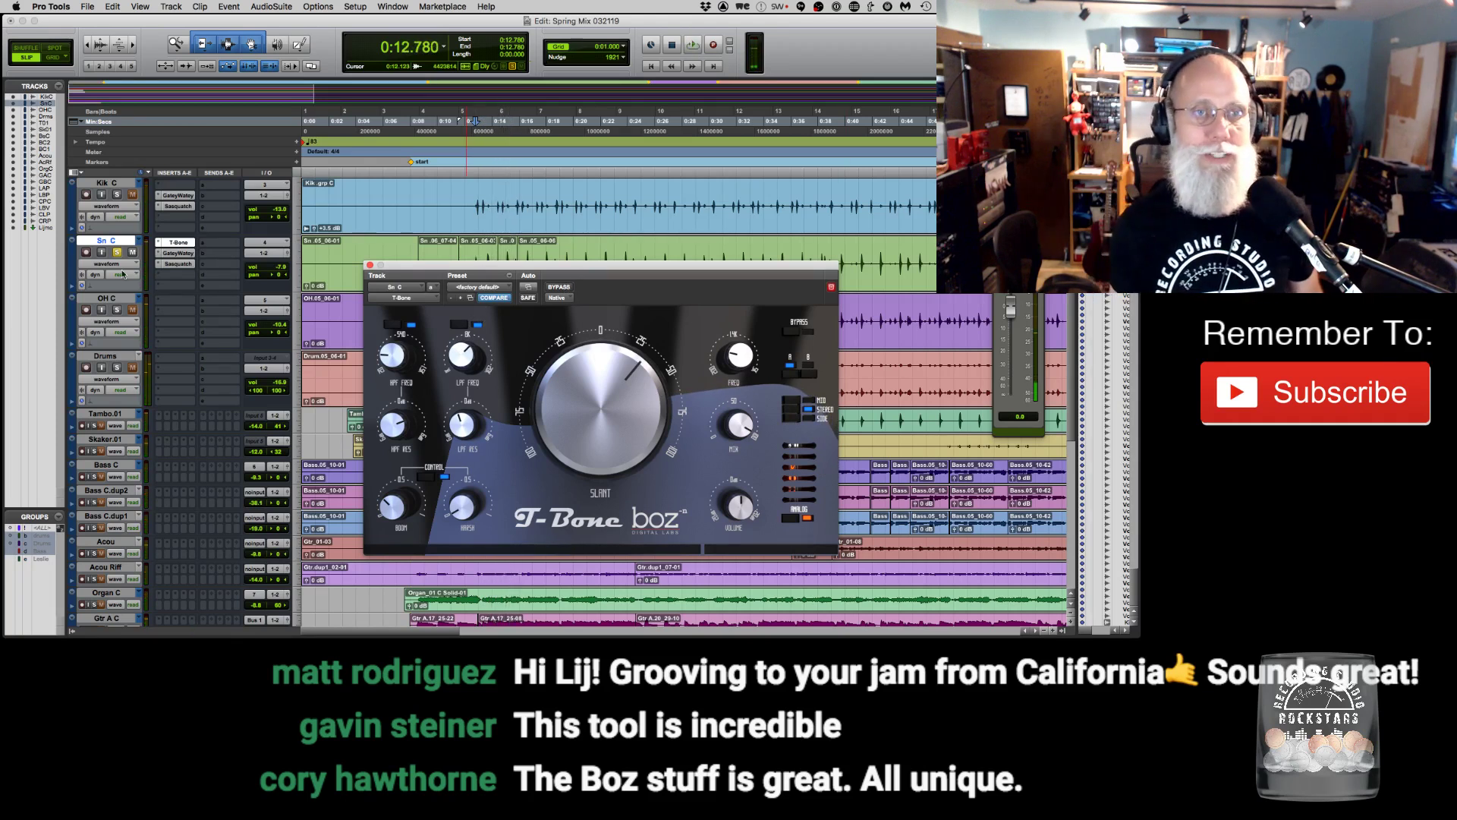
Replace T-Bone on the Sn C track with the Boz Digital Labs Plus 10 dB Equaliser.
{"action": "left_click", "coordinate": [160, 243]}
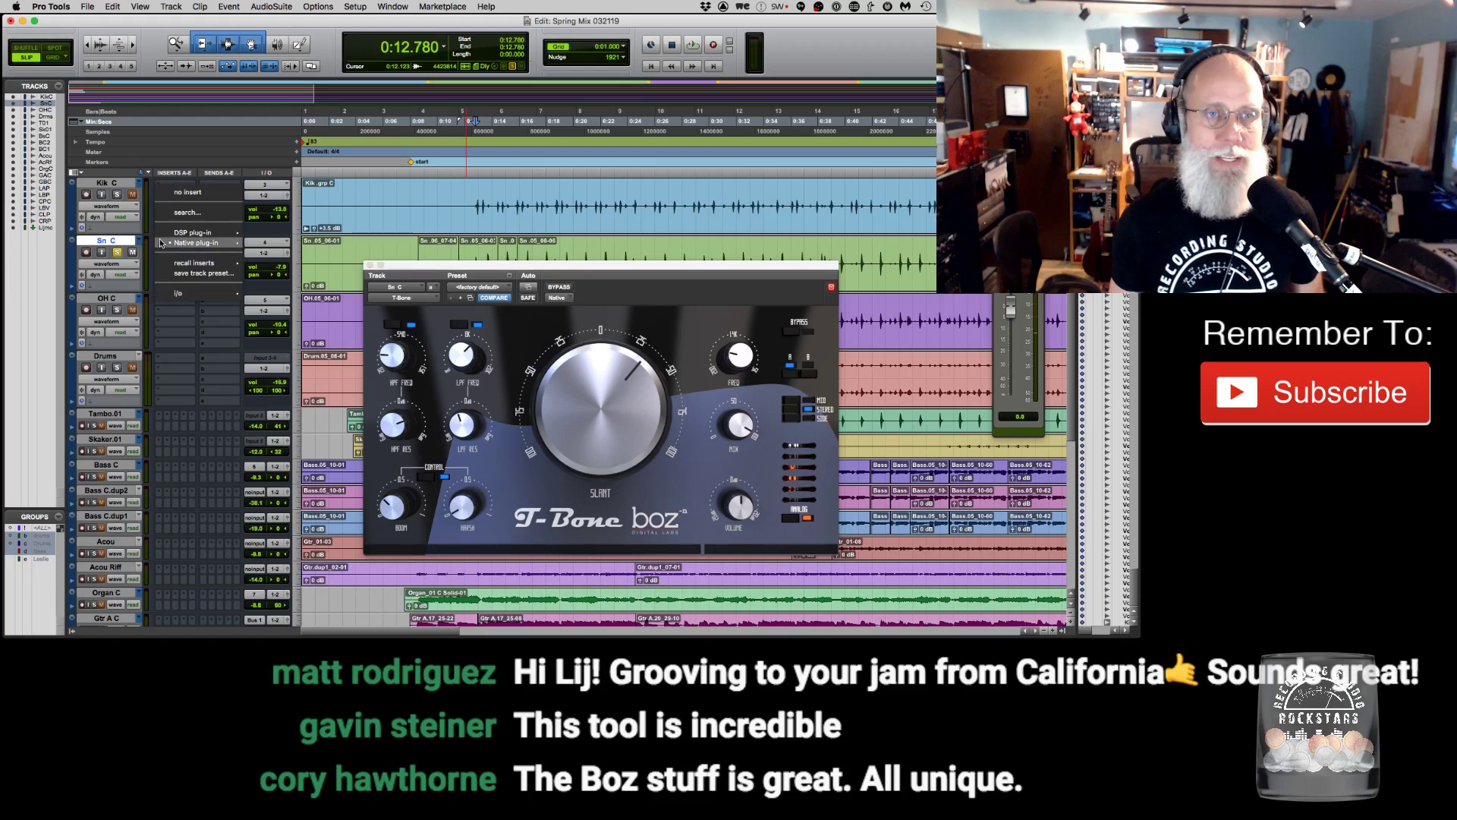
{"action": "mouse_move", "coordinate": [198, 243]}
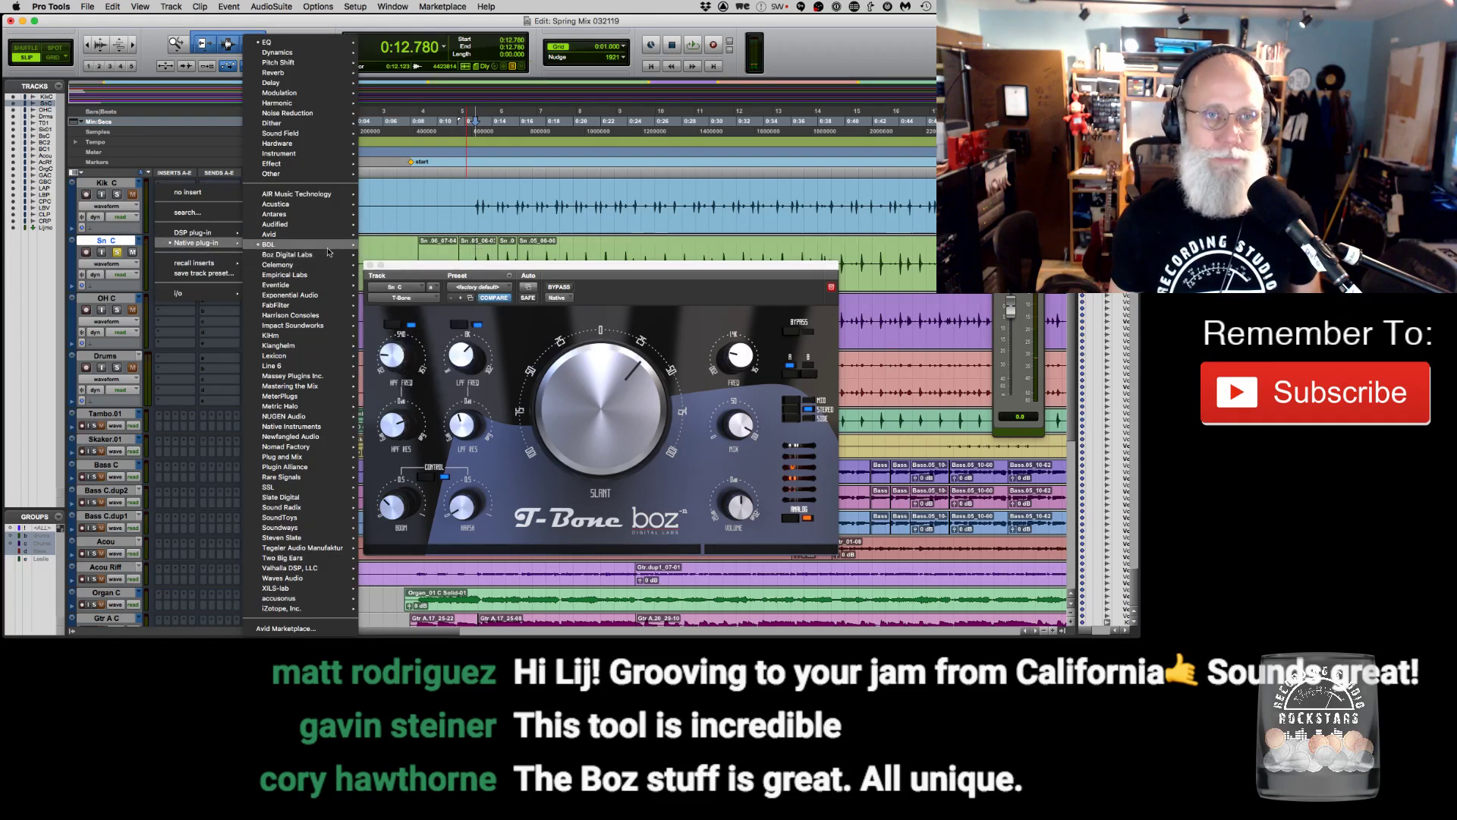
{"action": "mouse_move", "coordinate": [344, 253]}
{"action": "left_click", "coordinate": [571, 381]}
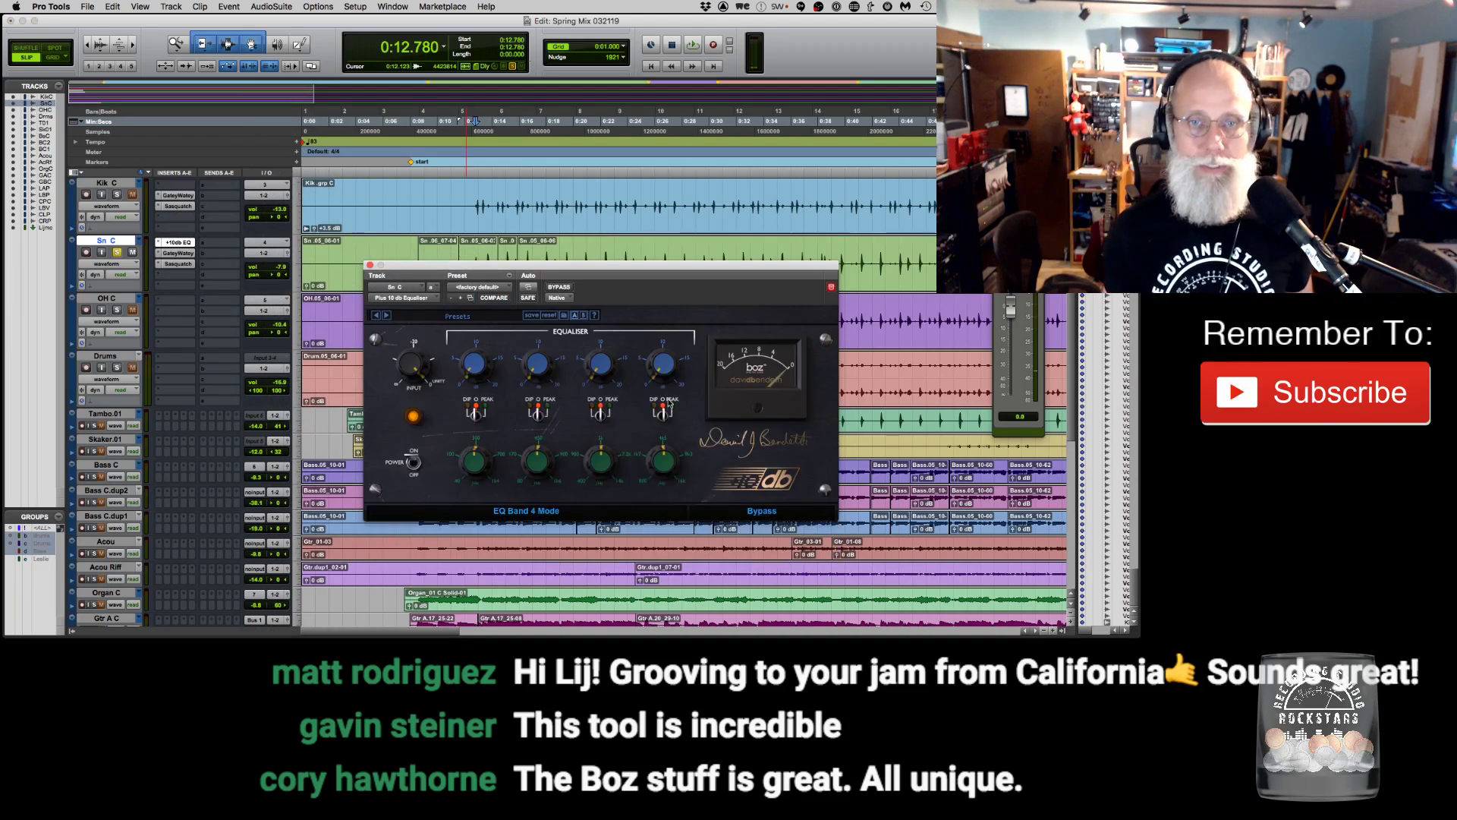
Play the drums and set the equaliser's band 2 to Peak mode at 229 Hz with a 6.47 dB boost.
{"action": "key", "text": "space"}
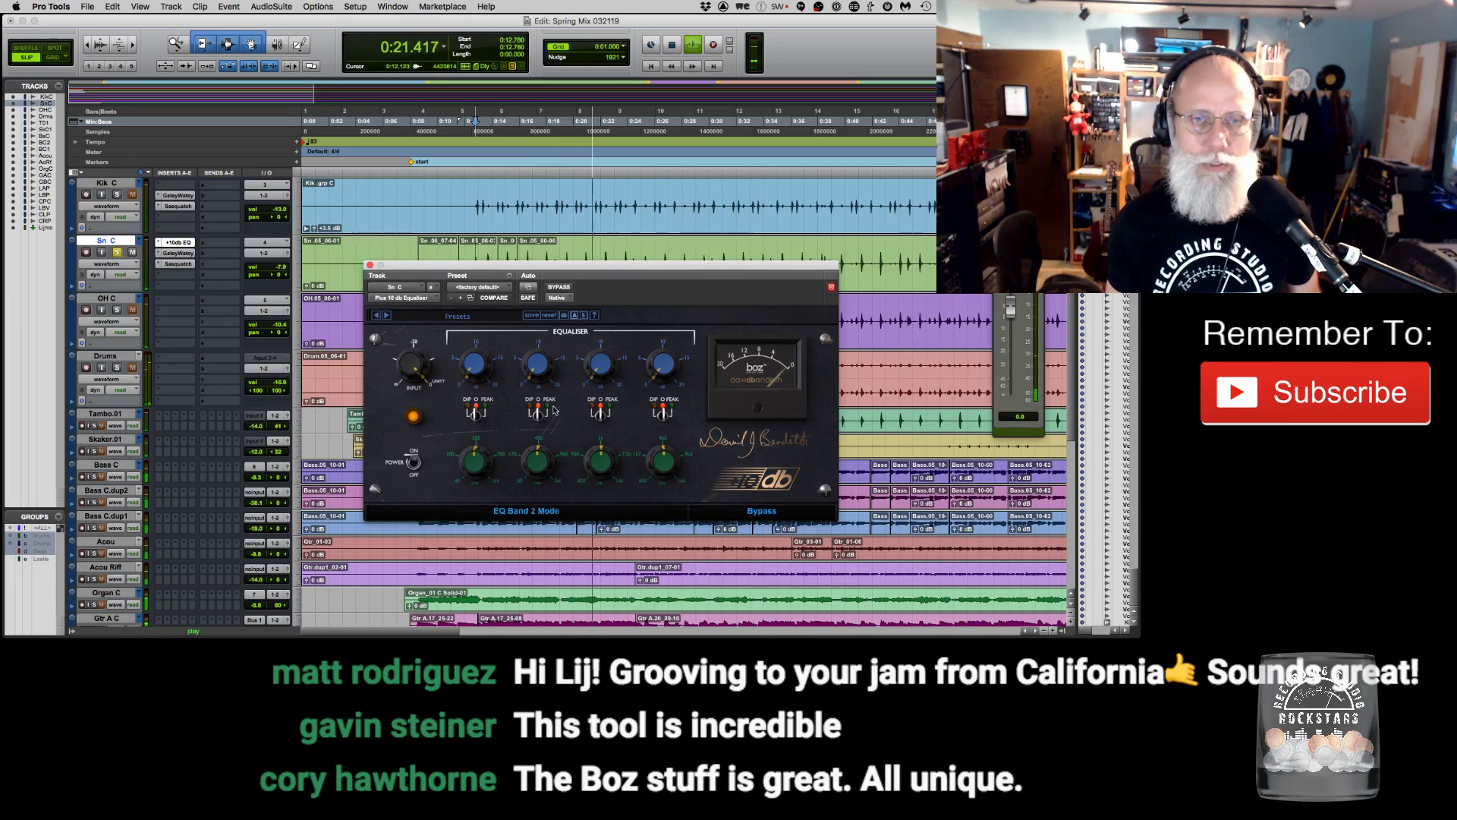
{"action": "left_click", "coordinate": [466, 413]}
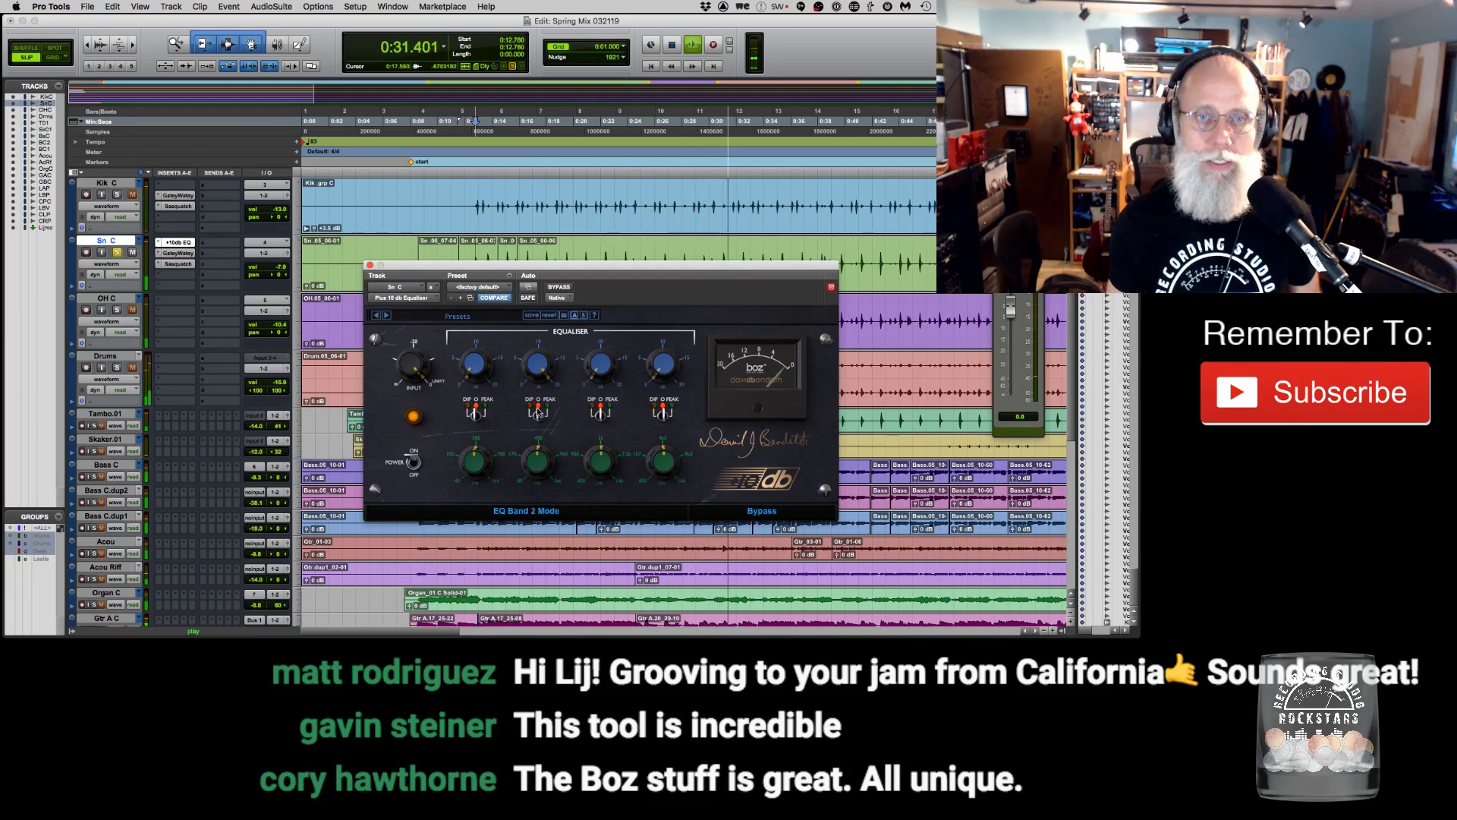
{"action": "left_click", "coordinate": [550, 416]}
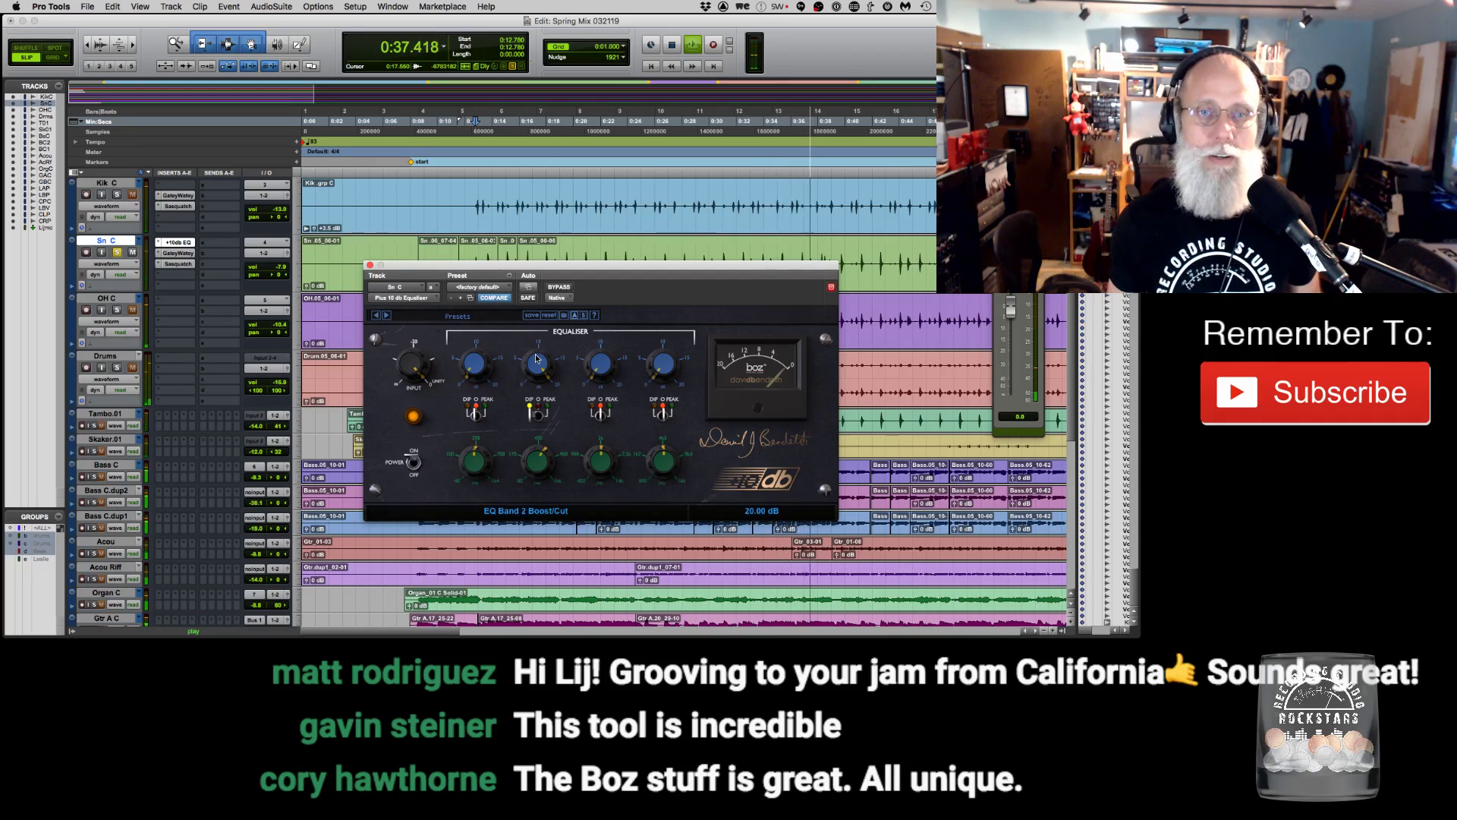
{"action": "left_click", "coordinate": [550, 414]}
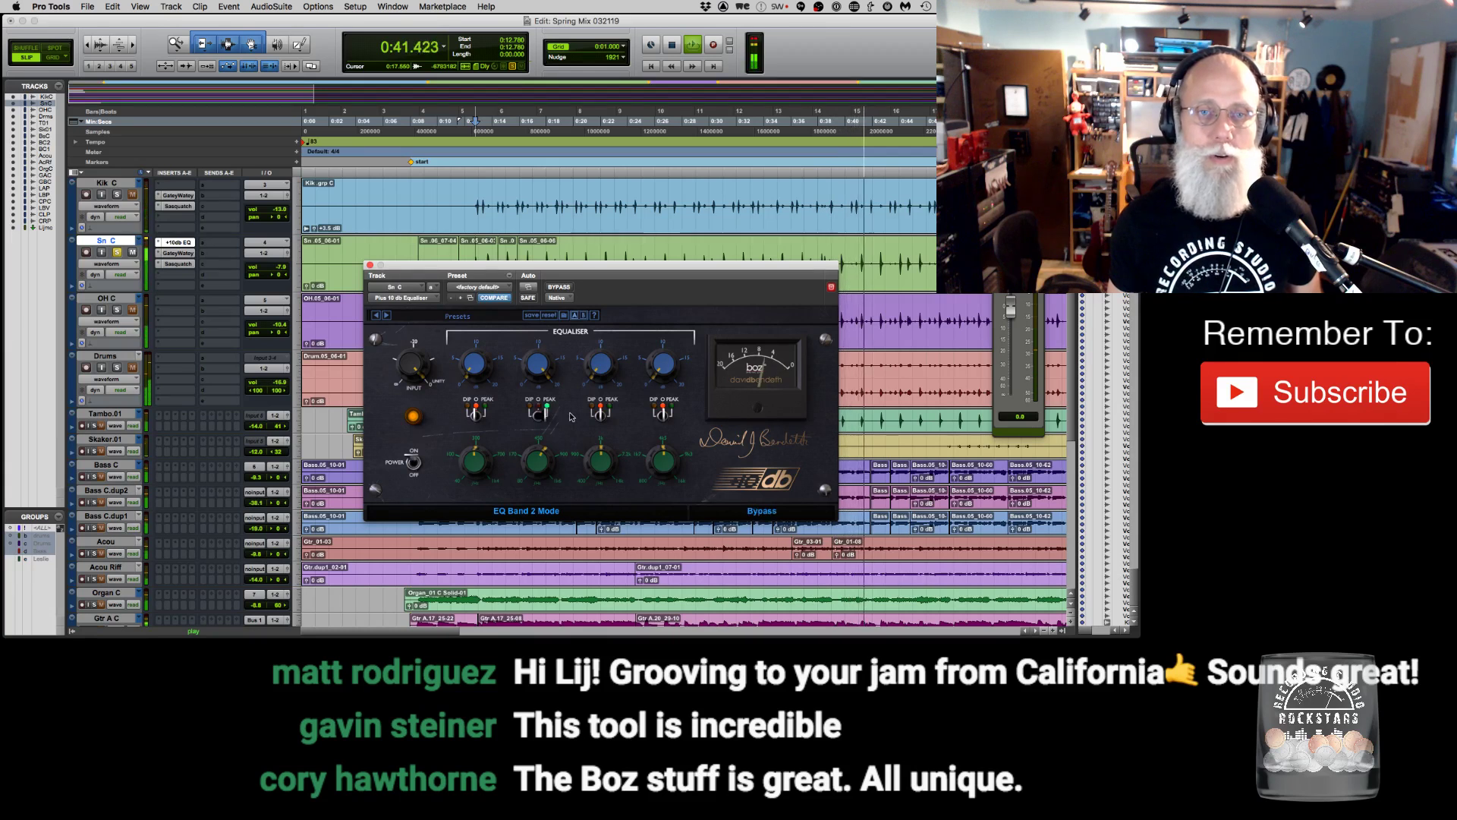
{"action": "left_click_drag", "start_coordinate": [534, 367], "coordinate": [526, 504]}
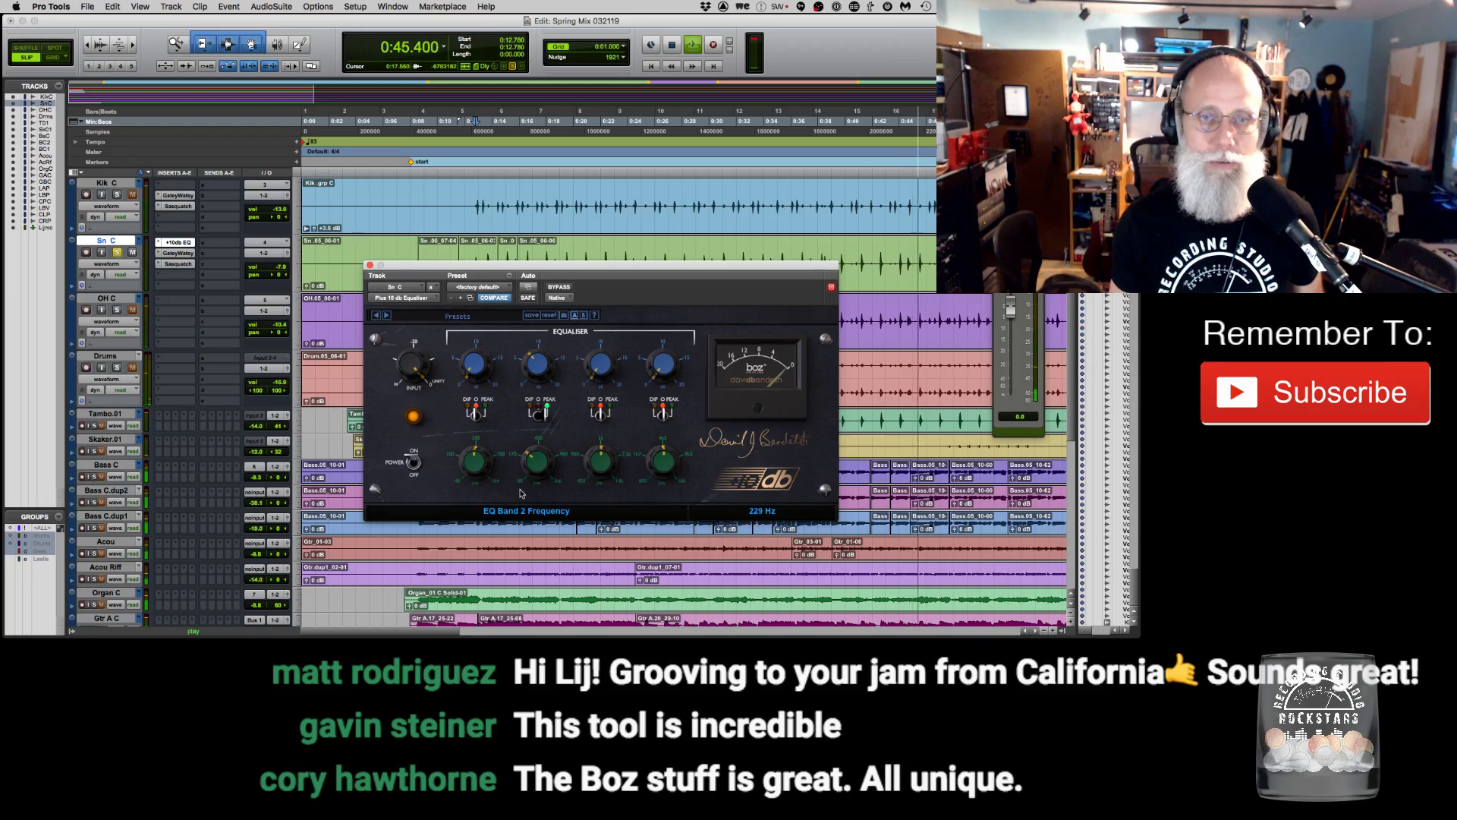
{"action": "mouse_move", "coordinate": [530, 364]}
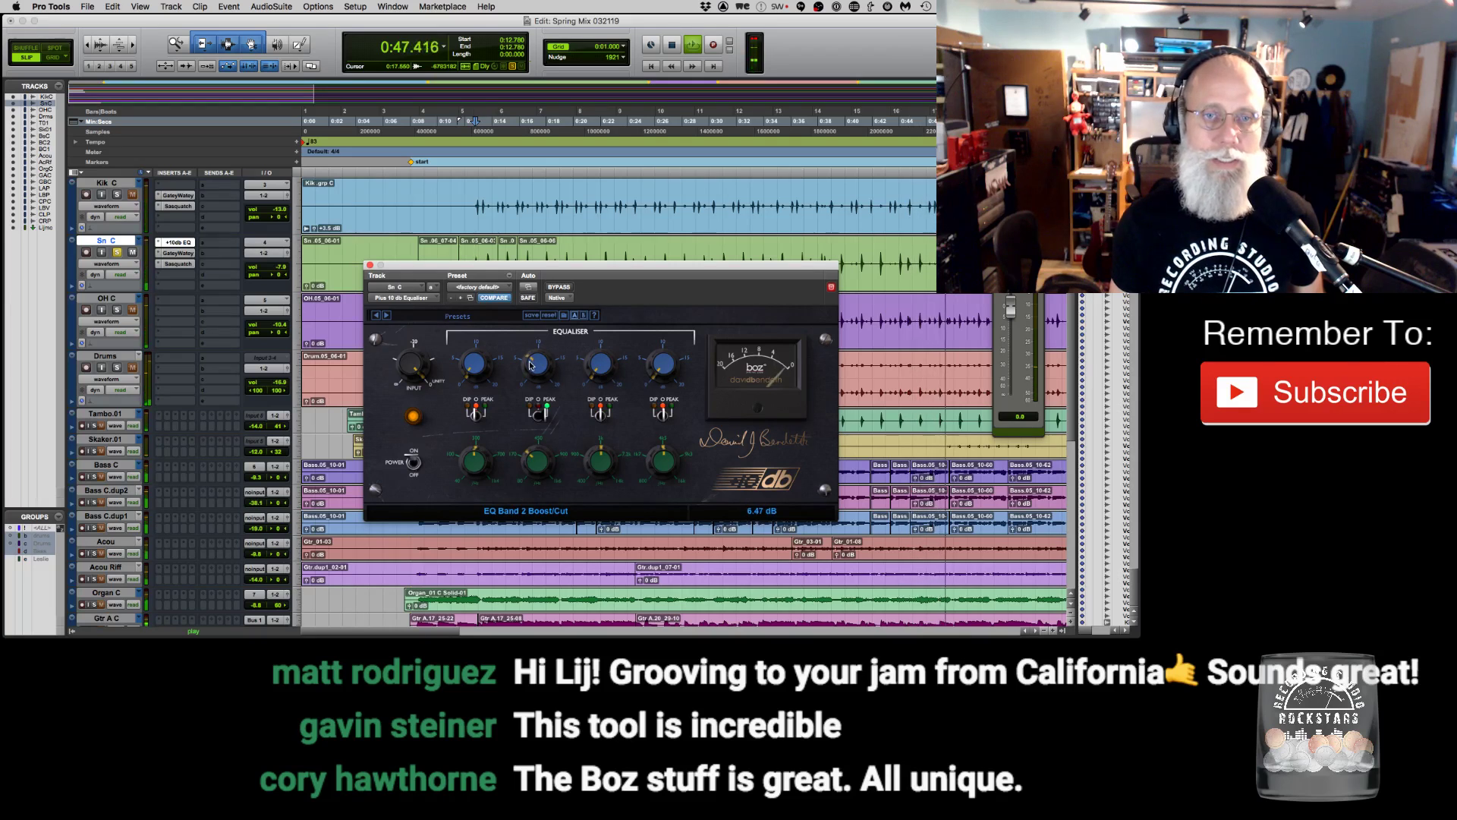
{"action": "mouse_move", "coordinate": [534, 458]}
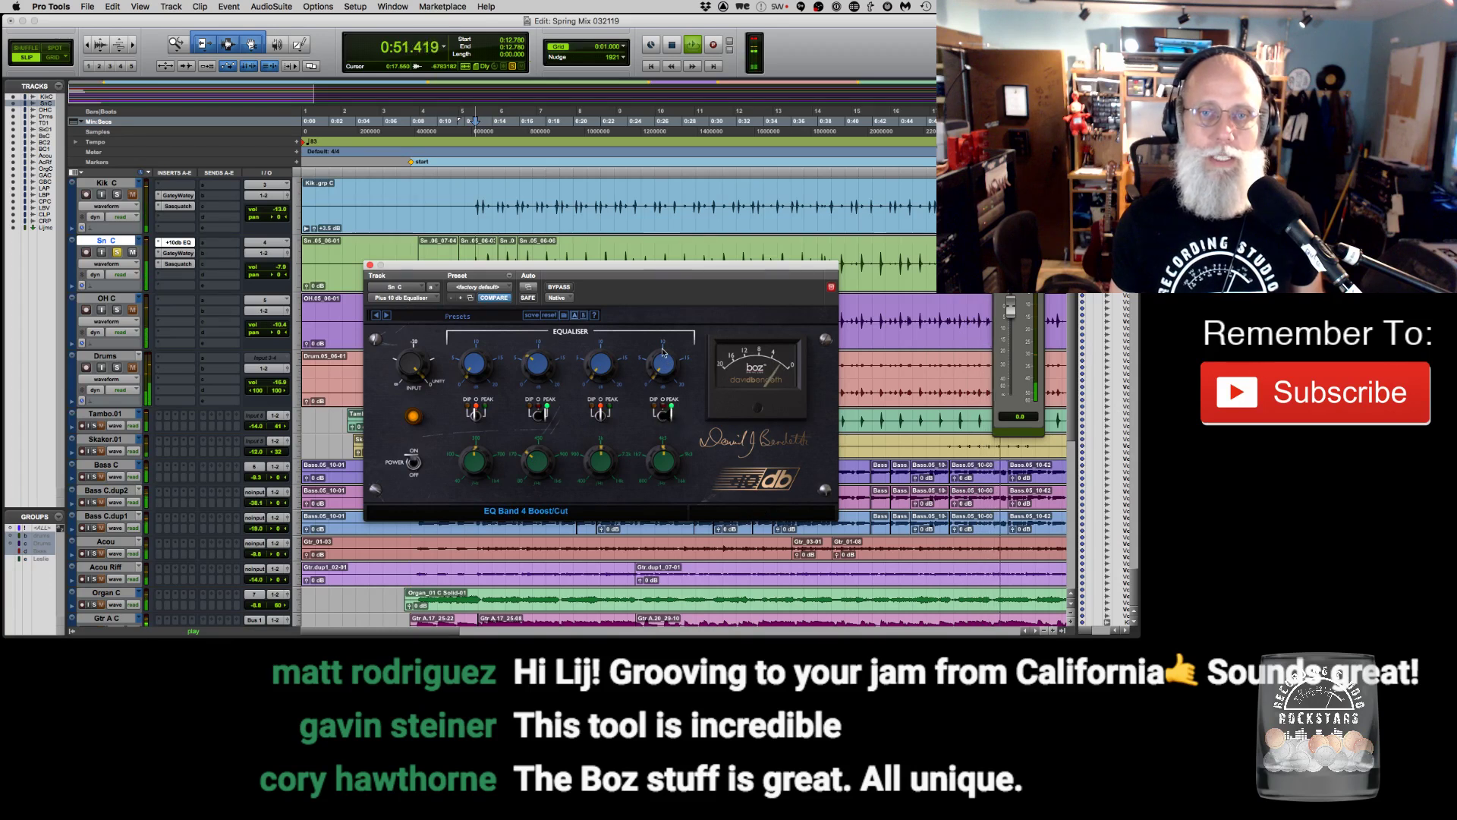
Set bands 4 and 3 to Peak mode, boosting band 4 by 11.41 dB and band 3 by 7.96 dB.
{"action": "left_click_drag", "start_coordinate": [663, 294], "coordinate": [666, 275]}
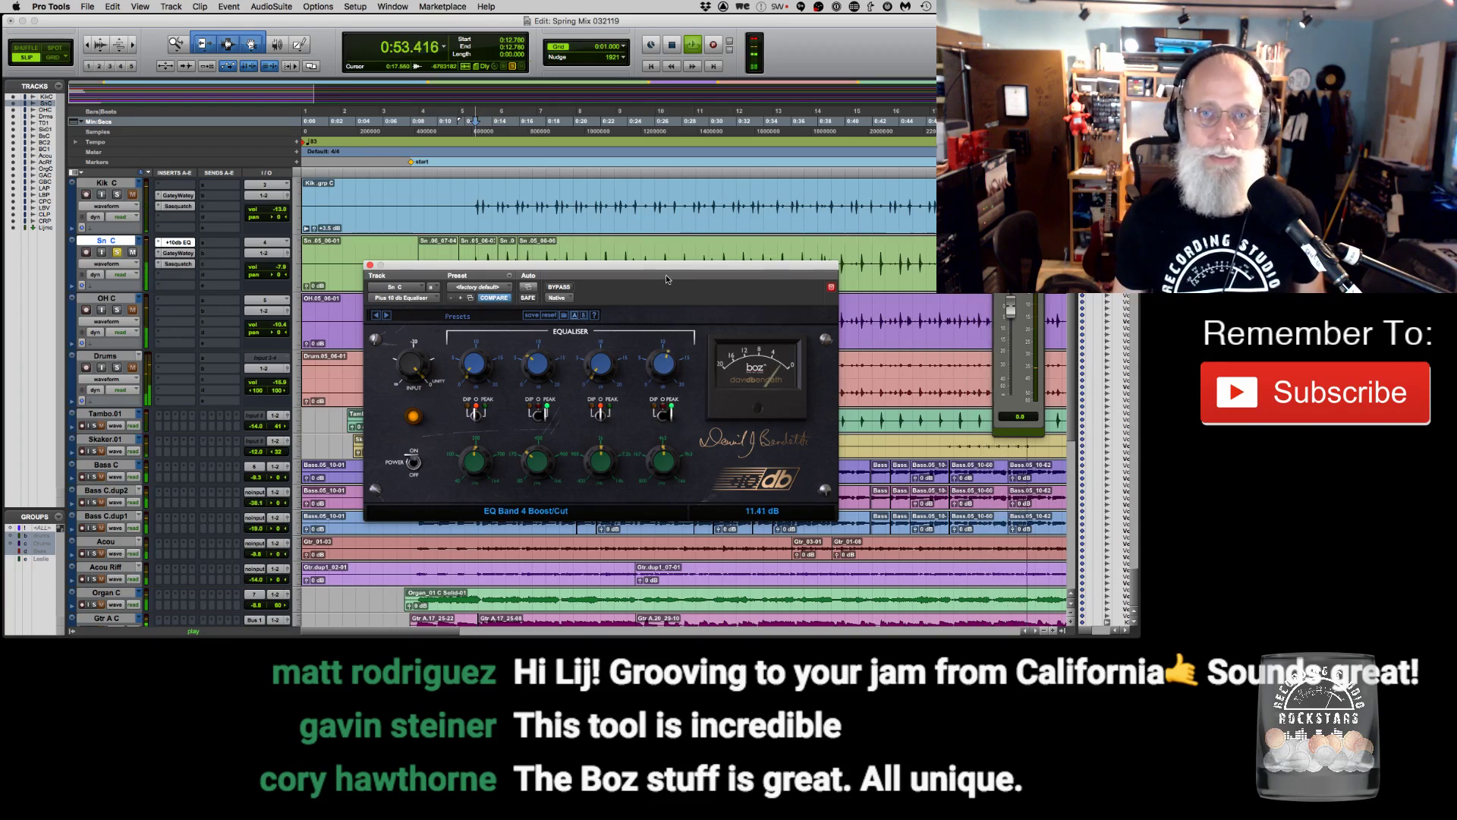
{"action": "mouse_move", "coordinate": [667, 427]}
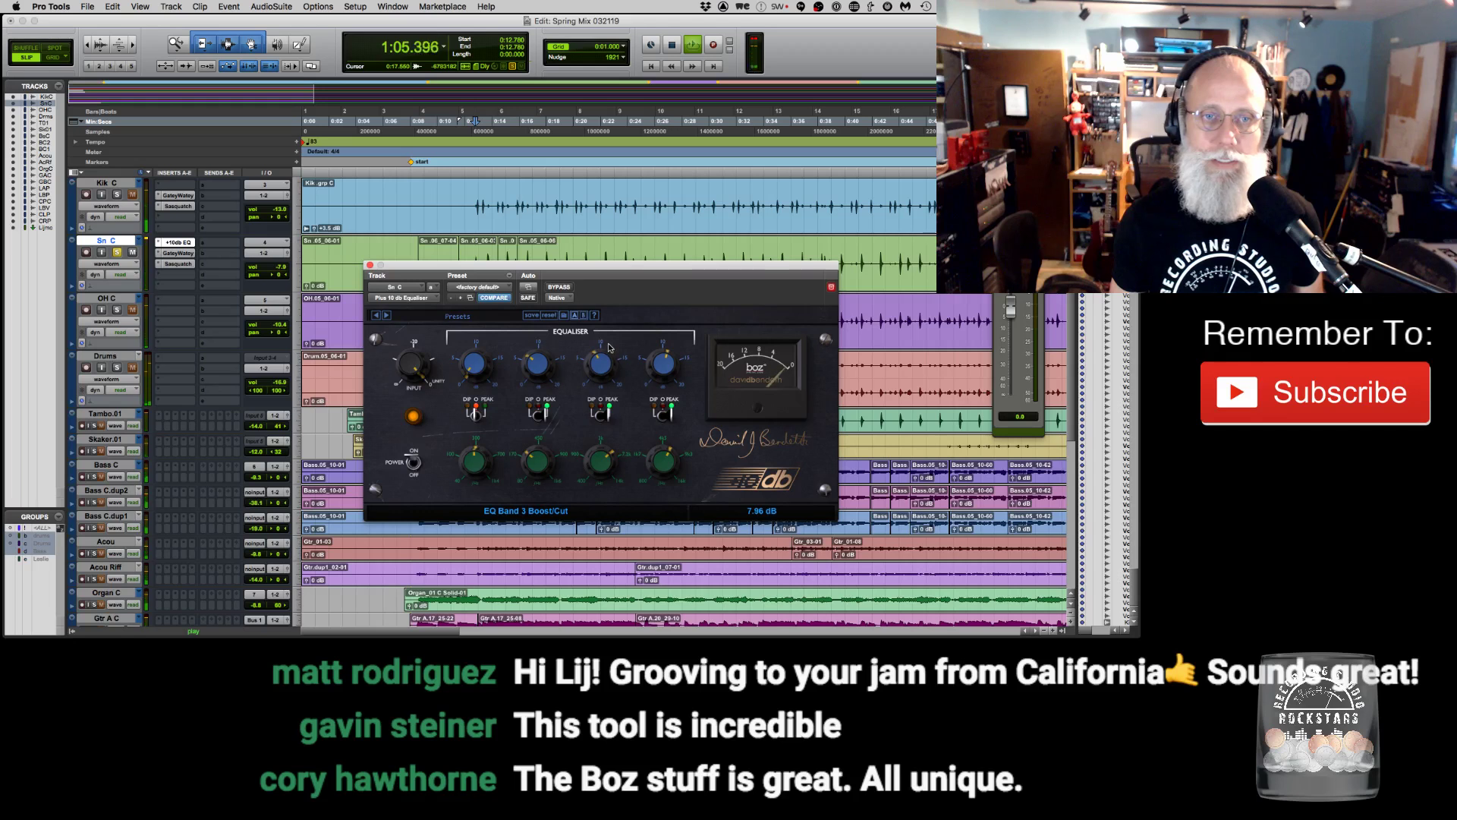
Compare the snare with the equaliser on and bypassed, and set its input gain to -3.33 dB.
{"action": "left_click", "coordinate": [415, 460]}
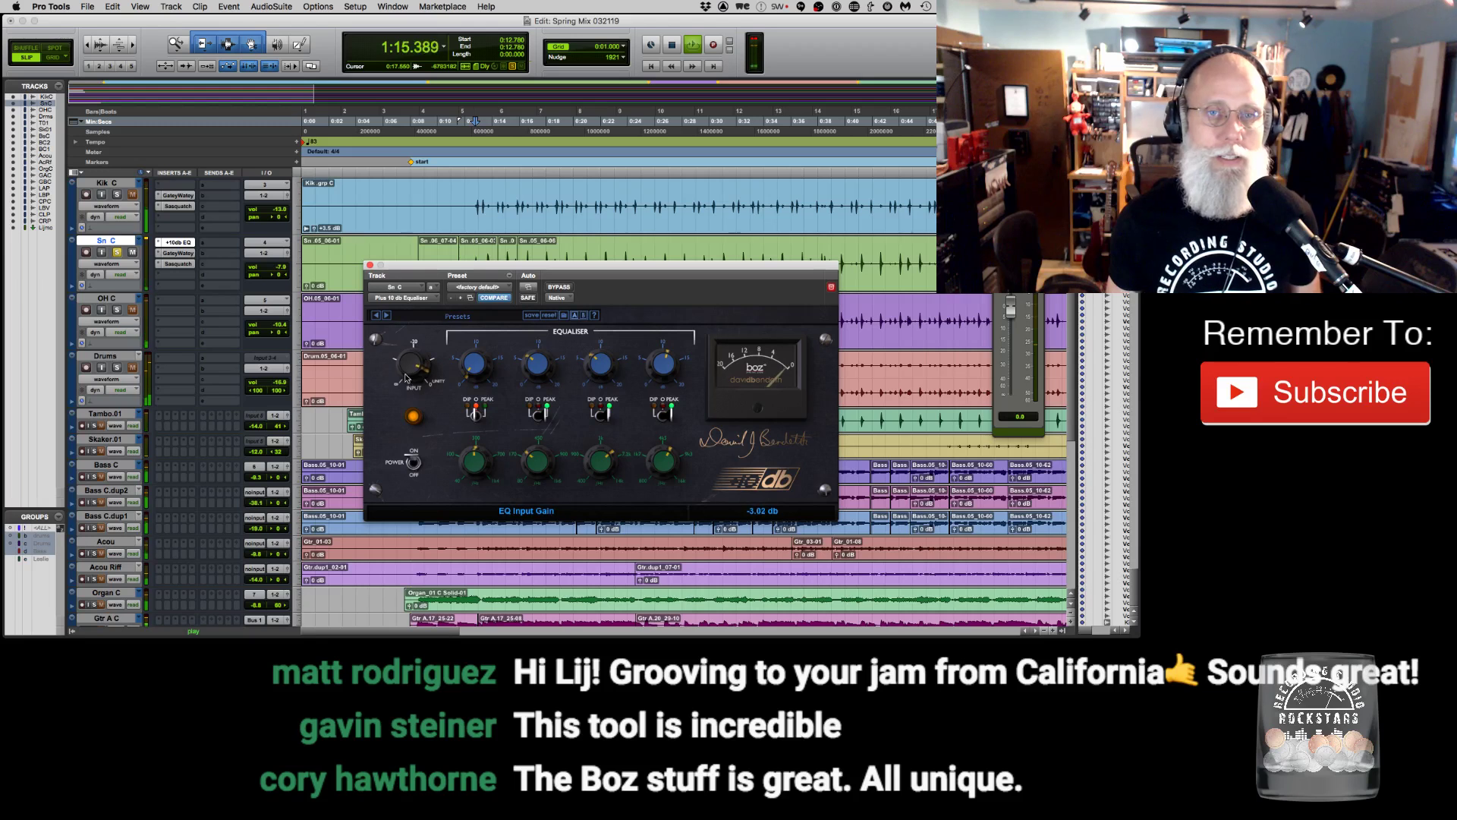
{"action": "left_click", "coordinate": [548, 288]}
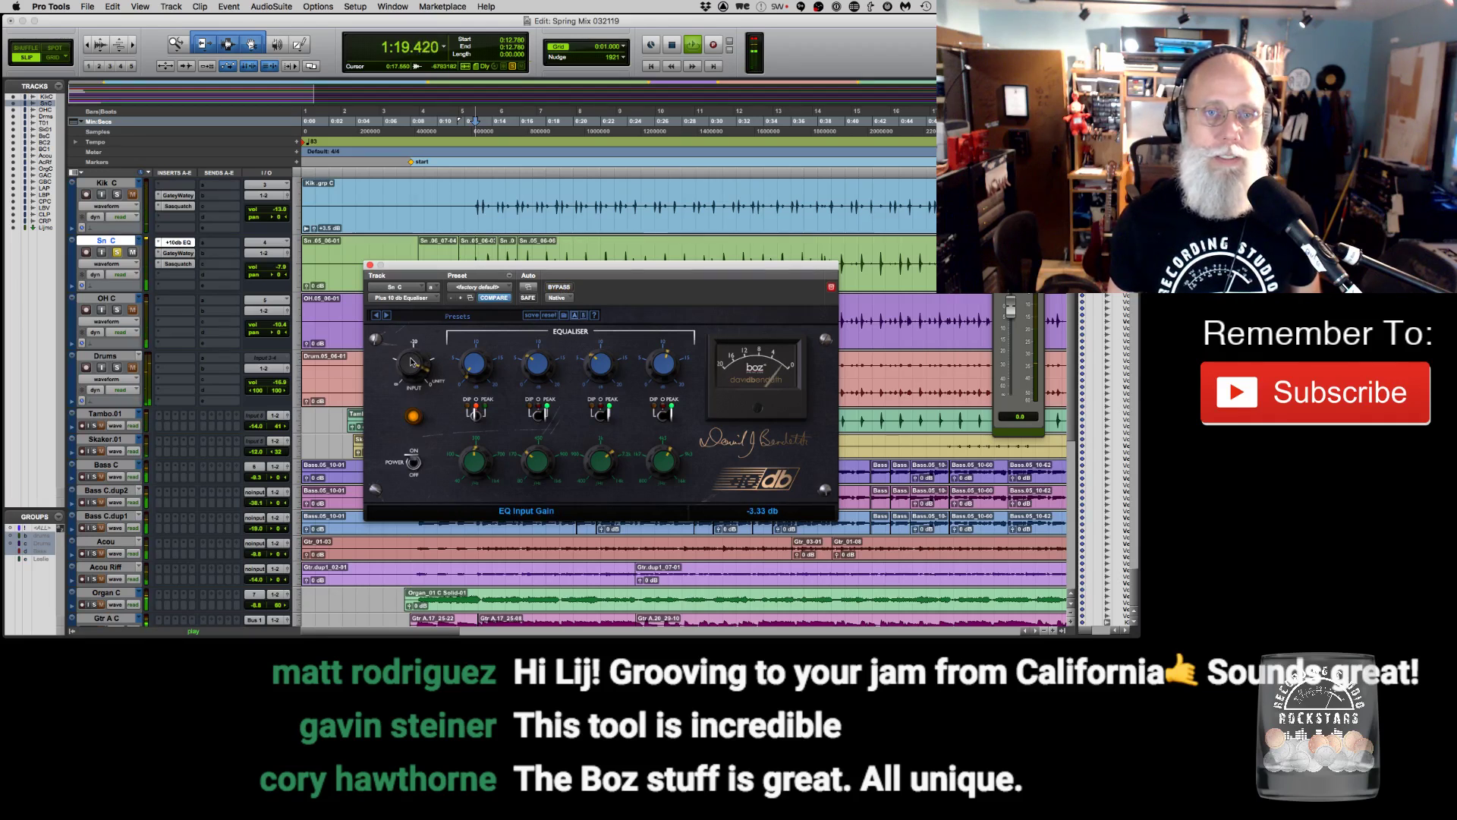
Set band 3's boost to 7.16 dB on the snare equaliser, close the plug-in and stop playback.
{"action": "left_click", "coordinate": [559, 287]}
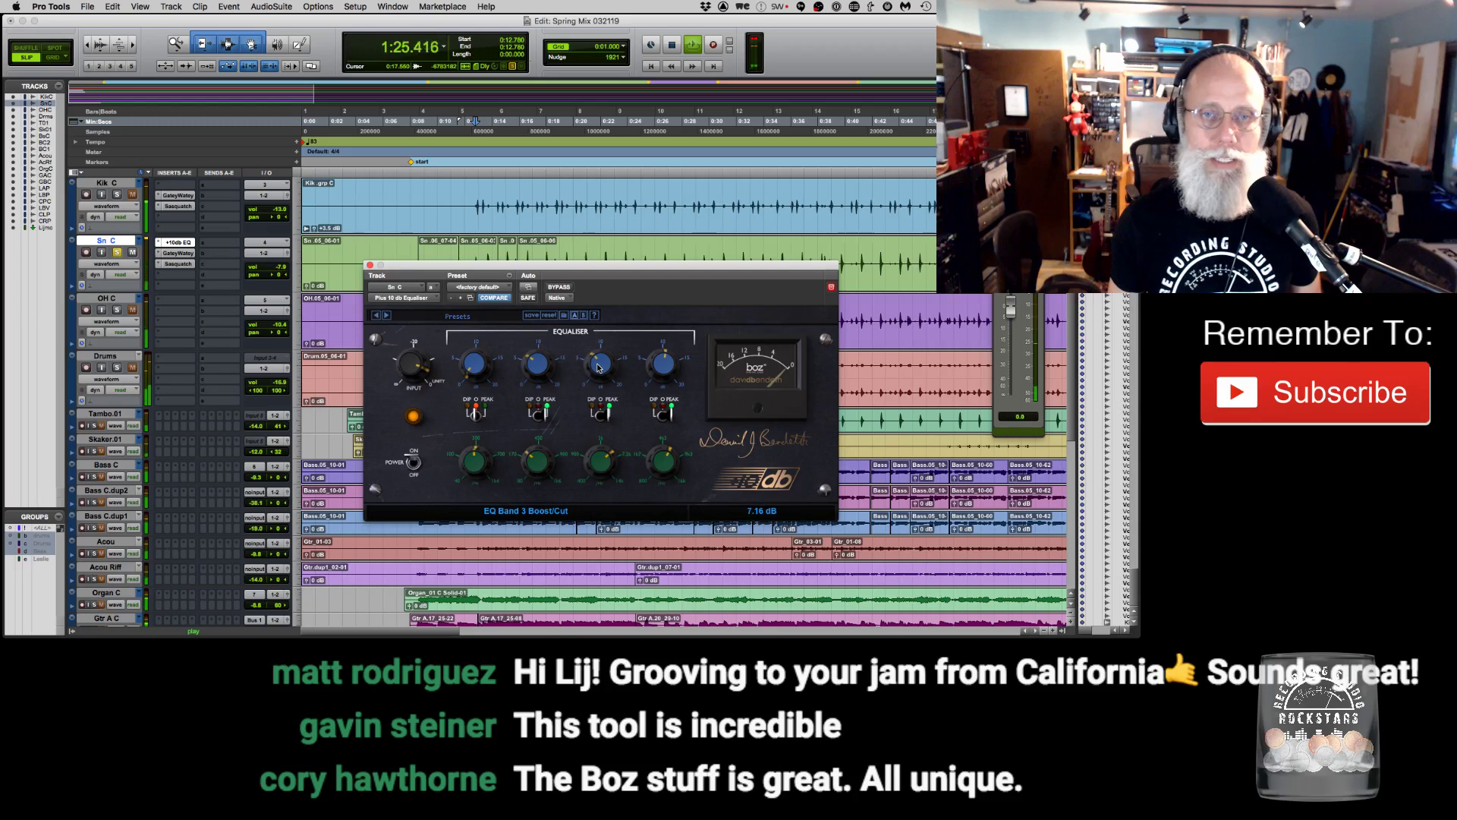
{"action": "left_click", "coordinate": [370, 265]}
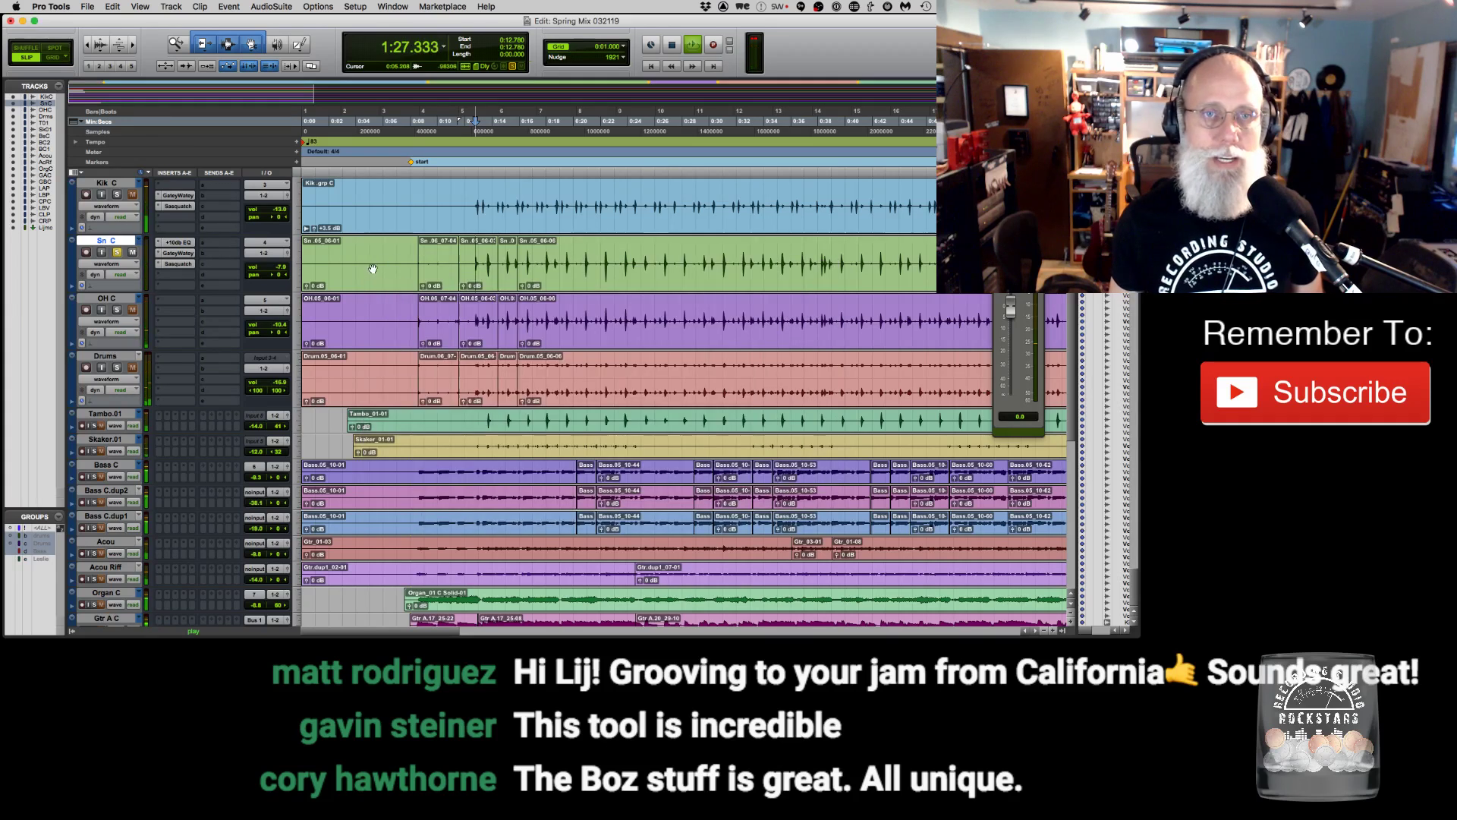
{"action": "key", "text": "space"}
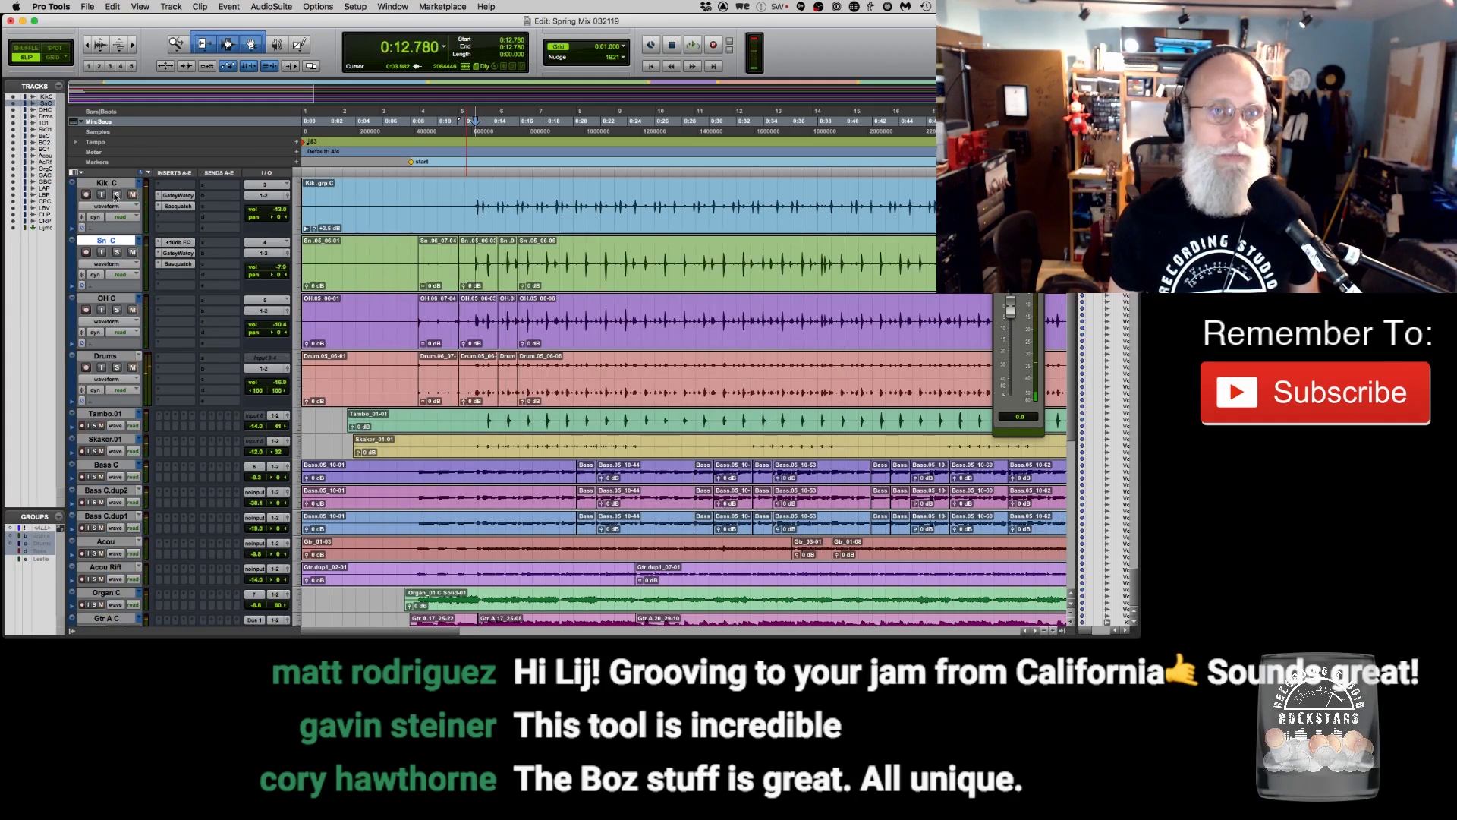
Solo the Kik C track, insert the Plus 10 dB Equaliser in its first slot and switch band 2 to Dip mode.
{"action": "left_click", "coordinate": [185, 183]}
{"action": "left_click", "coordinate": [120, 195]}
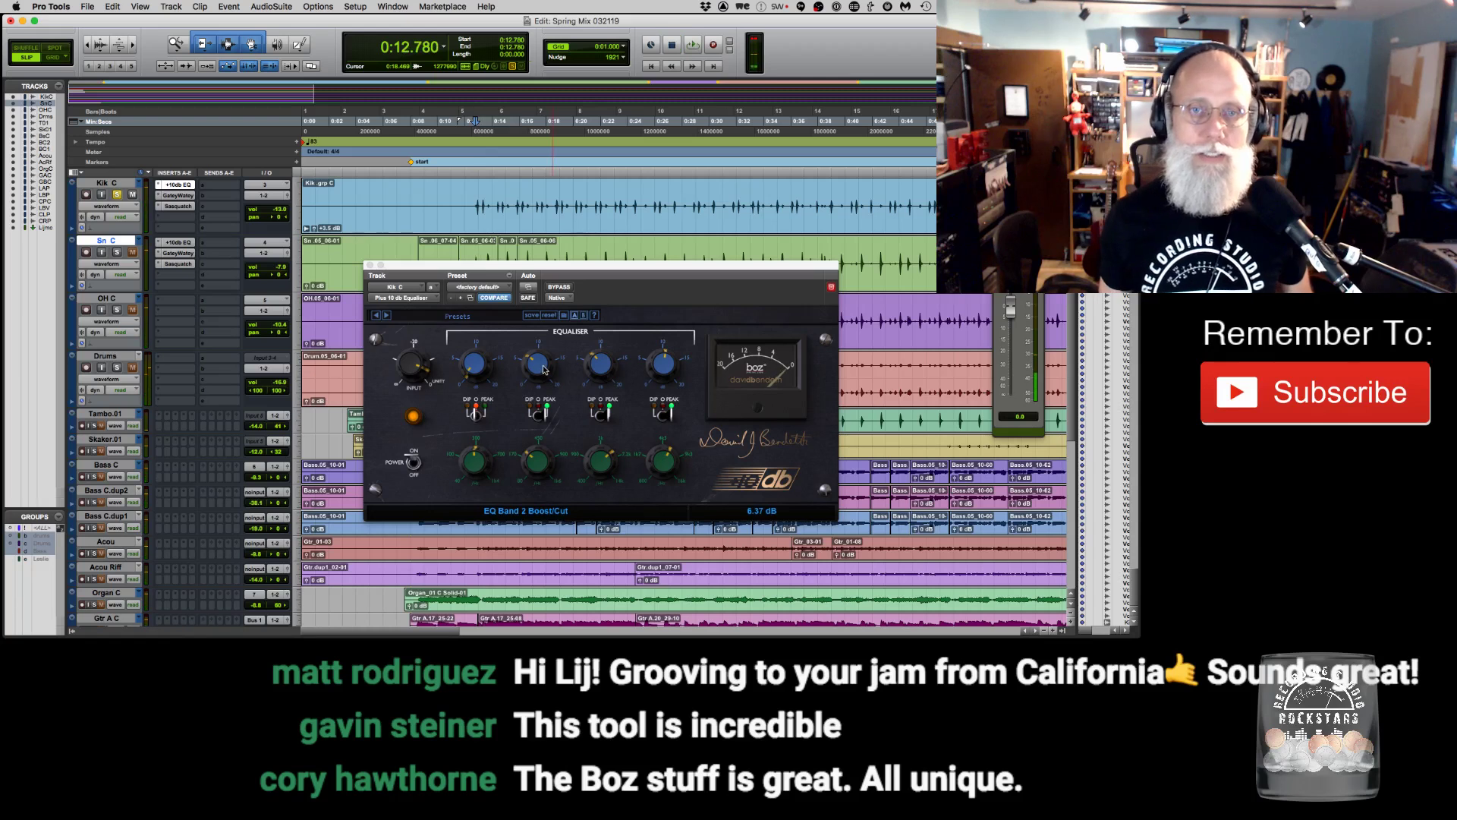
{"action": "left_click", "coordinate": [576, 378]}
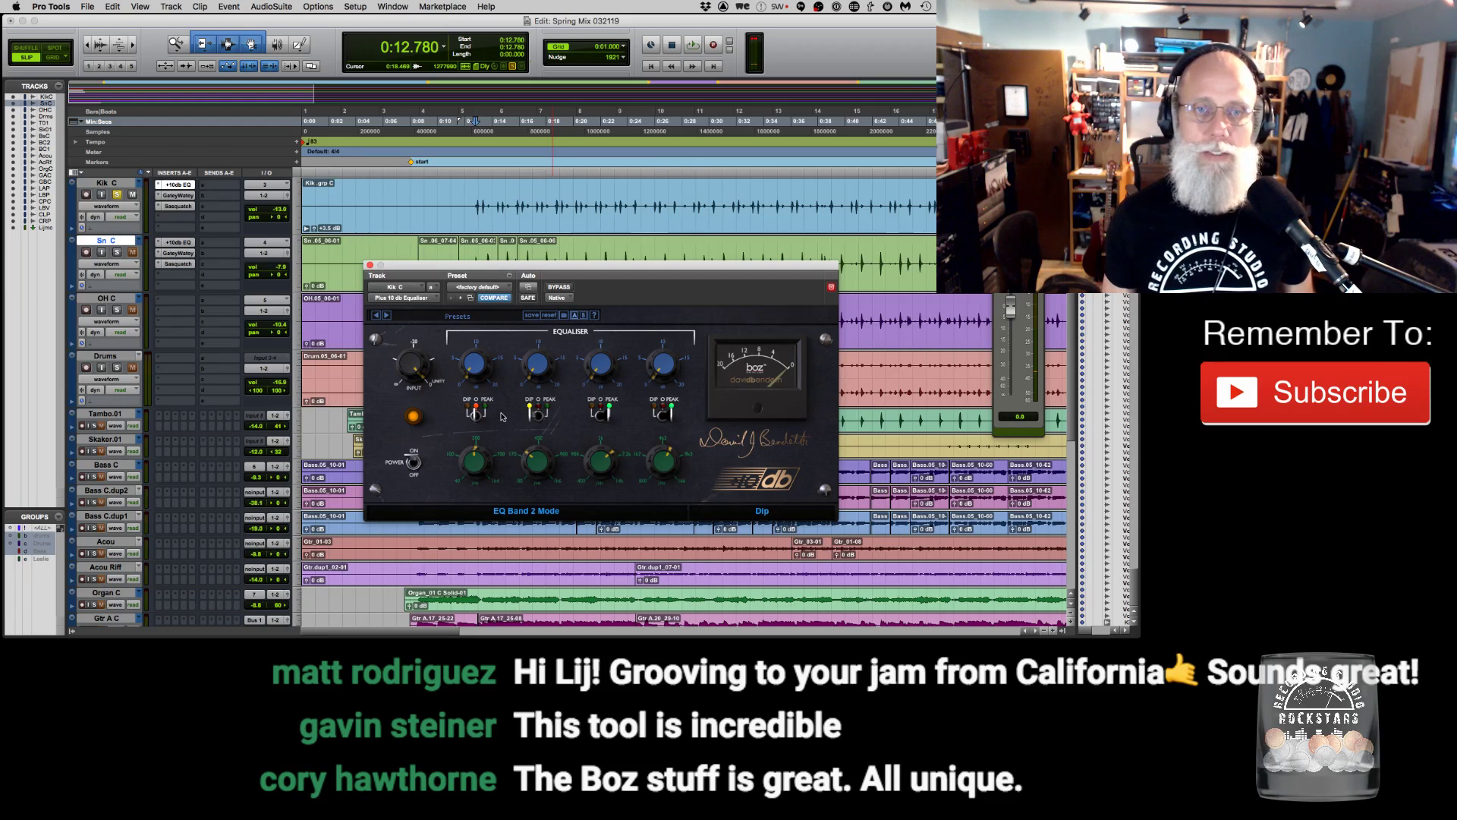
Play the kick and tune band 2's dip amount, with its frequency at about 292 Hz.
{"action": "key", "text": "space"}
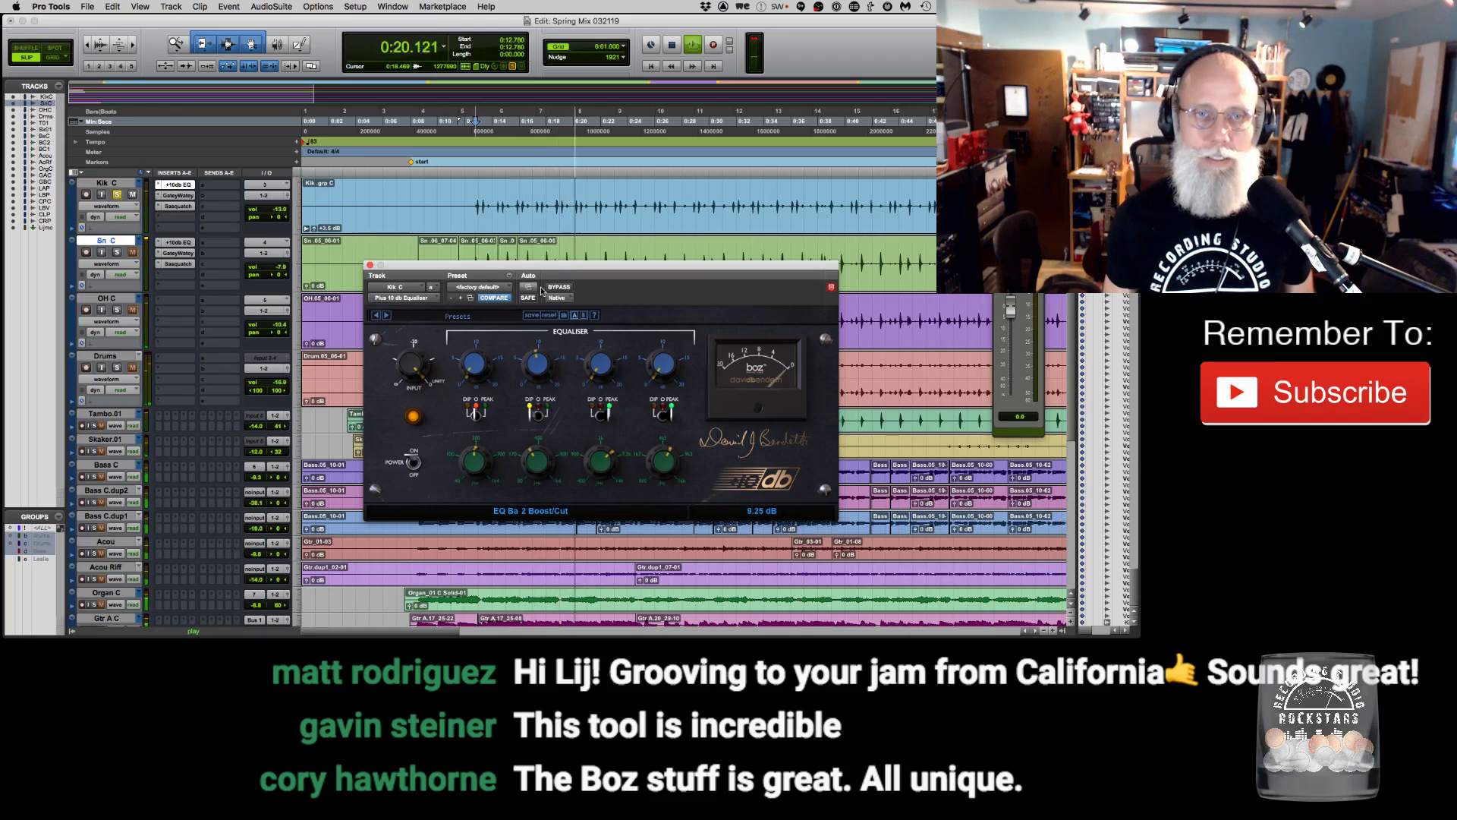
{"action": "key", "text": "space"}
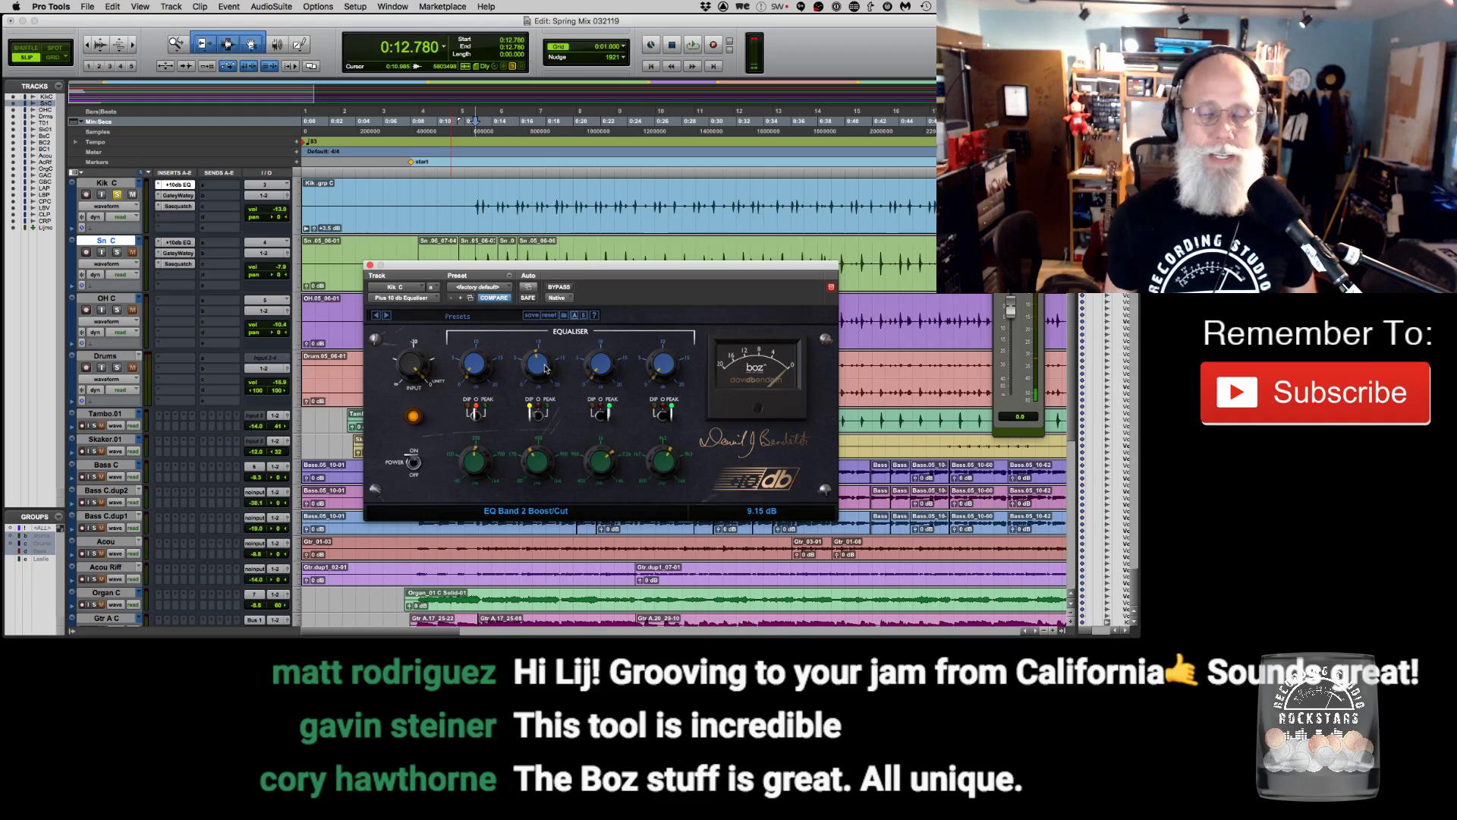
{"action": "key", "text": "space"}
{"action": "left_click_drag", "start_coordinate": [542, 366], "coordinate": [538, 376]}
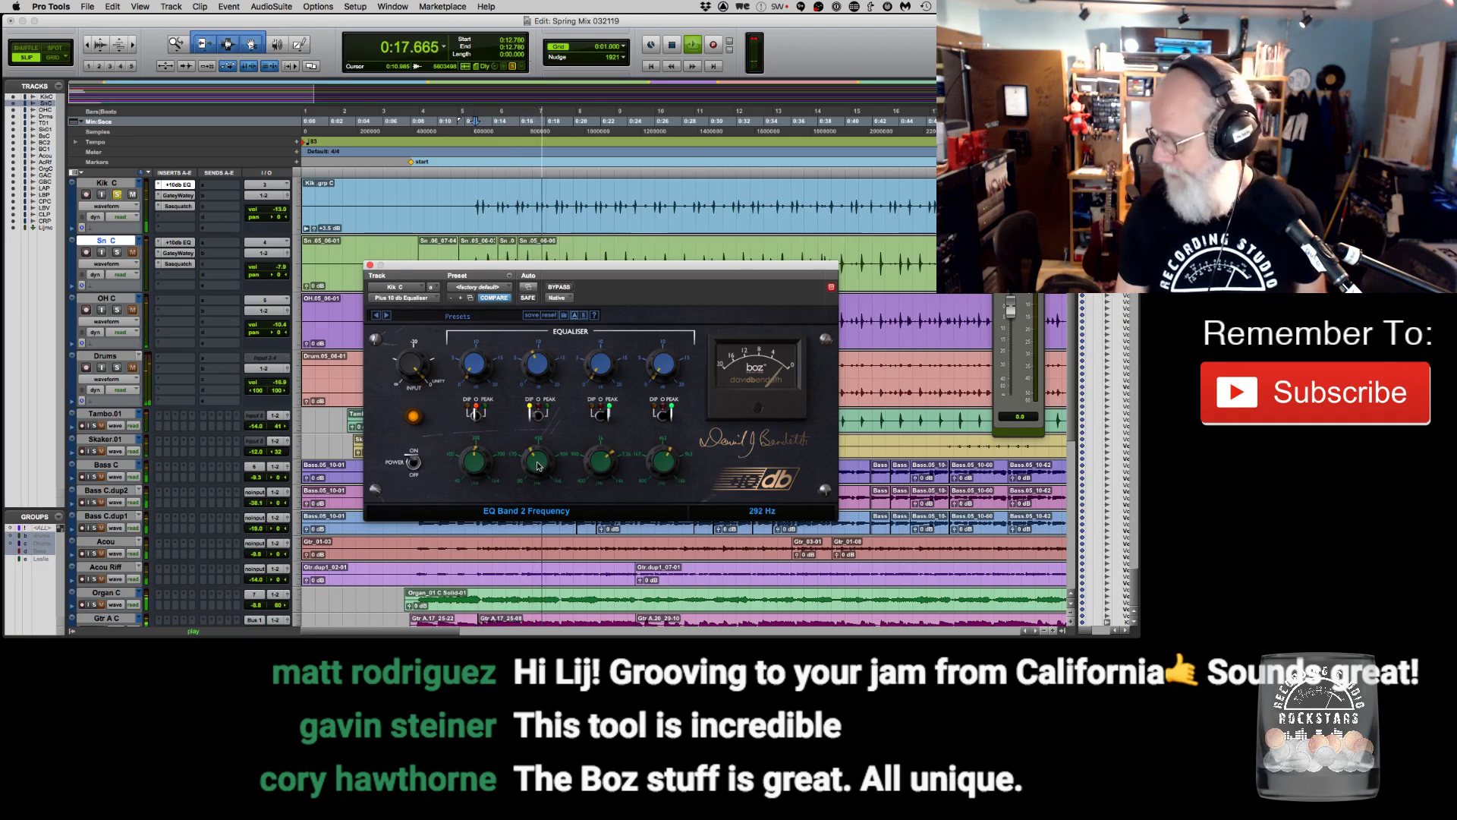
{"action": "left_click_drag", "start_coordinate": [539, 468], "coordinate": [537, 466]}
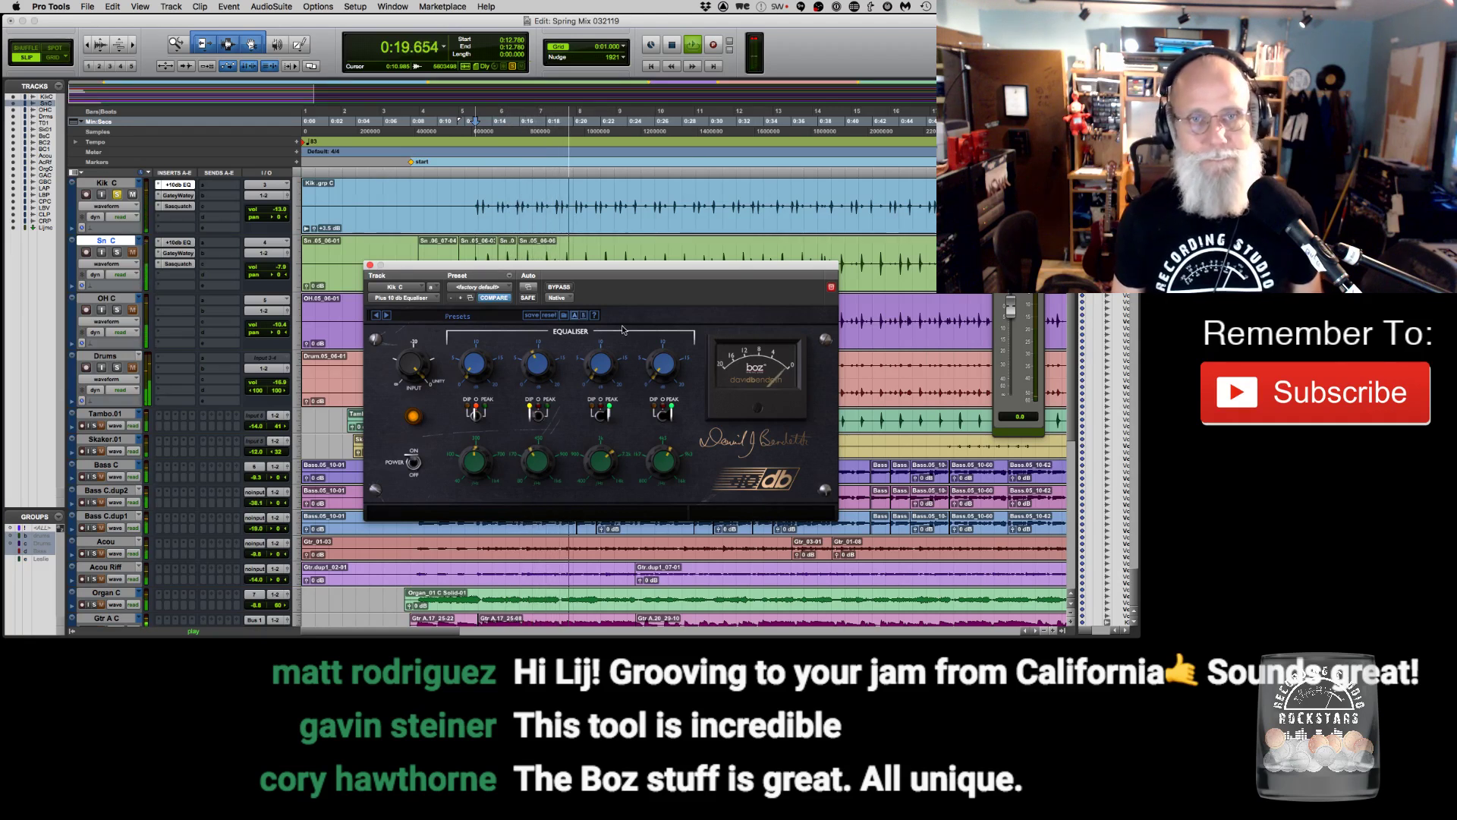
{"action": "key", "text": "space"}
{"action": "left_click_drag", "start_coordinate": [597, 264], "coordinate": [524, 129]}
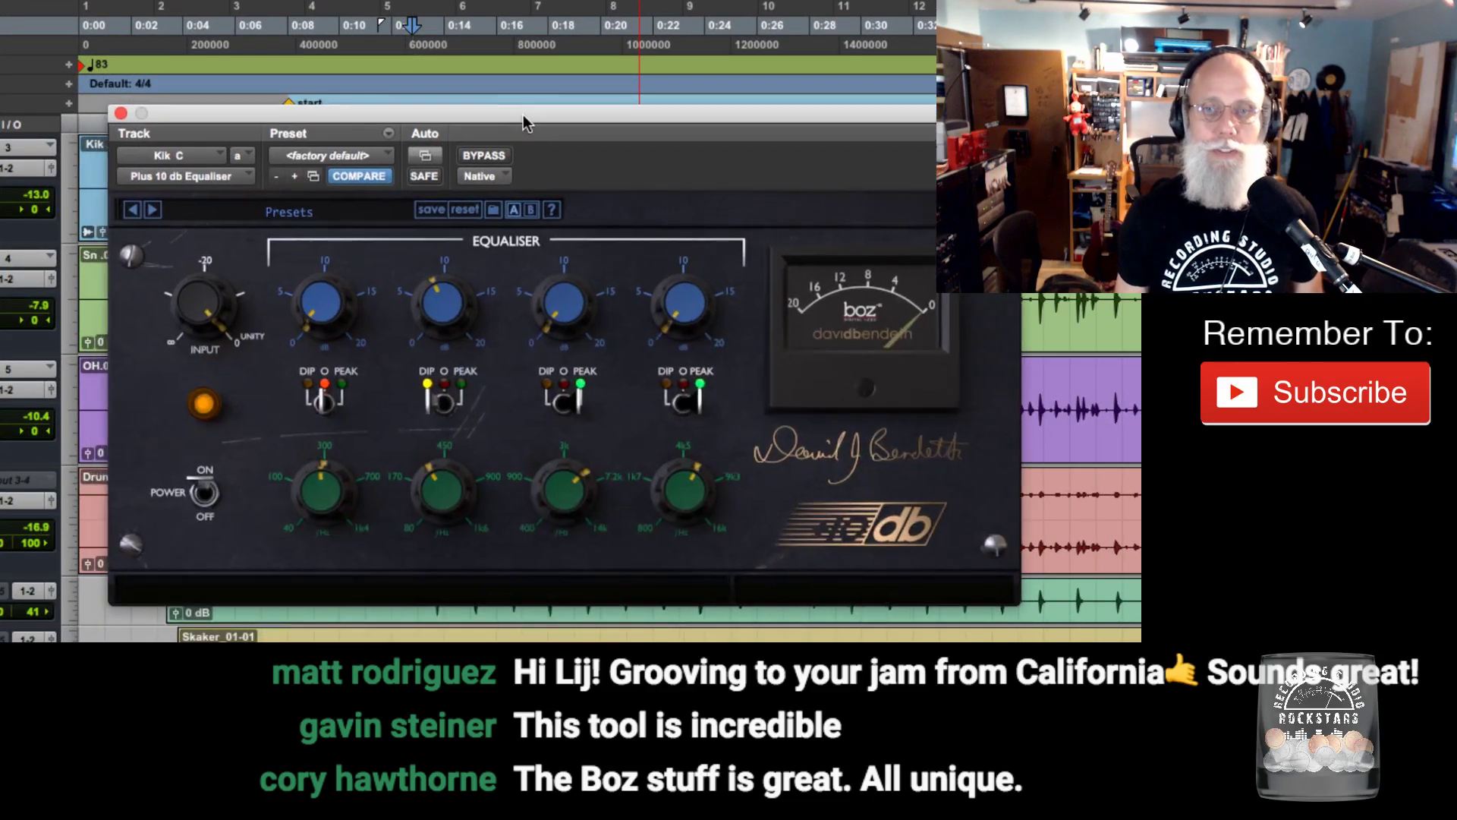
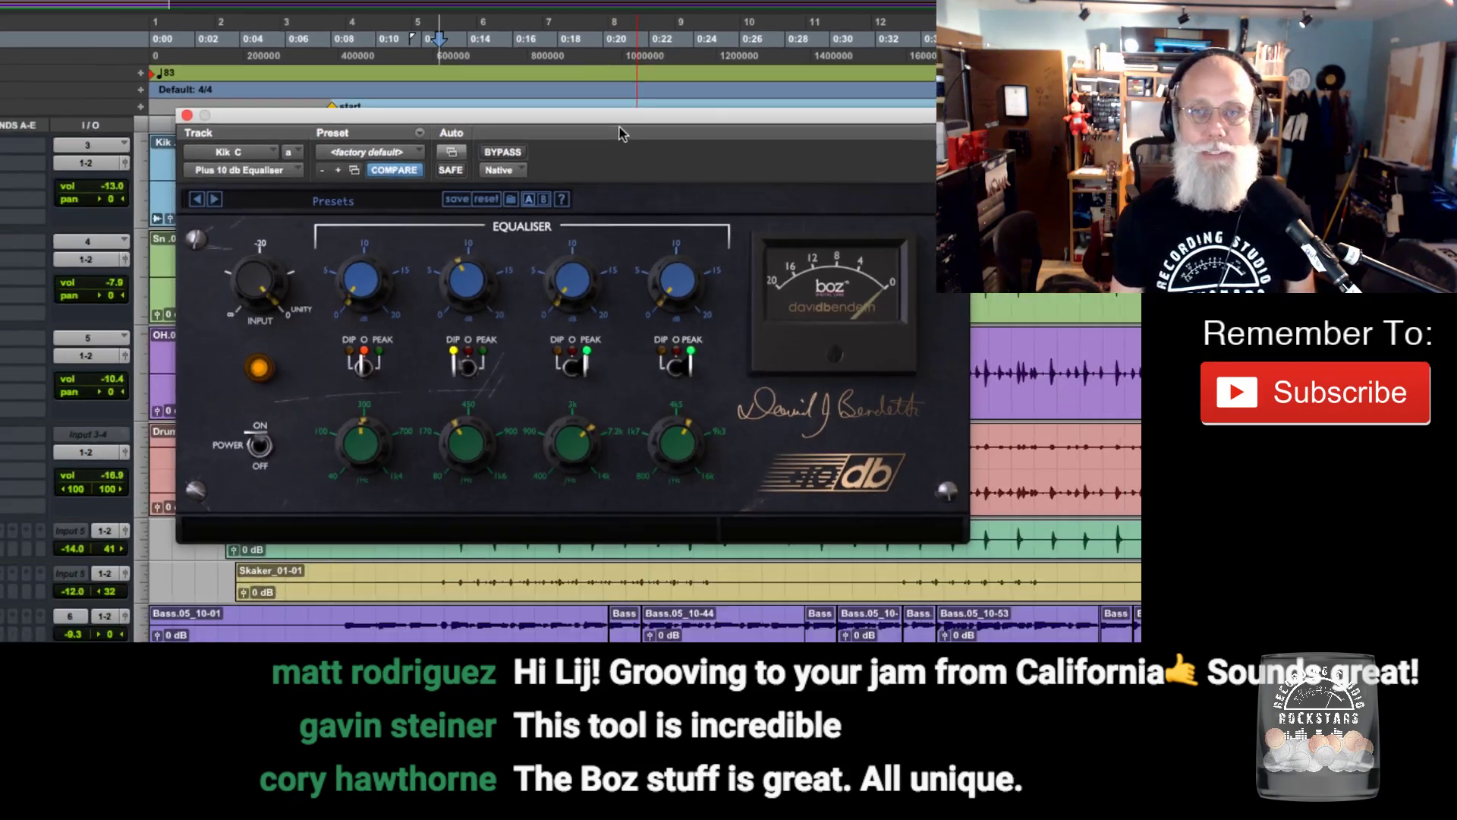
Boost the kick equaliser's band 4 by 10.51 dB and raise band 3 slightly above 10 dB.
{"action": "left_click_drag", "start_coordinate": [665, 296], "coordinate": [677, 143]}
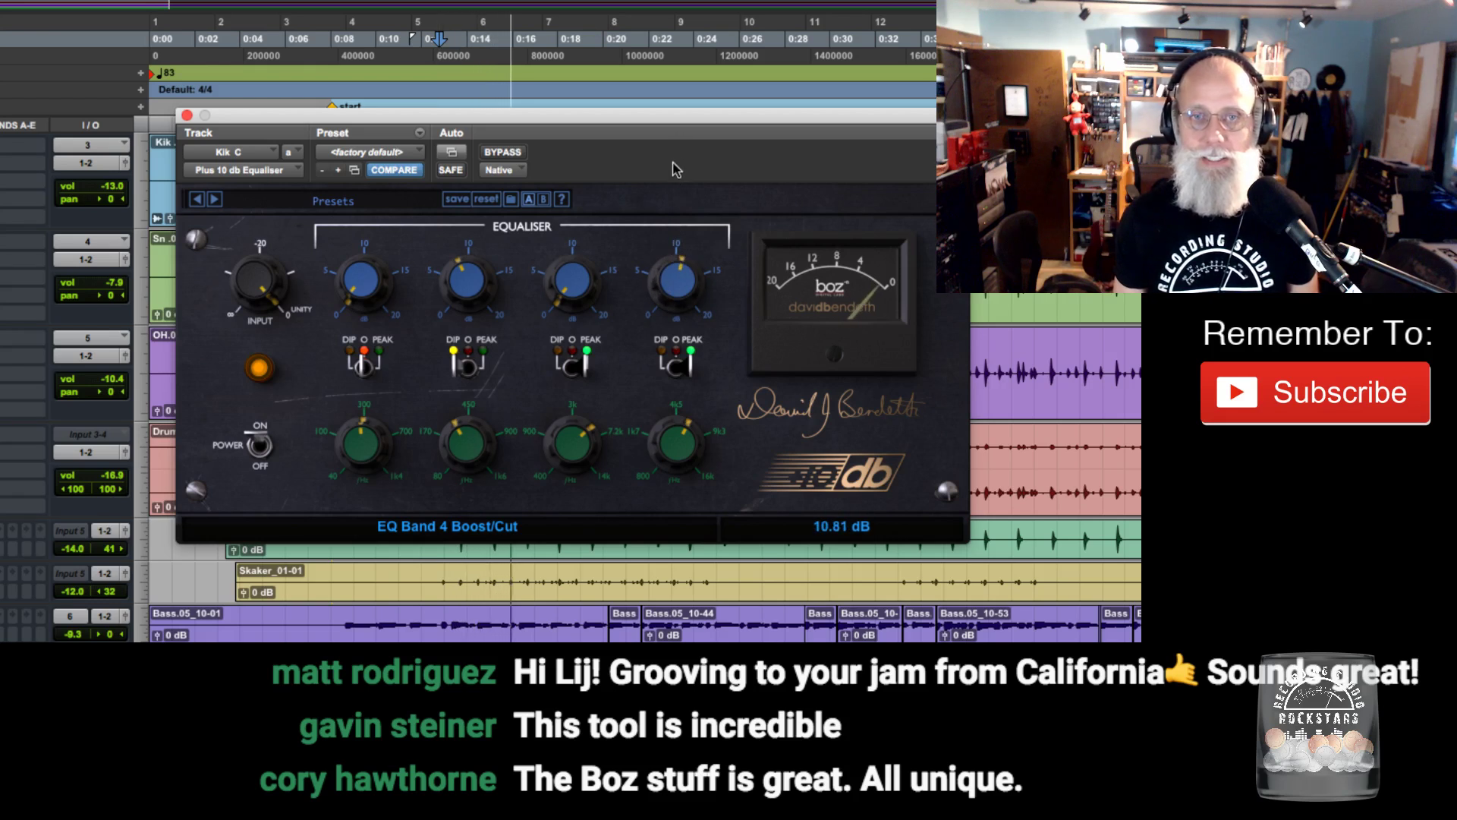
{"action": "mouse_move", "coordinate": [670, 447]}
{"action": "left_mouse_down"}
{"action": "mouse_move", "coordinate": [655, 482]}
{"action": "mouse_move", "coordinate": [656, 447]}
{"action": "left_mouse_up"}
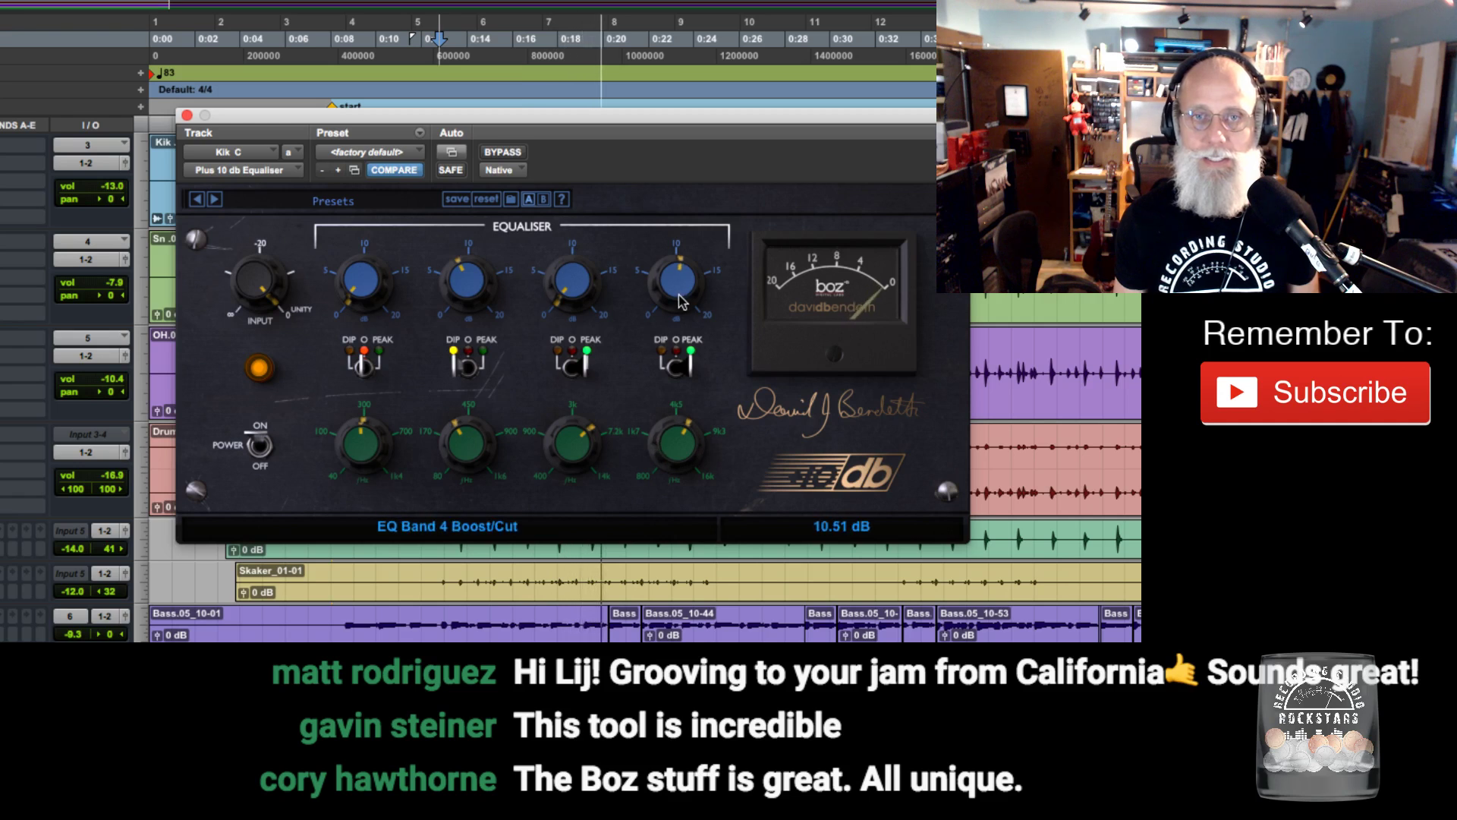
{"action": "left_click_drag", "start_coordinate": [573, 294], "coordinate": [573, 206]}
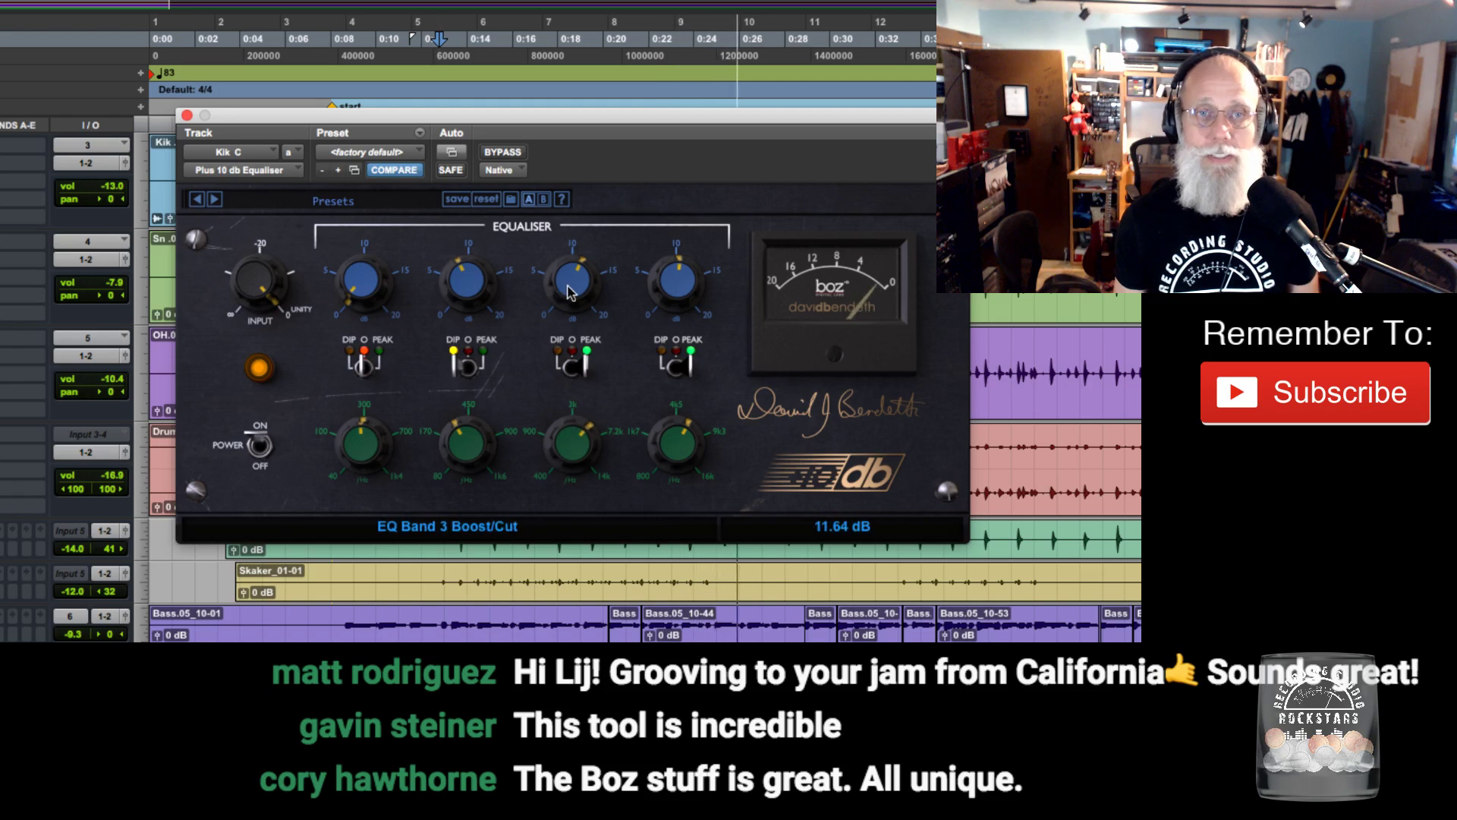
{"action": "left_click_drag", "start_coordinate": [571, 287], "coordinate": [568, 298]}
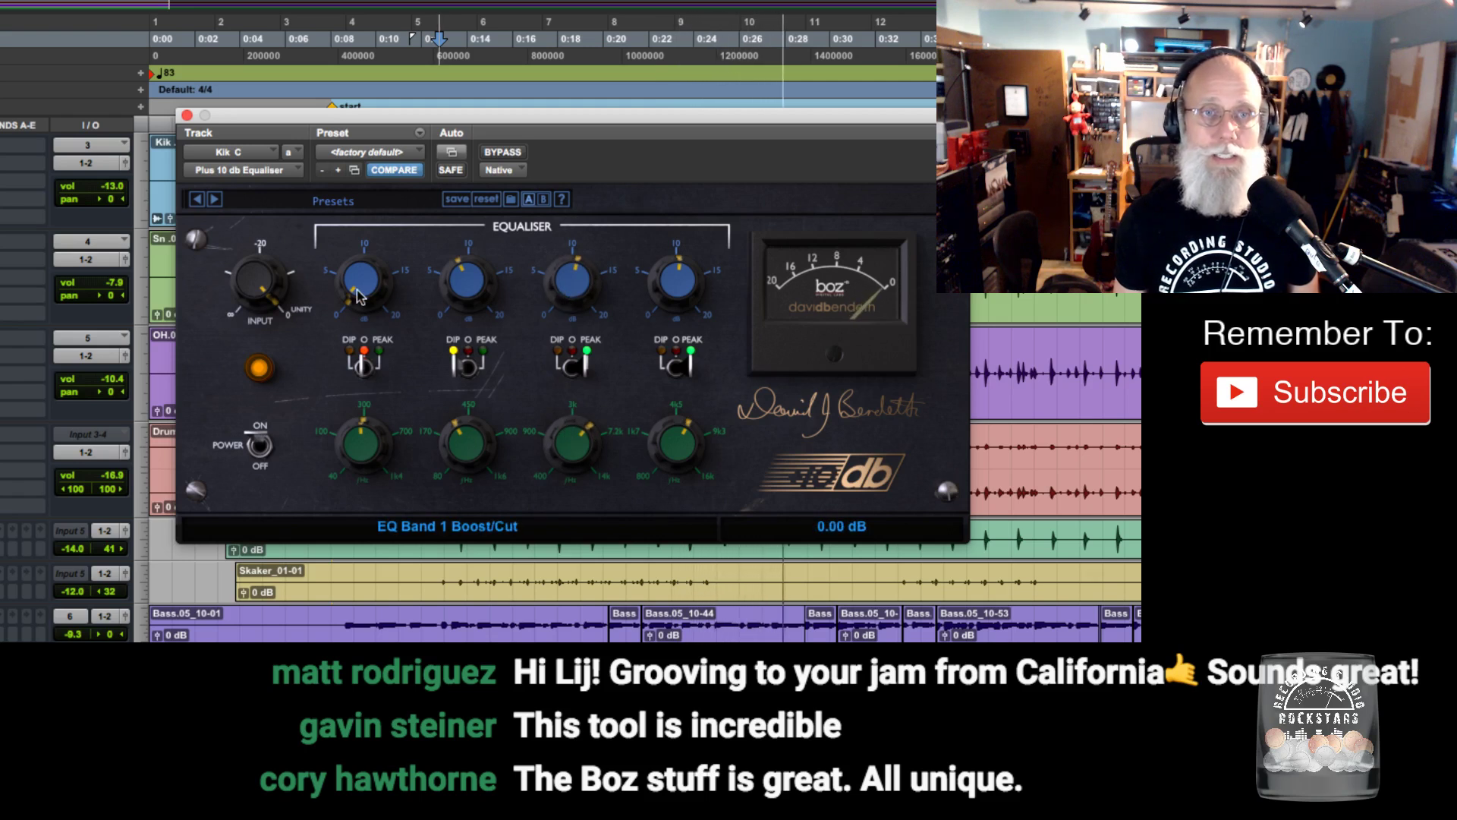
Set the kick equaliser's band 1 to Peak mode at 67 Hz with a 10.81 dB boost.
{"action": "left_click_drag", "start_coordinate": [360, 281], "coordinate": [347, 201]}
{"action": "left_click", "coordinate": [364, 363]}
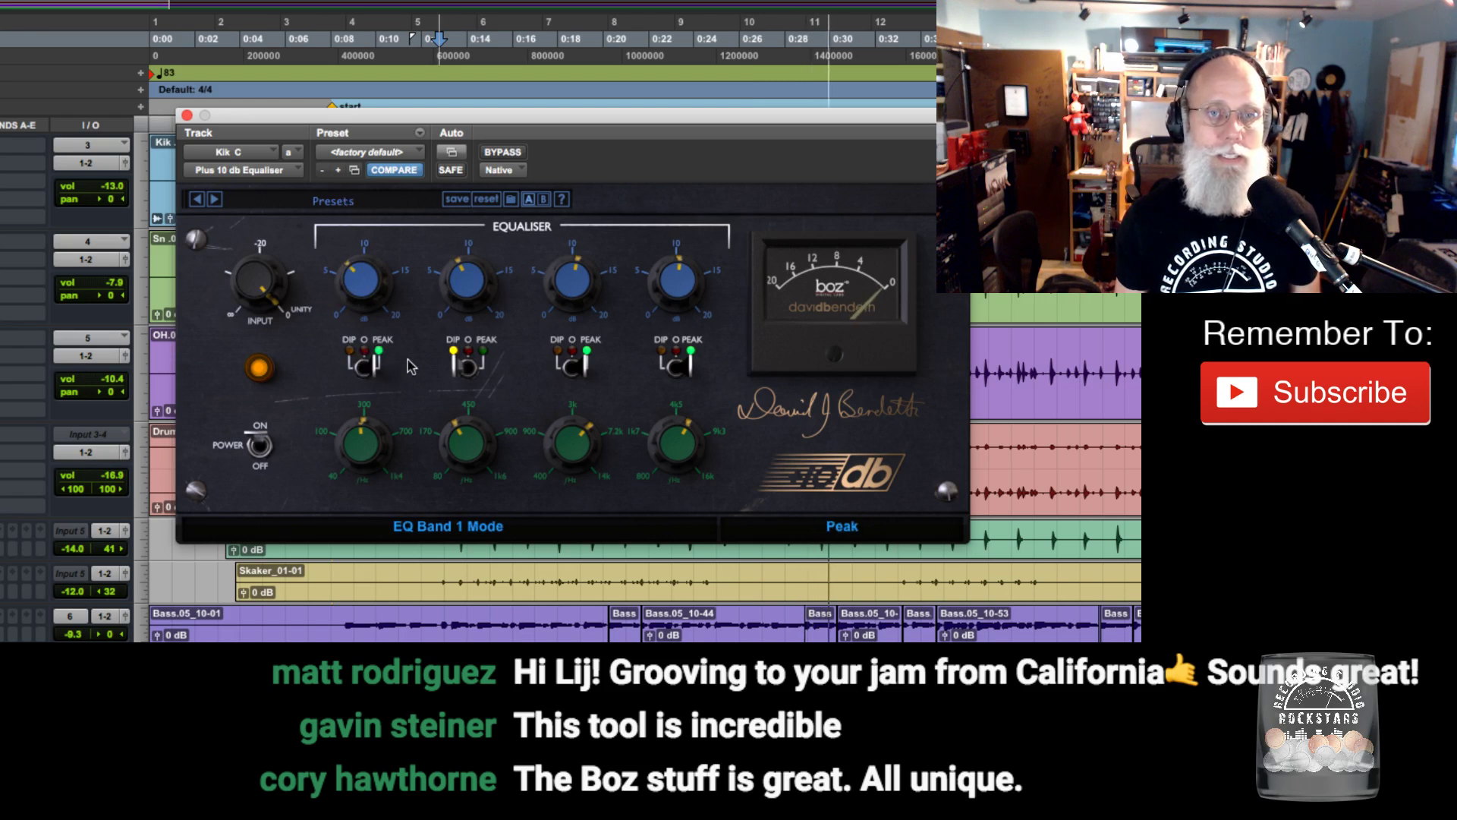
{"action": "left_click_drag", "start_coordinate": [360, 447], "coordinate": [357, 516]}
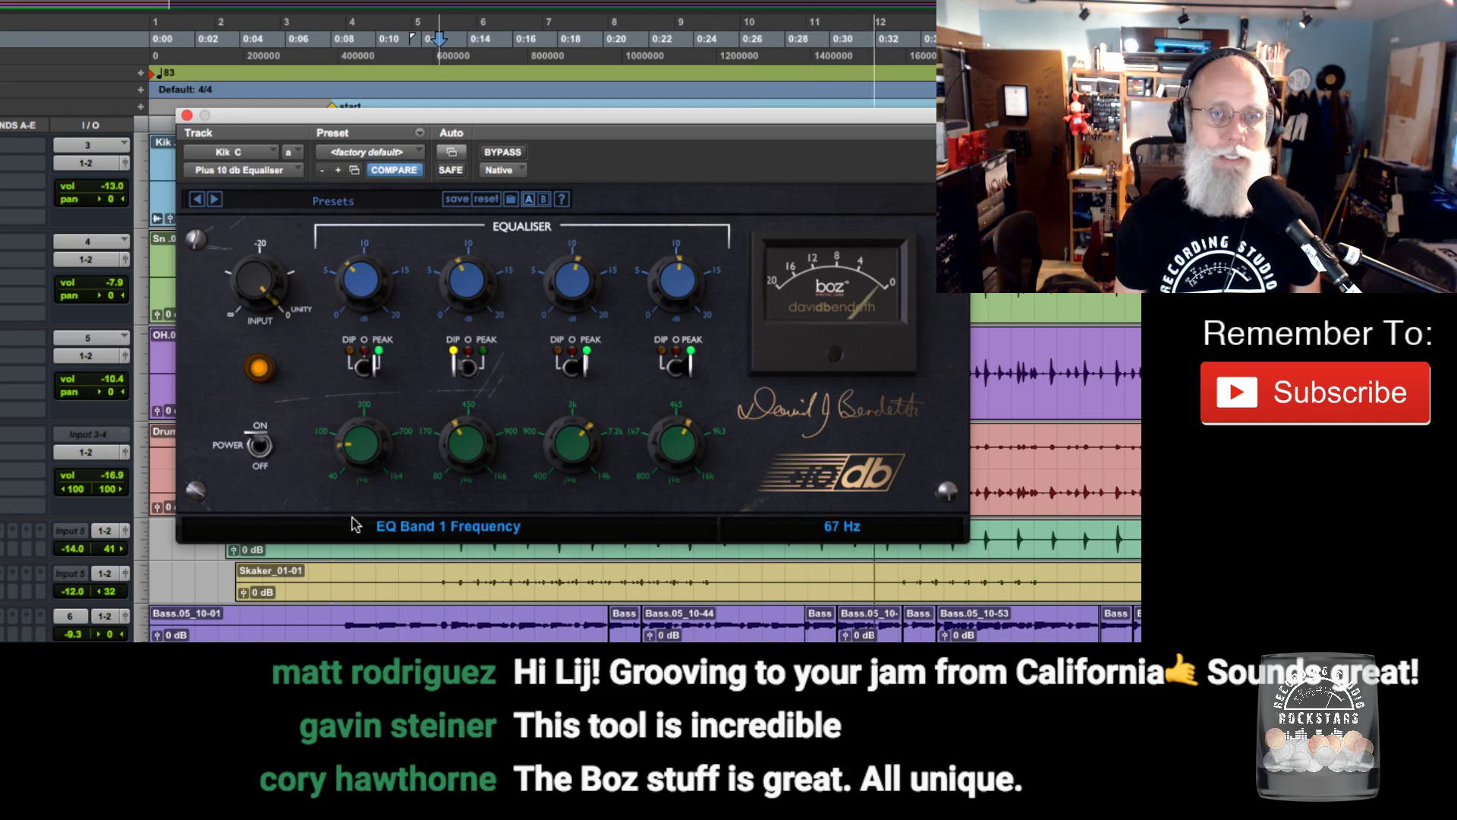
{"action": "mouse_move", "coordinate": [361, 280]}
{"action": "left_mouse_down"}
{"action": "mouse_move", "coordinate": [372, 214]}
{"action": "mouse_move", "coordinate": [355, 278]}
{"action": "mouse_move", "coordinate": [356, 255]}
{"action": "left_mouse_up"}
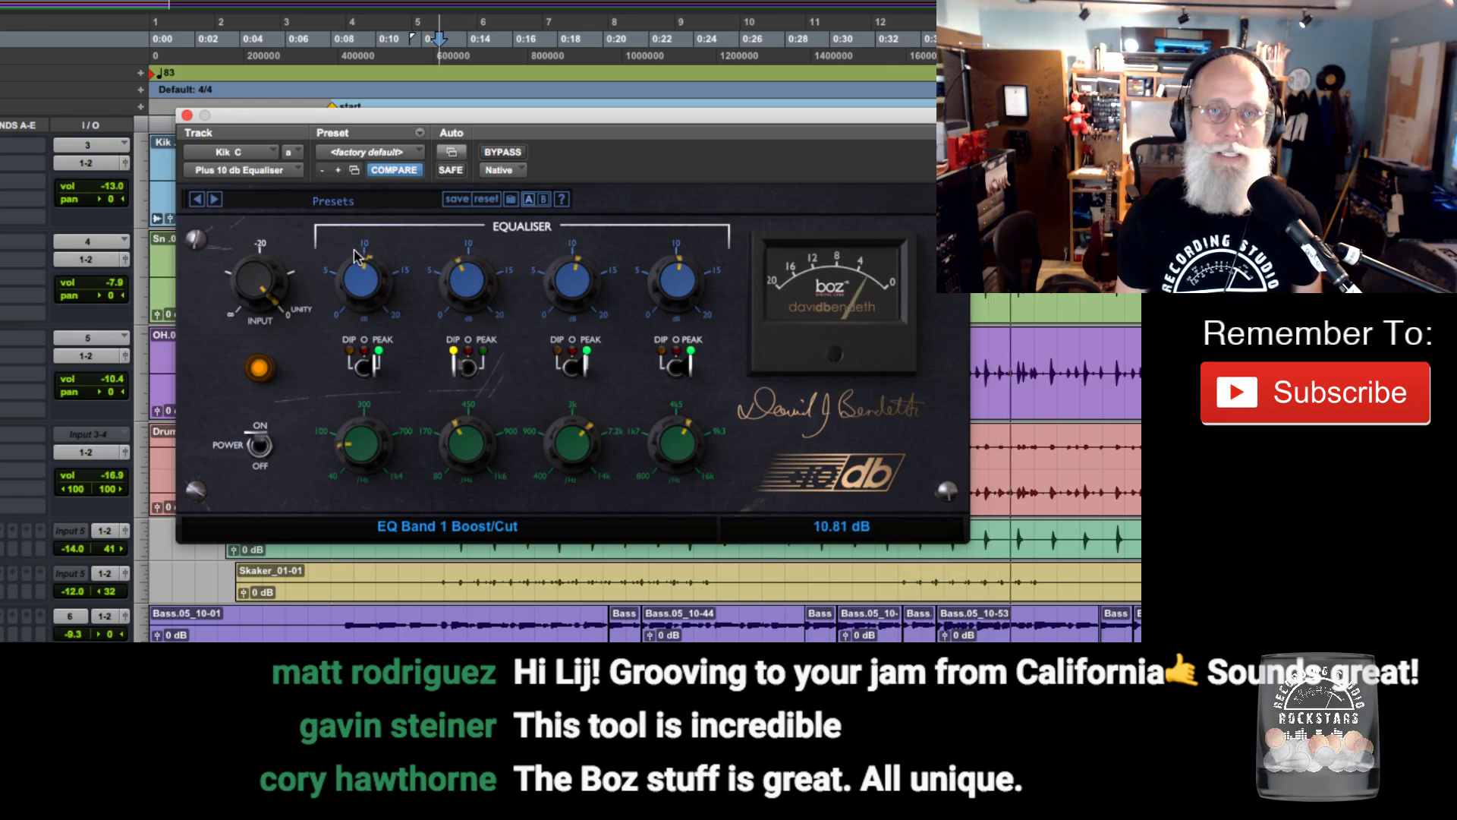
Compare the kick with the equaliser bypassed and on, set its input gain to -1.33 dB and close the plug-in.
{"action": "left_click", "coordinate": [502, 152]}
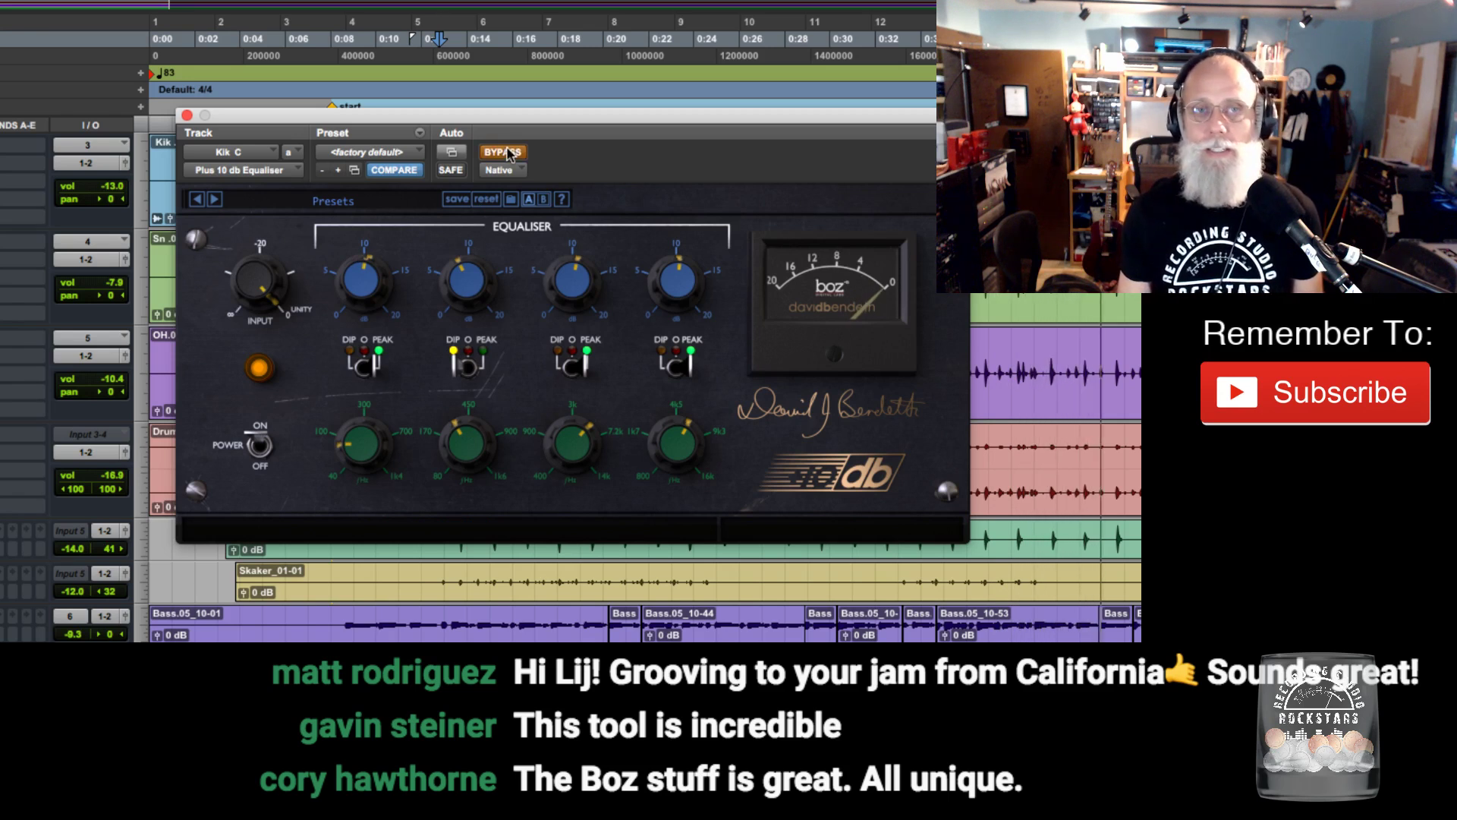
{"action": "left_click", "coordinate": [504, 152]}
{"action": "mouse_move", "coordinate": [243, 270]}
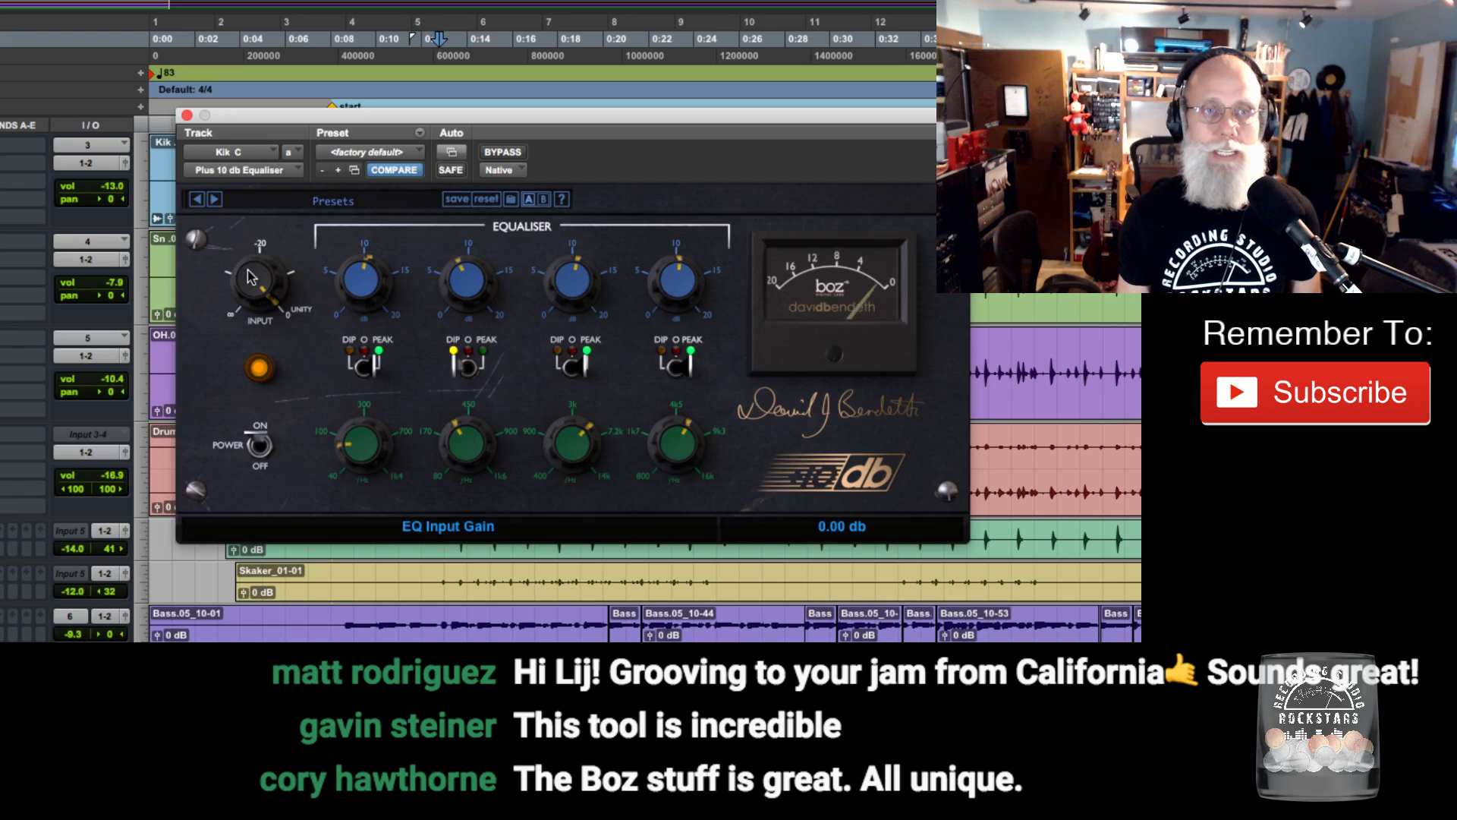
{"action": "left_click_drag", "start_coordinate": [243, 270], "coordinate": [251, 287]}
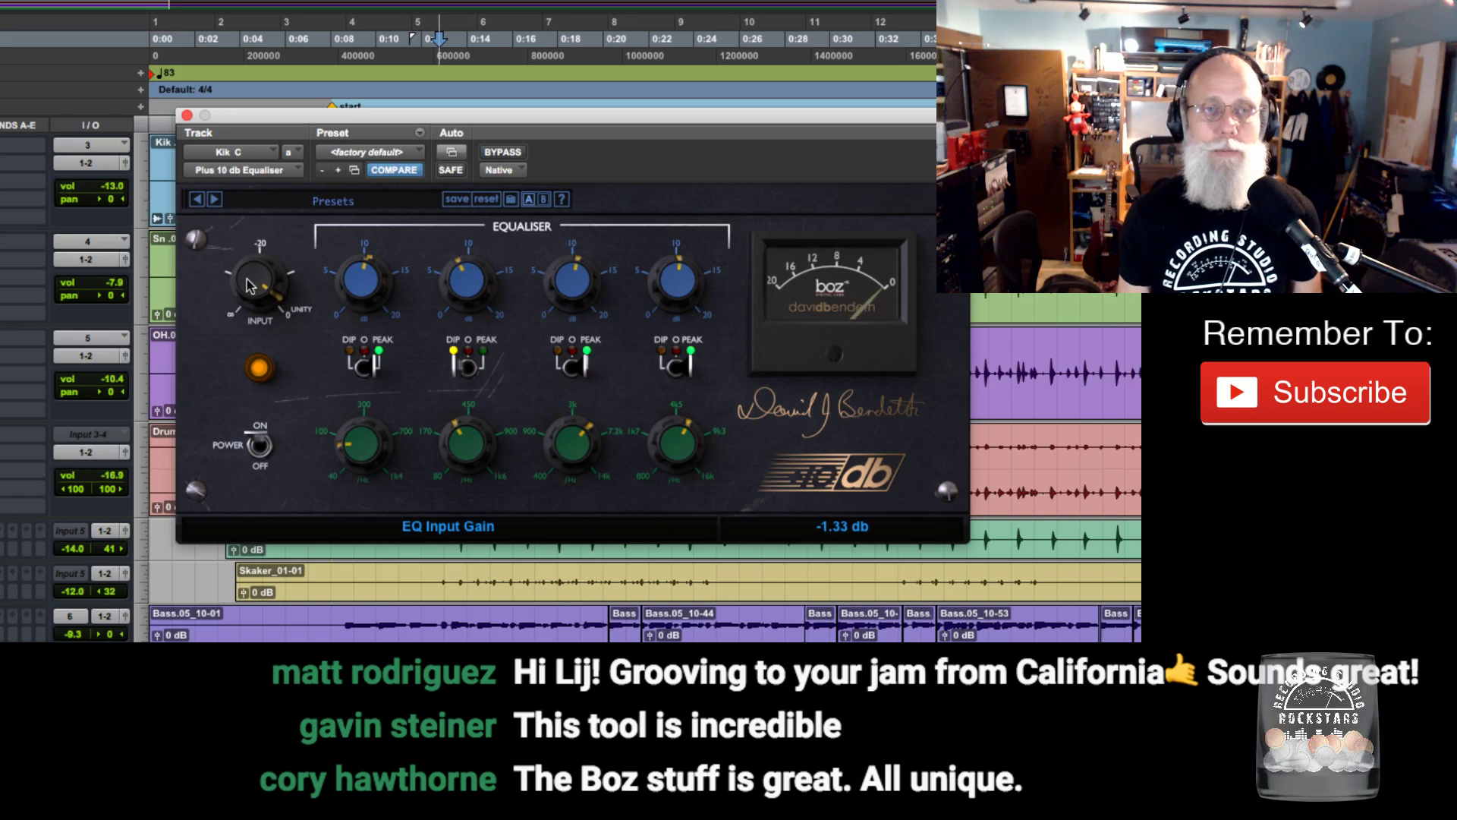
{"action": "left_click", "coordinate": [187, 115]}
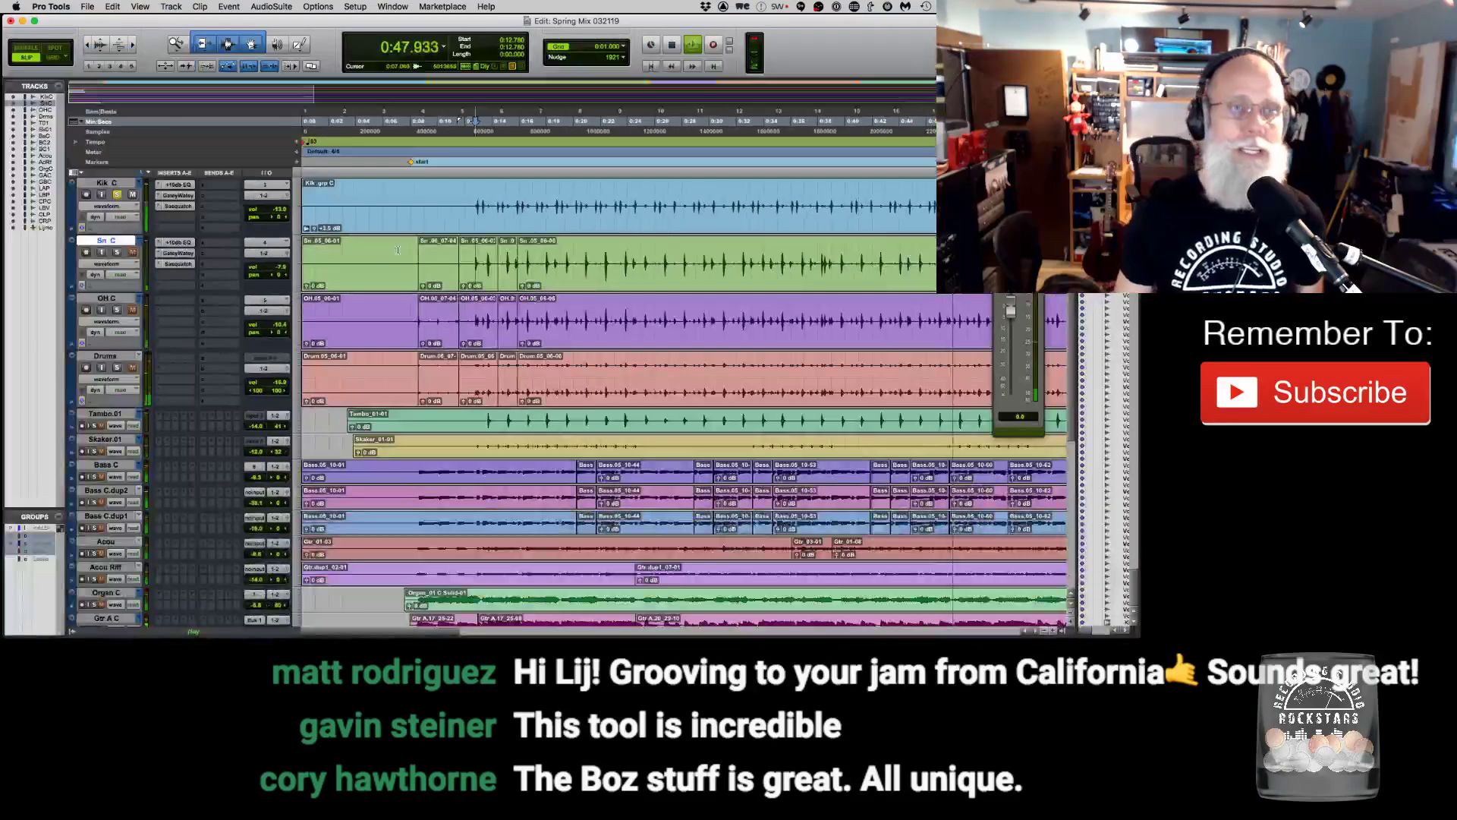
Stop playback and reorder the Kik C inserts so Gatey Watey comes first, the equaliser second and Sasquatch last.
{"action": "left_click_drag", "start_coordinate": [175, 206], "coordinate": [177, 217]}
{"action": "key", "text": "space"}
{"action": "left_click", "coordinate": [179, 195]}
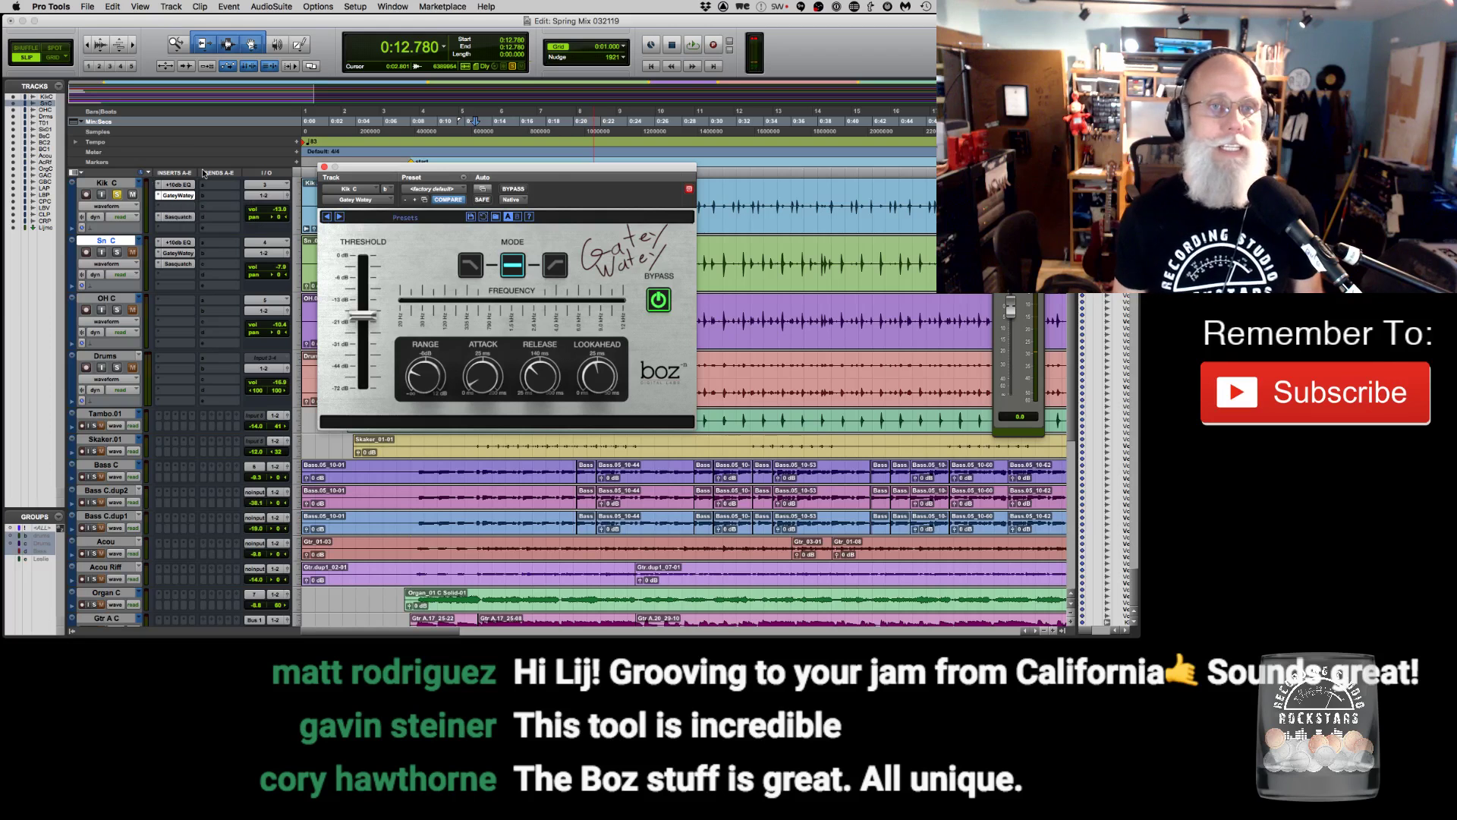
{"action": "left_click", "coordinate": [178, 207]}
{"action": "left_click_drag", "start_coordinate": [179, 209], "coordinate": [165, 212]}
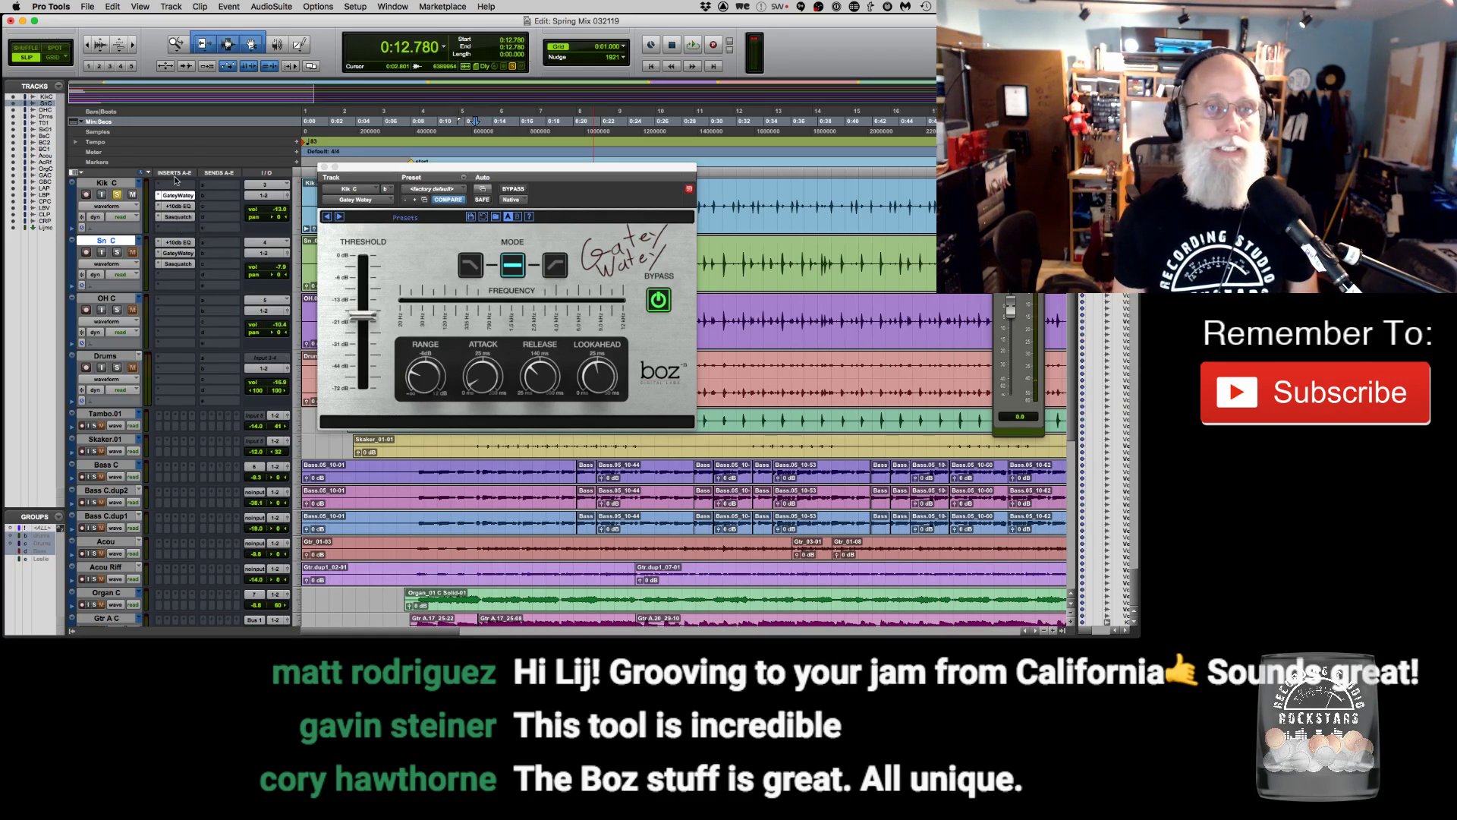
{"action": "left_click_drag", "start_coordinate": [179, 187], "coordinate": [170, 196]}
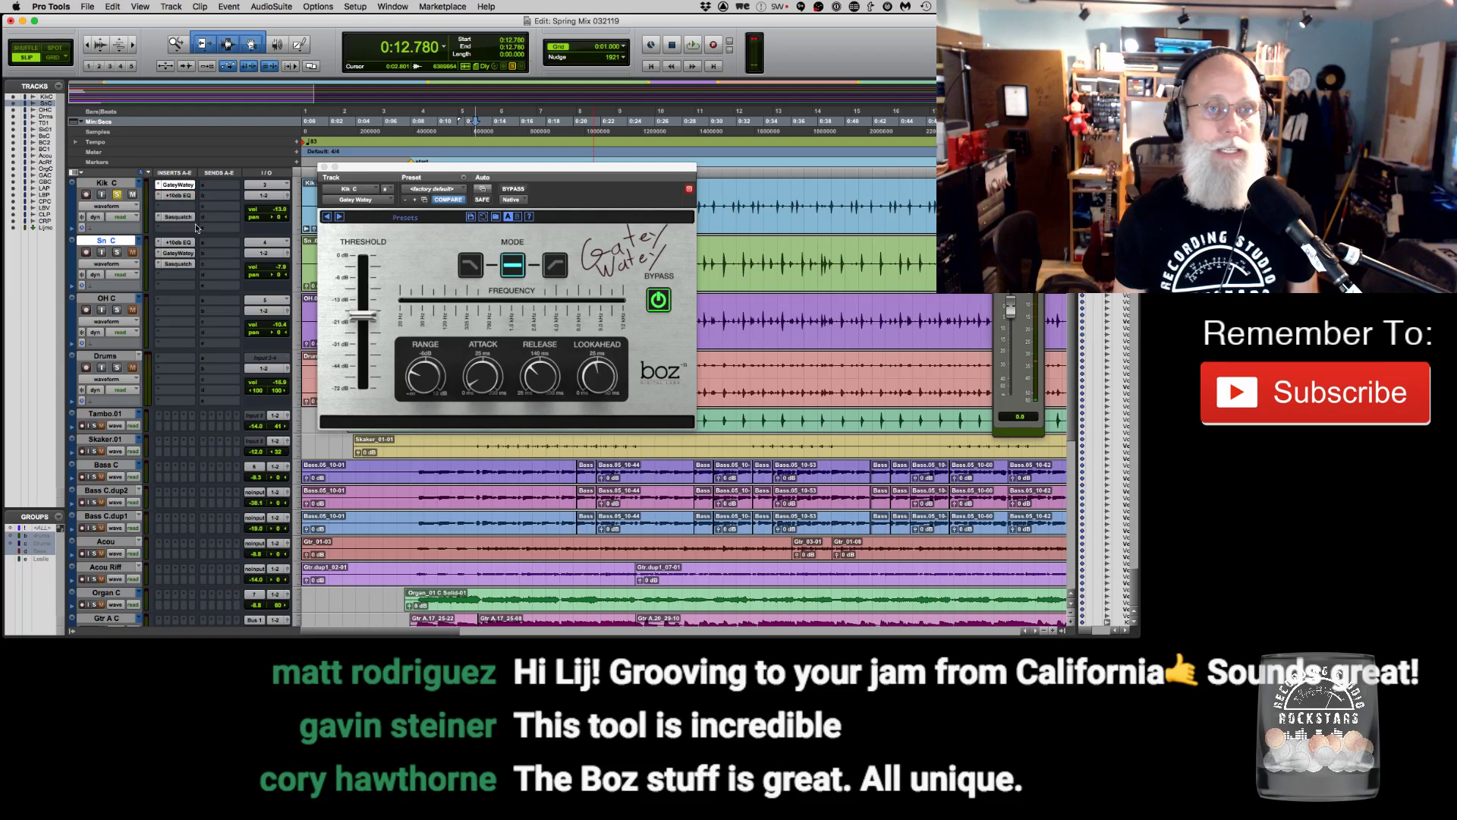
Reorder the Sn C inserts so Gatey Watey comes before the equaliser, with Sasquatch third.
{"action": "left_click", "coordinate": [177, 256]}
{"action": "left_click", "coordinate": [176, 264]}
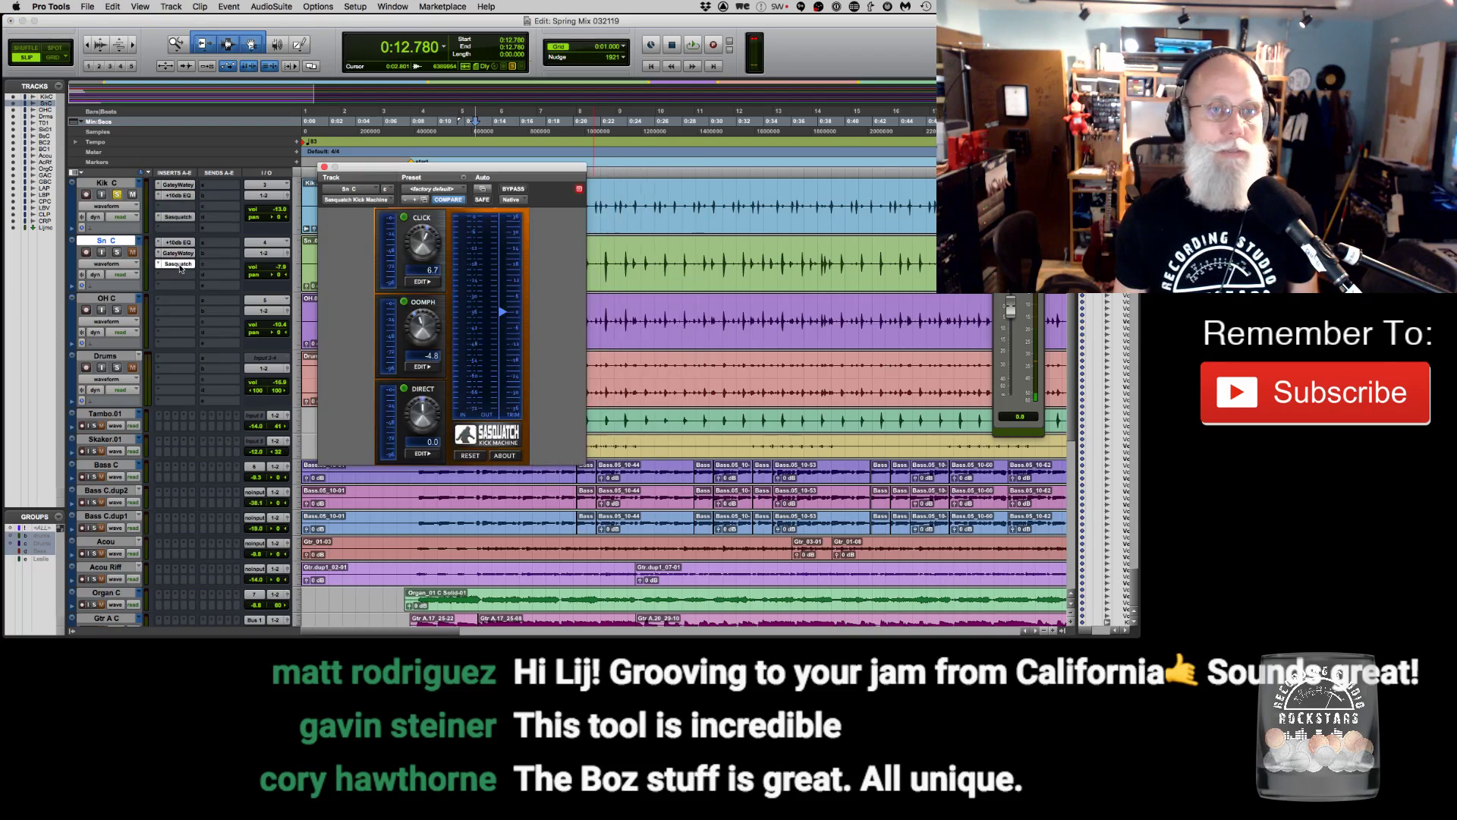
{"action": "mouse_move", "coordinate": [178, 265]}
{"action": "left_mouse_down"}
{"action": "mouse_move", "coordinate": [182, 244]}
{"action": "mouse_move", "coordinate": [179, 263]}
{"action": "left_mouse_up"}
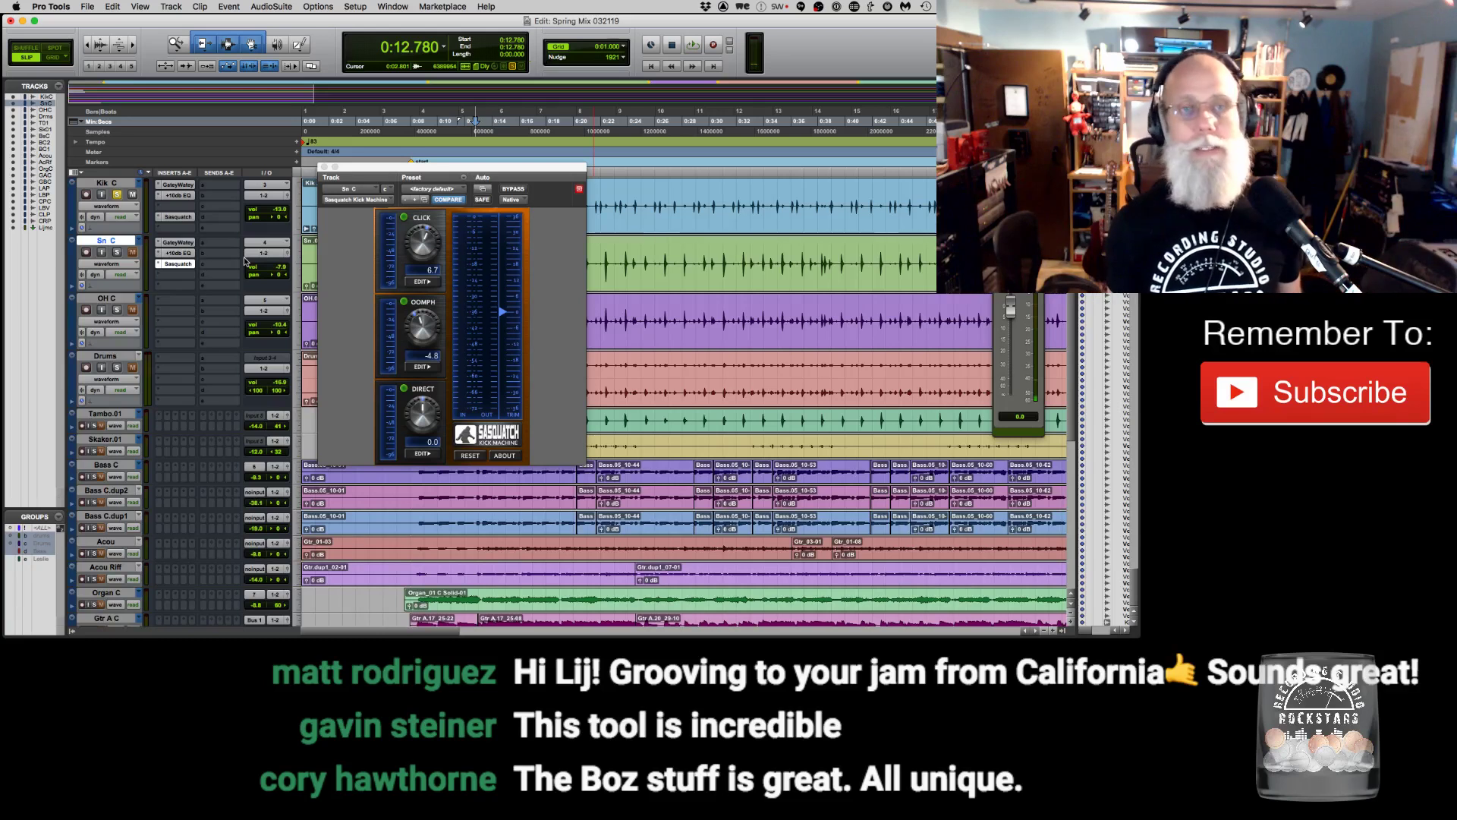
Play the kick and compare the equaliser placed before and after Gatey Watey in the Kik C insert chain.
{"action": "left_click_drag", "start_coordinate": [176, 205], "coordinate": [176, 205]}
{"action": "left_click", "coordinate": [177, 185]}
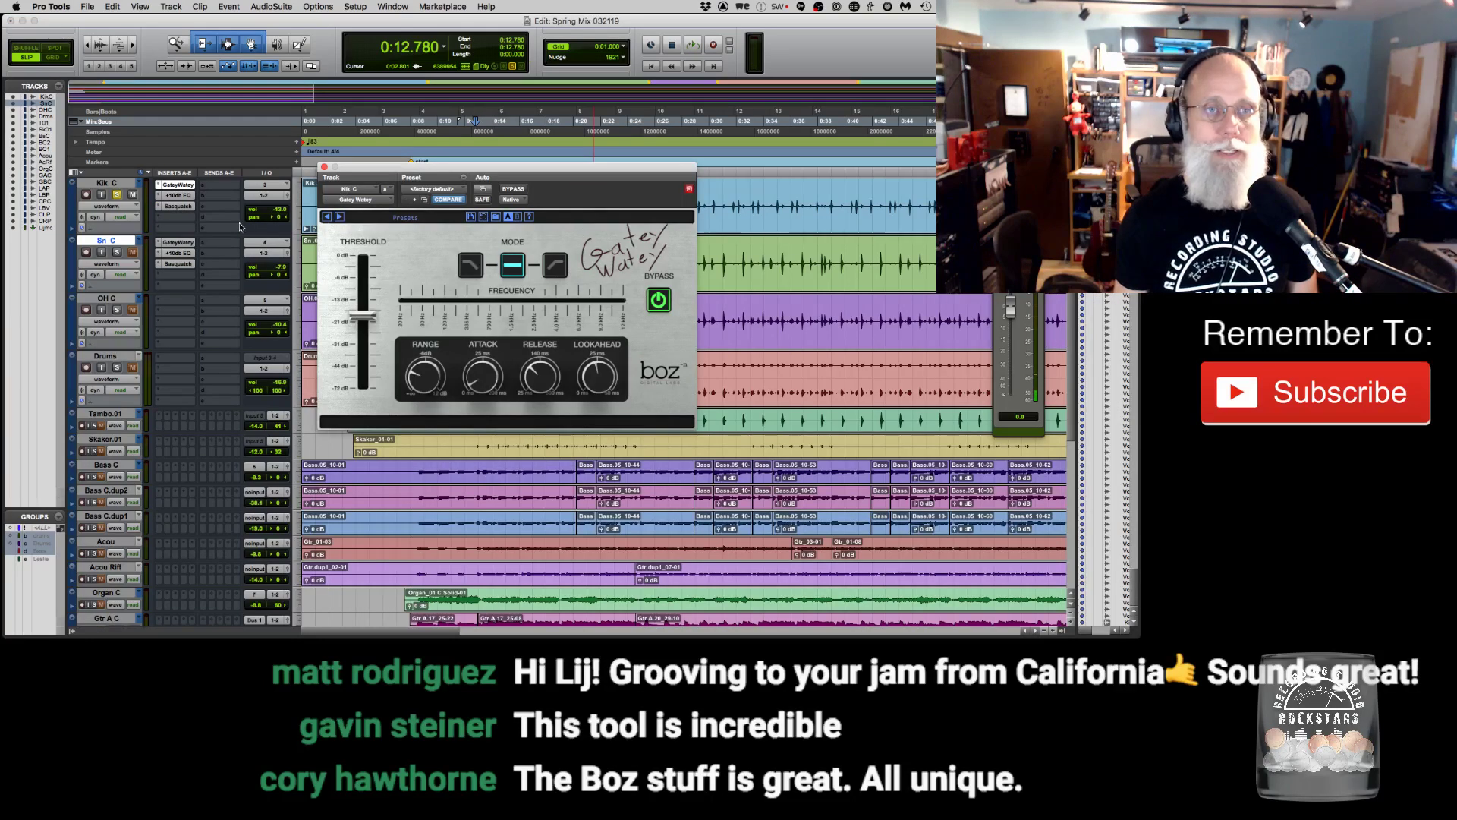
{"action": "left_click", "coordinate": [178, 195]}
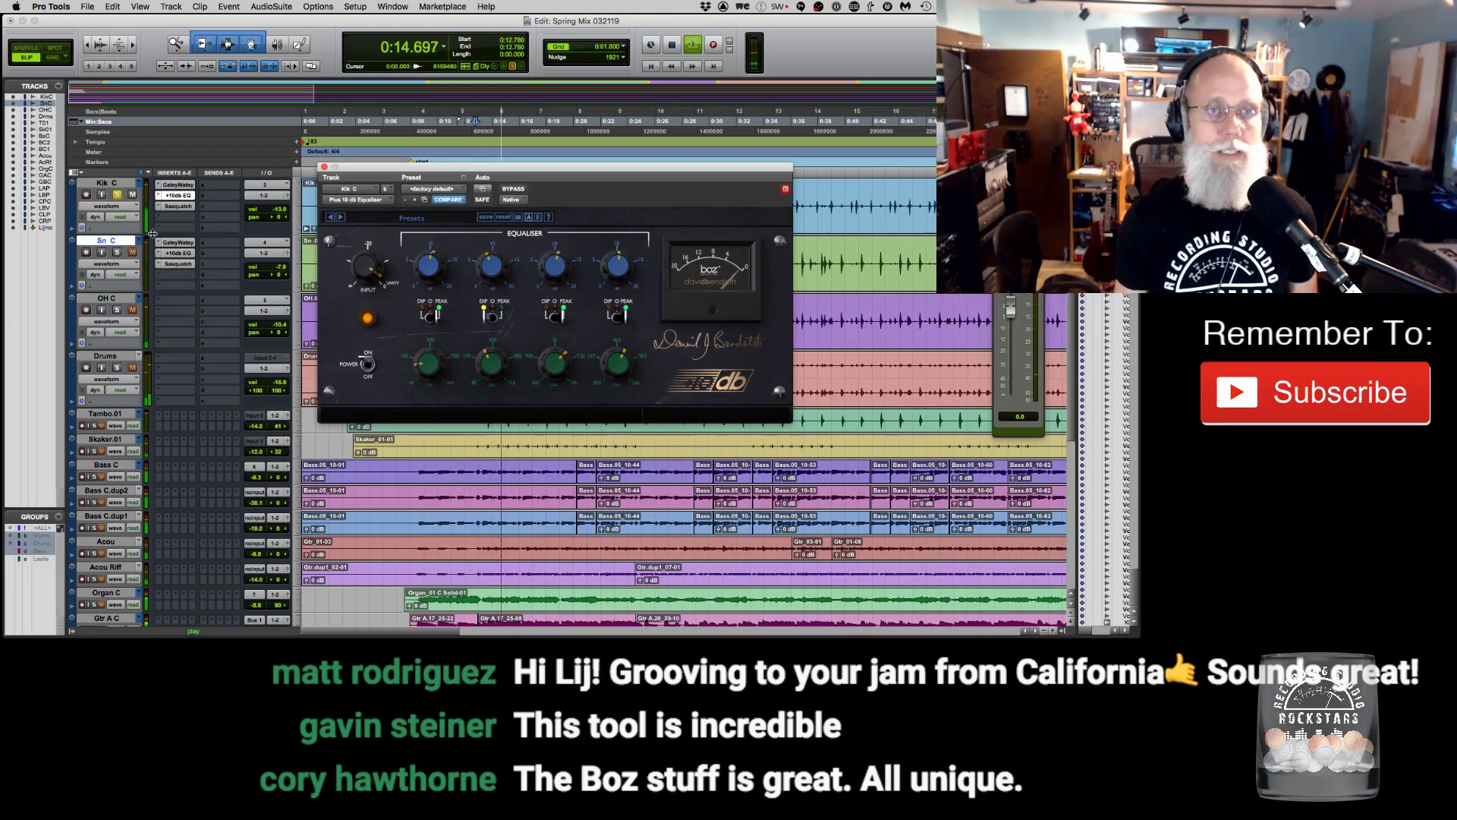
{"action": "mouse_move", "coordinate": [176, 206]}
{"action": "left_mouse_down"}
{"action": "mouse_move", "coordinate": [176, 219]}
{"action": "mouse_move", "coordinate": [176, 195]}
{"action": "left_mouse_up"}
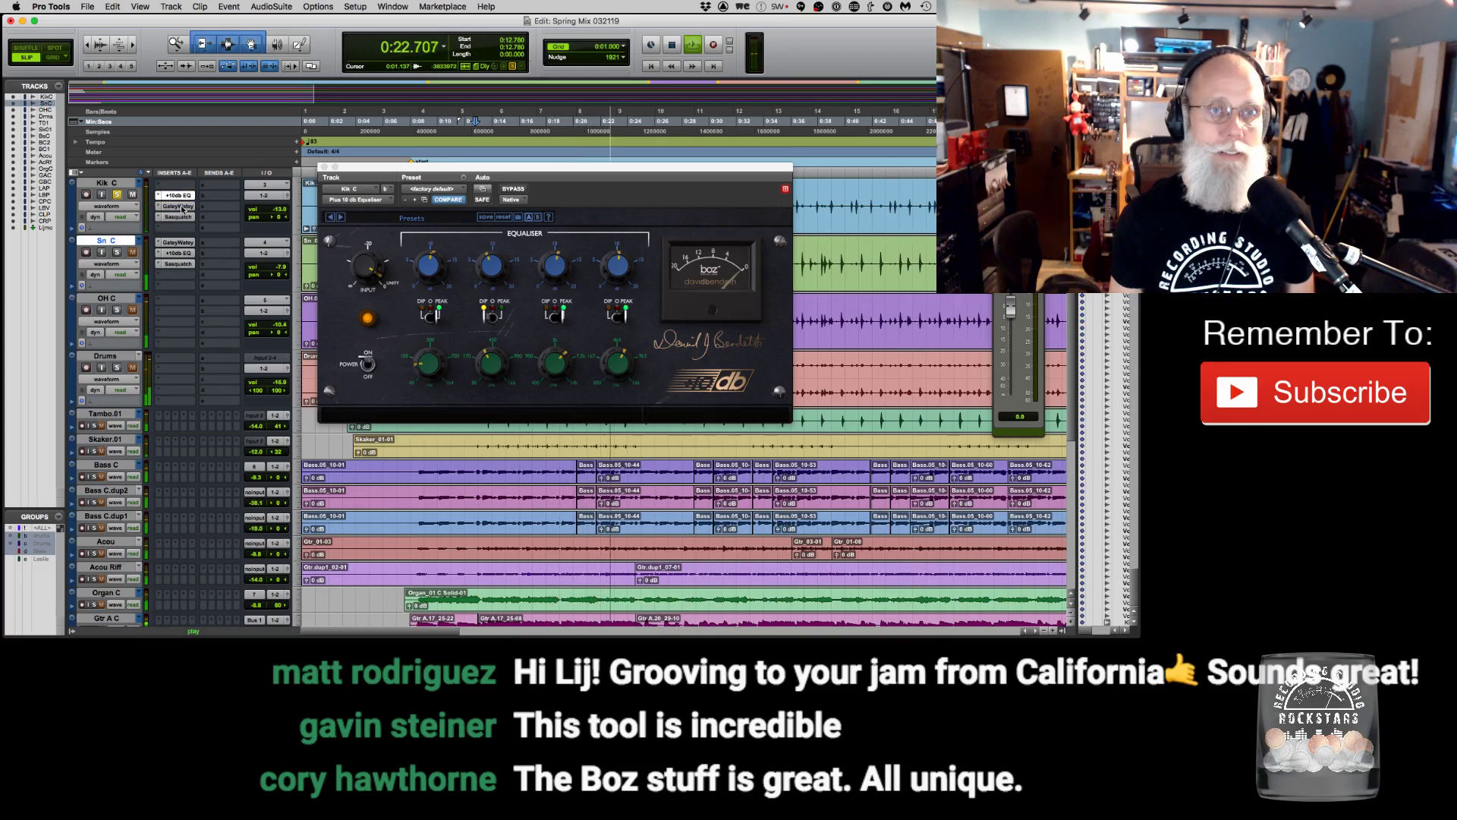
{"action": "left_click_drag", "start_coordinate": [182, 208], "coordinate": [175, 185]}
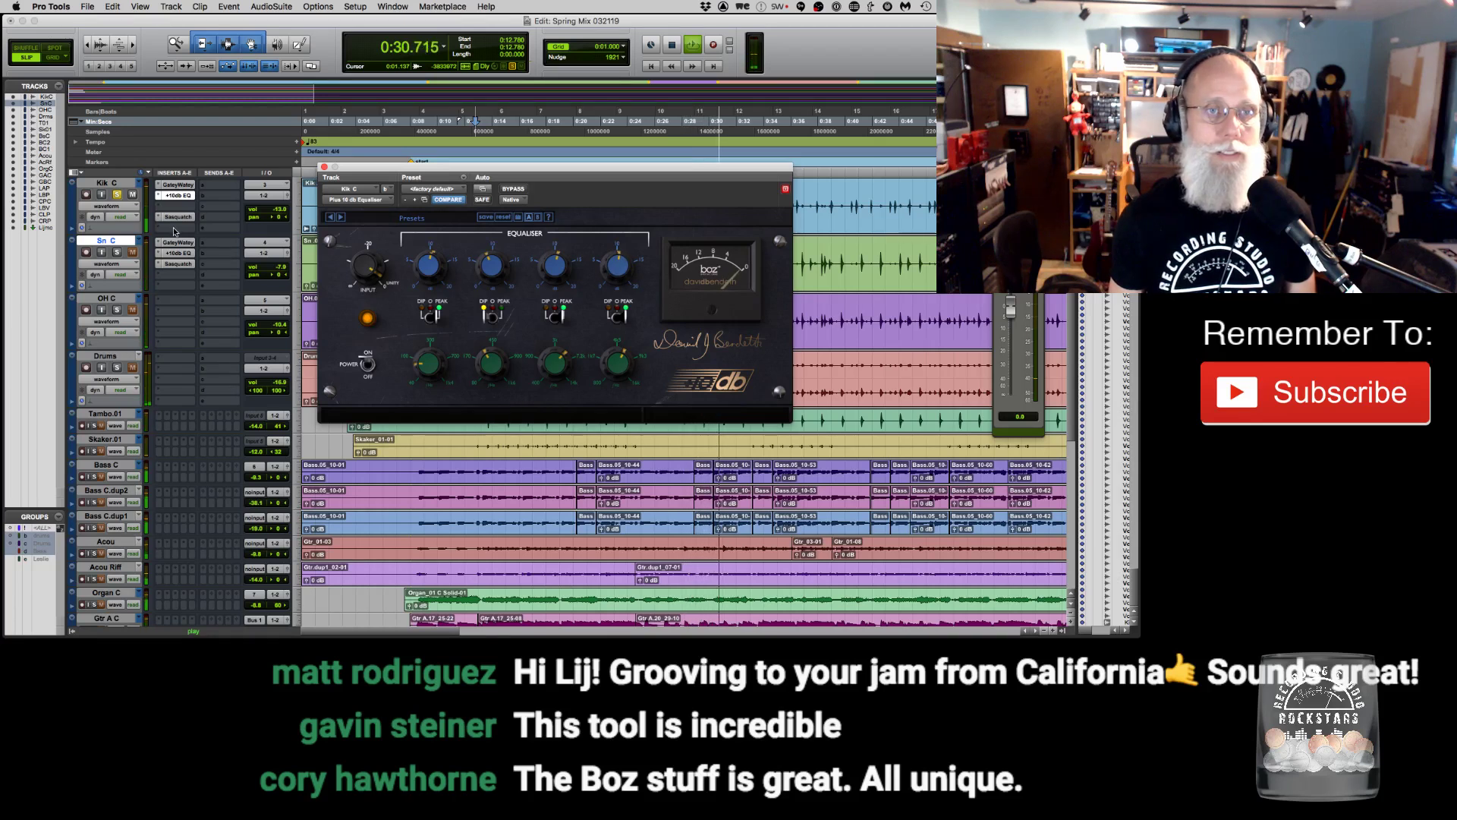
Solo the snare with the kick, setting the Sn C volume to -11.2 dB and the Kik C volume to -11.7 dB.
{"action": "left_click", "coordinate": [134, 253]}
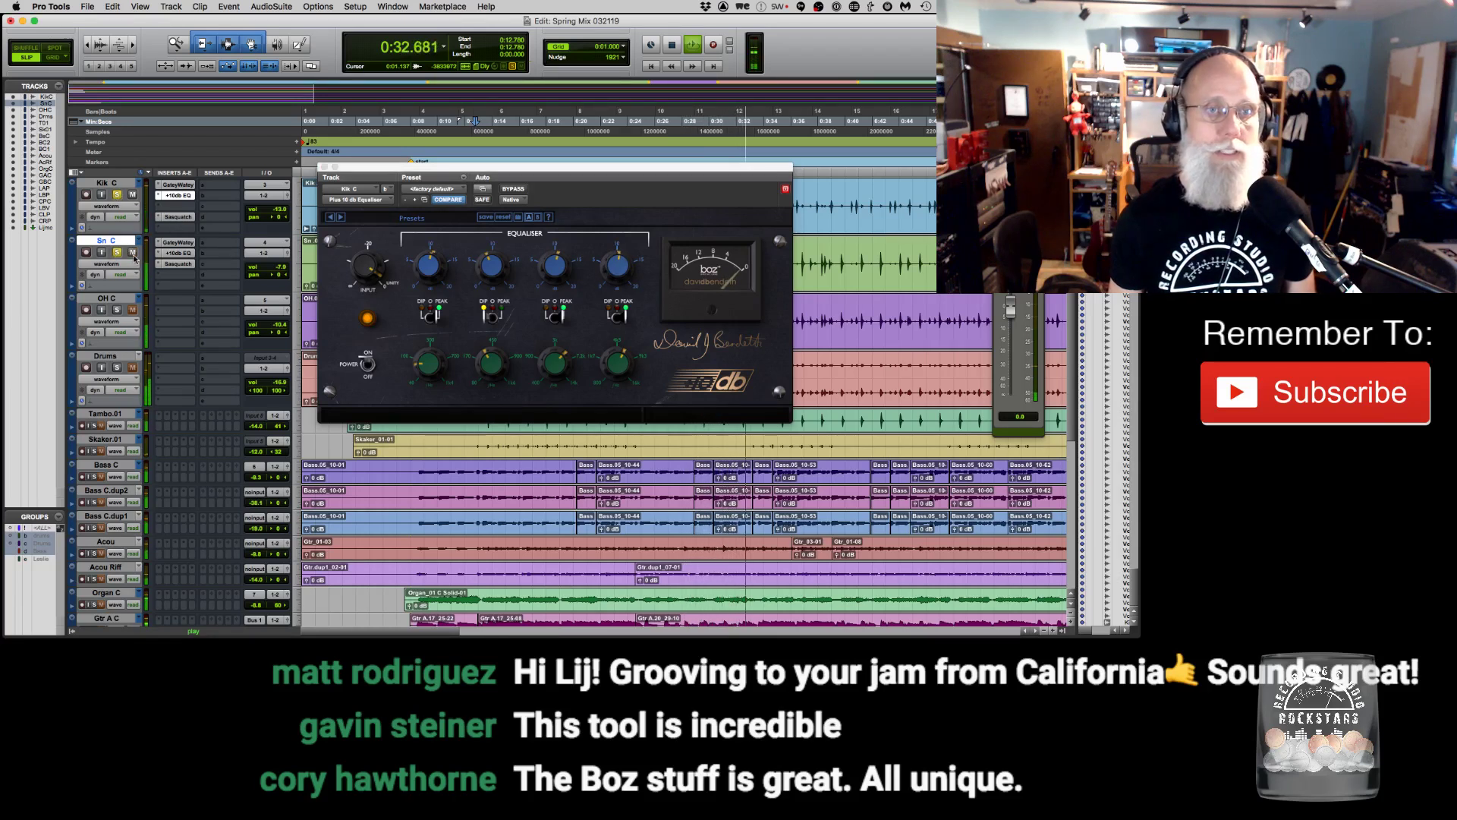
{"action": "left_click_drag", "start_coordinate": [271, 265], "coordinate": [271, 270]}
{"action": "left_click_drag", "start_coordinate": [270, 212], "coordinate": [269, 211]}
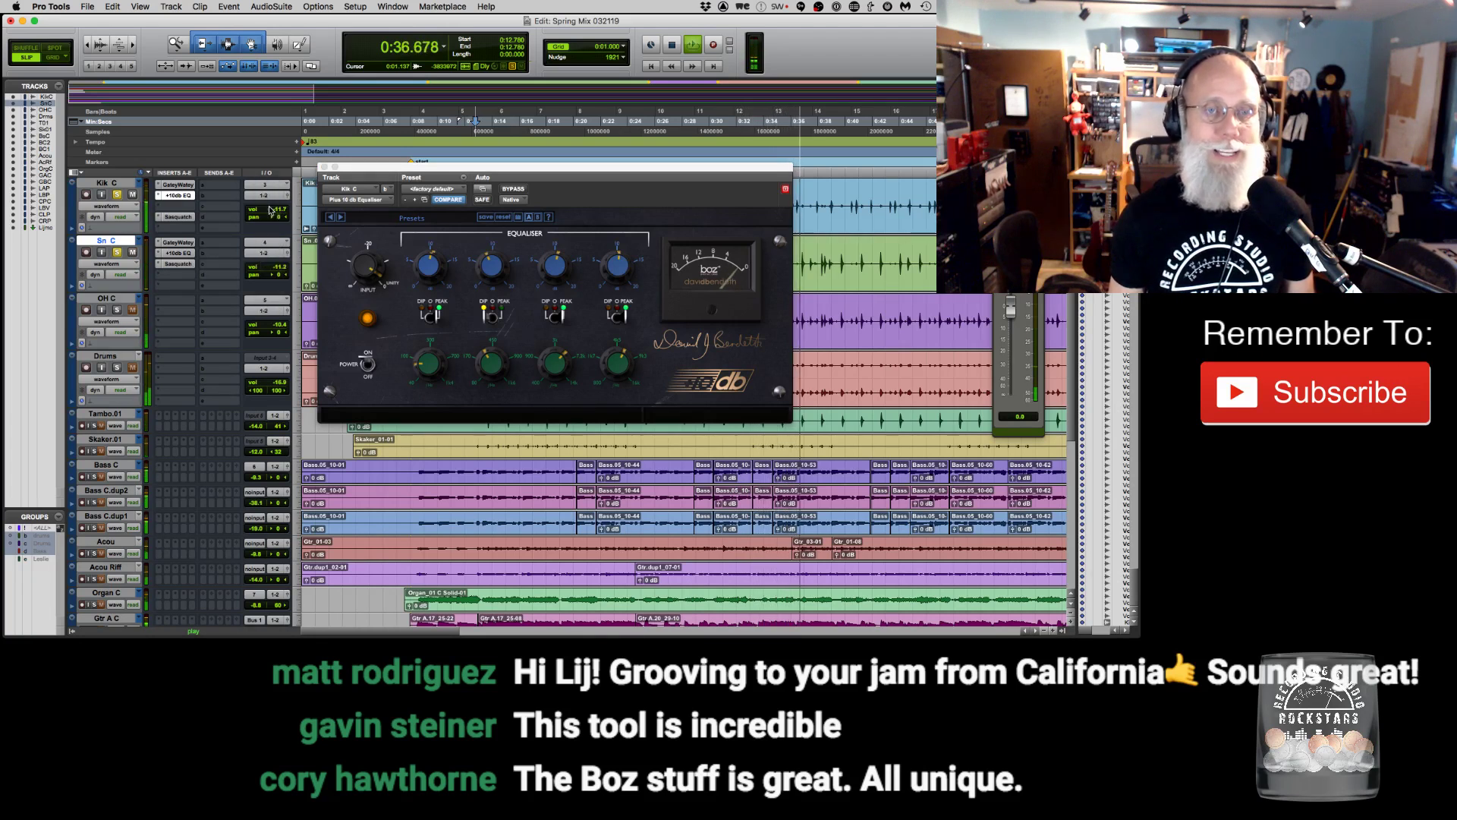
{"action": "left_click", "coordinate": [271, 267]}
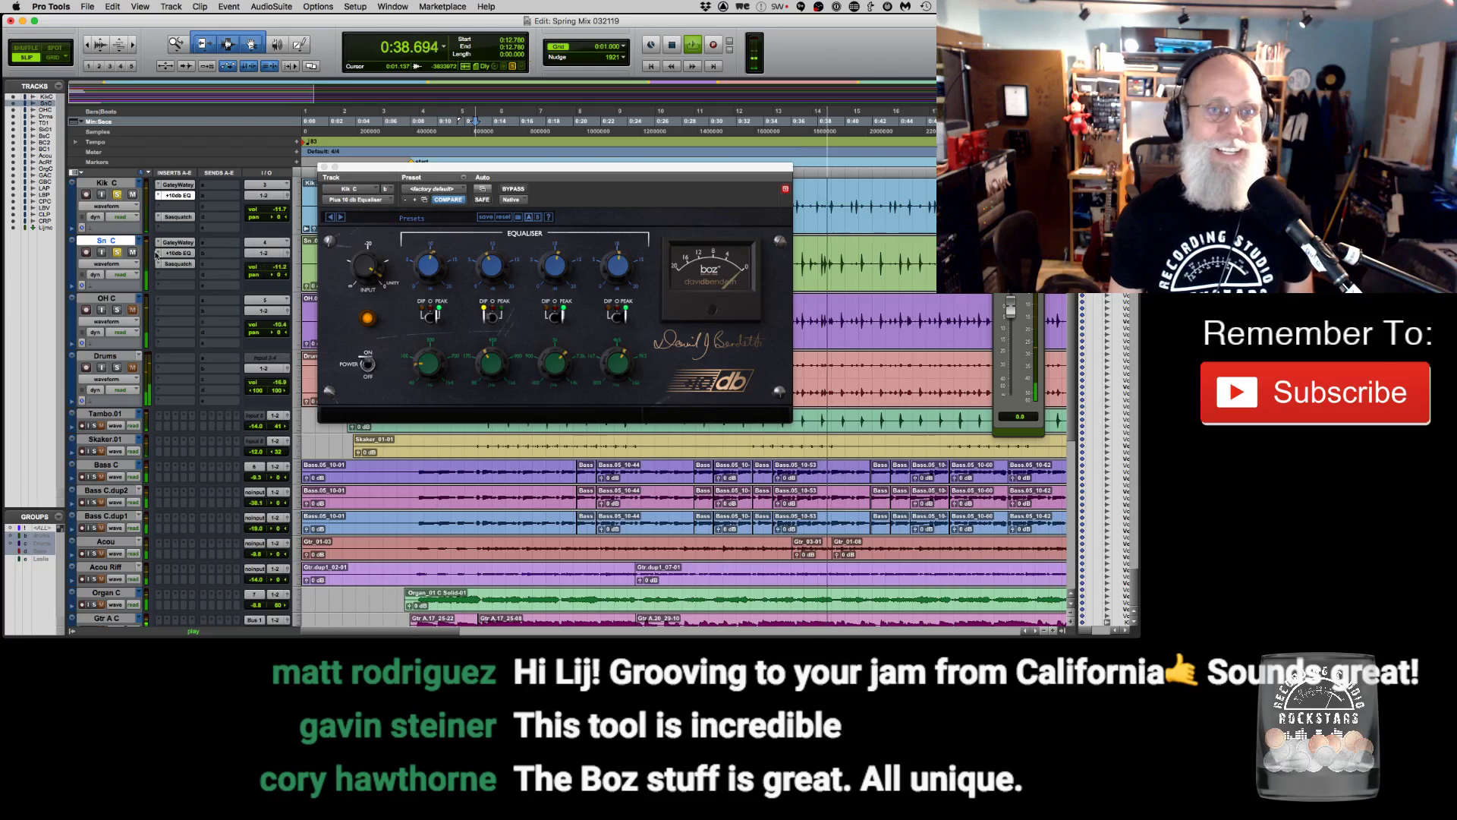
Set Sasquatch's Click level on Sn C to 4.1 and audition its click shape settings with the kick and snare playing.
{"action": "key", "text": "space"}
{"action": "left_click", "coordinate": [178, 263]}
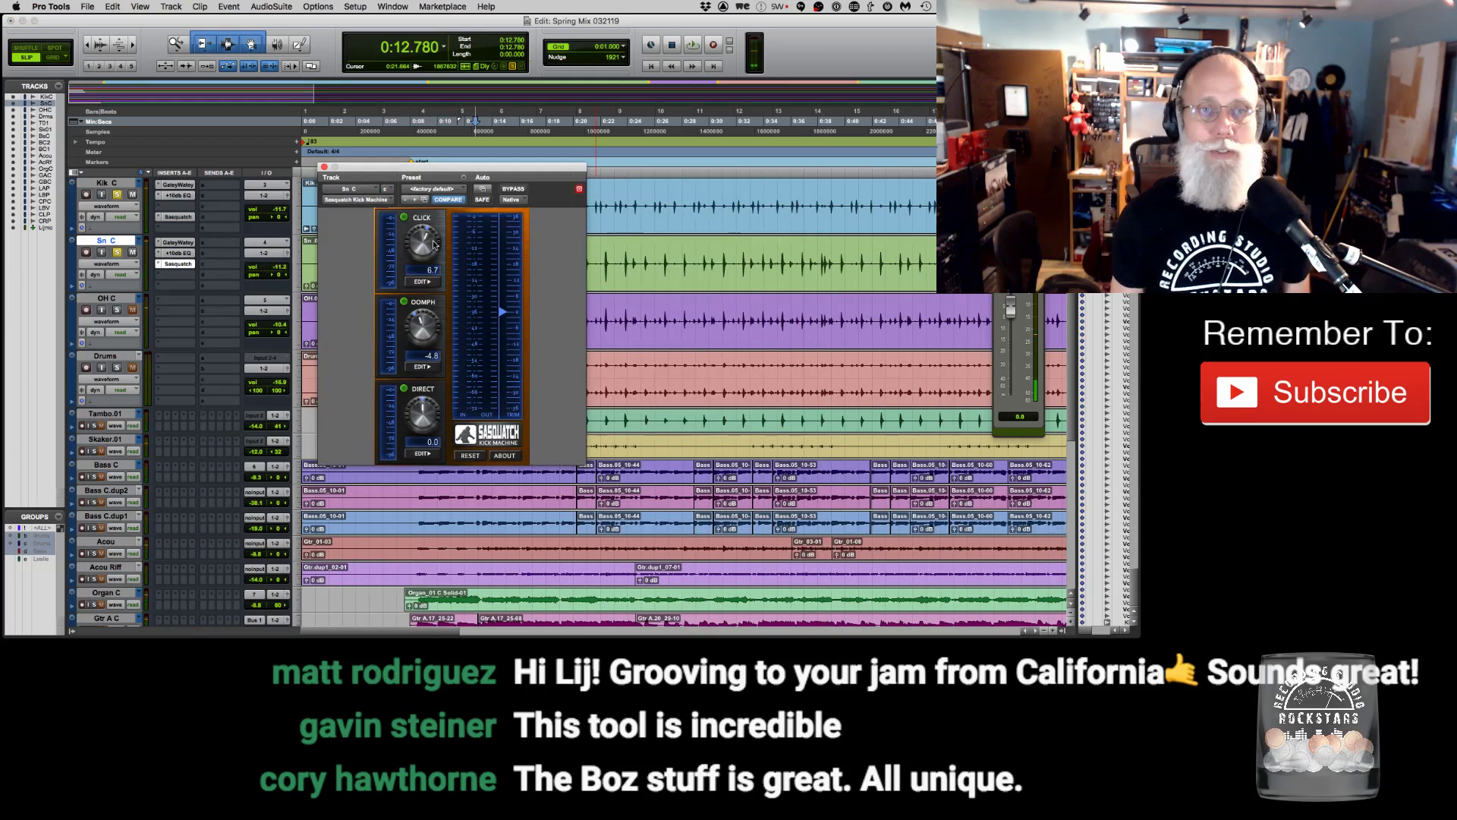
{"action": "left_click", "coordinate": [426, 282]}
{"action": "key", "text": "space"}
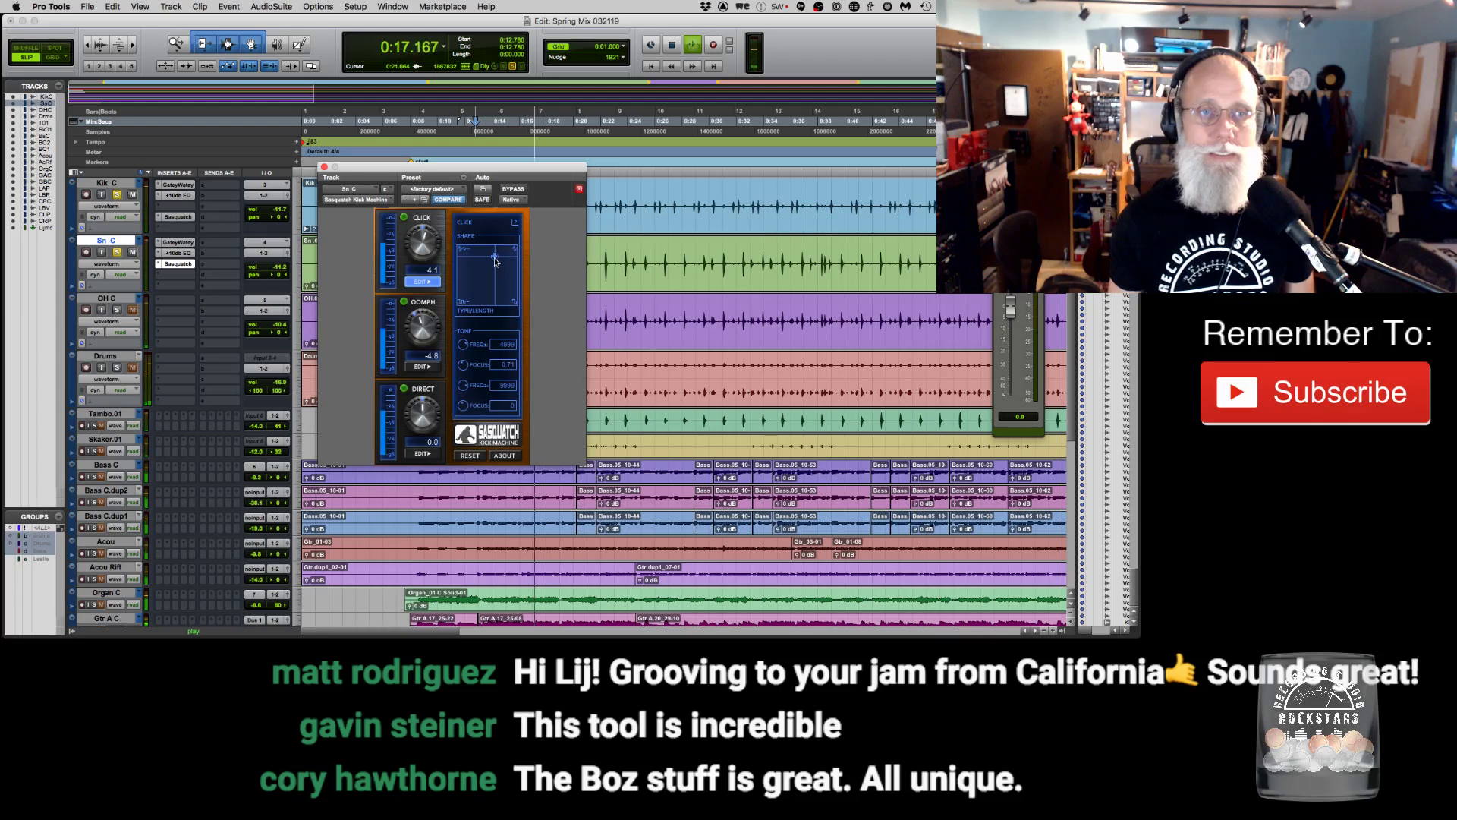
{"action": "key", "text": "space"}
Solo OH C instead of the kick and snare, close the Sasquatch window and place the edit cursor at 0:19.082 on OH C.
{"action": "left_click", "coordinate": [117, 195]}
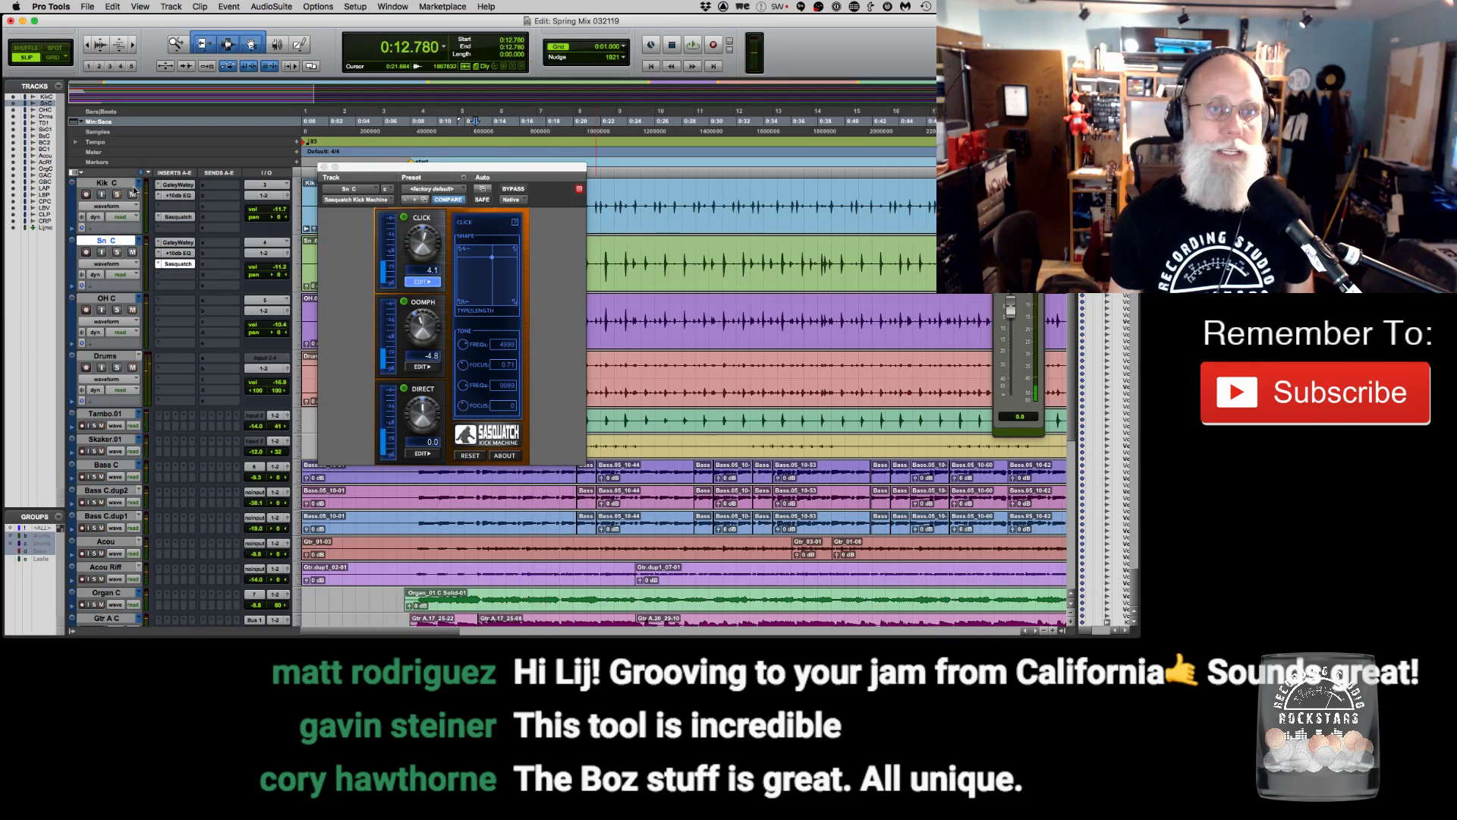
{"action": "left_click", "coordinate": [117, 309]}
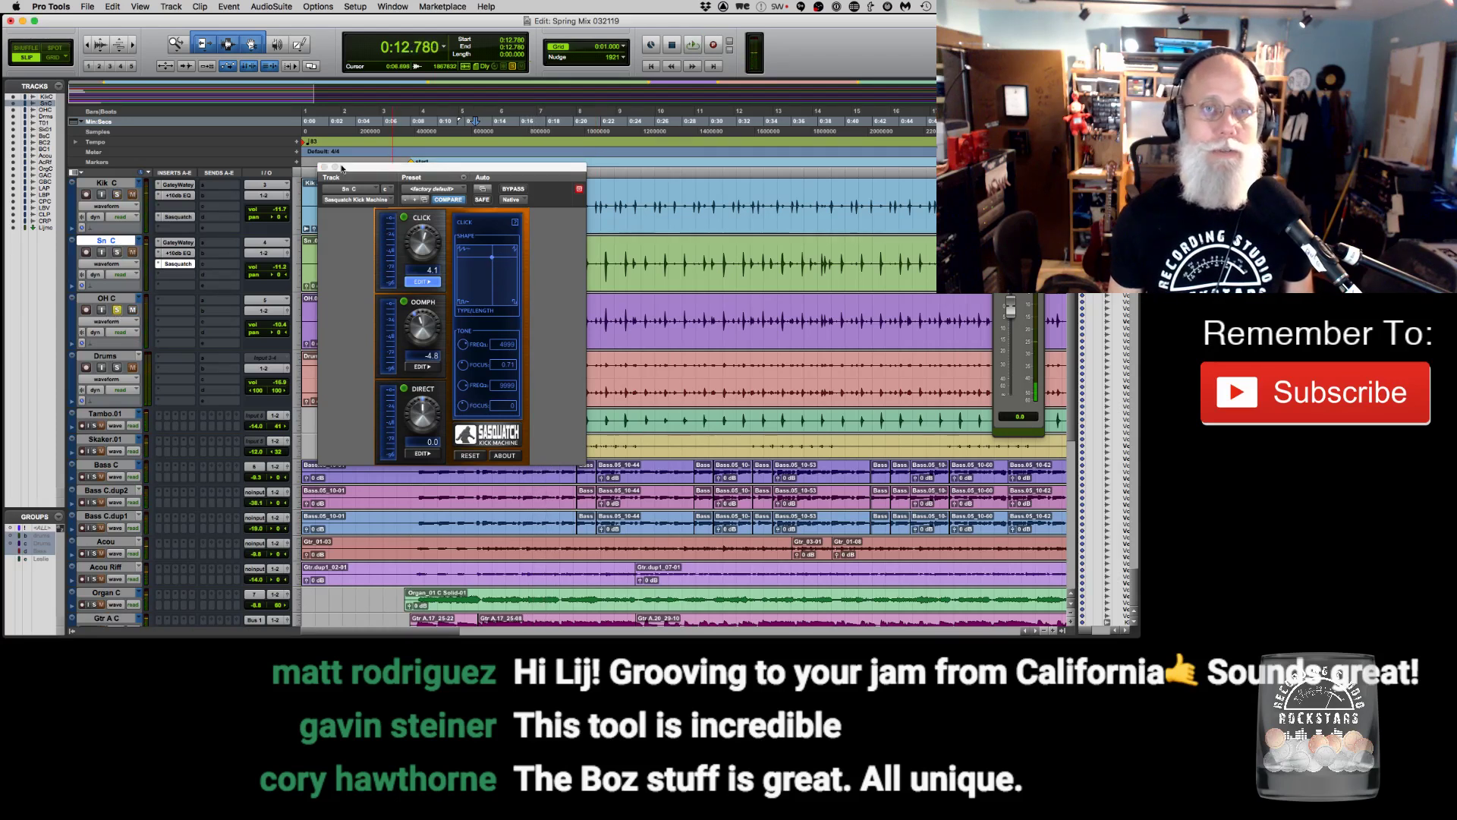
{"action": "left_click", "coordinate": [325, 167]}
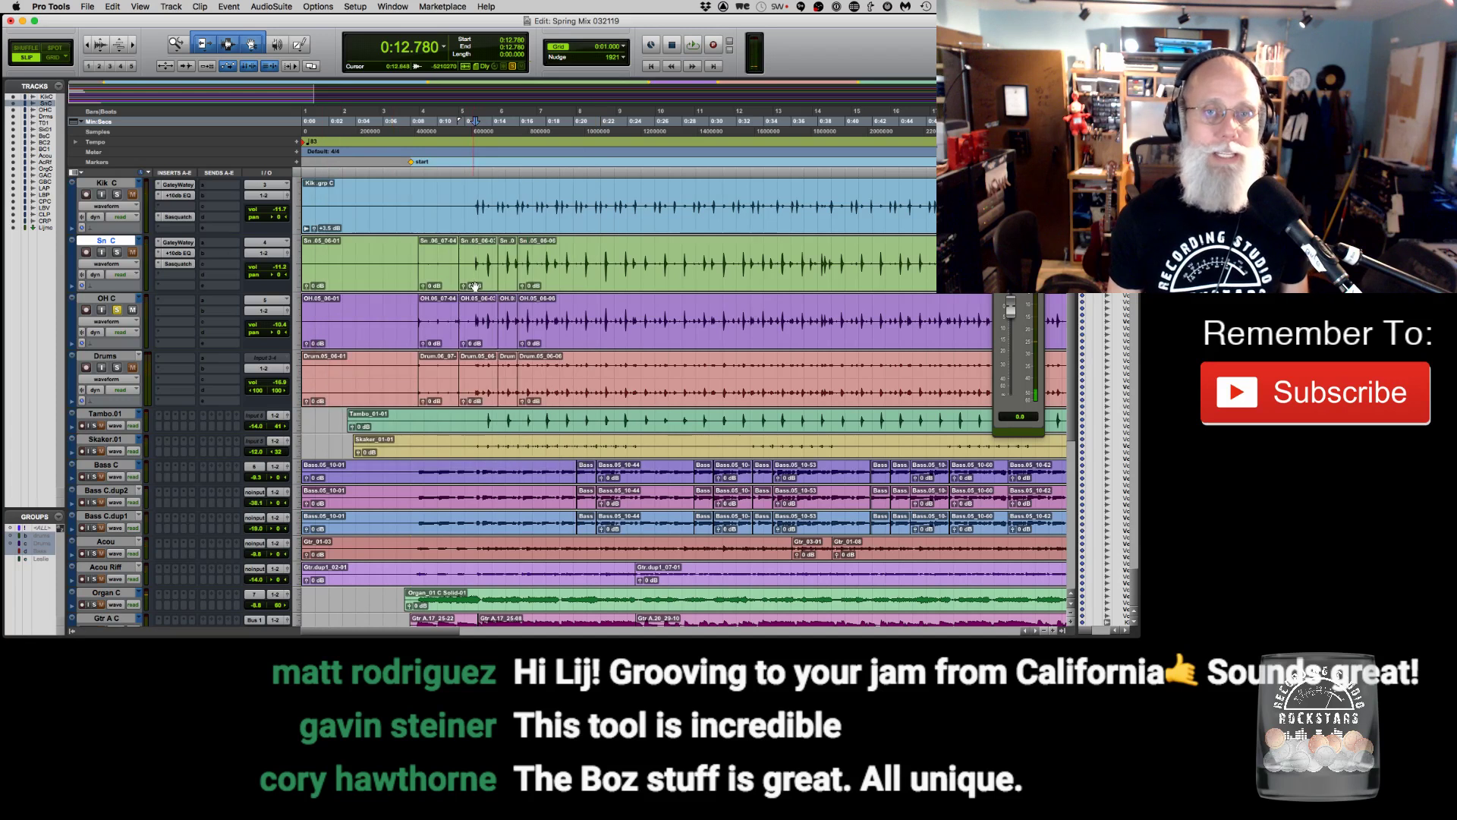
{"action": "left_click", "coordinate": [561, 309]}
{"action": "key", "text": "r"}
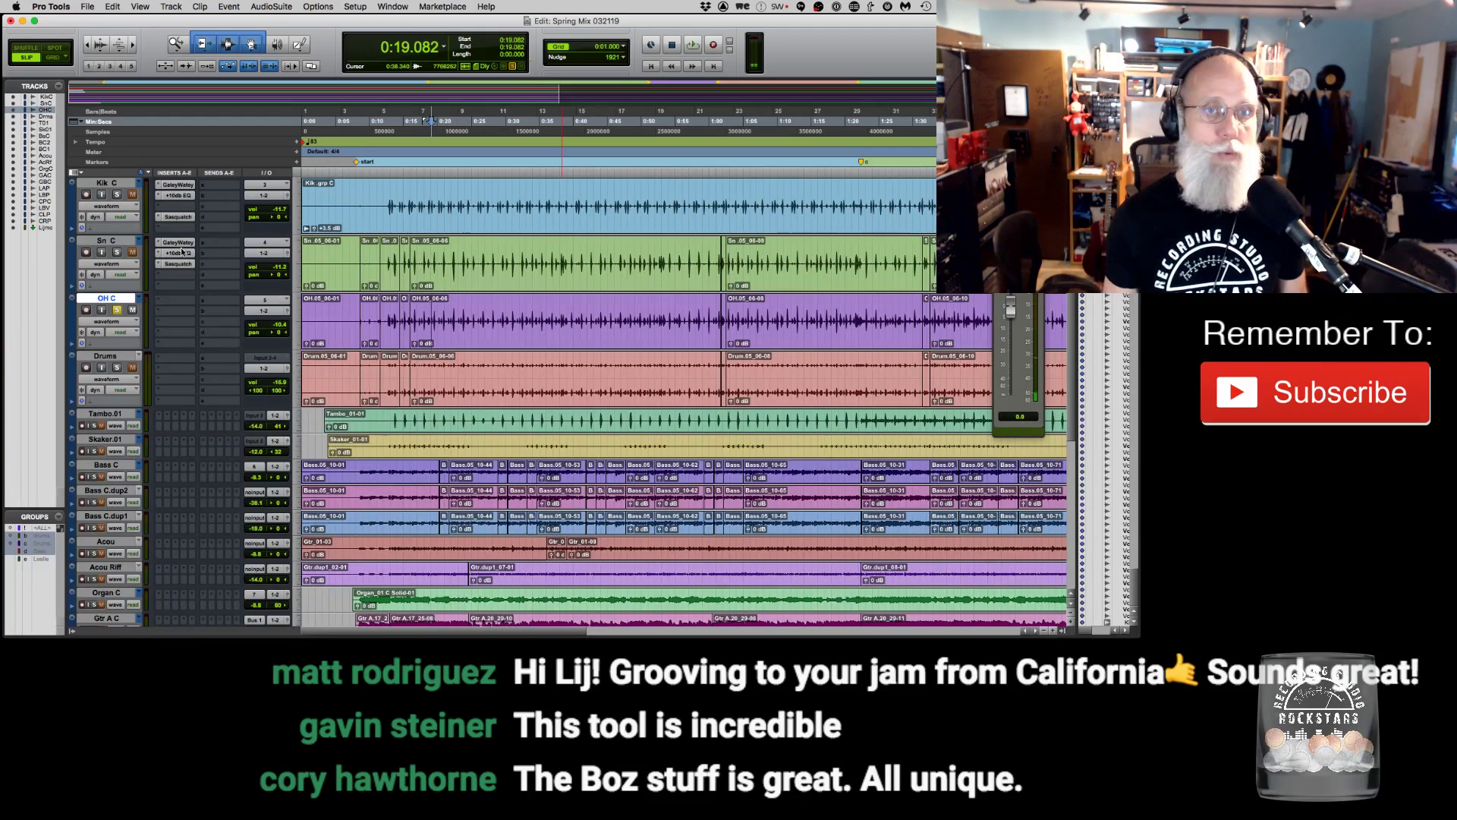
Copy the Plus 10 dB Equaliser to OH C's first insert, and replace it with the Boz Digital Labs Hoser XT.
{"action": "left_click_drag", "start_coordinate": [168, 308], "coordinate": [167, 303]}
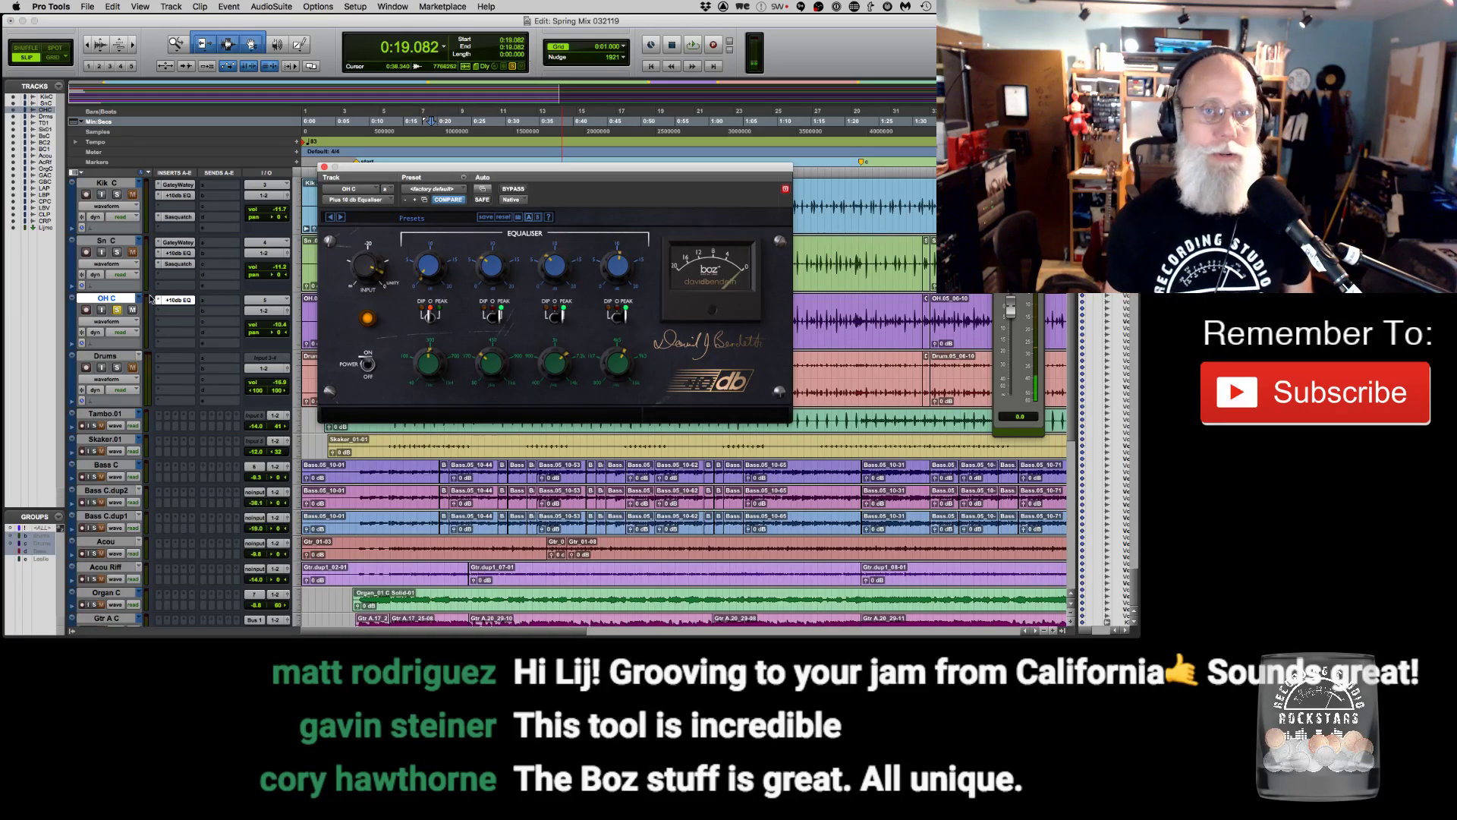
{"action": "left_click", "coordinate": [160, 301]}
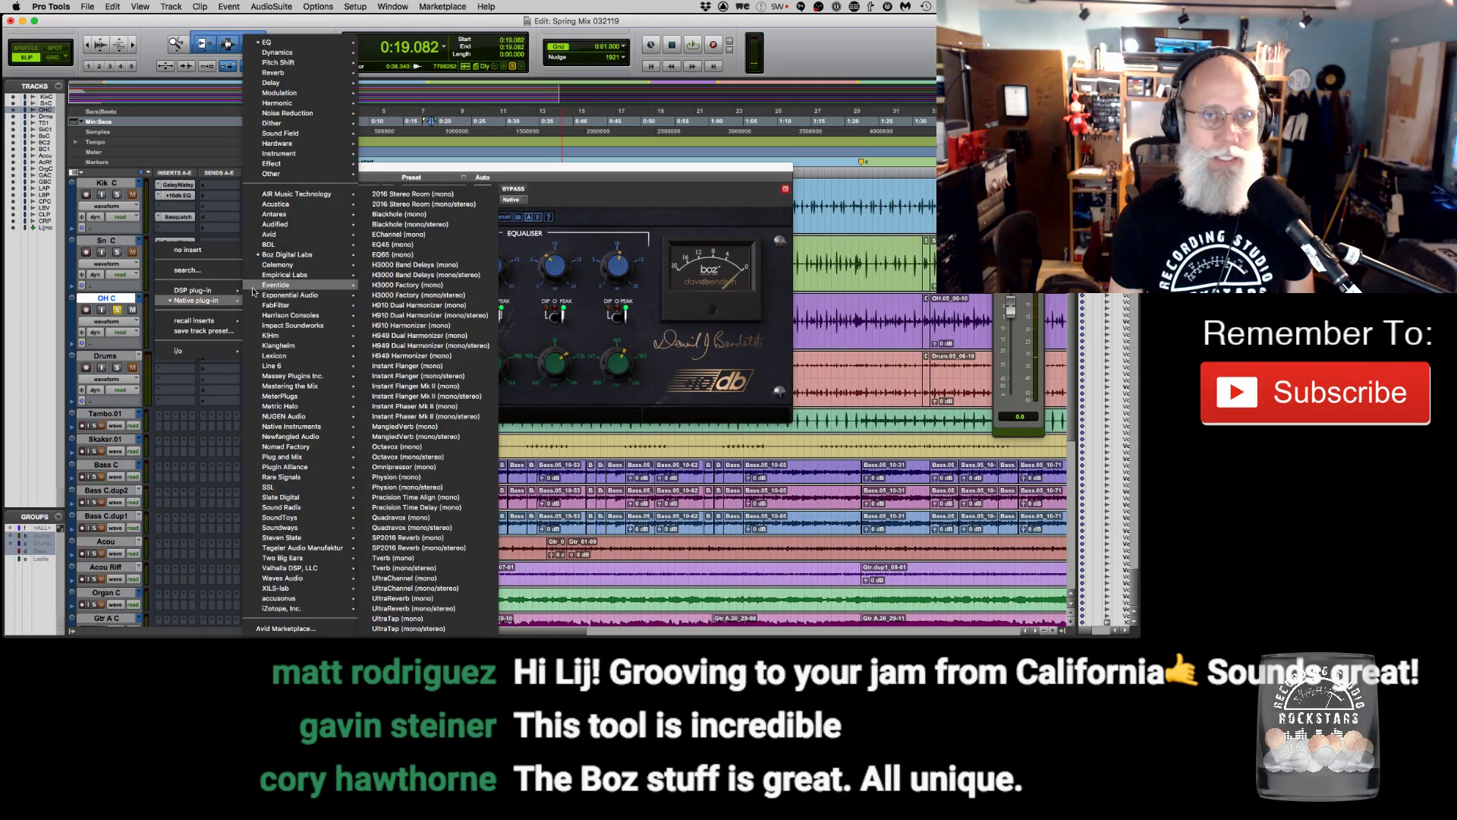
{"action": "mouse_move", "coordinate": [288, 256]}
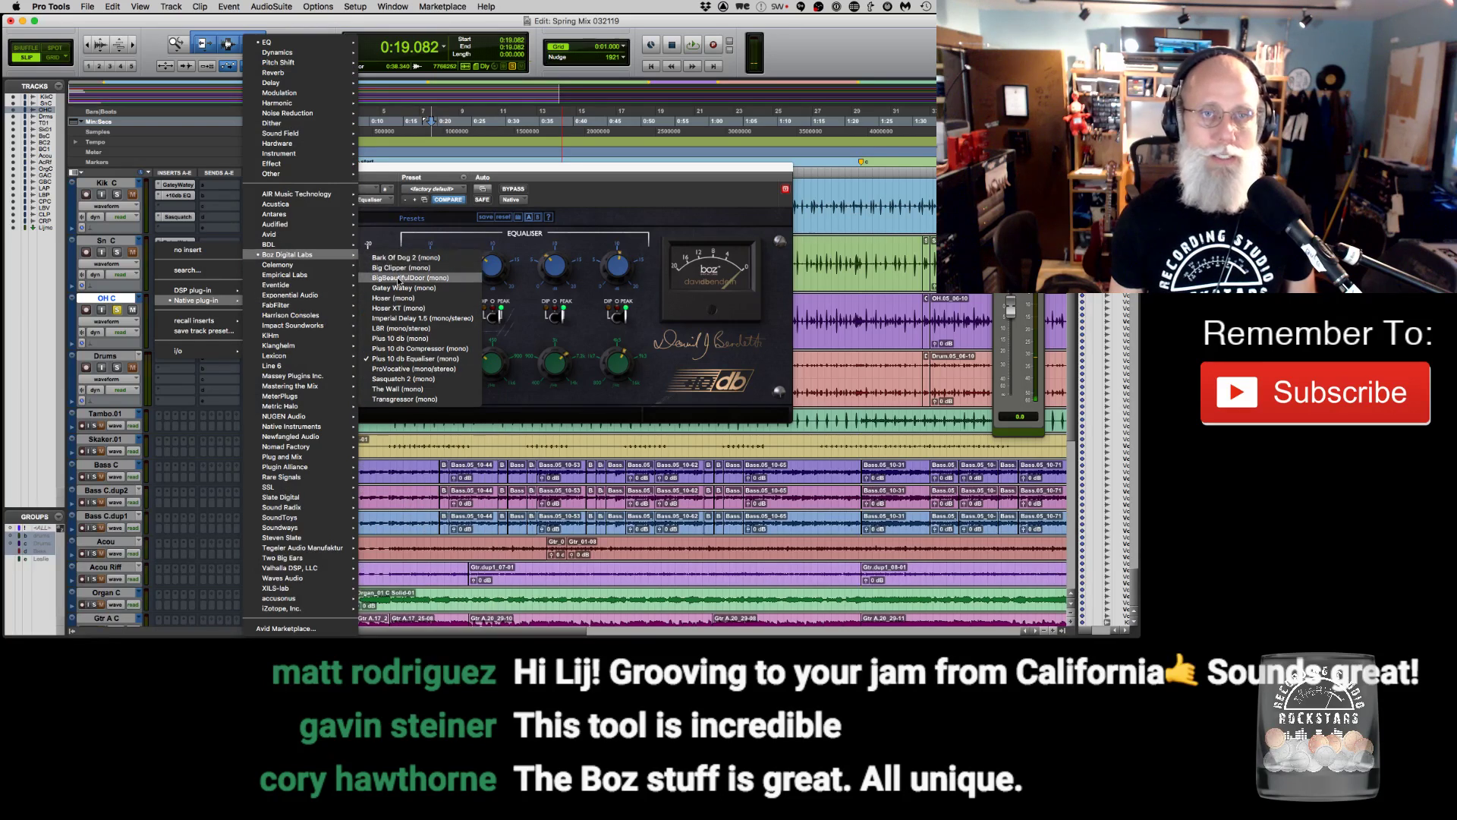
{"action": "left_click", "coordinate": [395, 309]}
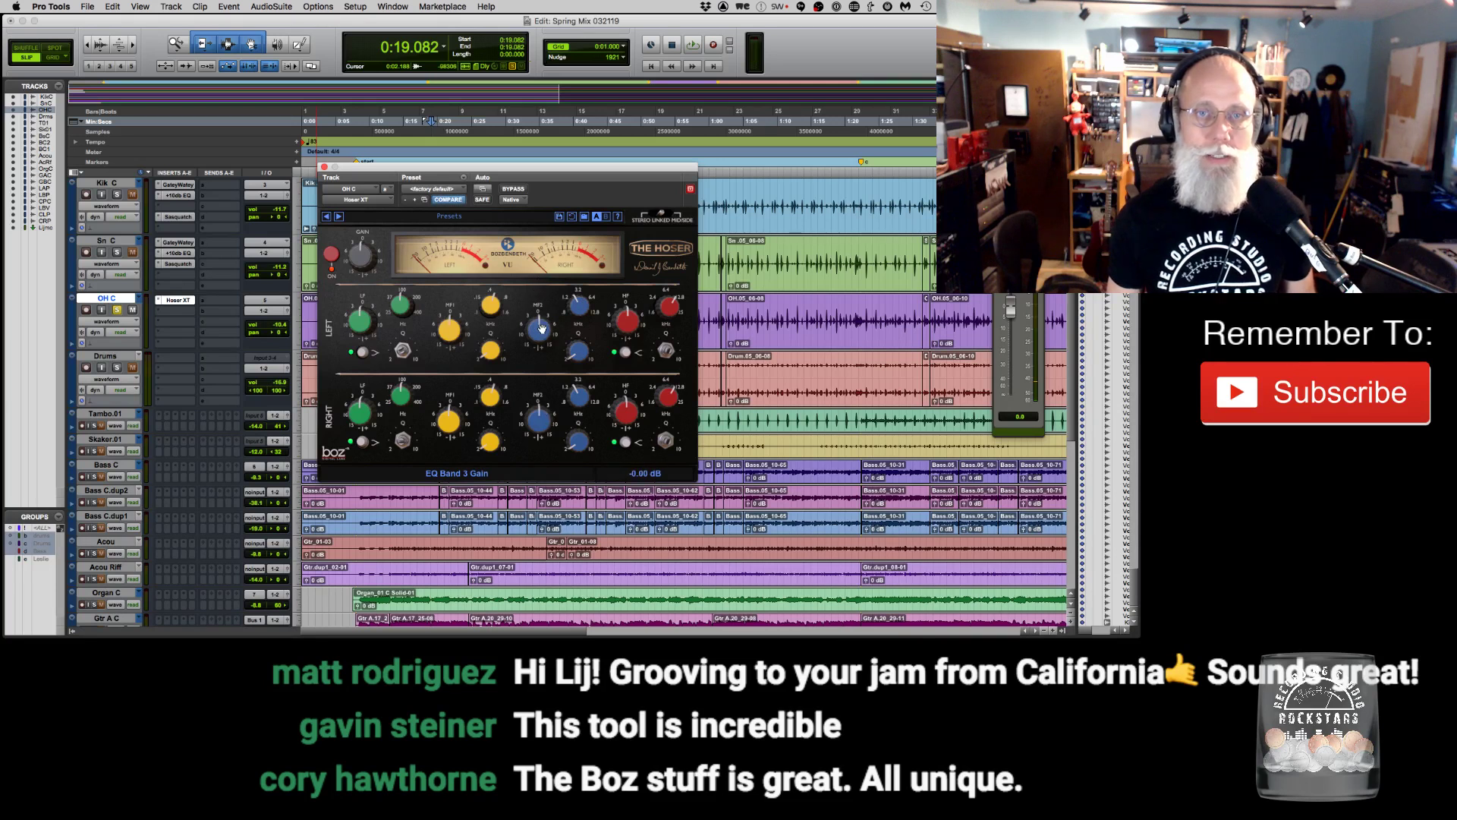
Play the song and try boosting the high, low-mid and low bands of Hoser XT on the OH C track, with low frequency at 64 Hz.
{"action": "key", "text": "space"}
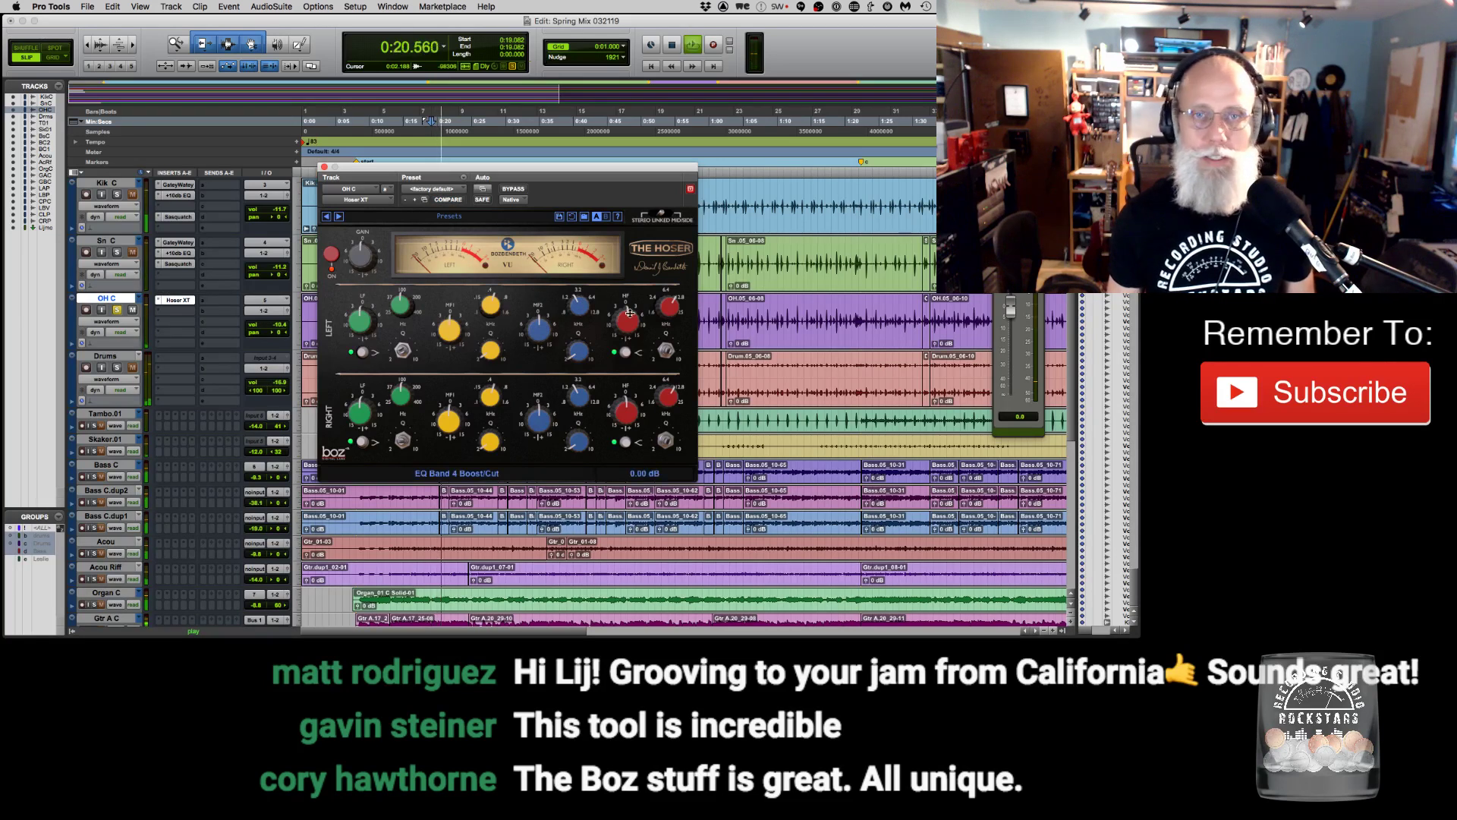
{"action": "left_click_drag", "start_coordinate": [626, 302], "coordinate": [672, 300]}
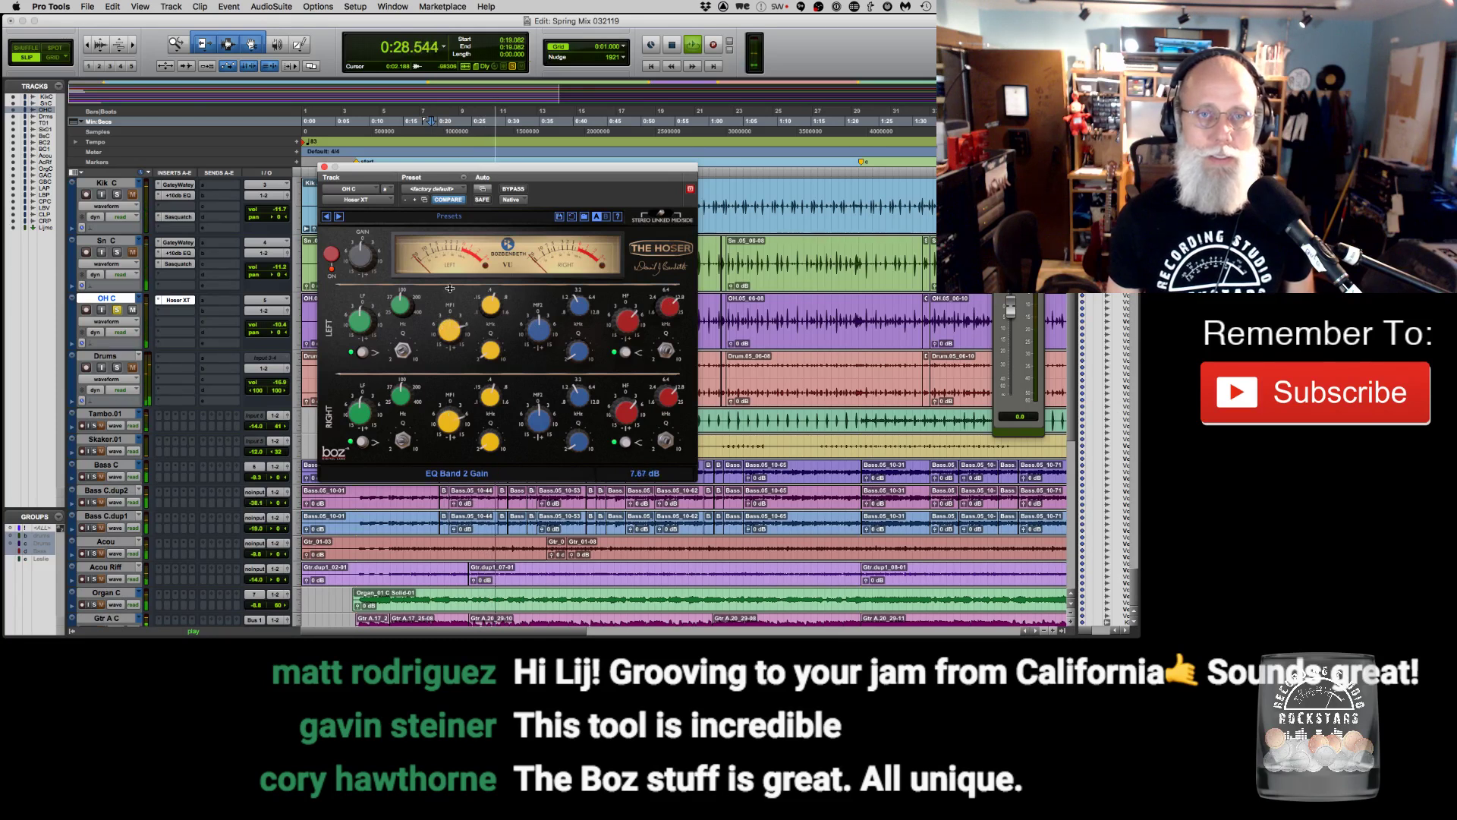
{"action": "left_click_drag", "start_coordinate": [440, 322], "coordinate": [450, 327]}
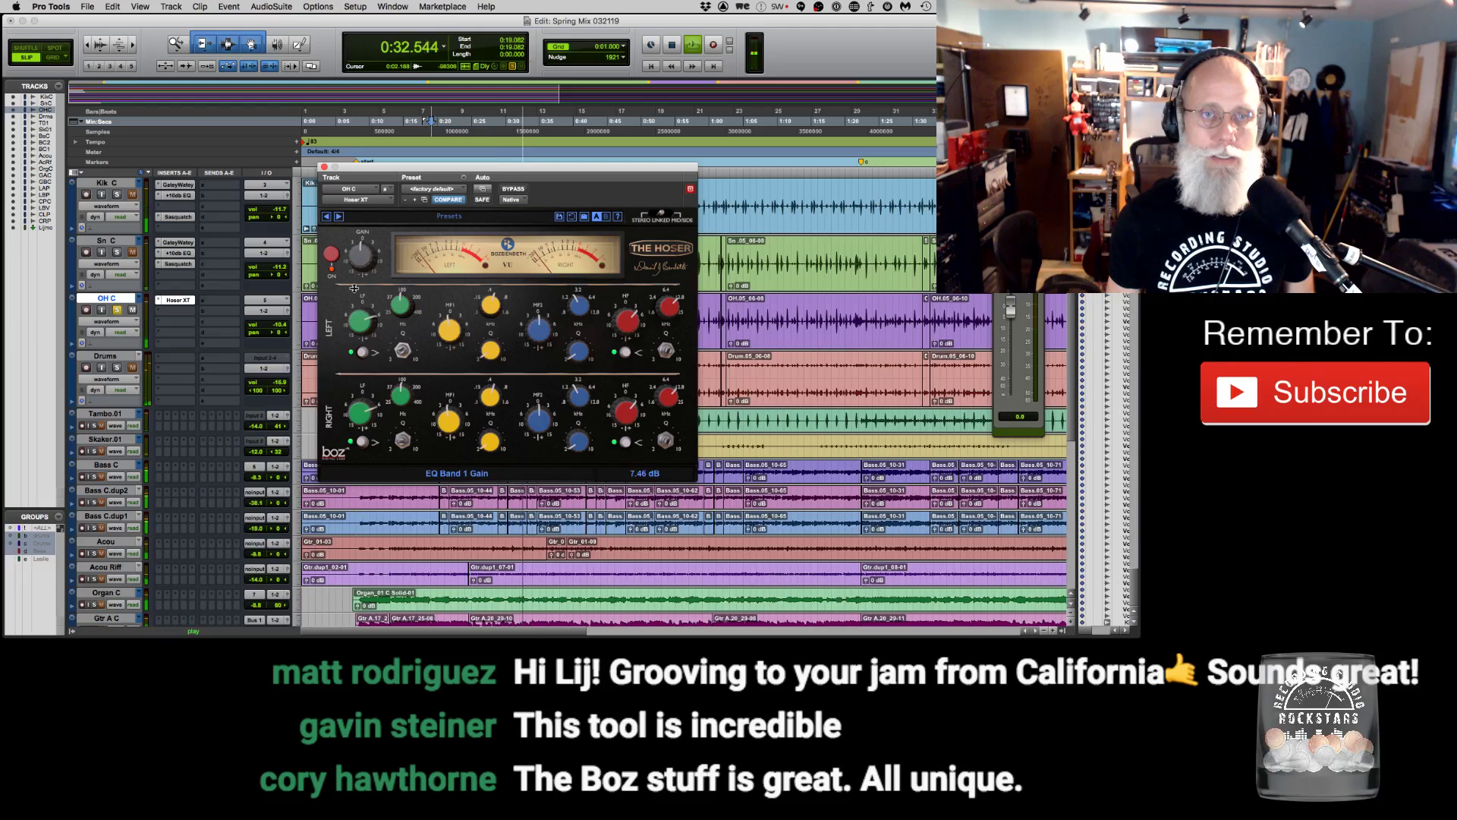
{"action": "left_click_drag", "start_coordinate": [403, 302], "coordinate": [395, 316]}
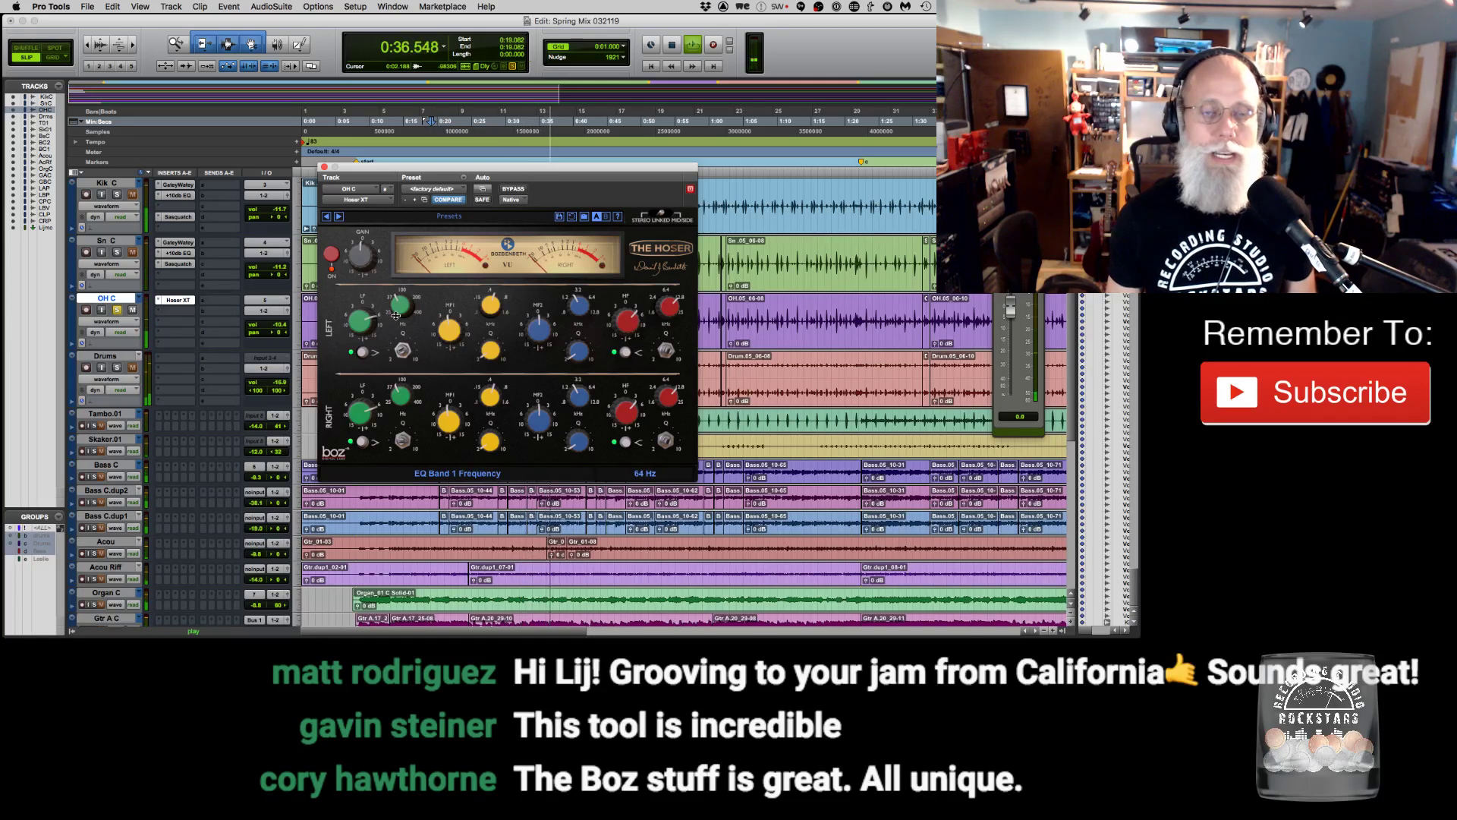
{"action": "key", "text": "space"}
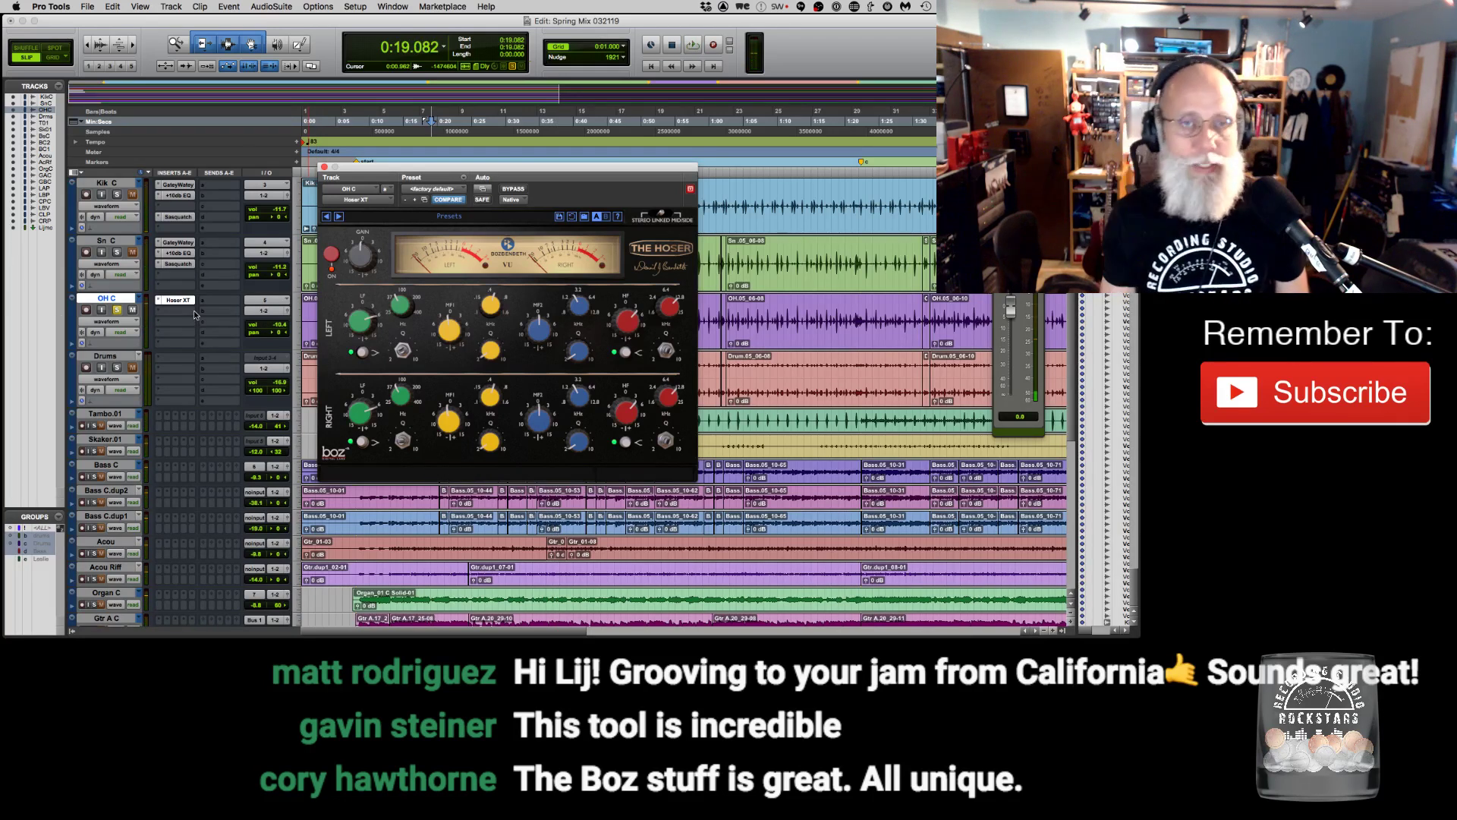
Replace Hoser XT on the OH C track with the Boz Digital Labs Hoser (mono) plug-in.
{"action": "left_click", "coordinate": [157, 300]}
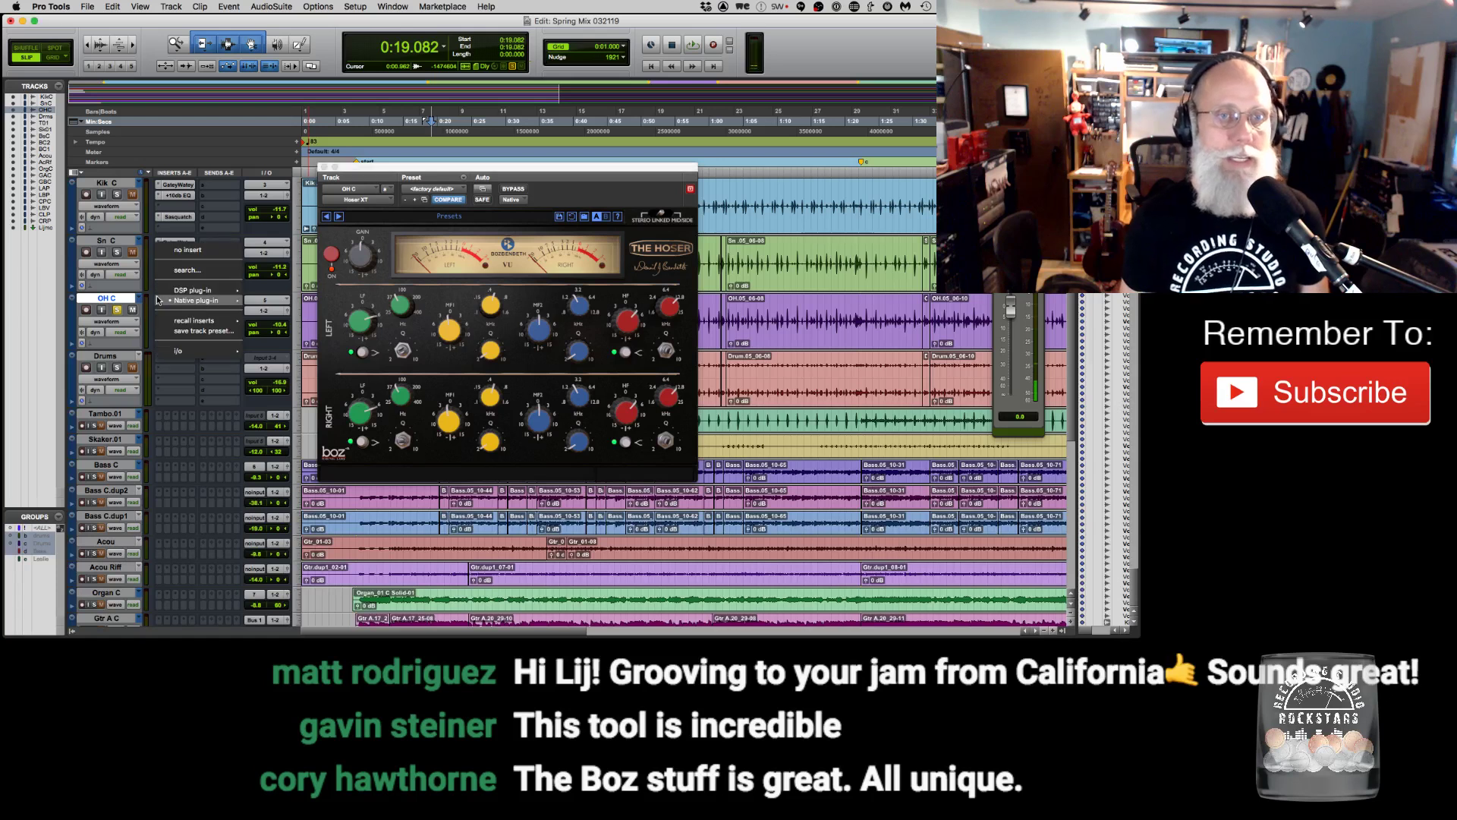
{"action": "mouse_move", "coordinate": [199, 302]}
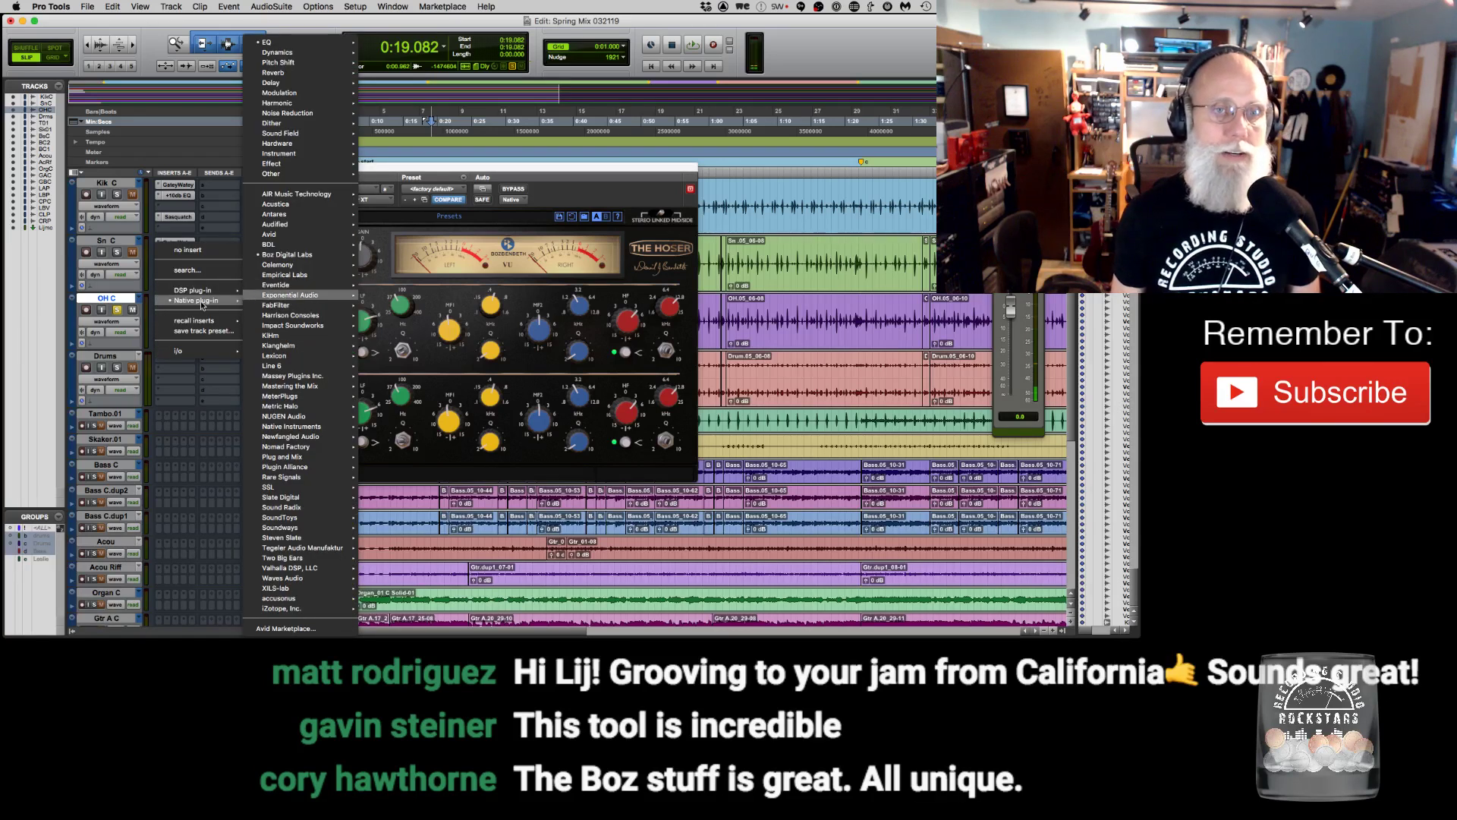
{"action": "mouse_move", "coordinate": [288, 256]}
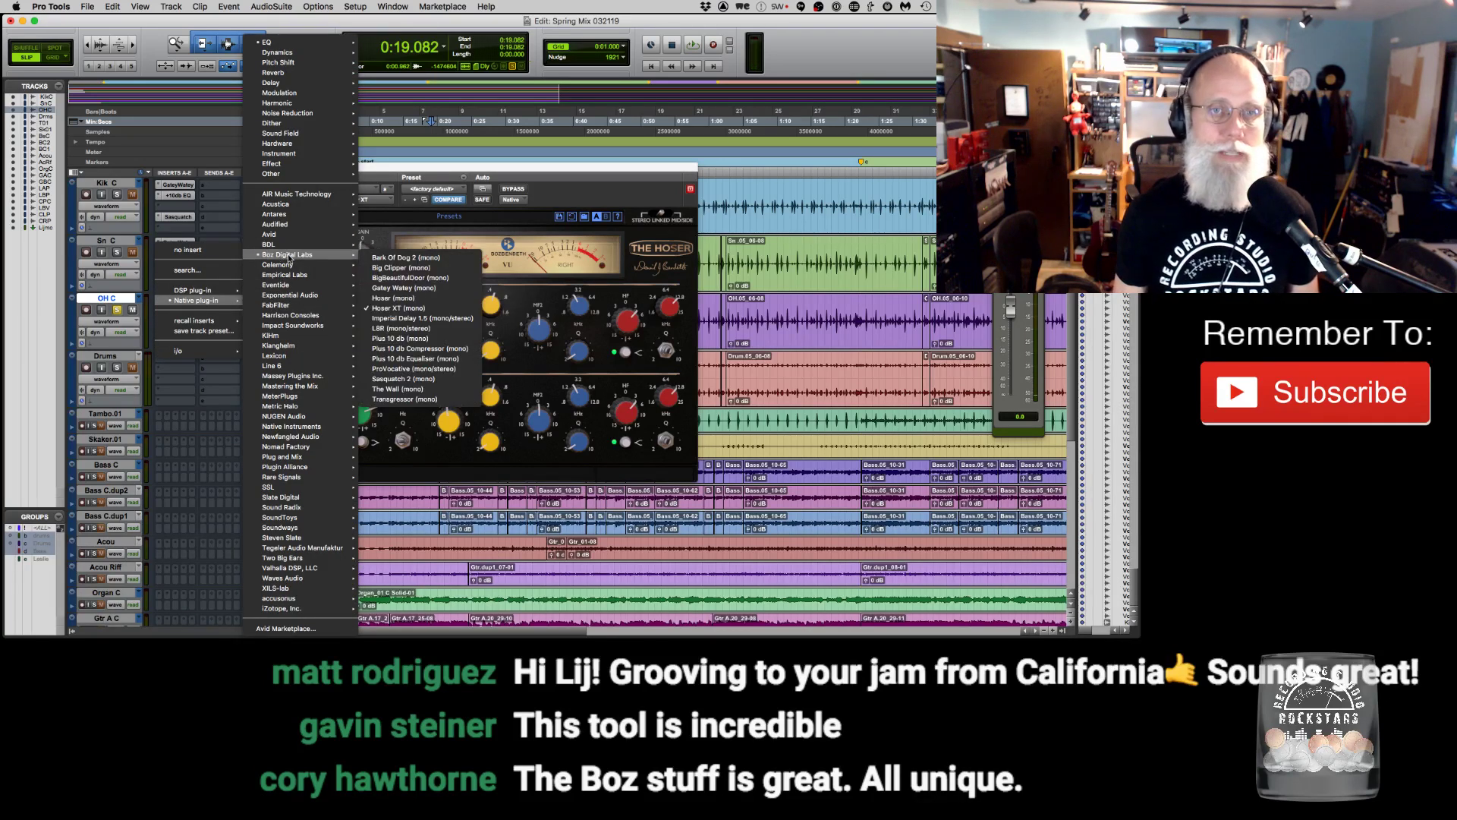
{"action": "left_click", "coordinate": [402, 307]}
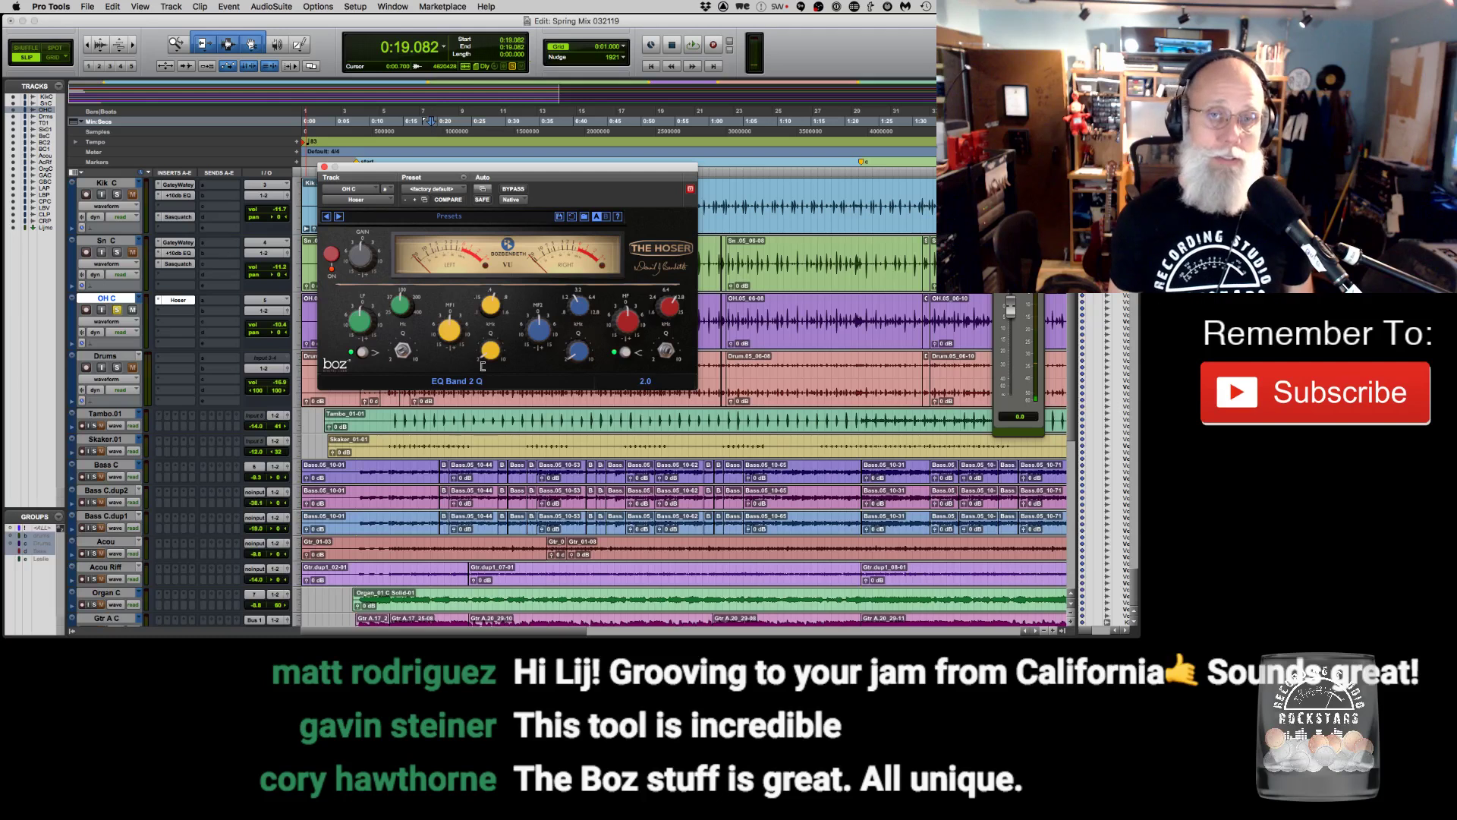
Play the song while boosting Hoser's high band, setting its low-band gain to 10 dB and trying both mid-band gains.
{"action": "key", "text": "space"}
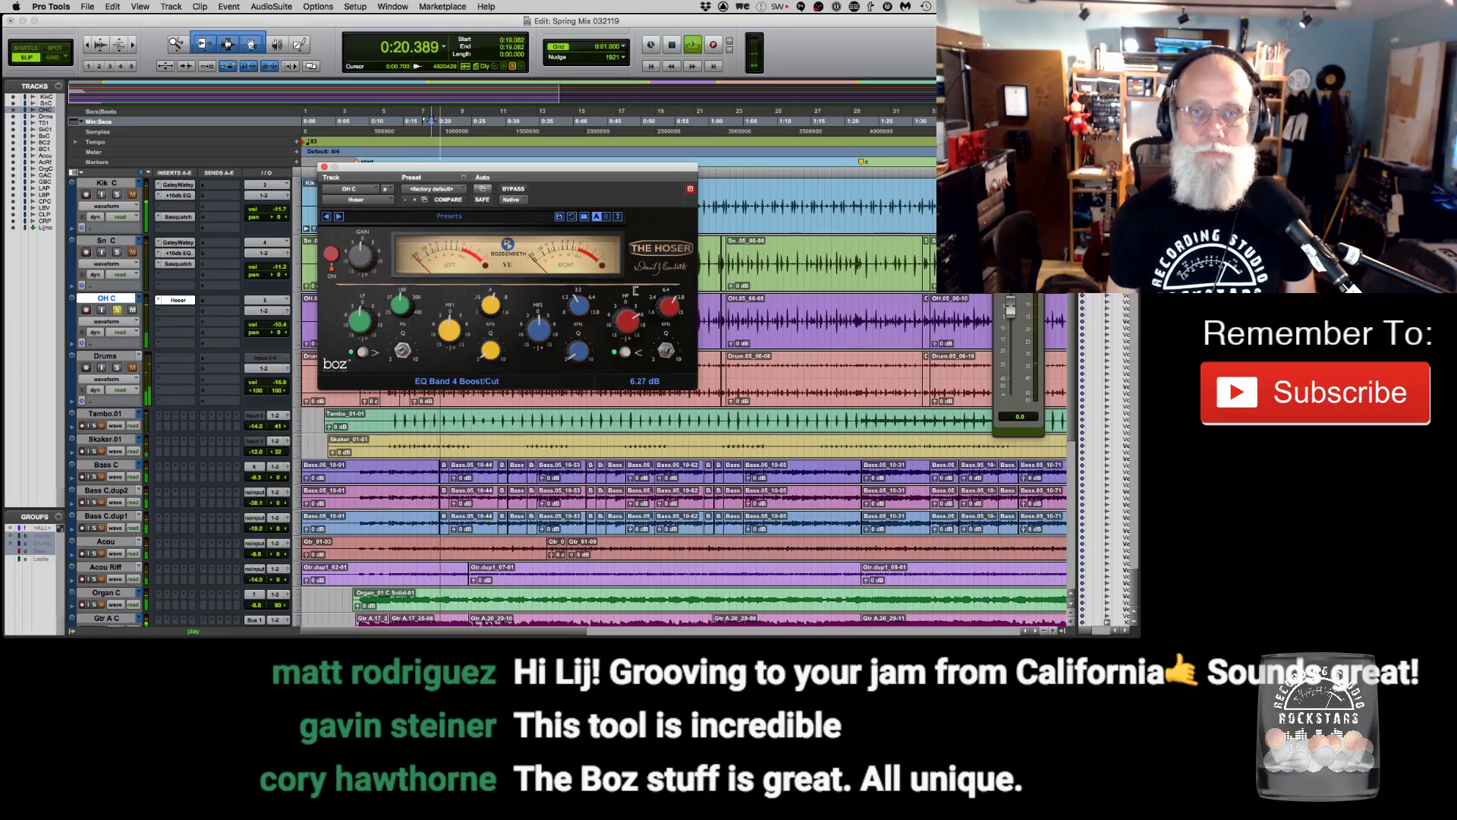
{"action": "left_click", "coordinate": [663, 304]}
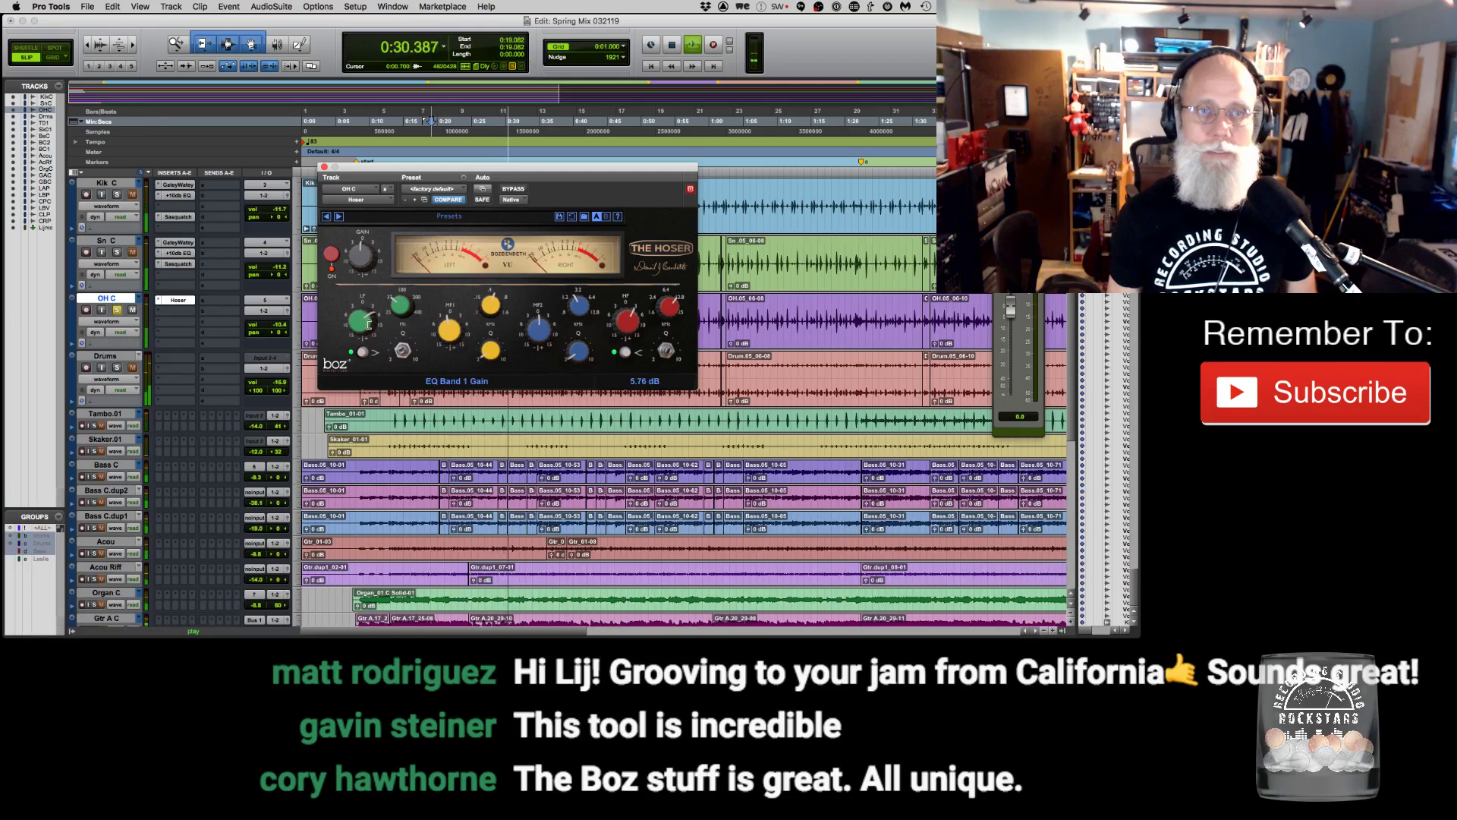
{"action": "left_click_drag", "start_coordinate": [369, 322], "coordinate": [367, 298]}
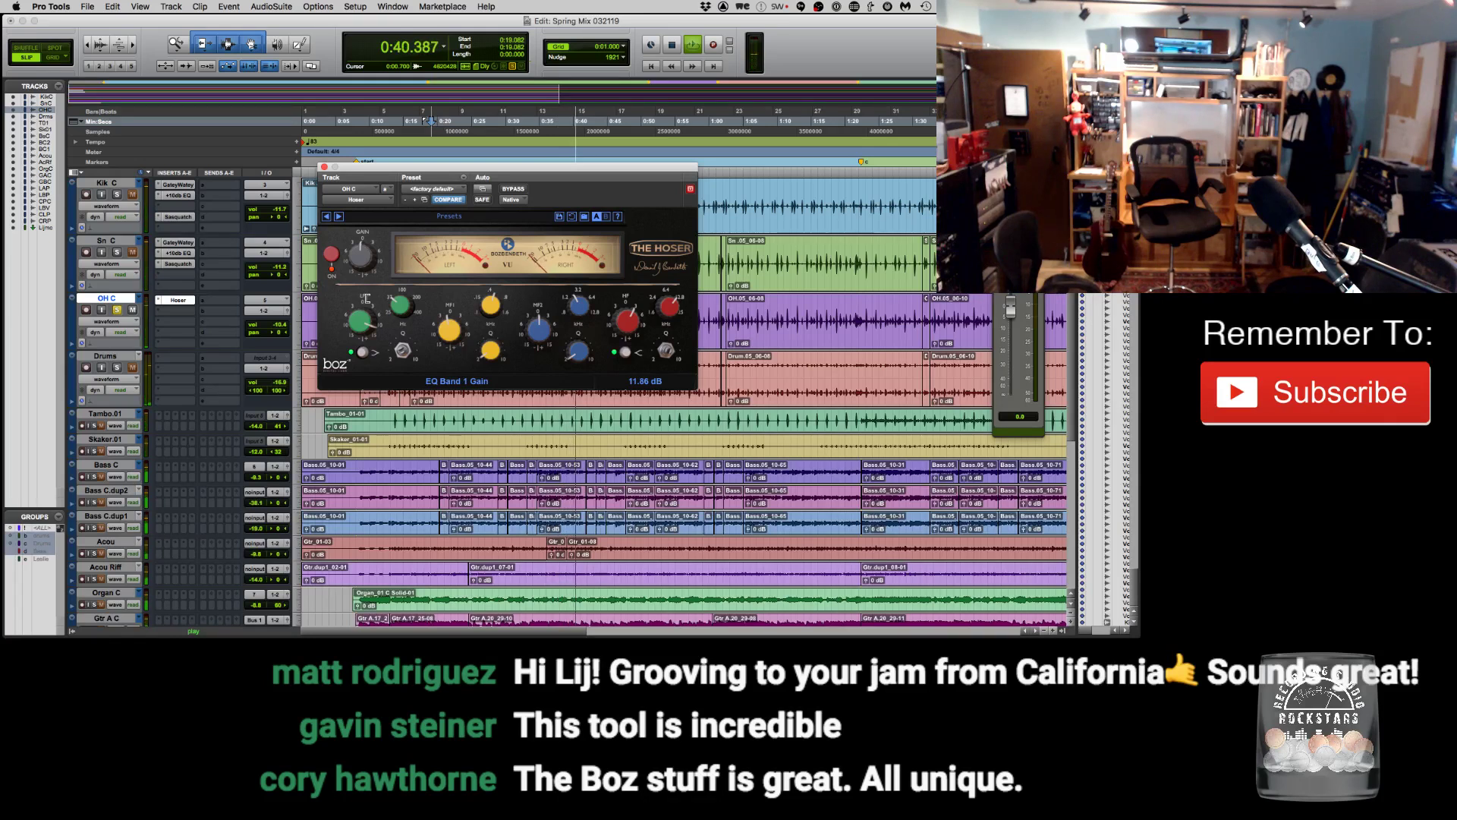
{"action": "mouse_move", "coordinate": [366, 299]}
{"action": "left_mouse_down"}
{"action": "mouse_move", "coordinate": [354, 326]}
{"action": "mouse_move", "coordinate": [401, 291]}
{"action": "mouse_move", "coordinate": [363, 323]}
{"action": "left_mouse_up"}
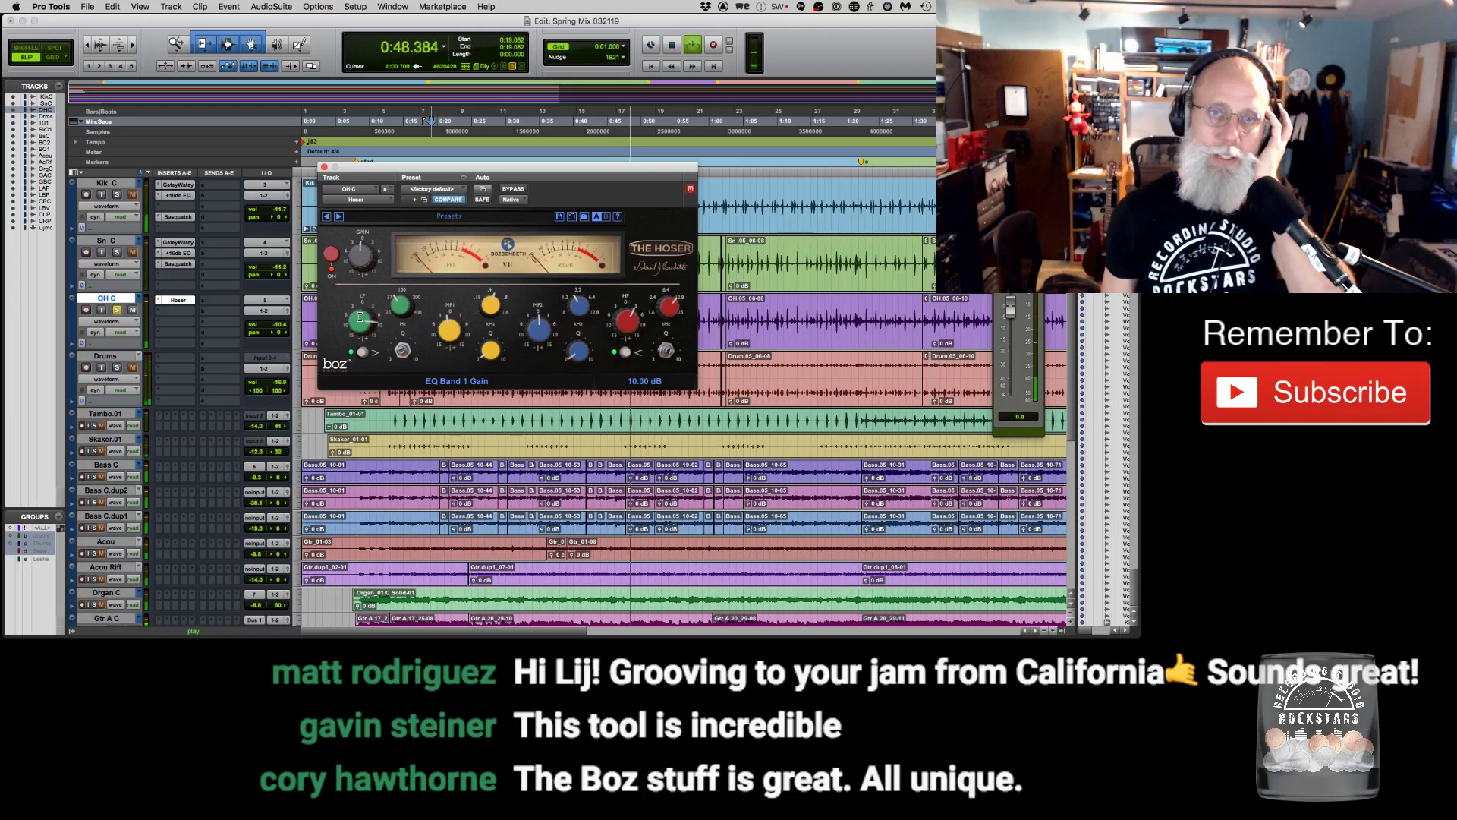
{"action": "left_click_drag", "start_coordinate": [453, 320], "coordinate": [466, 322]}
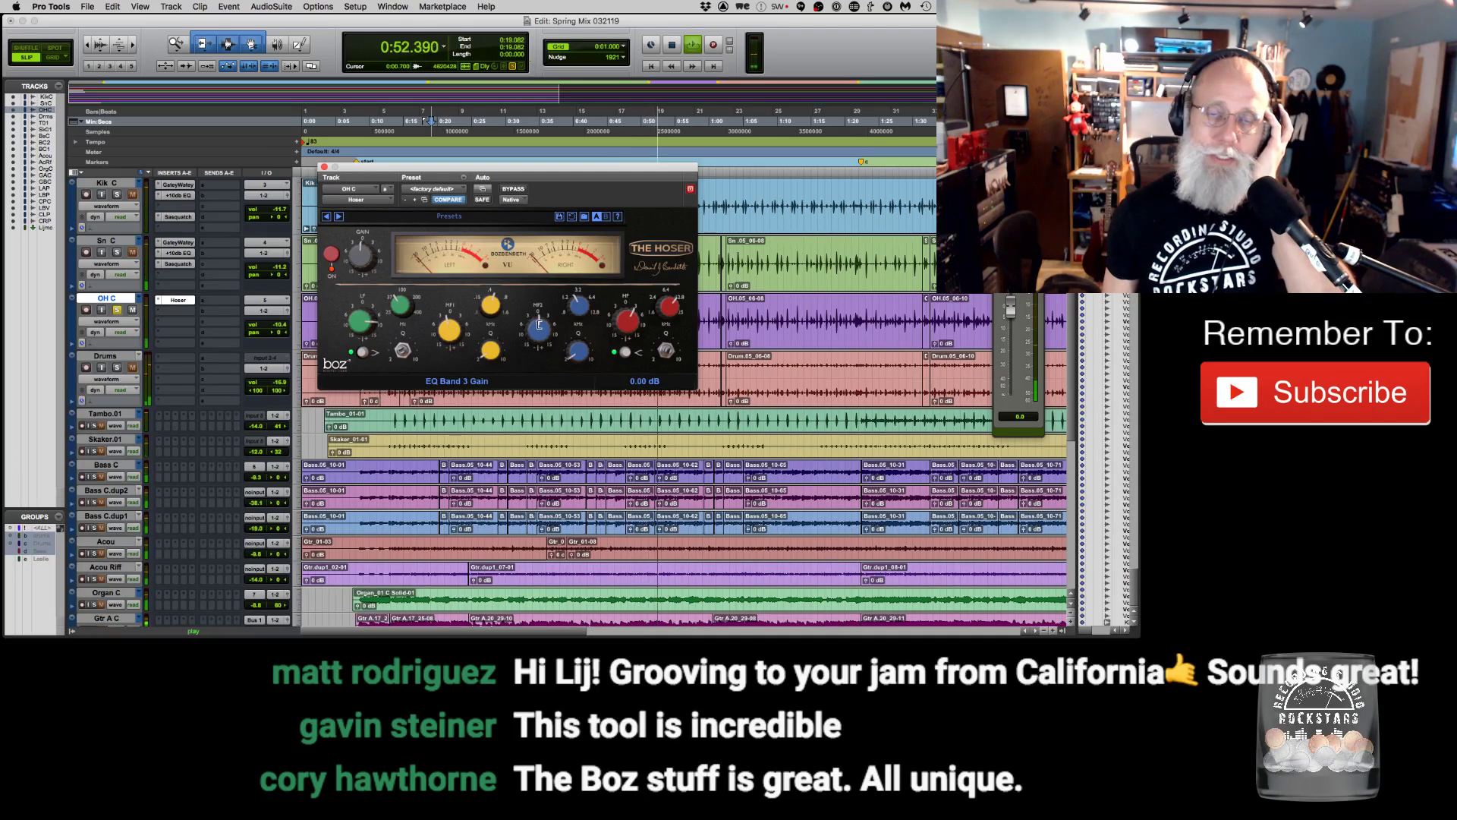
{"action": "left_click_drag", "start_coordinate": [539, 320], "coordinate": [534, 327]}
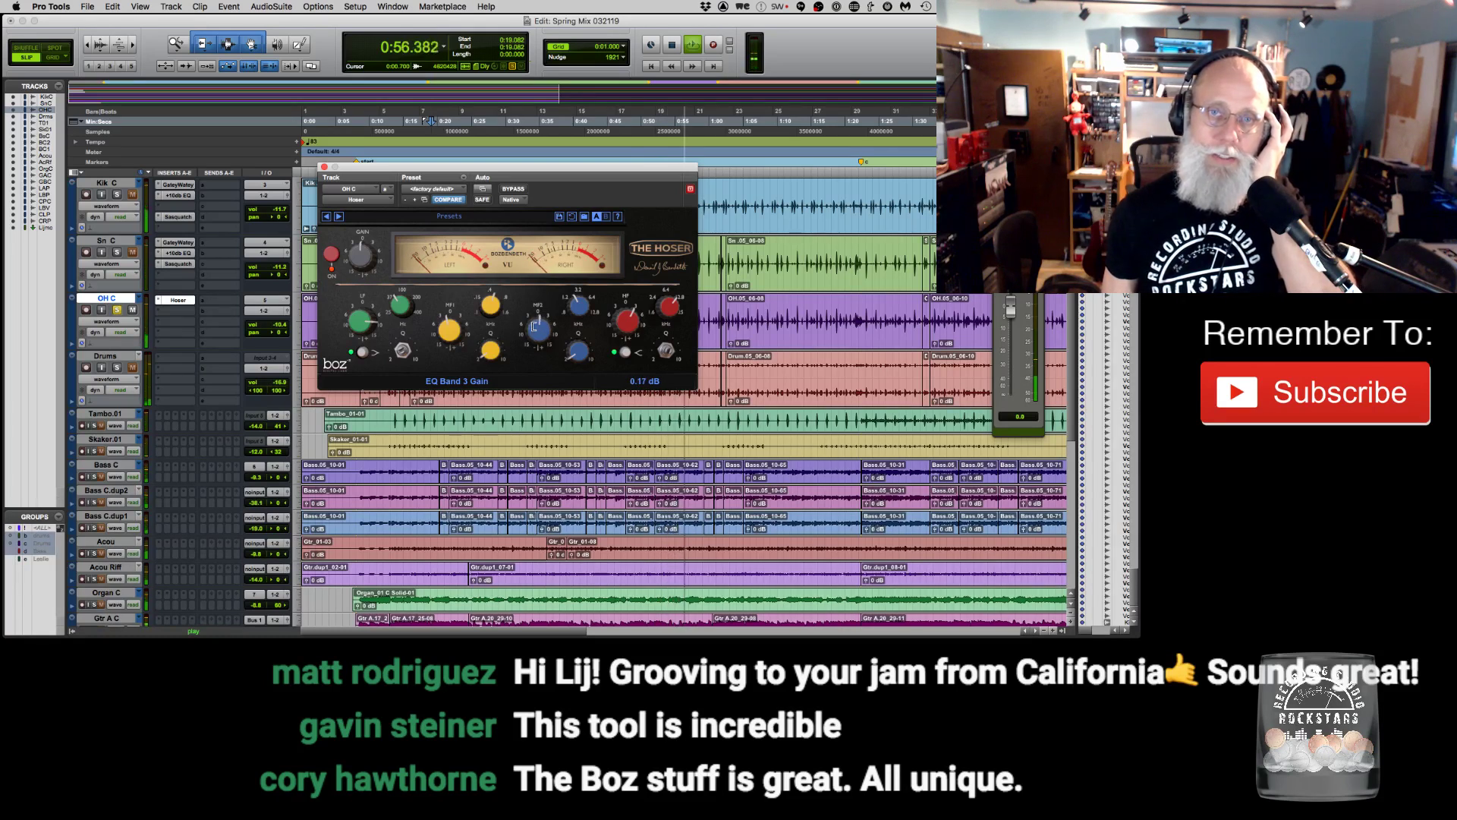
{"action": "left_click_drag", "start_coordinate": [620, 319], "coordinate": [627, 323]}
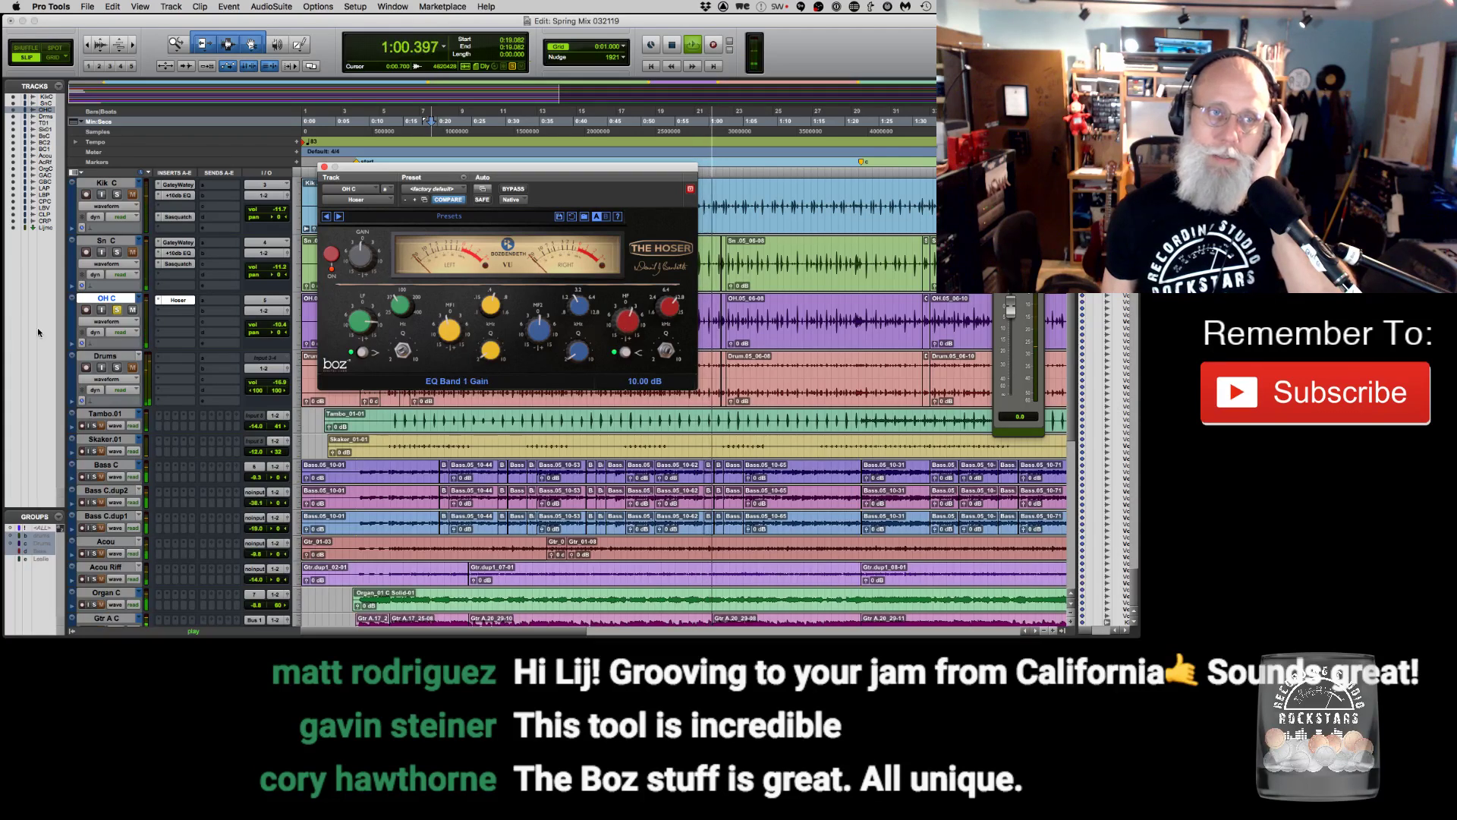
{"action": "key", "text": "space"}
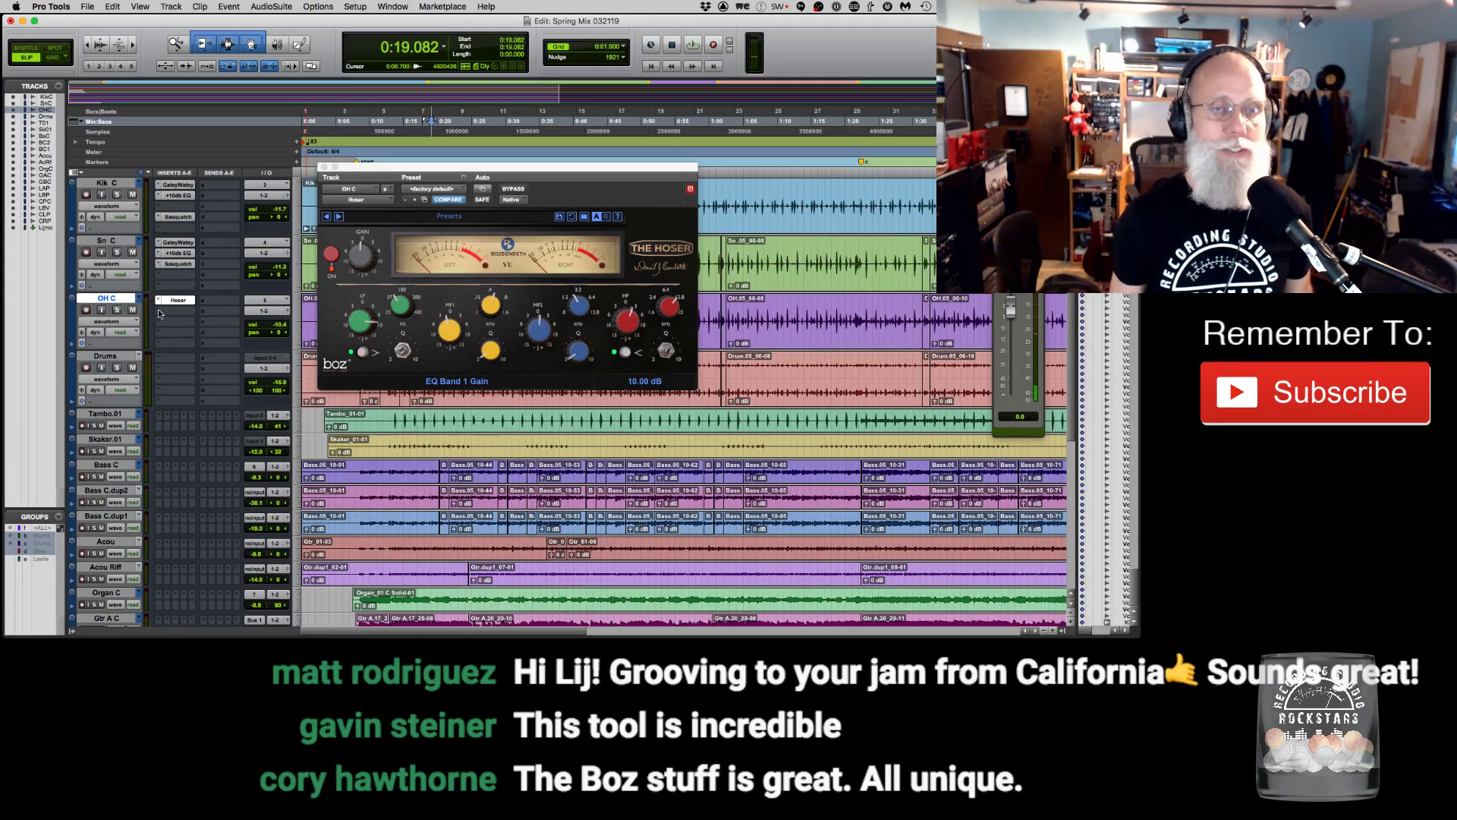
Insert the mono Manic Compressor in the slot below Hoser on the OH C track.
{"action": "left_click", "coordinate": [161, 311]}
{"action": "mouse_move", "coordinate": [197, 321]}
{"action": "mouse_move", "coordinate": [287, 242]}
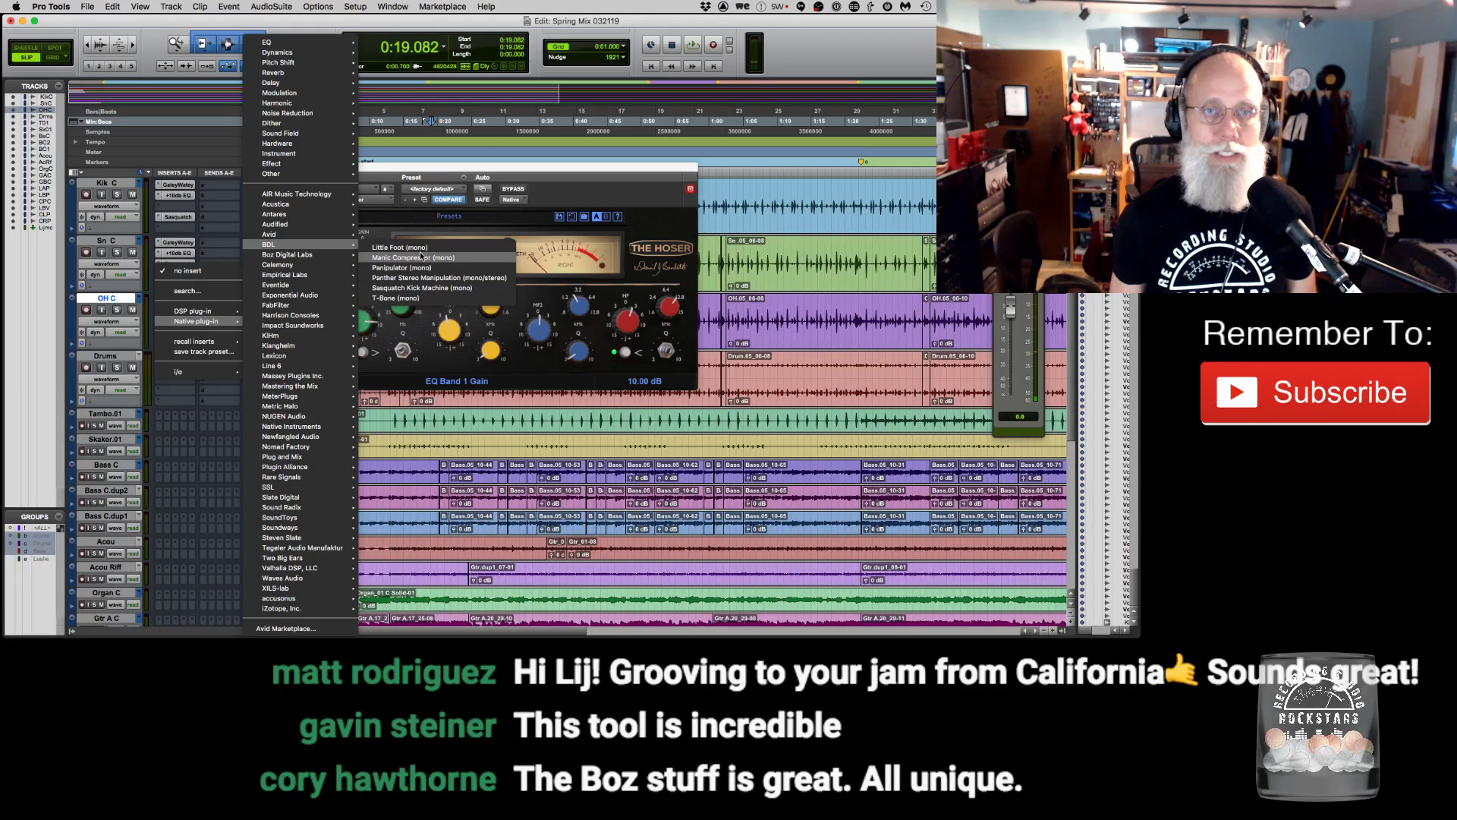
{"action": "left_click", "coordinate": [630, 344]}
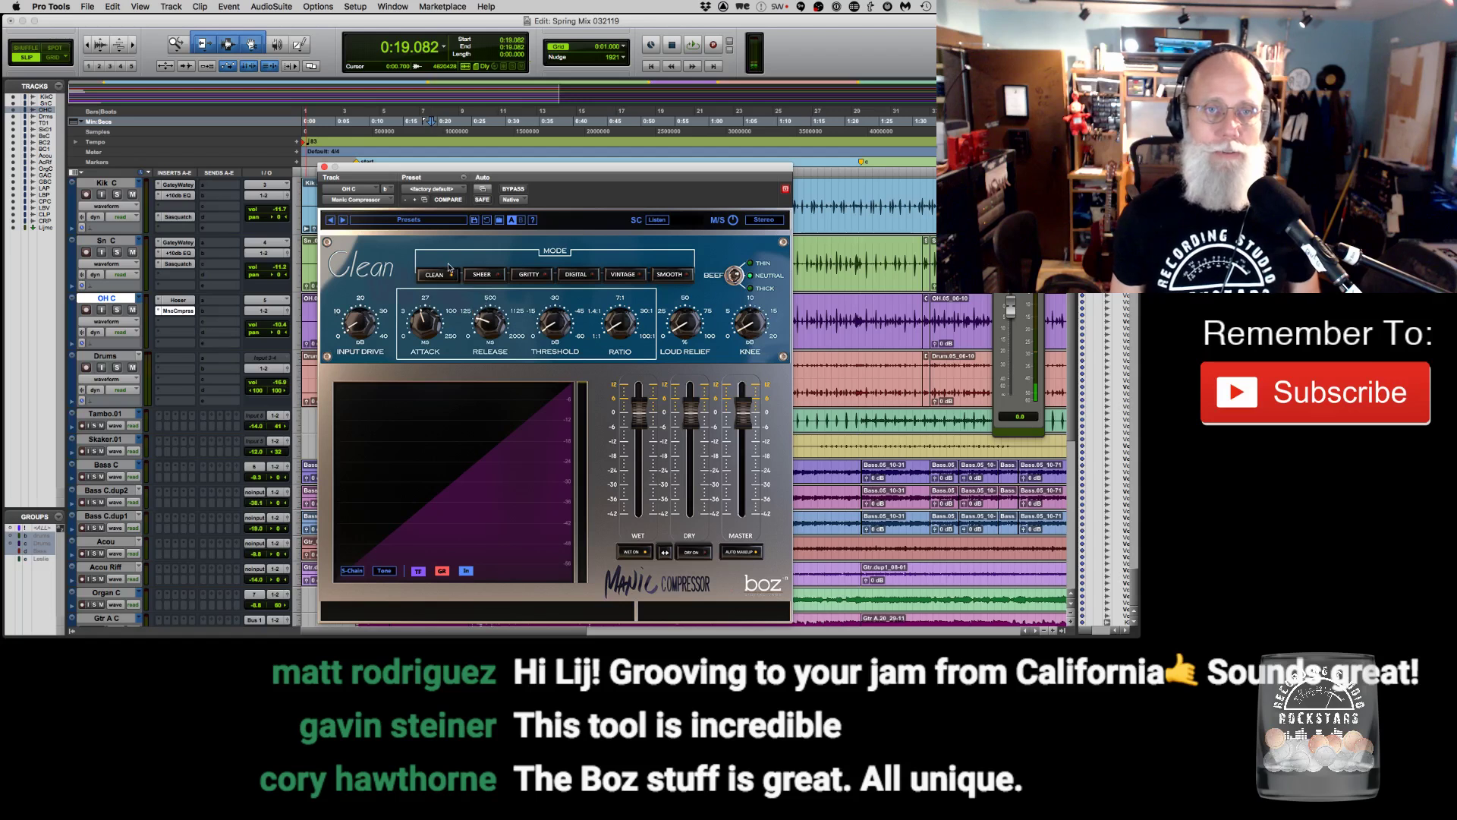
Try the Manic Compressor's Sheer, Gritty, Digital, Vintage and Smooth modes in turn.
{"action": "left_click", "coordinate": [486, 275]}
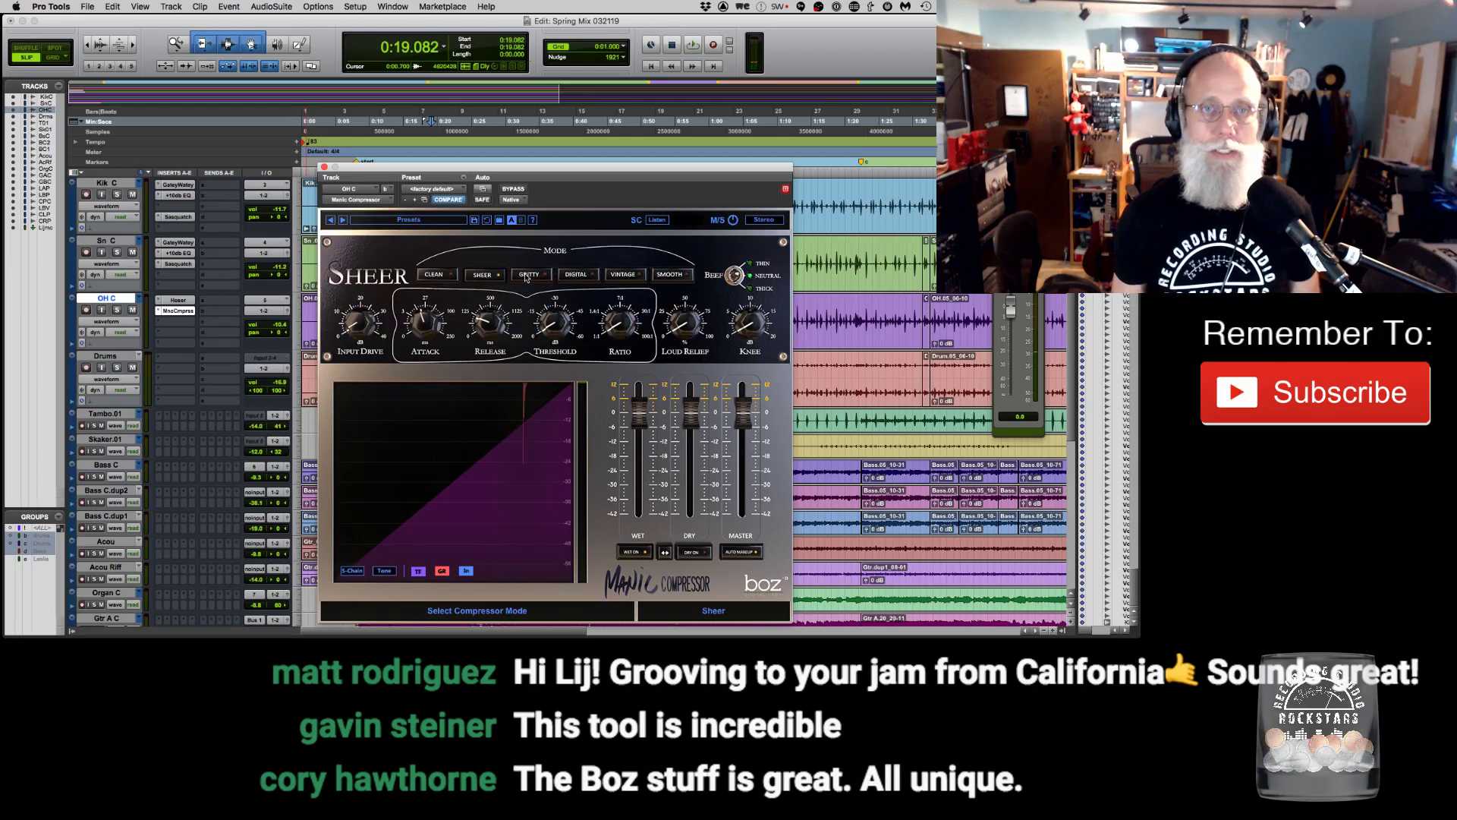
{"action": "left_click", "coordinate": [527, 274]}
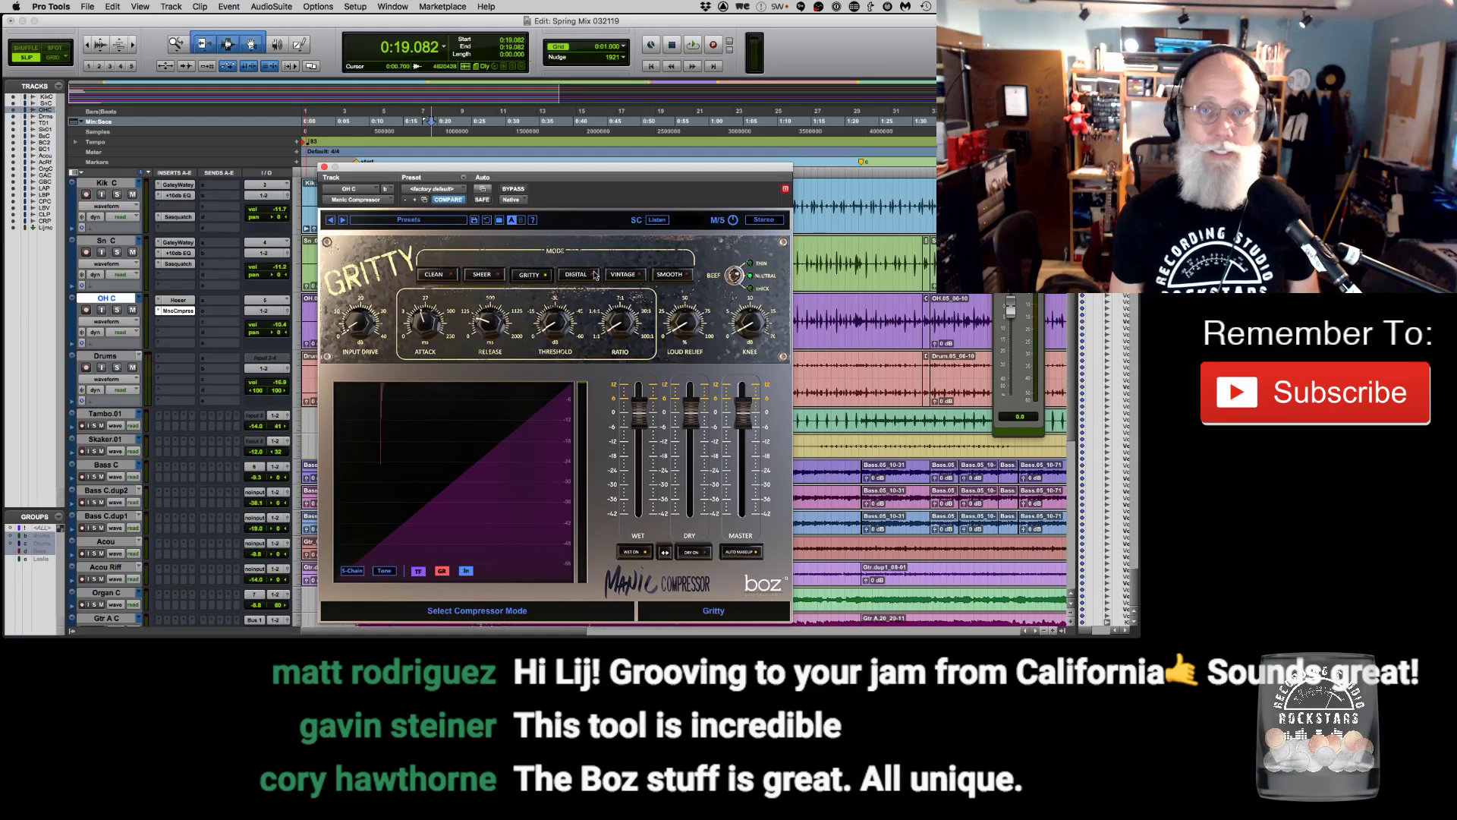
{"action": "left_click", "coordinate": [575, 275]}
{"action": "left_click", "coordinate": [621, 275]}
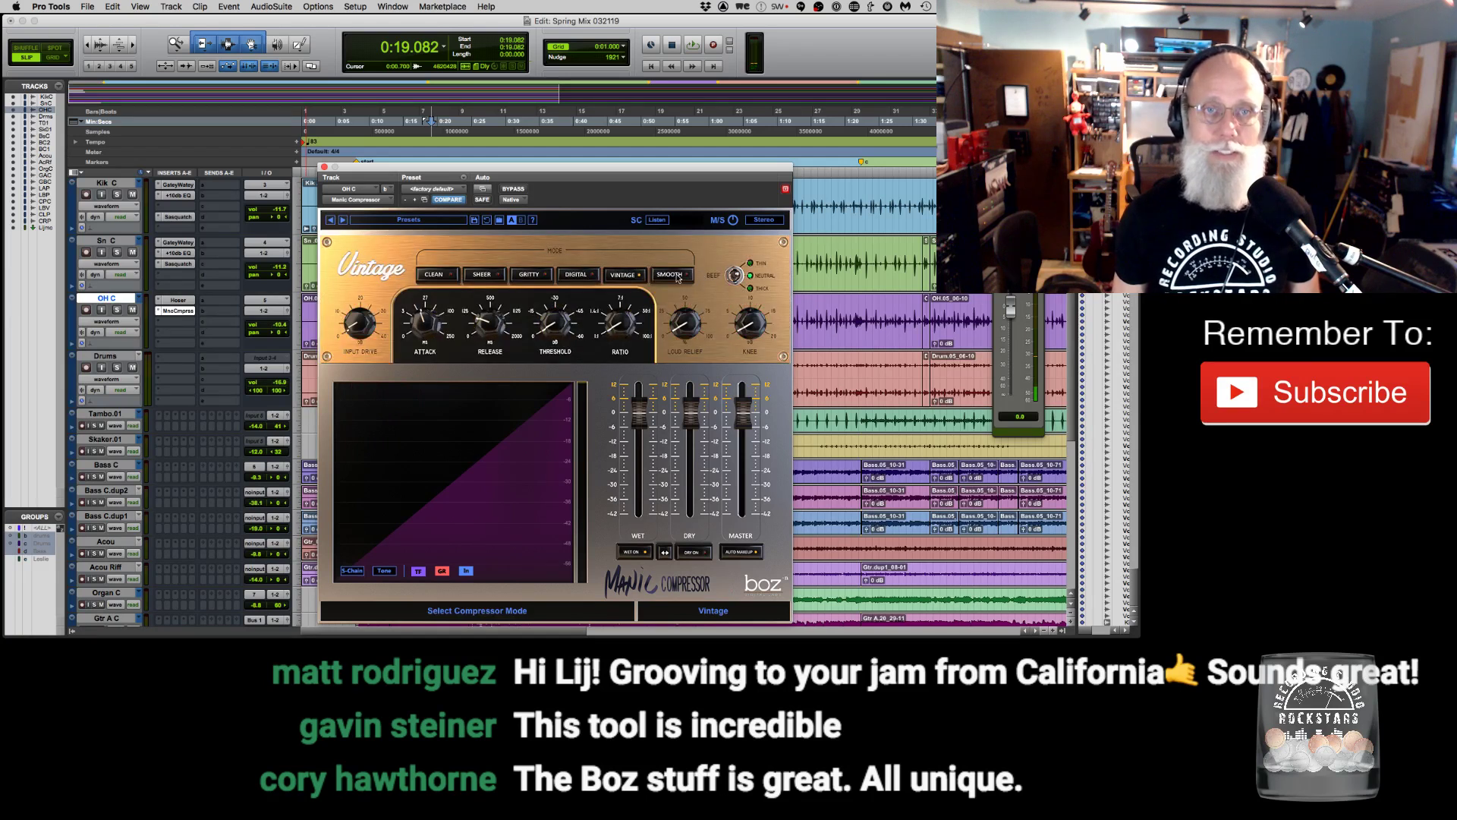
{"action": "left_click", "coordinate": [678, 275]}
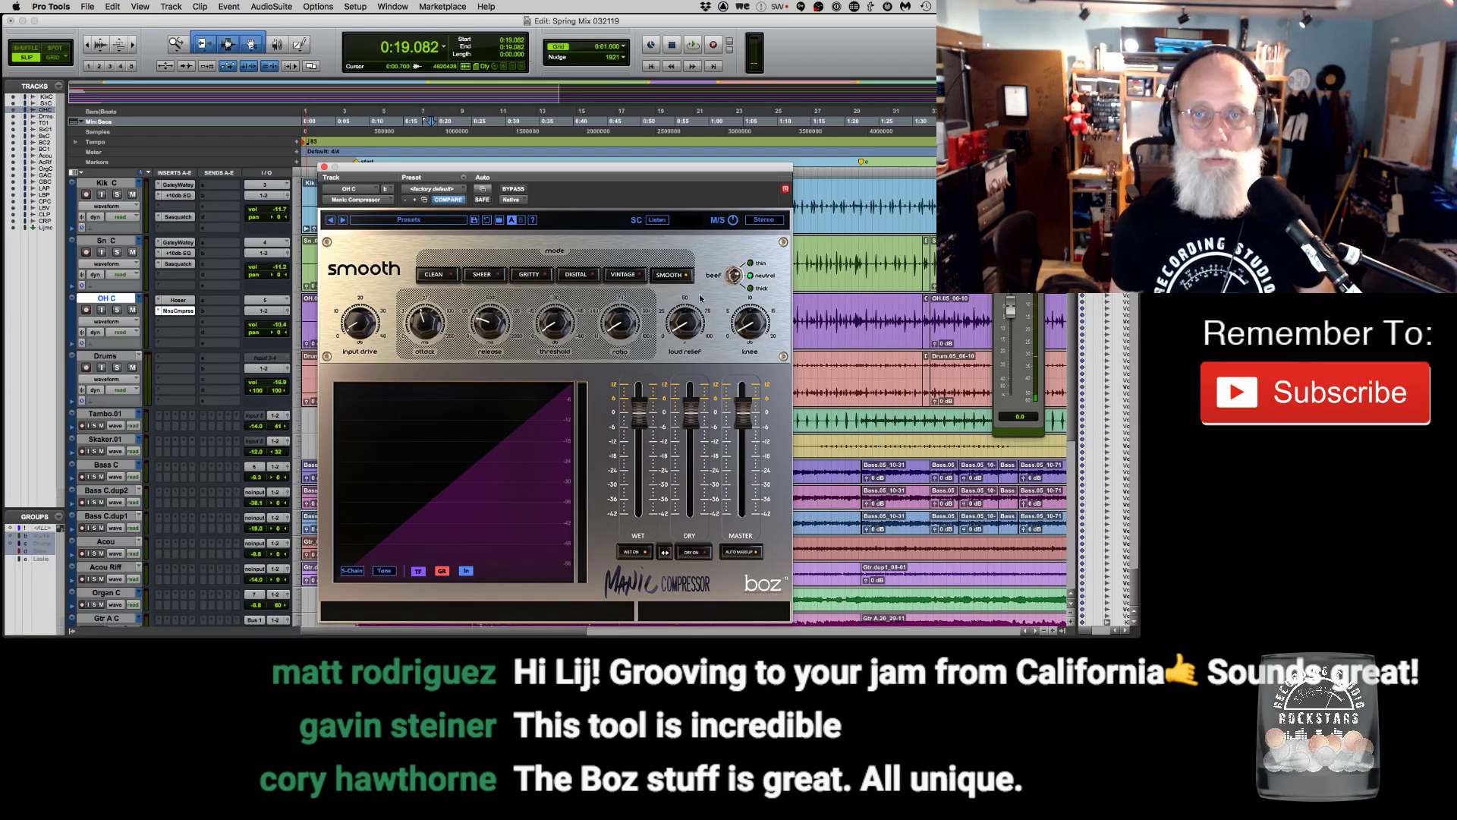
Move the compressor window higher and try its threshold and a ratio of 1.6:1 in Smooth mode.
{"action": "left_click_drag", "start_coordinate": [627, 171], "coordinate": [635, 140]}
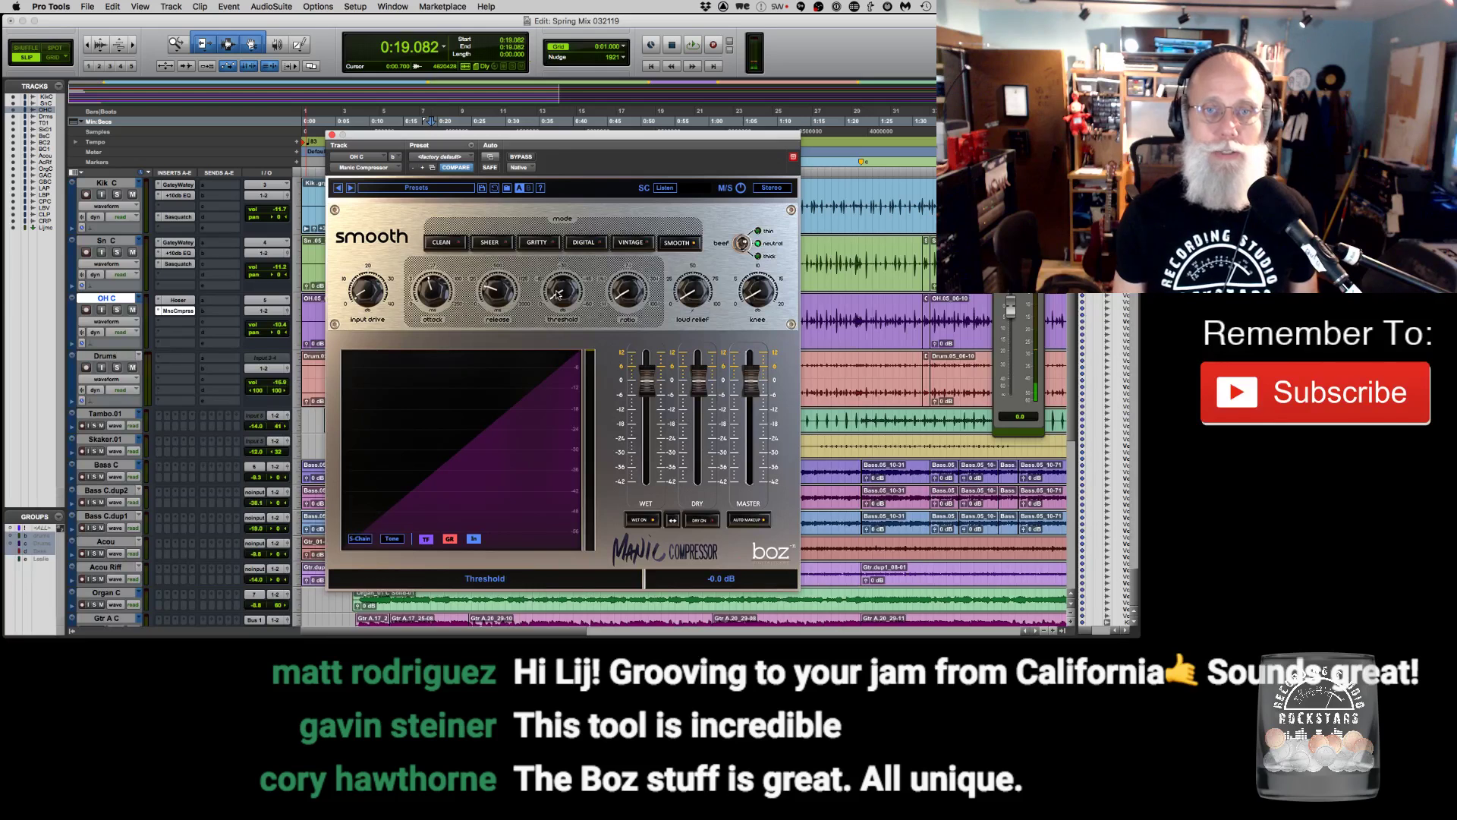
{"action": "left_click_drag", "start_coordinate": [558, 294], "coordinate": [566, 237]}
{"action": "left_click_drag", "start_coordinate": [560, 325], "coordinate": [610, 370]}
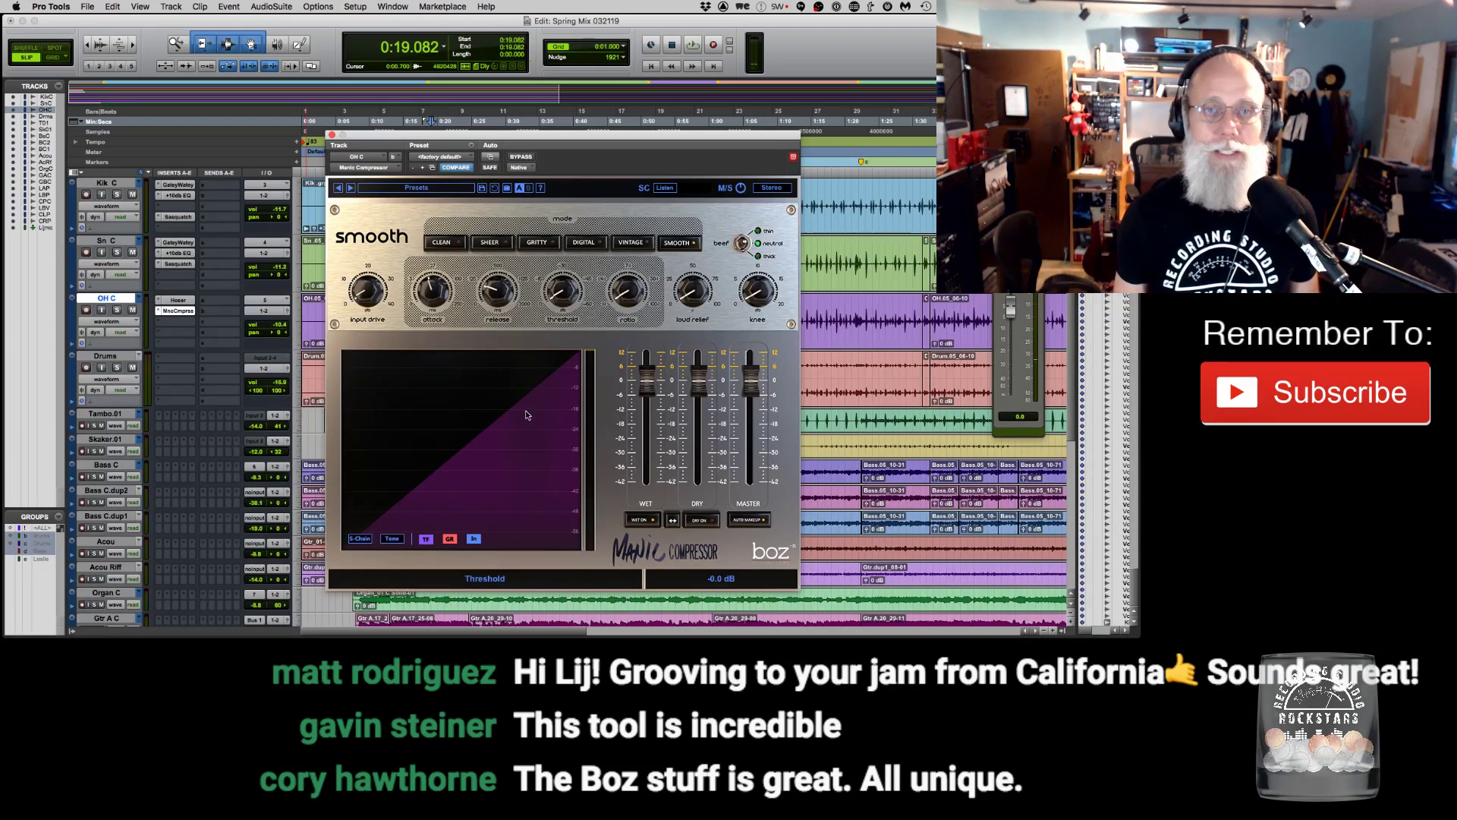
{"action": "mouse_move", "coordinate": [634, 299]}
{"action": "left_mouse_down"}
{"action": "mouse_move", "coordinate": [619, 259]}
{"action": "mouse_move", "coordinate": [619, 283]}
{"action": "left_mouse_up"}
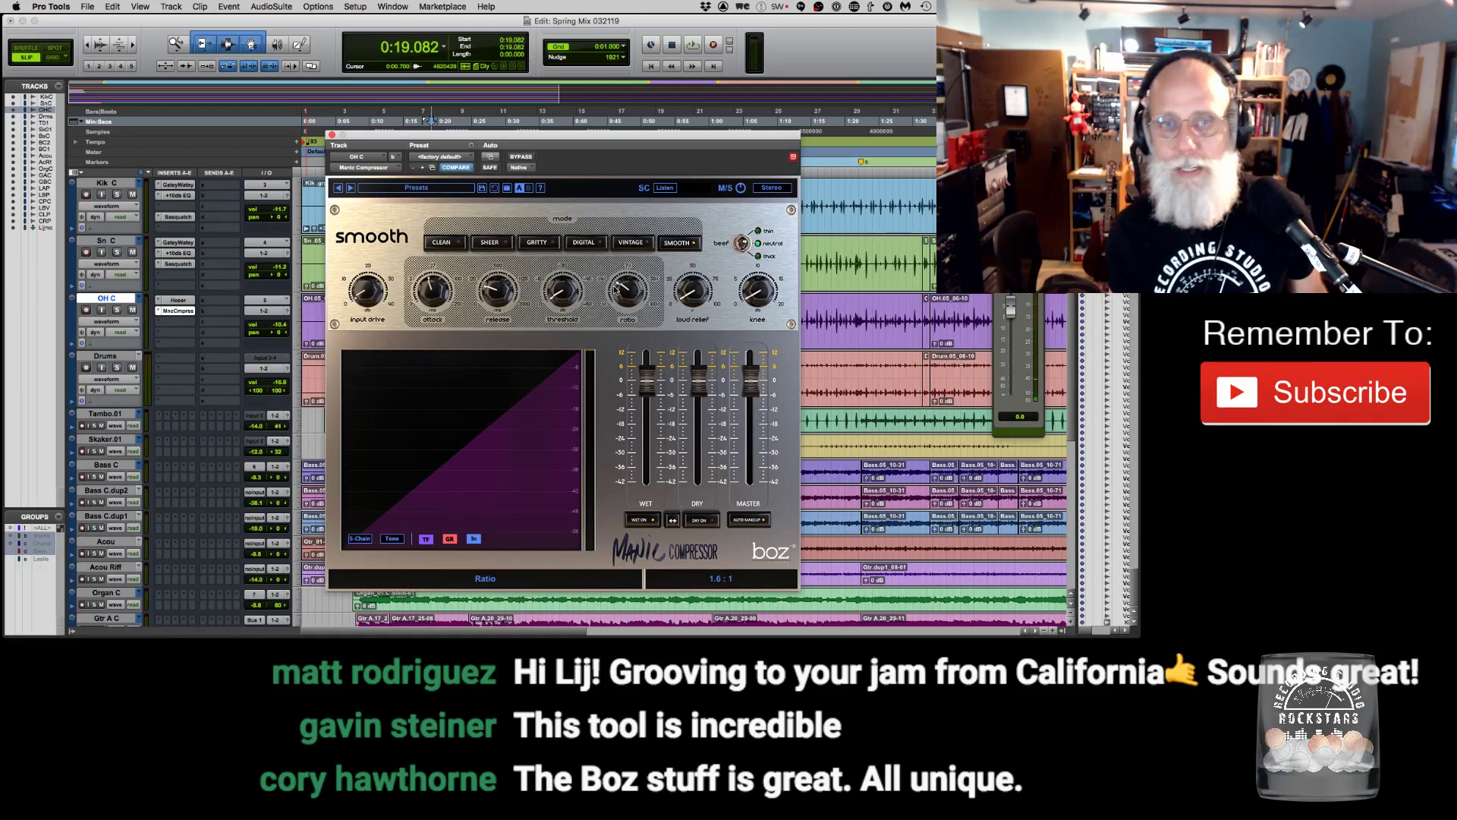
Switch the Manic Compressor to Clean mode and set its ratio to 1.3:1.
{"action": "left_click", "coordinate": [454, 240]}
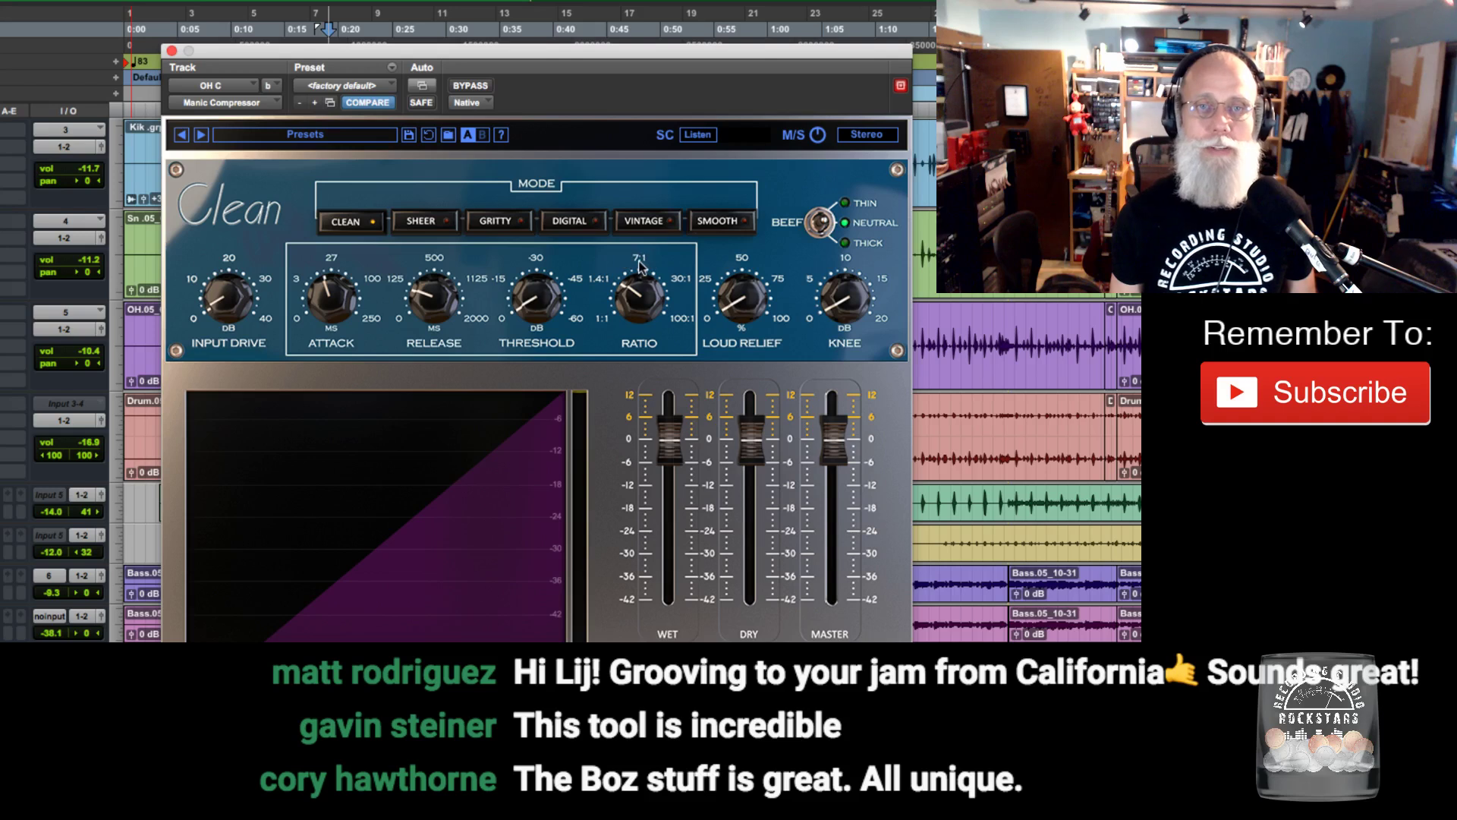
{"action": "left_click_drag", "start_coordinate": [629, 301], "coordinate": [629, 320]}
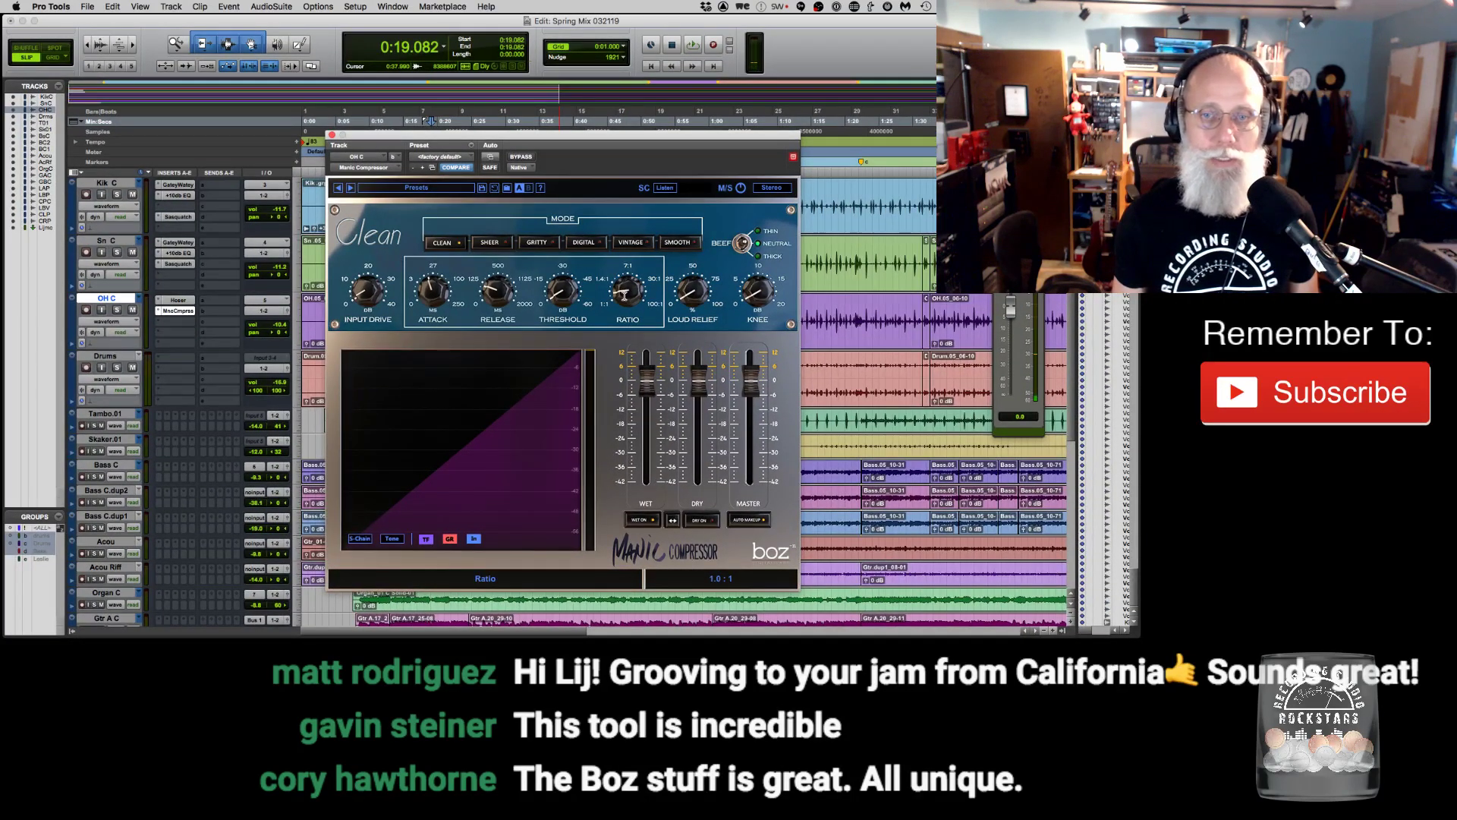
{"action": "left_click_drag", "start_coordinate": [624, 296], "coordinate": [625, 287]}
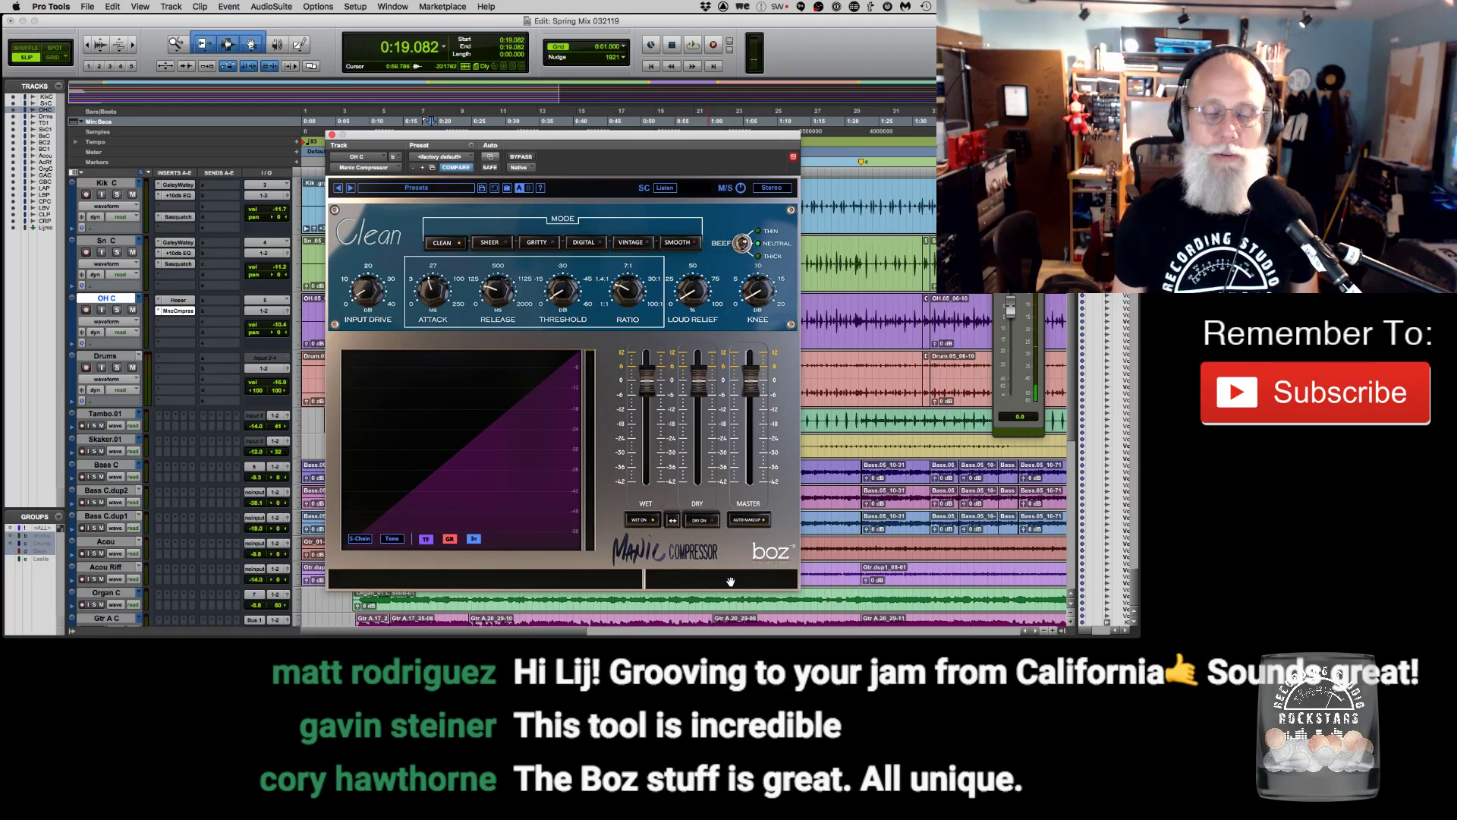
{"action": "mouse_move", "coordinate": [633, 299]}
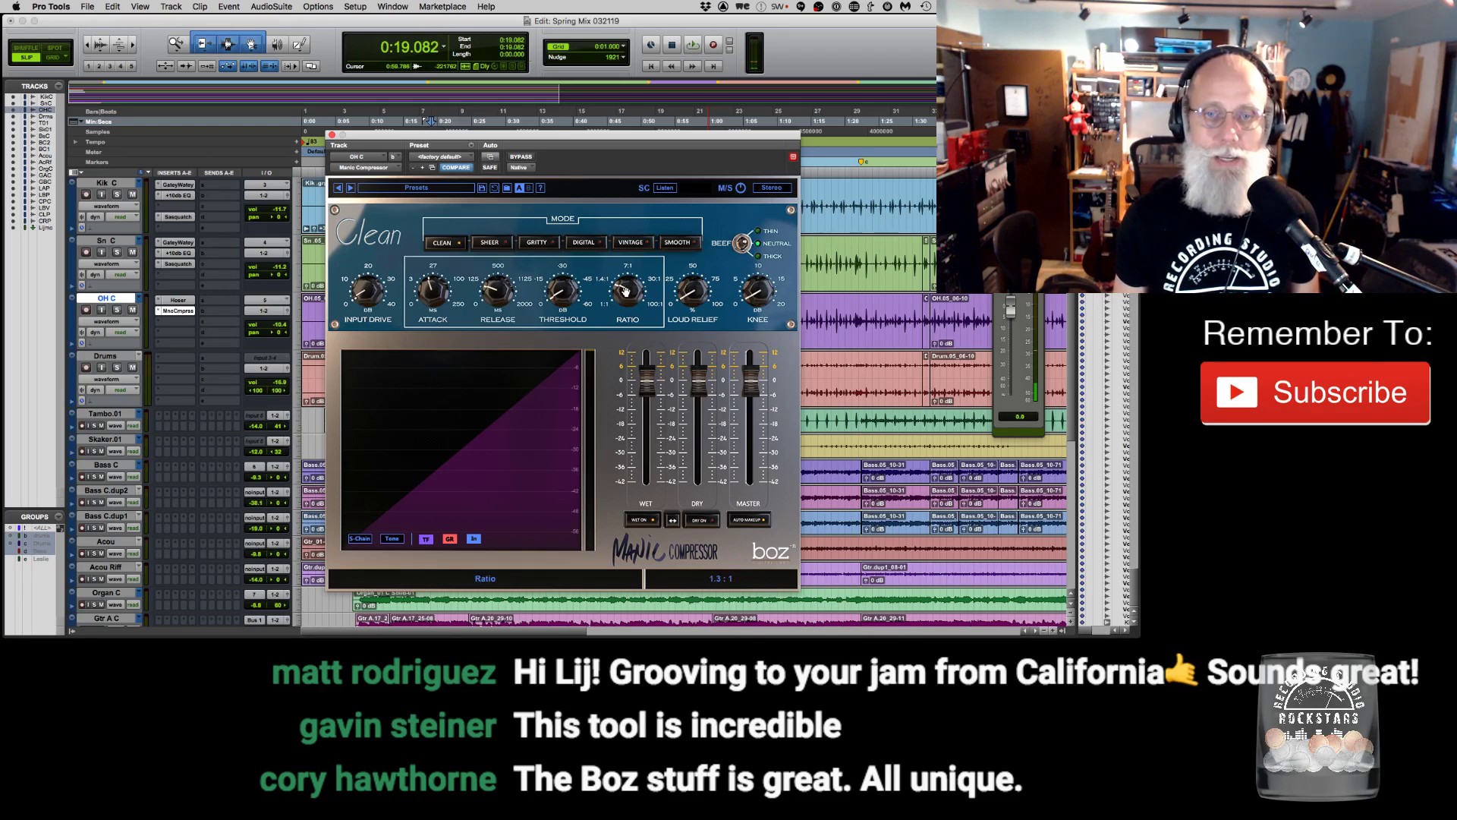
Reposition the compressor window toward the screen's upper edge and raise the compression ratio.
{"action": "left_click_drag", "start_coordinate": [563, 140], "coordinate": [429, 47]}
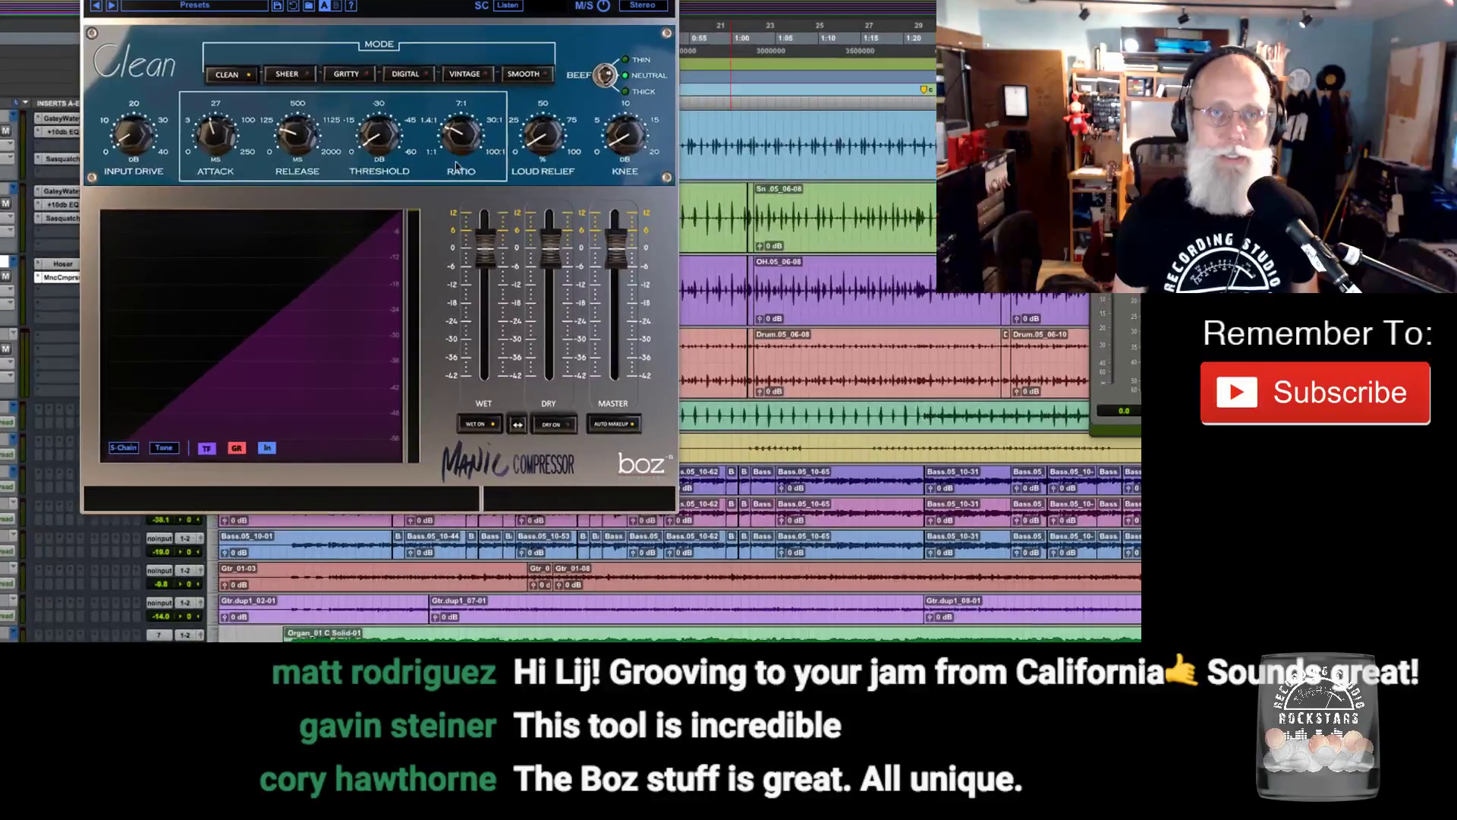
{"action": "mouse_move", "coordinate": [461, 140]}
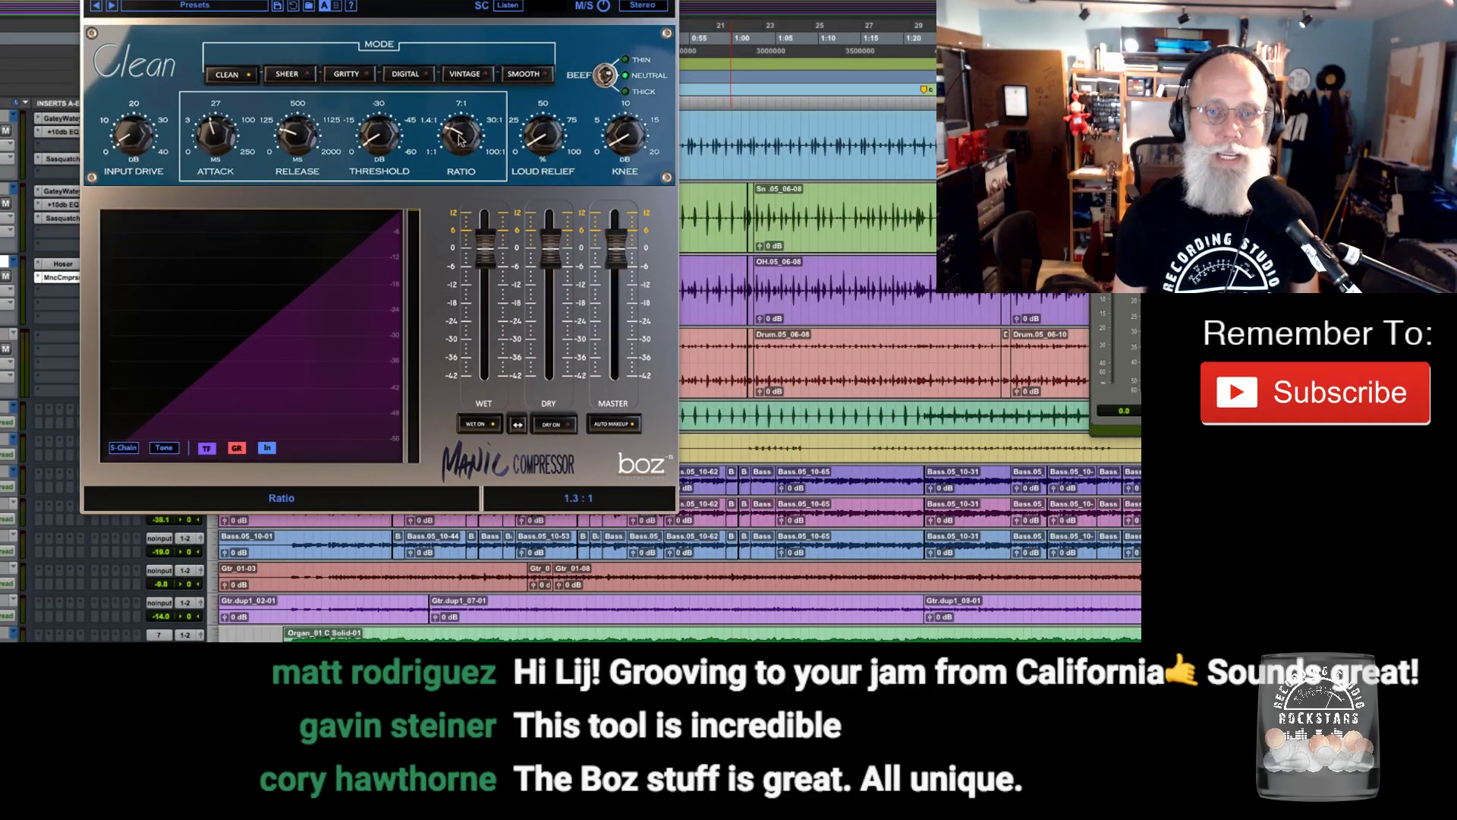
{"action": "left_click_drag", "start_coordinate": [461, 136], "coordinate": [467, 104]}
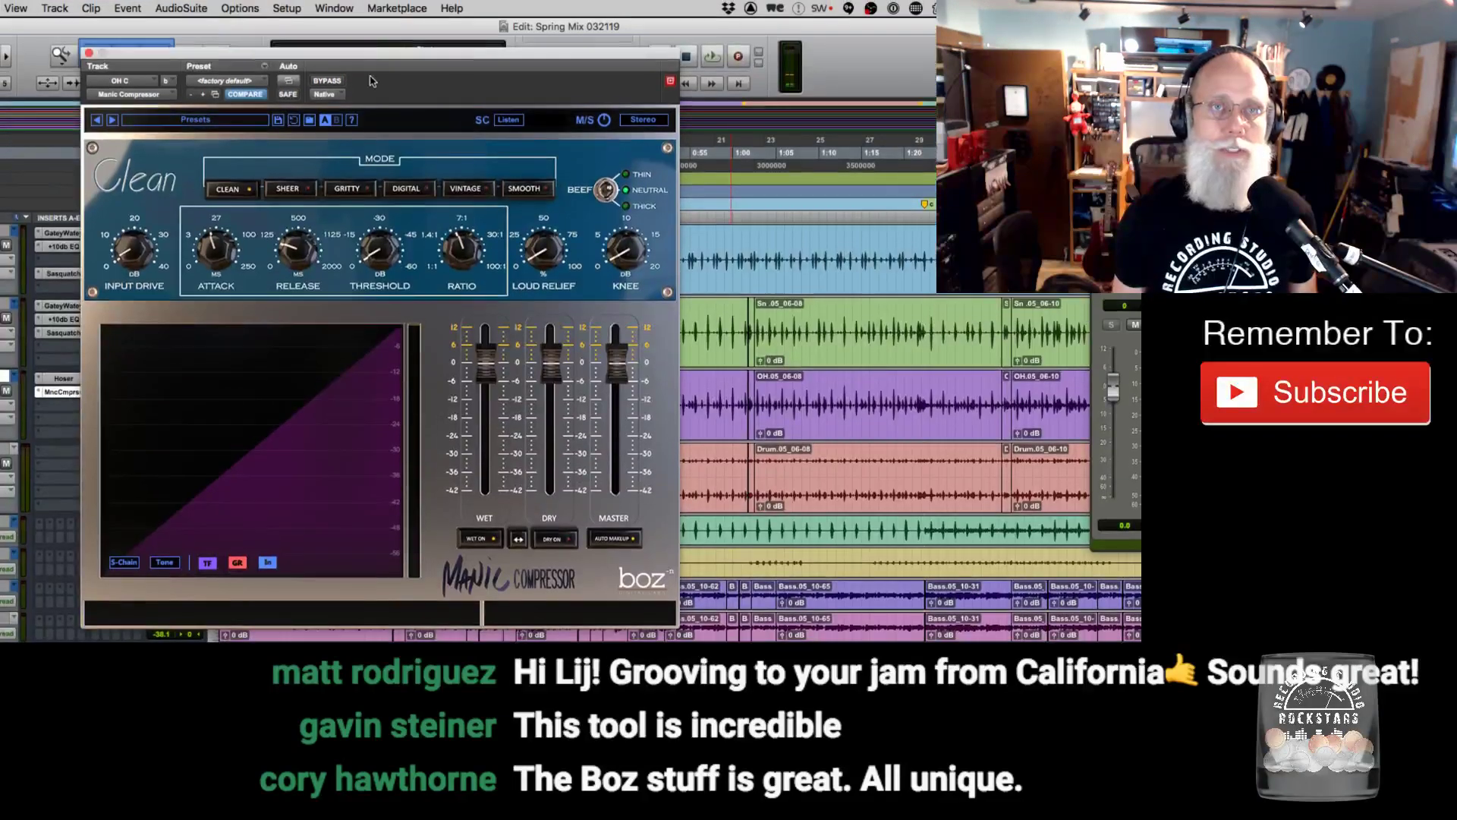
Shift the compressor window slightly sideways and set its Loud Relief to 23%.
{"action": "left_click_drag", "start_coordinate": [367, 49], "coordinate": [419, 46]}
{"action": "mouse_move", "coordinate": [625, 266]}
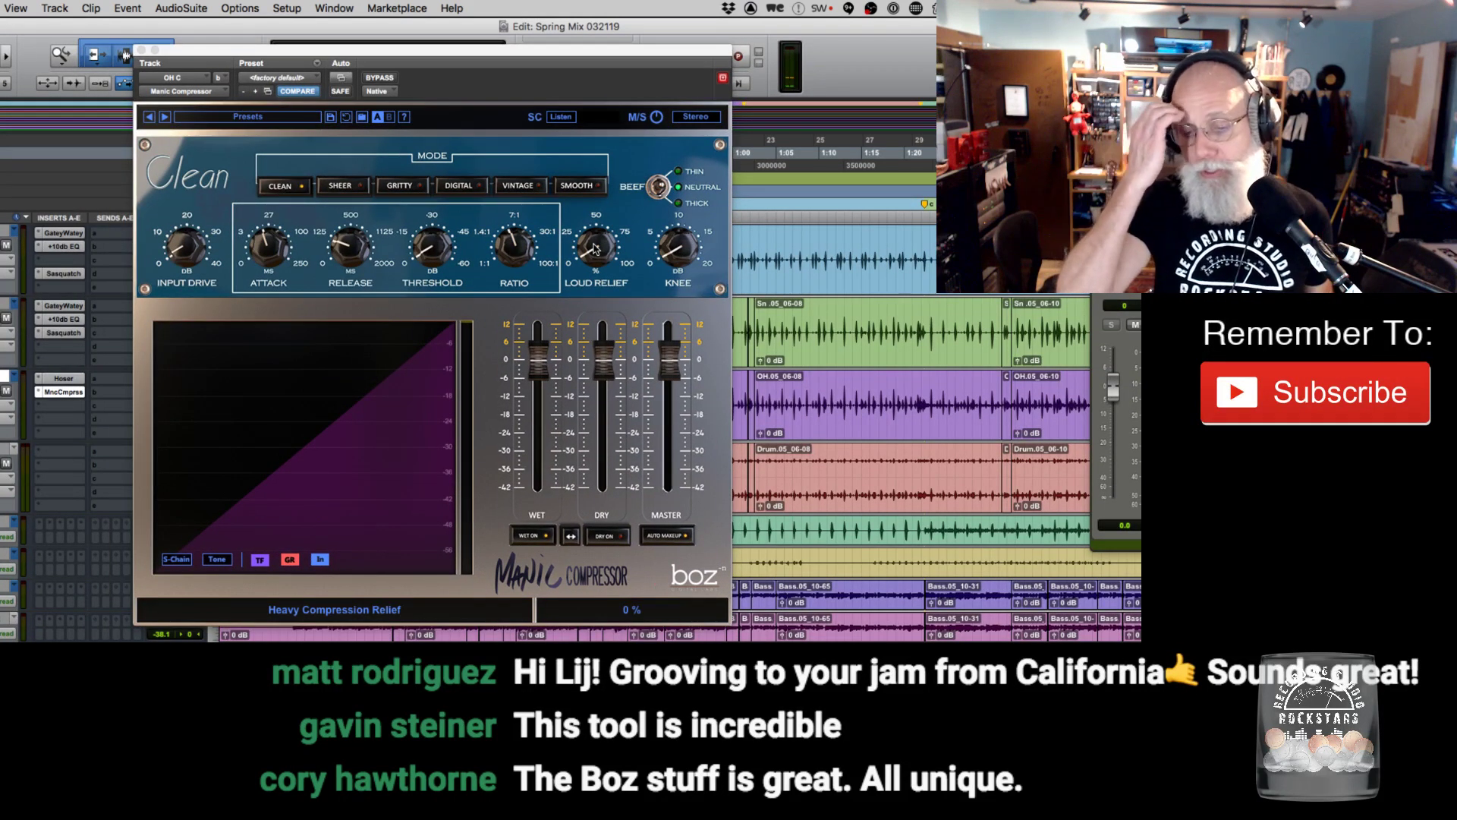
{"action": "left_click_drag", "start_coordinate": [596, 249], "coordinate": [597, 205]}
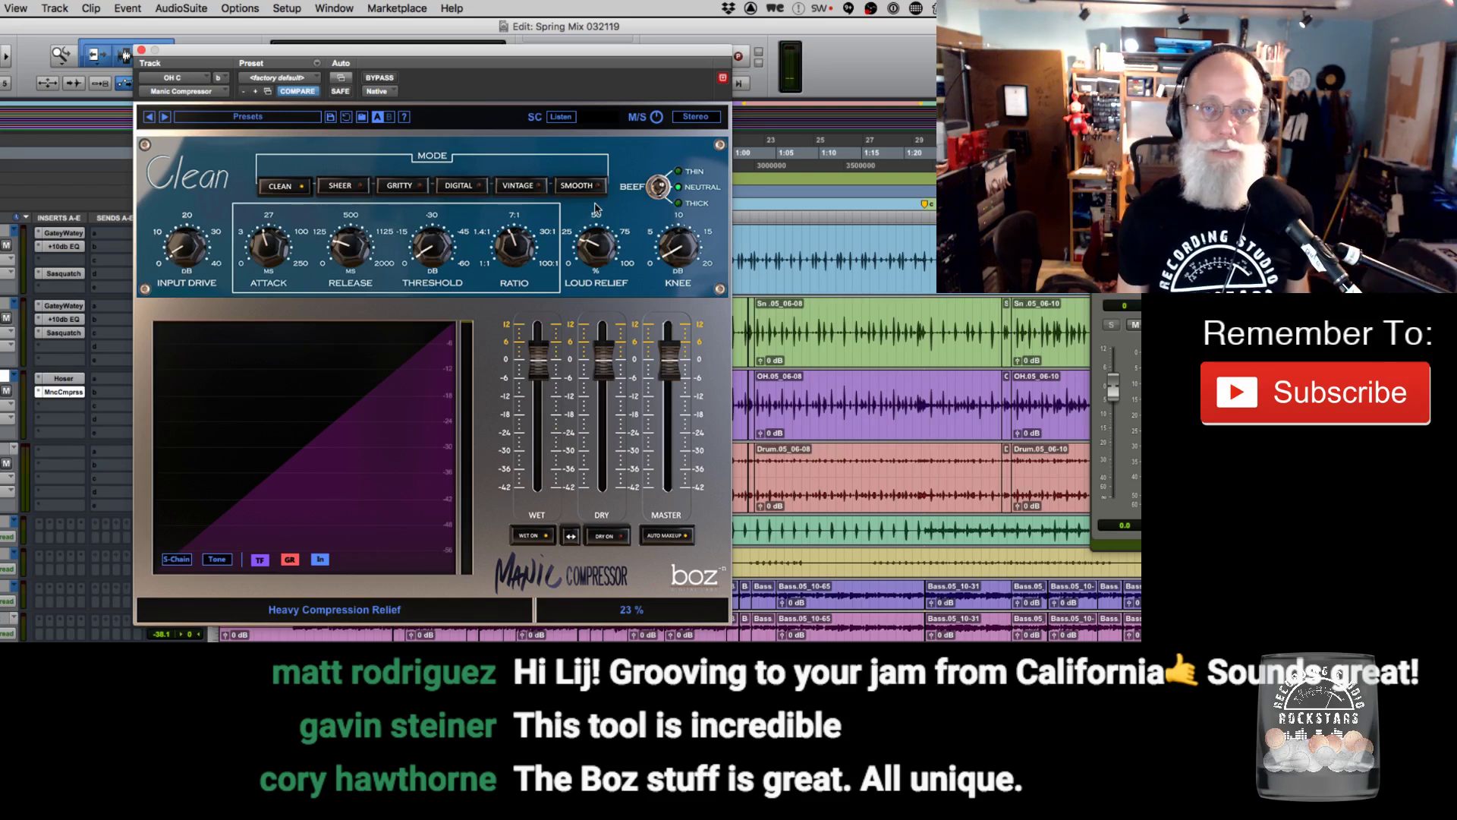
Review the Loud Relief and Beef controls and reposition the compressor window clear of the track inserts.
{"action": "mouse_move", "coordinate": [599, 220]}
{"action": "left_mouse_down"}
{"action": "mouse_move", "coordinate": [604, 243]}
{"action": "mouse_move", "coordinate": [603, 225]}
{"action": "left_mouse_up"}
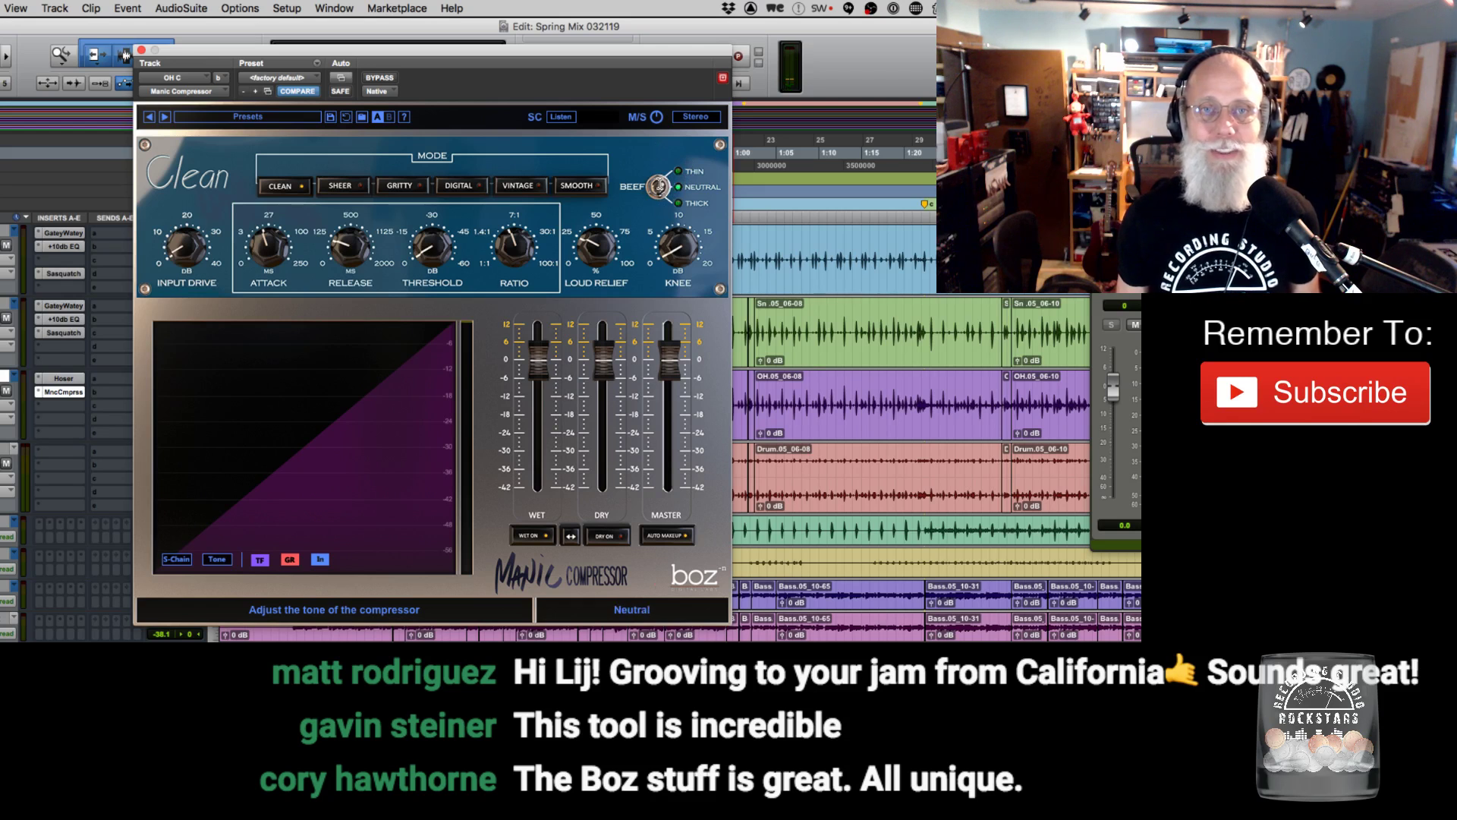
{"action": "left_click", "coordinate": [664, 170]}
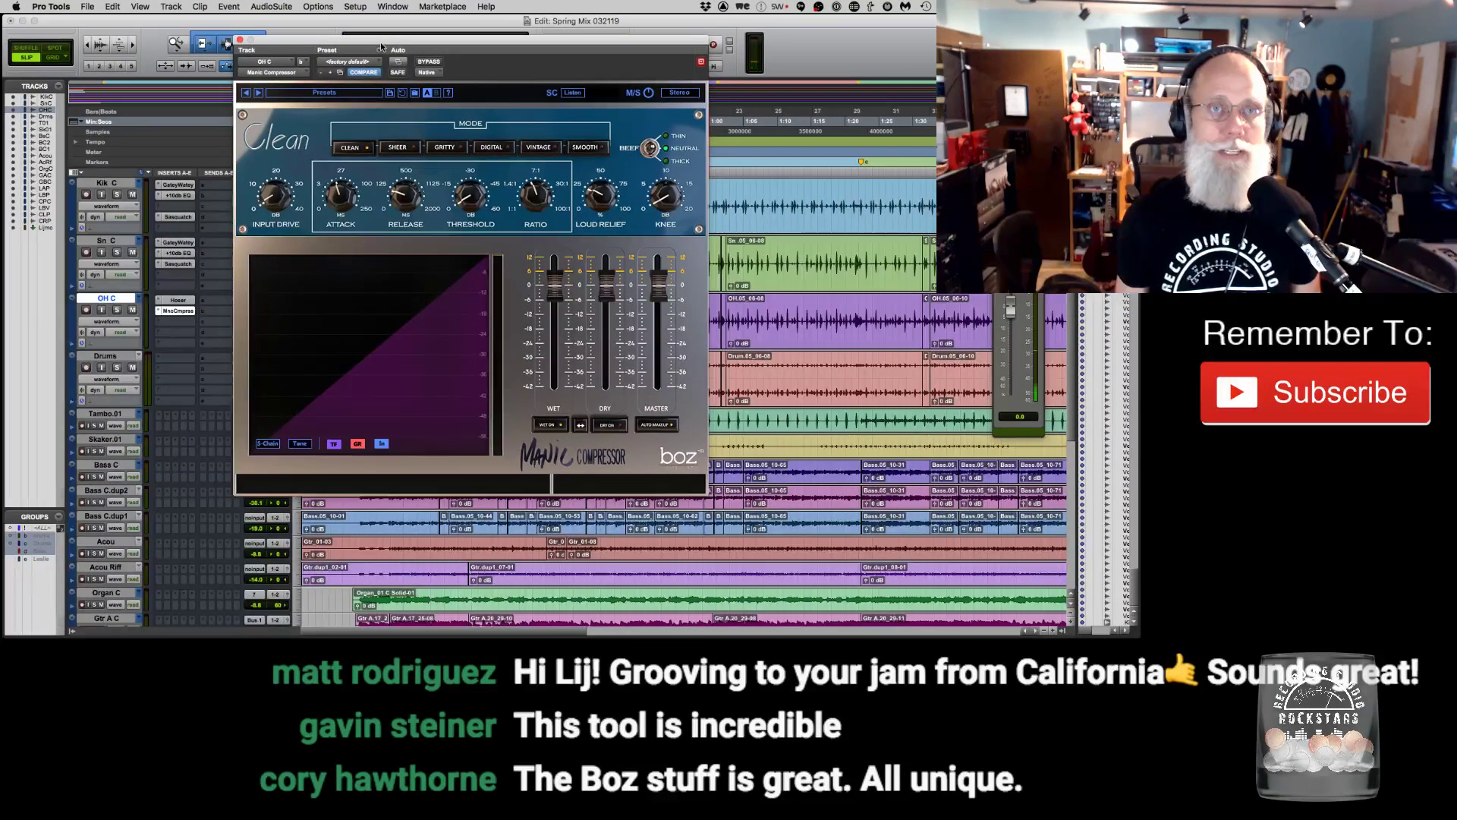
{"action": "left_click_drag", "start_coordinate": [382, 47], "coordinate": [564, 55]}
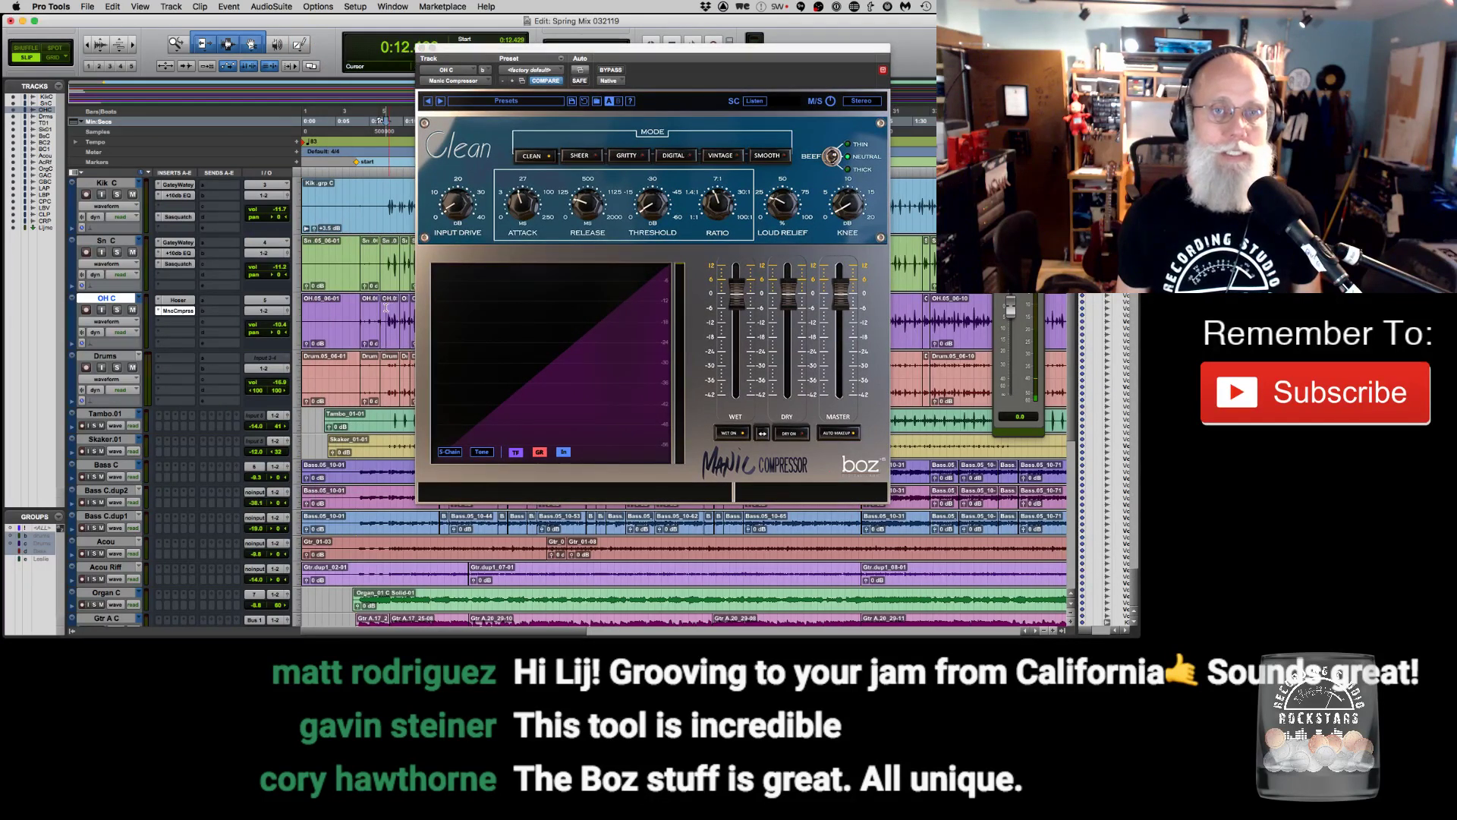
{"action": "left_click_drag", "start_coordinate": [520, 47], "coordinate": [418, 35]}
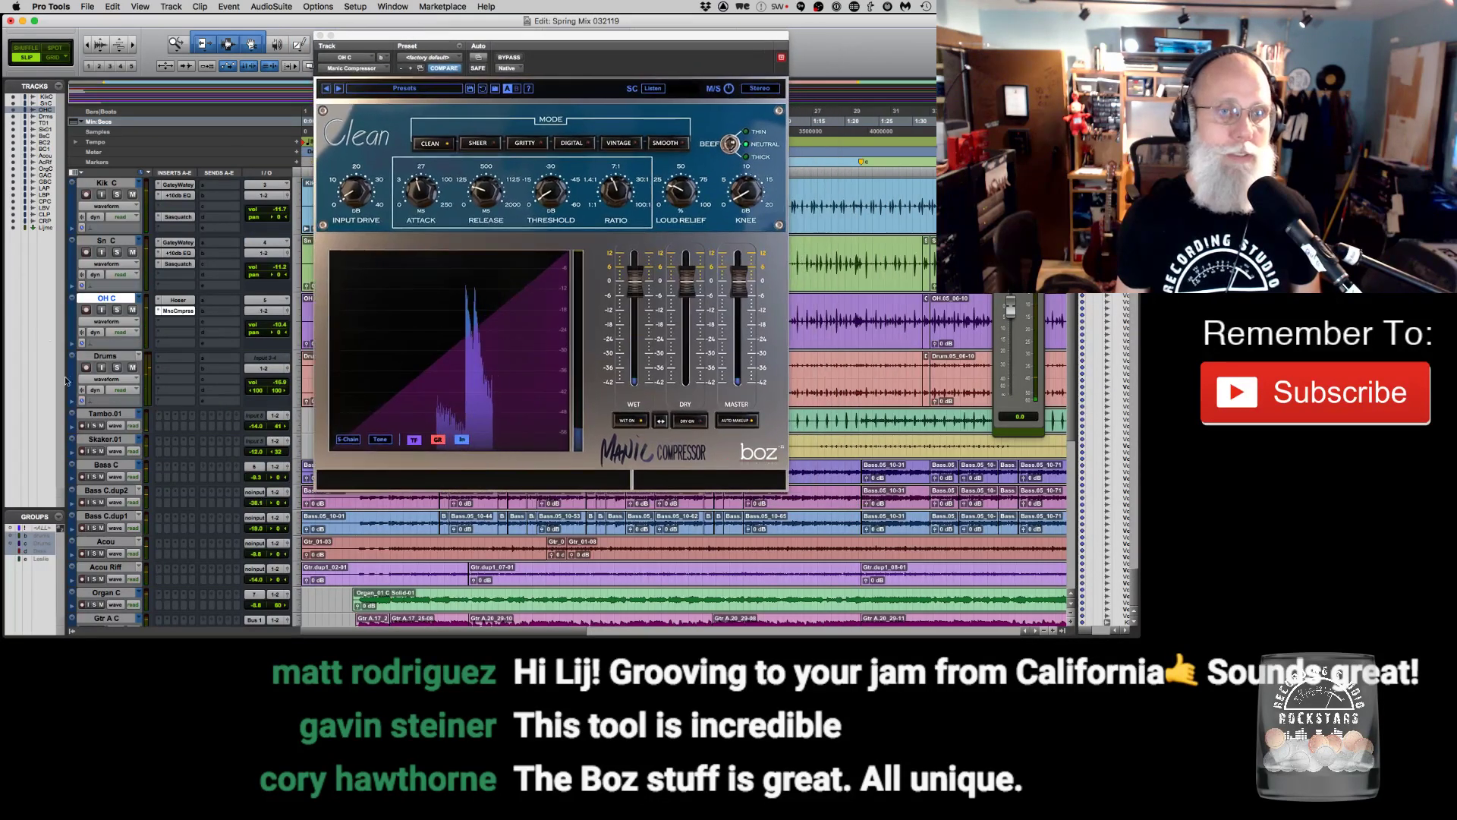
Solo the OH C track and lower the compressor's threshold to -60 dB during playback.
{"action": "left_click", "coordinate": [117, 310]}
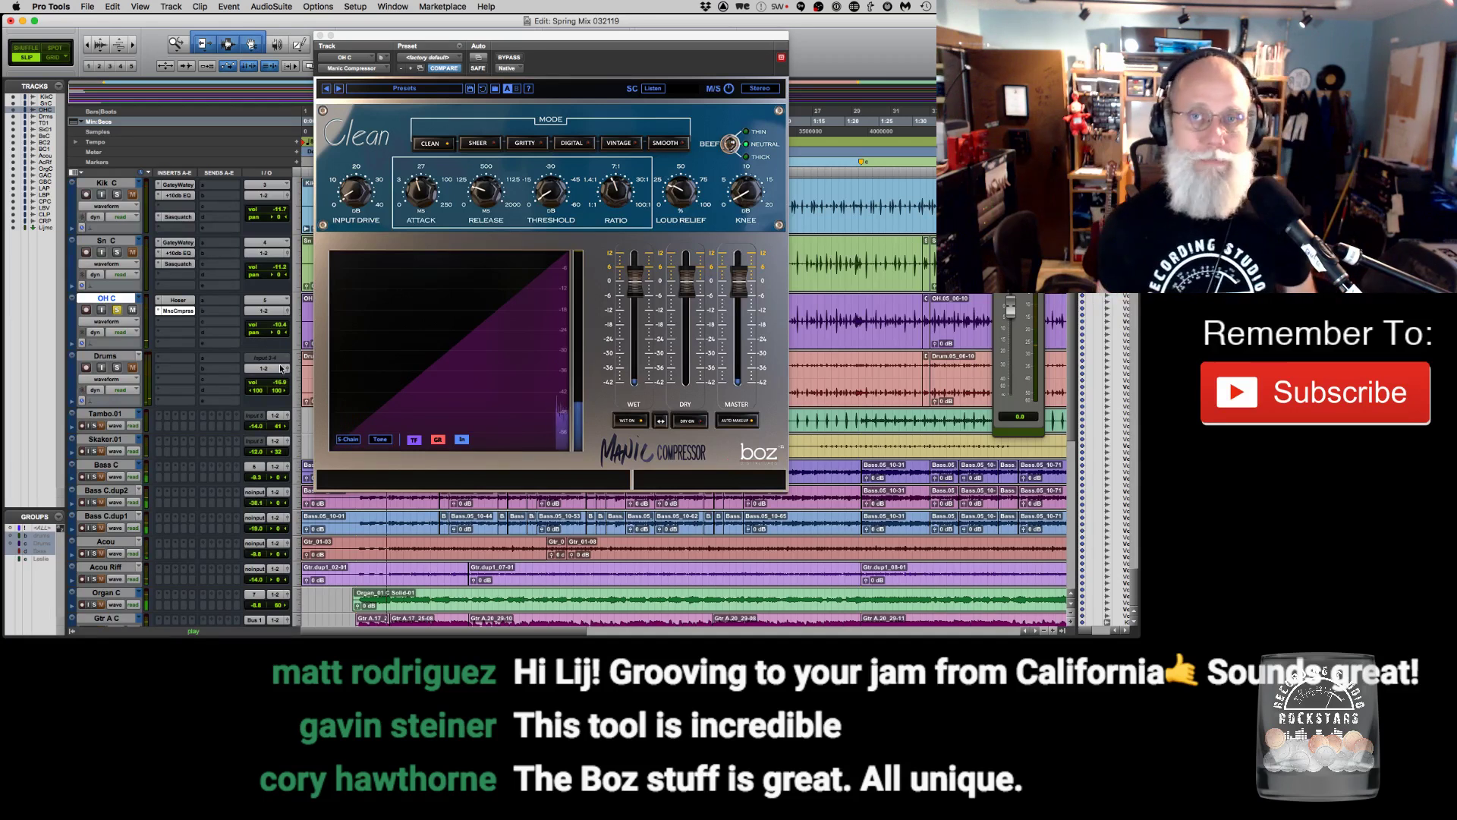
{"action": "mouse_move", "coordinate": [617, 200]}
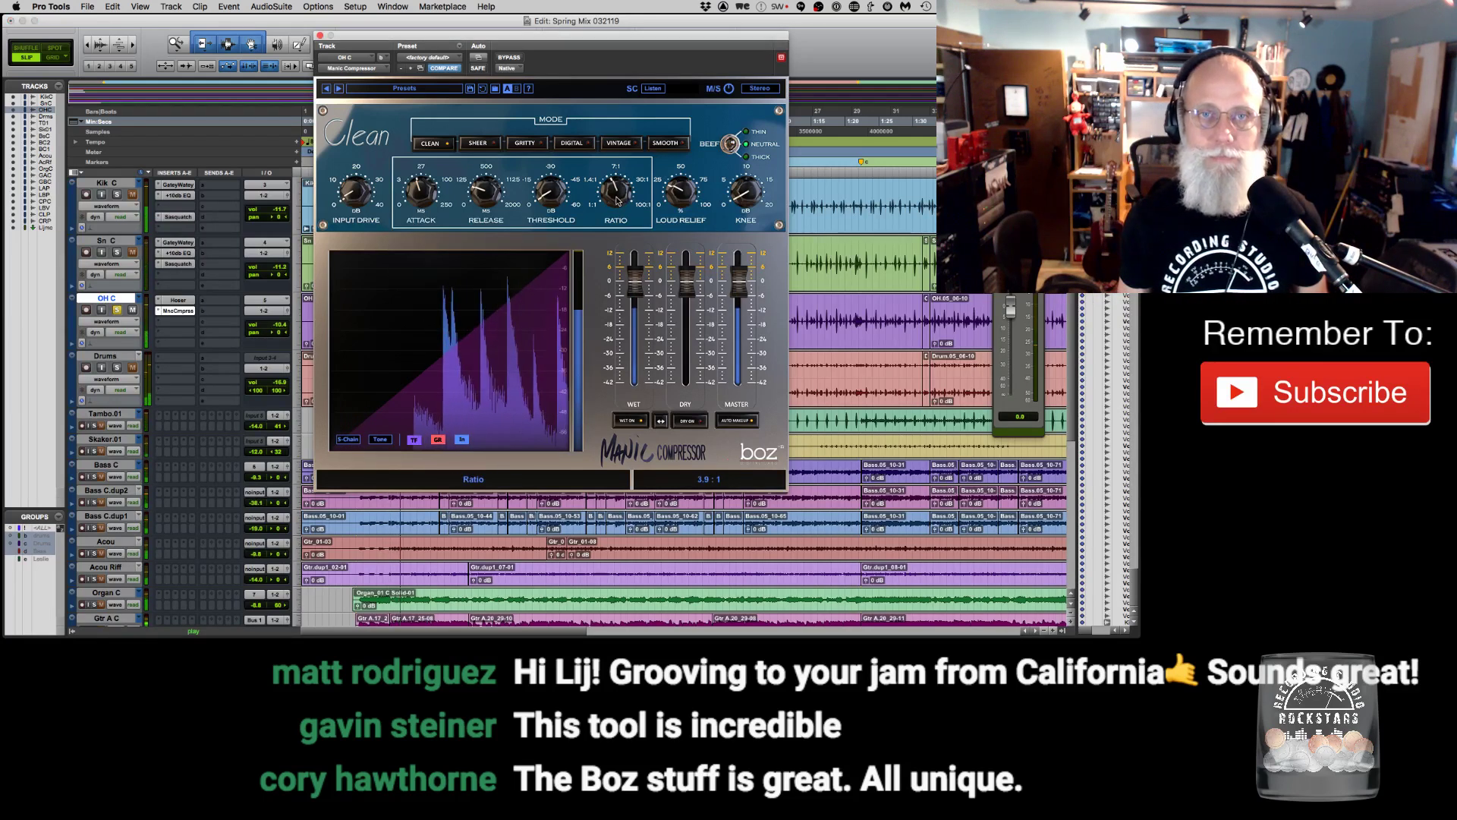
{"action": "mouse_move", "coordinate": [554, 186]}
{"action": "left_mouse_down"}
{"action": "mouse_move", "coordinate": [548, 119]}
{"action": "mouse_move", "coordinate": [577, 192]}
{"action": "left_mouse_up"}
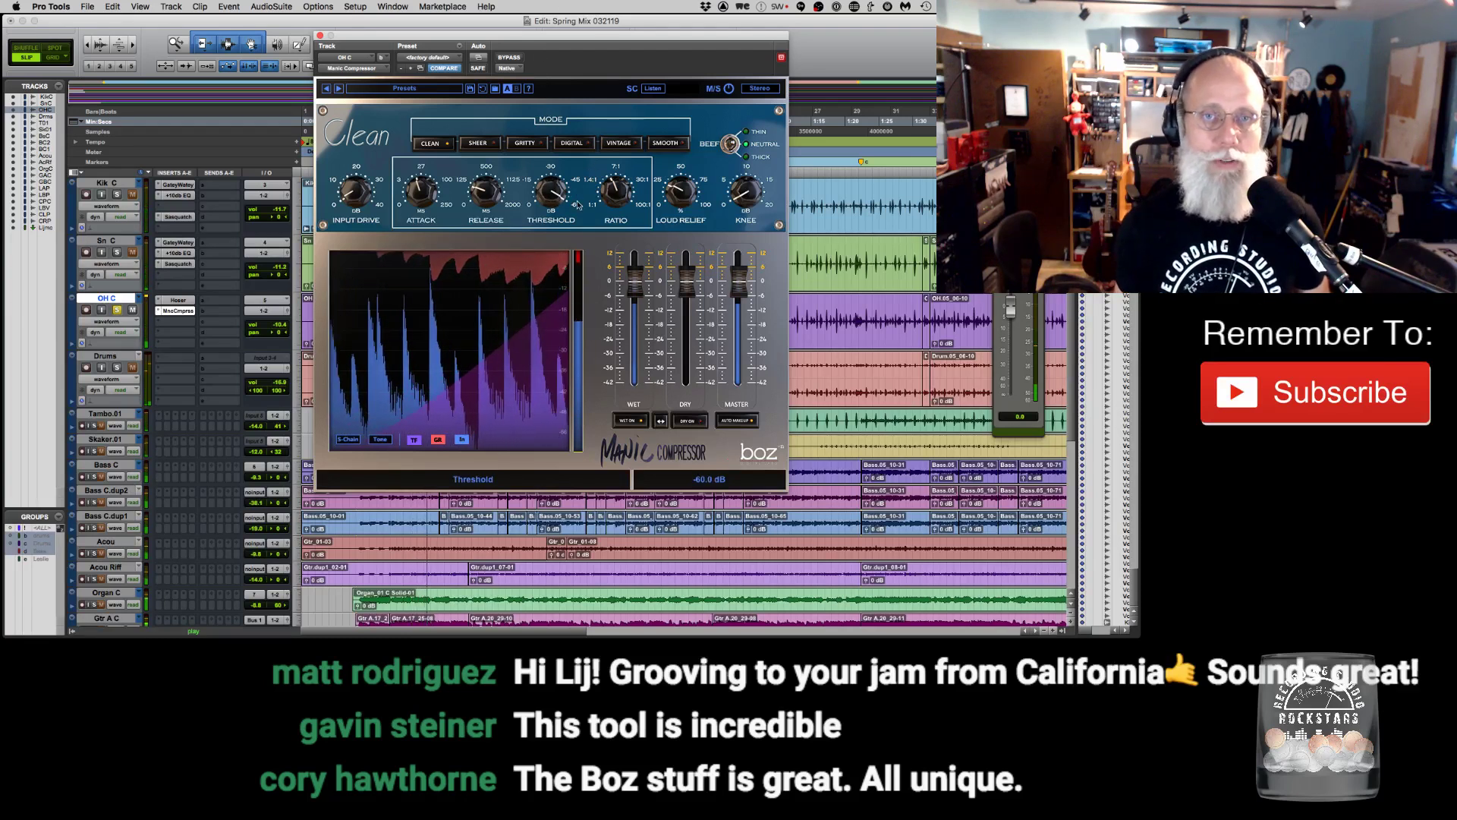
{"action": "mouse_move", "coordinate": [618, 184]}
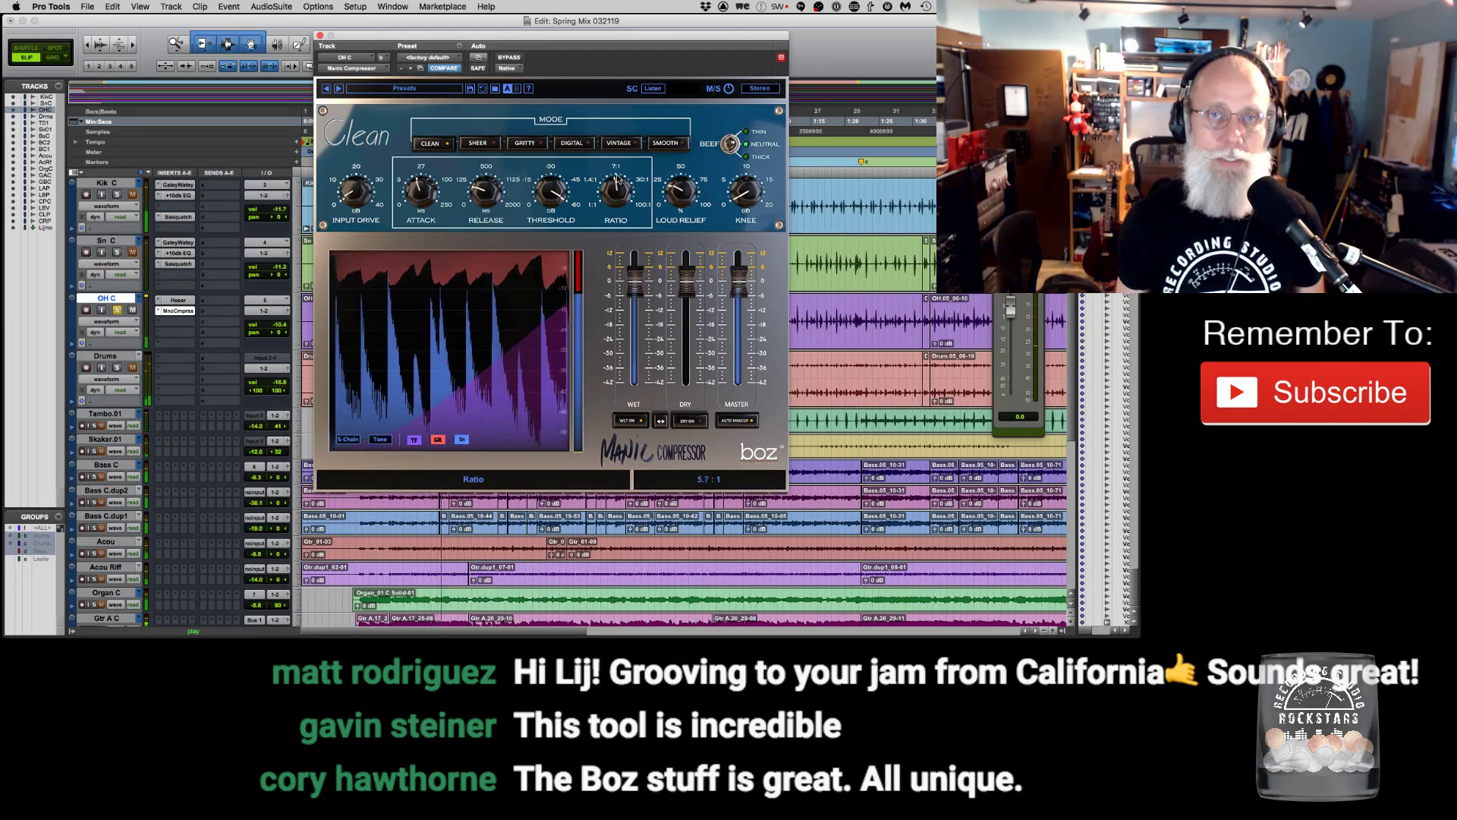
Turn Loud Relief down and try the attack control while listening, ending with playback stopped.
{"action": "mouse_move", "coordinate": [665, 191]}
{"action": "left_click_drag", "start_coordinate": [665, 191], "coordinate": [687, 204]}
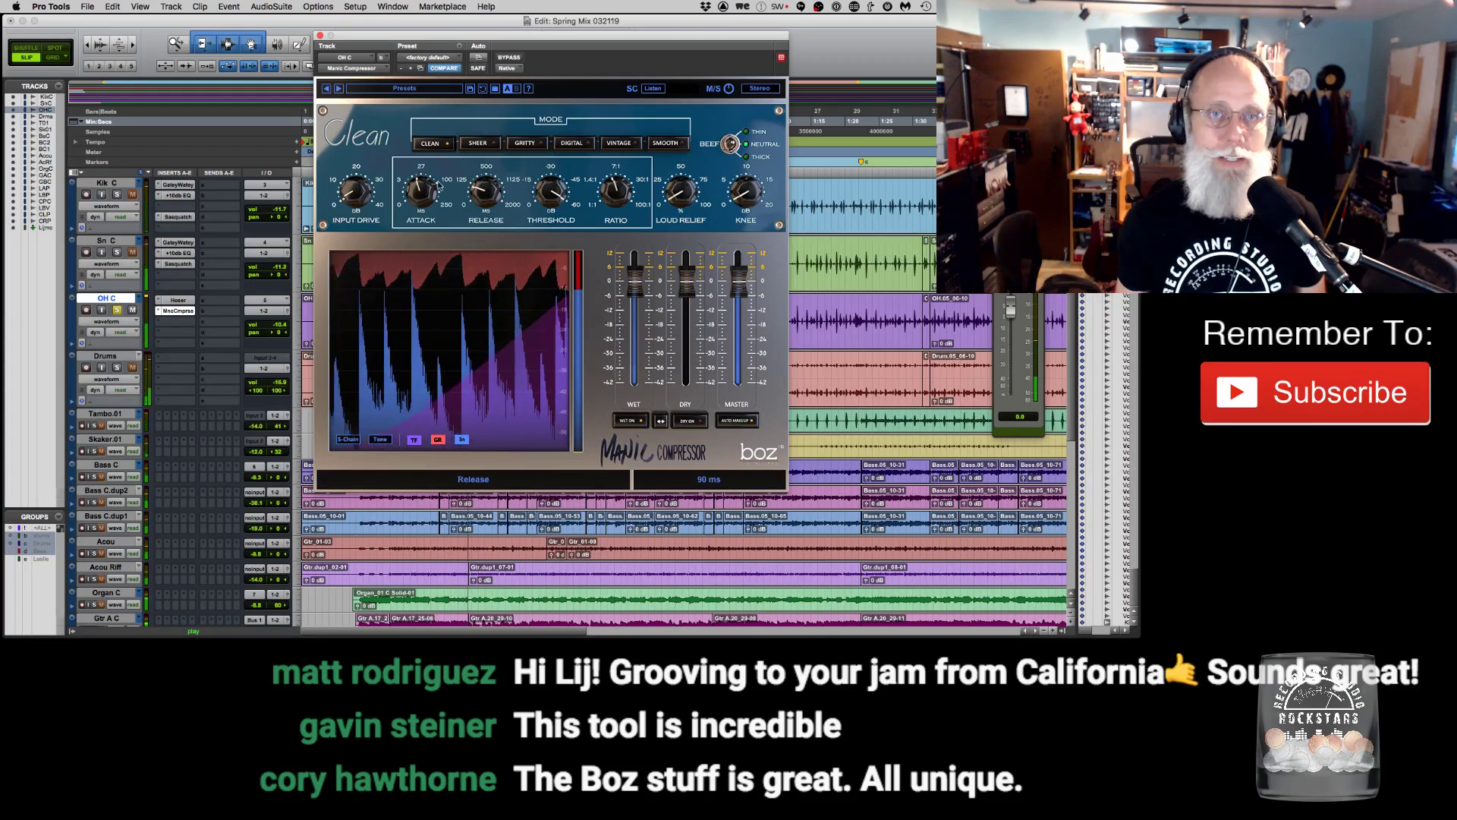
{"action": "mouse_move", "coordinate": [357, 185]}
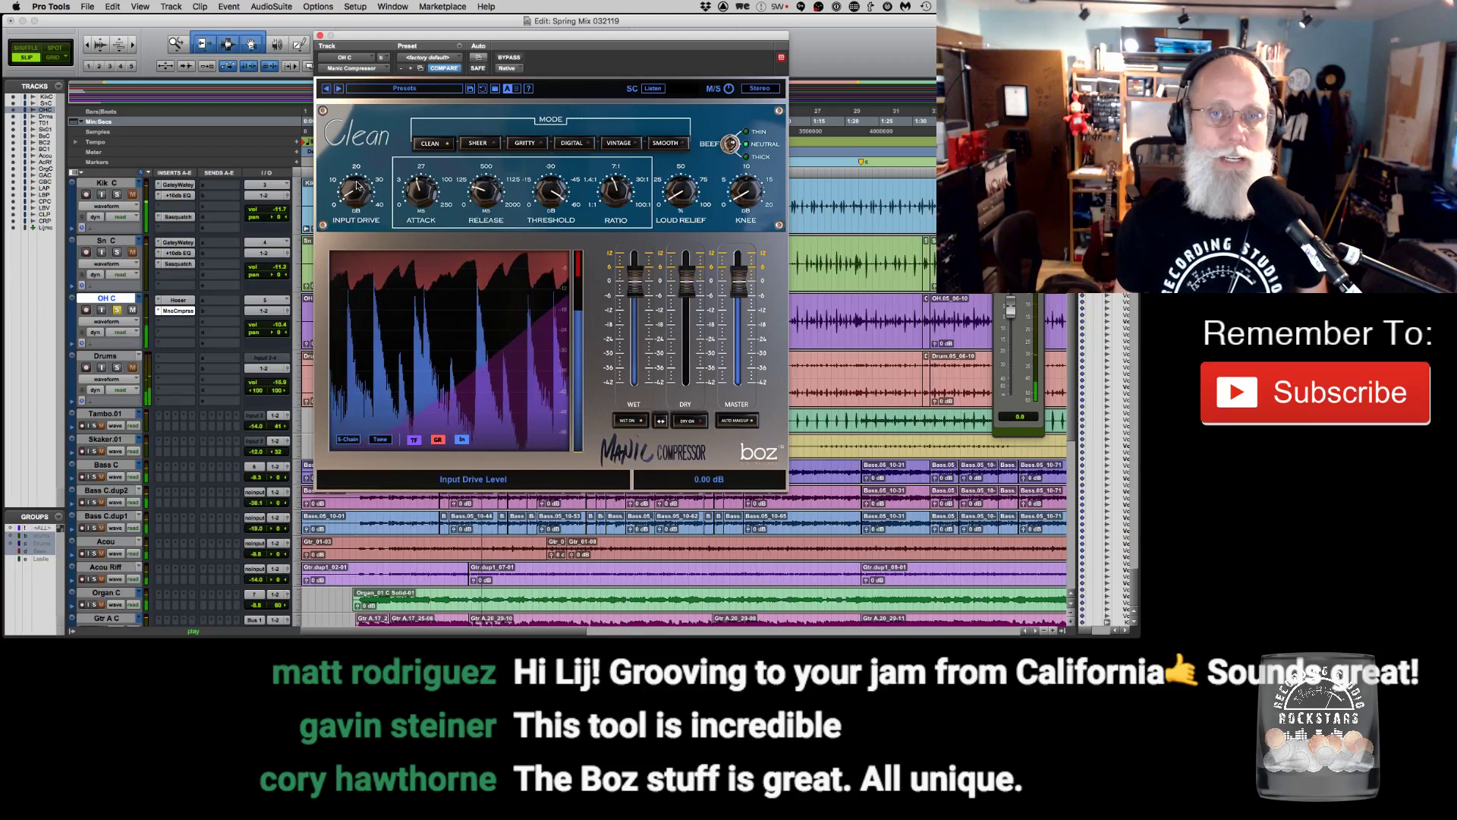
{"action": "mouse_move", "coordinate": [404, 192]}
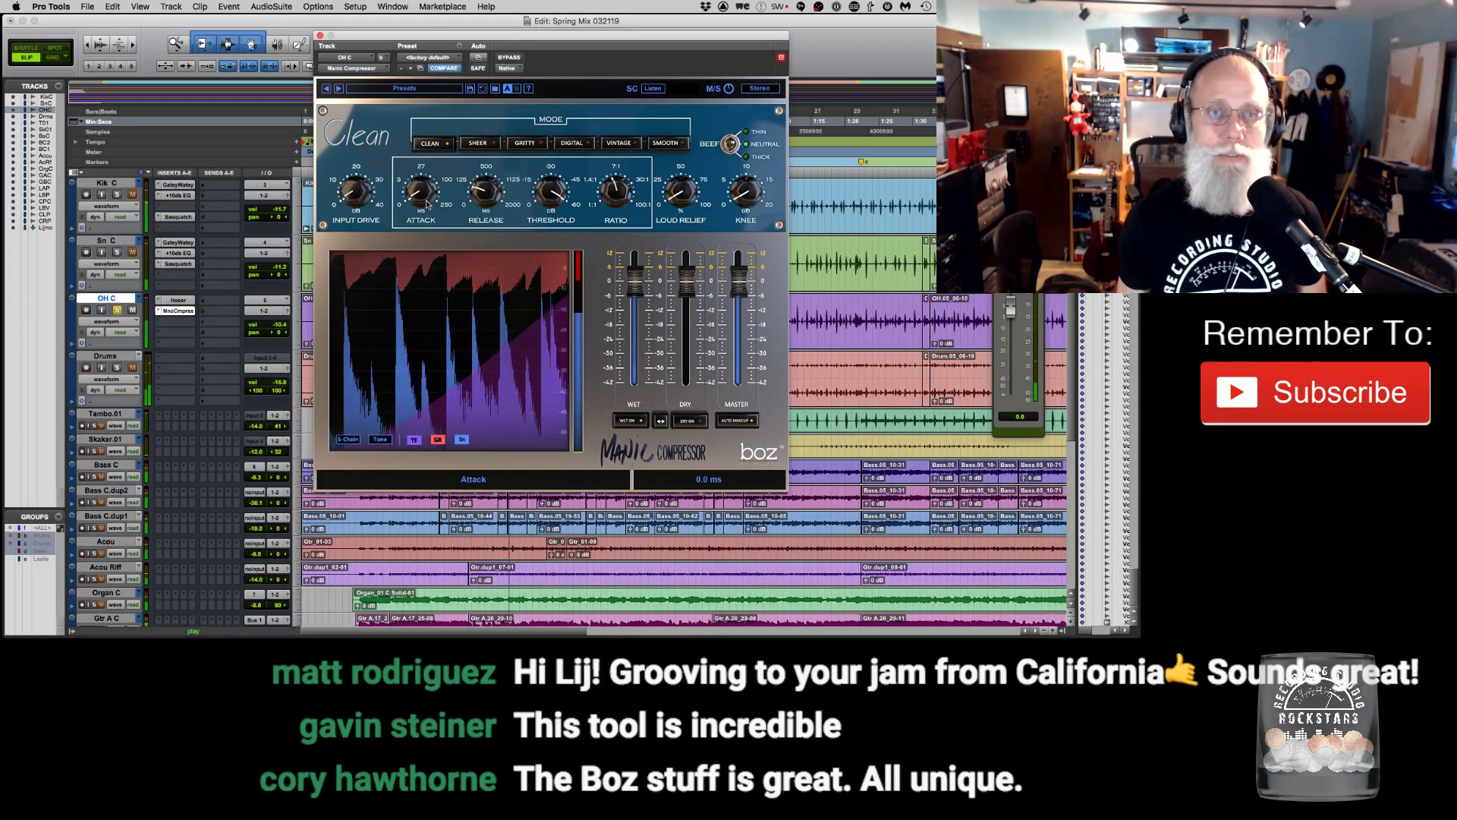
{"action": "left_click_drag", "start_coordinate": [420, 191], "coordinate": [429, 109]}
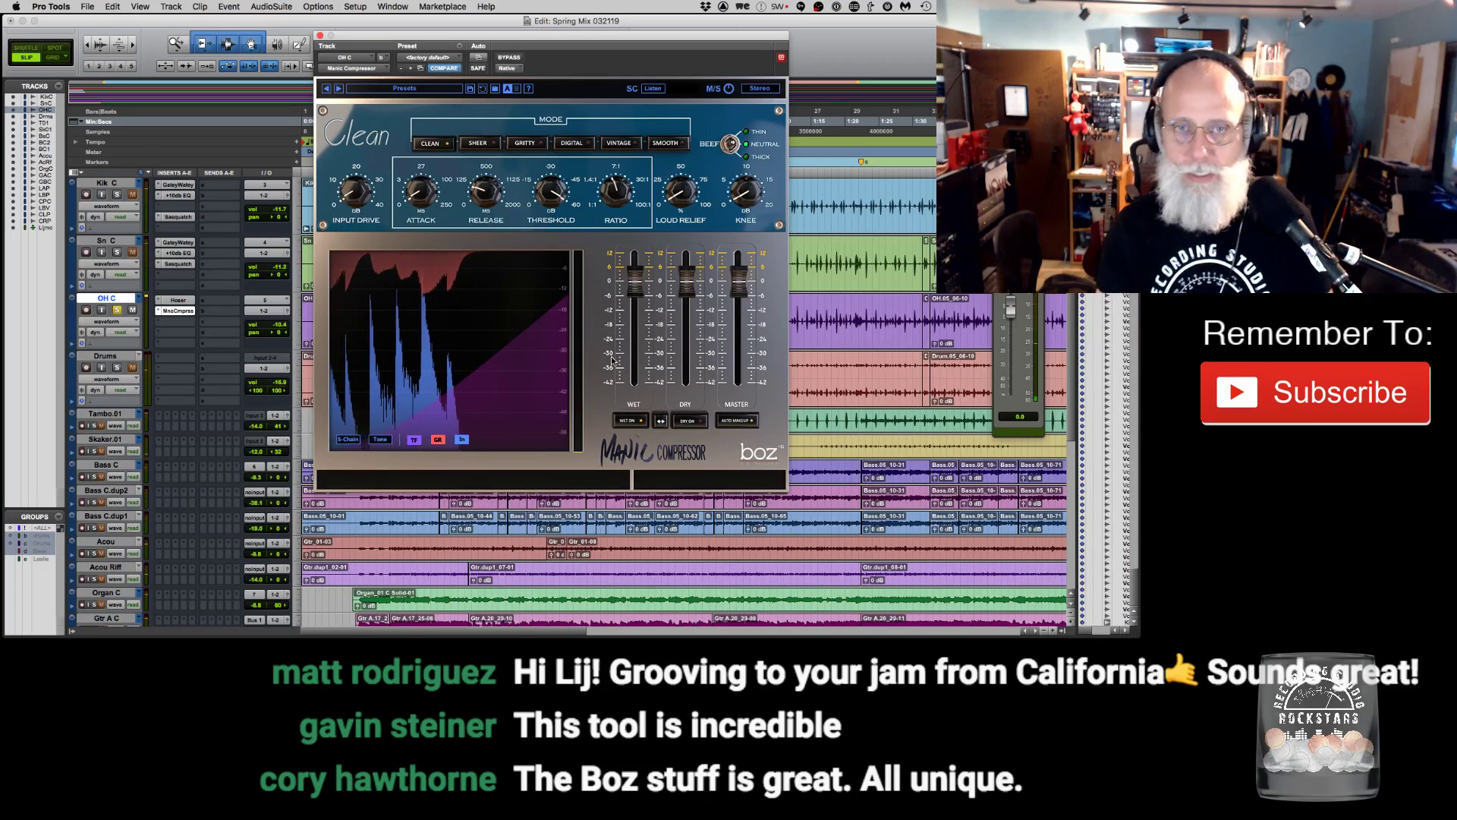
{"action": "key", "text": "space"}
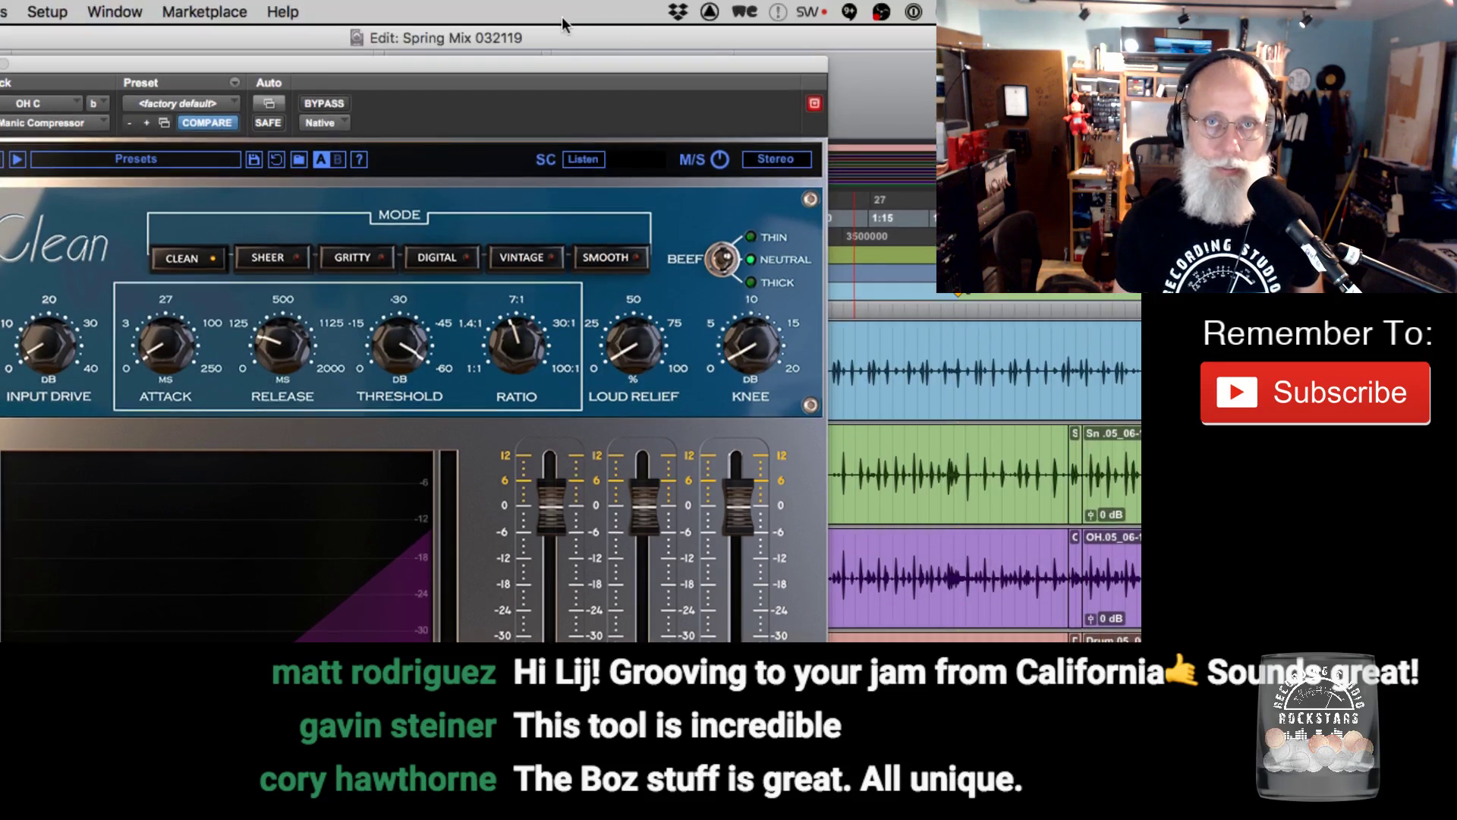
Switch the compressor's automatic makeup gain off and back on.
{"action": "left_click_drag", "start_coordinate": [605, 13], "coordinate": [499, 2]}
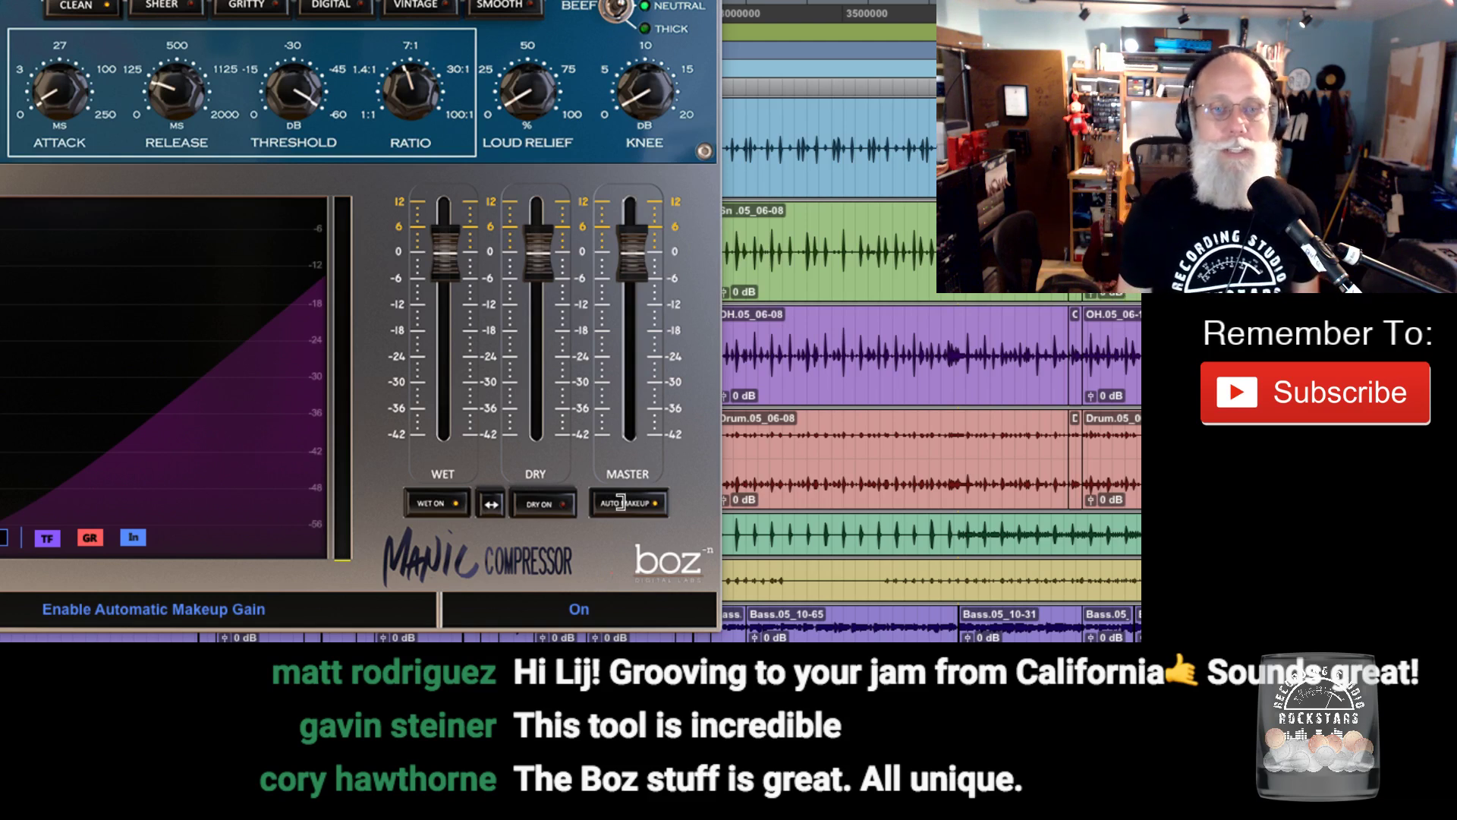
{"action": "left_click", "coordinate": [621, 503]}
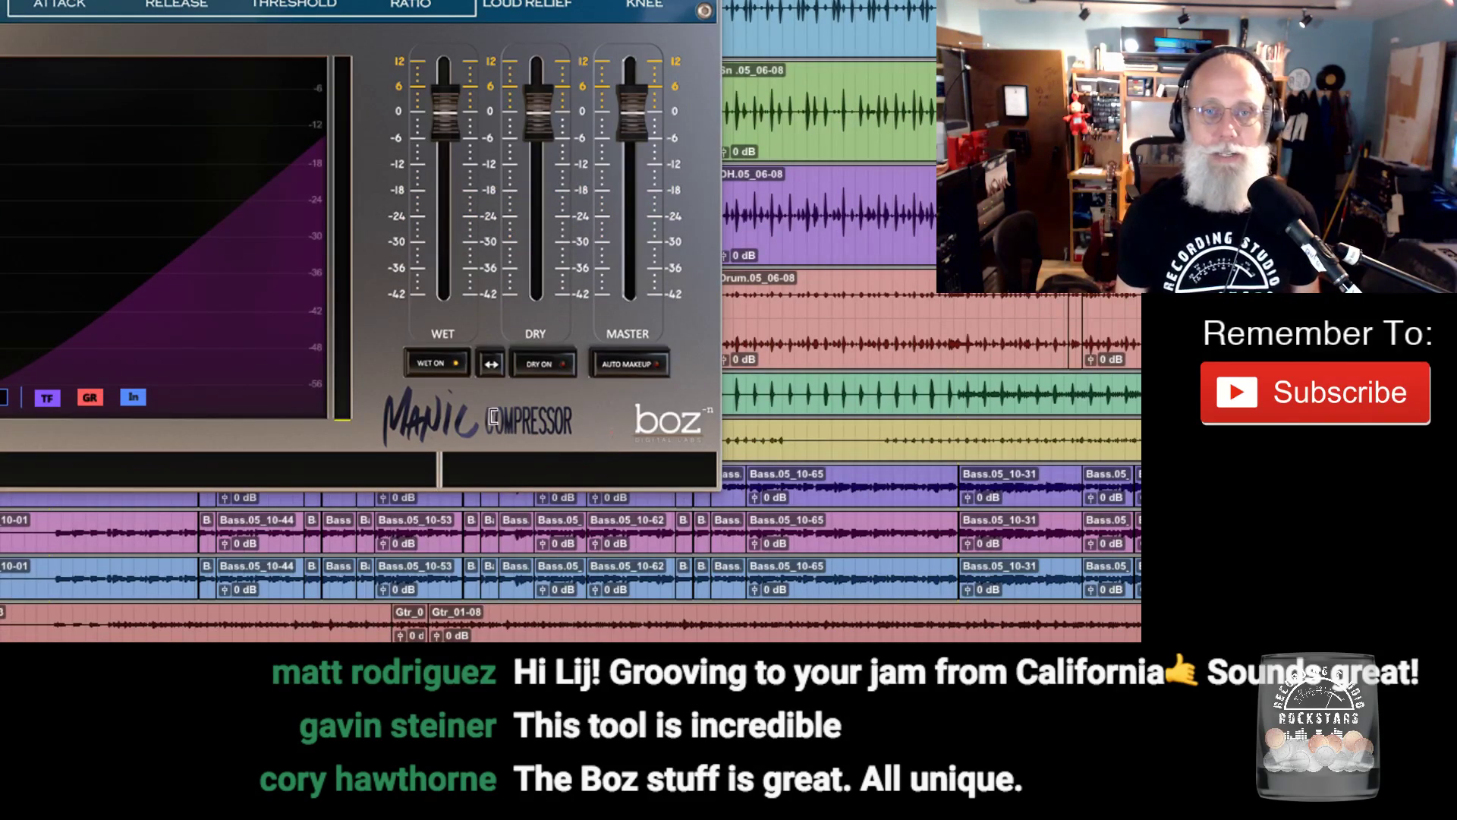
{"action": "left_click", "coordinate": [630, 363]}
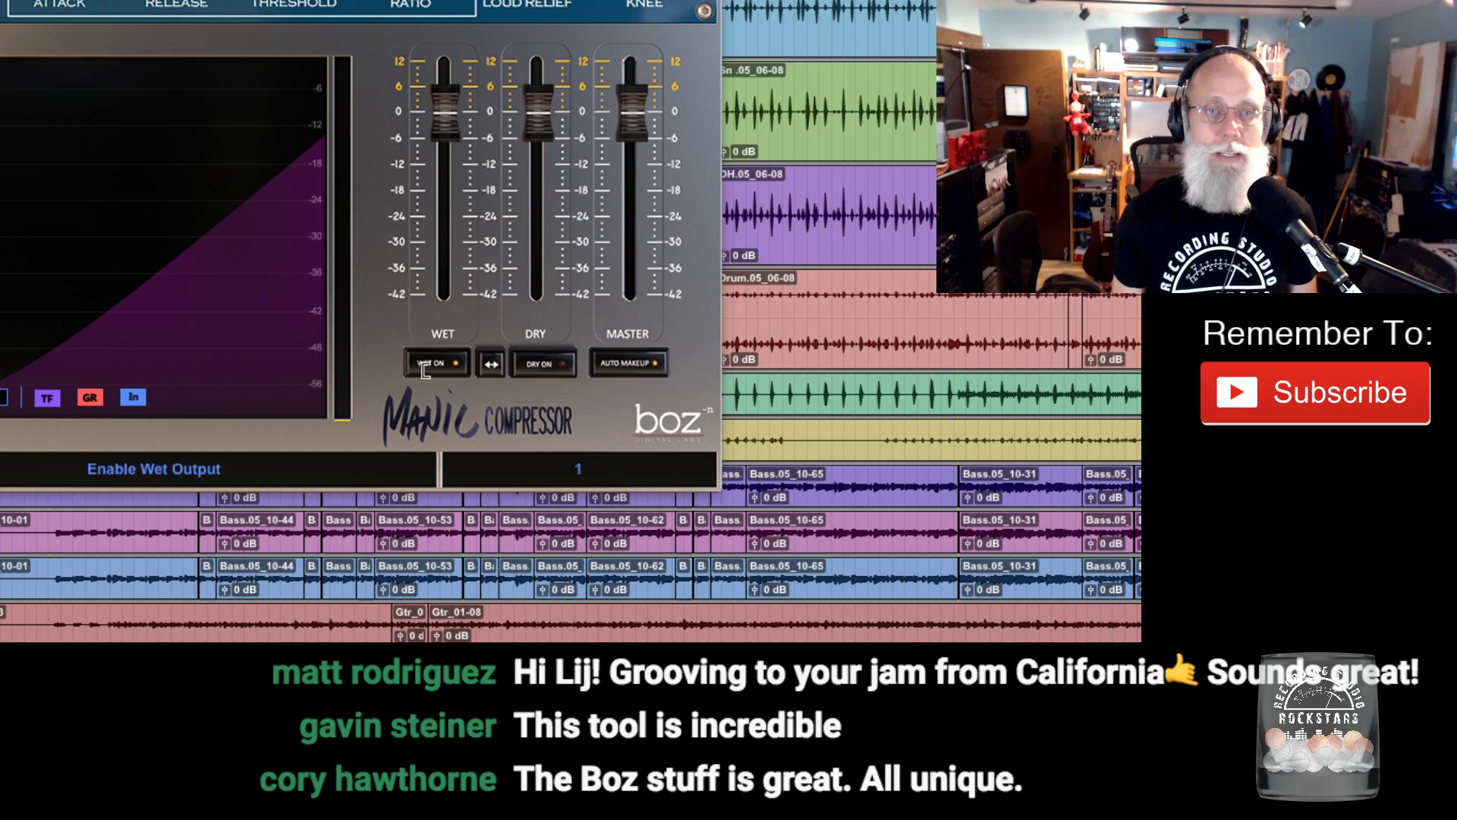
Try a parallel blend with the dry output enabled by moving the wet fader between minimum and partial levels, and switch dry off again.
{"action": "left_click", "coordinate": [544, 365]}
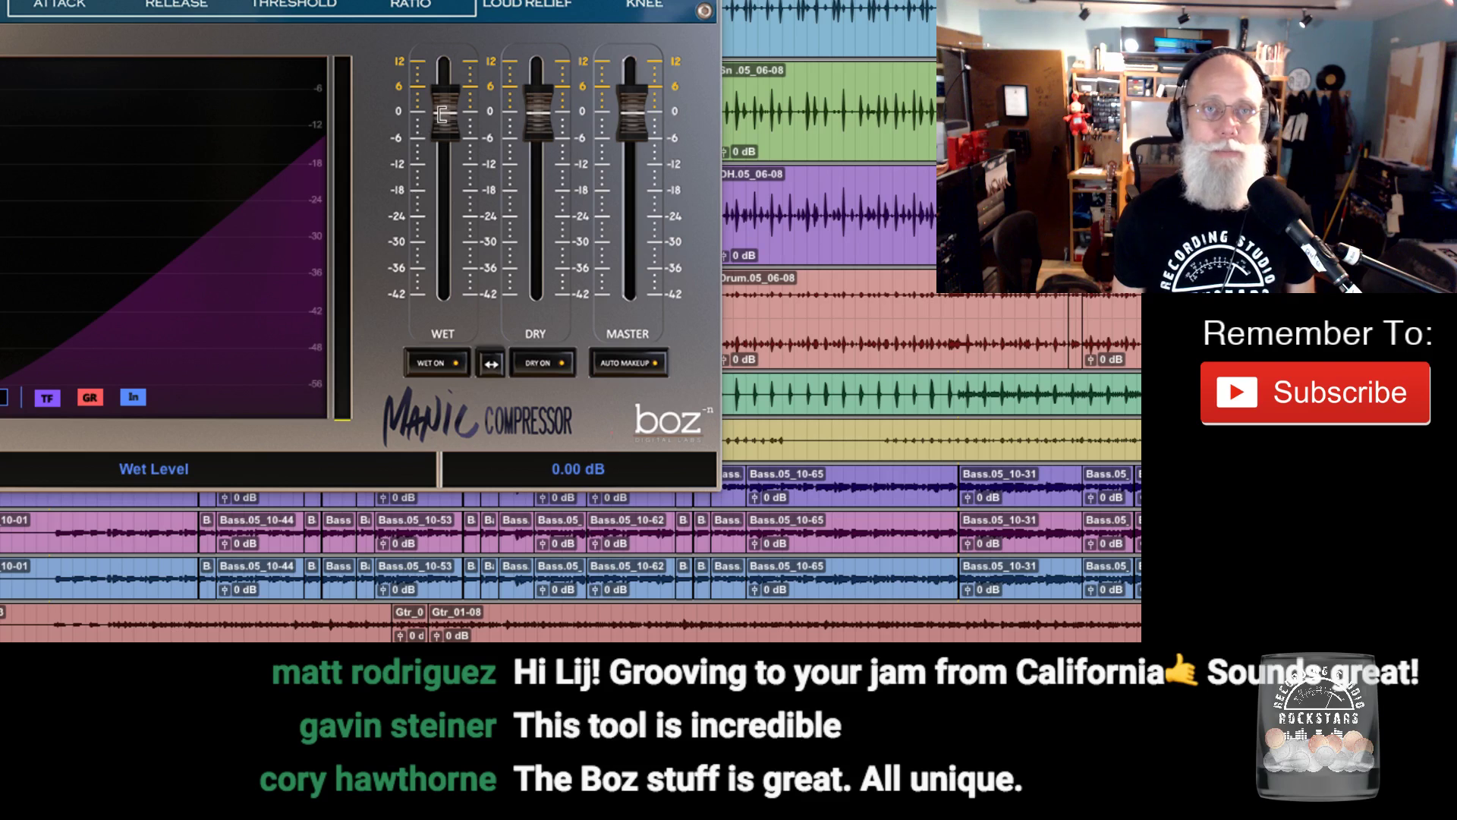
{"action": "left_click_drag", "start_coordinate": [443, 113], "coordinate": [443, 294]}
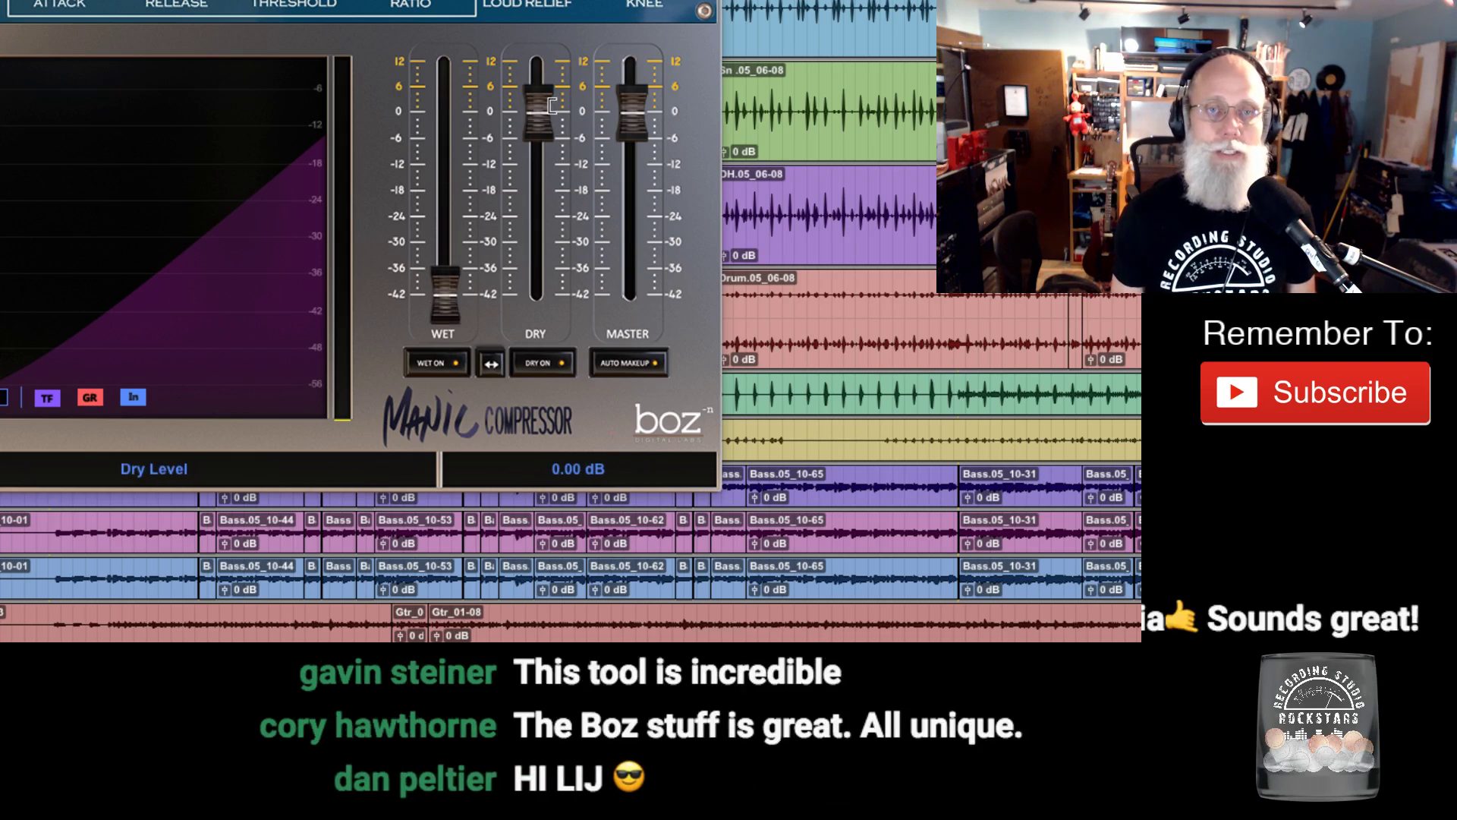
{"action": "left_click_drag", "start_coordinate": [441, 295], "coordinate": [430, 171]}
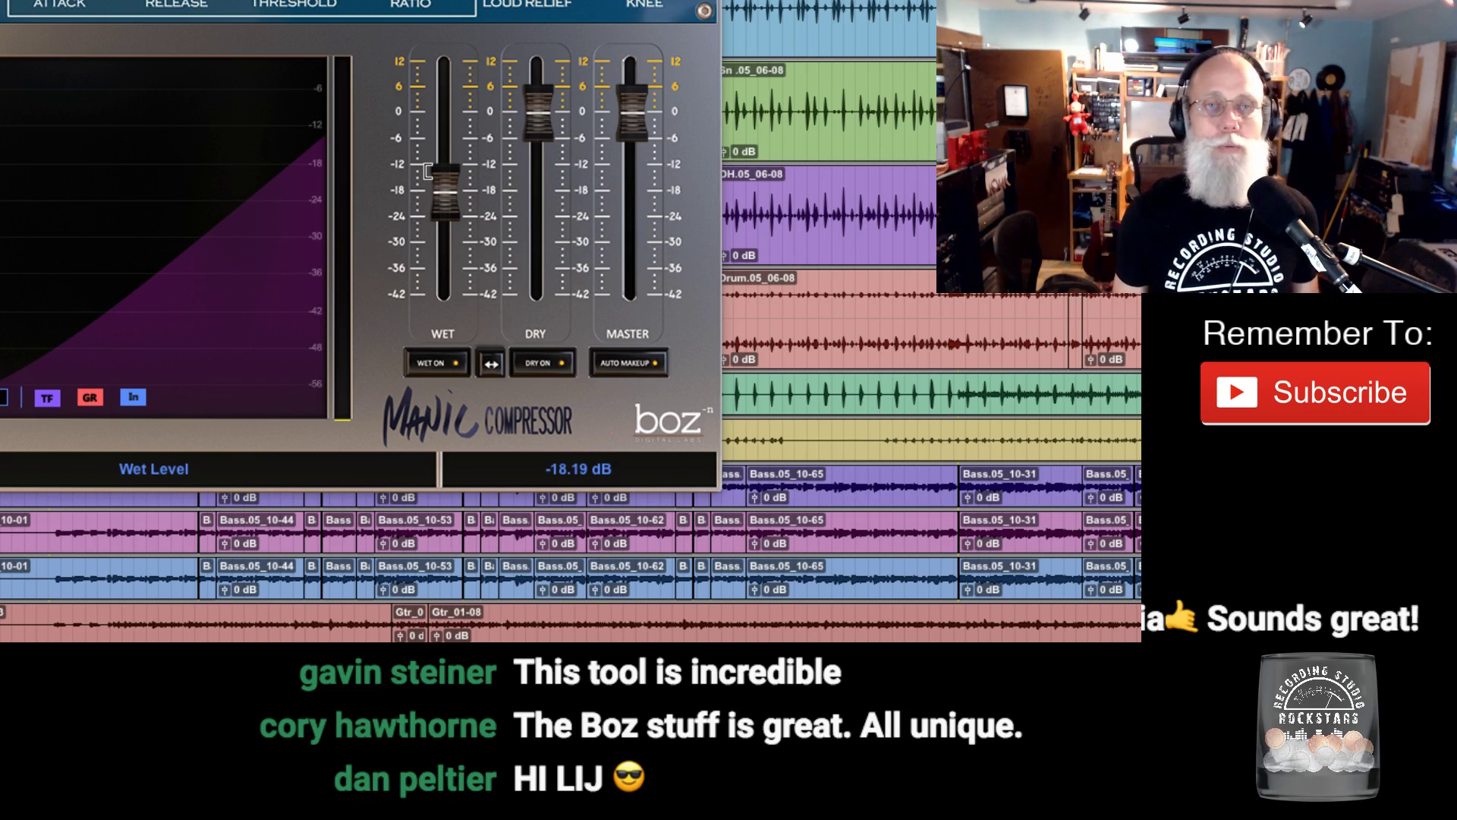
{"action": "left_click_drag", "start_coordinate": [440, 195], "coordinate": [442, 296]}
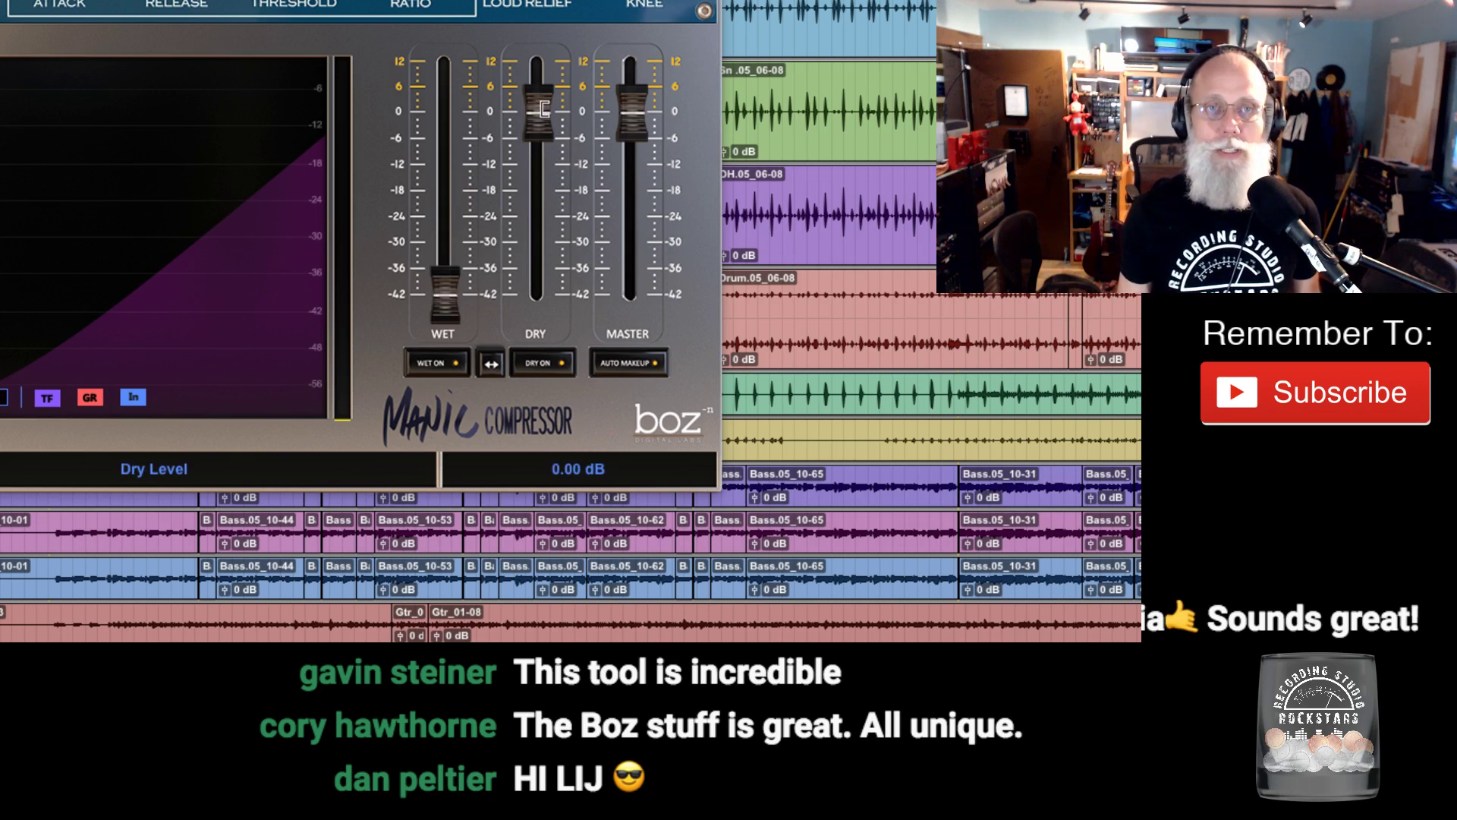
{"action": "left_click_drag", "start_coordinate": [541, 108], "coordinate": [541, 106]}
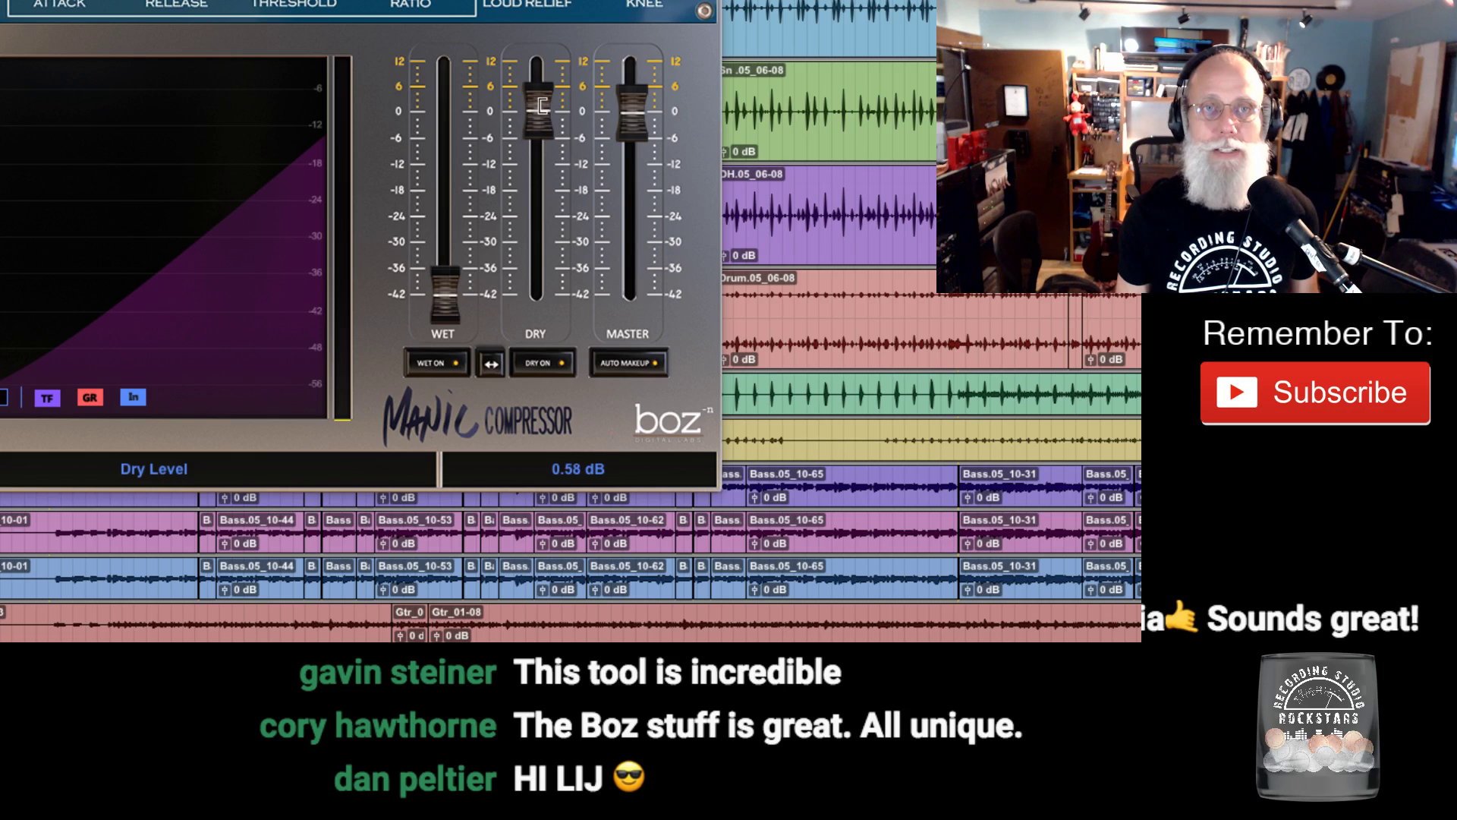
{"action": "left_click_drag", "start_coordinate": [444, 288], "coordinate": [442, 146]}
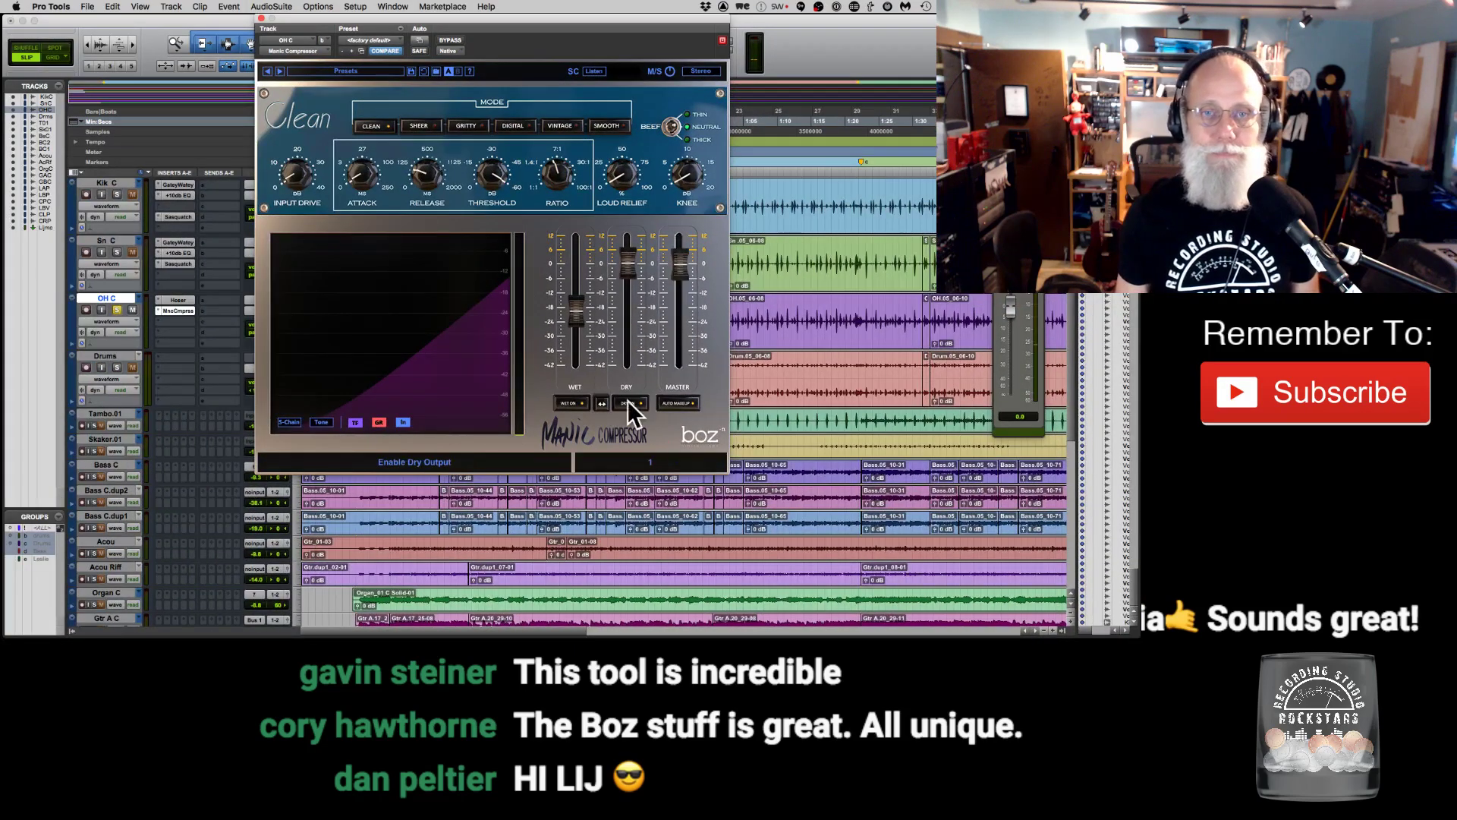
{"action": "left_click", "coordinate": [654, 407]}
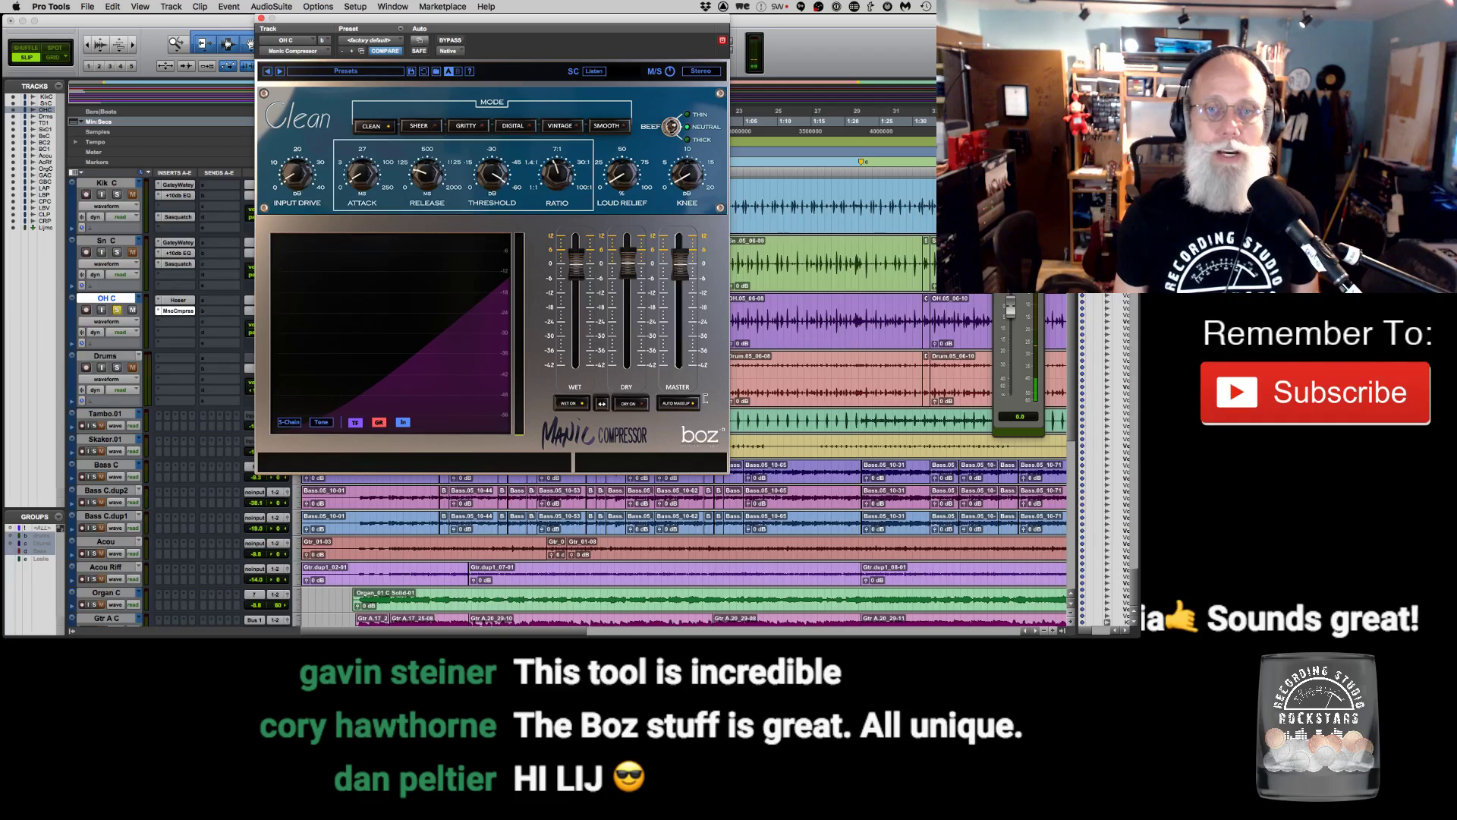
Start playback and adjust the compressor's attack time and threshold by ear on the soloed OH C track.
{"action": "key", "text": "space"}
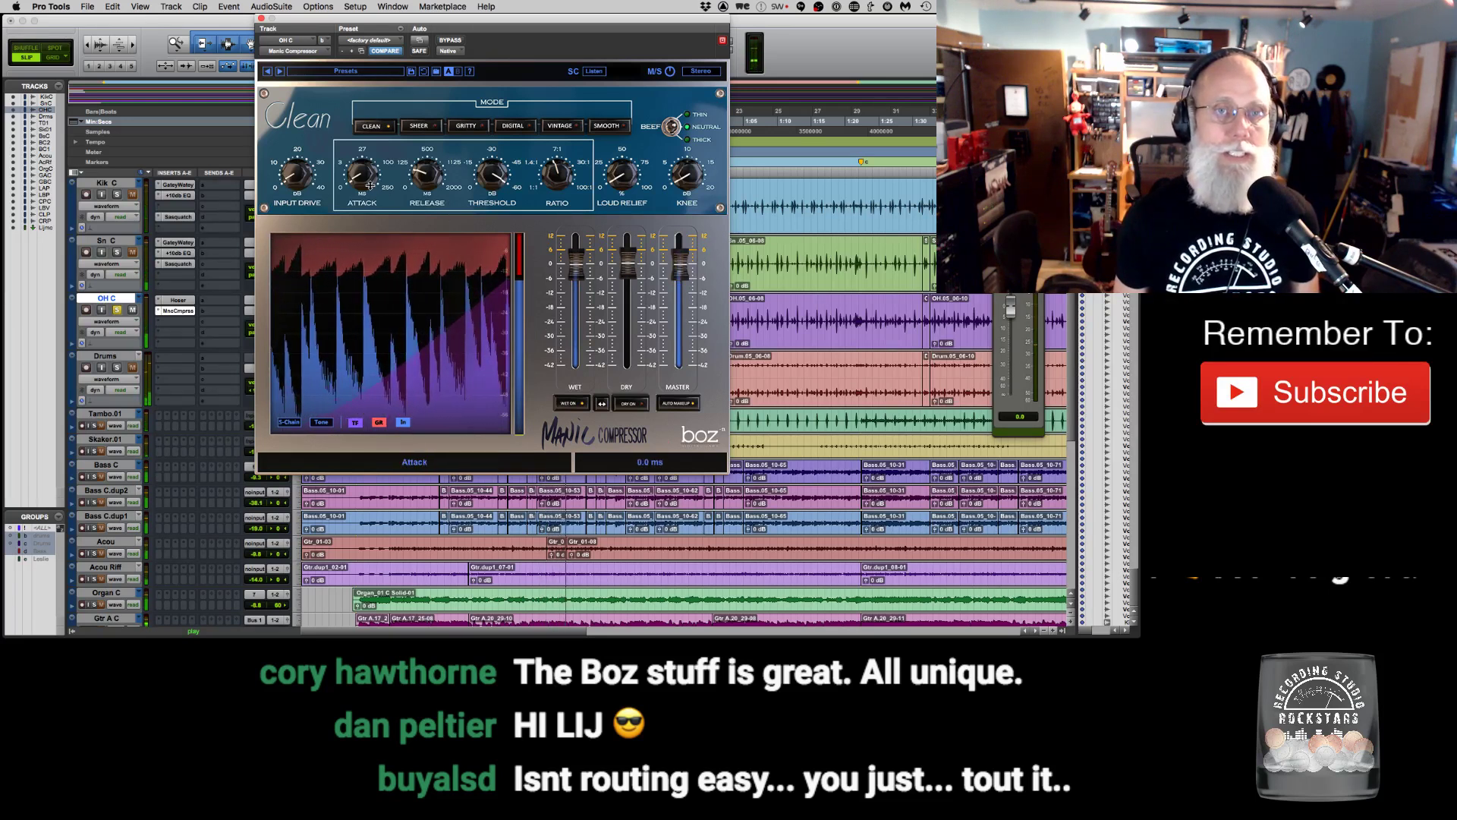
{"action": "mouse_move", "coordinate": [360, 161]}
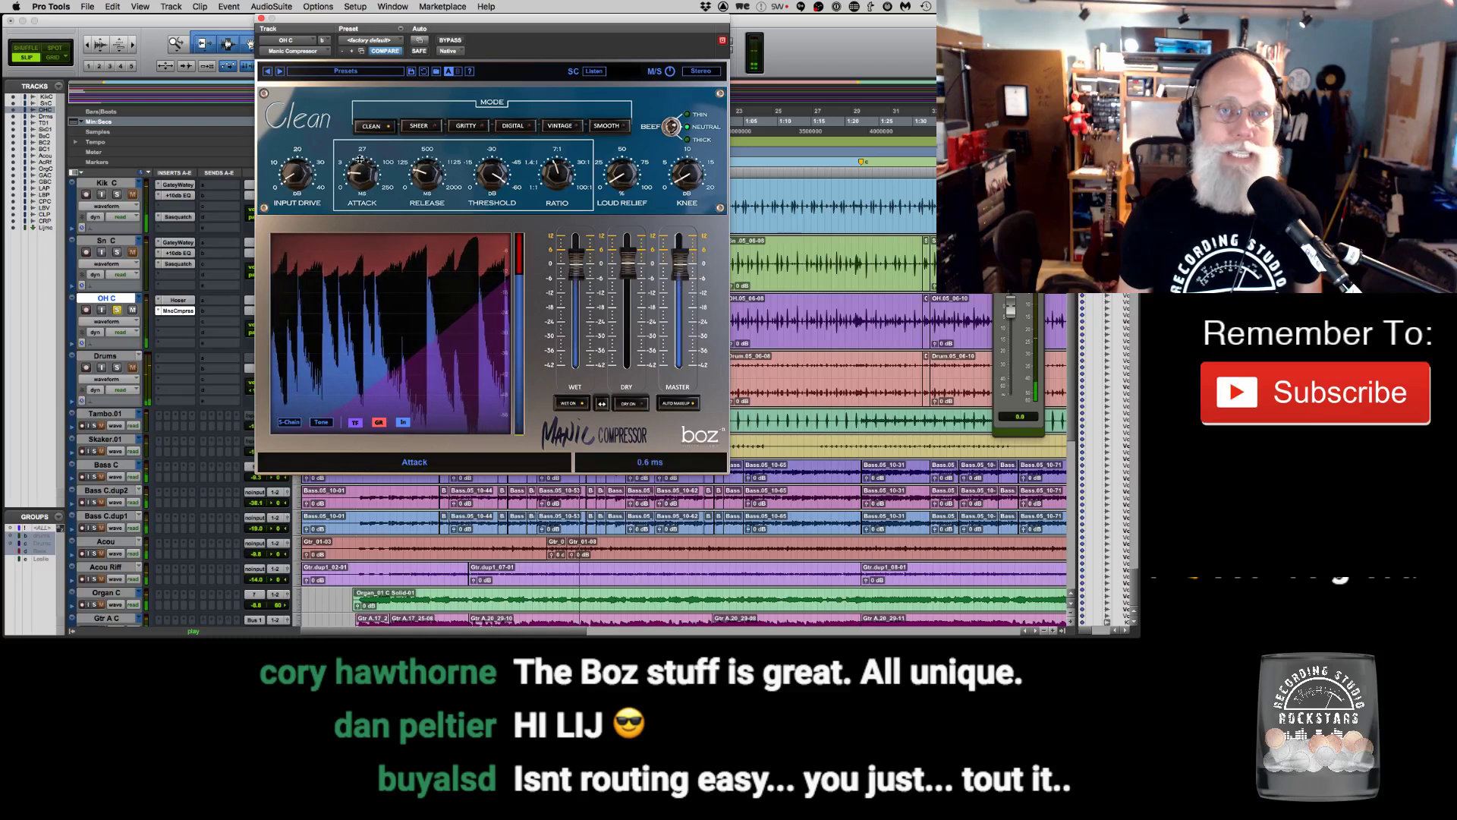
{"action": "left_click_drag", "start_coordinate": [361, 161], "coordinate": [355, 139]}
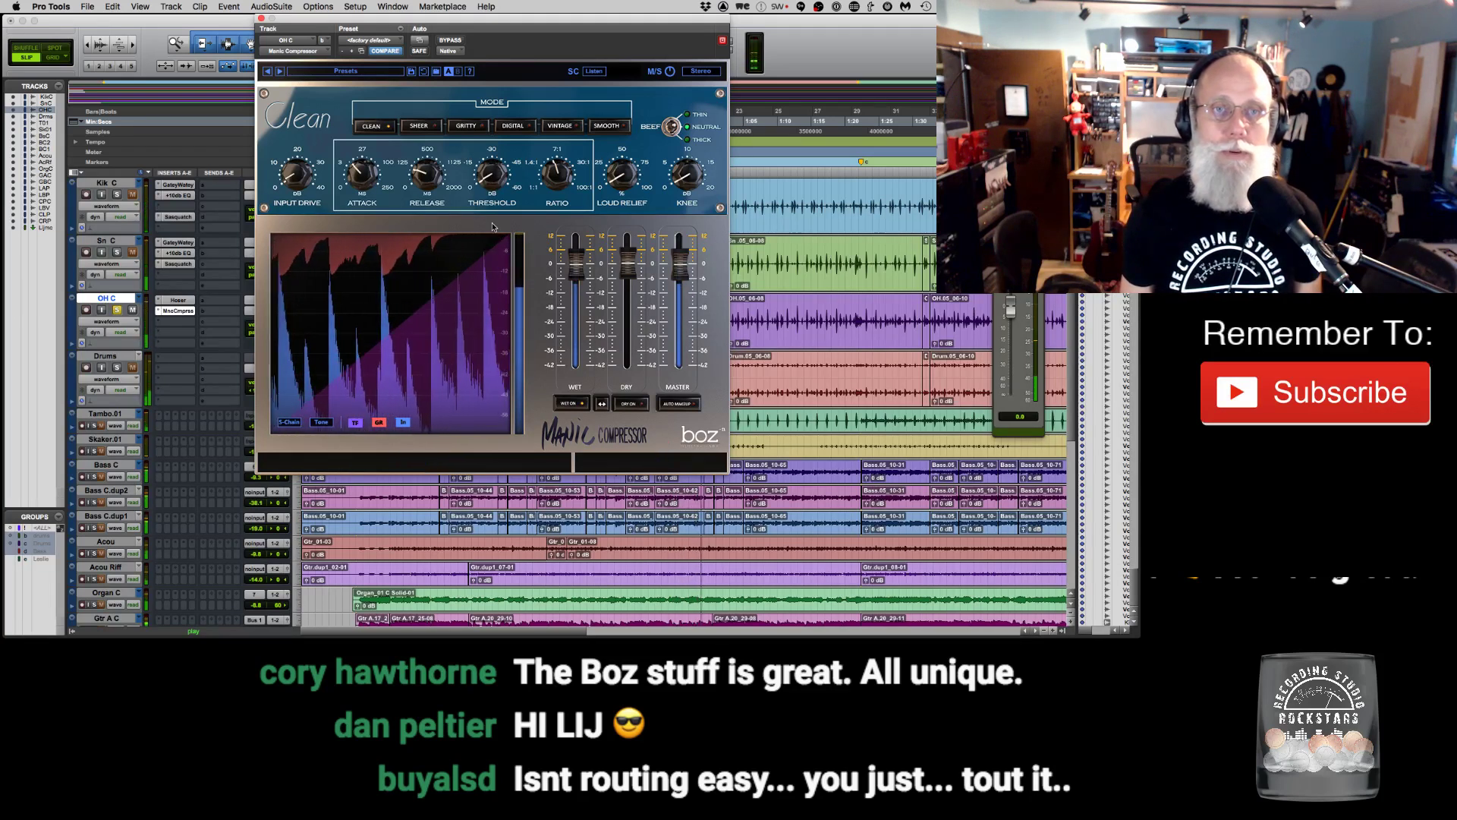
{"action": "mouse_move", "coordinate": [555, 175]}
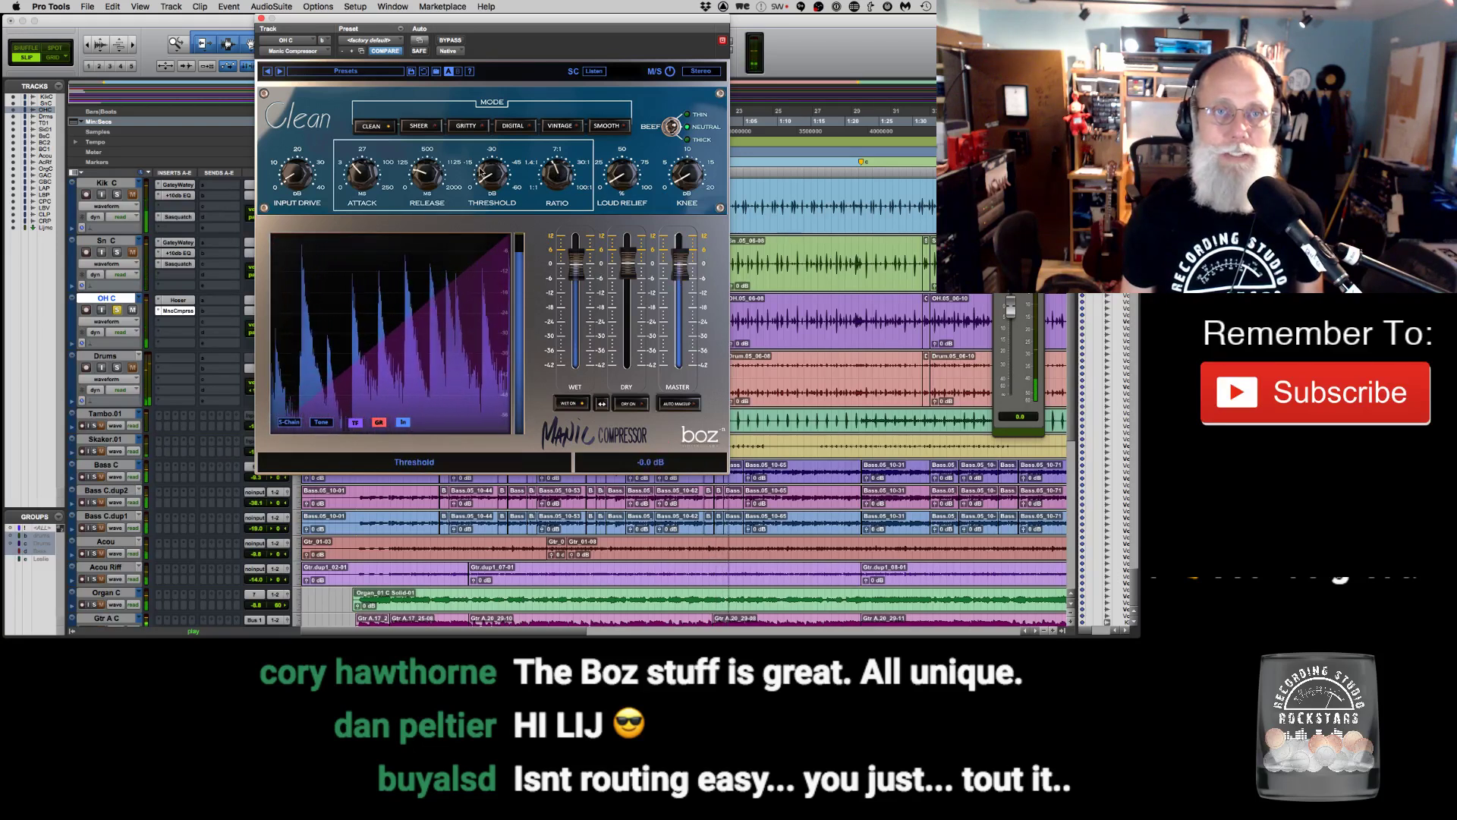
{"action": "mouse_move", "coordinate": [486, 159]}
{"action": "left_click_drag", "start_coordinate": [487, 159], "coordinate": [499, 114]}
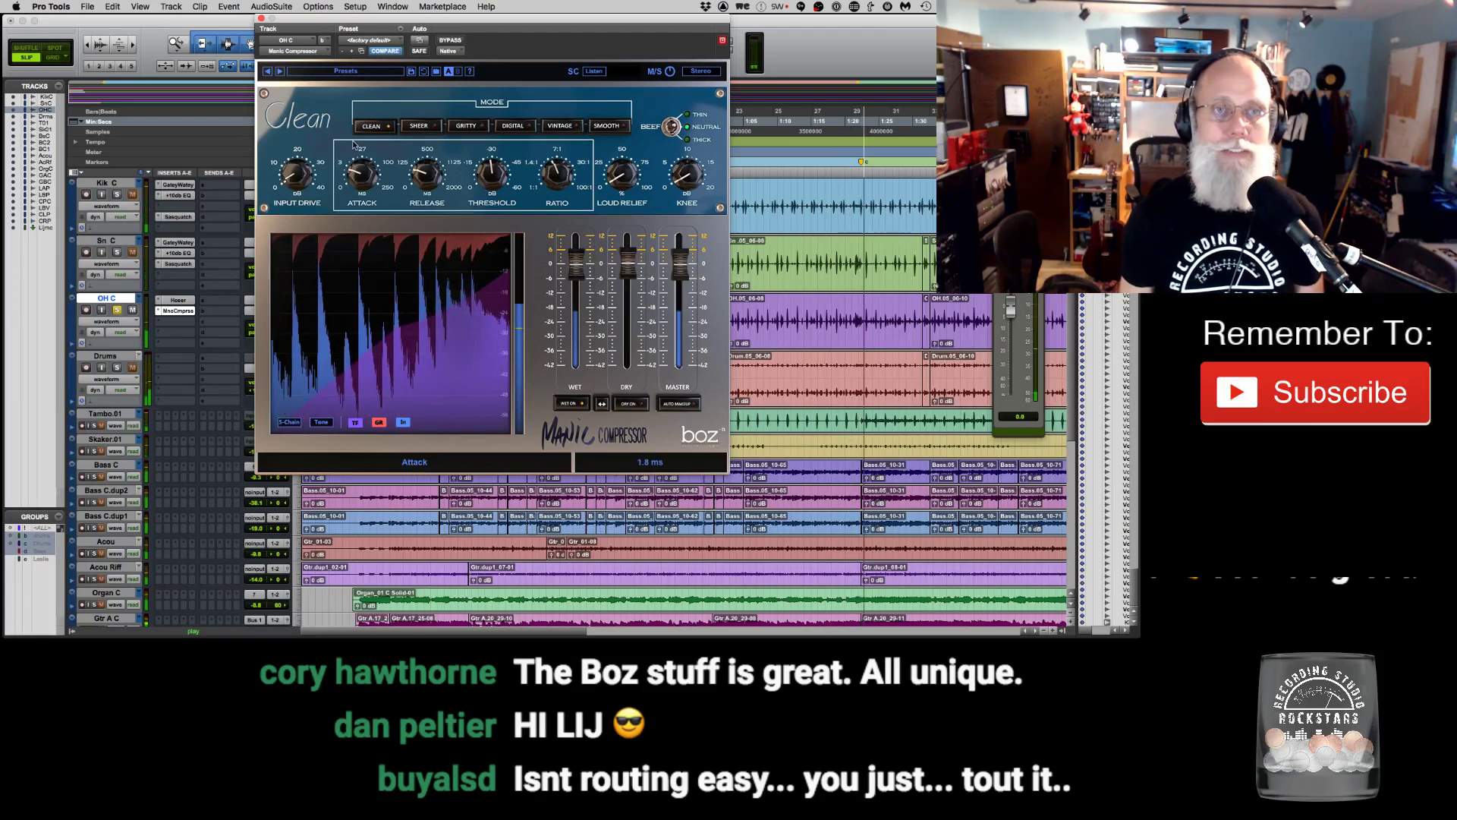
Refine the compressor's attack and release and set its threshold to about -37.3 dB.
{"action": "left_click_drag", "start_coordinate": [355, 152], "coordinate": [348, 134]}
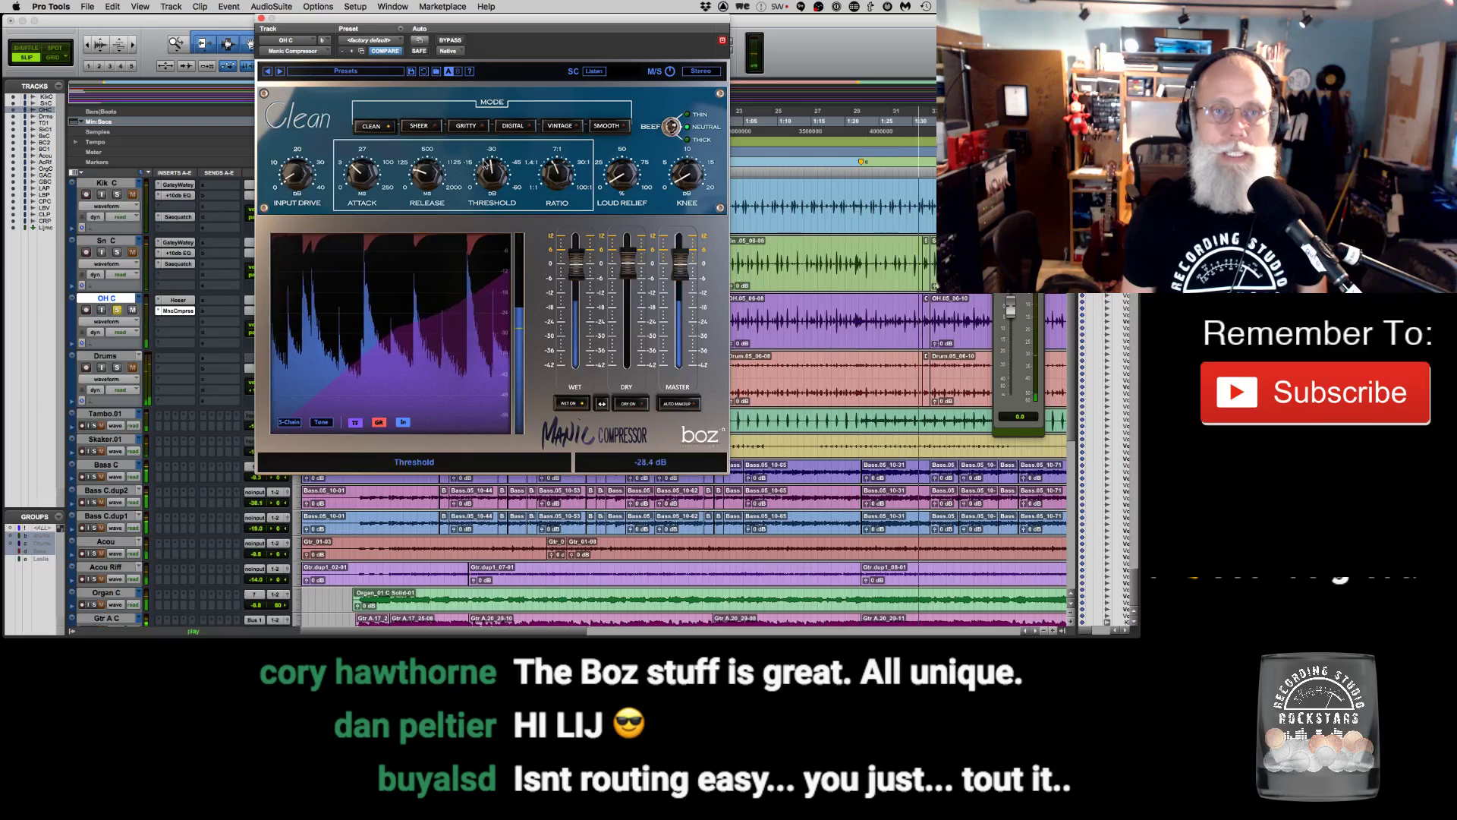
{"action": "mouse_move", "coordinate": [488, 163]}
{"action": "left_mouse_down"}
{"action": "mouse_move", "coordinate": [438, 122]}
{"action": "mouse_move", "coordinate": [455, 67]}
{"action": "left_mouse_up"}
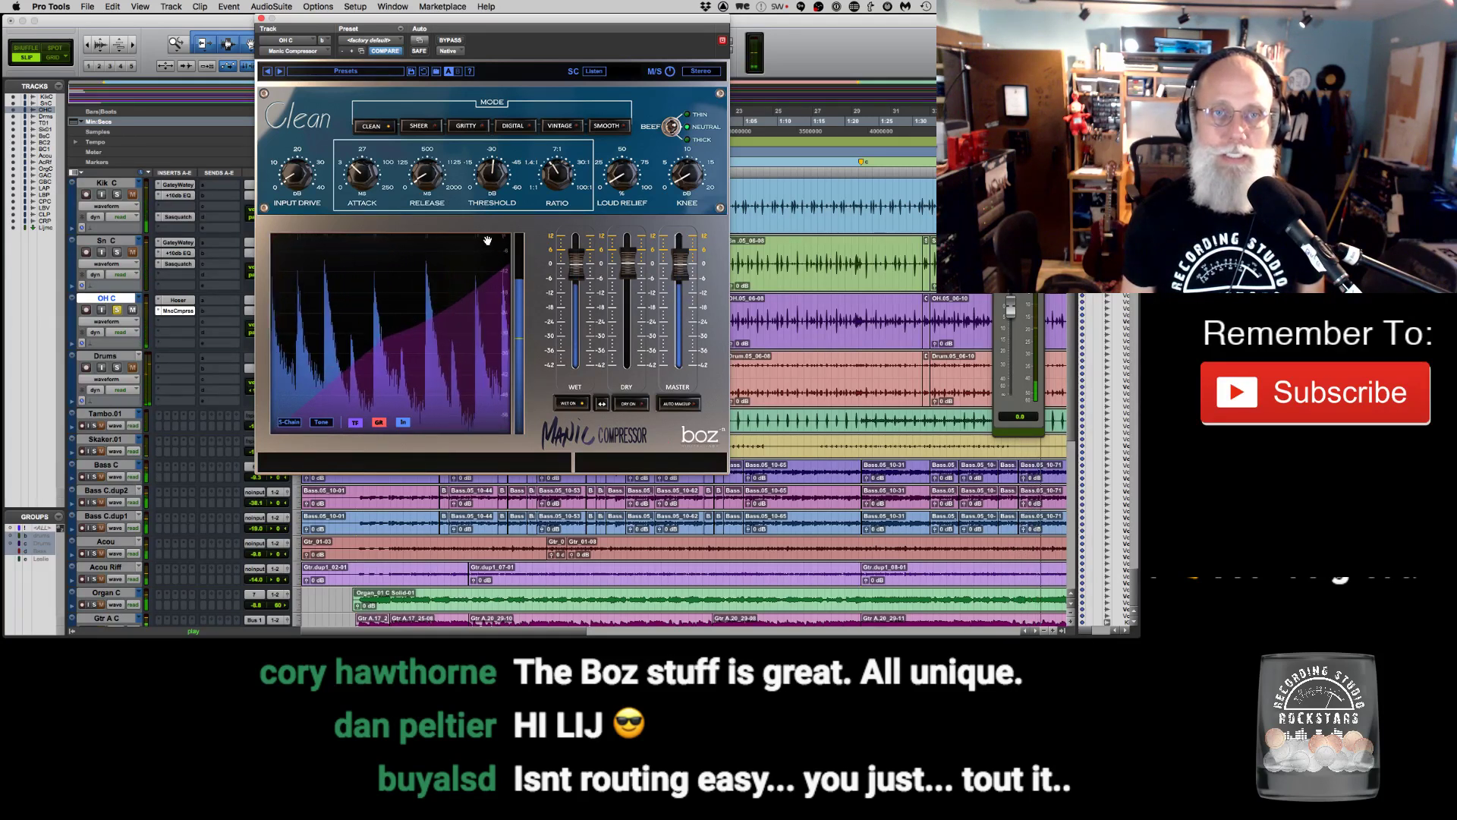
{"action": "mouse_move", "coordinate": [424, 175]}
{"action": "left_mouse_down"}
{"action": "mouse_move", "coordinate": [424, 153]}
{"action": "mouse_move", "coordinate": [415, 163]}
{"action": "left_mouse_up"}
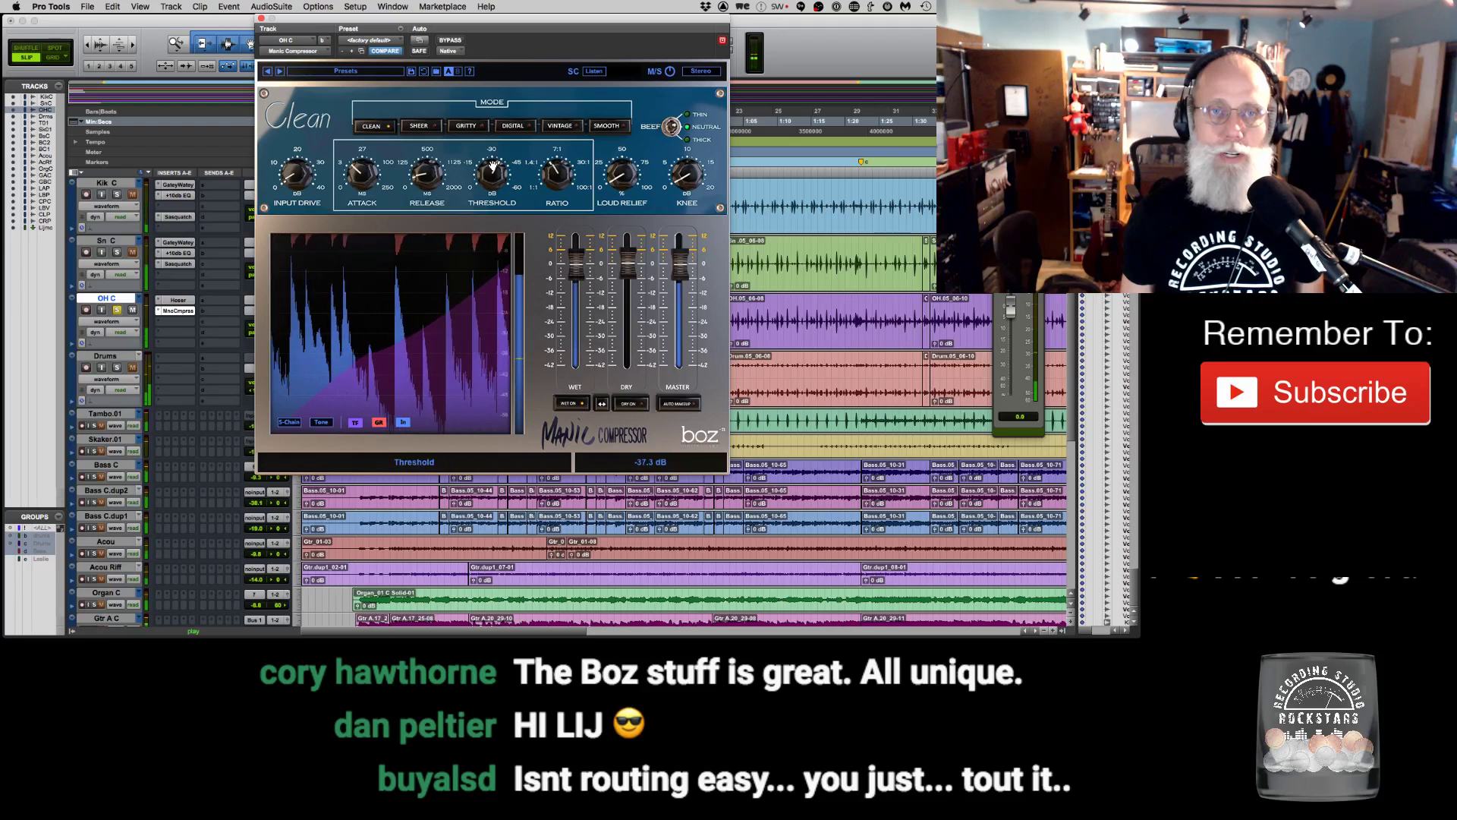
Enable the compressor's dry output and lower the wet fader for a parallel blend.
{"action": "left_click", "coordinate": [646, 404]}
{"action": "left_click_drag", "start_coordinate": [584, 263], "coordinate": [575, 447]}
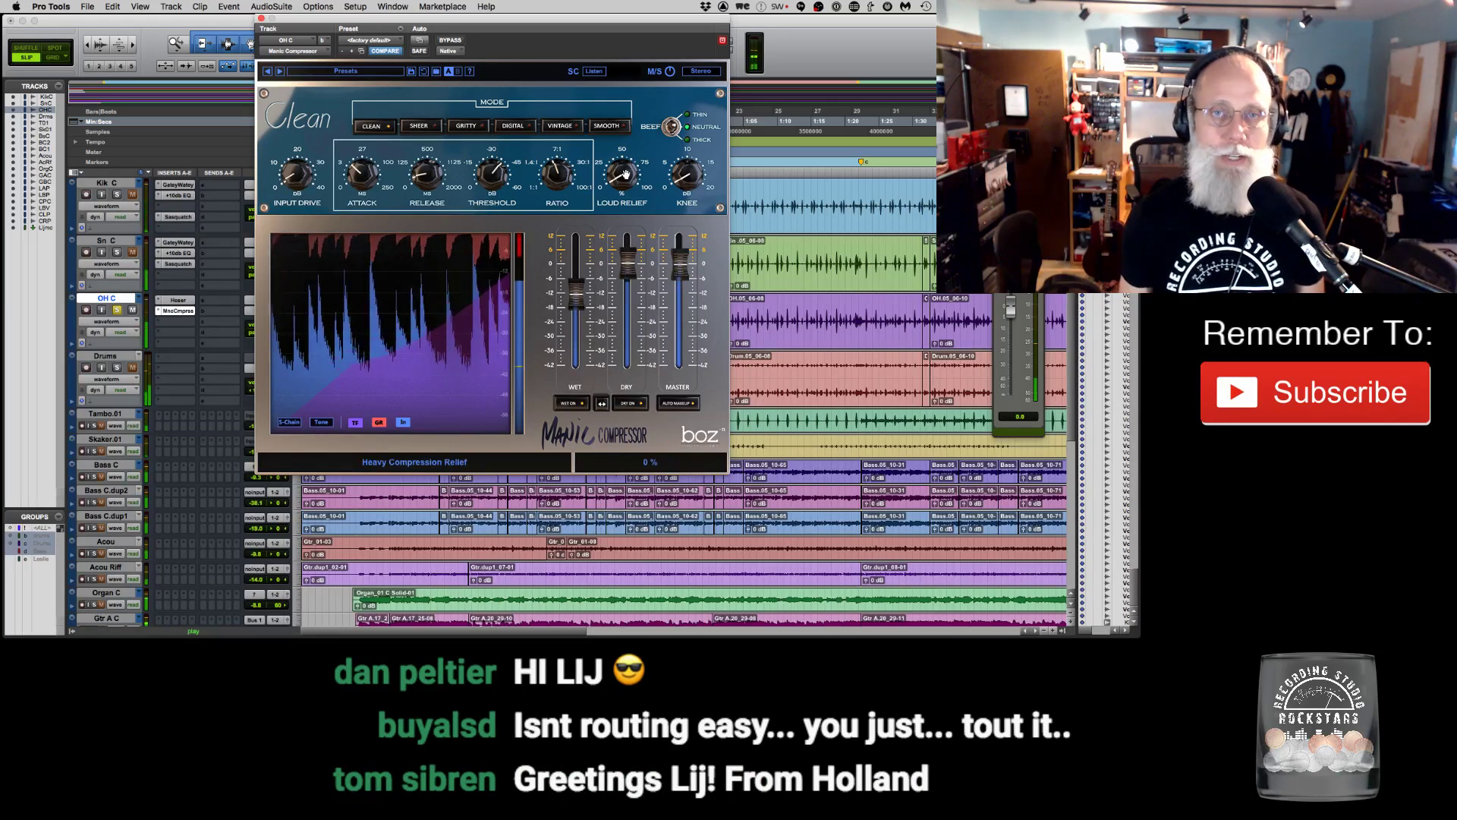
Adjust Loud Relief, lengthen the attack time and fine-tune the ratio of the parallel compression.
{"action": "left_click_drag", "start_coordinate": [624, 173], "coordinate": [628, 148]}
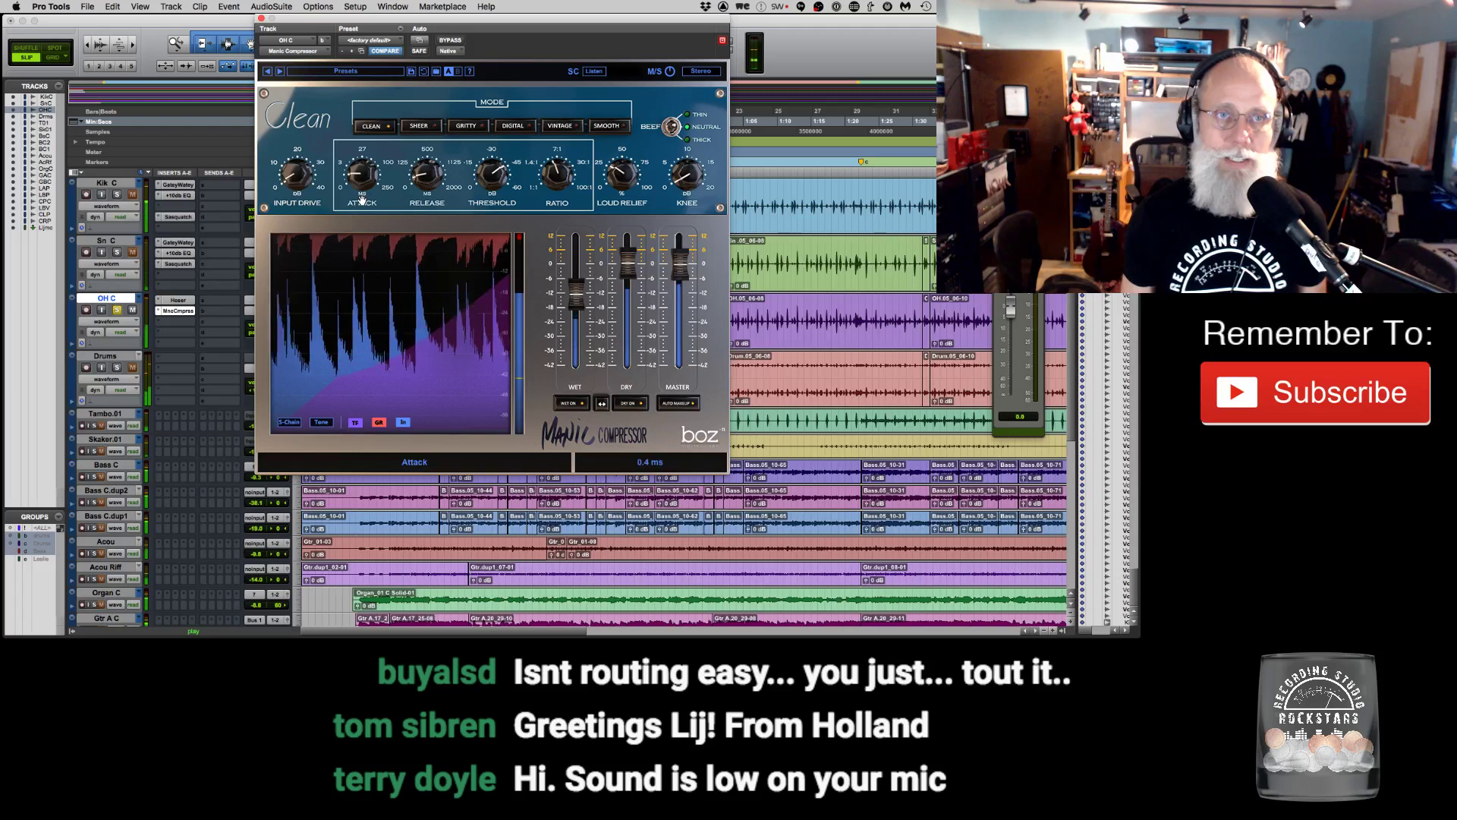
{"action": "left_click_drag", "start_coordinate": [360, 196], "coordinate": [365, 164]}
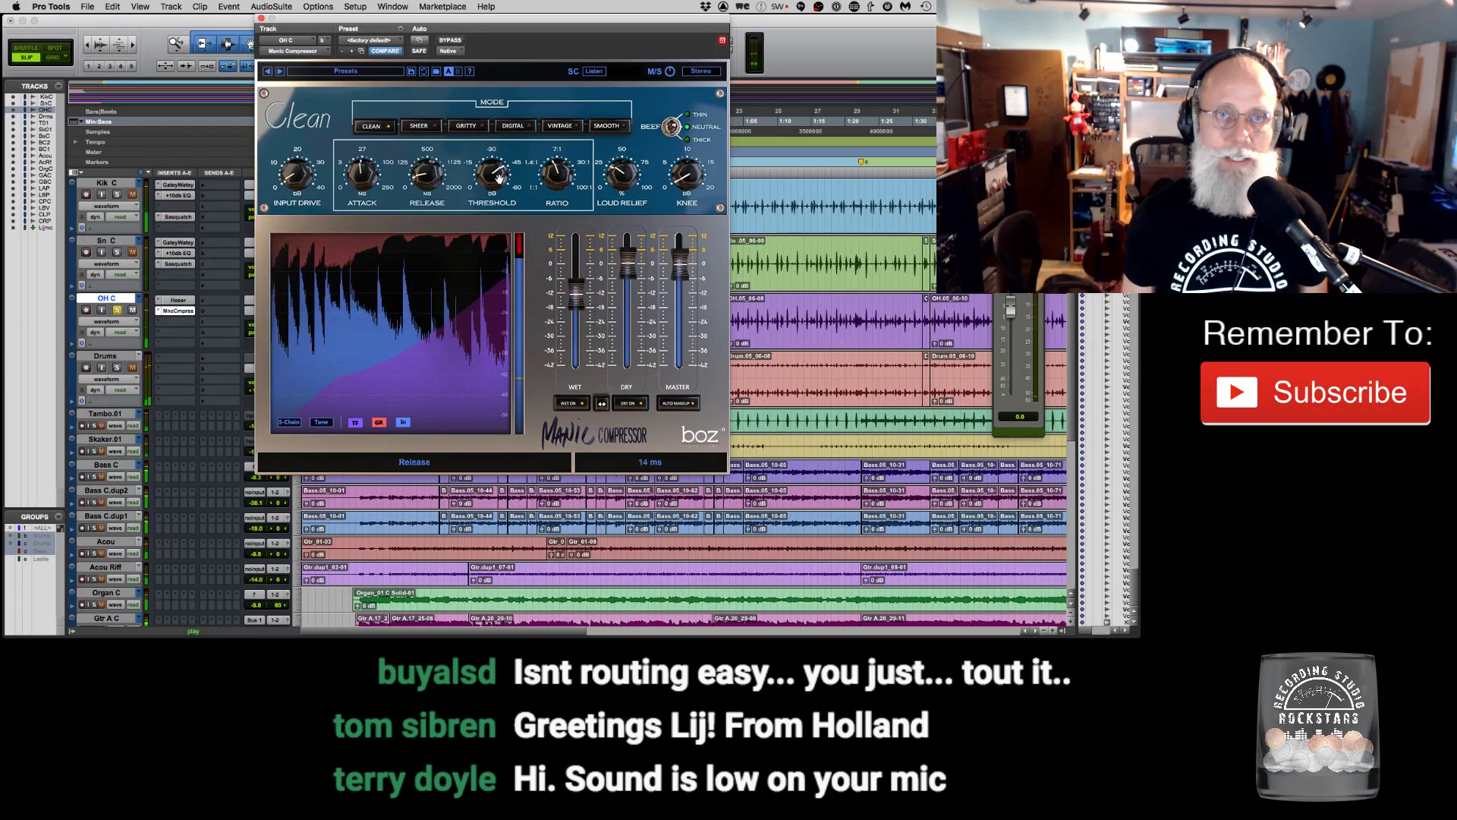
{"action": "mouse_move", "coordinate": [556, 176]}
{"action": "left_mouse_down"}
{"action": "mouse_move", "coordinate": [558, 154]}
{"action": "mouse_move", "coordinate": [556, 174]}
{"action": "left_mouse_up"}
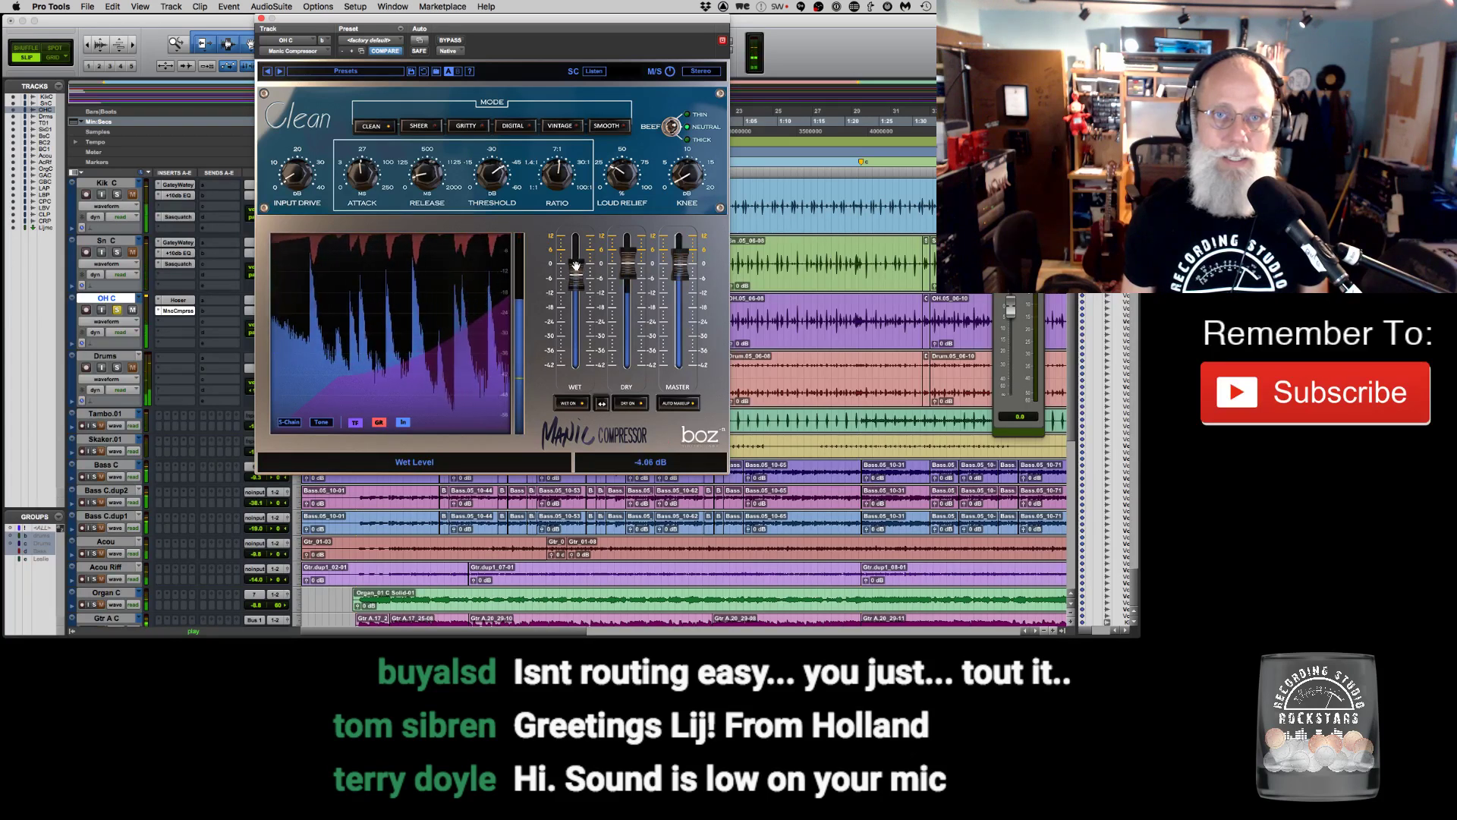
Toggle the Manic Compressor's dry and wet outputs to compare the parallel blend on OH C.
{"action": "left_click", "coordinate": [629, 405]}
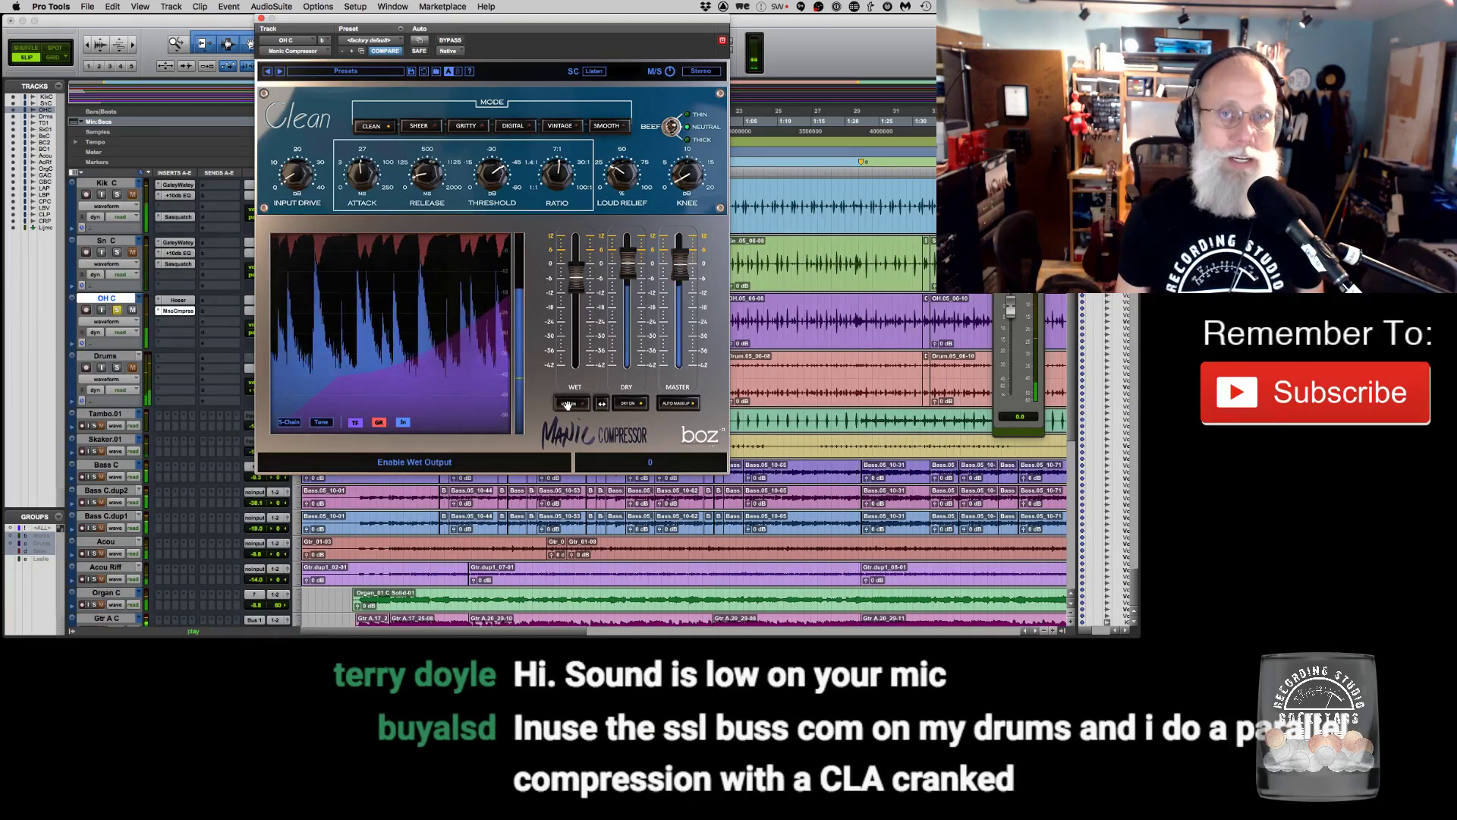
{"action": "left_click", "coordinate": [567, 405]}
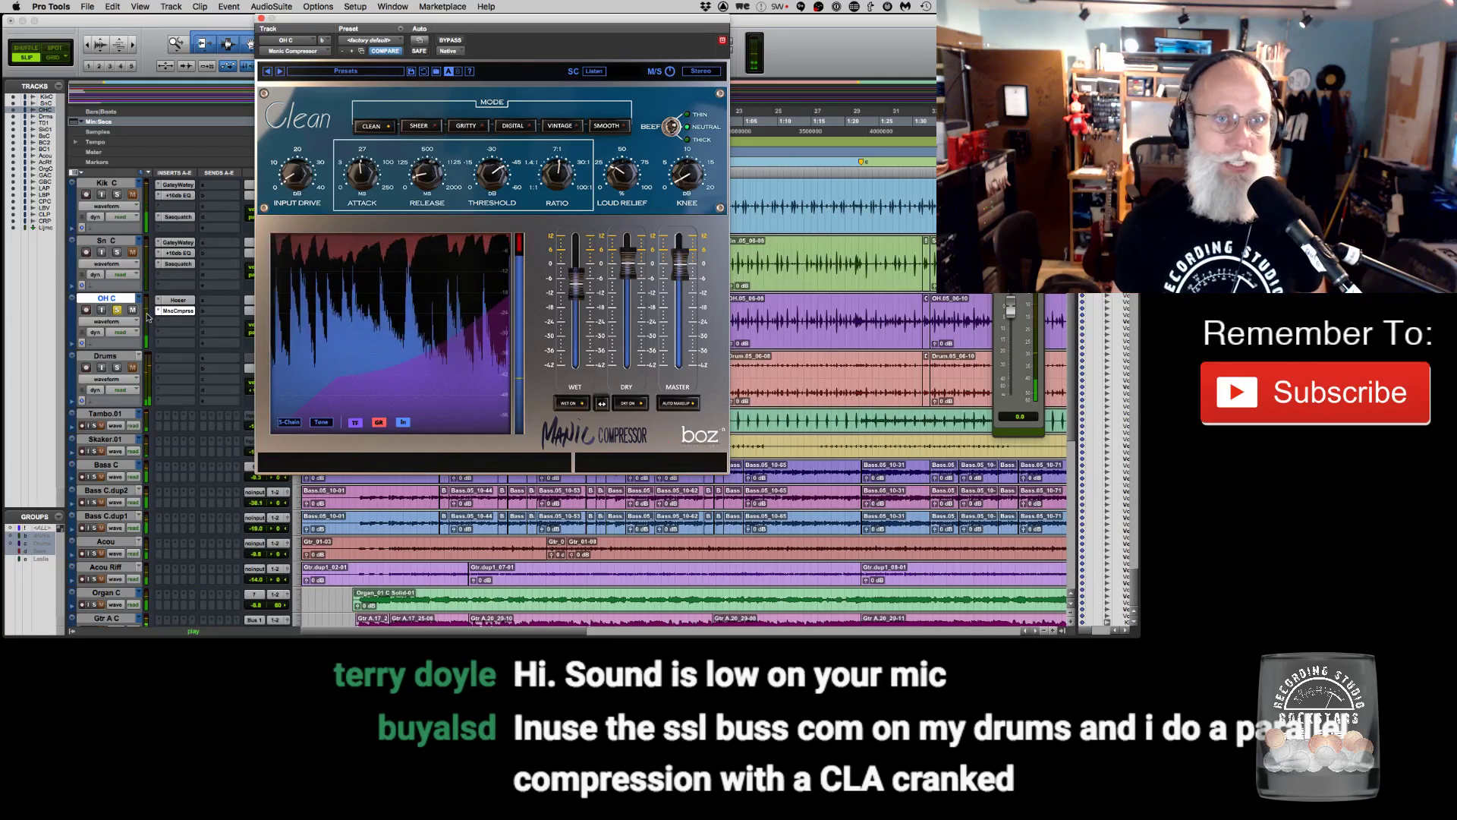
Lower the low-frequency band gain of the Hoser EQ on OH C to about 0 dB.
{"action": "left_click", "coordinate": [183, 301]}
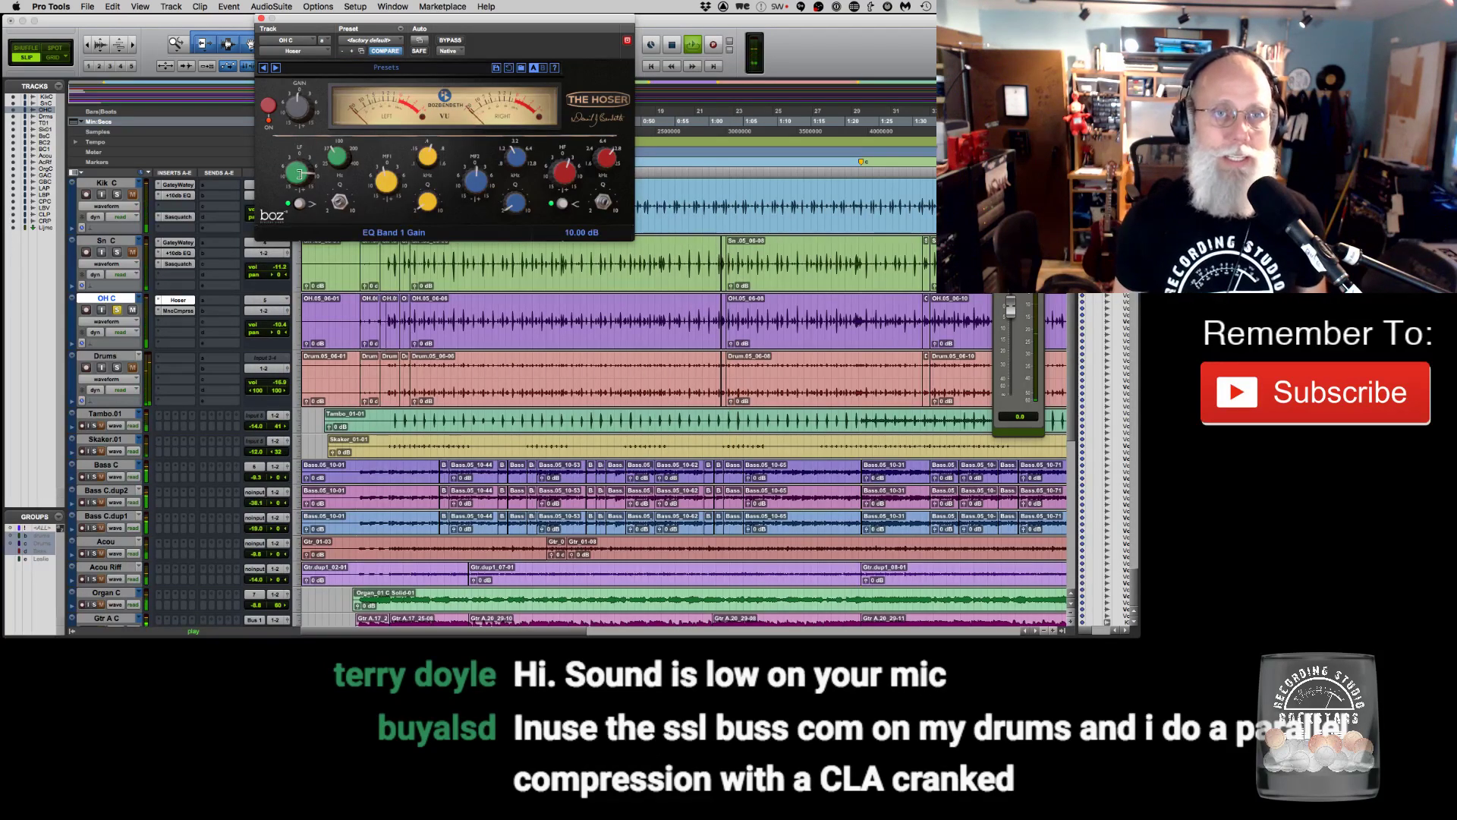
{"action": "left_click_drag", "start_coordinate": [297, 170], "coordinate": [286, 200]}
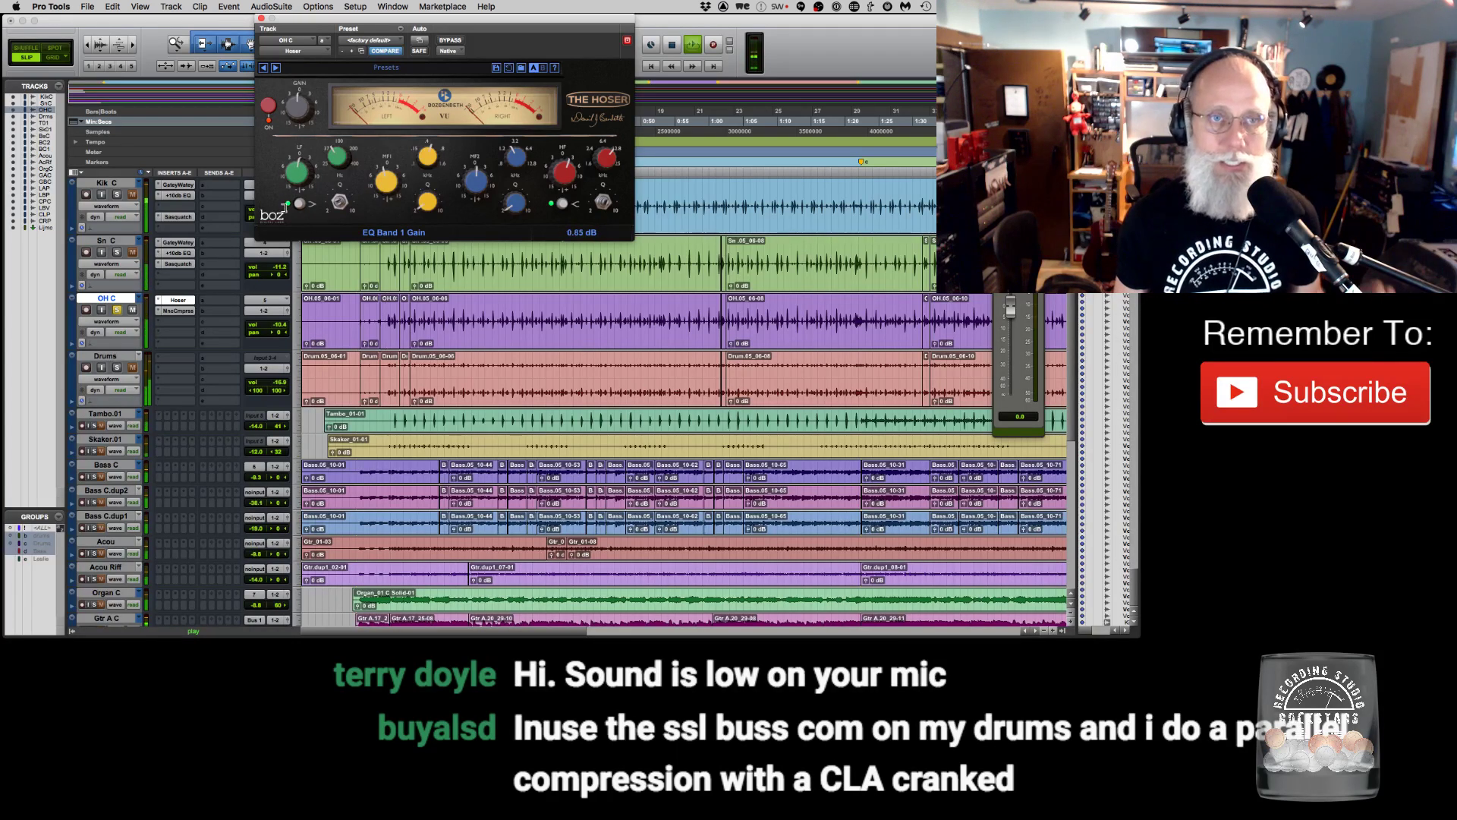
{"action": "left_click_drag", "start_coordinate": [283, 207], "coordinate": [285, 199]}
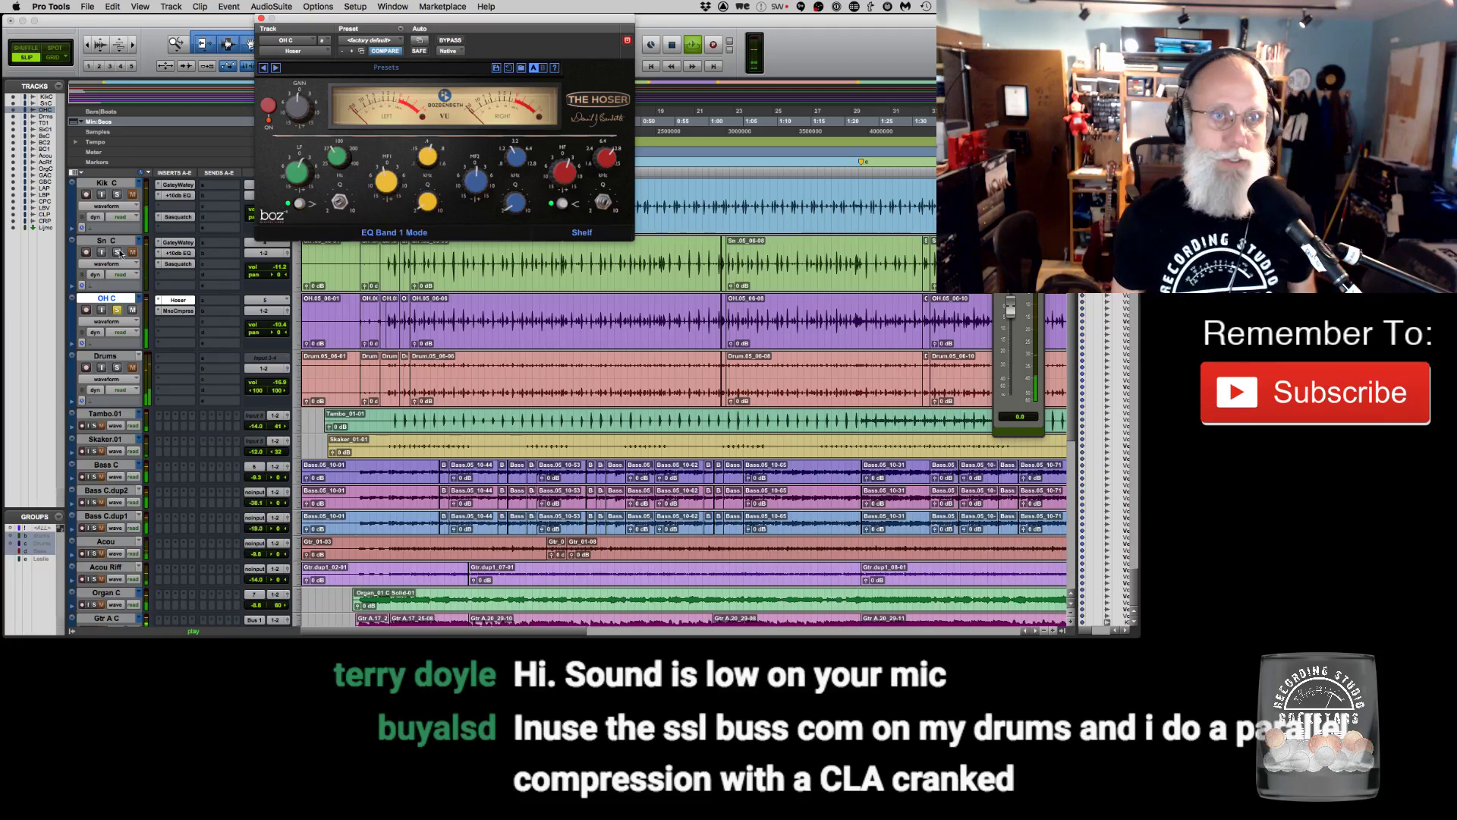
Solo the Kik C track, shift its inserts down one slot and add the native Trim (mono) plug-in to its first slot.
{"action": "left_click", "coordinate": [117, 195]}
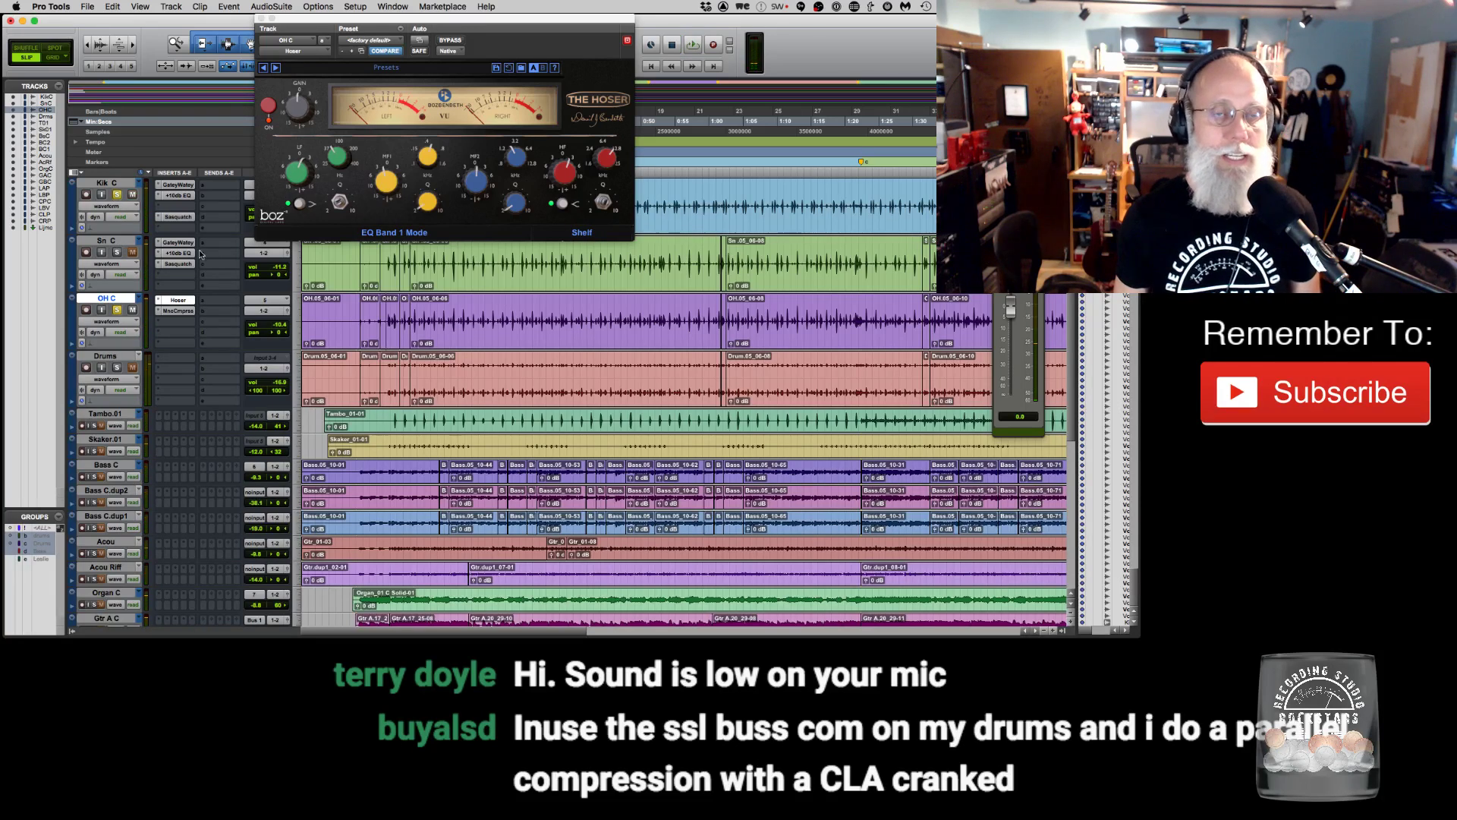
{"action": "left_click_drag", "start_coordinate": [173, 205], "coordinate": [176, 196]}
{"action": "left_click", "coordinate": [180, 196]}
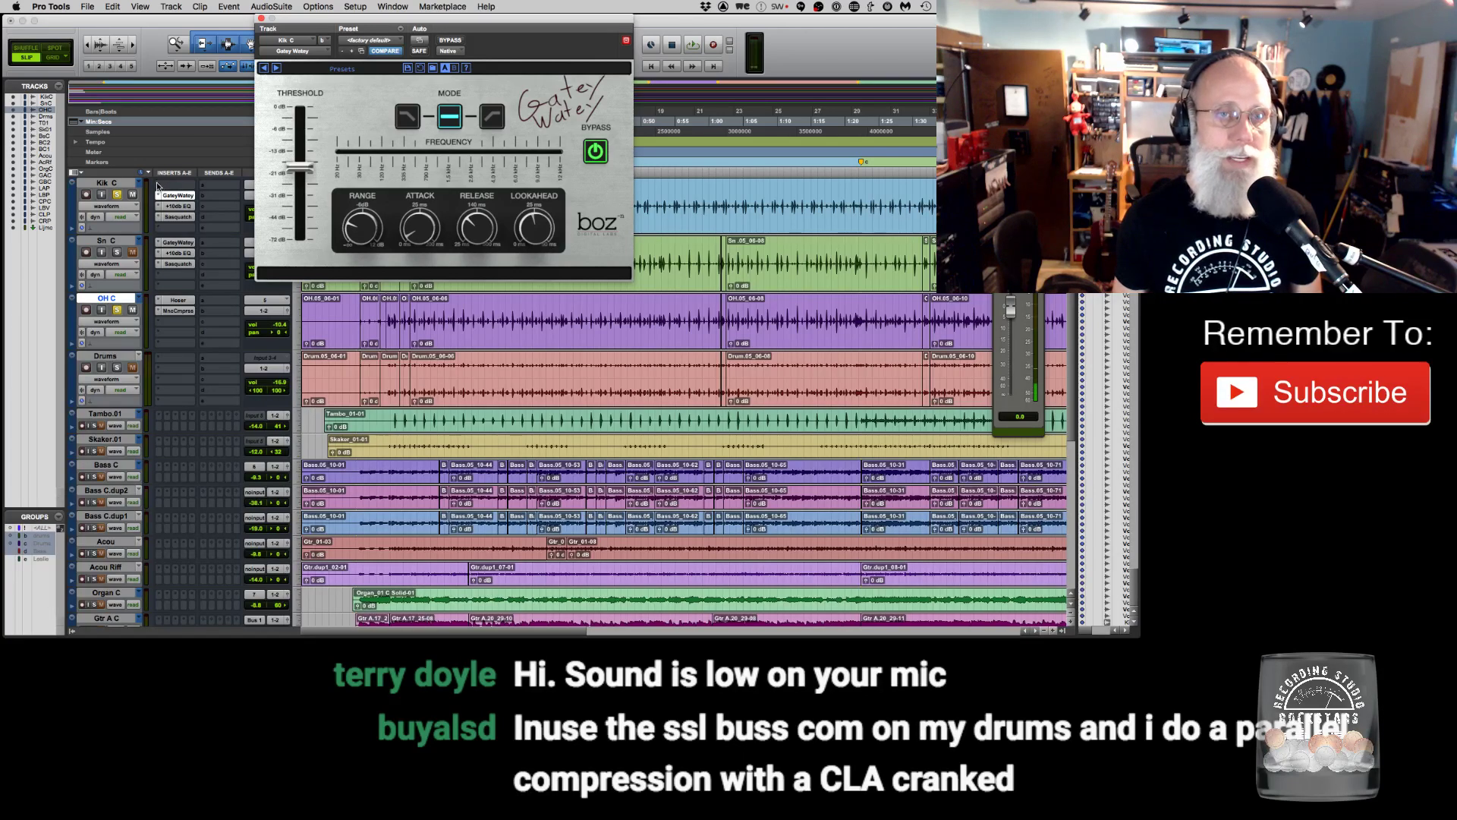
{"action": "left_click", "coordinate": [158, 186]}
{"action": "mouse_move", "coordinate": [198, 187]}
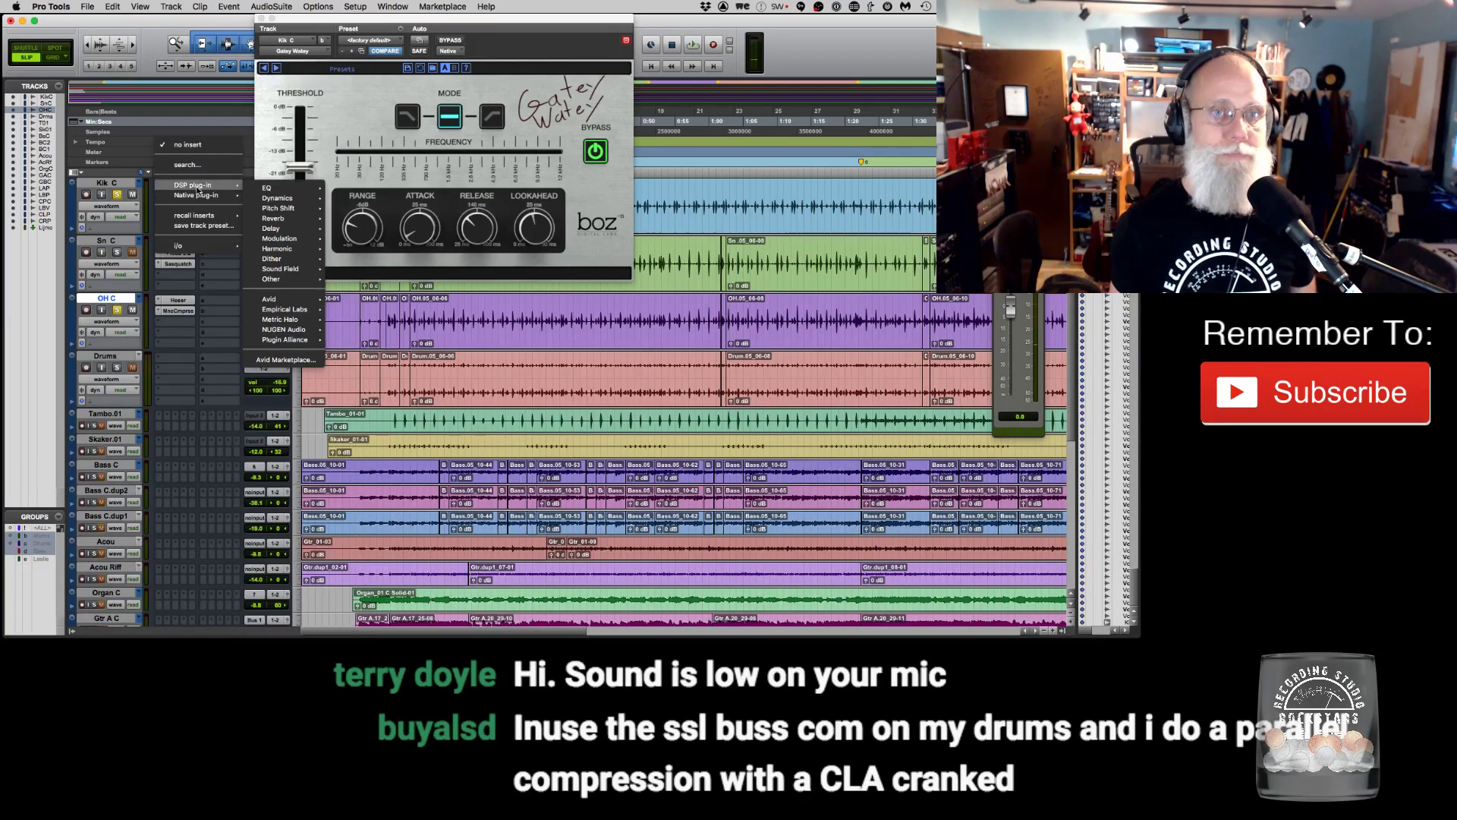
{"action": "mouse_move", "coordinate": [304, 174]}
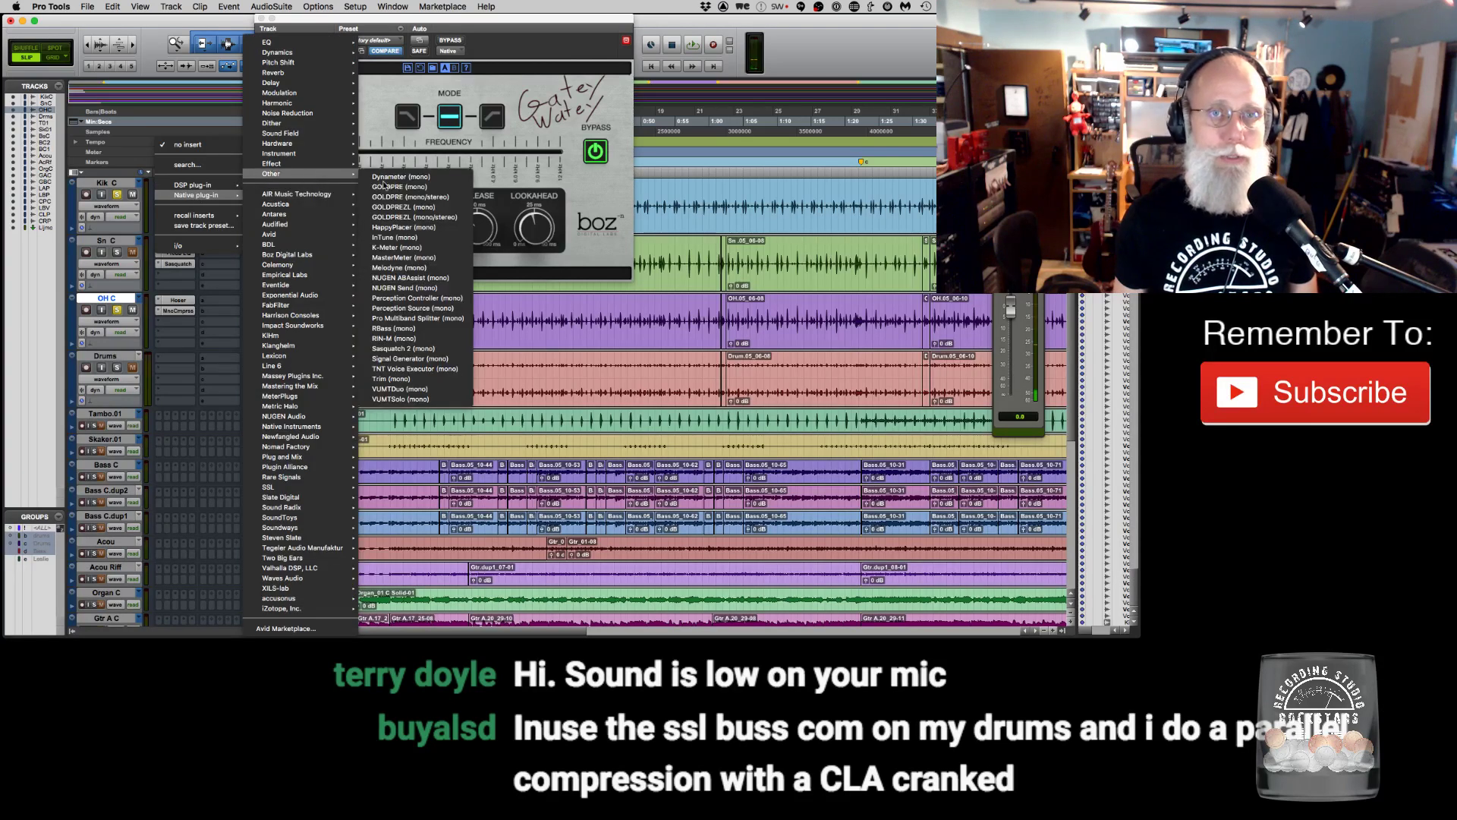
{"action": "left_click", "coordinate": [405, 378]}
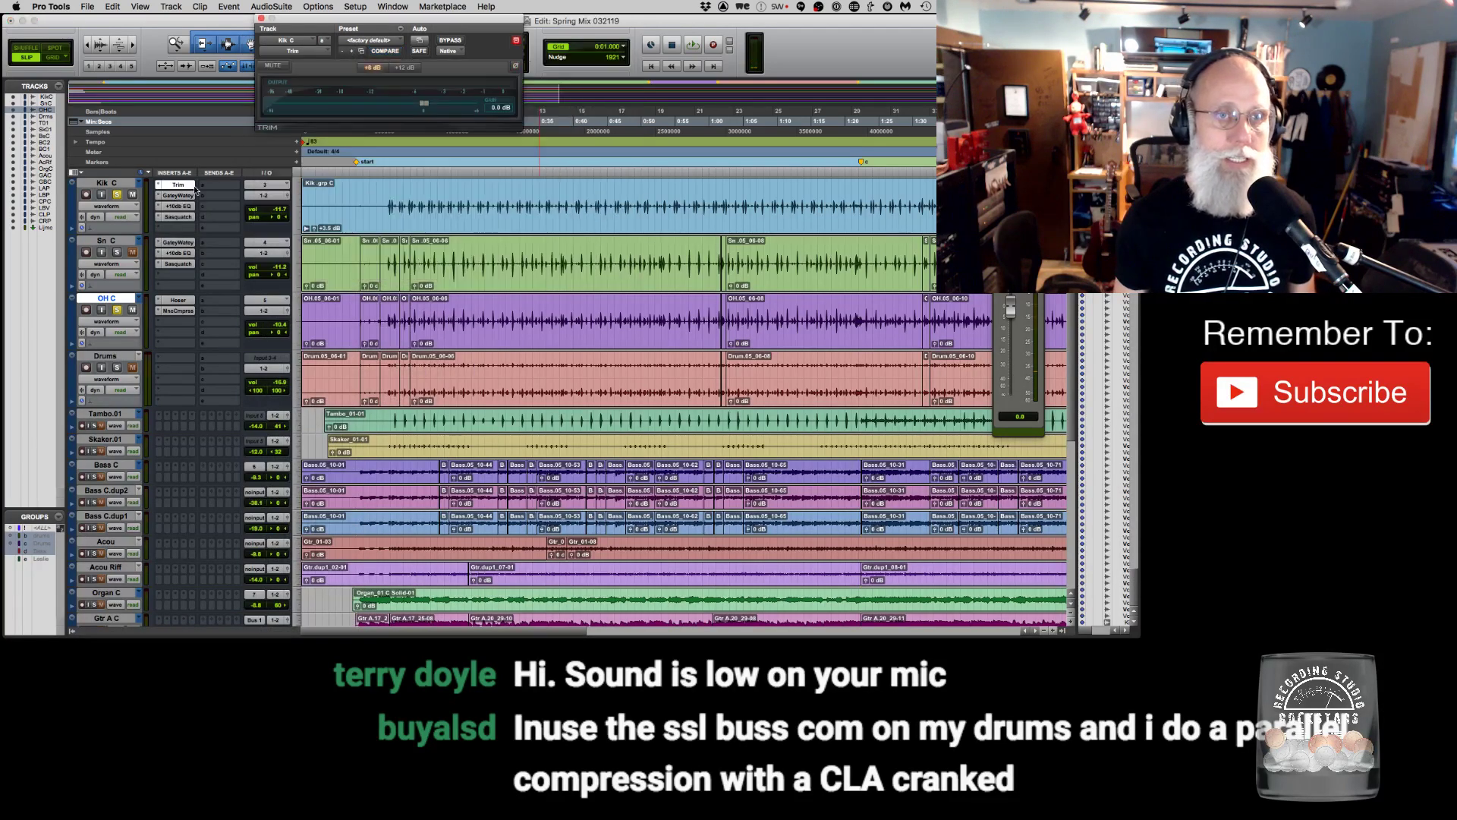
Shift the inserts on Sn C and OH C down one slot and copy the Trim plug-in into each freed first slot.
{"action": "left_click", "coordinate": [180, 265]}
{"action": "left_click_drag", "start_coordinate": [180, 266], "coordinate": [177, 253]}
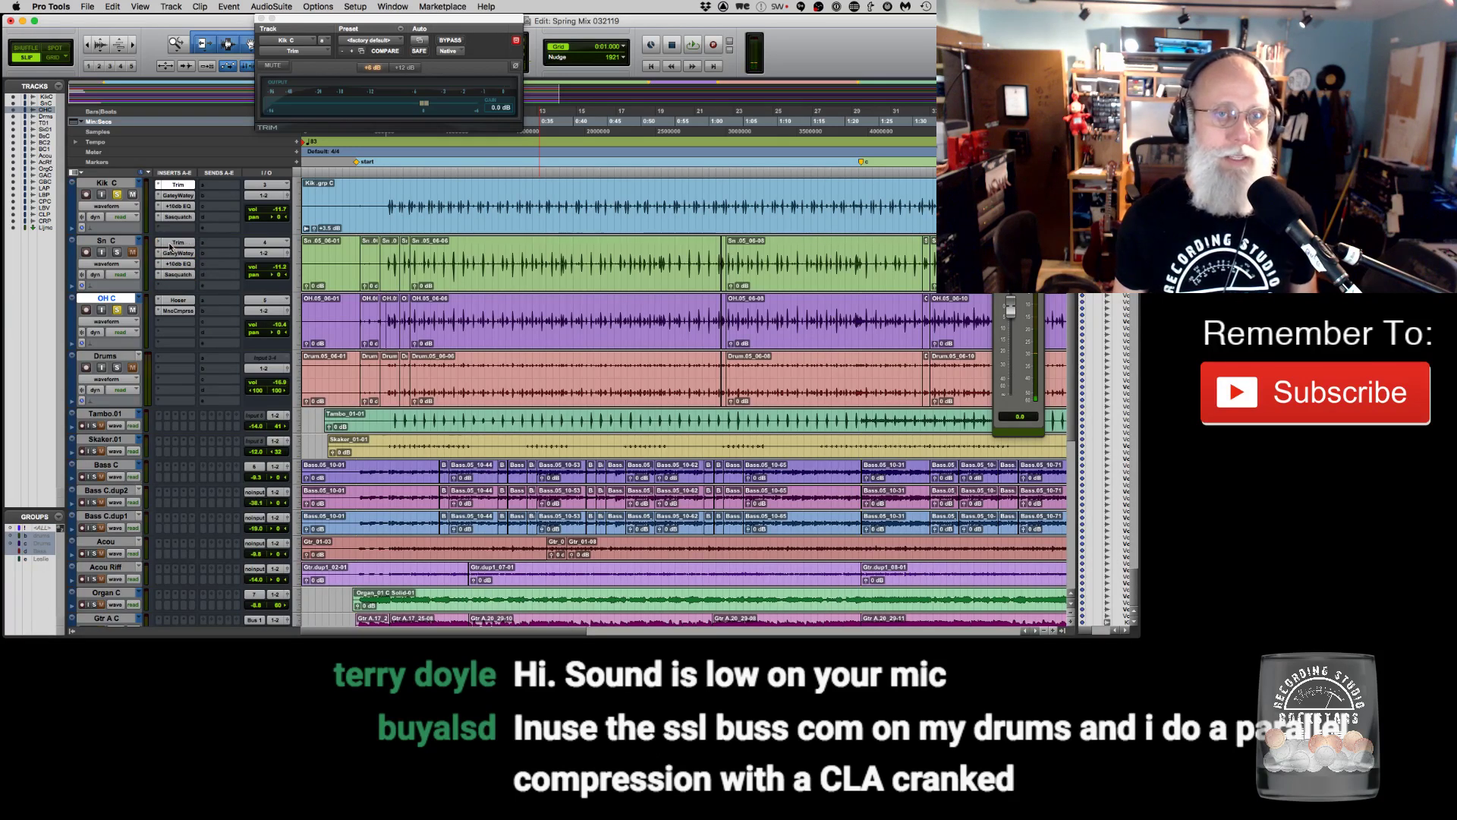
{"action": "left_click_drag", "start_coordinate": [175, 311], "coordinate": [179, 311]}
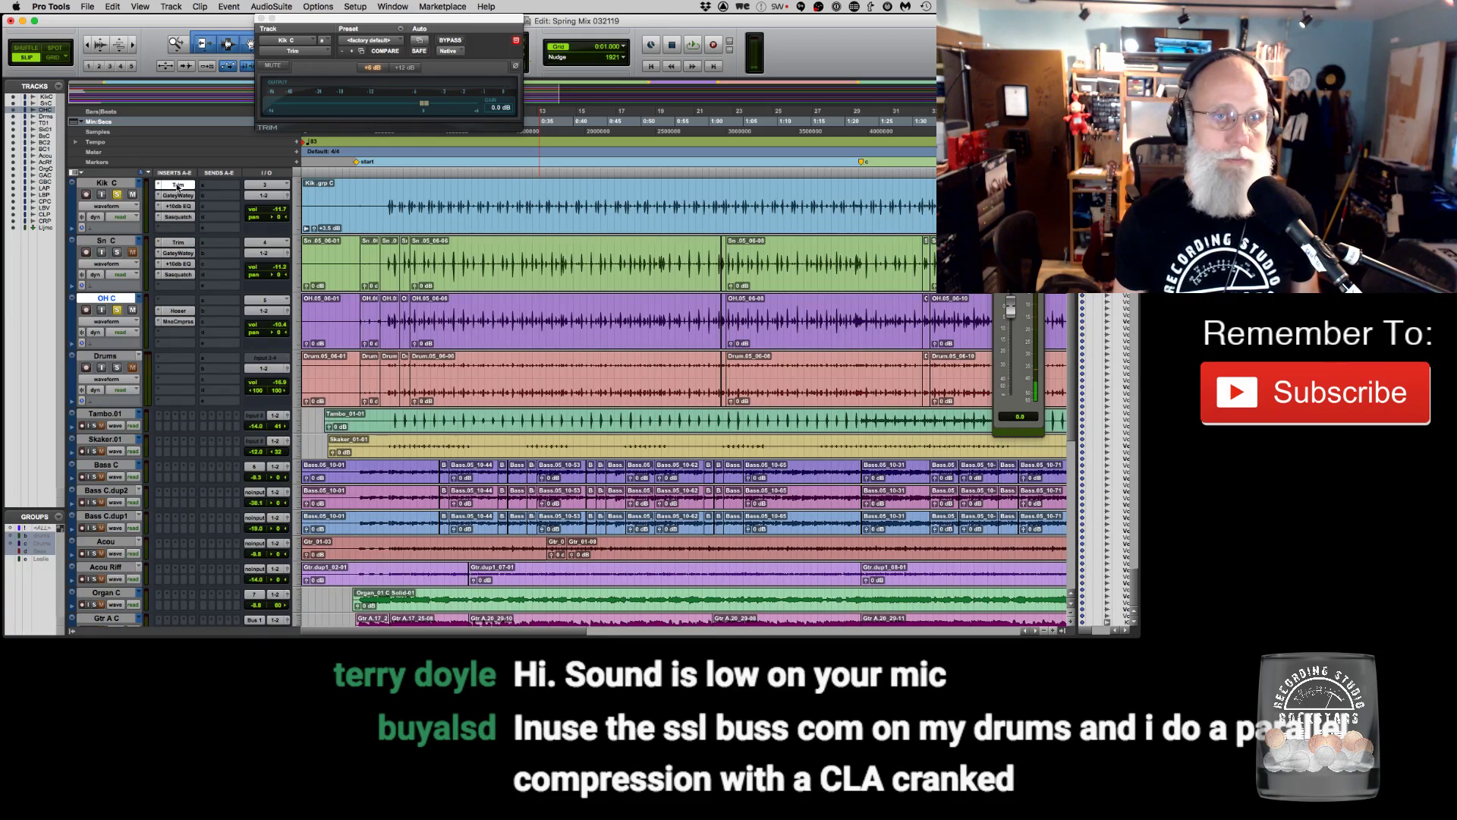
{"action": "left_click_drag", "start_coordinate": [177, 185], "coordinate": [171, 297]}
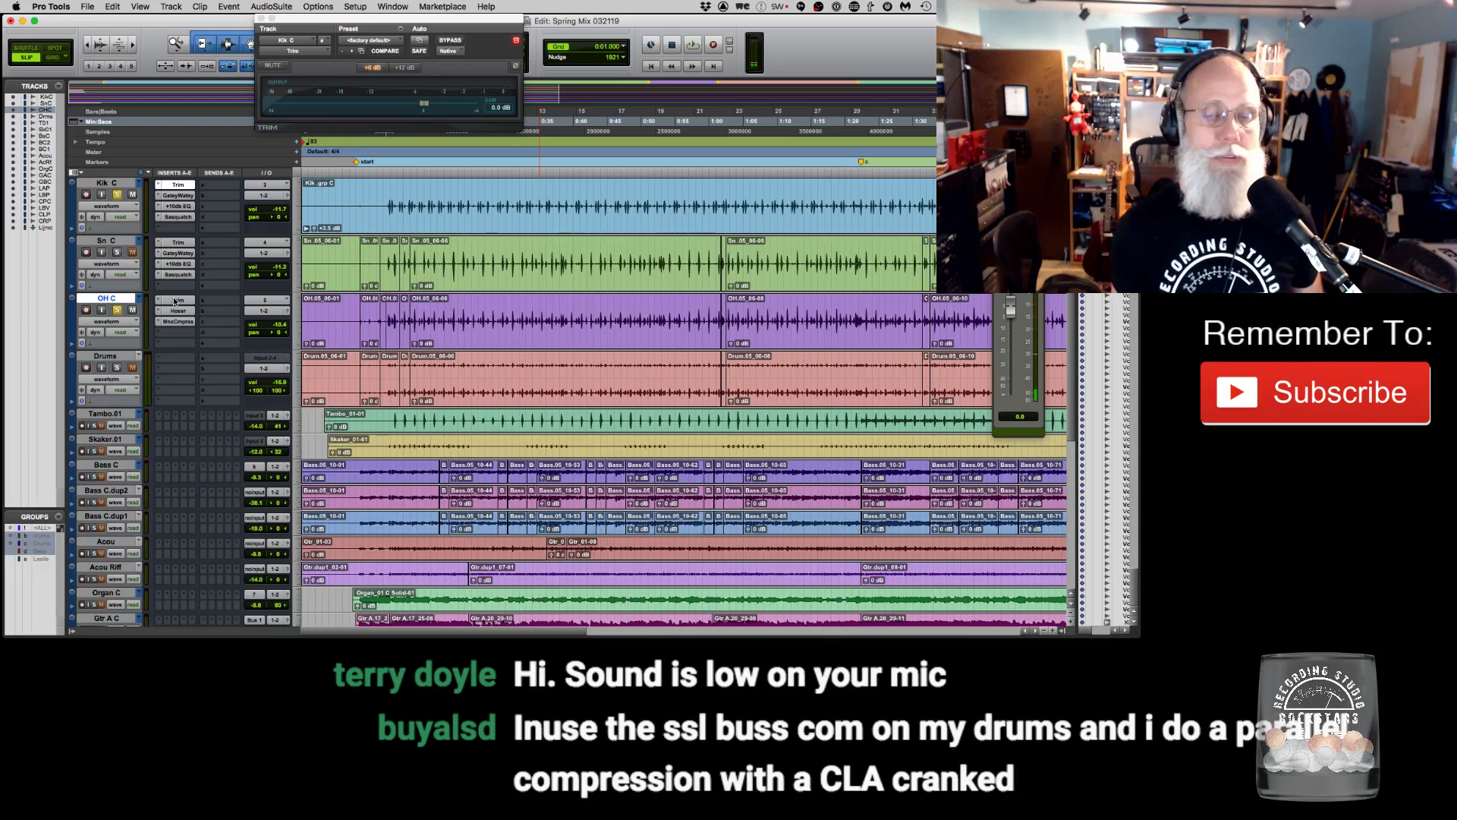
{"action": "left_click", "coordinate": [174, 300]}
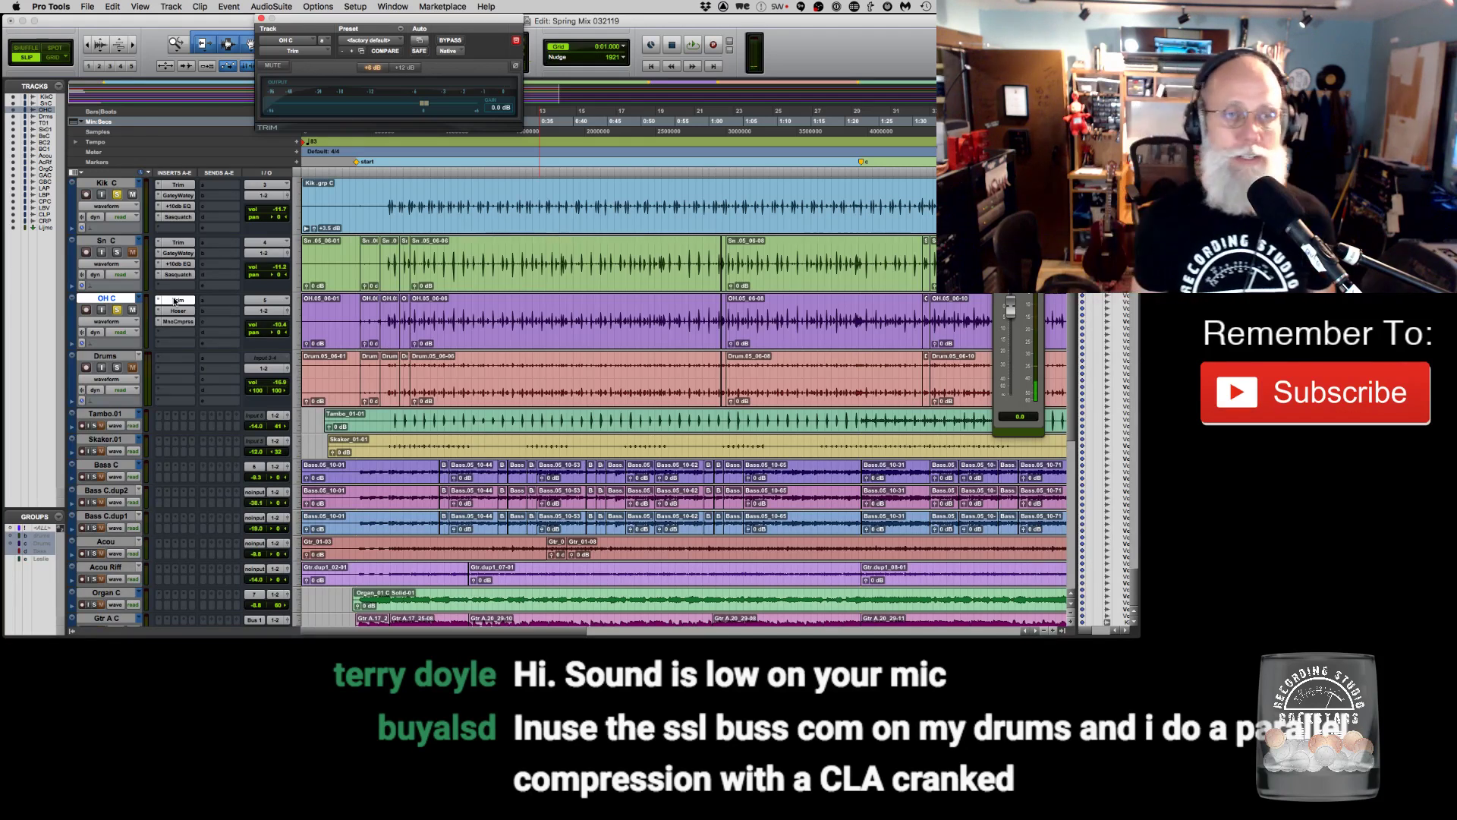
Adjust the input level of the BF-76 limiter on the host's microphone track and close the plug-in.
{"action": "left_click", "coordinate": [405, 196]}
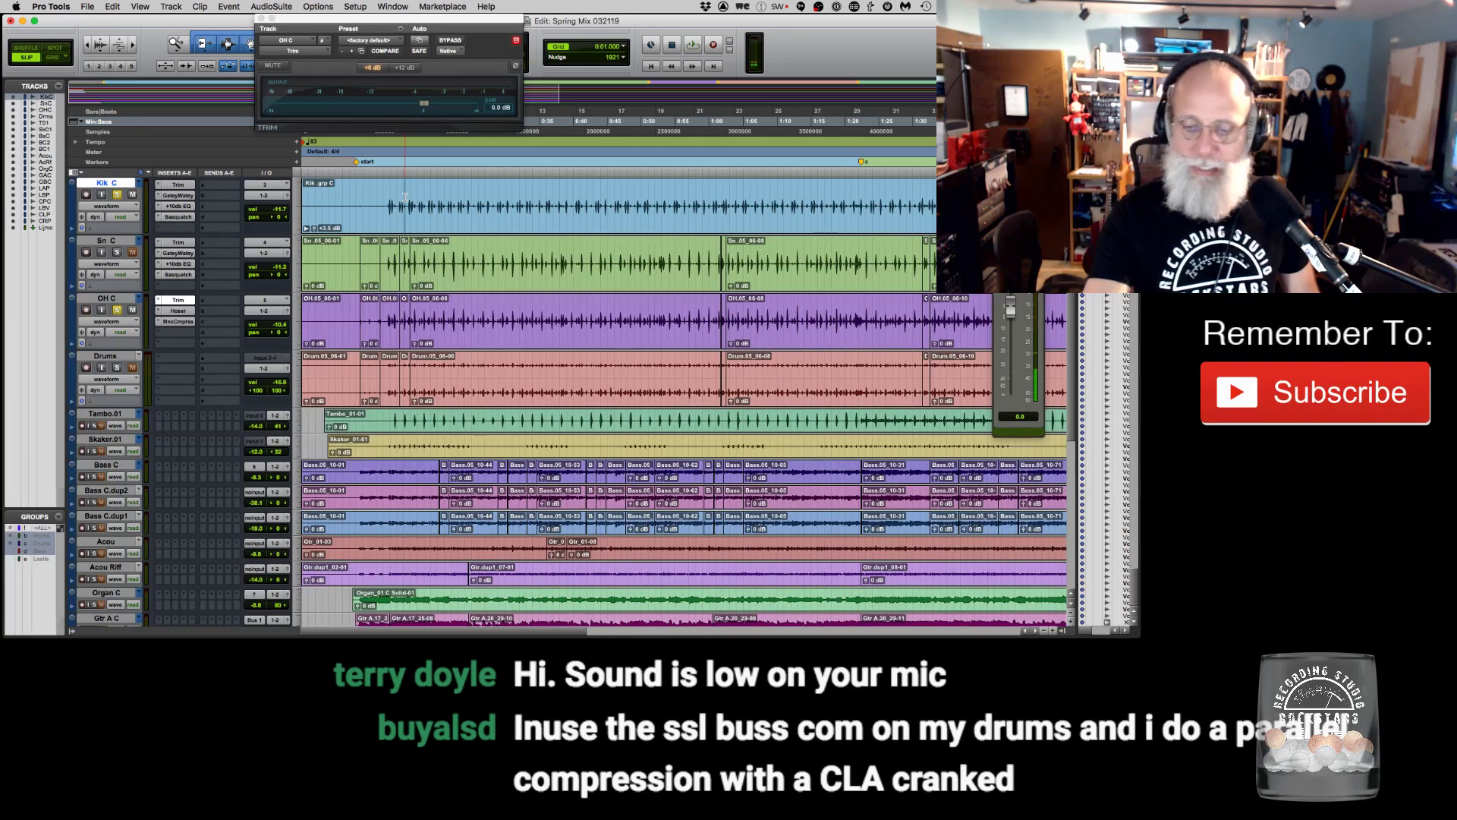
{"action": "scroll", "coordinate": [128, 478], "scroll_direction": "down", "scroll_amount": 5}
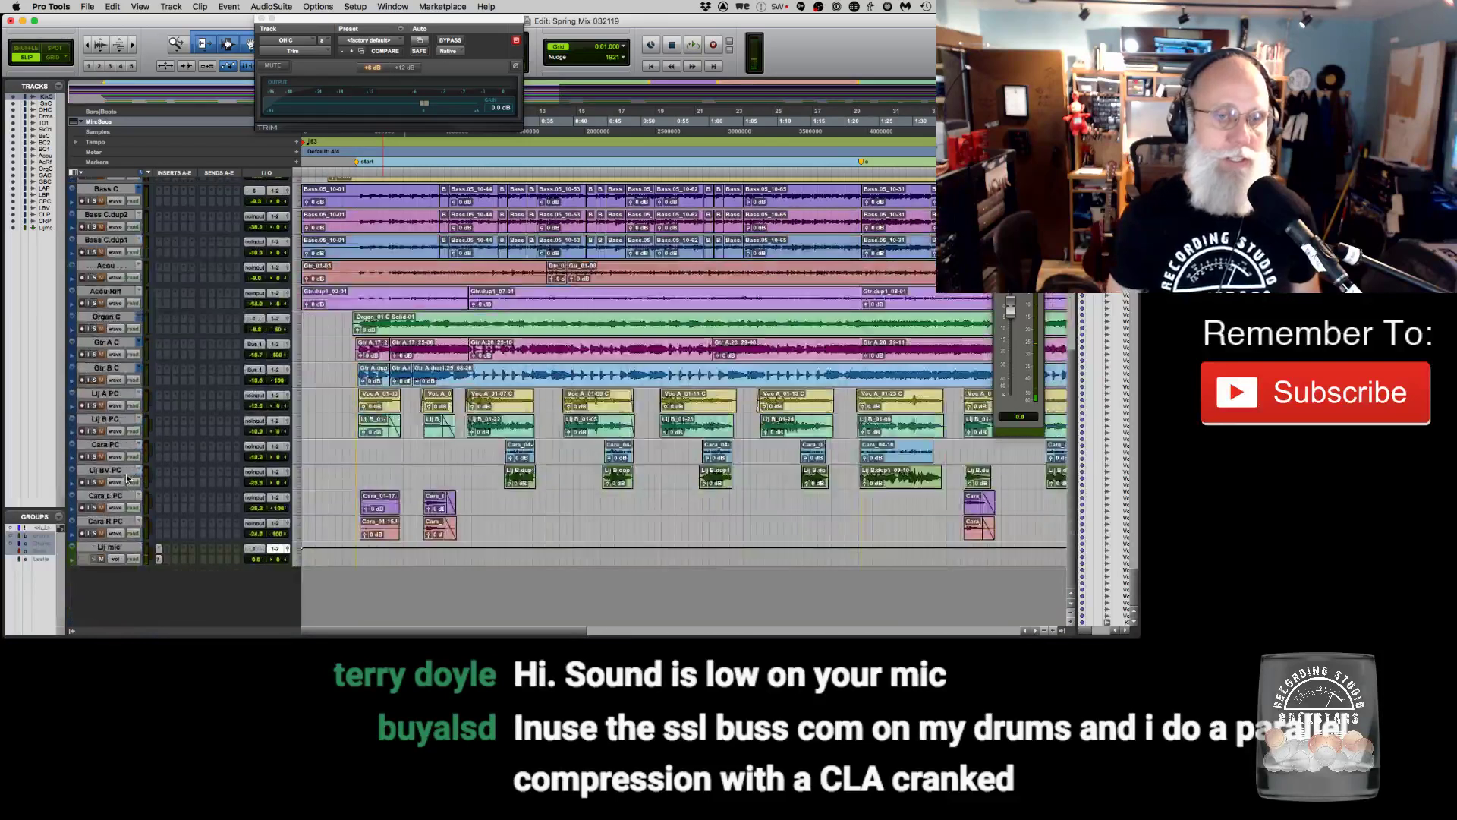
{"action": "left_click", "coordinate": [159, 559]}
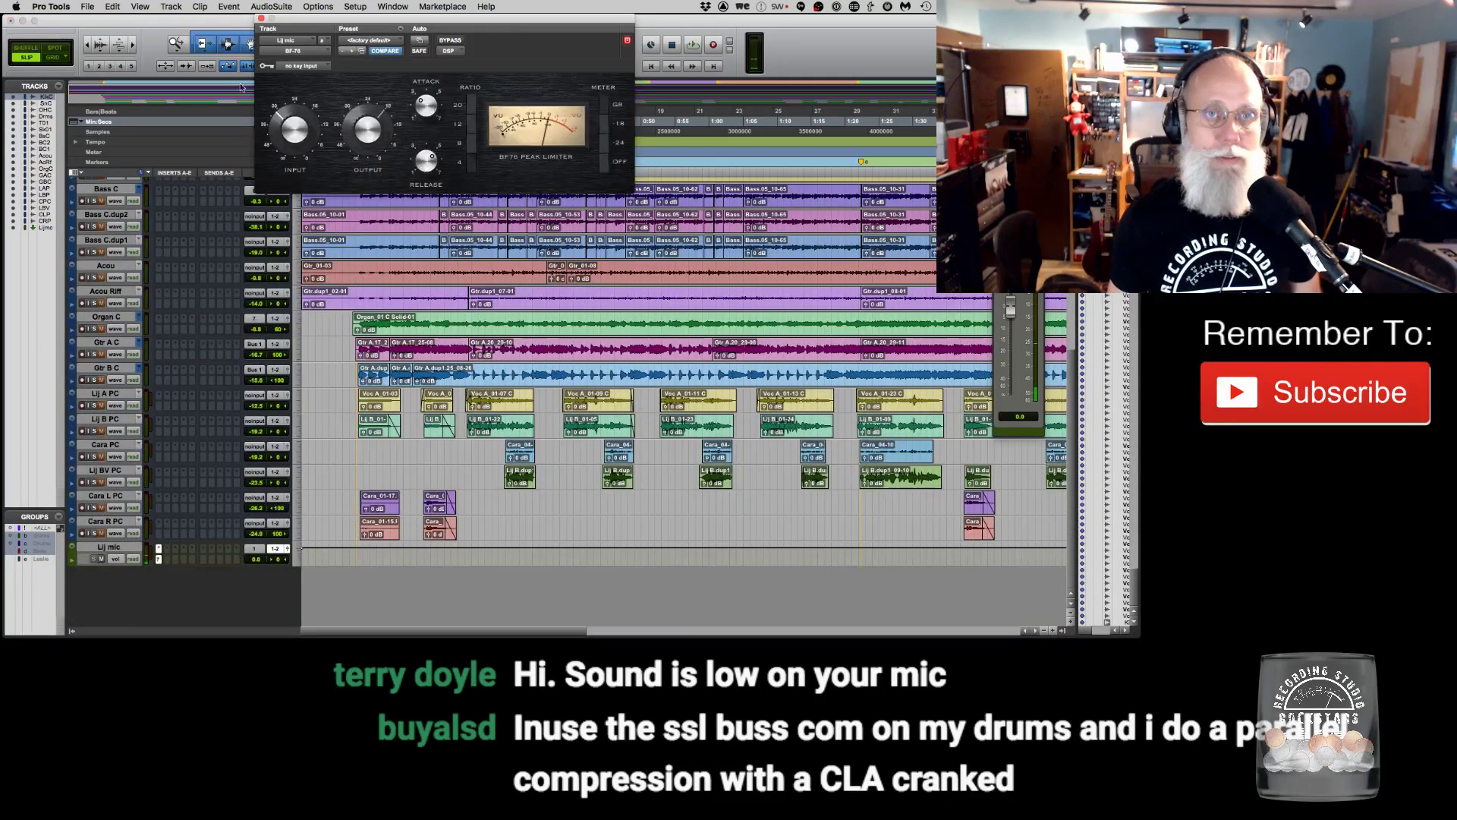
{"action": "left_click_drag", "start_coordinate": [287, 121], "coordinate": [286, 111]}
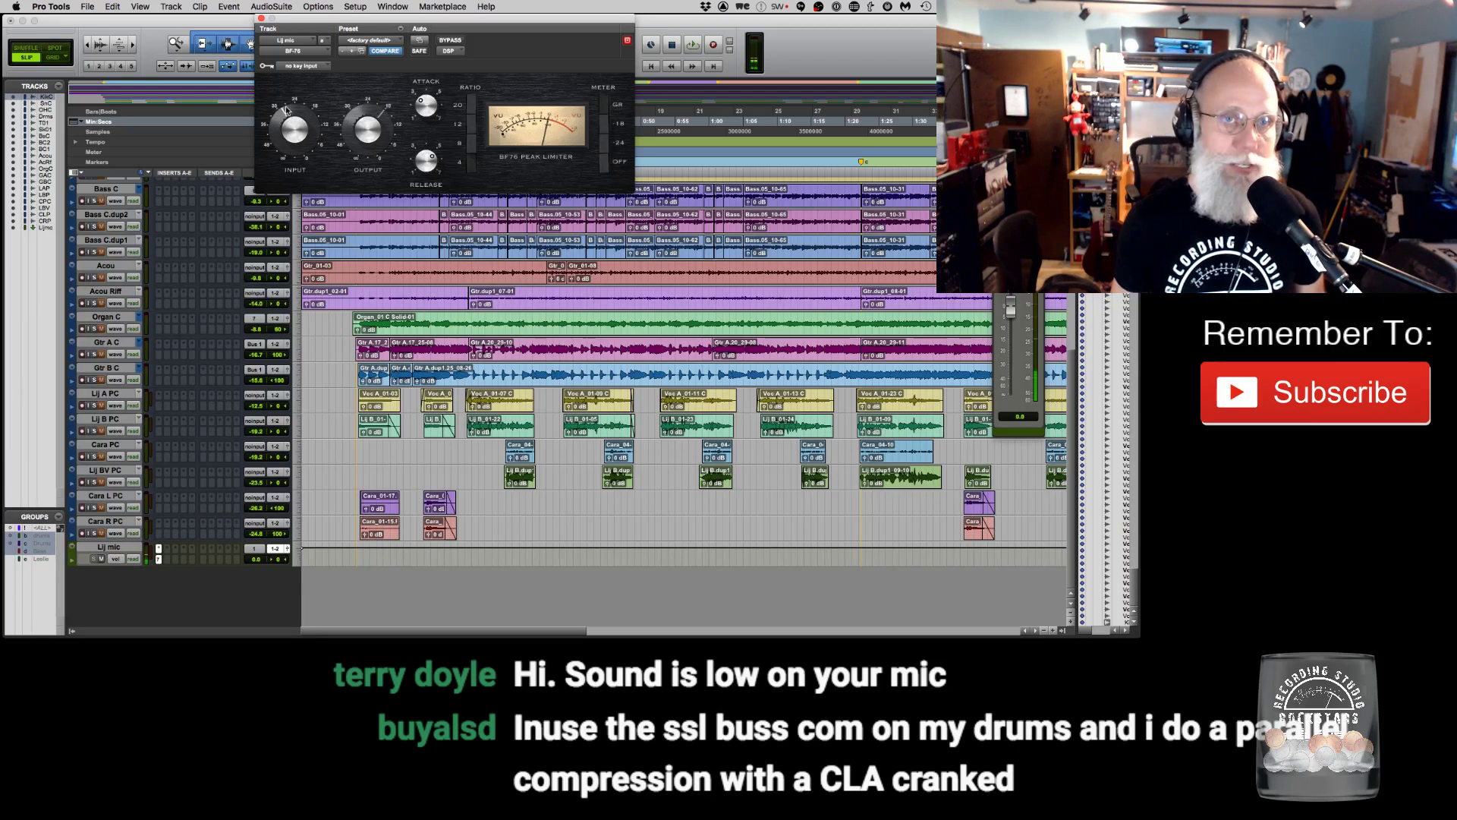
{"action": "left_click", "coordinate": [261, 18]}
{"action": "left_click", "coordinate": [158, 559]}
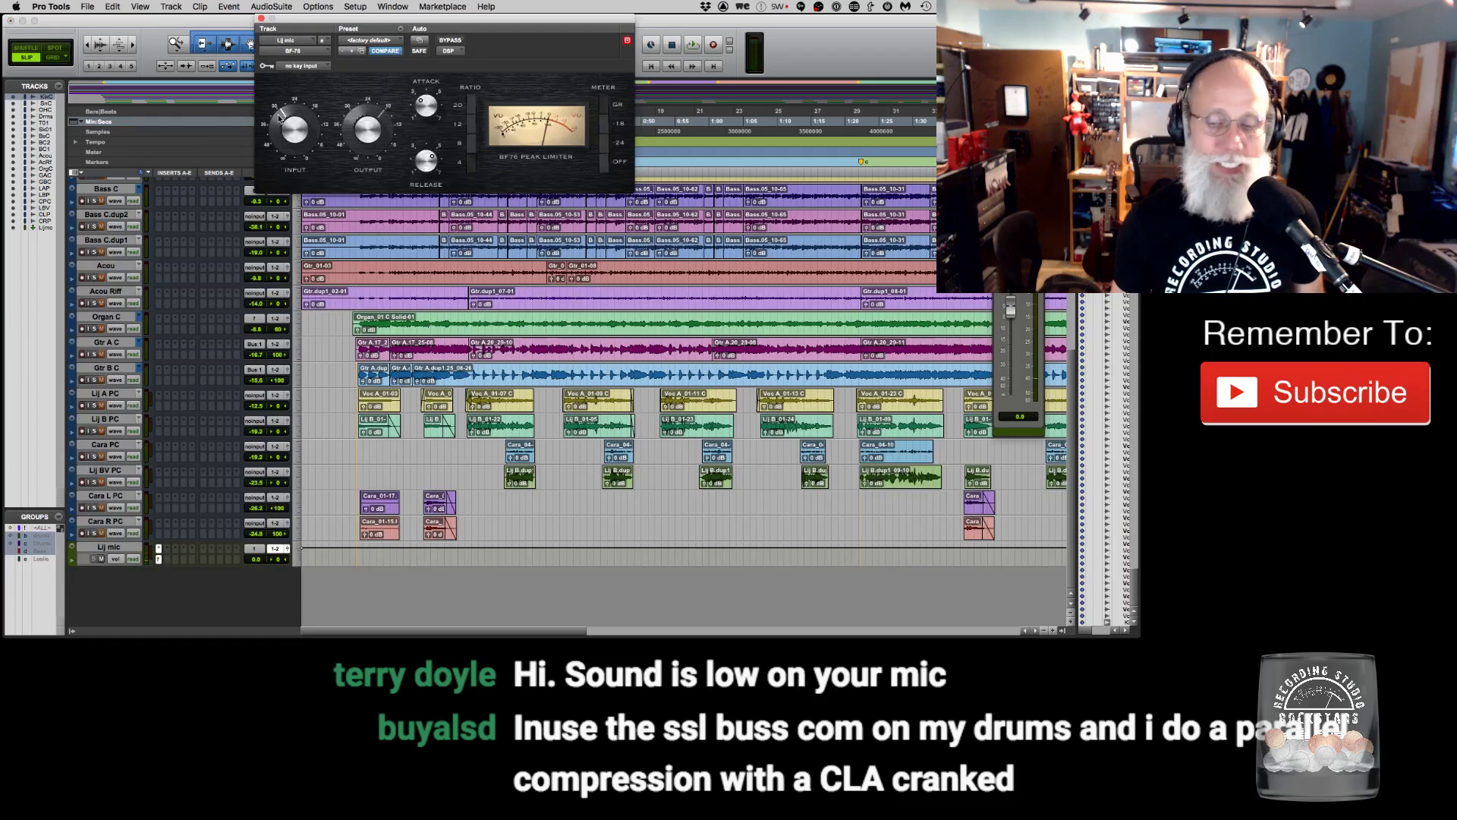
{"action": "left_click", "coordinate": [261, 18]}
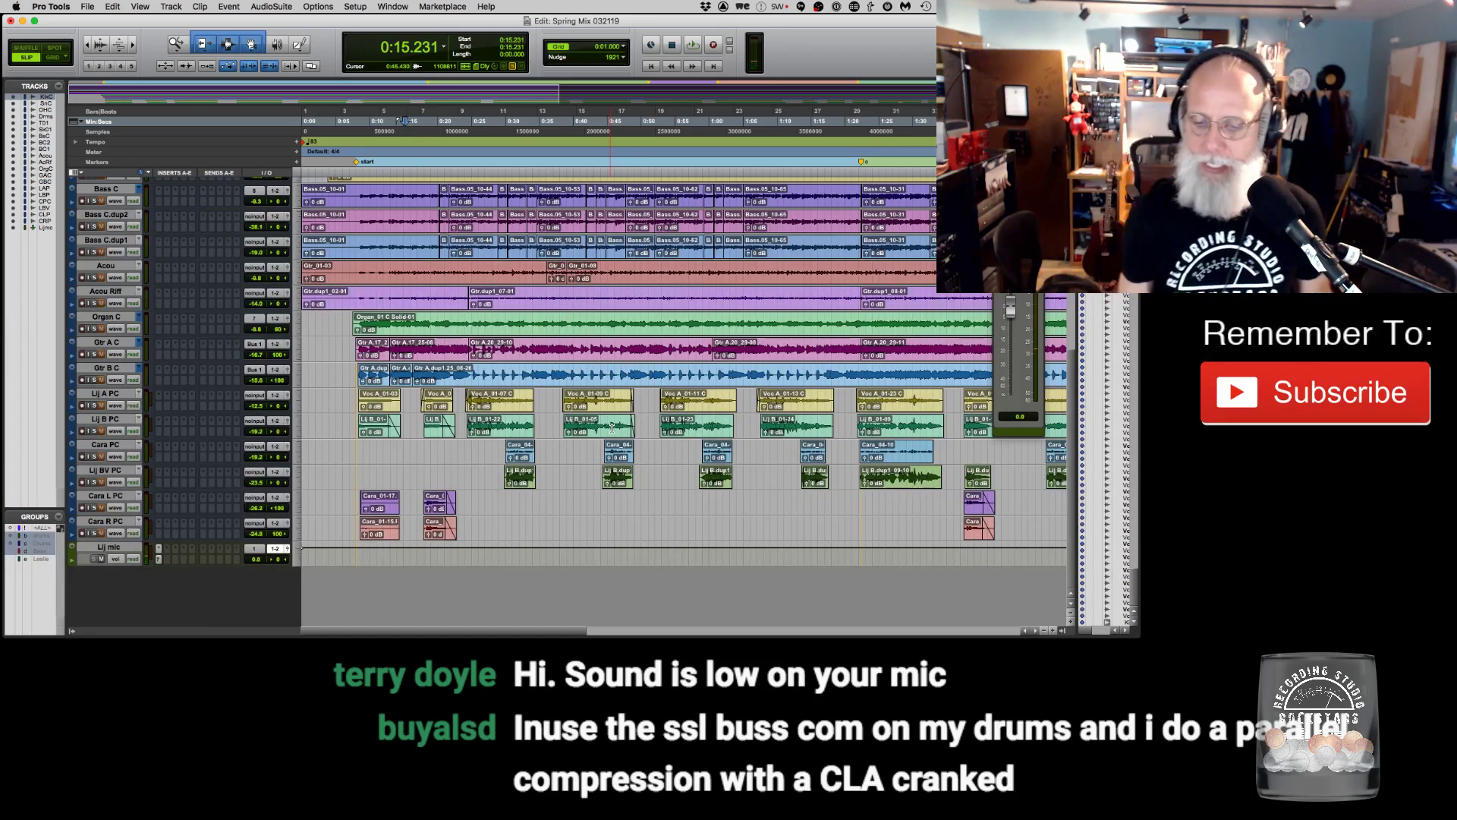
Open the Trim plug-ins on Kik C and OH C, leaving the Kik C one placed over the track clips.
{"action": "scroll", "coordinate": [225, 204], "scroll_direction": "up", "scroll_amount": 5}
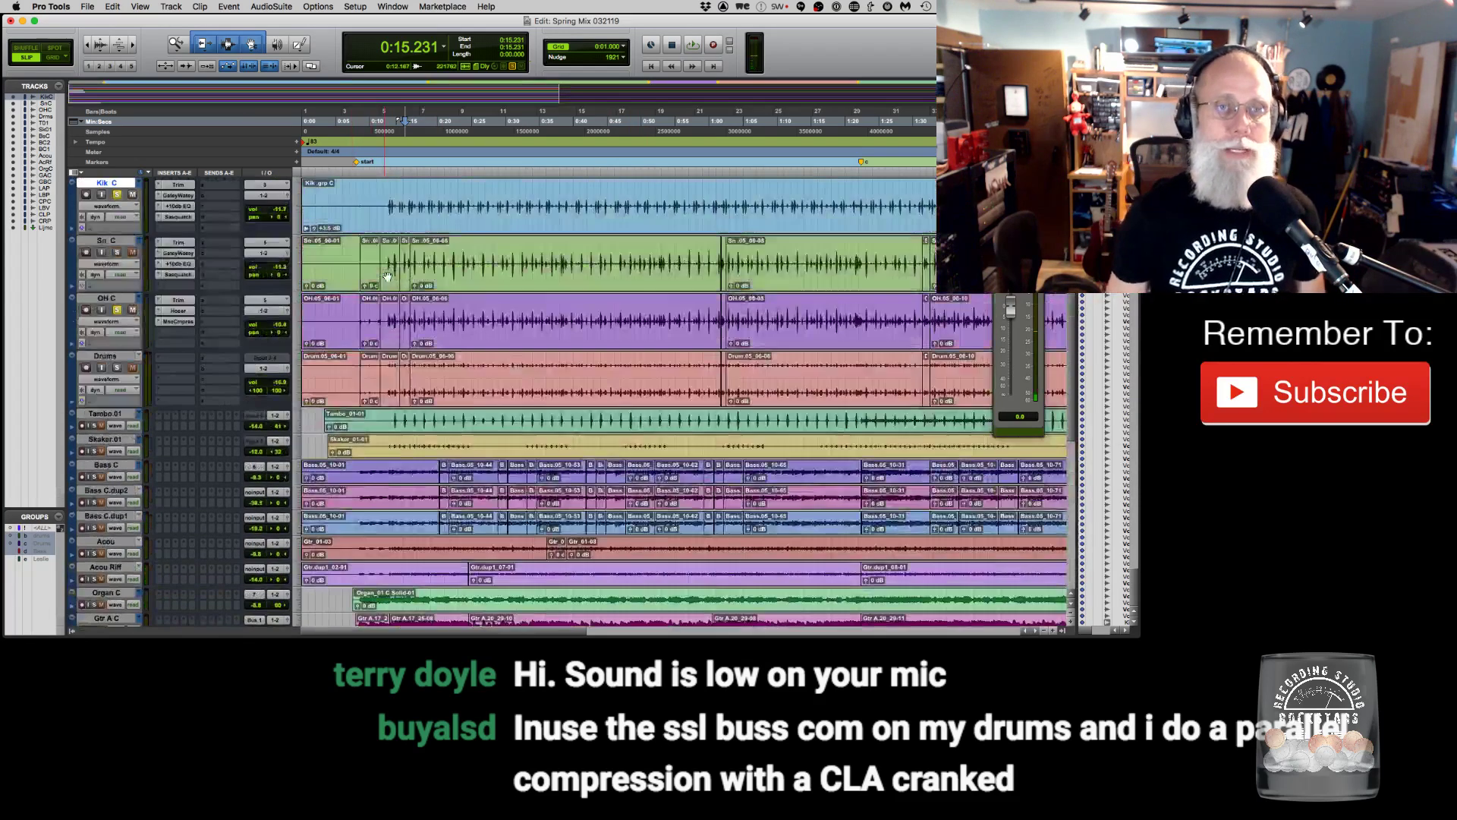
{"action": "left_click", "coordinate": [184, 186]}
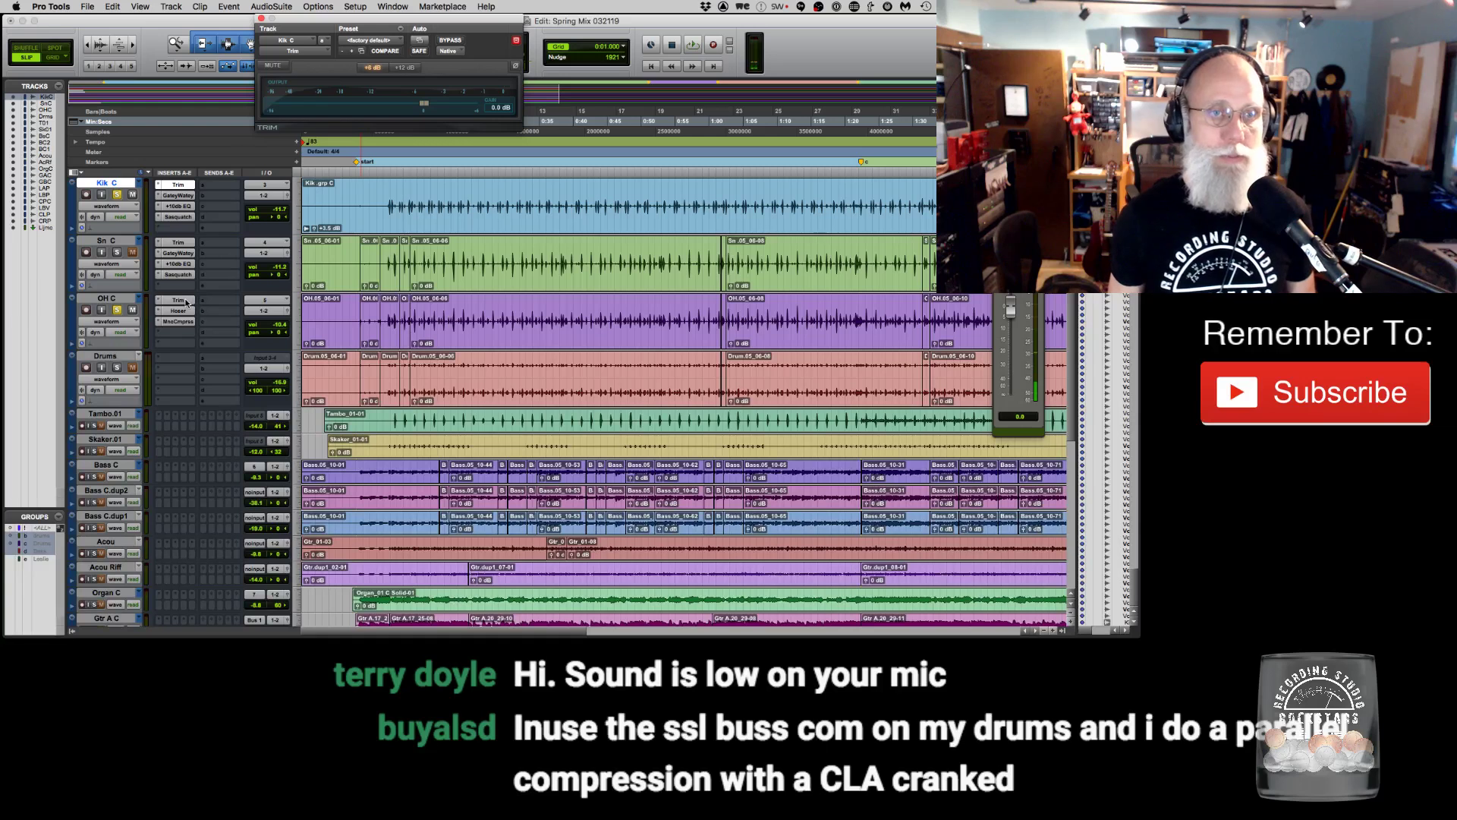
{"action": "left_click", "coordinate": [185, 301]}
{"action": "left_click", "coordinate": [180, 186]}
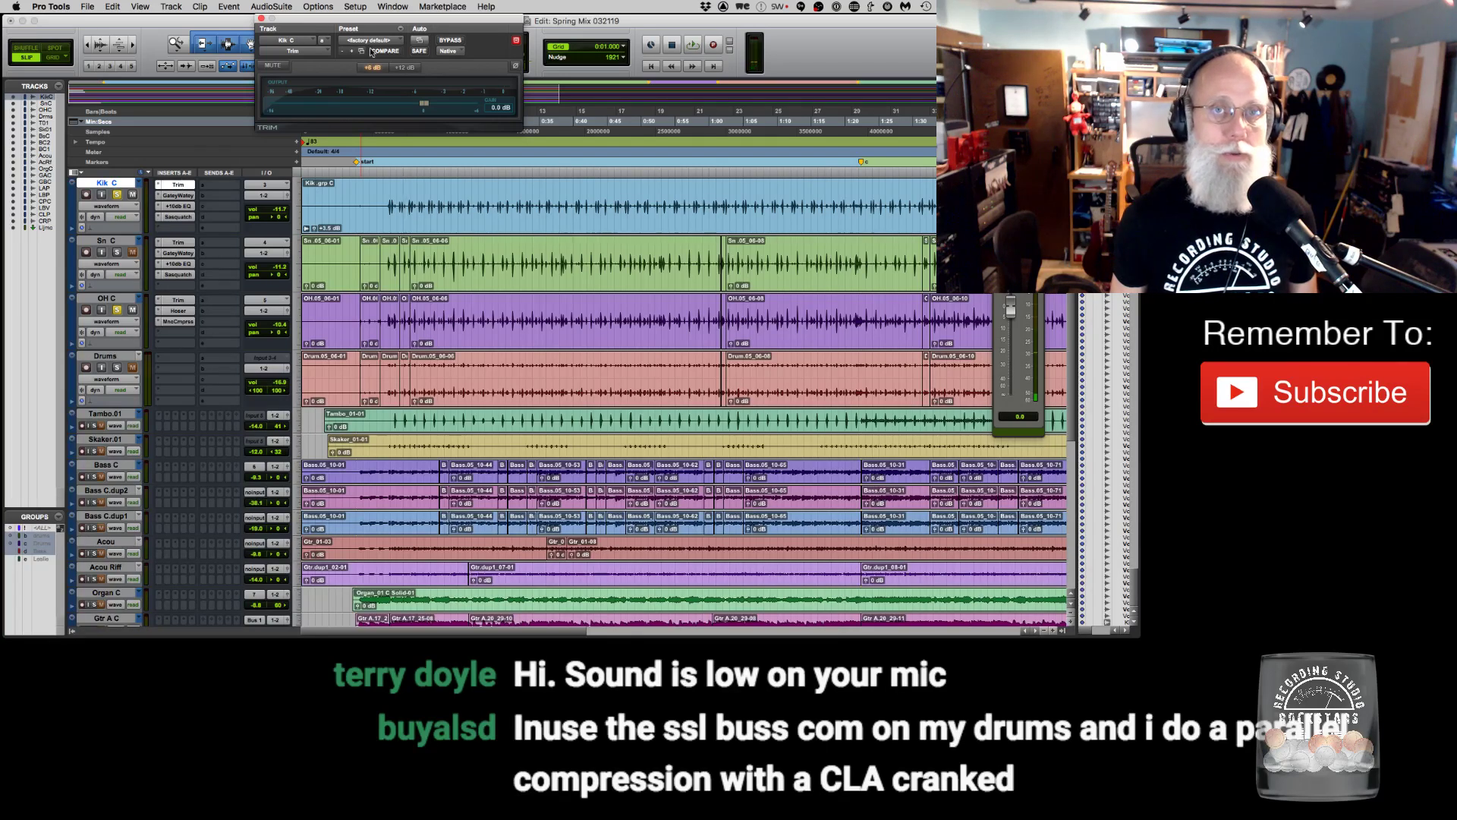
{"action": "left_click_drag", "start_coordinate": [391, 20], "coordinate": [440, 168]}
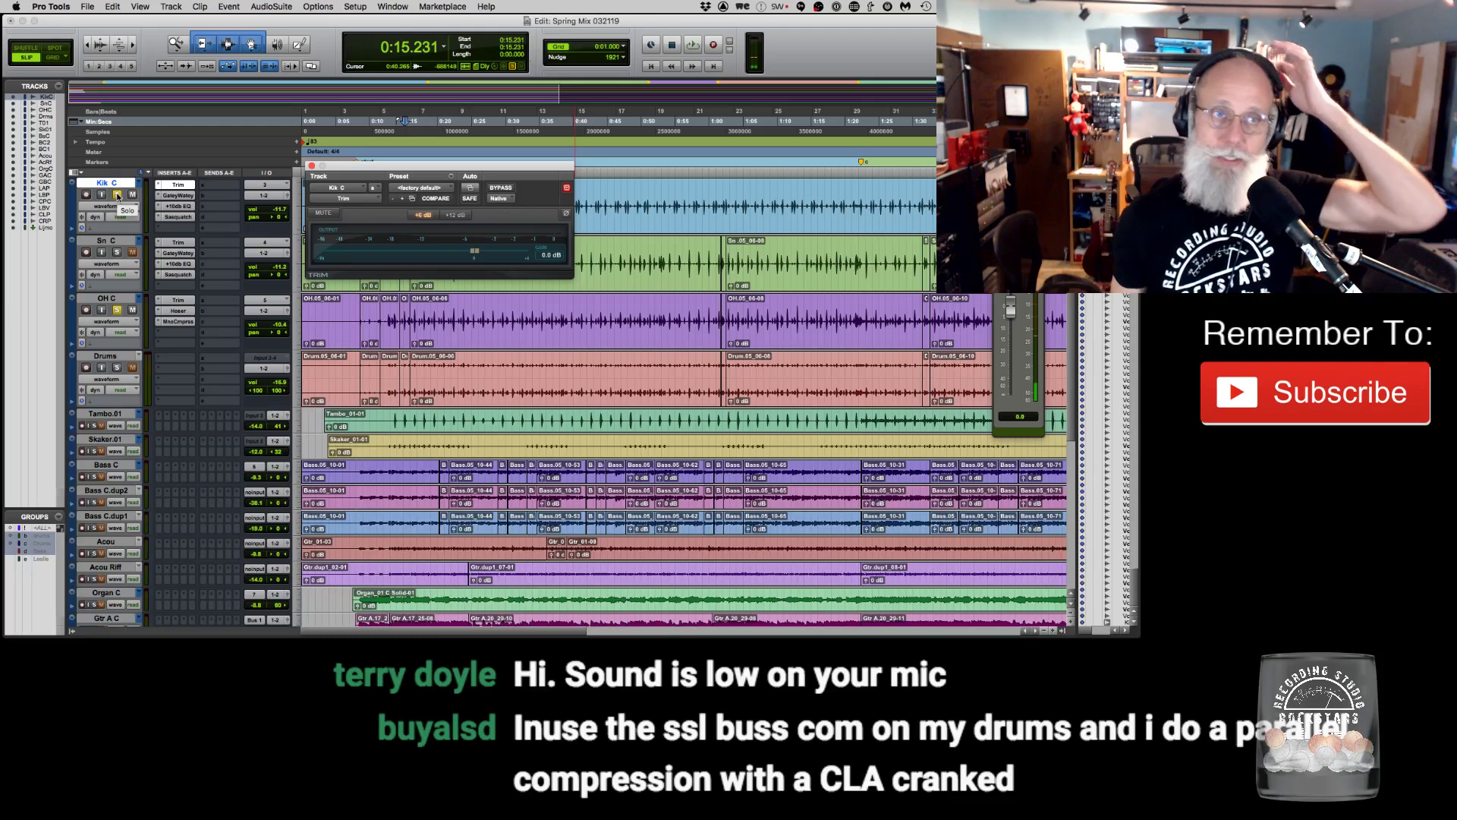
Play the soloed Kik C and OH C tracks briefly from 0:22.671 and close the Trim window.
{"action": "left_click", "coordinate": [456, 313]}
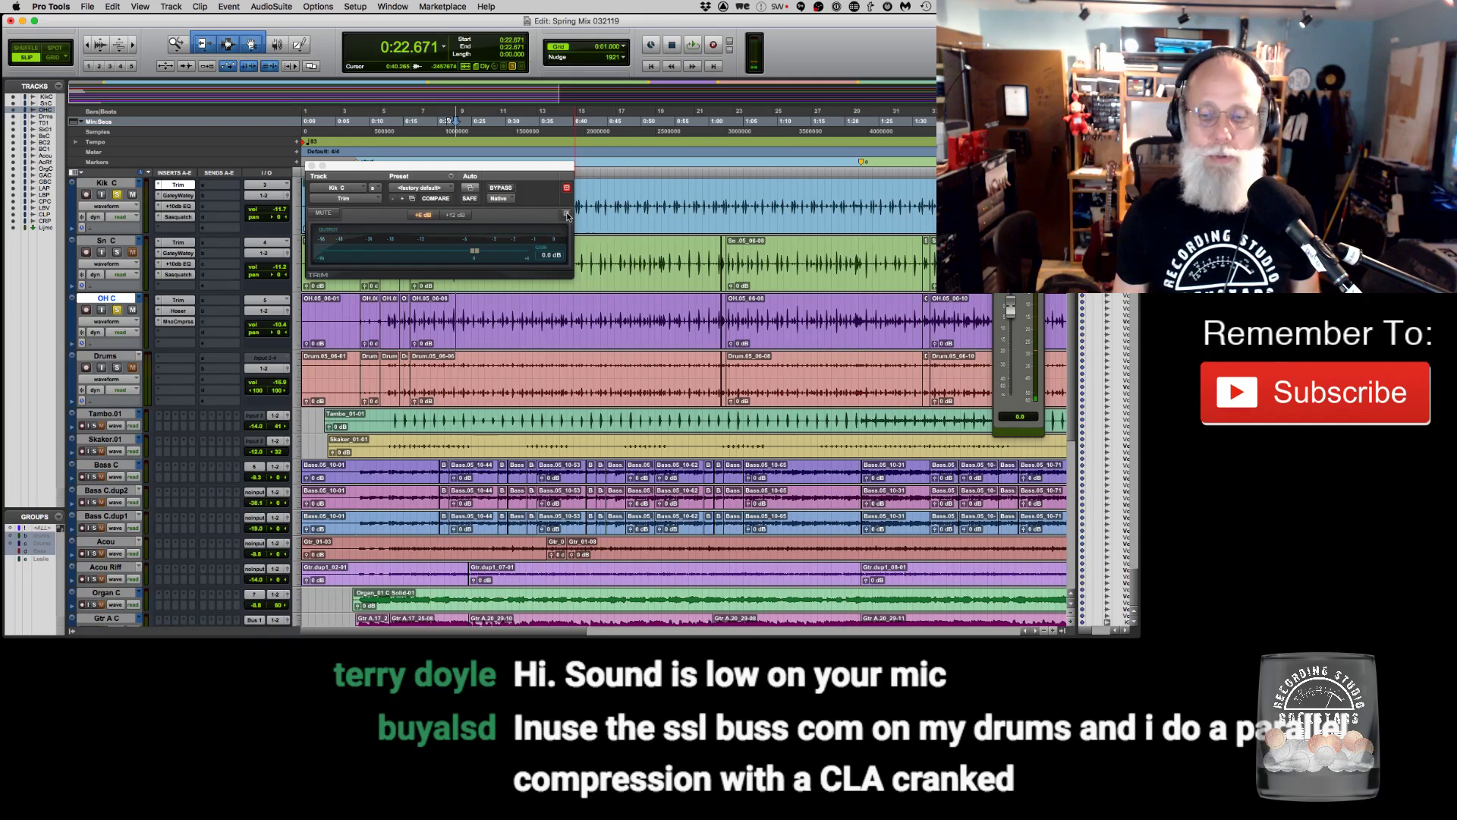
{"action": "key", "text": "space"}
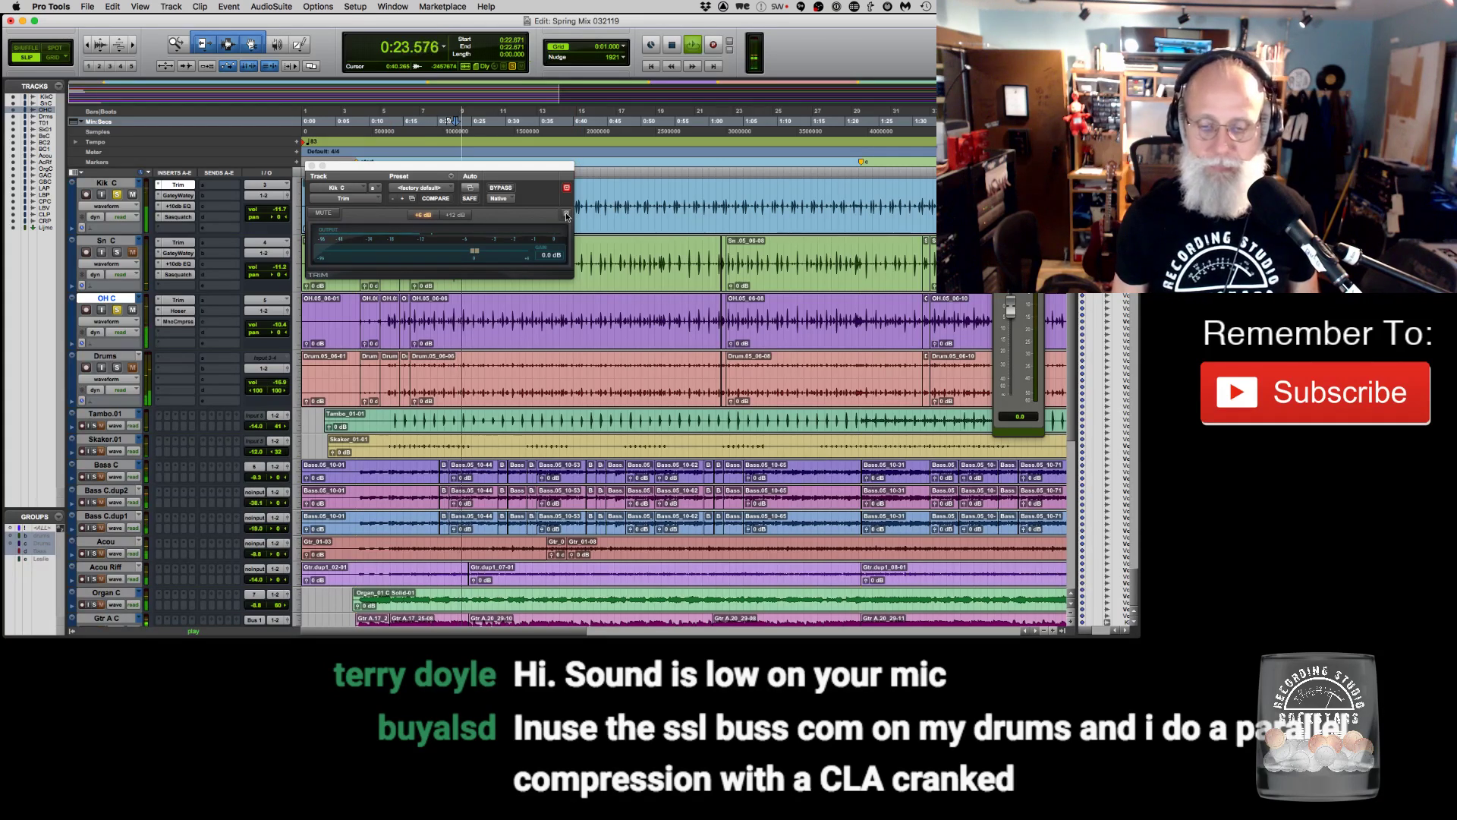
{"action": "key", "text": "space"}
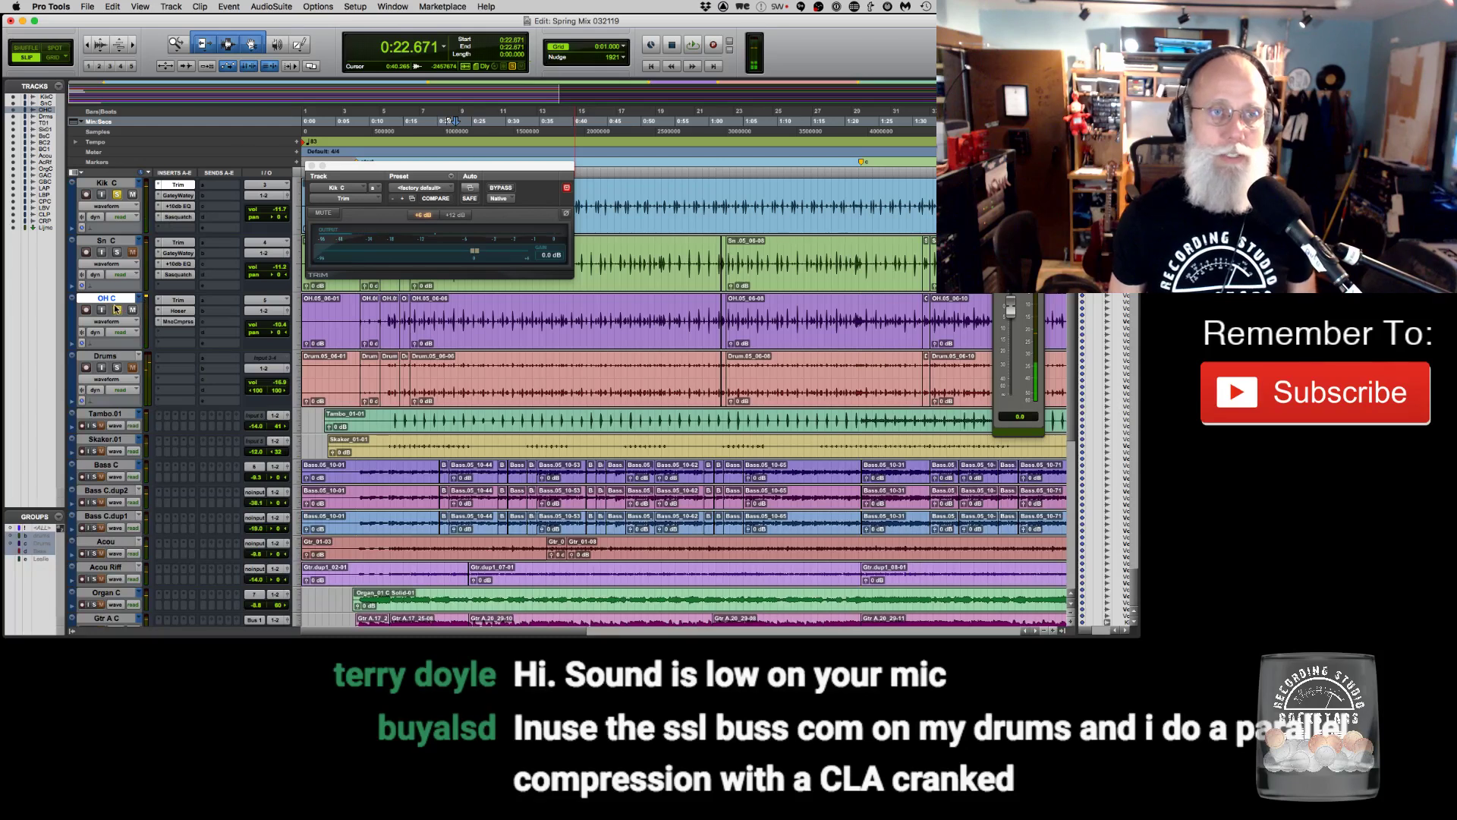
{"action": "left_click", "coordinate": [311, 166]}
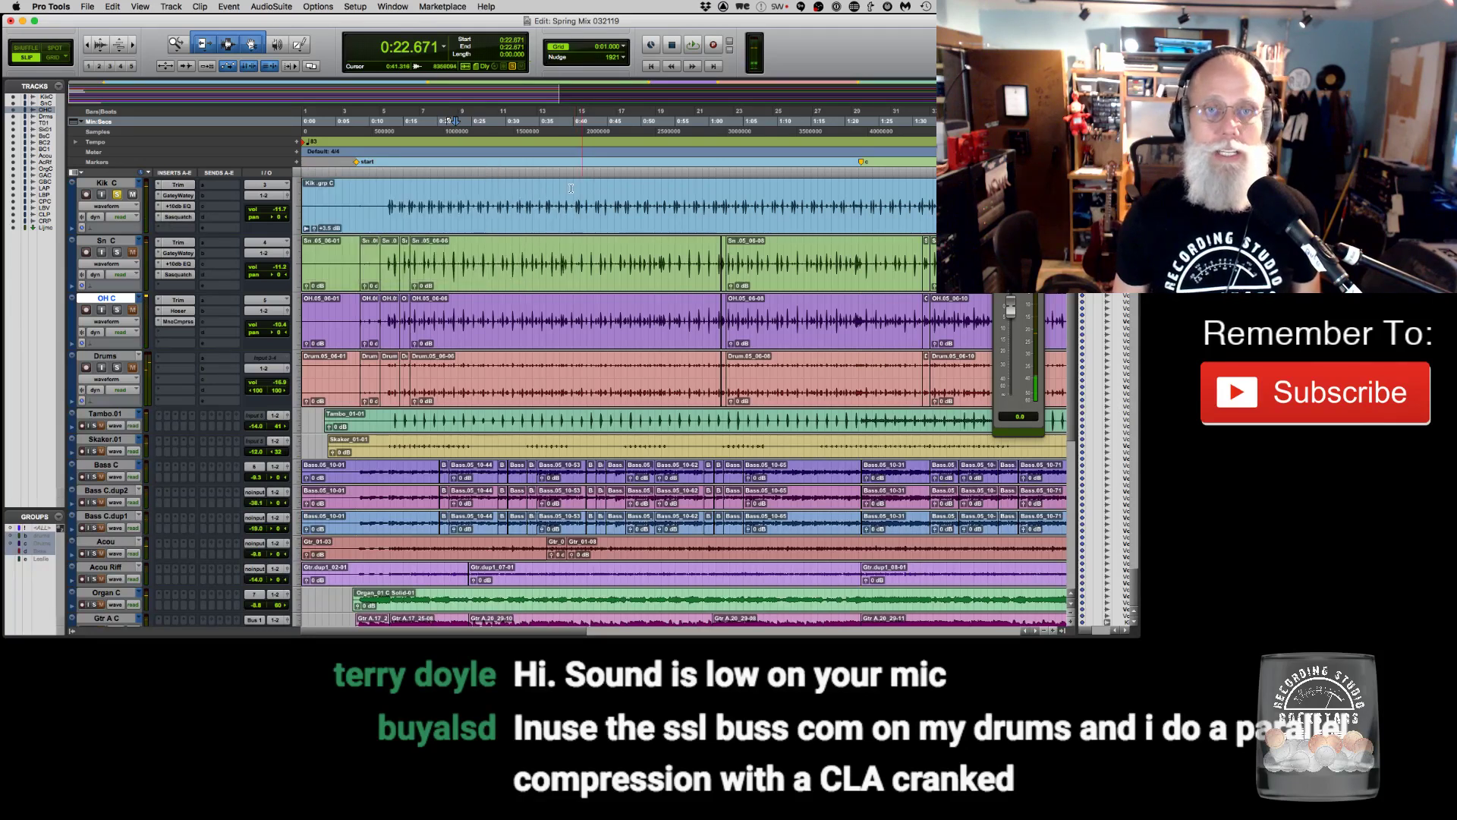
Zoom in on a Kik C hit near 0:36.117, place the cursor at its transient and compare its waveform with OH C.
{"action": "left_click", "coordinate": [545, 199]}
{"action": "key", "text": "t"}
{"action": "key", "text": "t"}
{"action": "key", "text": "t"}
{"action": "key", "text": "t"}
{"action": "key", "text": "t"}
{"action": "key", "text": "t"}
{"action": "key", "text": "t"}
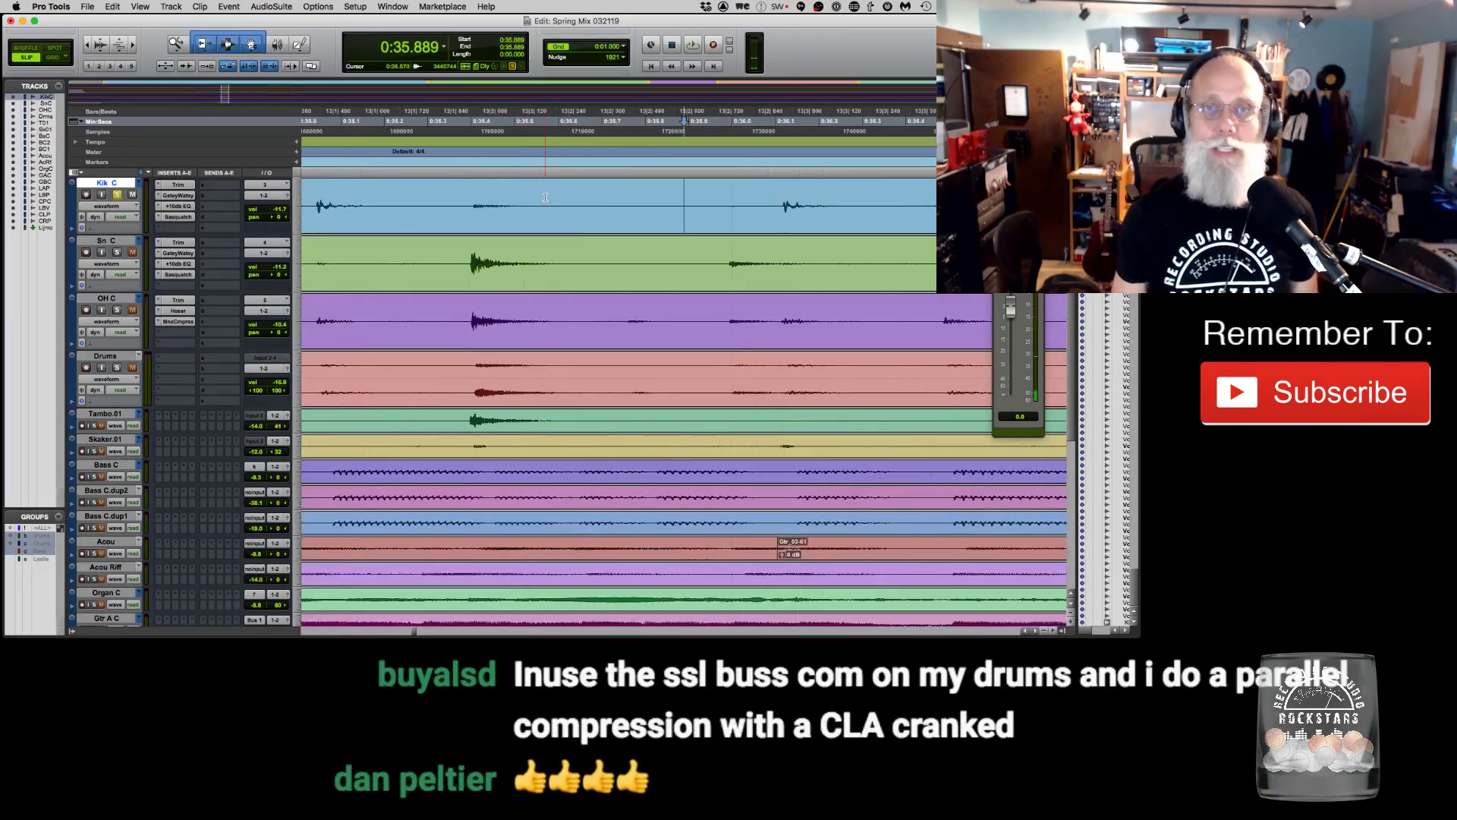
{"action": "key", "text": "Tab"}
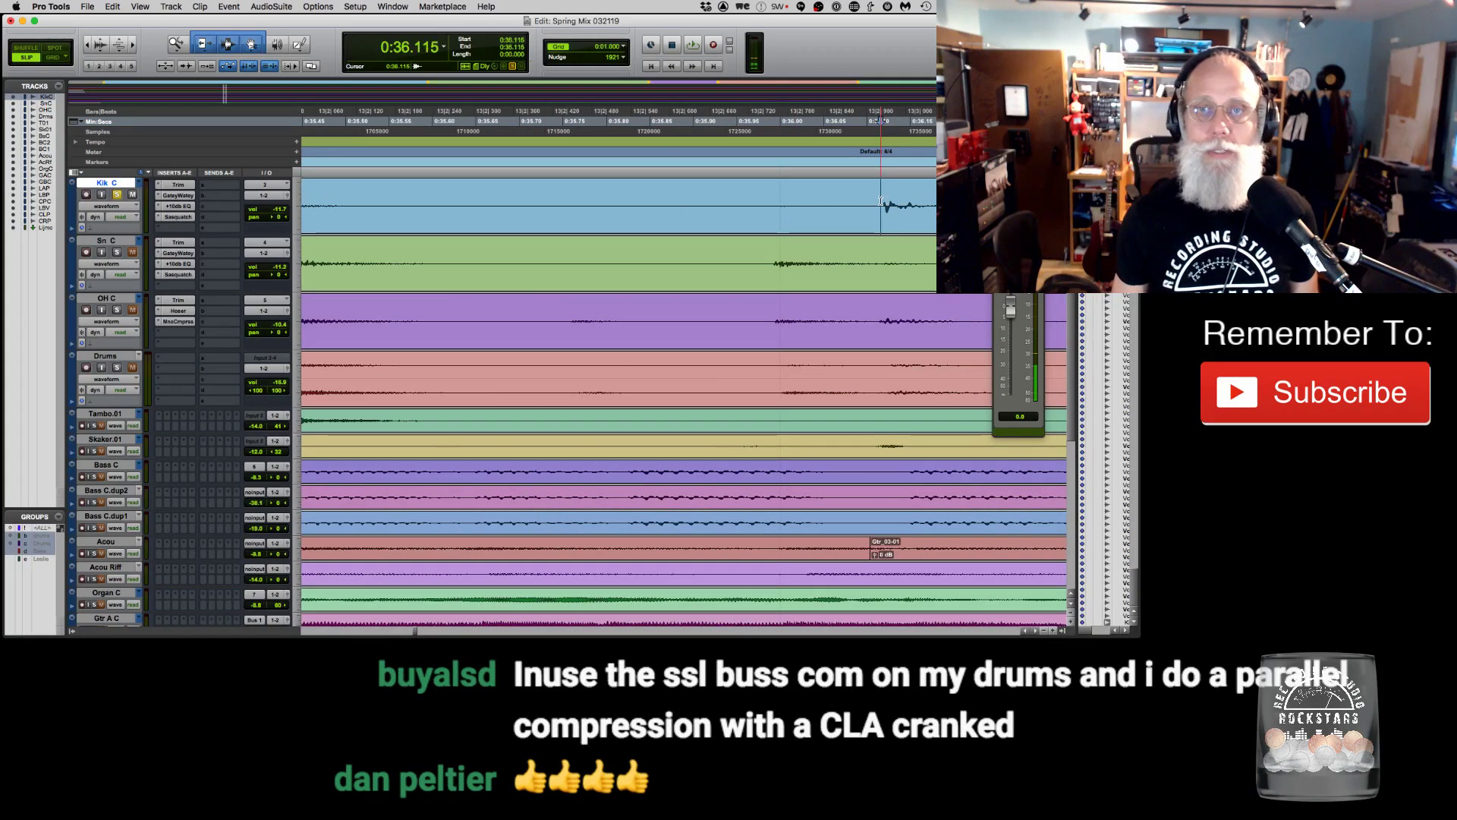
{"action": "key", "text": "t"}
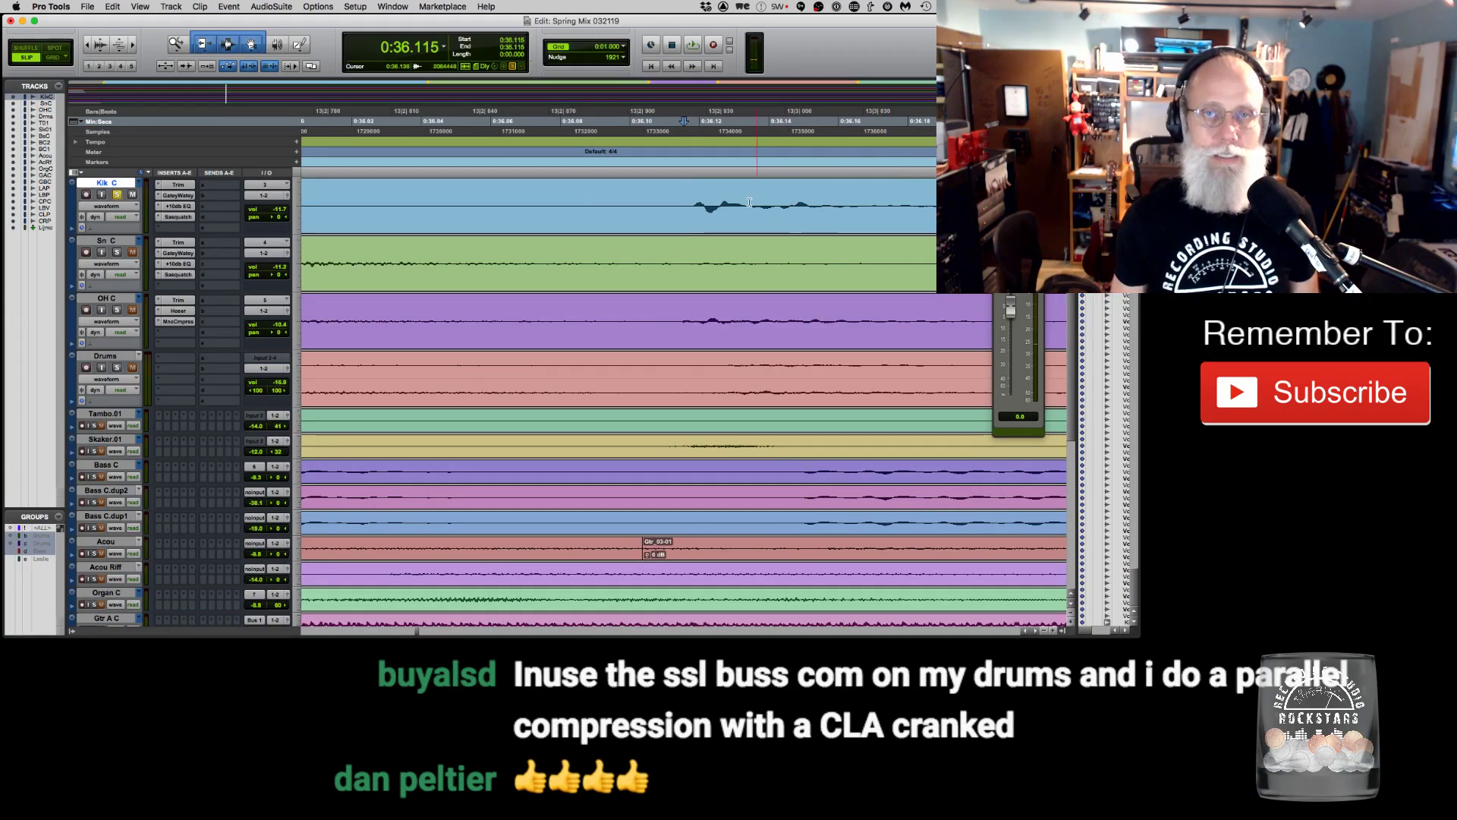
{"action": "scroll", "coordinate": [745, 205], "scroll_direction": "right", "scroll_amount": 5}
{"action": "scroll", "coordinate": [745, 205], "scroll_direction": "left", "scroll_amount": 3}
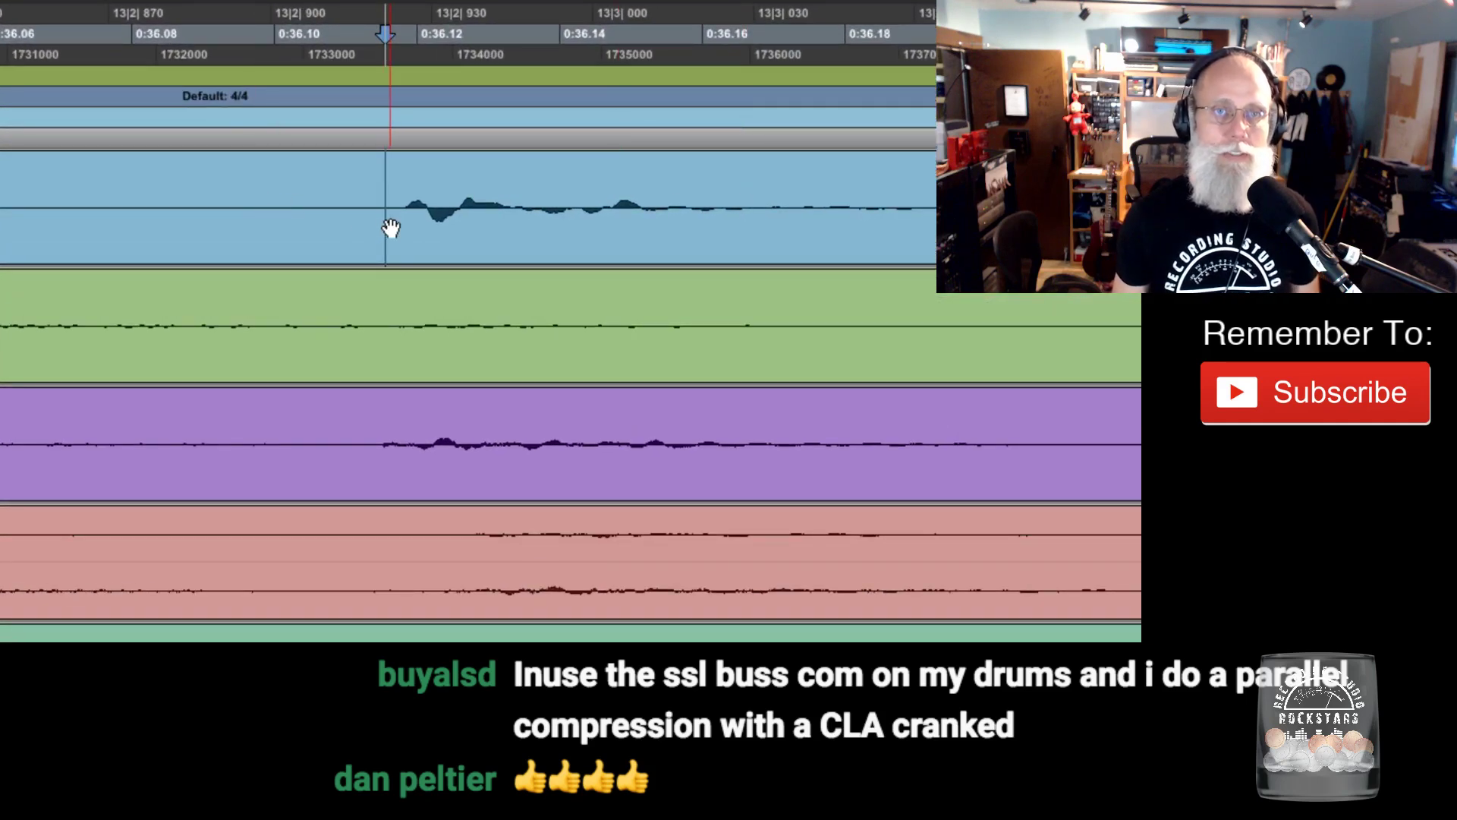
{"action": "key", "text": "Tab"}
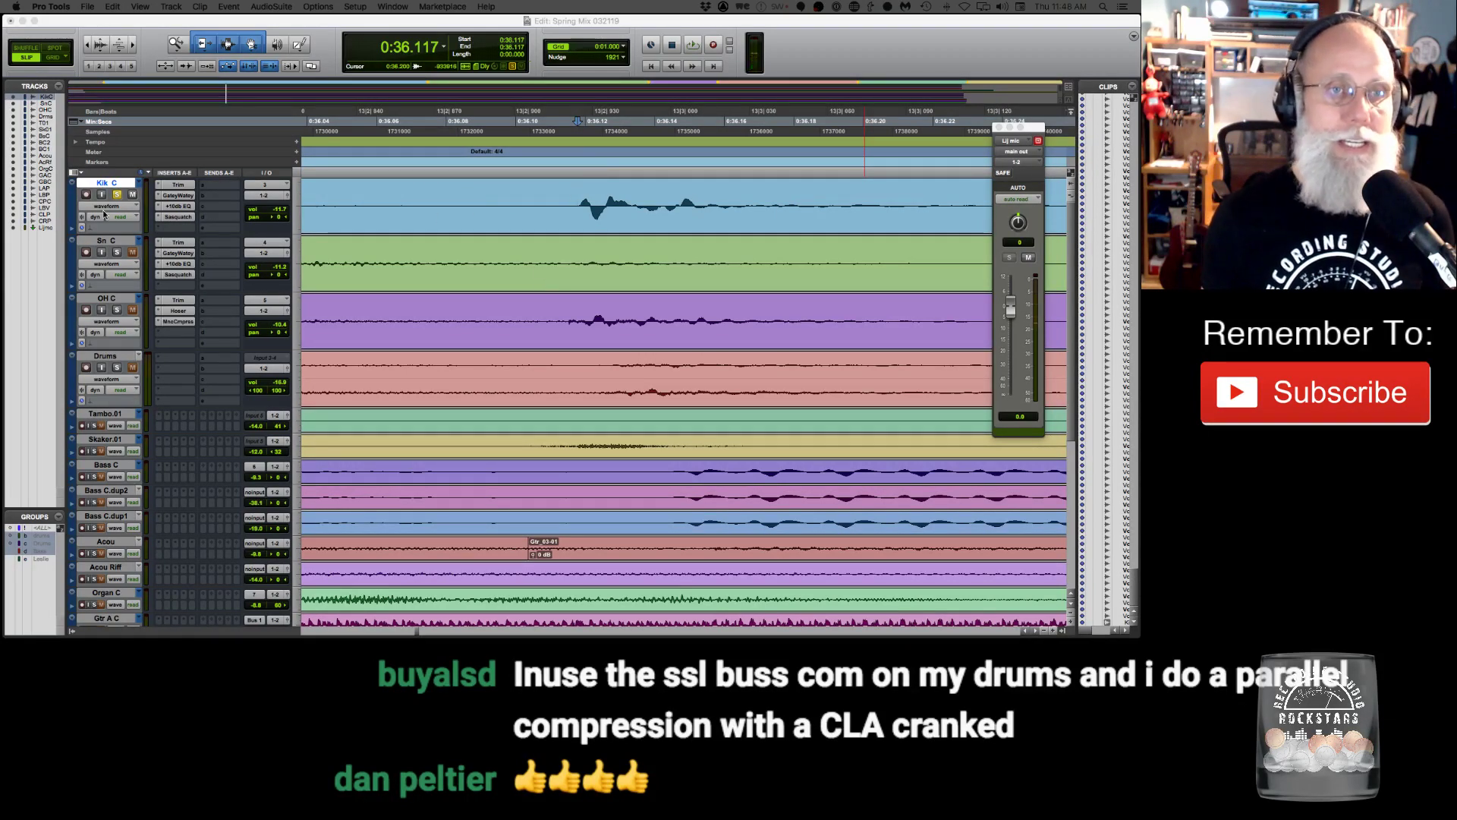
View the Trim plug-in on the Kik C track and close it again.
{"action": "left_click", "coordinate": [177, 184]}
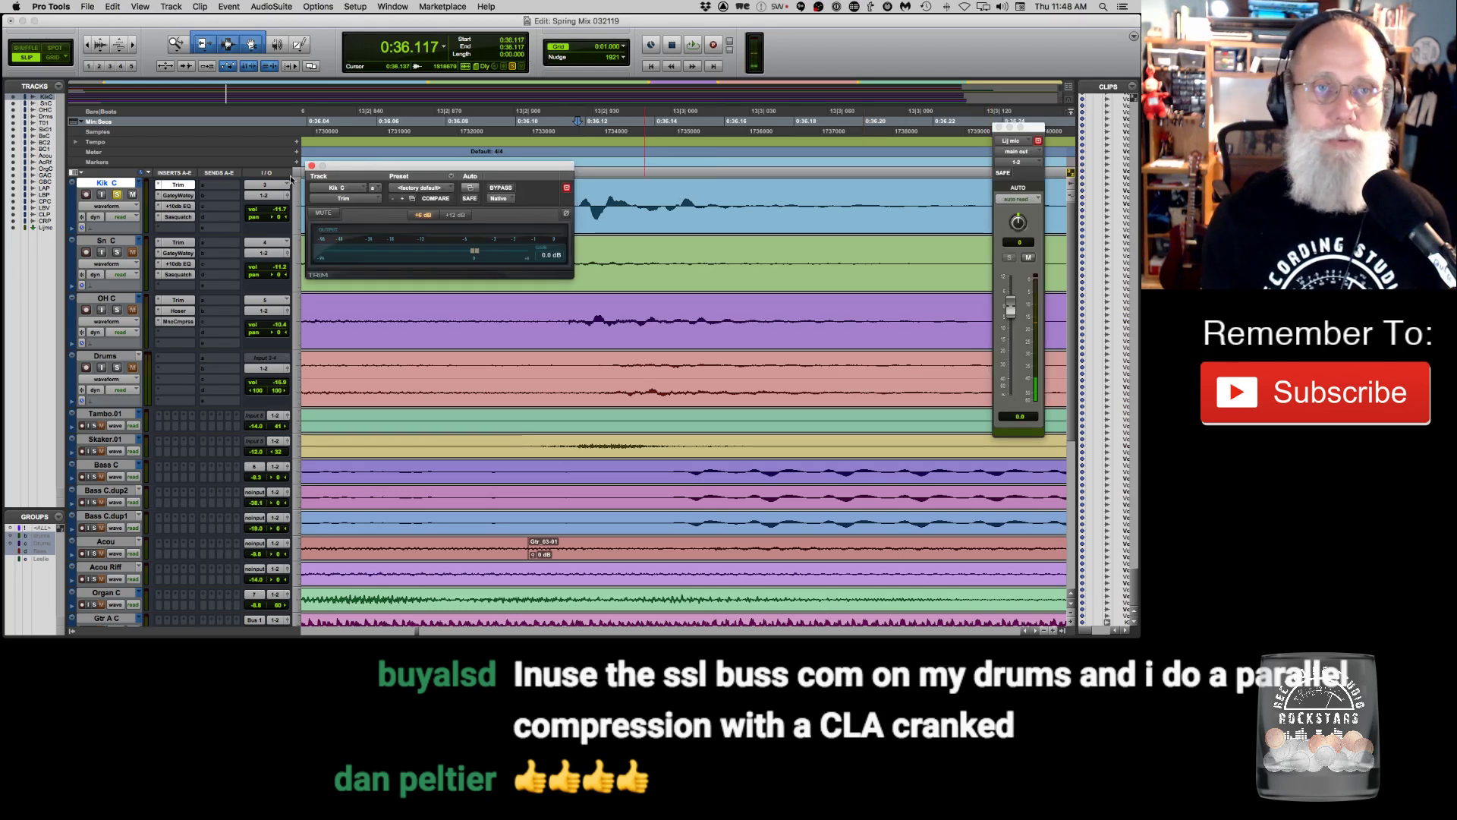
{"action": "key", "text": "super+w"}
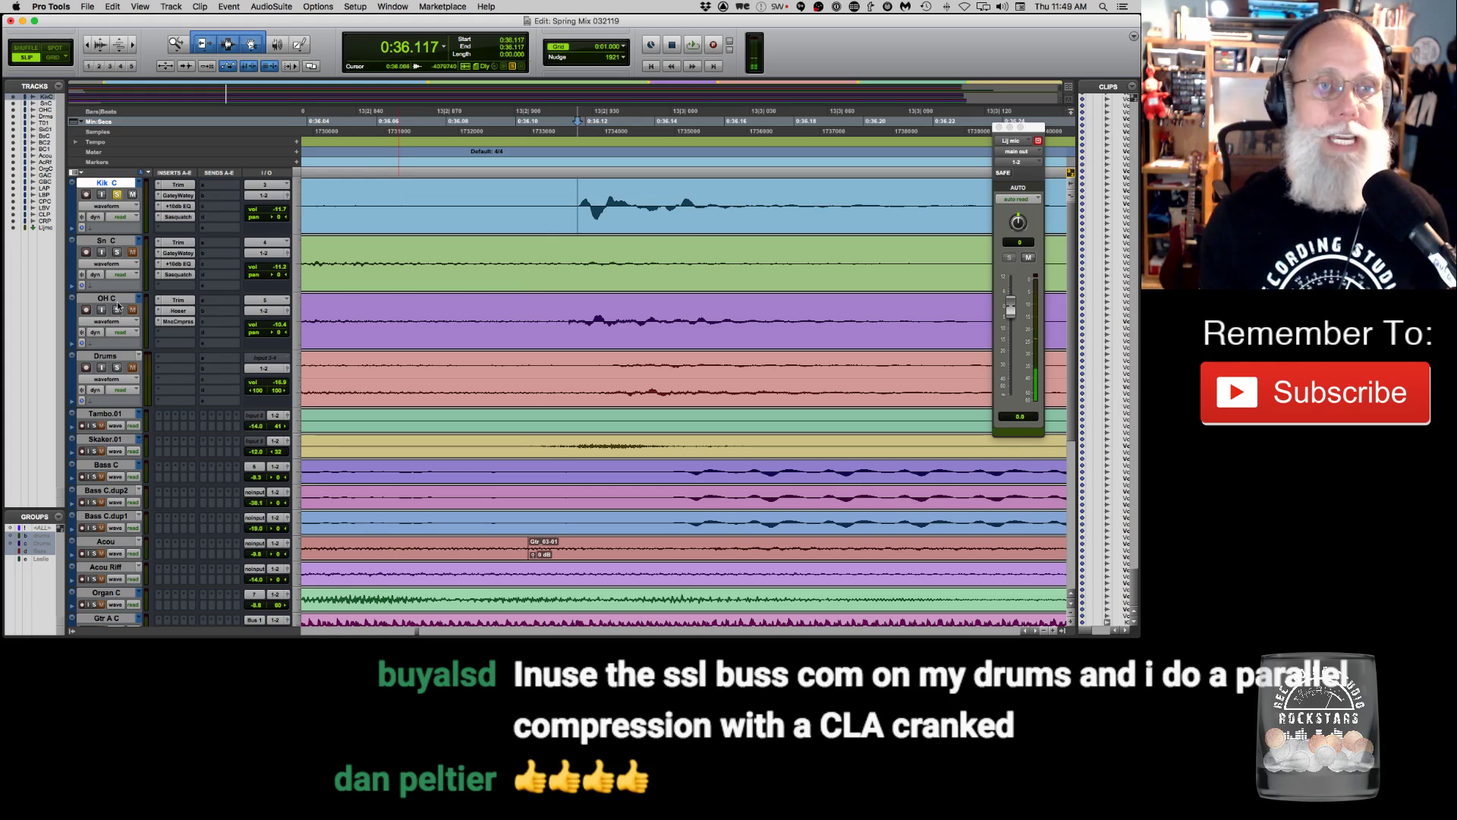
Open the Trim plug-in on OH C, place the cursor at its kick transient at 0:36.114 and start playback.
{"action": "left_click", "coordinate": [177, 300]}
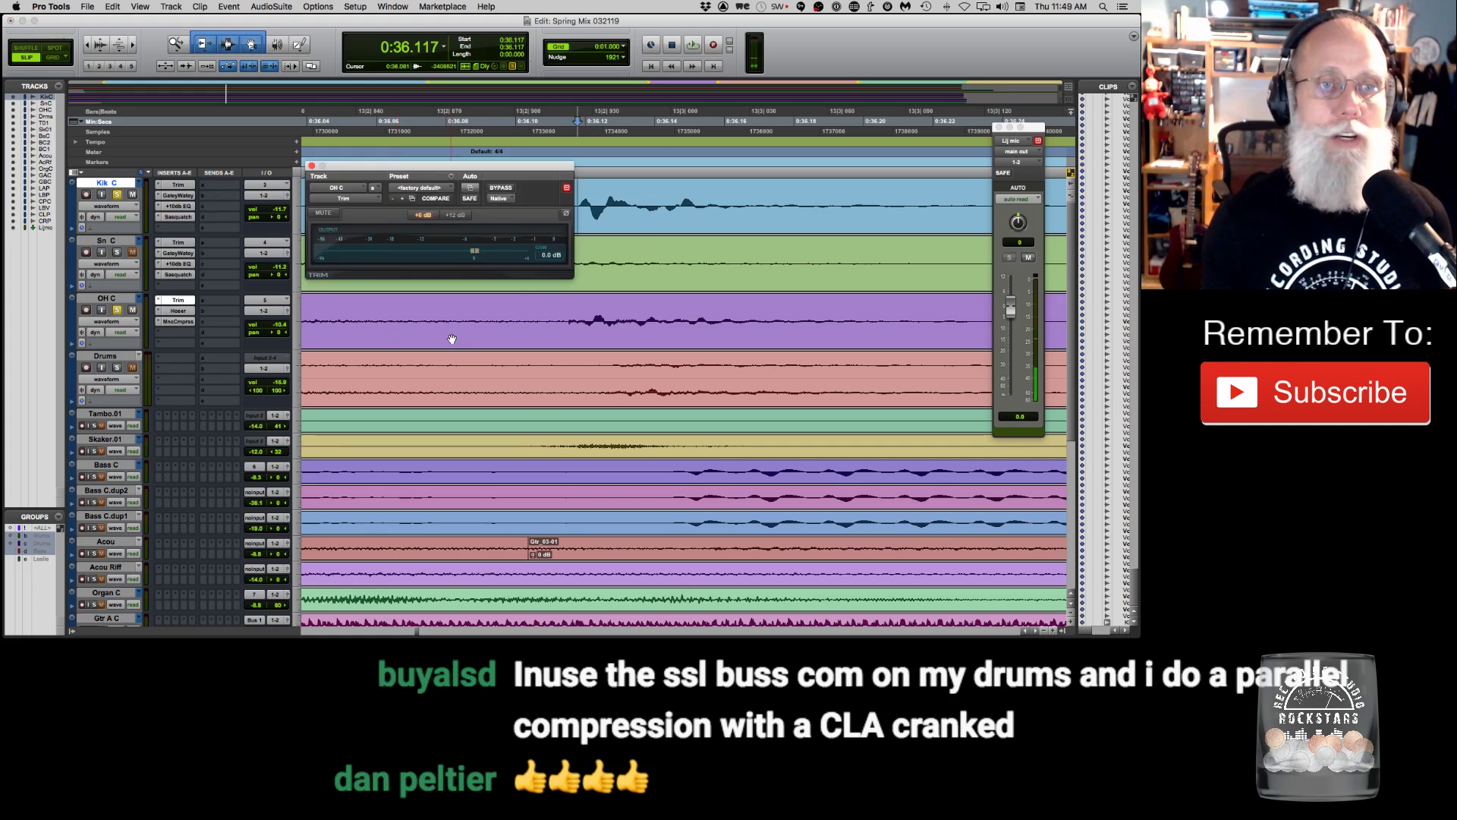
{"action": "left_click", "coordinate": [564, 309]}
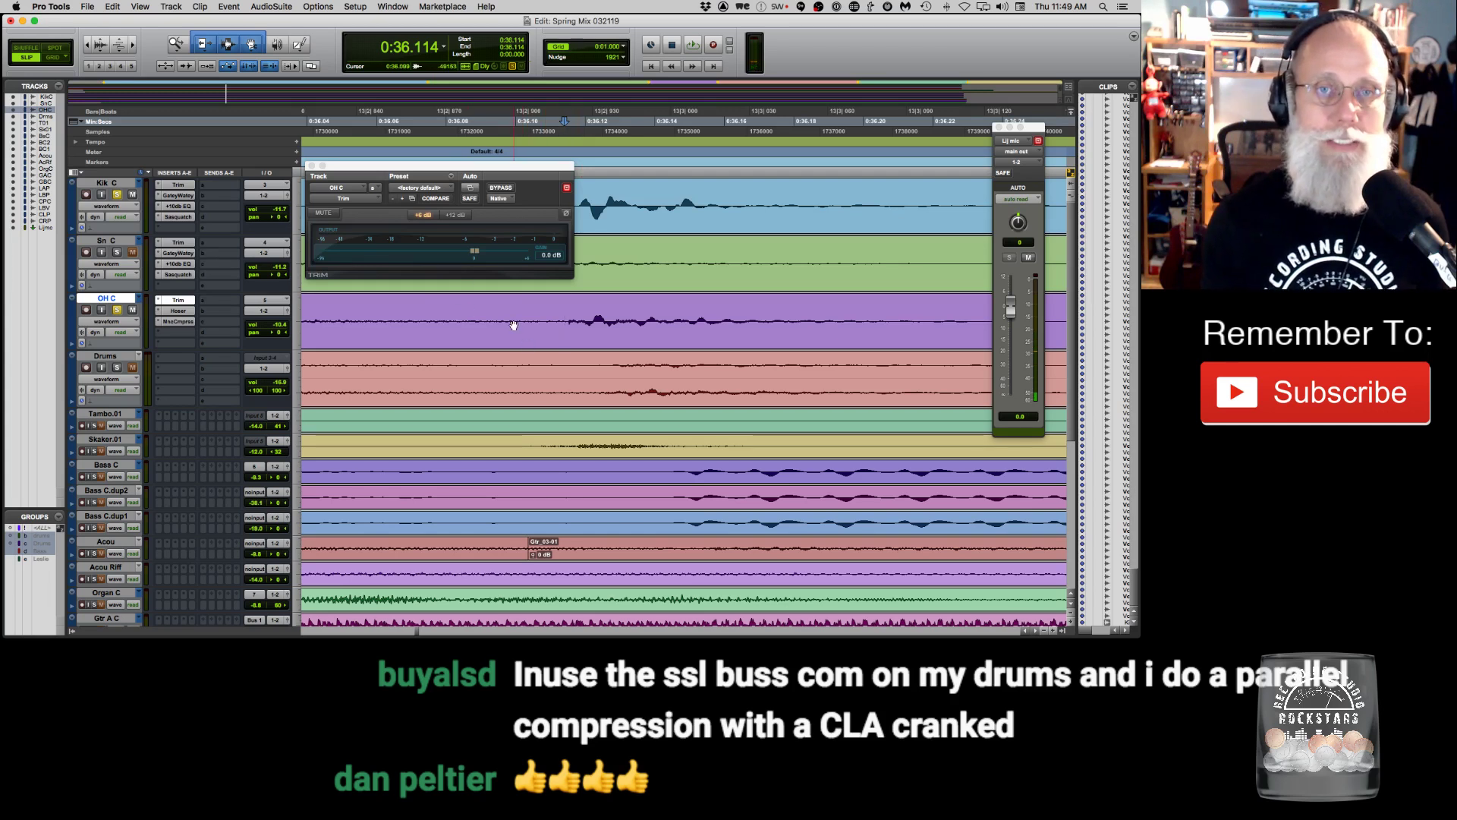
{"action": "key", "text": "space"}
{"action": "key", "text": "space"}
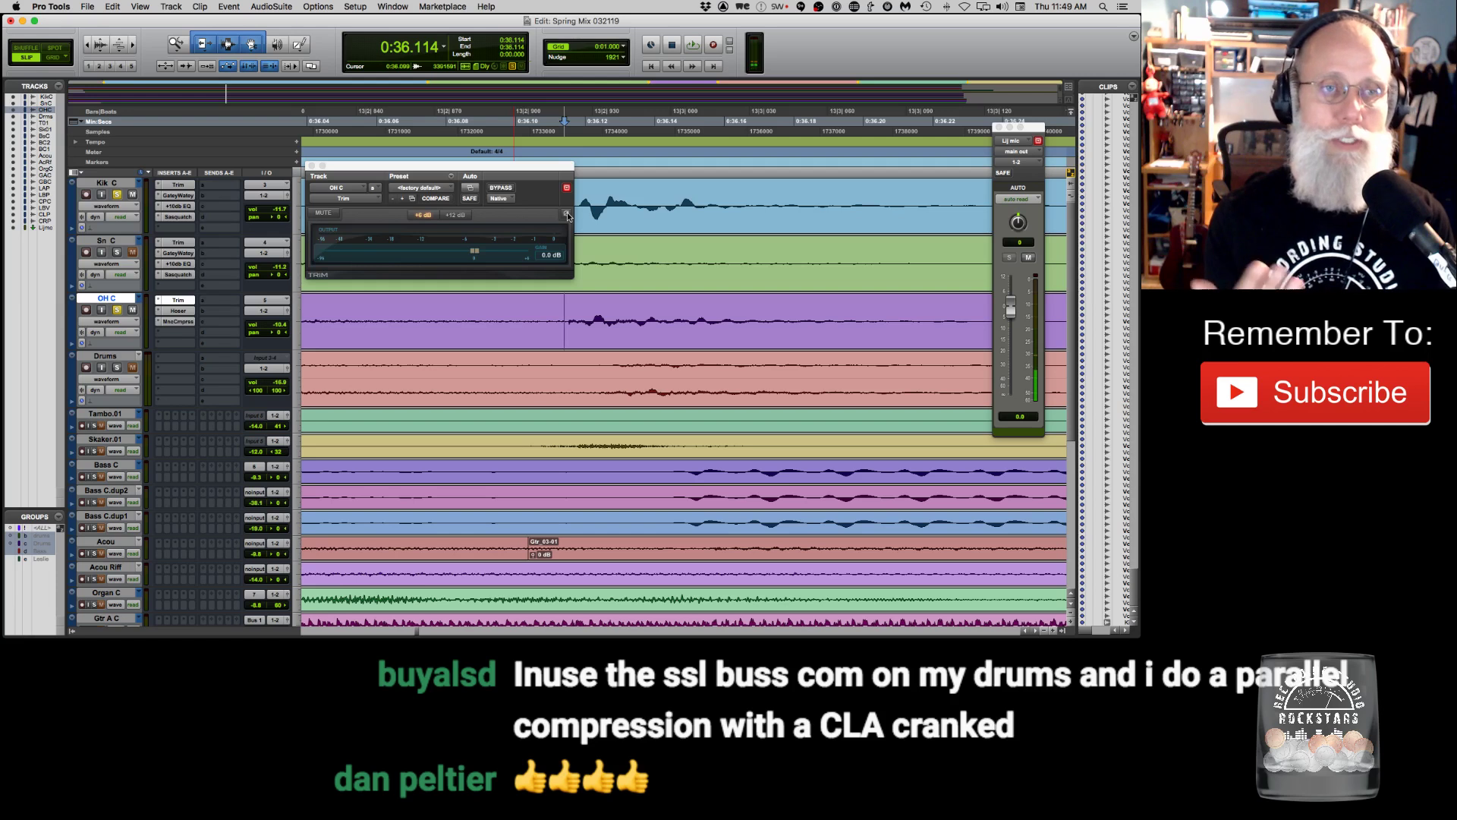
{"action": "key", "text": "space"}
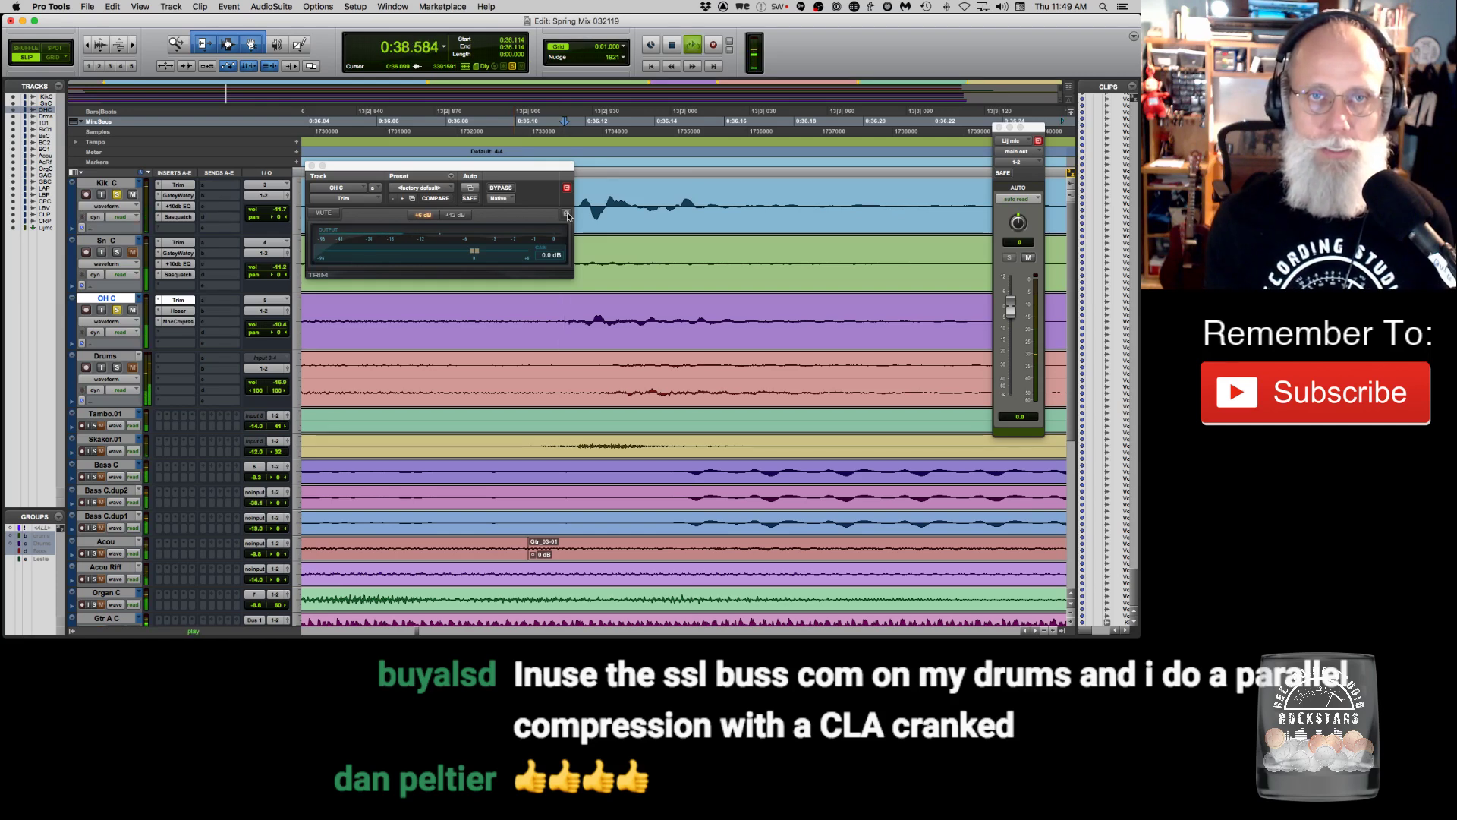
Invert the phase of OH C in its Trim plug-in and set the volume of OH C to -4.5 and Kik C to -10.4.
{"action": "left_click", "coordinate": [567, 216]}
{"action": "left_click_drag", "start_coordinate": [275, 326], "coordinate": [270, 324]}
{"action": "left_click_drag", "start_coordinate": [274, 206], "coordinate": [268, 210]}
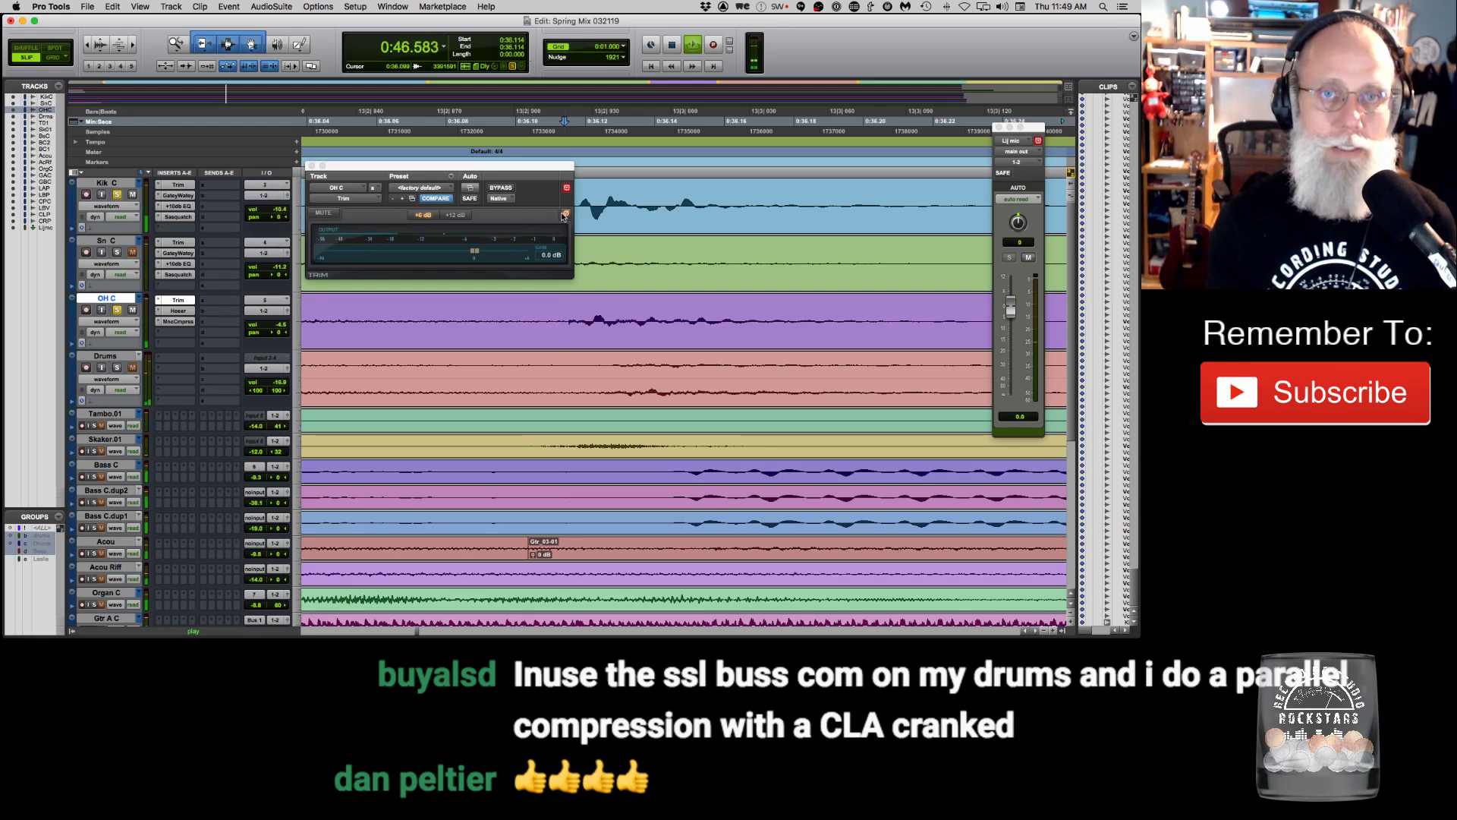
Compare OH C with normal and inverted phase during playback, moving its Trim window lower, then leave the phase inverted and stop playback.
{"action": "left_click", "coordinate": [566, 215]}
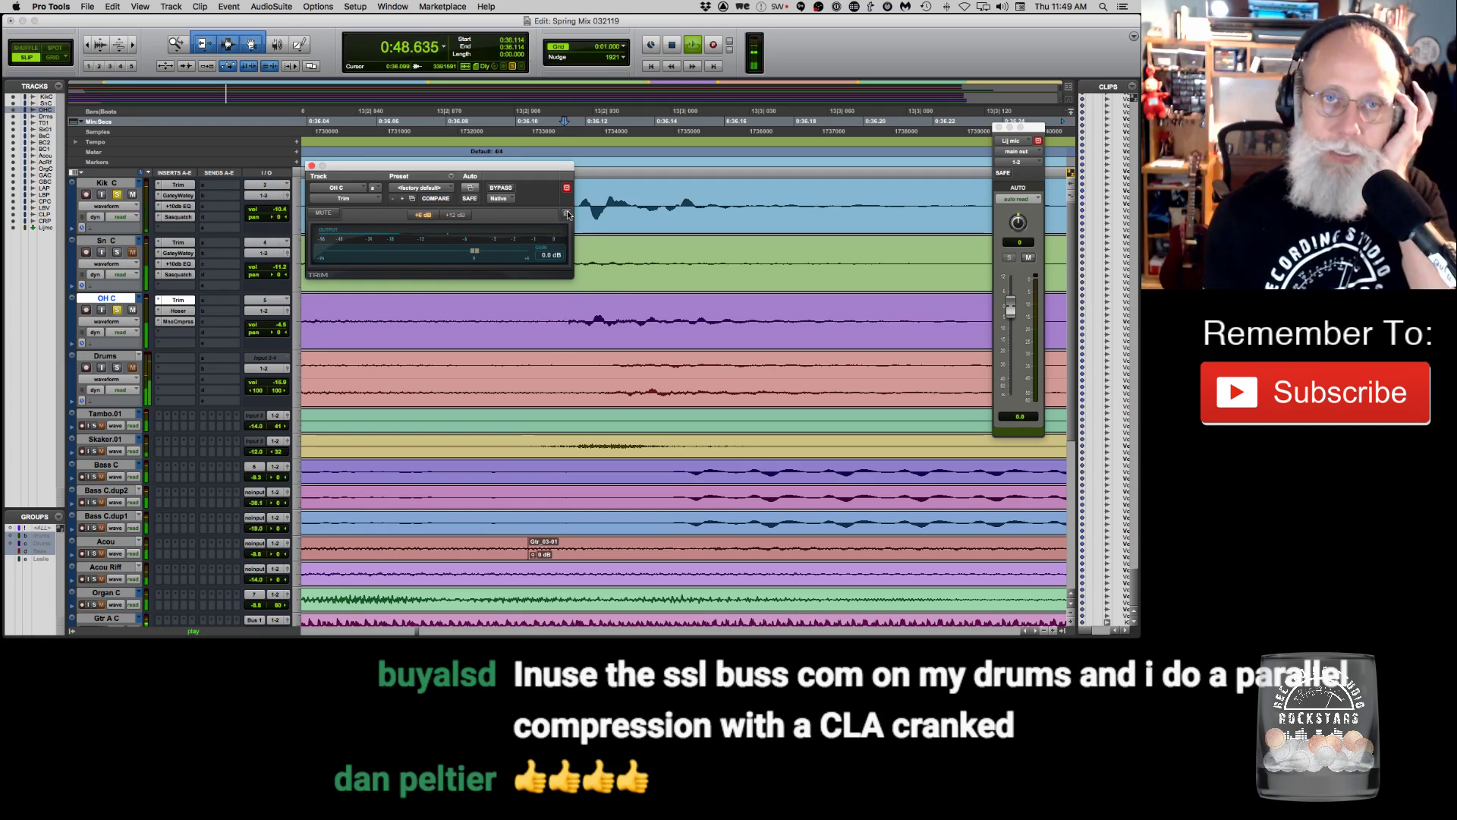
{"action": "left_click", "coordinate": [567, 214]}
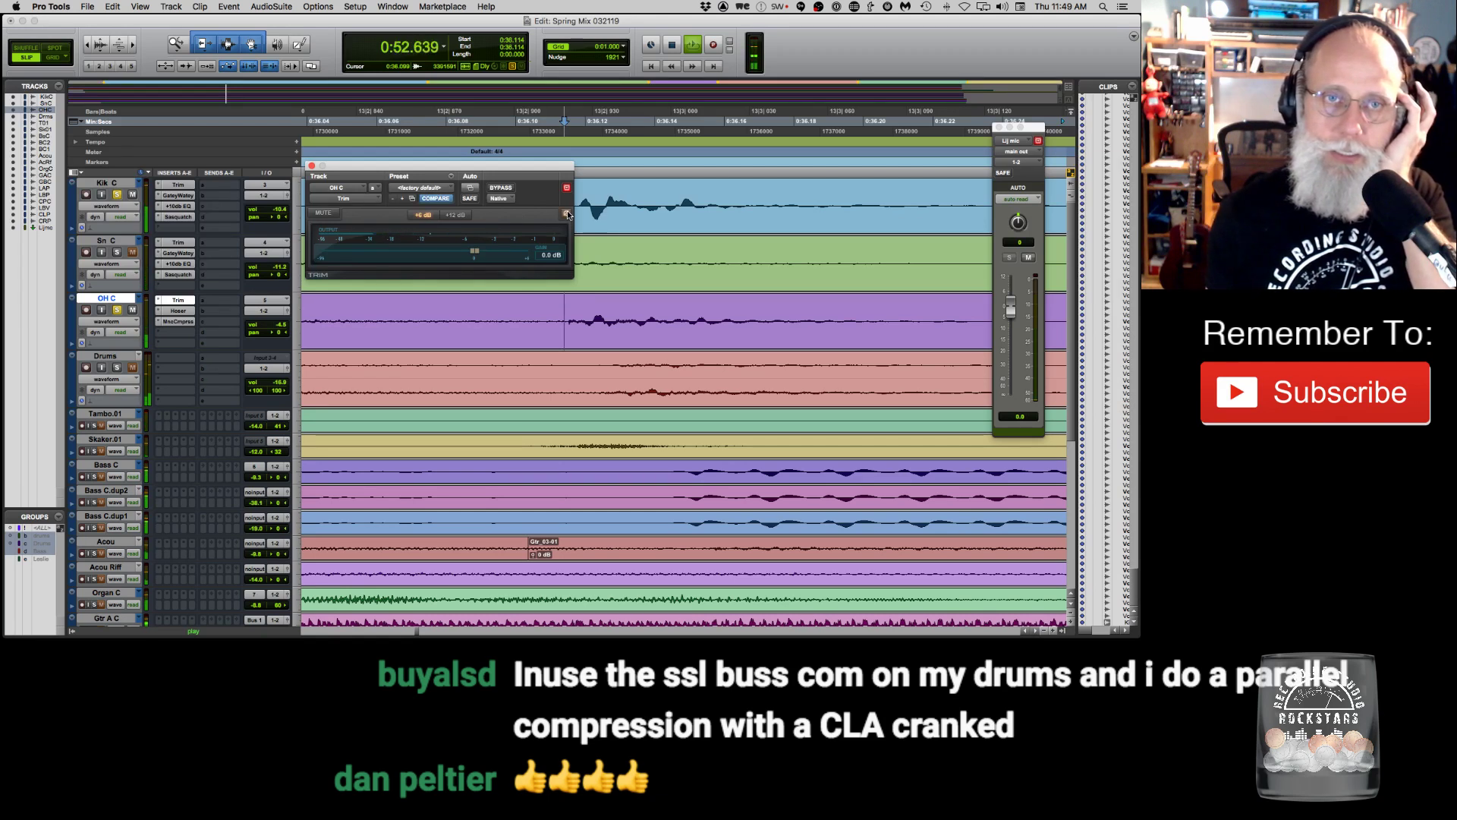
{"action": "left_click", "coordinate": [567, 214]}
{"action": "left_click_drag", "start_coordinate": [537, 167], "coordinate": [516, 270]}
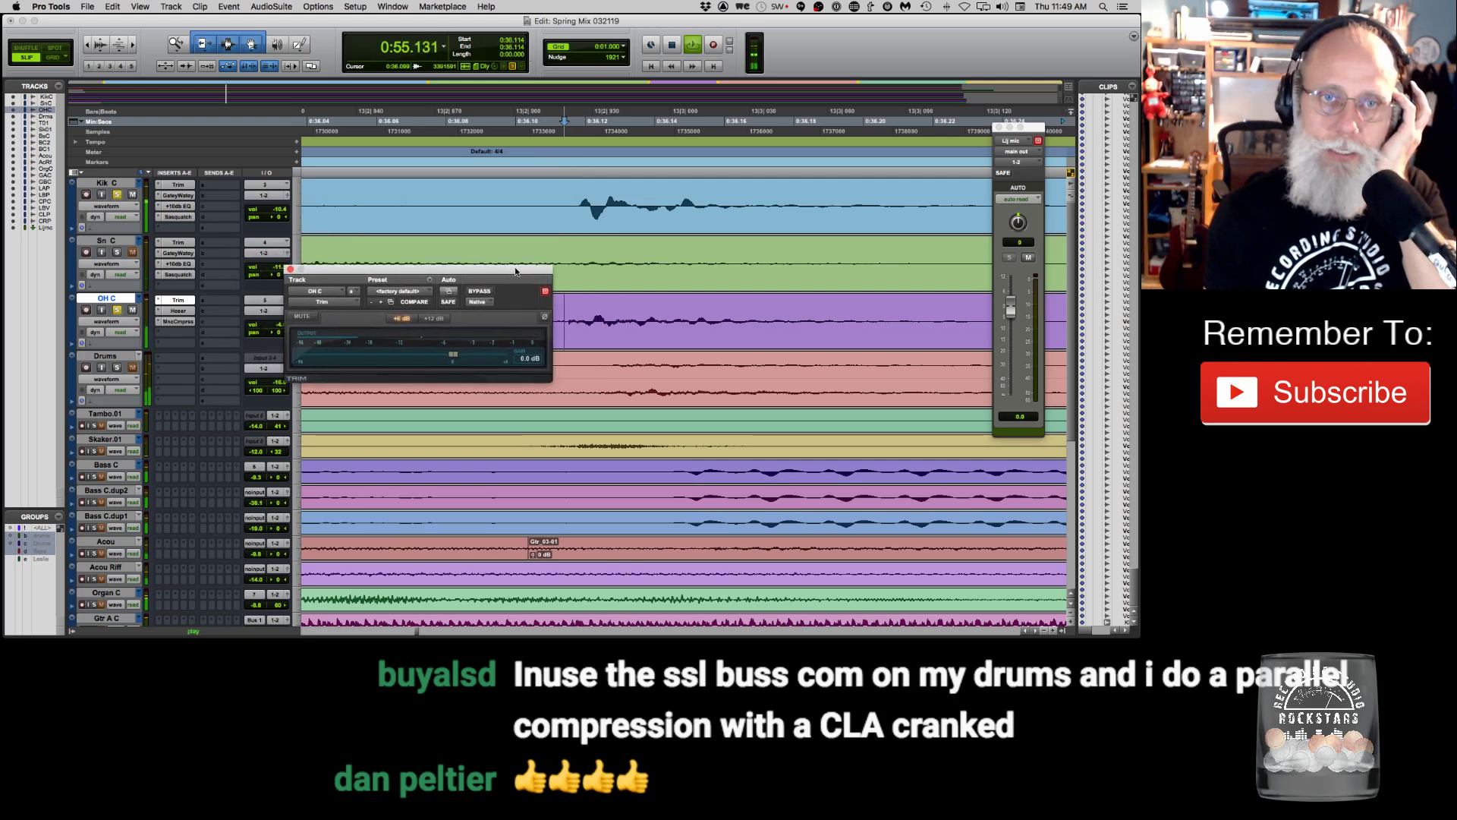
{"action": "left_click", "coordinate": [545, 317]}
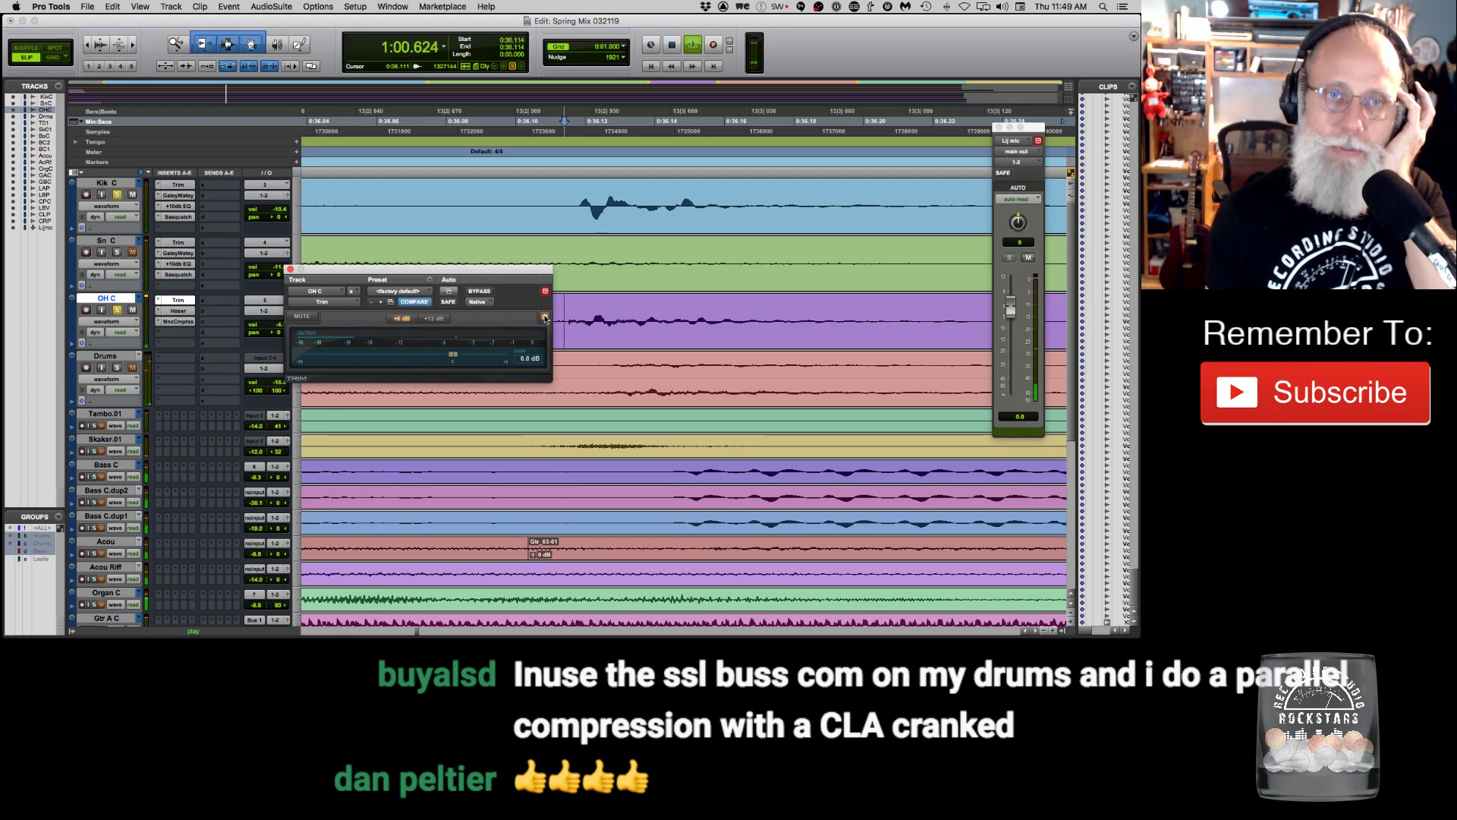
{"action": "left_click", "coordinate": [545, 317]}
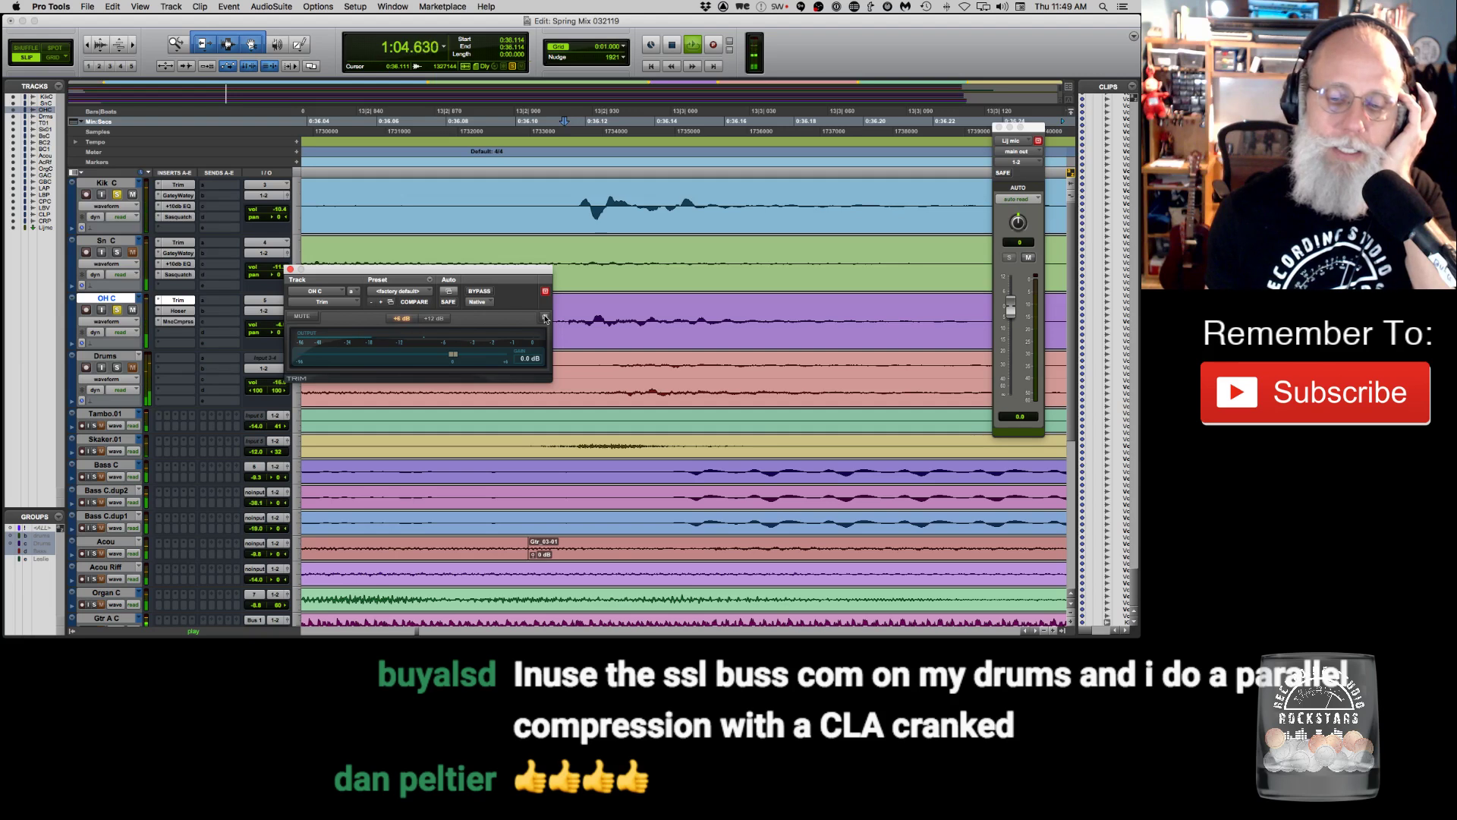
{"action": "left_click", "coordinate": [545, 318]}
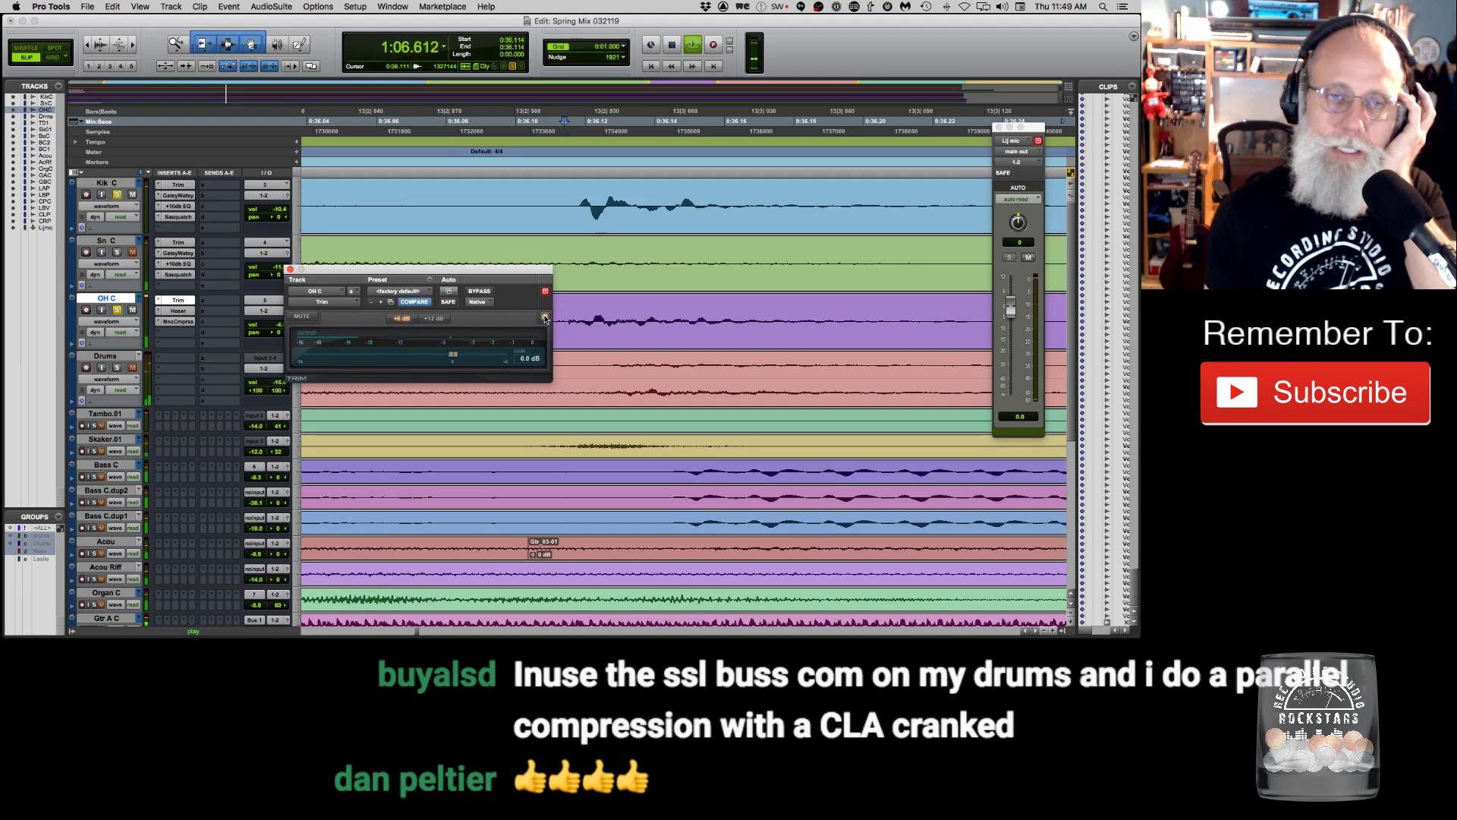
{"action": "key", "text": "space"}
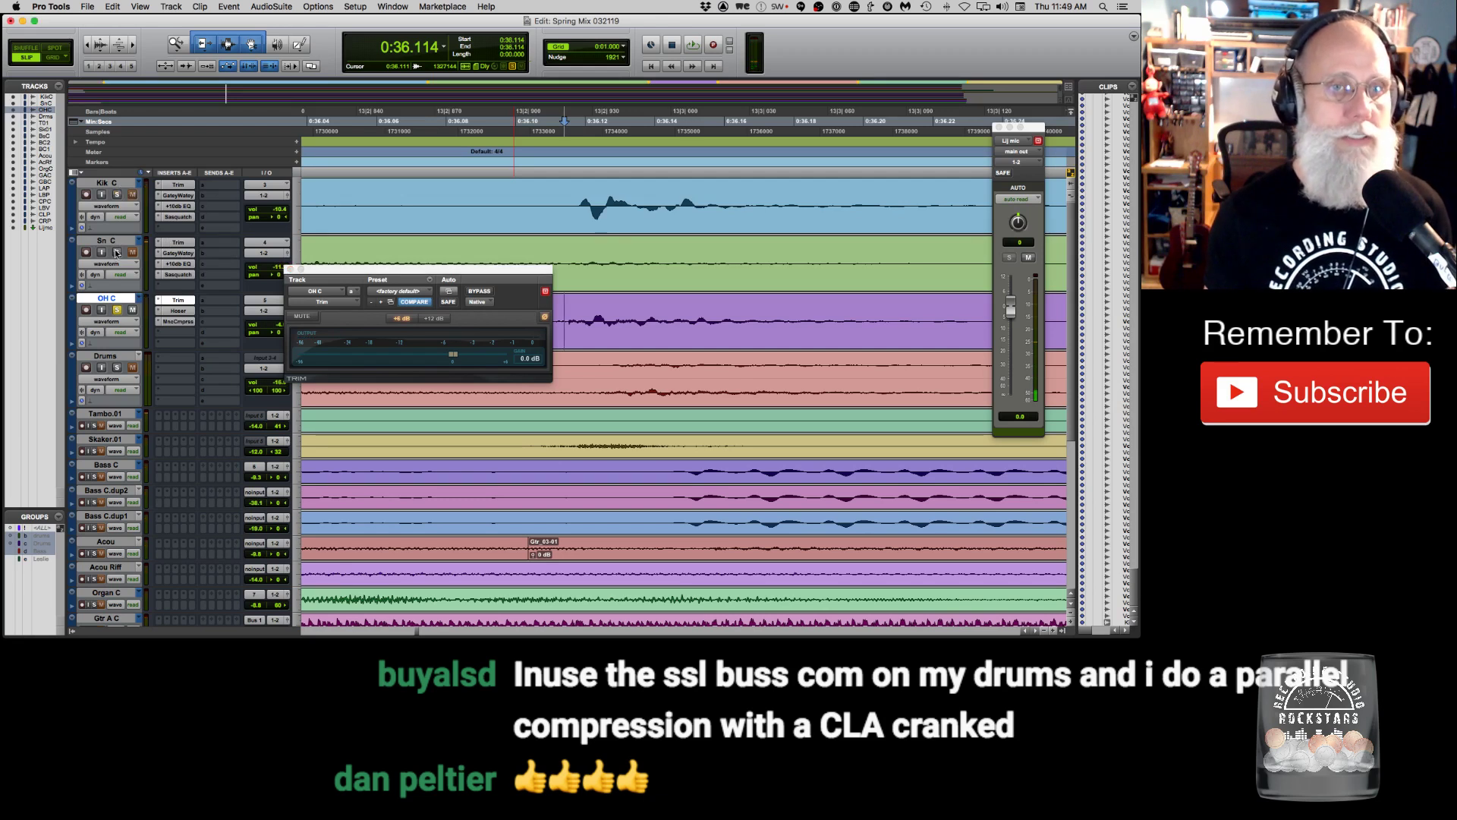
Solo Sn C in place of Kik C and move the Trim window clear of the Sn C and OH C waveforms.
{"action": "left_click", "coordinate": [793, 247]}
{"action": "key", "text": "r"}
{"action": "key", "text": "r"}
{"action": "key", "text": "r"}
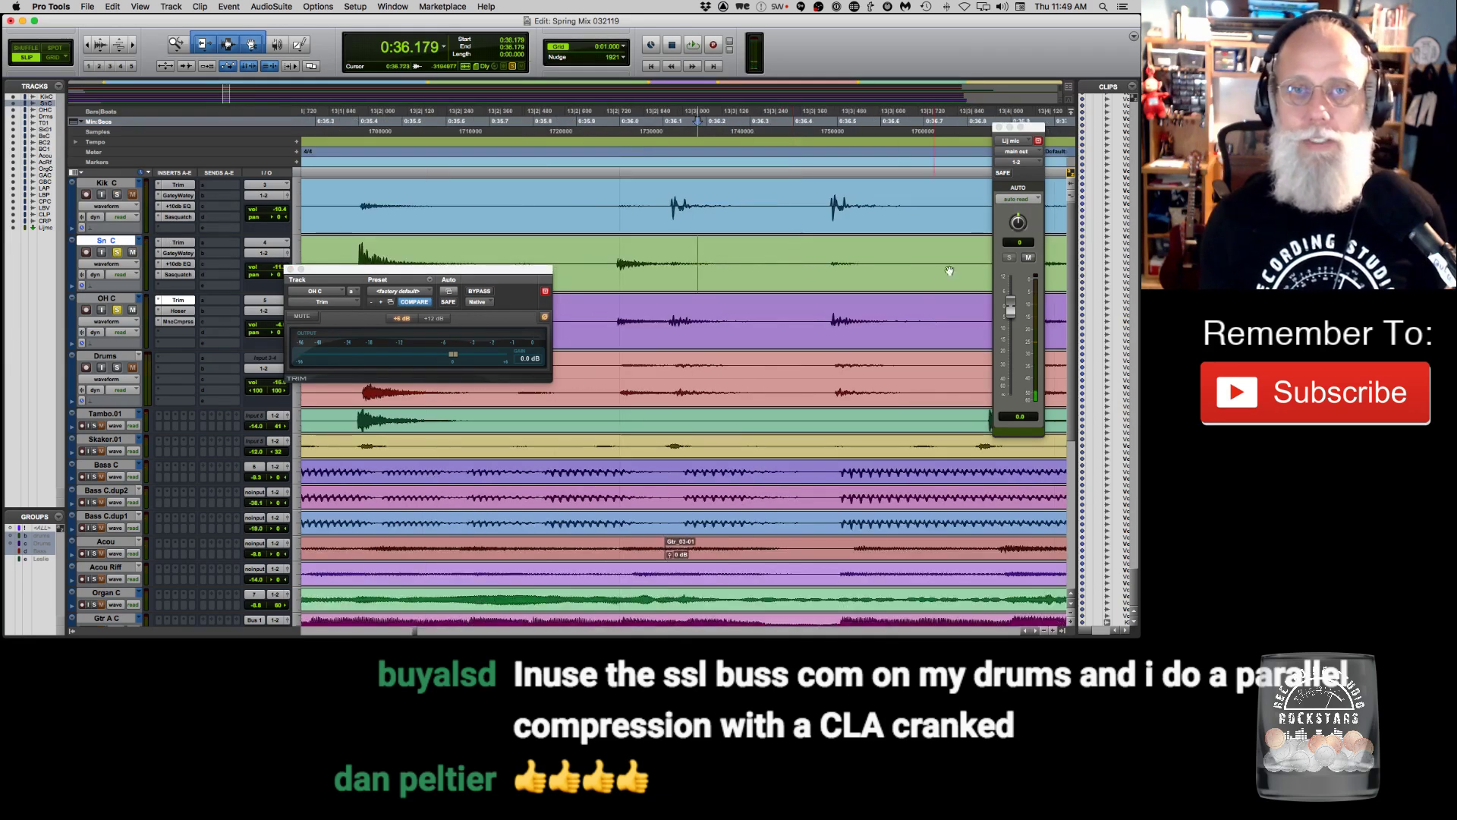
{"action": "left_click_drag", "start_coordinate": [332, 270], "coordinate": [368, 336]}
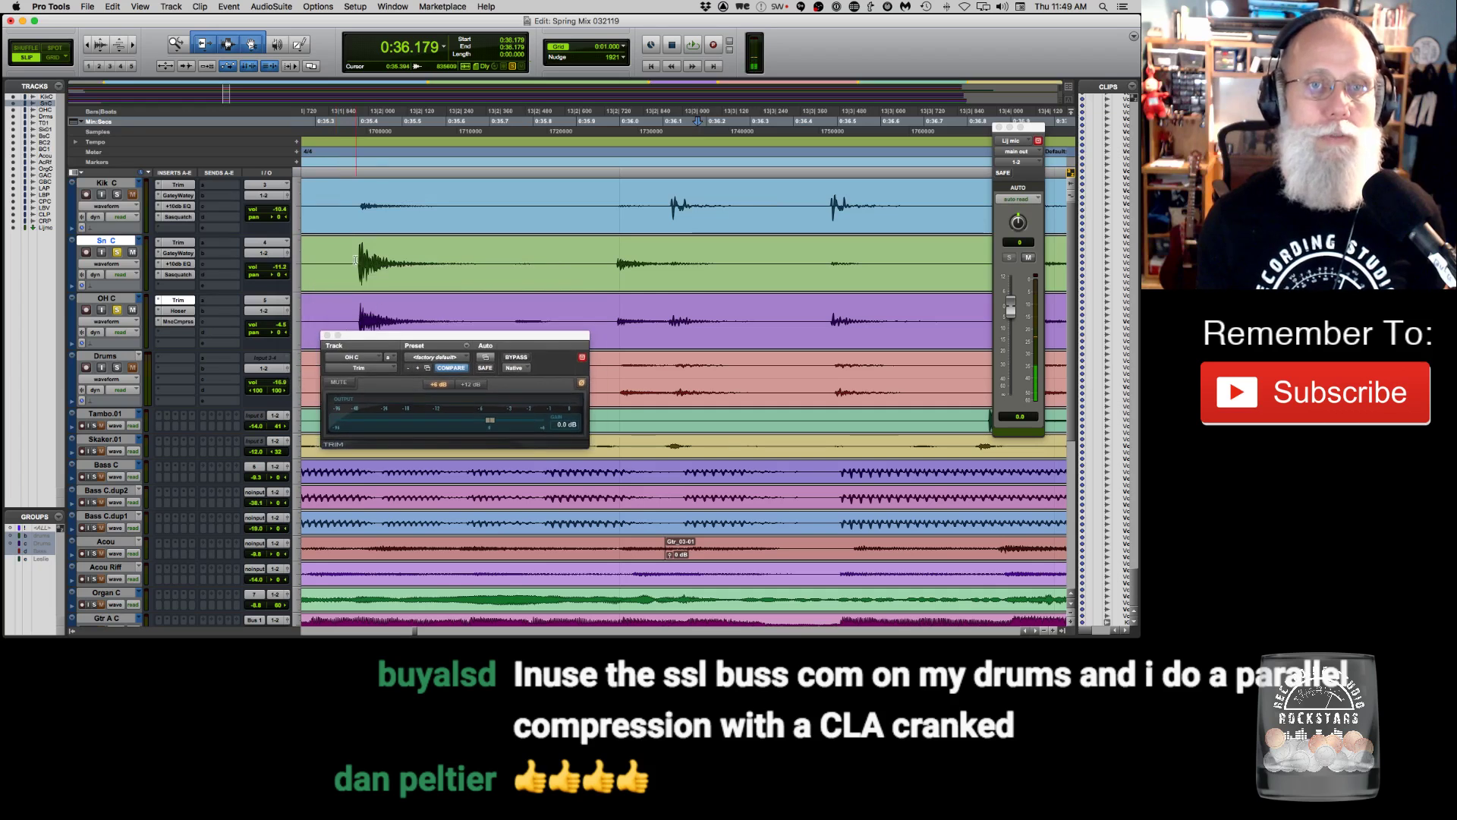
Zoom in on the large earlier snare hit and place the cursor at its transient at 0:35.399 on Sn C.
{"action": "left_click", "coordinate": [358, 254]}
{"action": "key", "text": "t"}
{"action": "key", "text": "t"}
{"action": "key", "text": "t"}
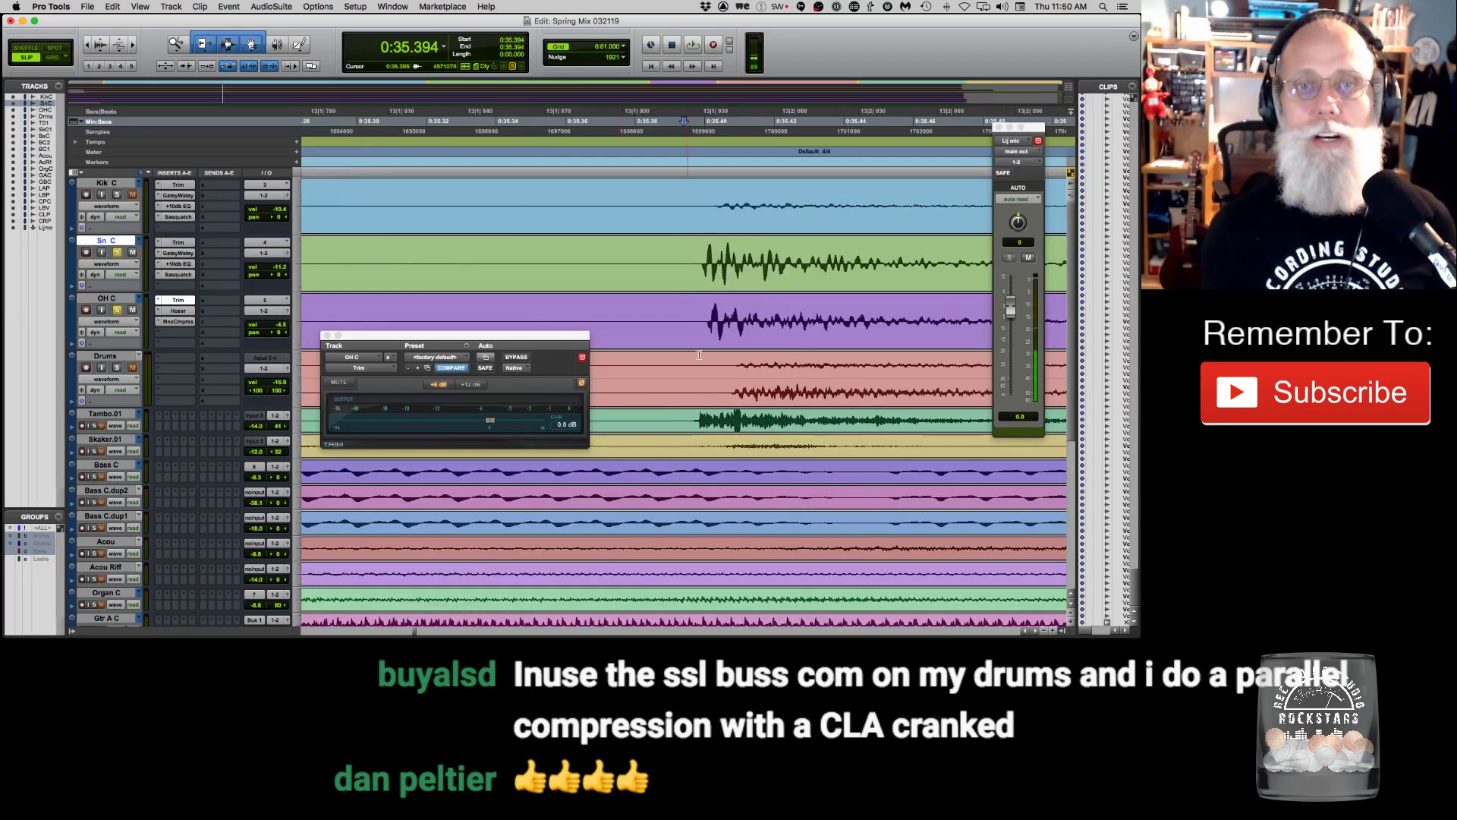
{"action": "key", "text": "Tab"}
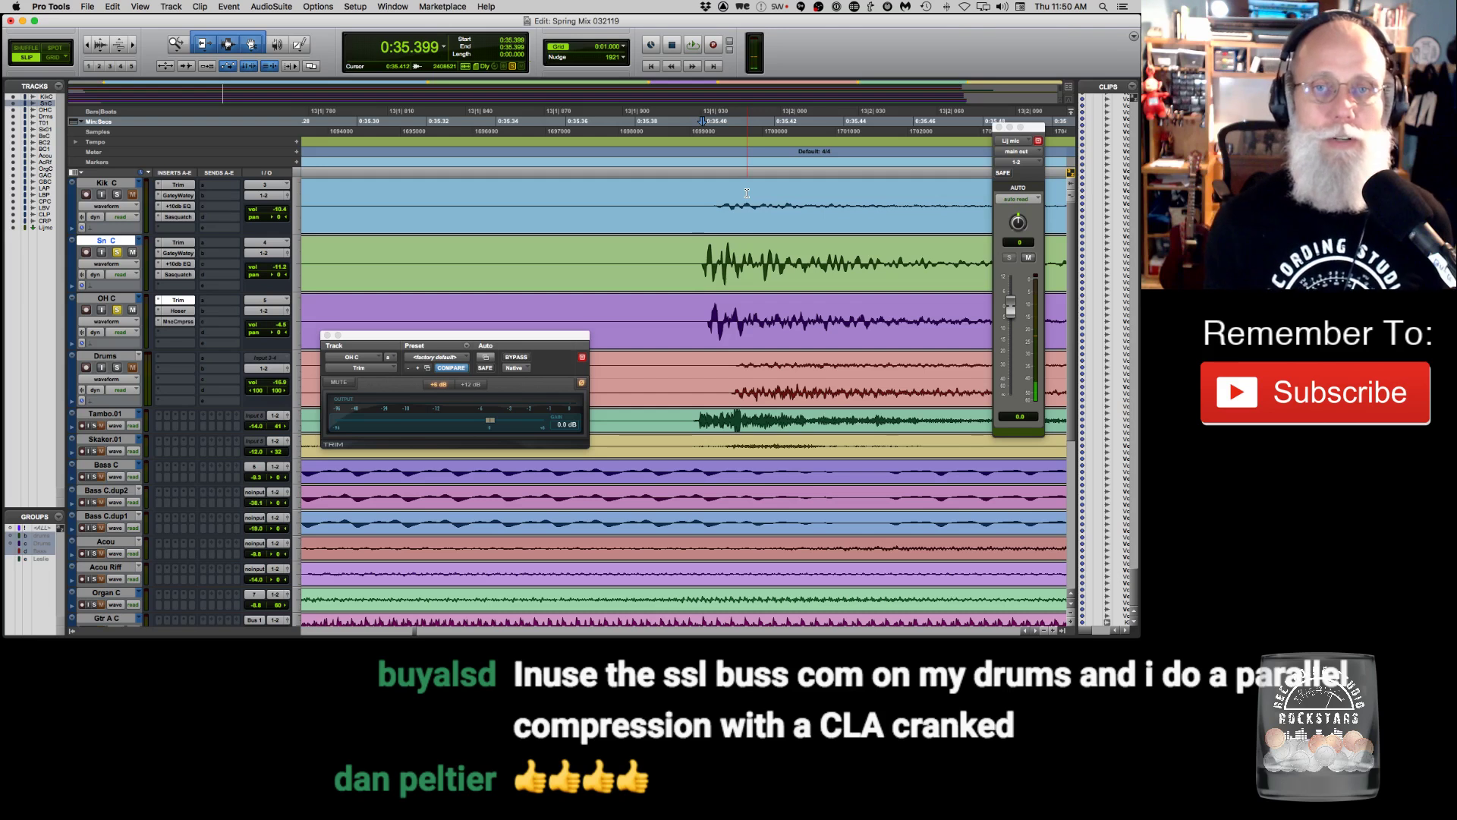
Select the first dip of the snare hit on Sn C to compare it with OH C, then return the cursor to the transient.
{"action": "key", "text": "super+bracketright"}
{"action": "key", "text": "super+bracketright"}
{"action": "key", "text": "super+bracketright"}
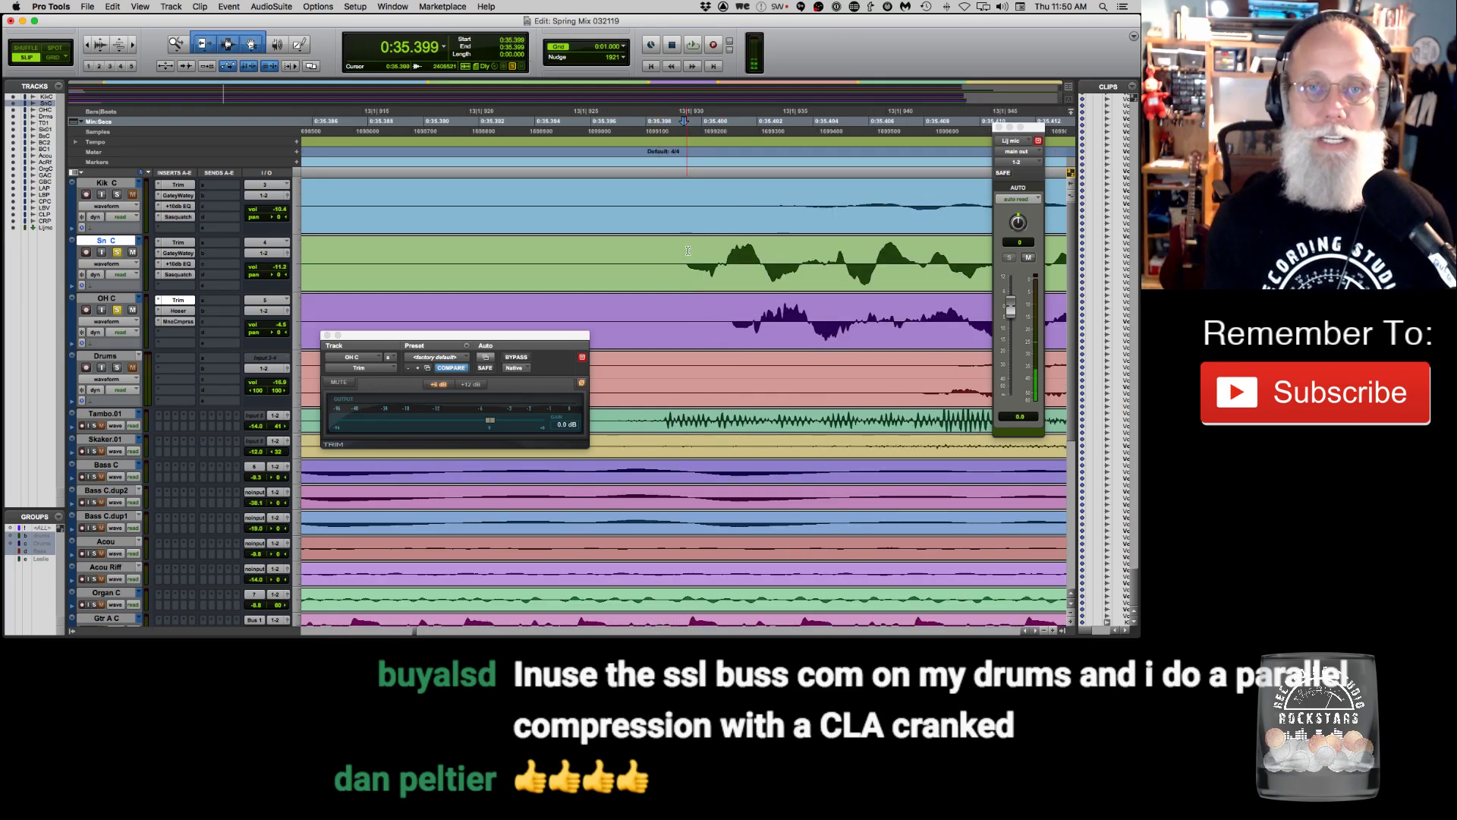
{"action": "left_click_drag", "start_coordinate": [687, 251], "coordinate": [726, 249]}
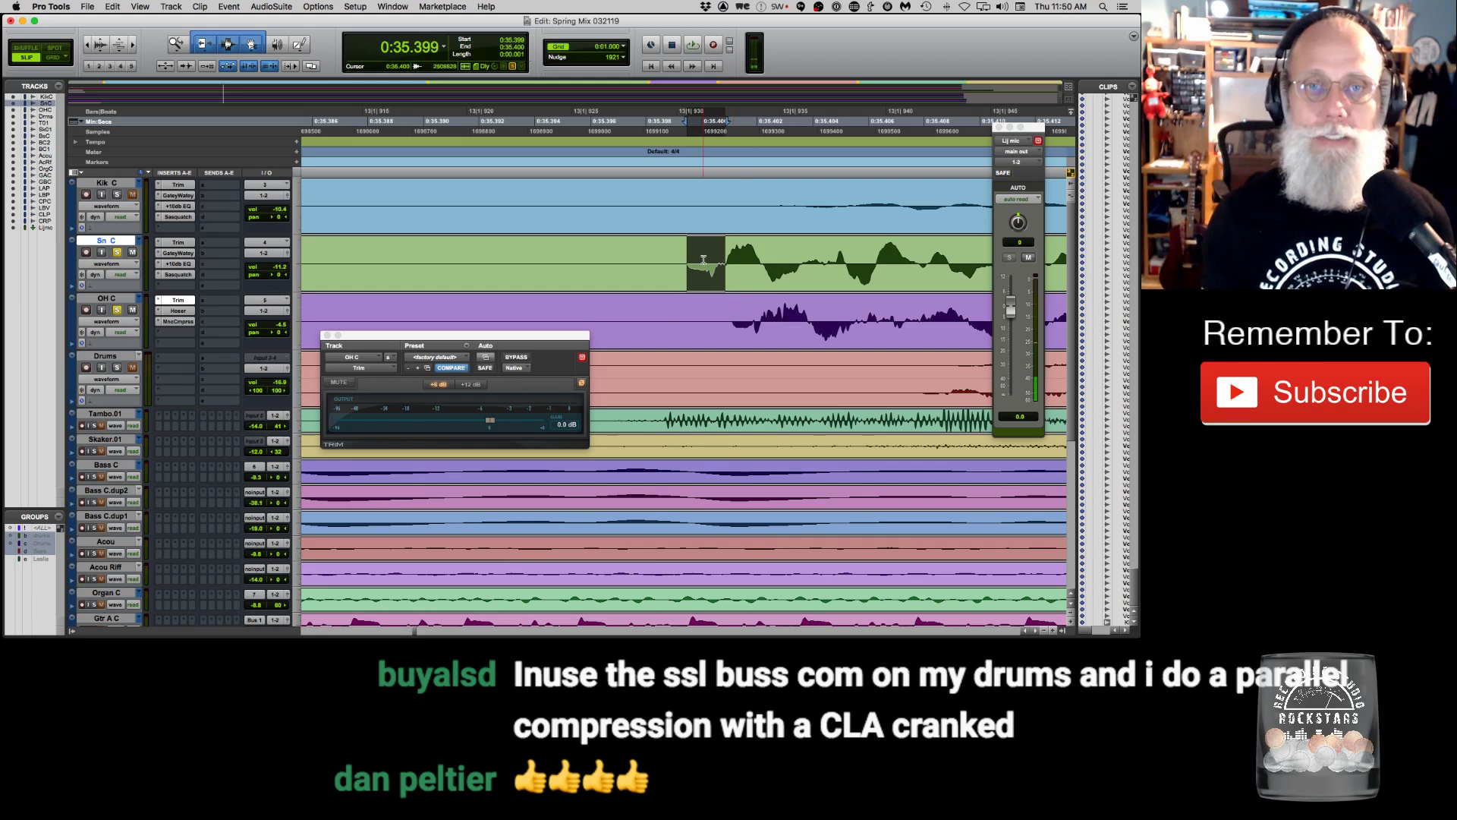
{"action": "key", "text": "r"}
{"action": "key", "text": "r"}
{"action": "key", "text": "r"}
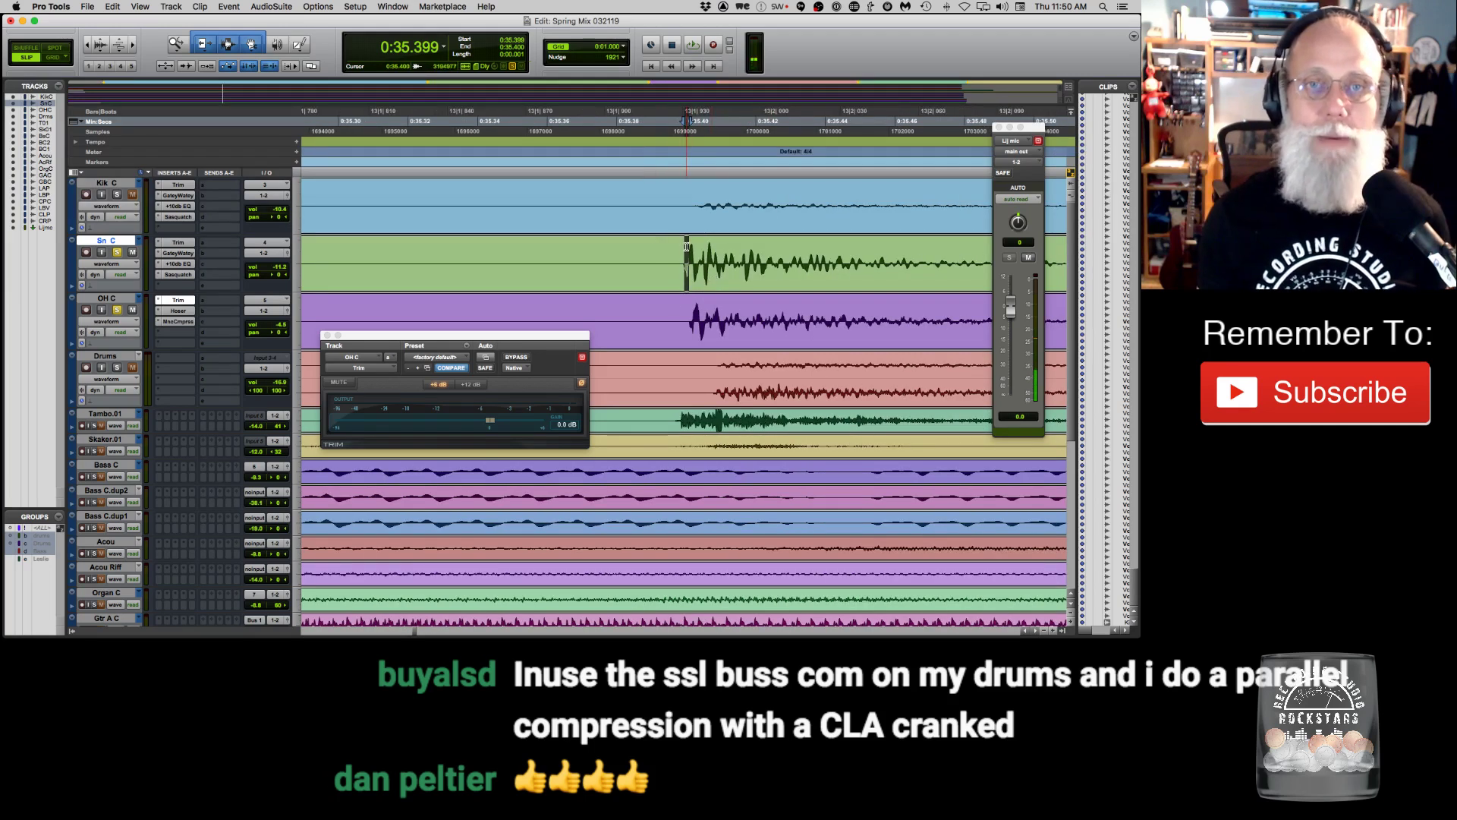
{"action": "left_click", "coordinate": [686, 247]}
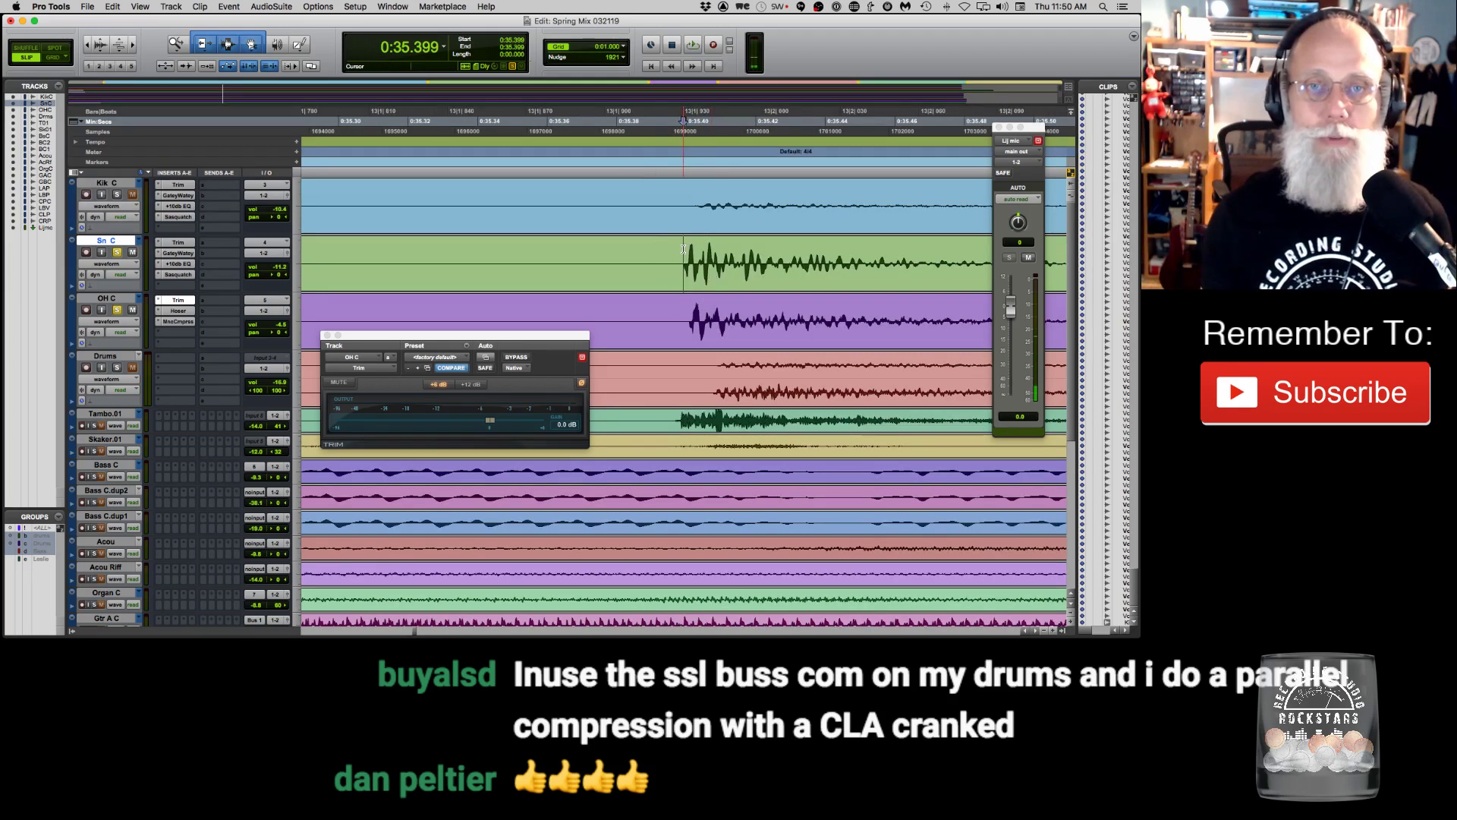
Open the Trim plug-in on Sn C, invert its phase during playback from 0:35.399 and raise the Sn C volume.
{"action": "left_click", "coordinate": [170, 242]}
{"action": "key", "text": "r"}
{"action": "key", "text": "r"}
{"action": "key", "text": "r"}
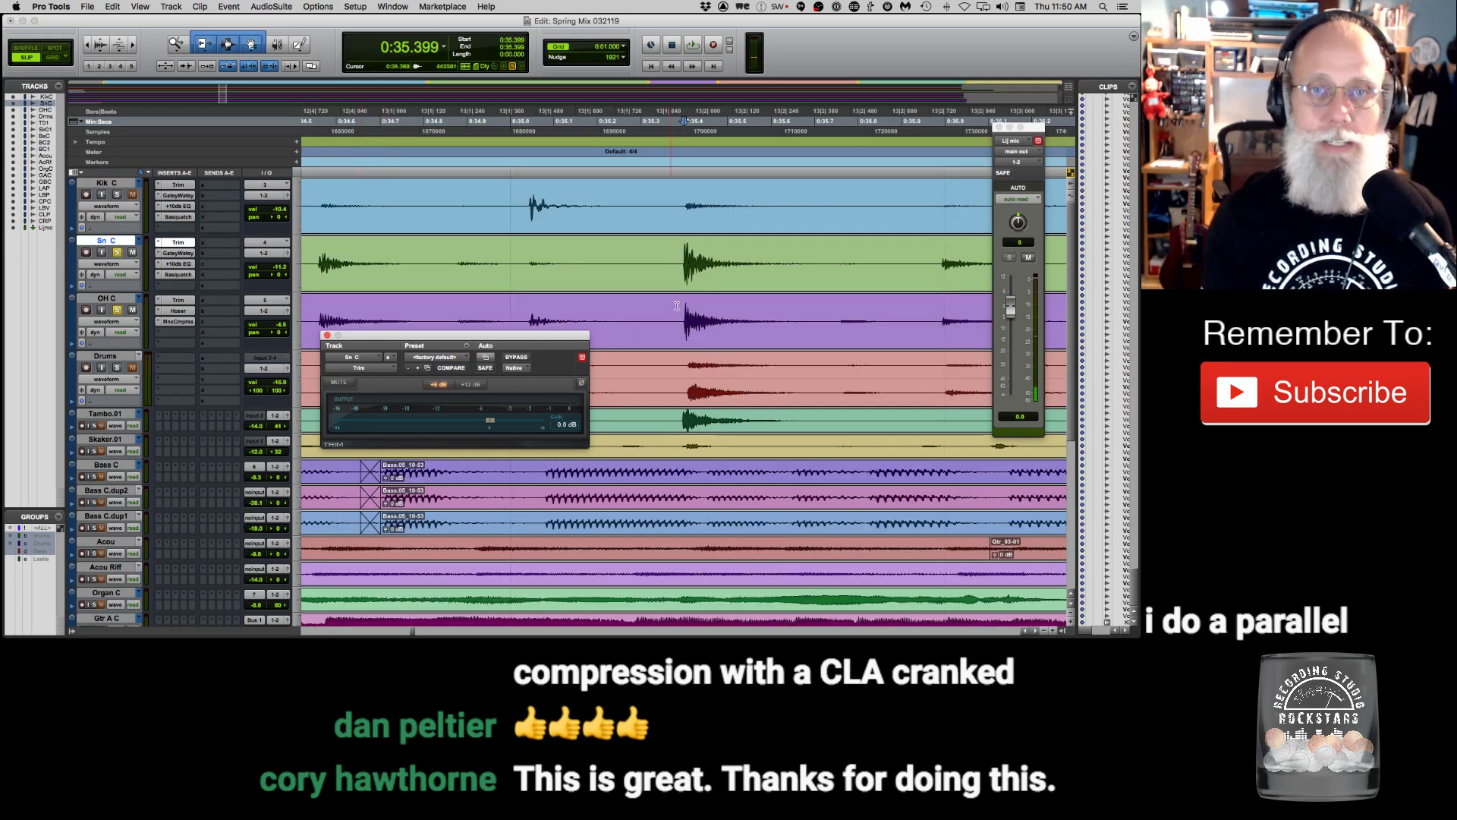
{"action": "key", "text": "space"}
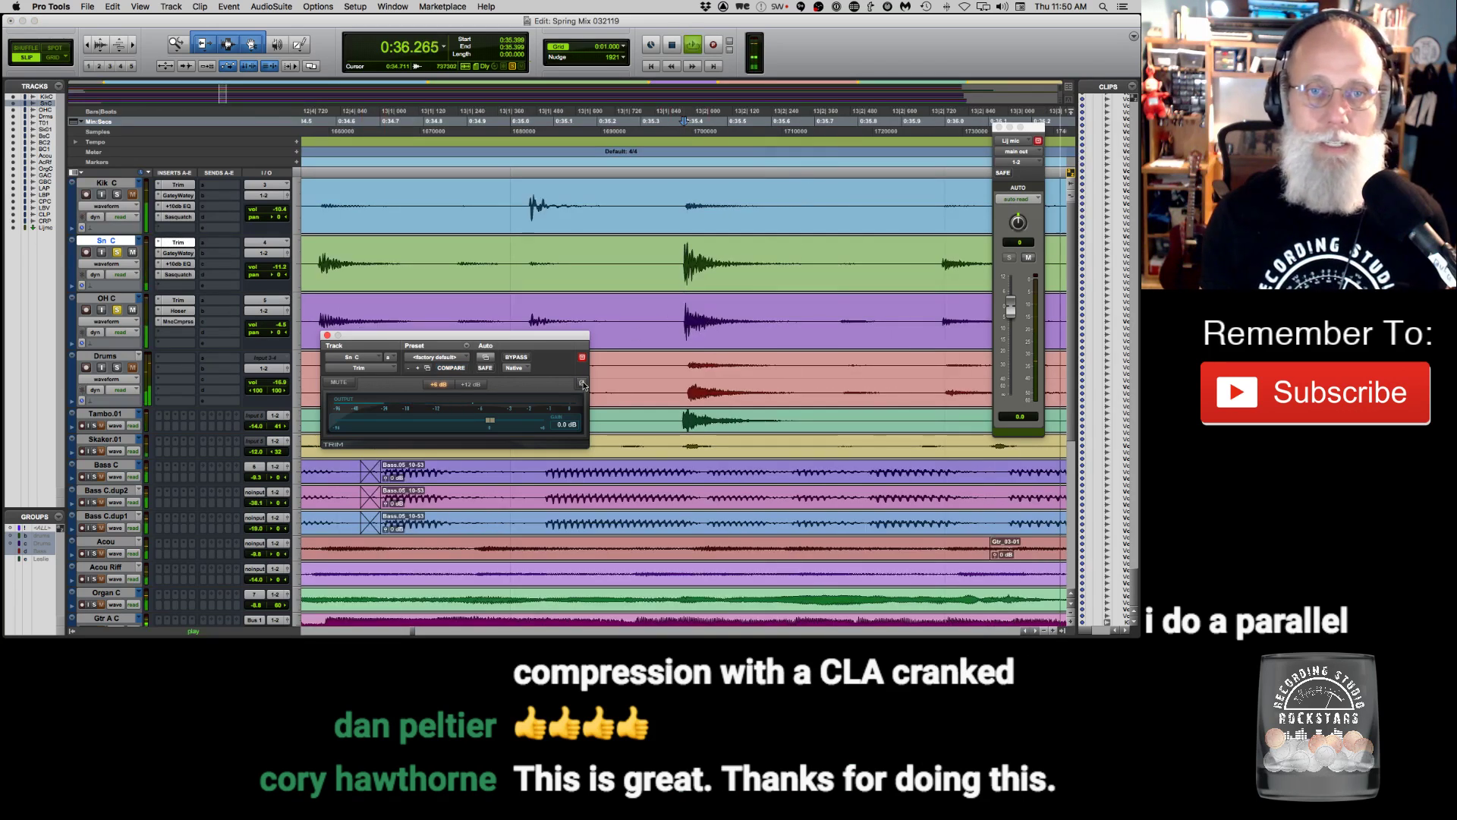
{"action": "left_click", "coordinate": [582, 384]}
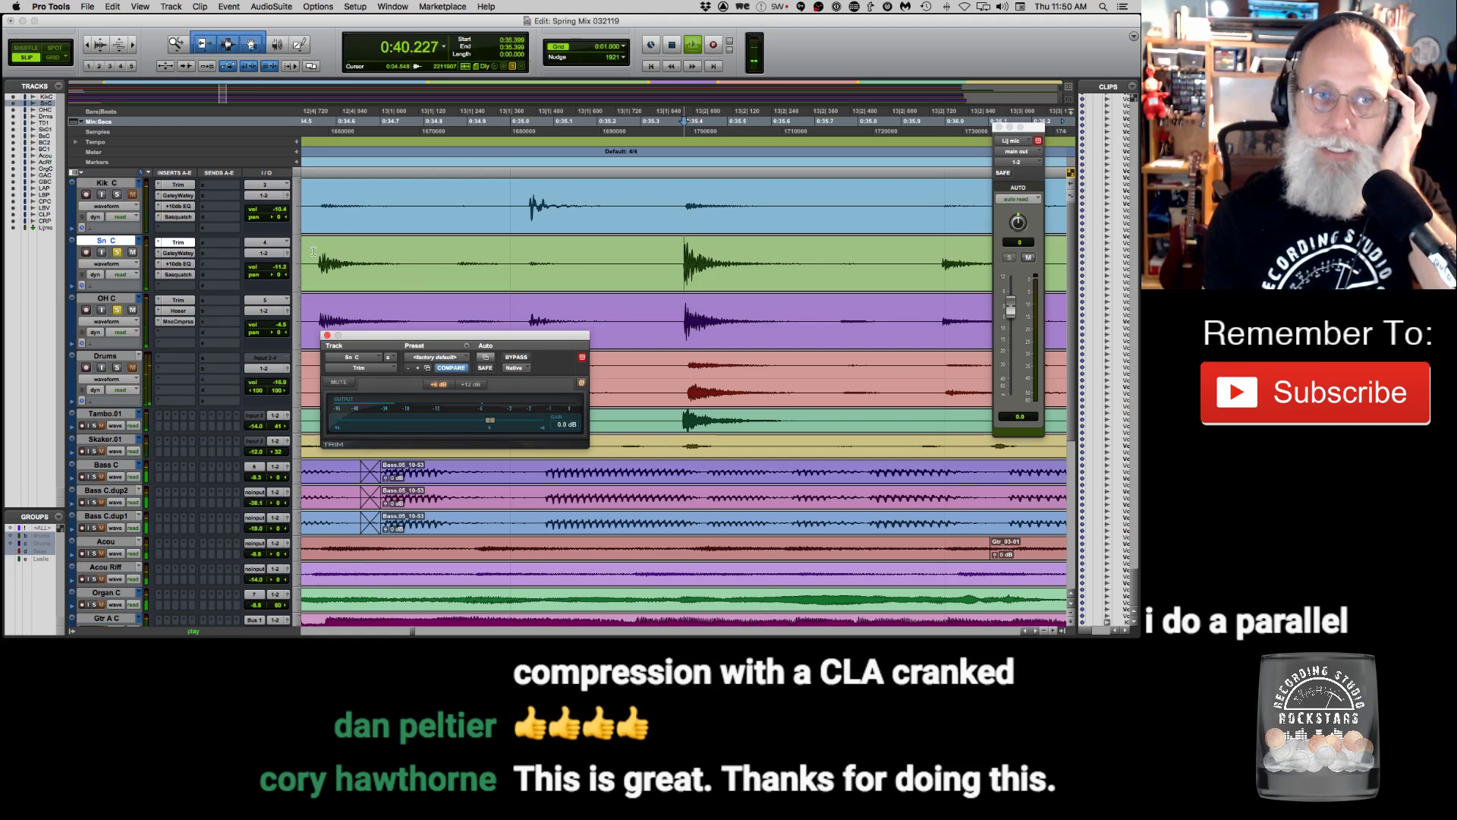
{"action": "left_click_drag", "start_coordinate": [281, 267], "coordinate": [281, 263]}
Compare Sn C with normal and inverted phase, leave it inverted, then close the Trim window and stop playback.
{"action": "left_click", "coordinate": [582, 385]}
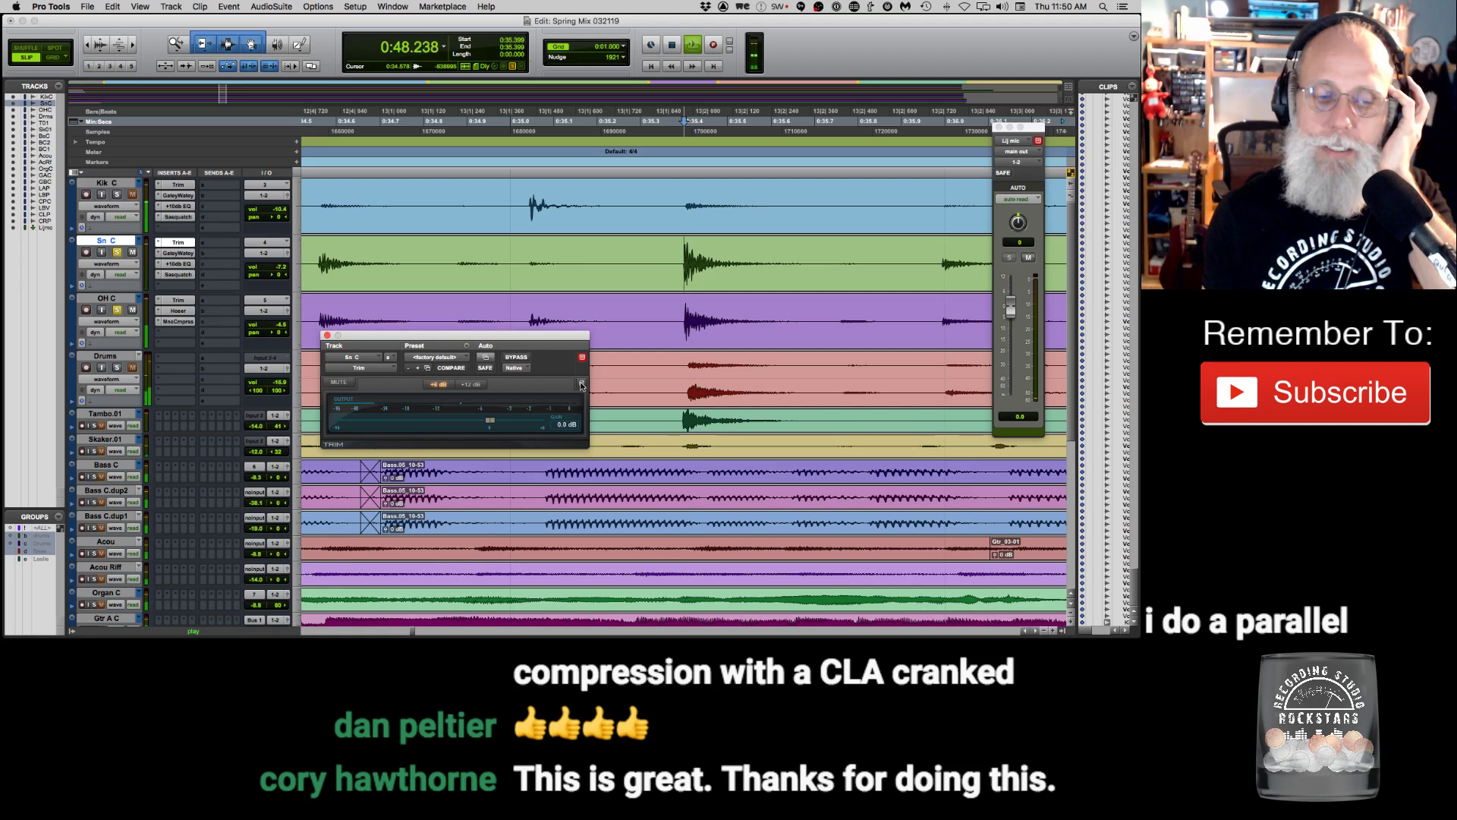
{"action": "left_click", "coordinate": [581, 385]}
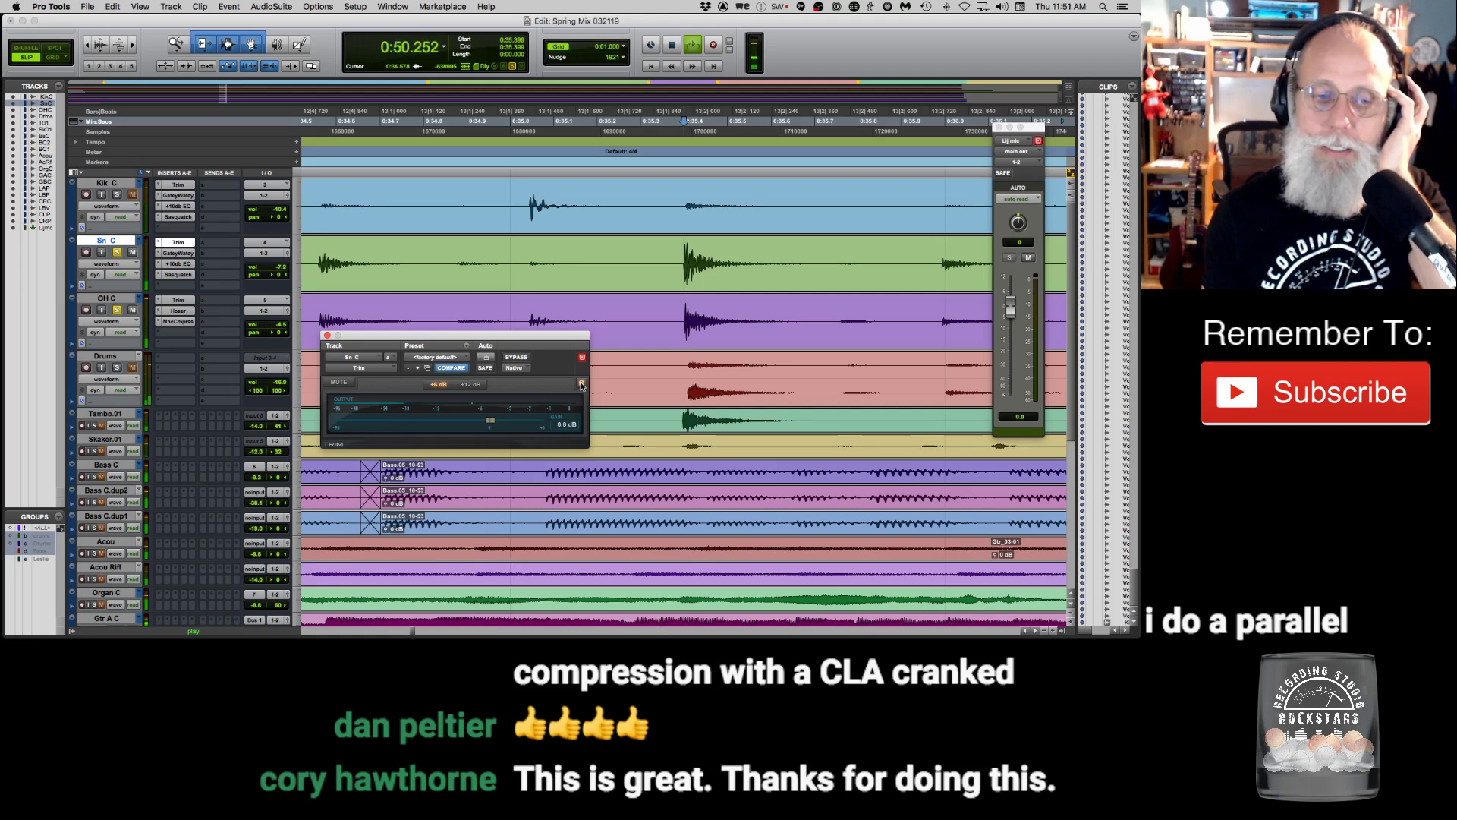
{"action": "left_click", "coordinate": [582, 385]}
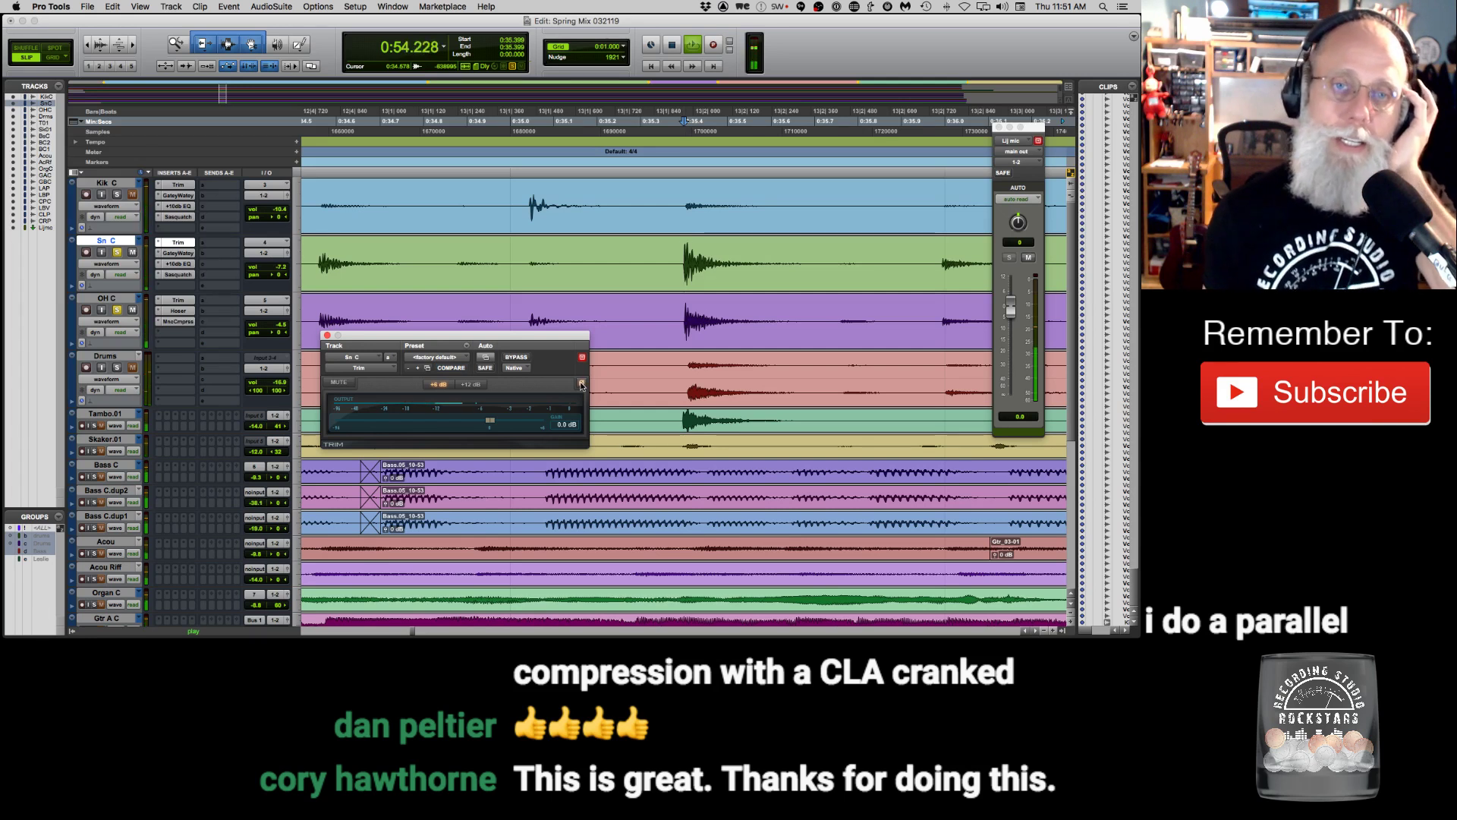
{"action": "left_click", "coordinate": [581, 384]}
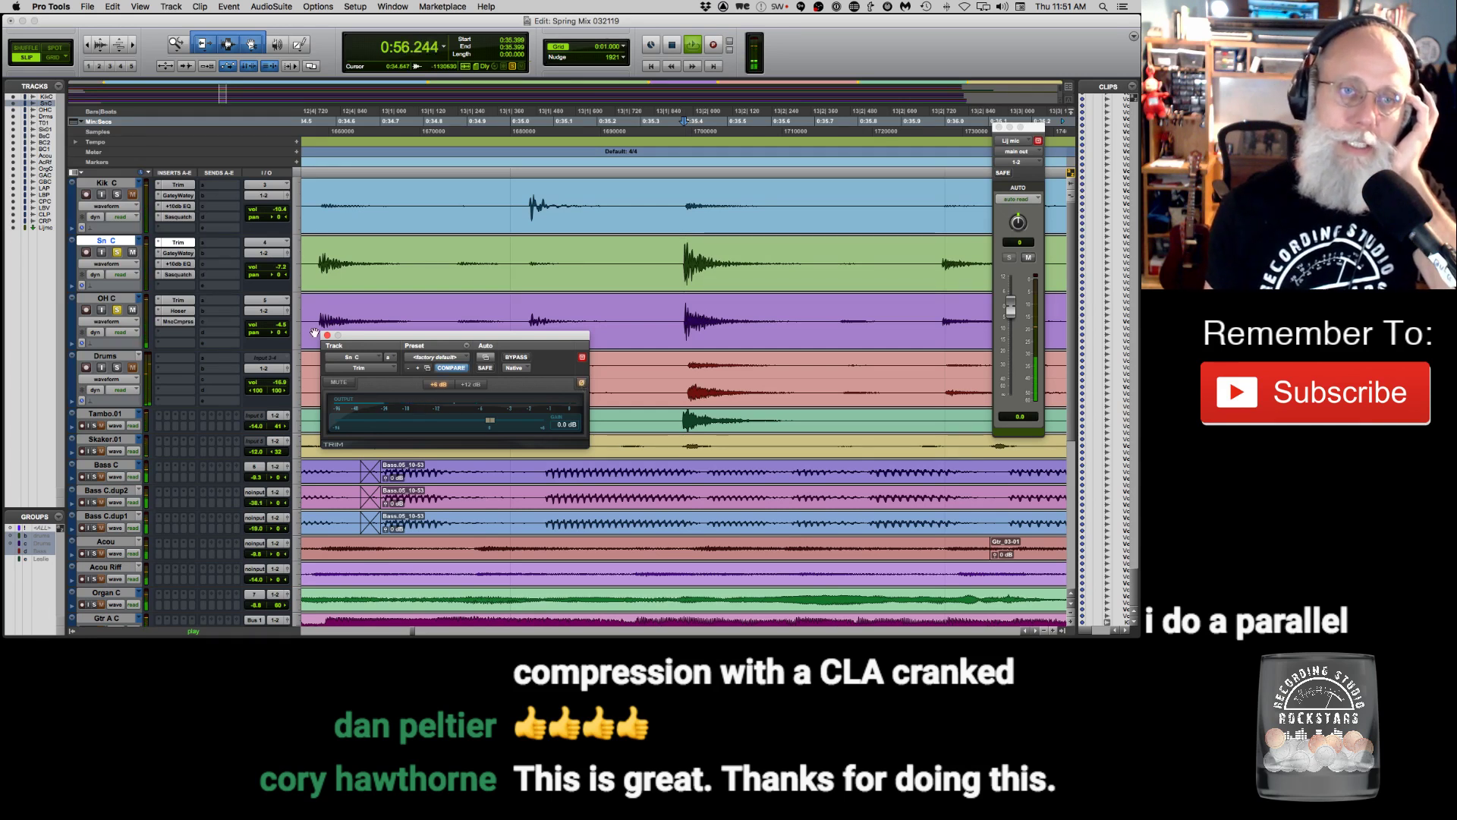
{"action": "left_click", "coordinate": [327, 336]}
{"action": "key", "text": "space"}
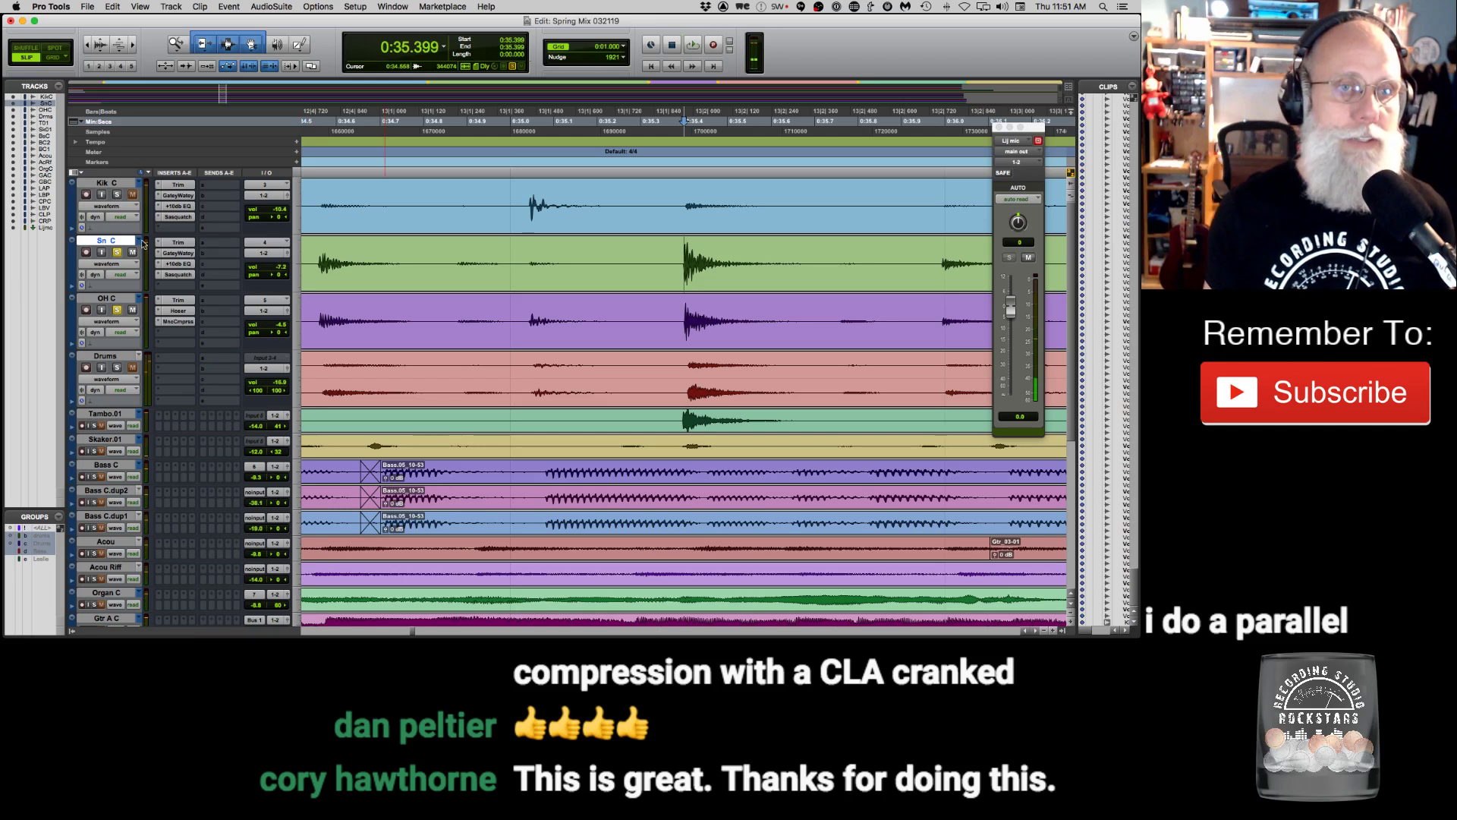
Solo Kik C together with Sn C and OH C, and view the Trim plug-ins on Sn C and OH C.
{"action": "left_click", "coordinate": [116, 194]}
{"action": "key", "text": "r"}
{"action": "key", "text": "r"}
{"action": "key", "text": "r"}
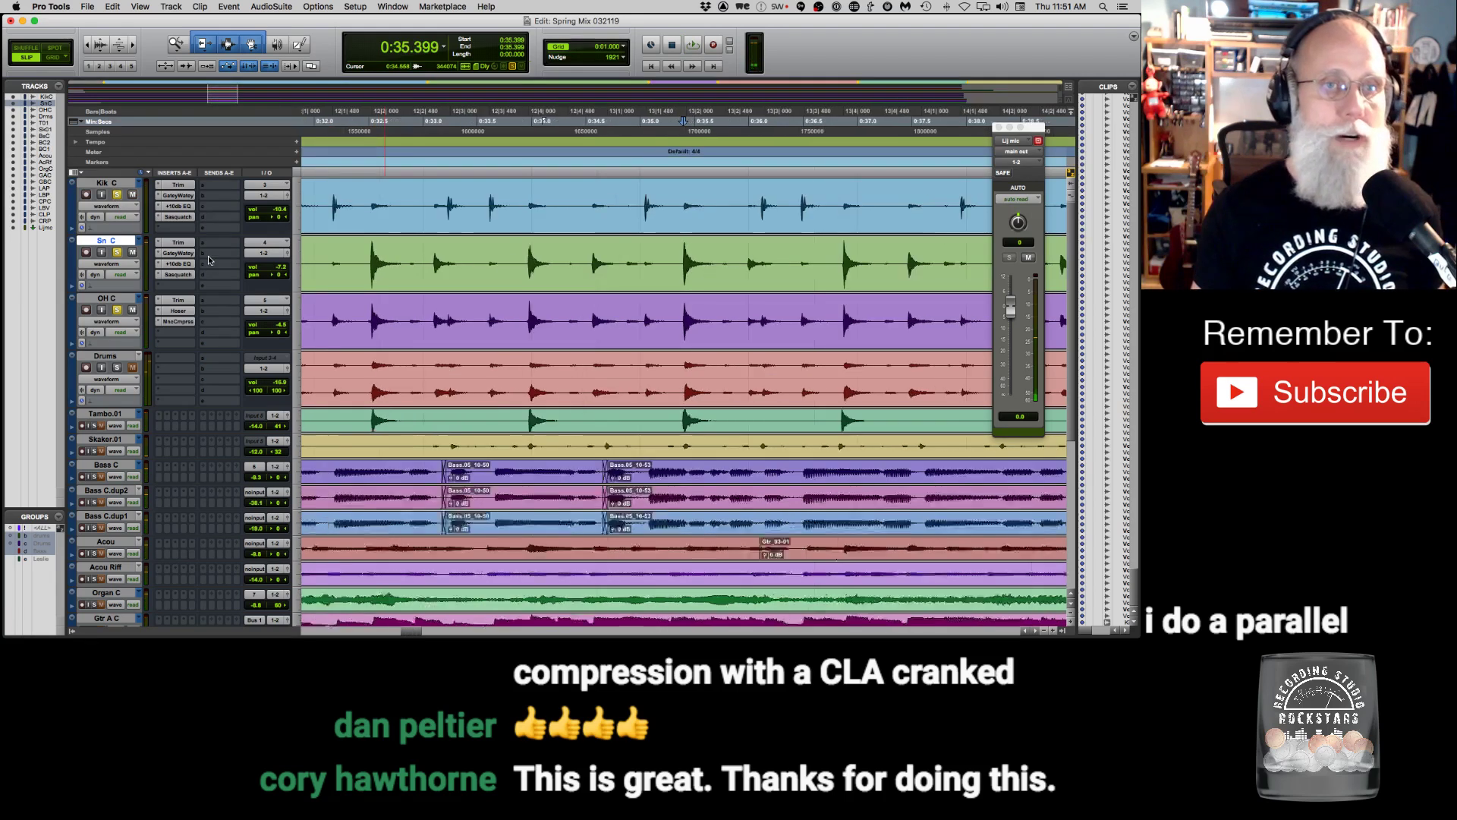
{"action": "key", "text": "r"}
{"action": "left_click", "coordinate": [352, 211]}
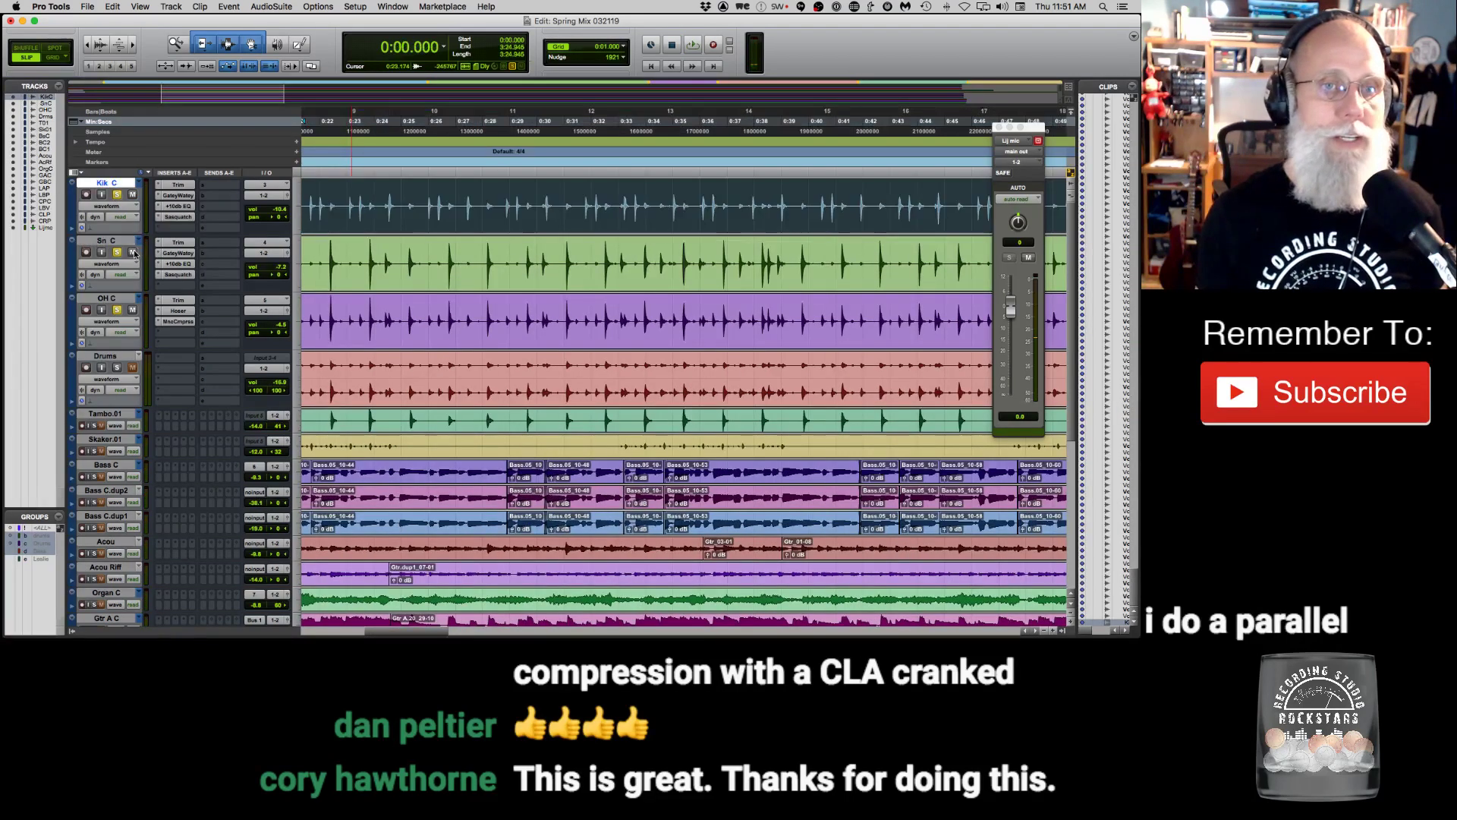
{"action": "left_click", "coordinate": [181, 243]}
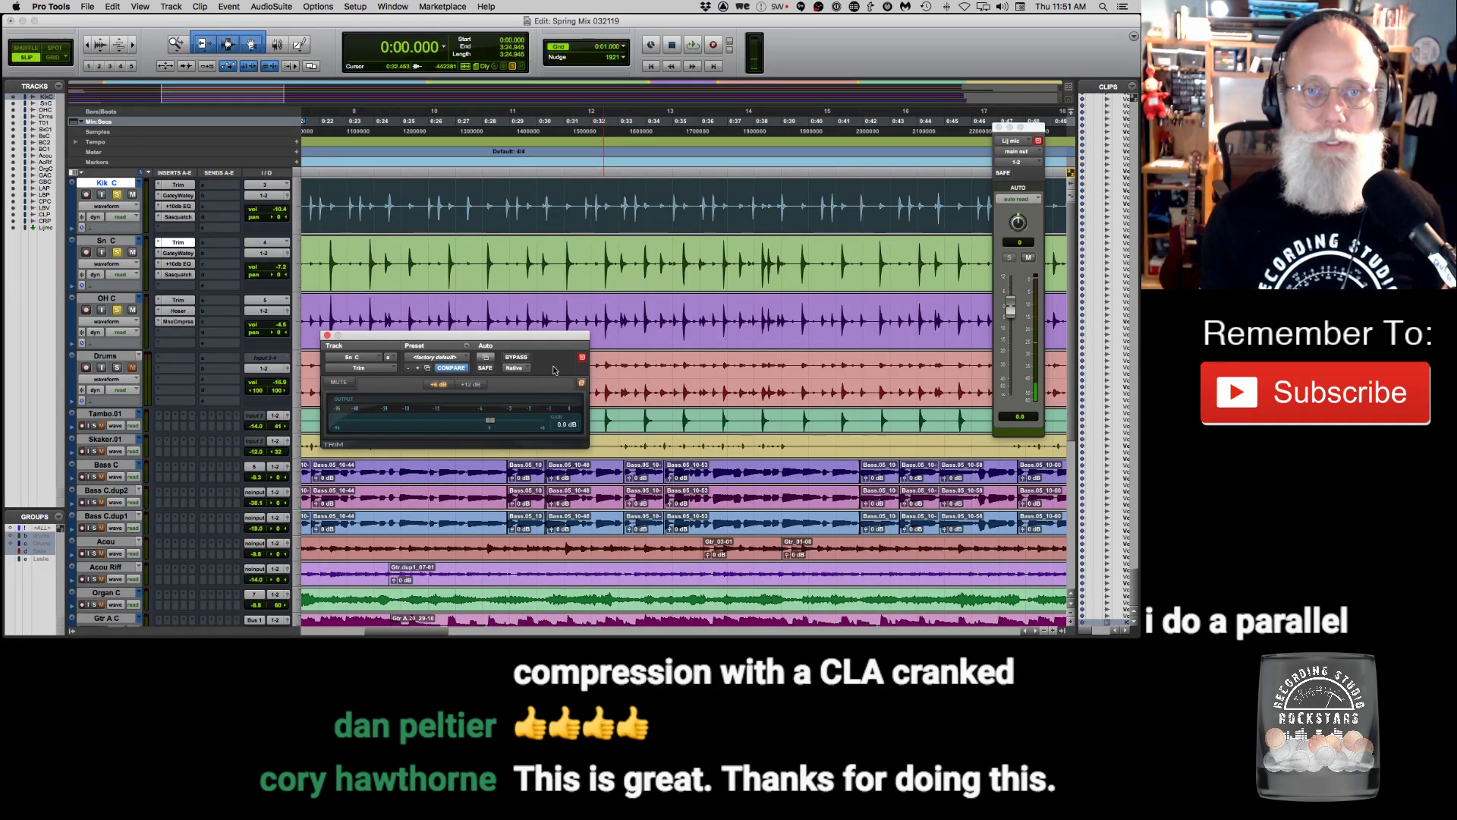
{"action": "left_click", "coordinate": [178, 300]}
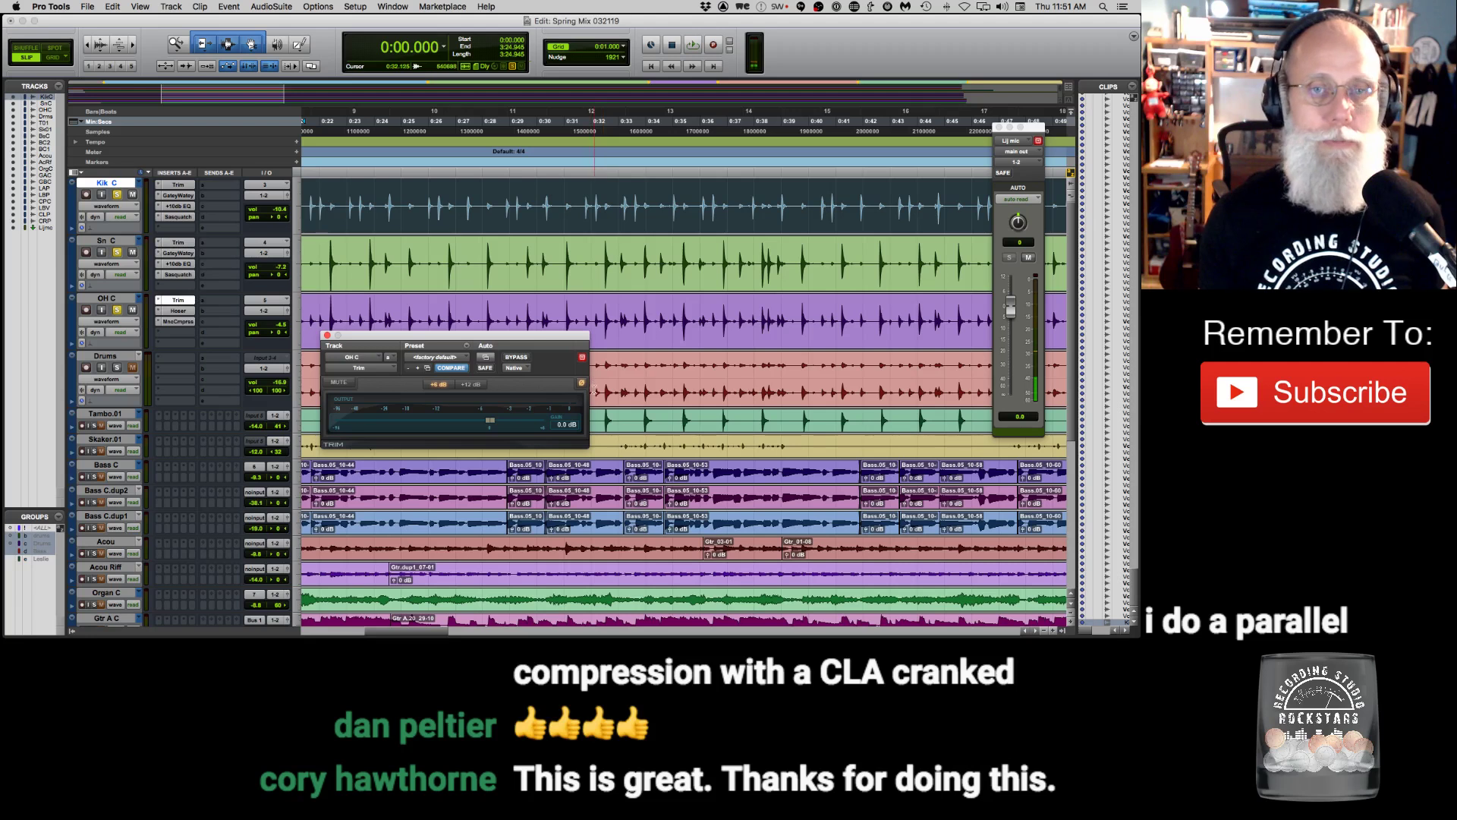
Play the soloed kick, snare and overhead tracks briefly from 0:23.021 and place the cursor at 0:12.867 on Kik C.
{"action": "left_click", "coordinate": [344, 193]}
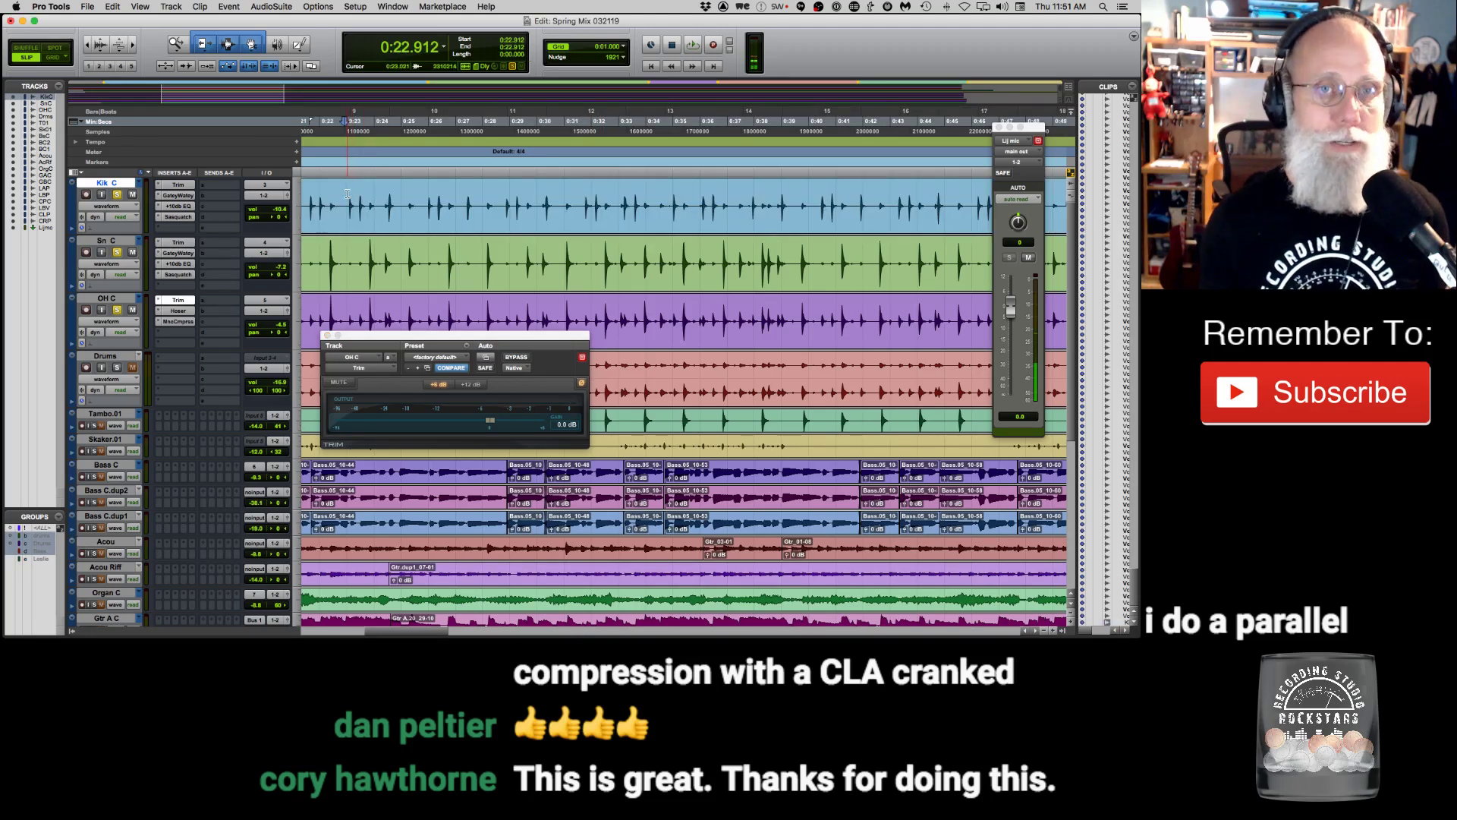
{"action": "left_click", "coordinate": [348, 193]}
{"action": "key", "text": "r"}
{"action": "key", "text": "r"}
{"action": "key", "text": "space"}
{"action": "key", "text": "space"}
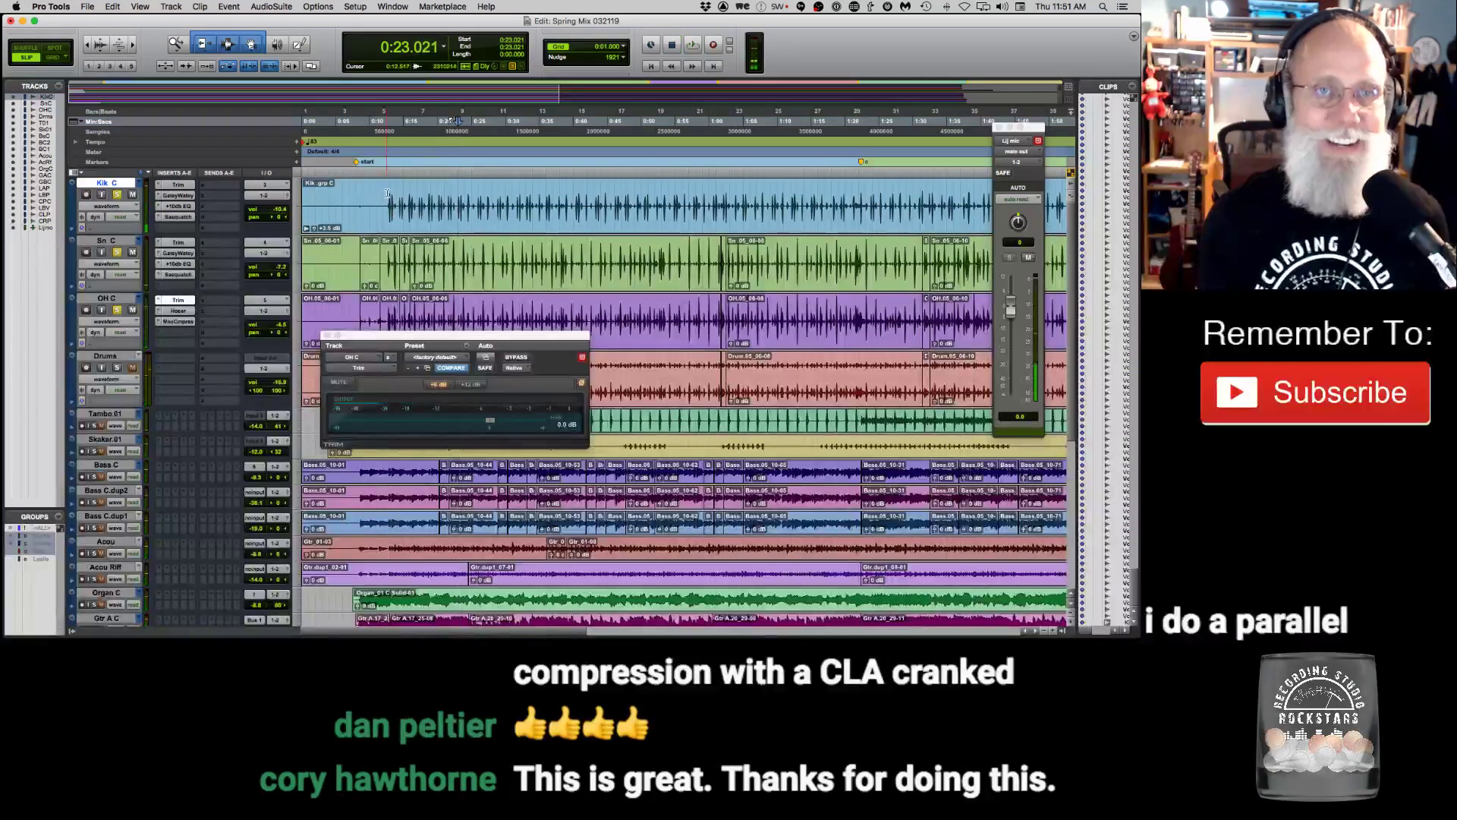
{"action": "left_click", "coordinate": [388, 193]}
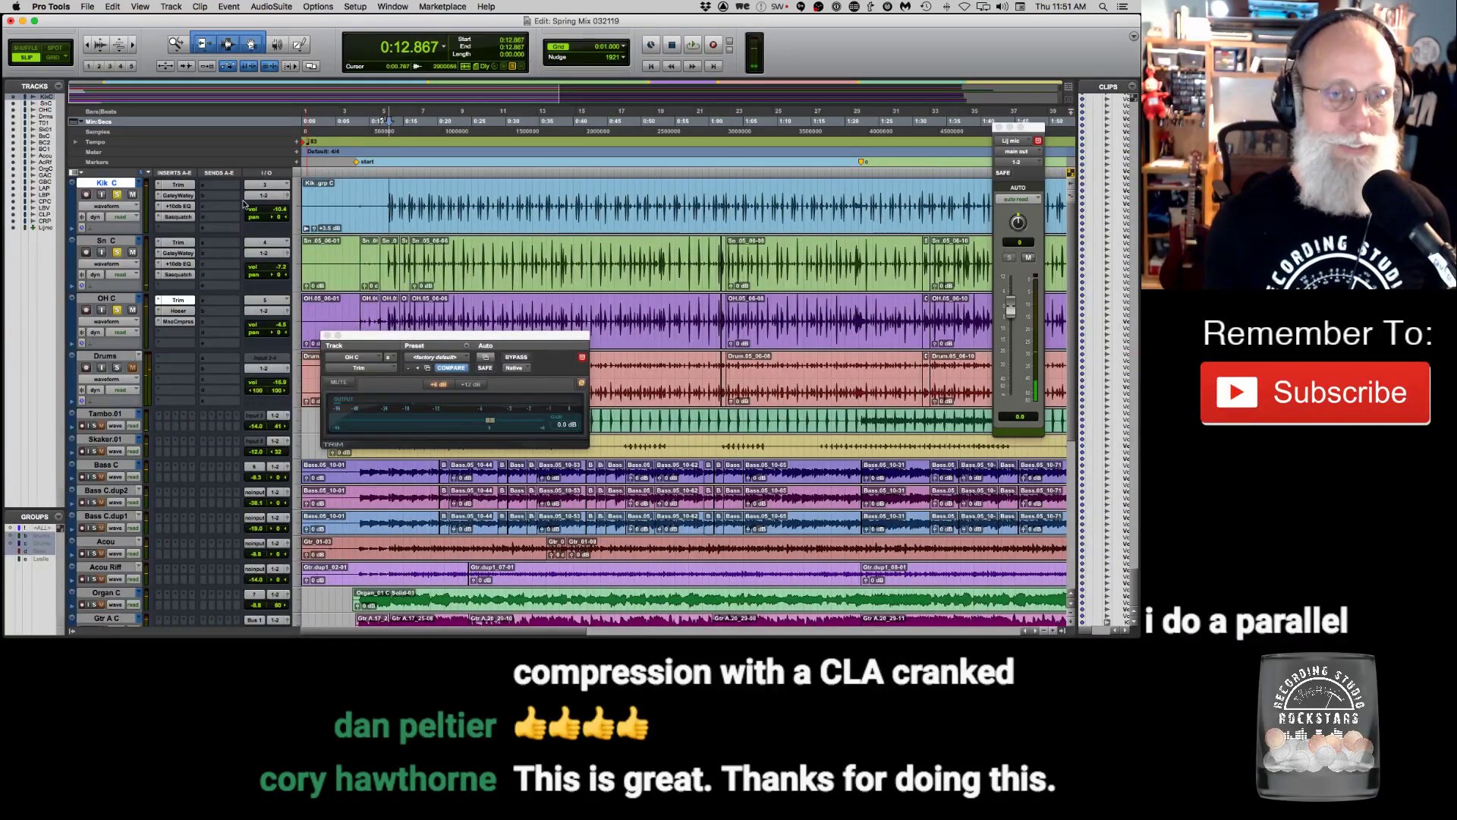
During playback from 0:12.867, copy the Manic Compressor from OH C to Drums and review its attack and threshold settings.
{"action": "key", "text": "space"}
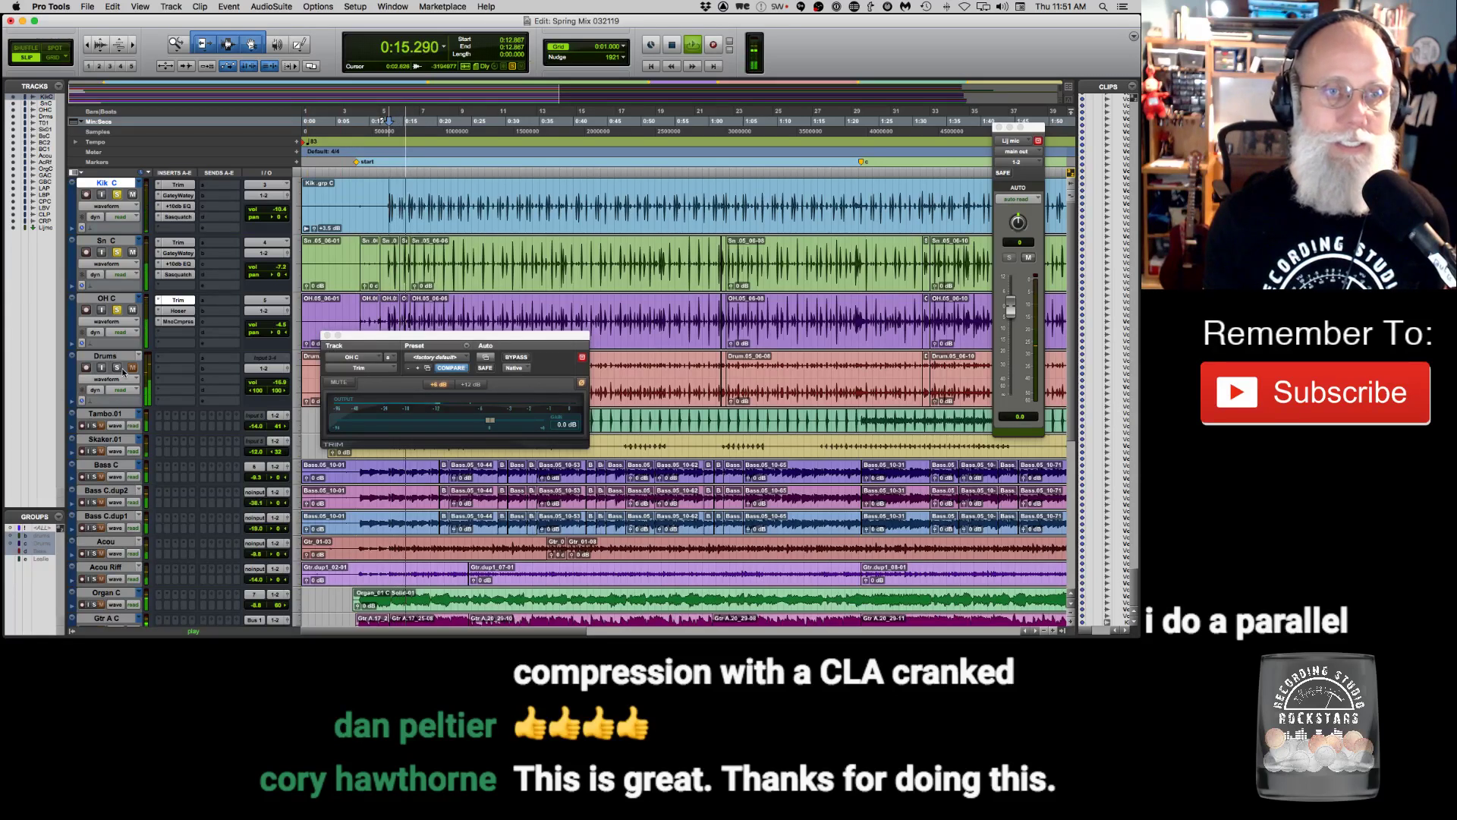
{"action": "left_click", "coordinate": [187, 322]}
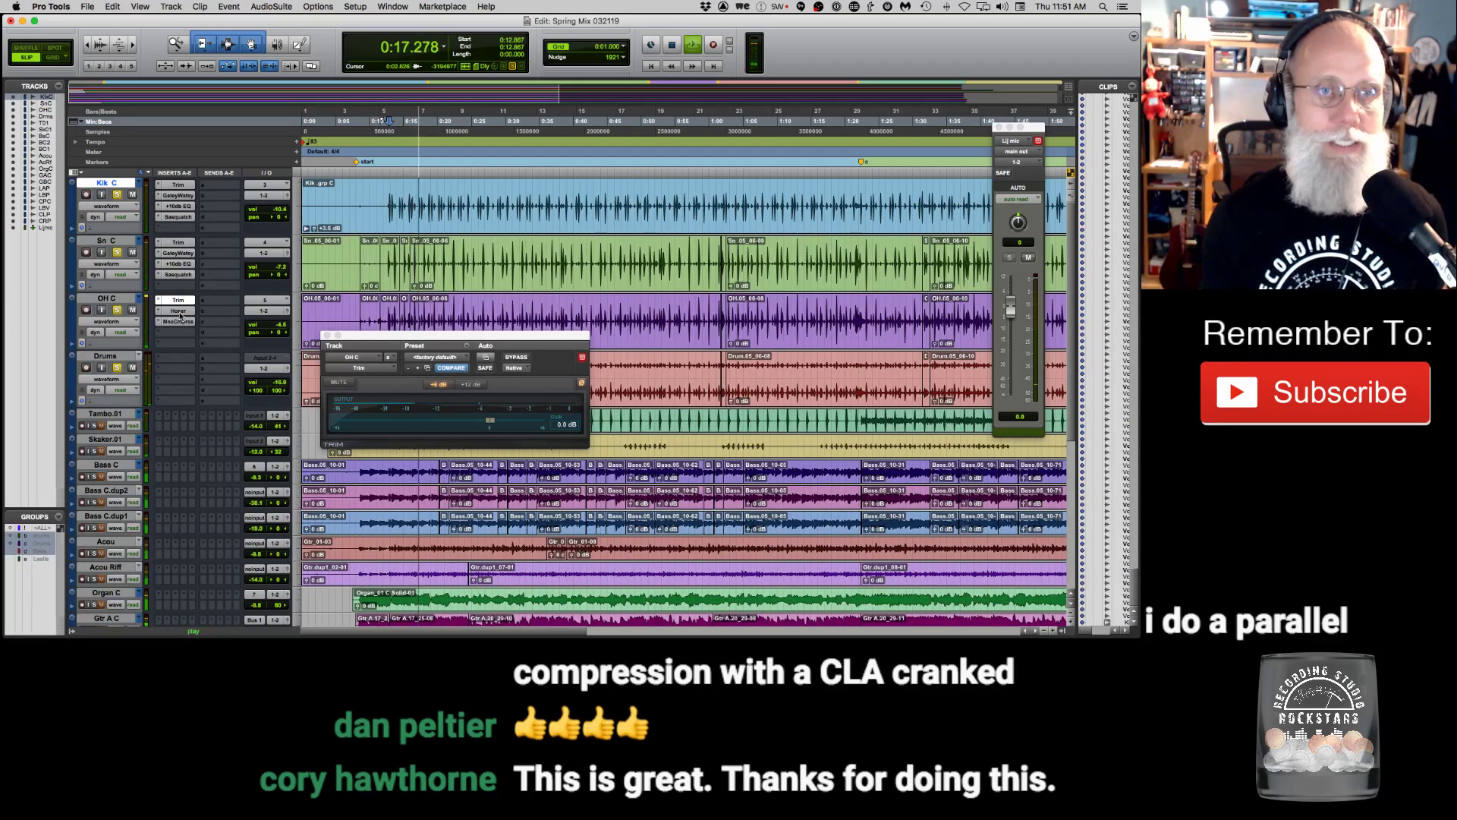
{"action": "left_click_drag", "start_coordinate": [178, 368], "coordinate": [178, 379]}
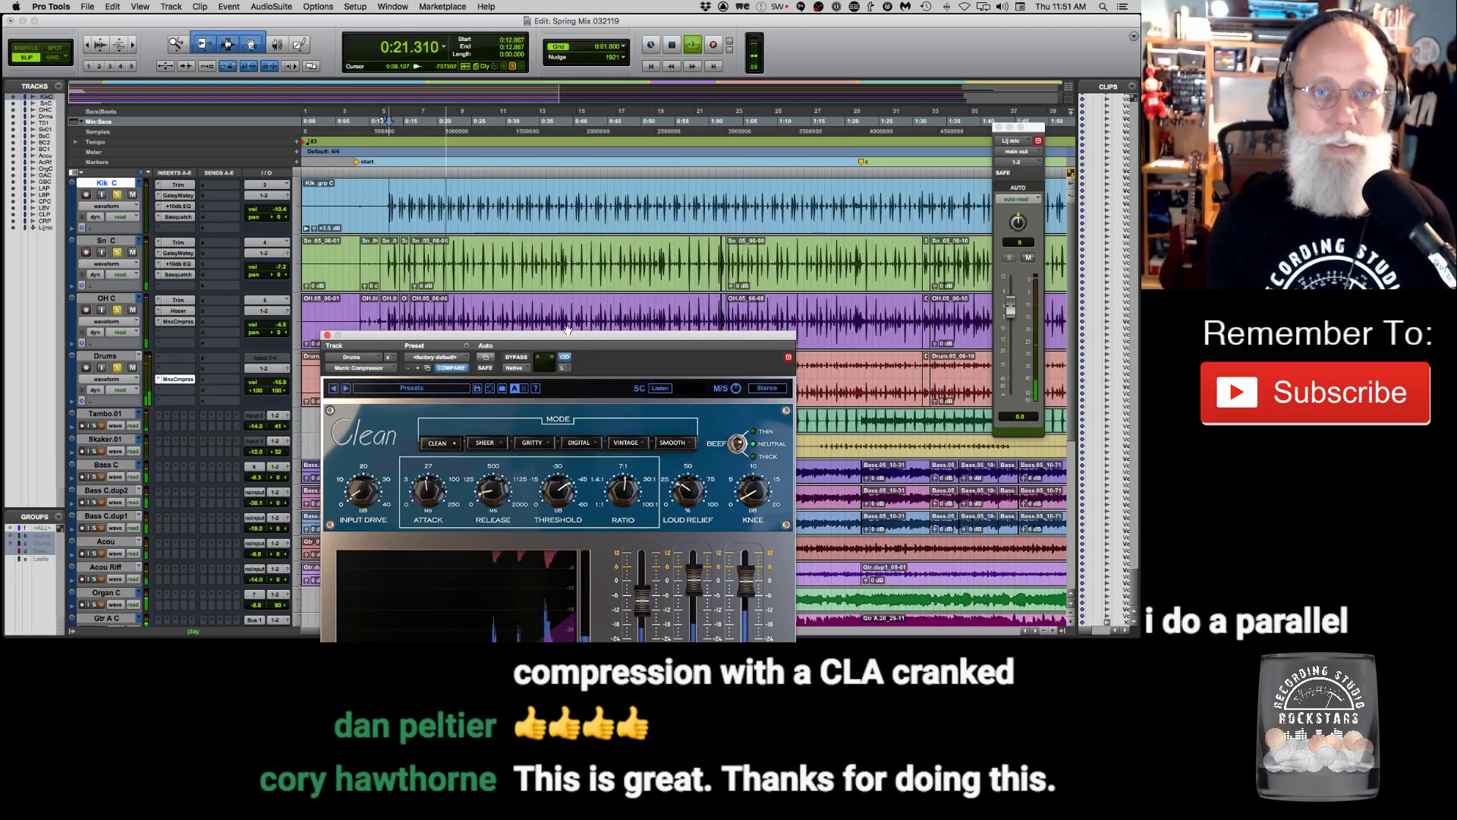
{"action": "left_click_drag", "start_coordinate": [581, 335], "coordinate": [598, 164]}
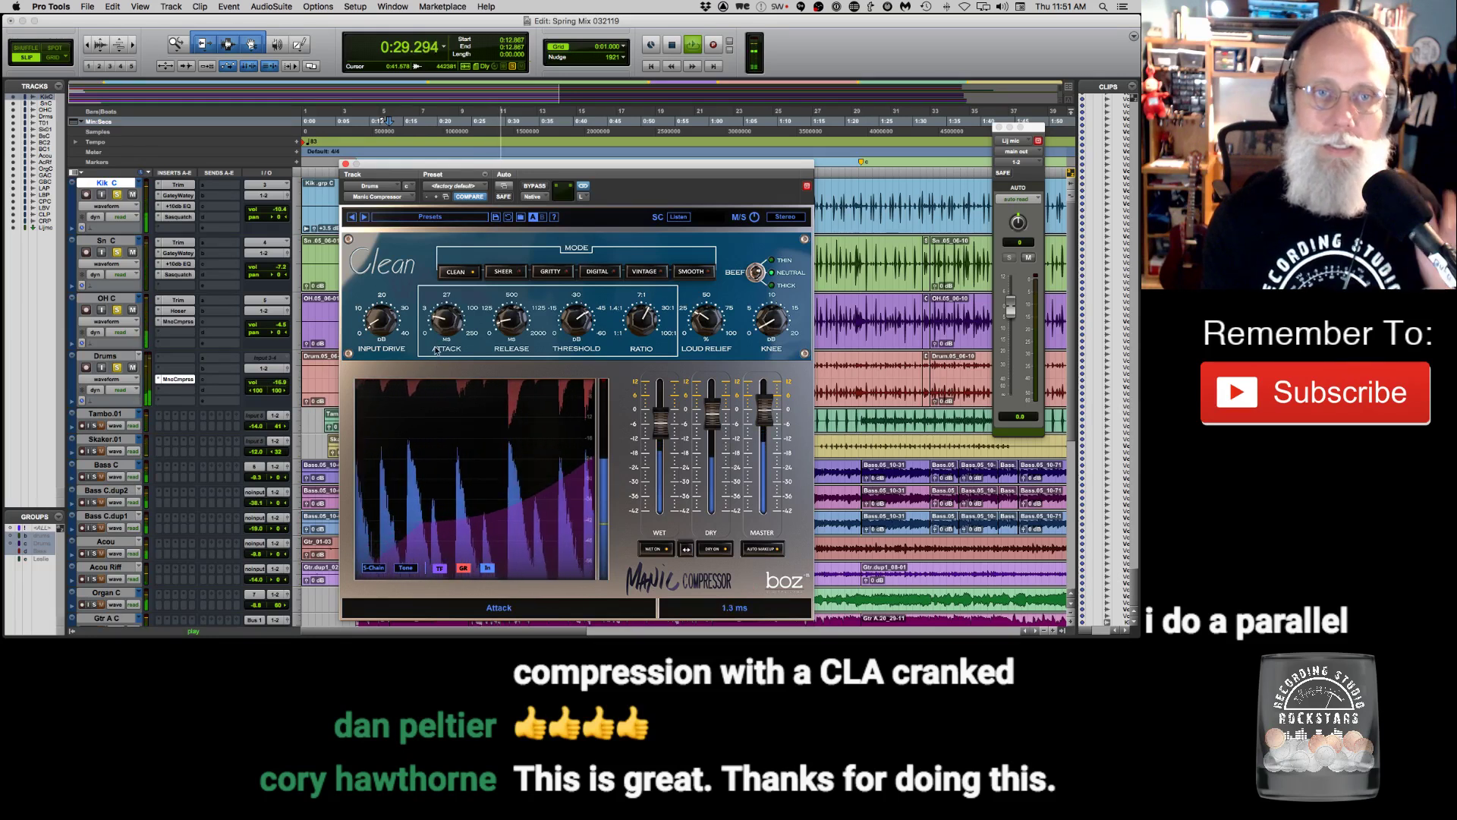
{"action": "left_click_drag", "start_coordinate": [437, 351], "coordinate": [436, 352]}
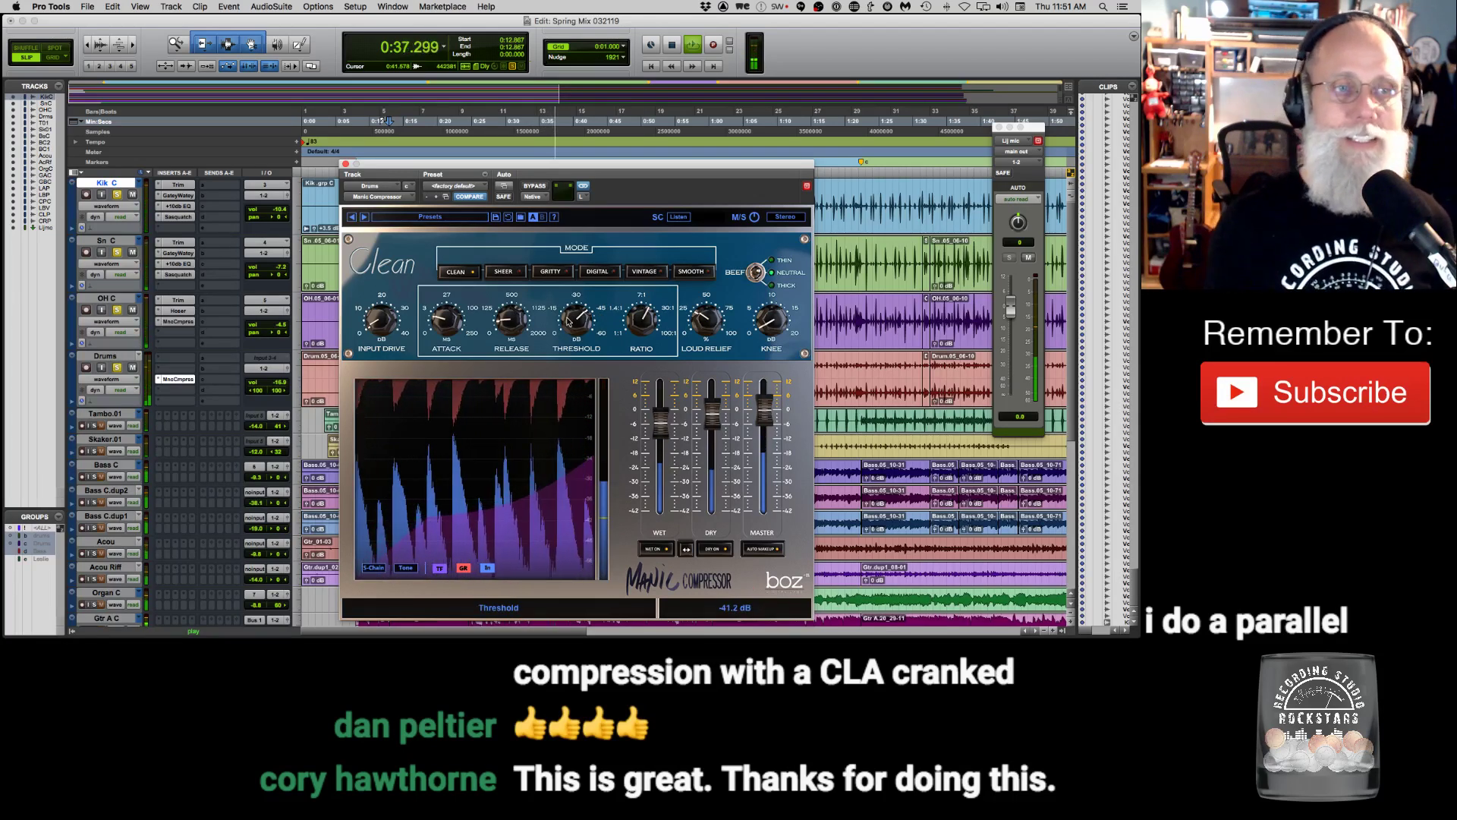
{"action": "key", "text": "space"}
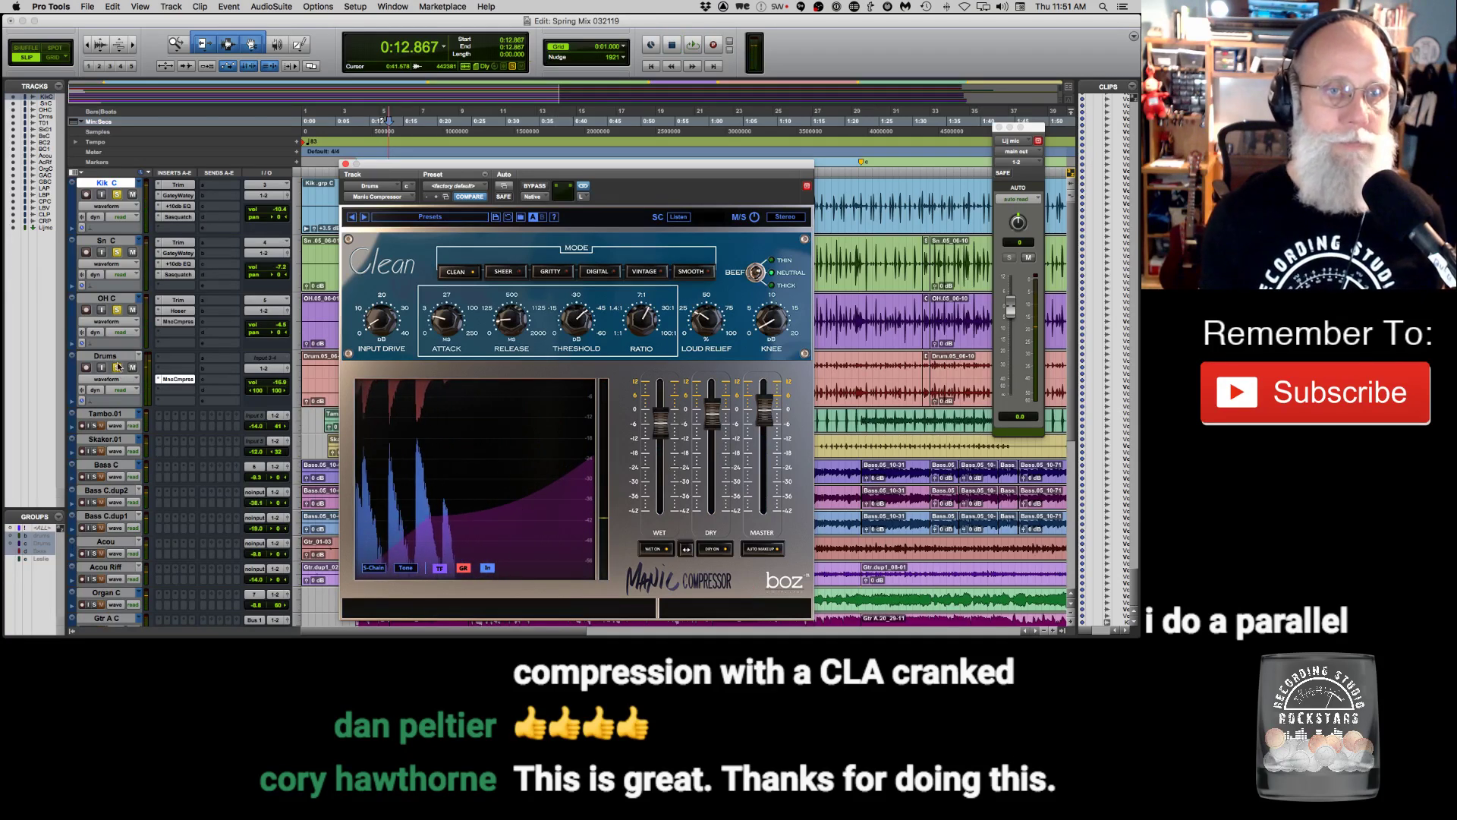
Solo Drums and insert a multi-mono Native Trim plug-in in its first insert slot, moving the plug-in window aside.
{"action": "left_click", "coordinate": [118, 367]}
{"action": "left_click", "coordinate": [164, 359]}
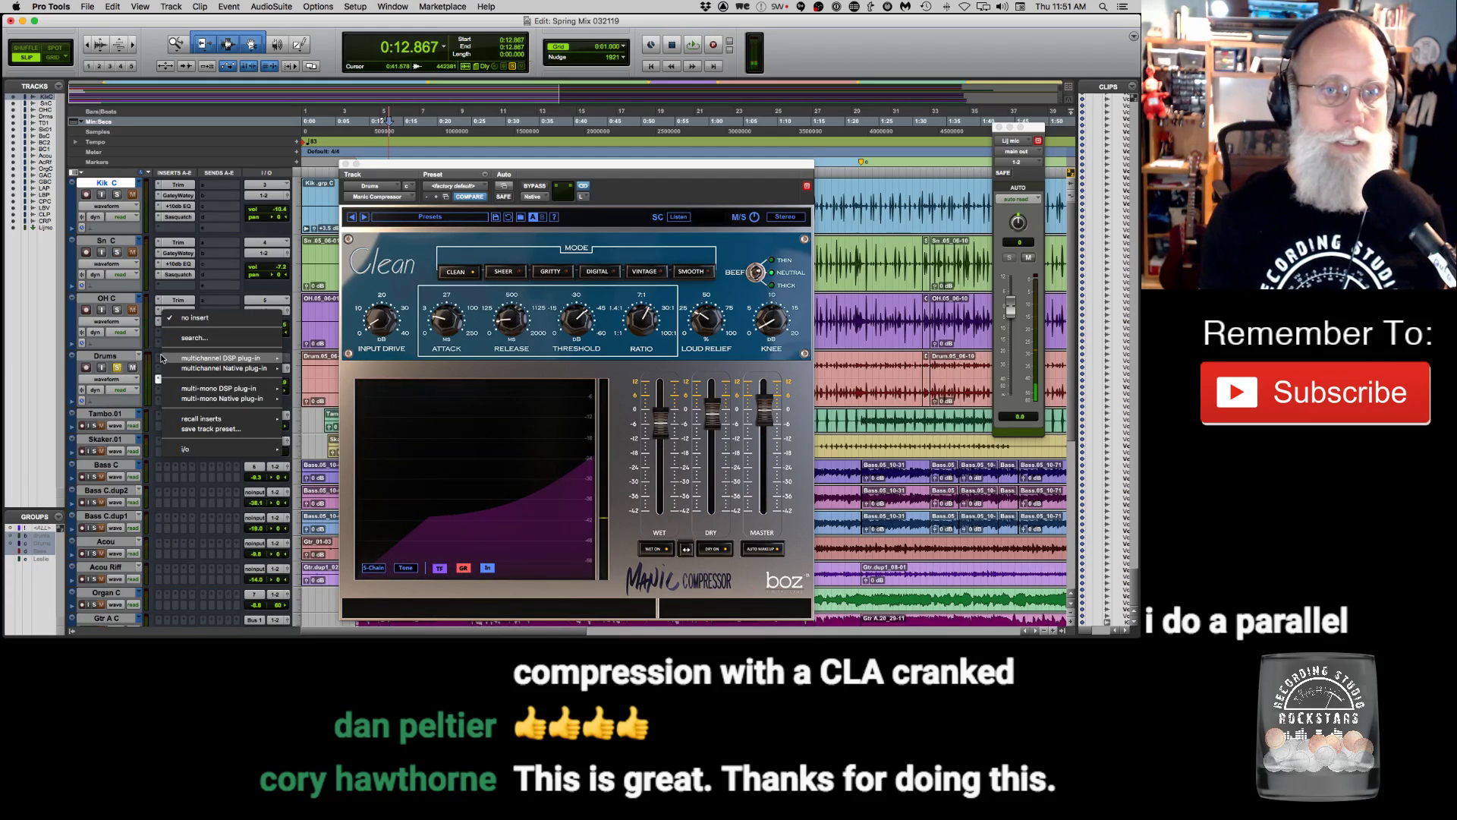
{"action": "mouse_move", "coordinate": [251, 368]}
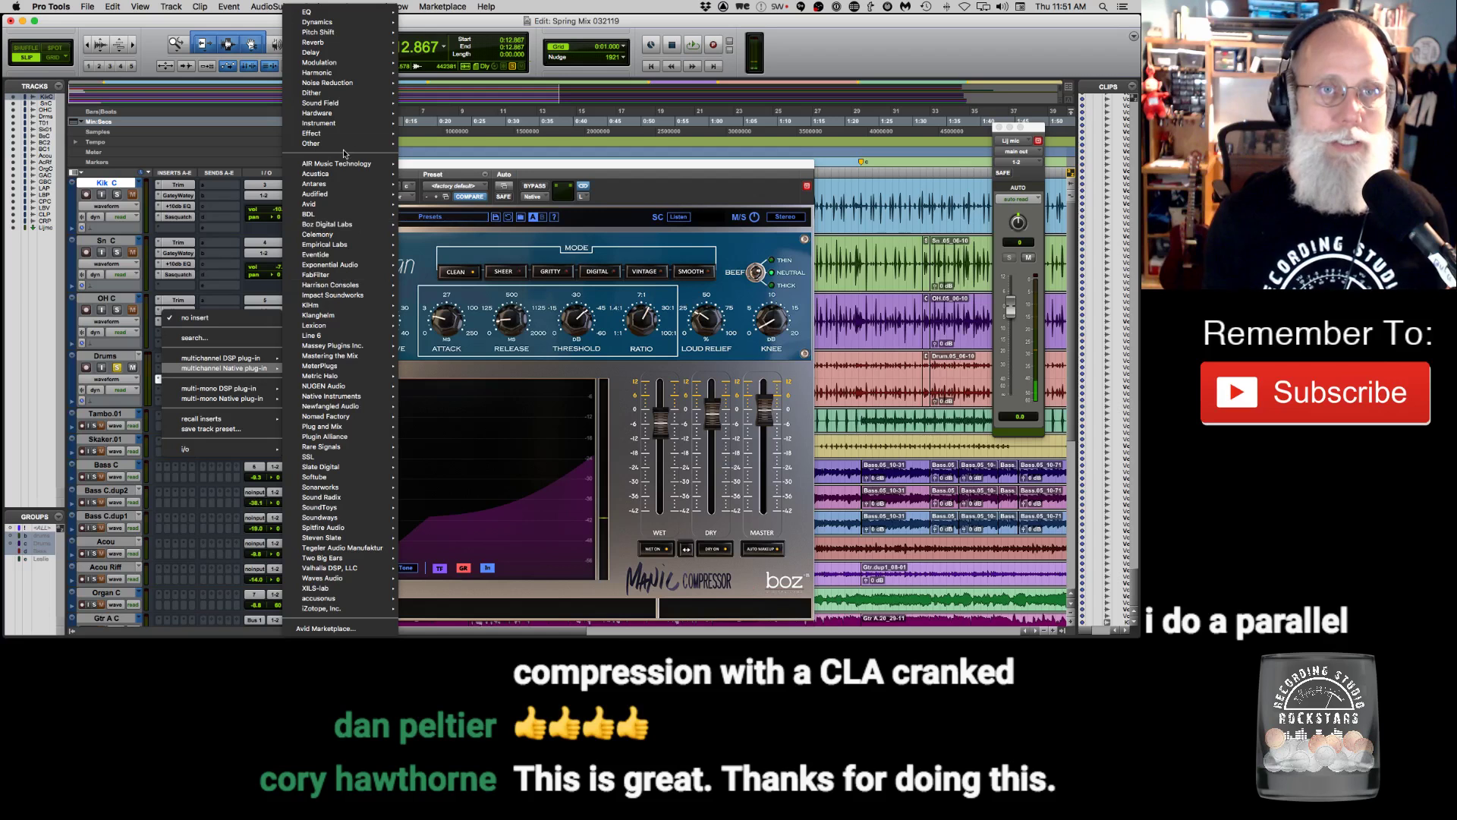
{"action": "mouse_move", "coordinate": [339, 144]}
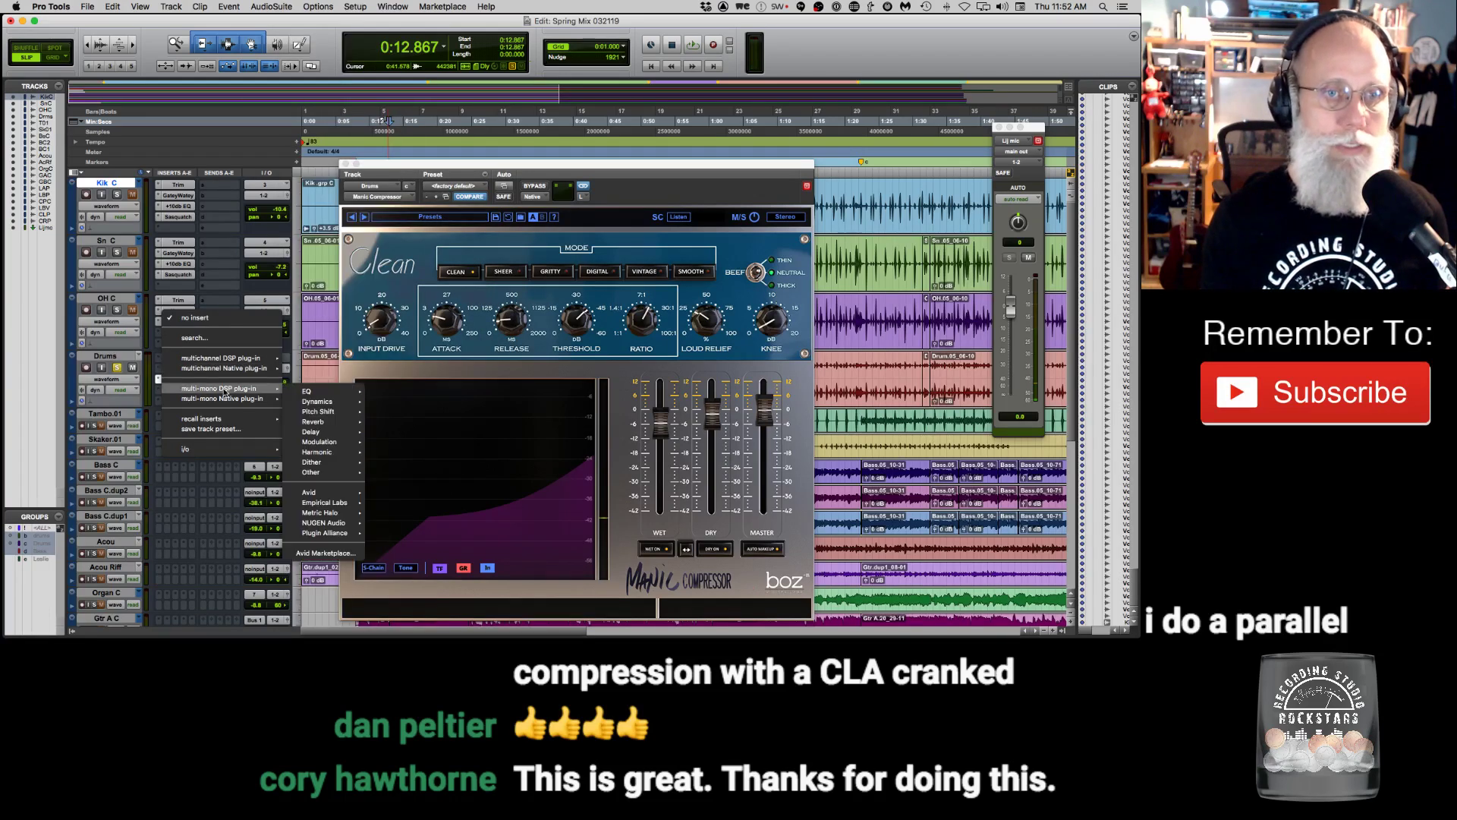
{"action": "mouse_move", "coordinate": [226, 396]}
{"action": "mouse_move", "coordinate": [324, 214]}
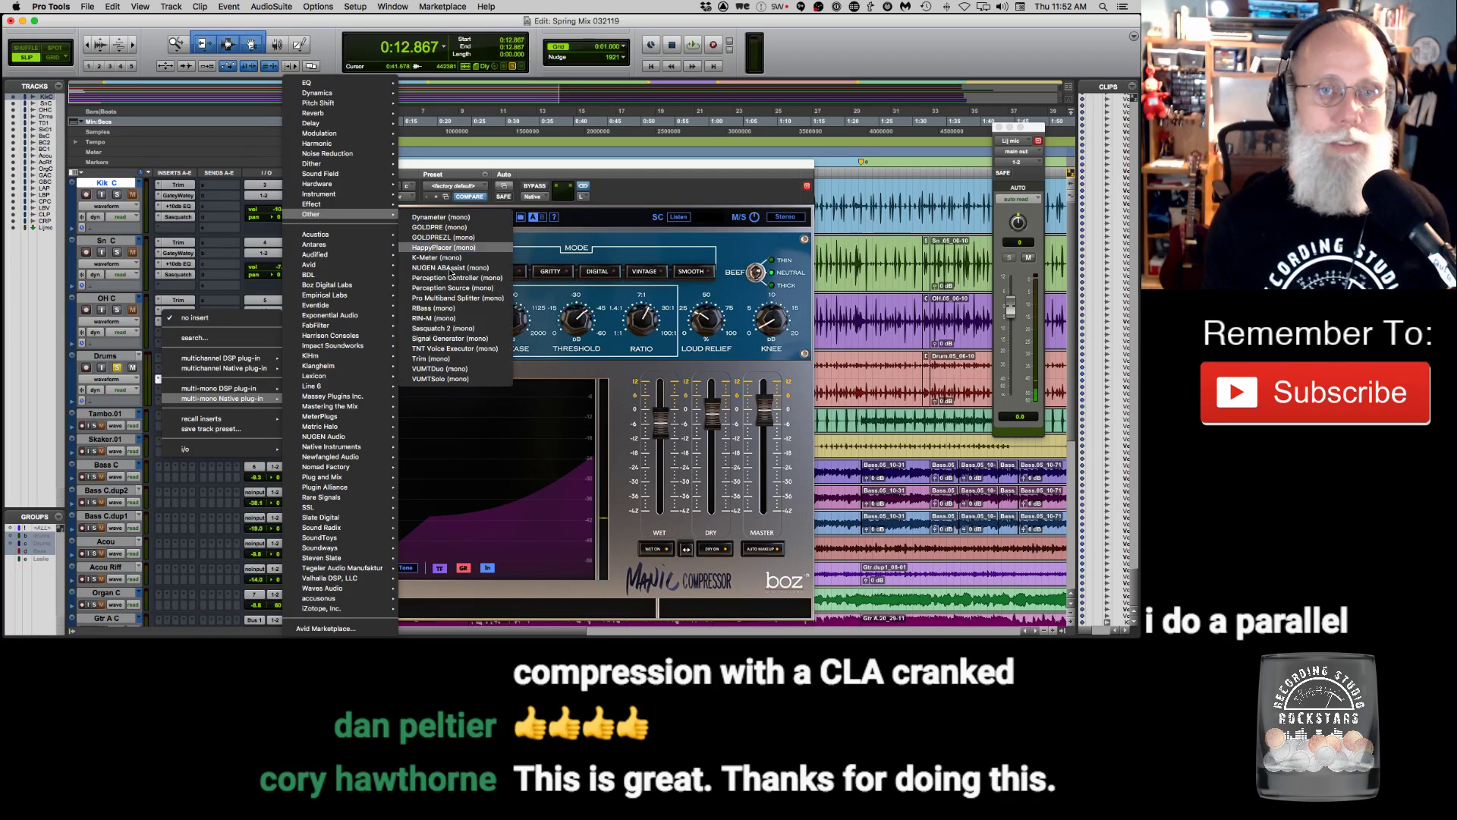
{"action": "left_click", "coordinate": [455, 361]}
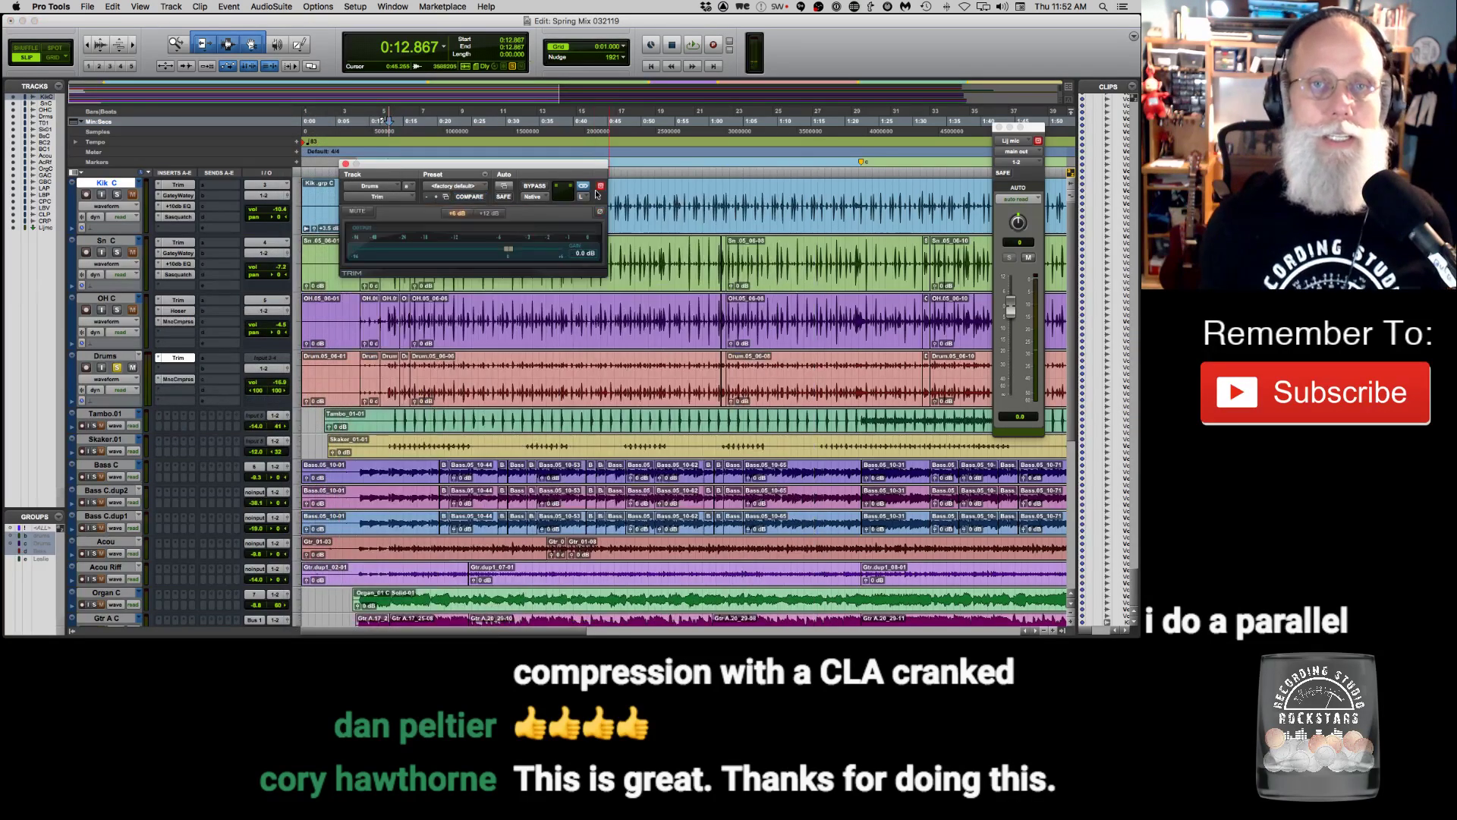
{"action": "left_click_drag", "start_coordinate": [576, 170], "coordinate": [500, 166]}
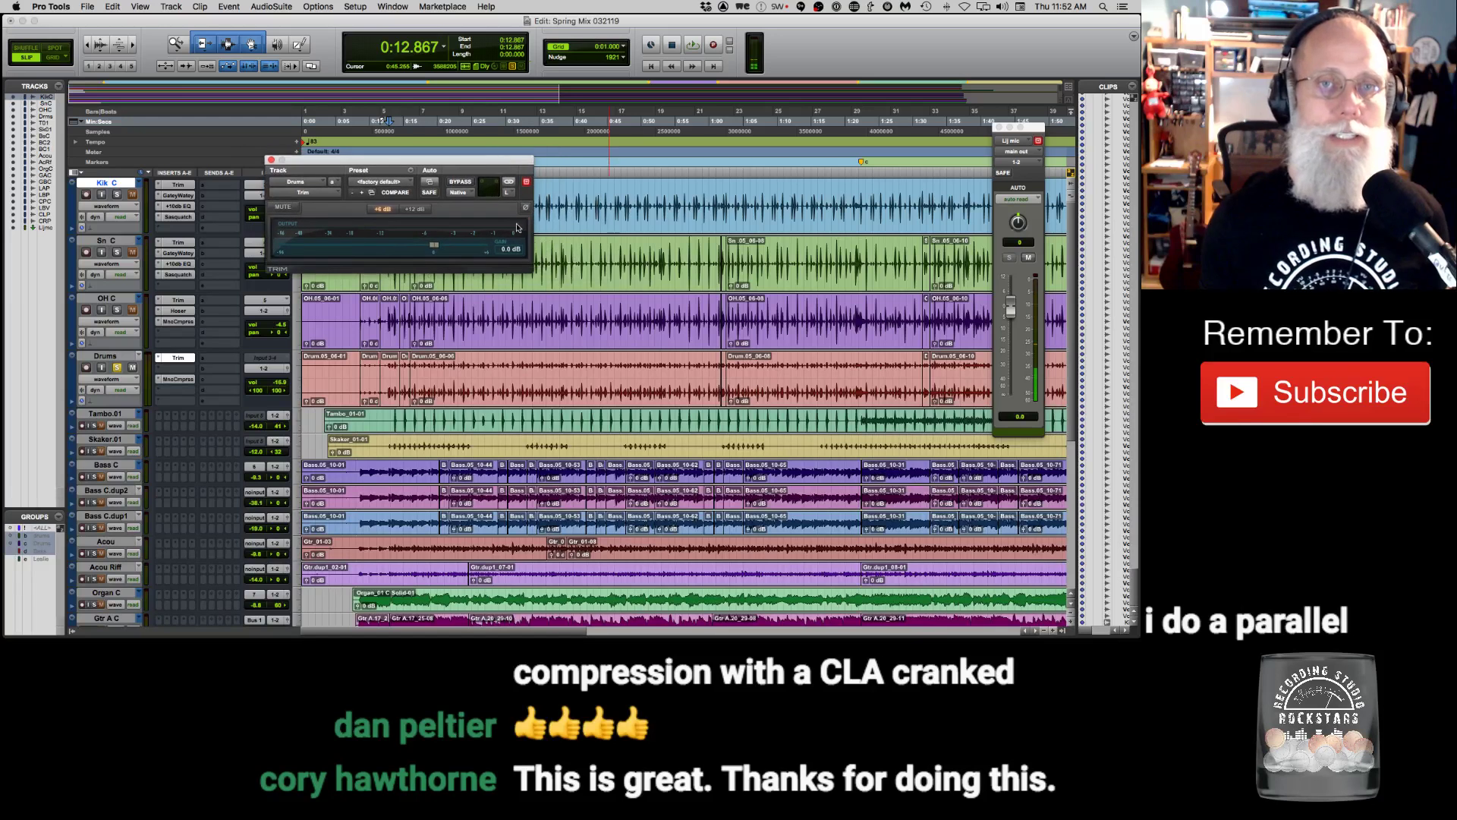
Select the Right channel in the Drums Trim plug-in and lower its gain to -5.6 dB during playback.
{"action": "left_click", "coordinate": [511, 192]}
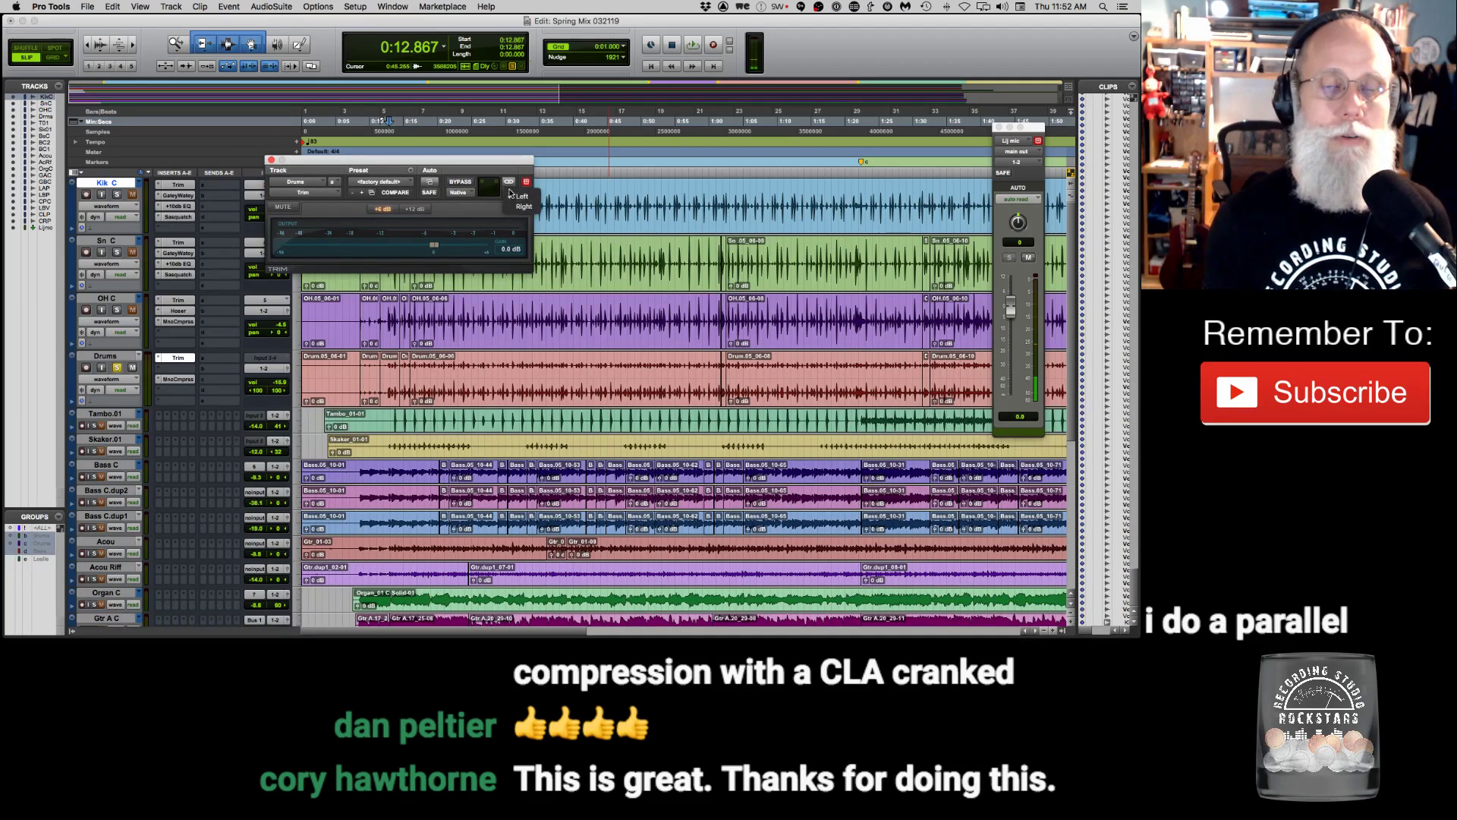
{"action": "left_click", "coordinate": [512, 206]}
{"action": "key", "text": "space"}
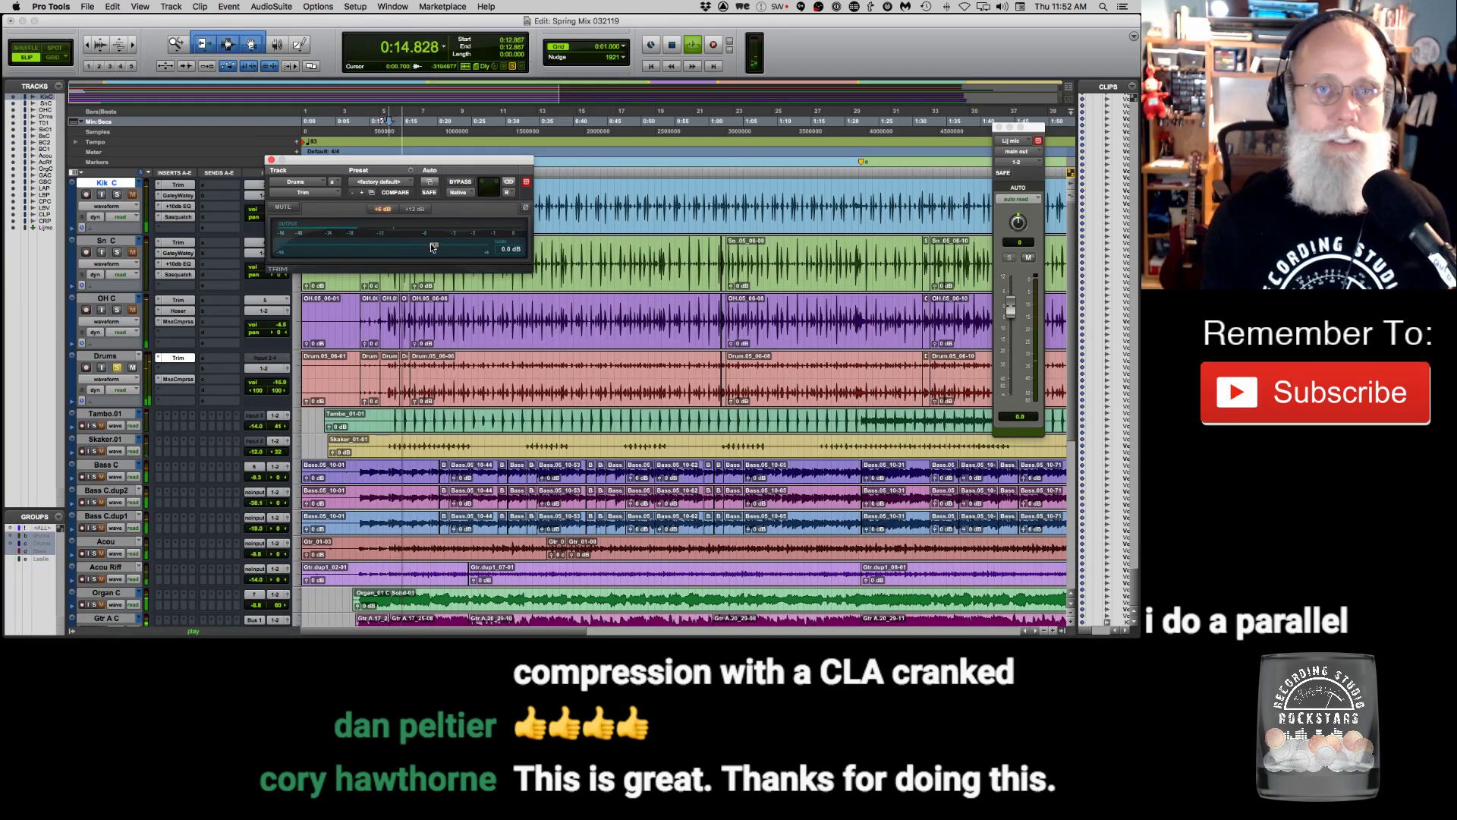
{"action": "left_click_drag", "start_coordinate": [433, 245], "coordinate": [403, 247]}
{"action": "key", "text": "space"}
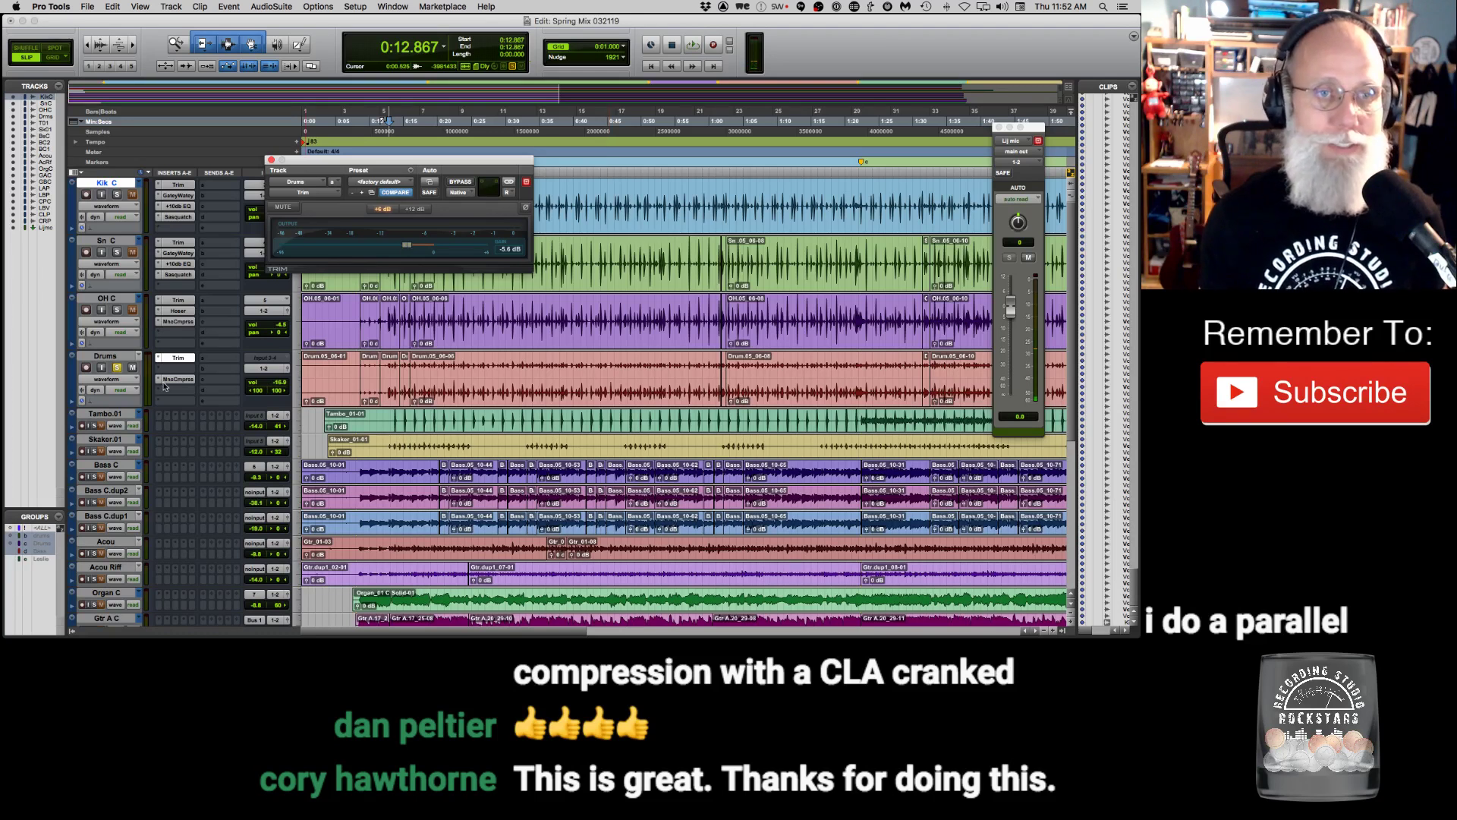
Fine-tune the right channel's Trim gain on Drums to -4.8 dB while playing from 0:12.867 and 0:32.300.
{"action": "key", "text": "space"}
{"action": "left_click_drag", "start_coordinate": [408, 245], "coordinate": [414, 246]}
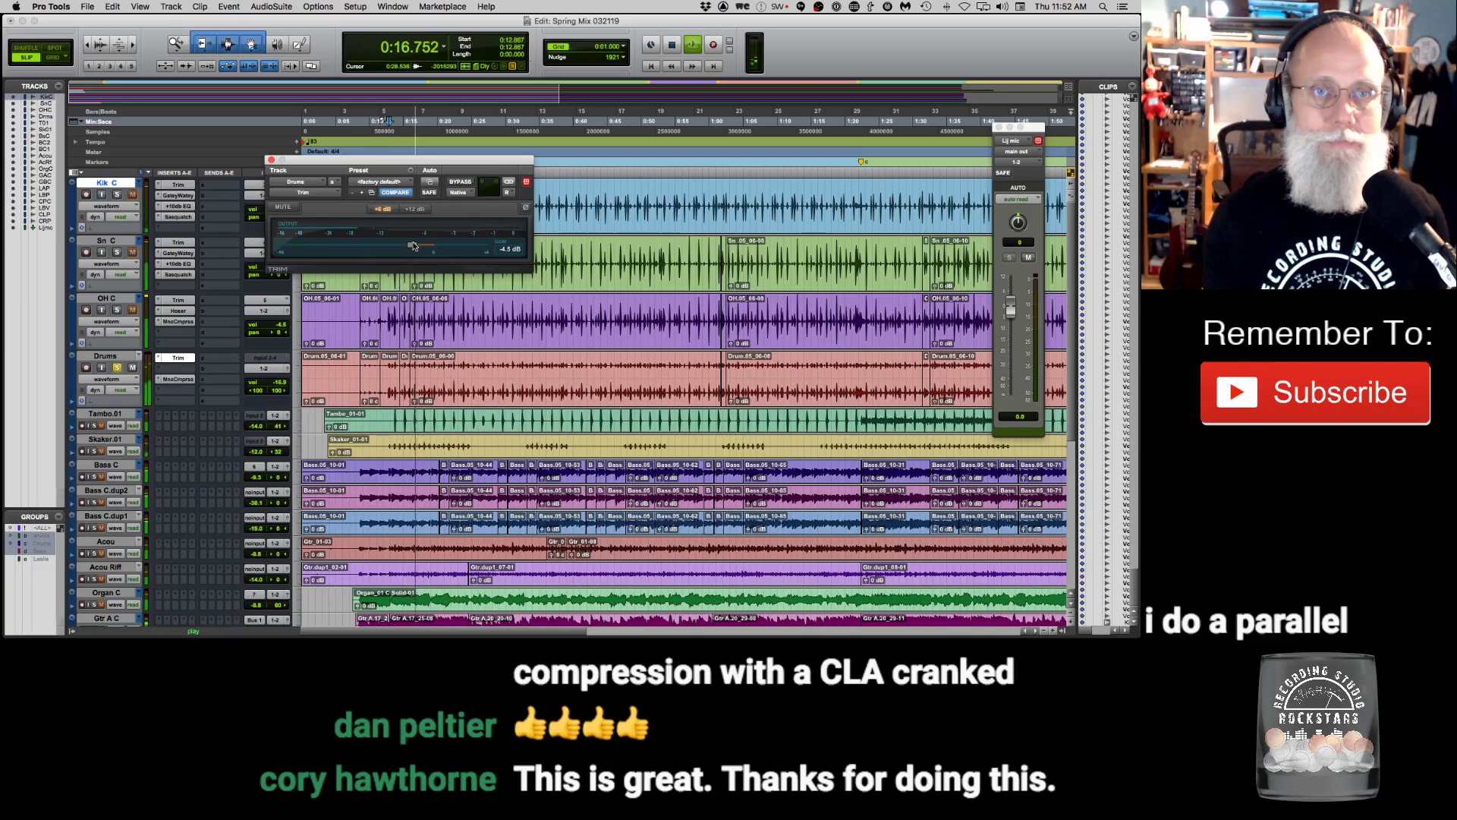
{"action": "key", "text": "space"}
{"action": "left_click", "coordinate": [521, 302]}
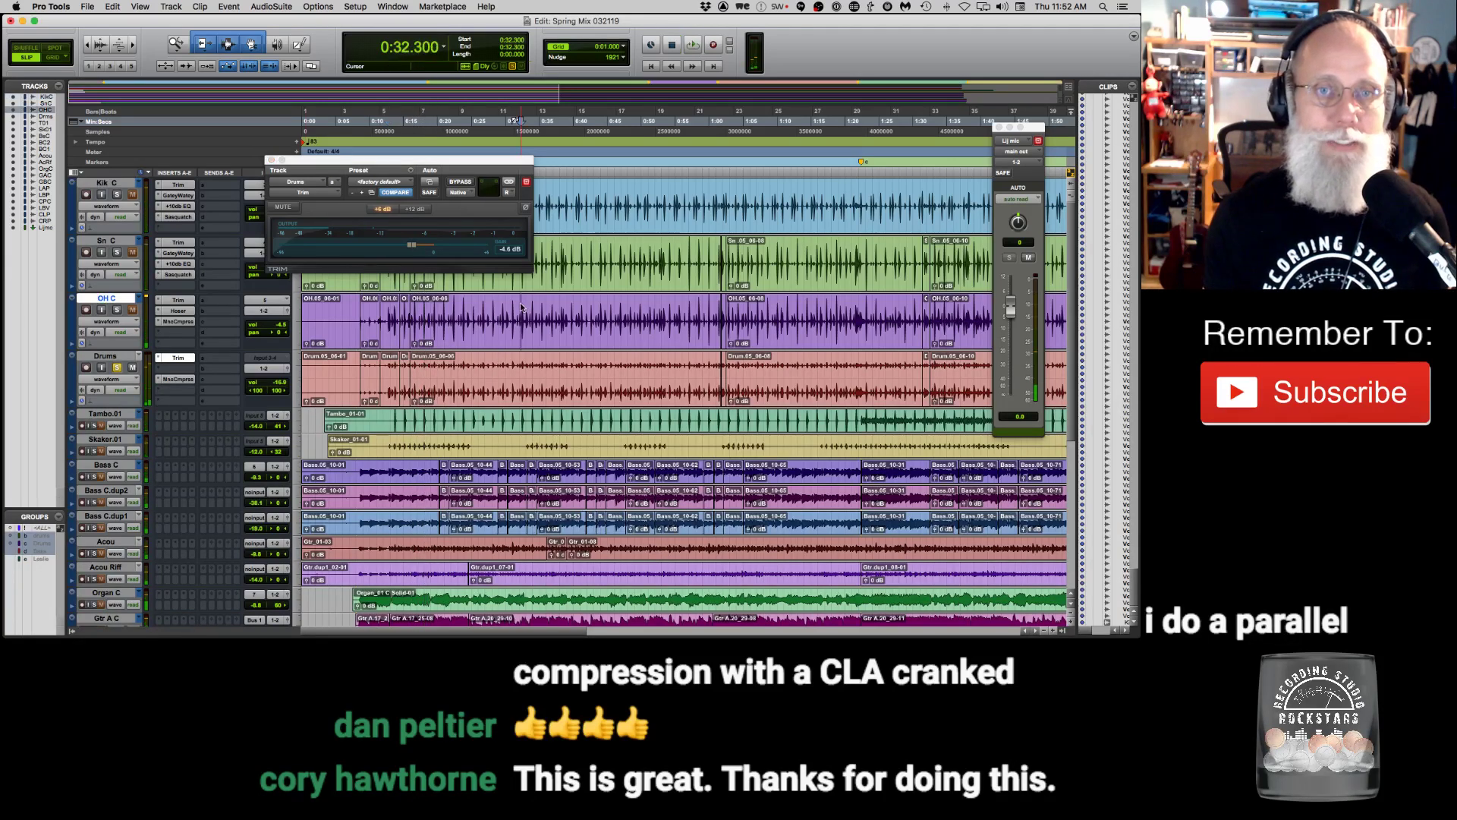
{"action": "key", "text": "space"}
{"action": "left_click_drag", "start_coordinate": [411, 246], "coordinate": [411, 250]}
{"action": "key", "text": "space"}
Solo Kik C, Sn C and OH C with Drums, close the Trim window and lower the Kik C volume during playback.
{"action": "left_click", "coordinate": [118, 367]}
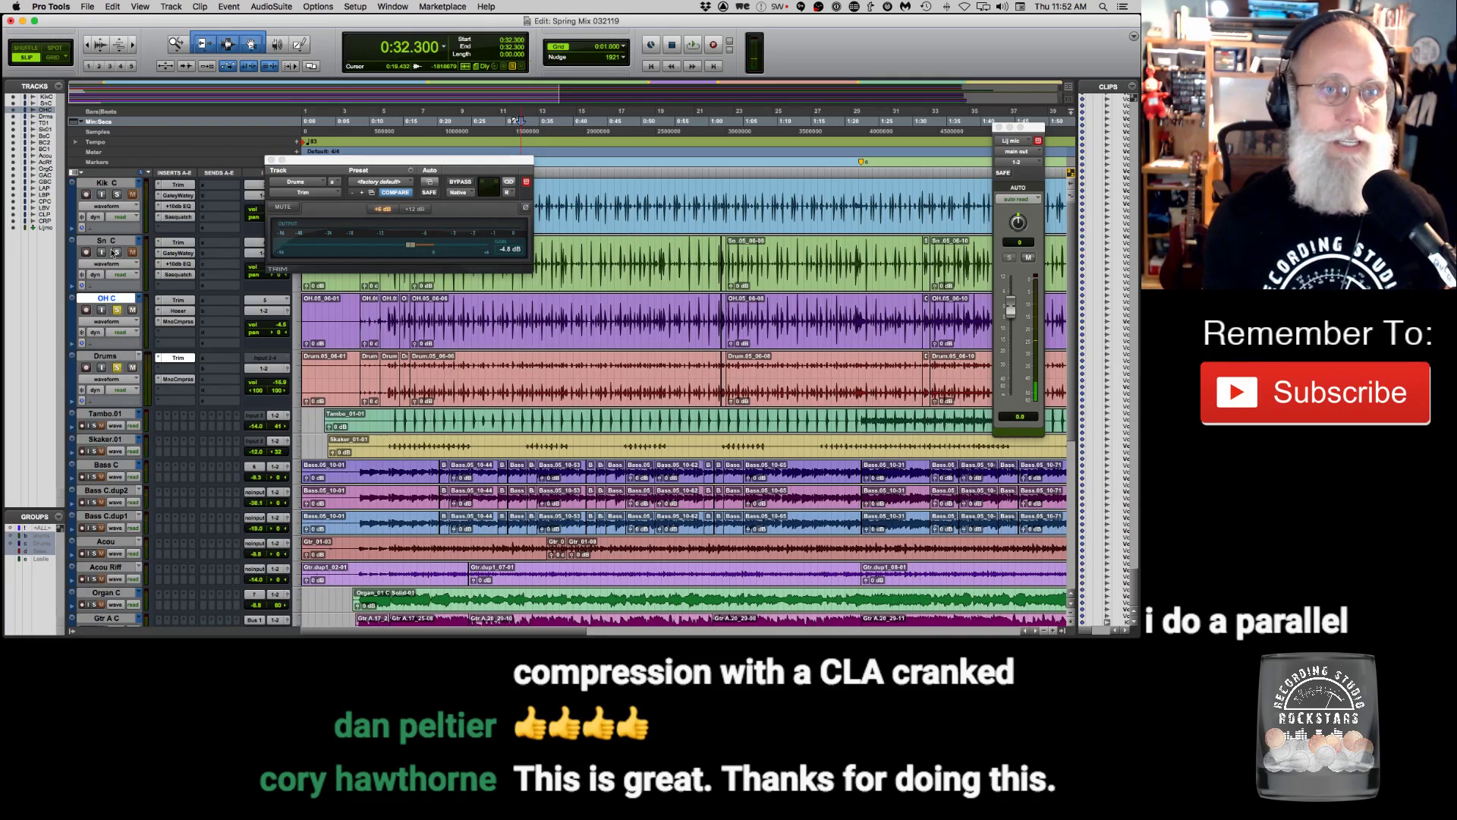
{"action": "left_click", "coordinate": [116, 195]}
{"action": "key", "text": "space"}
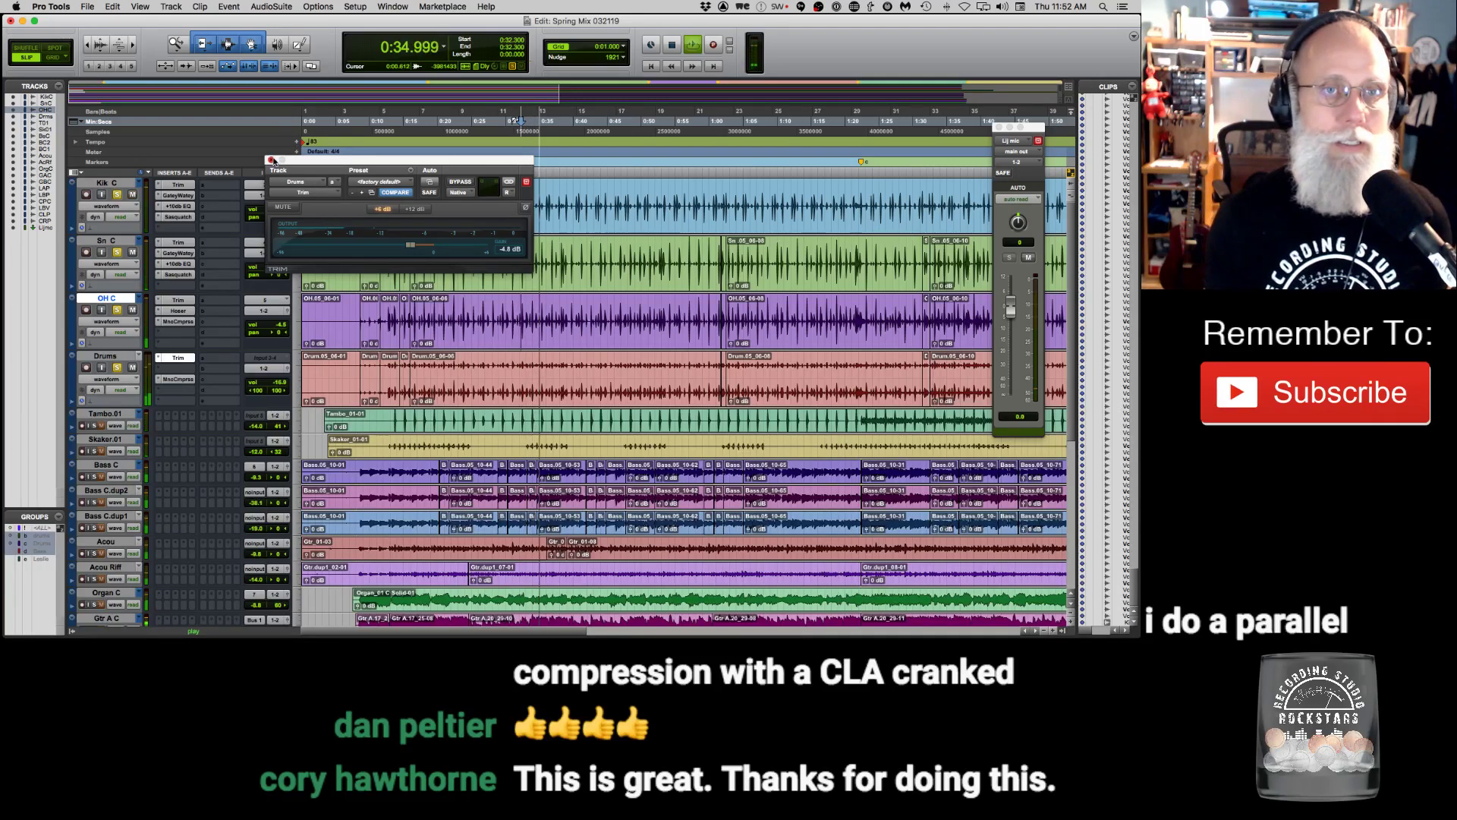
{"action": "key", "text": "super+w"}
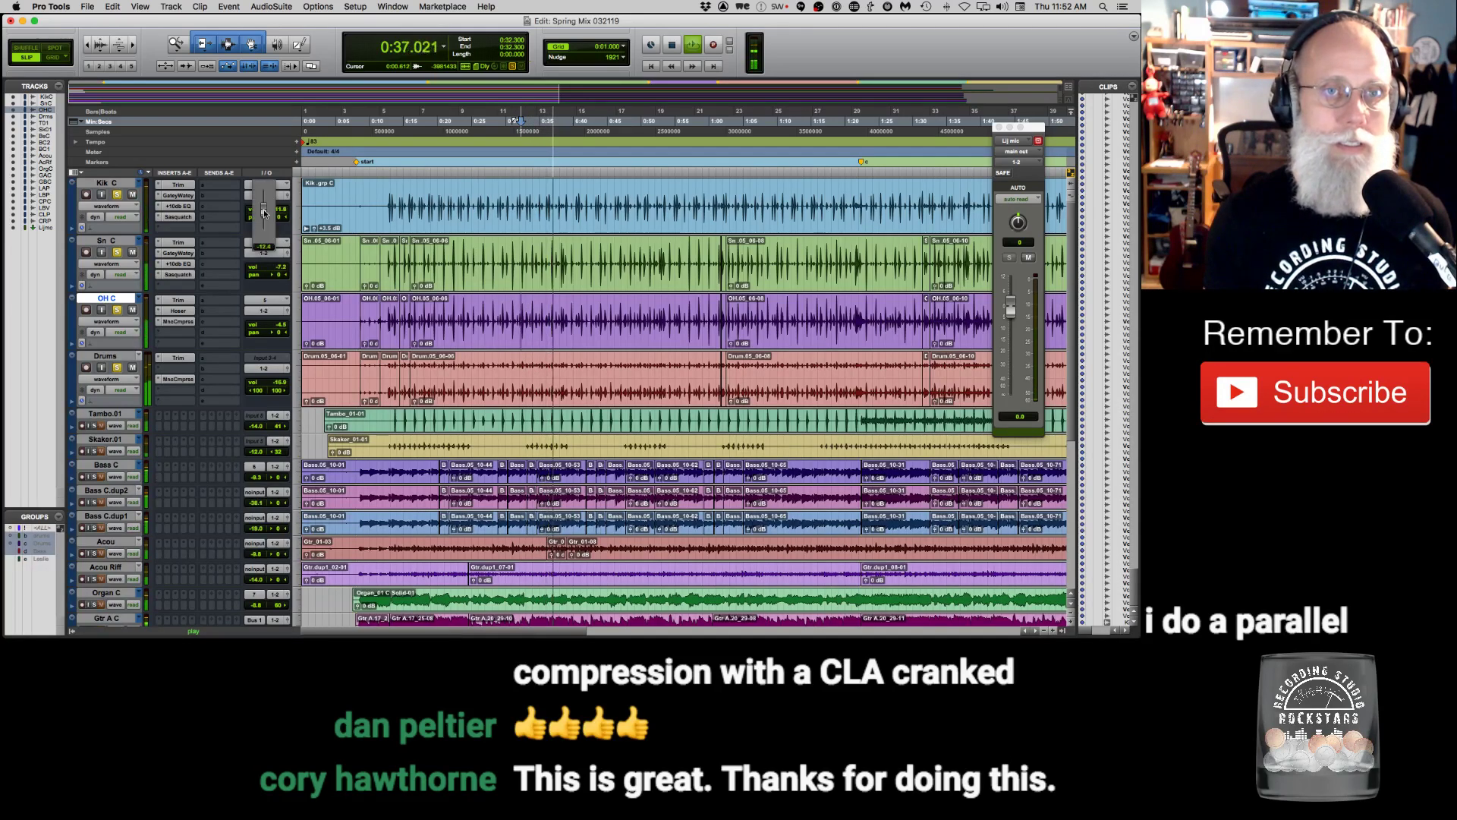
{"action": "key", "text": "space"}
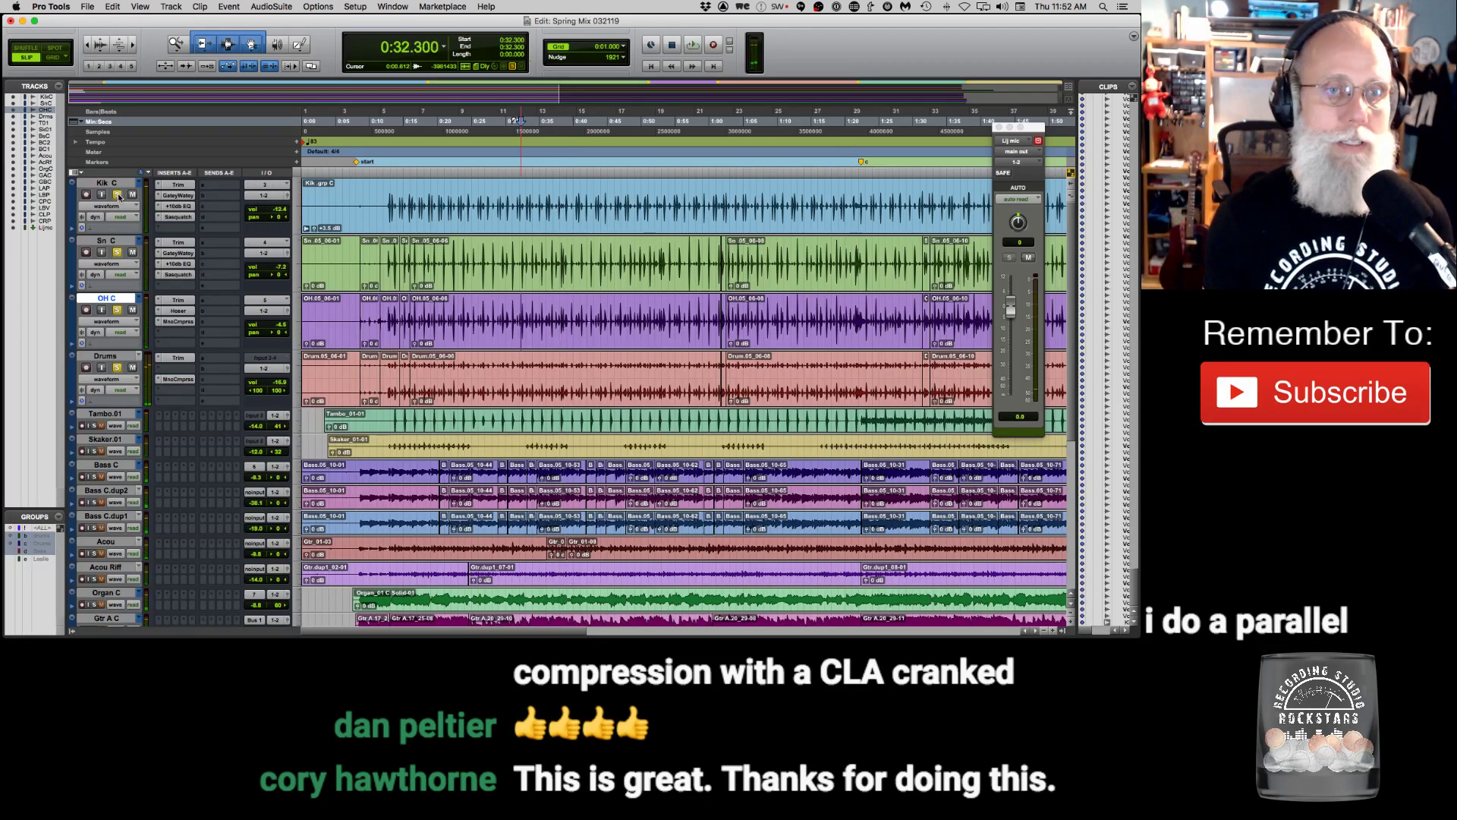
Clear the solos on the drum tracks, then select the Bass C track and increase its height.
{"action": "left_click", "coordinate": [117, 195]}
{"action": "scroll", "coordinate": [148, 295], "scroll_direction": "down", "scroll_amount": 5}
{"action": "scroll", "coordinate": [114, 242], "scroll_direction": "up", "scroll_amount": 5}
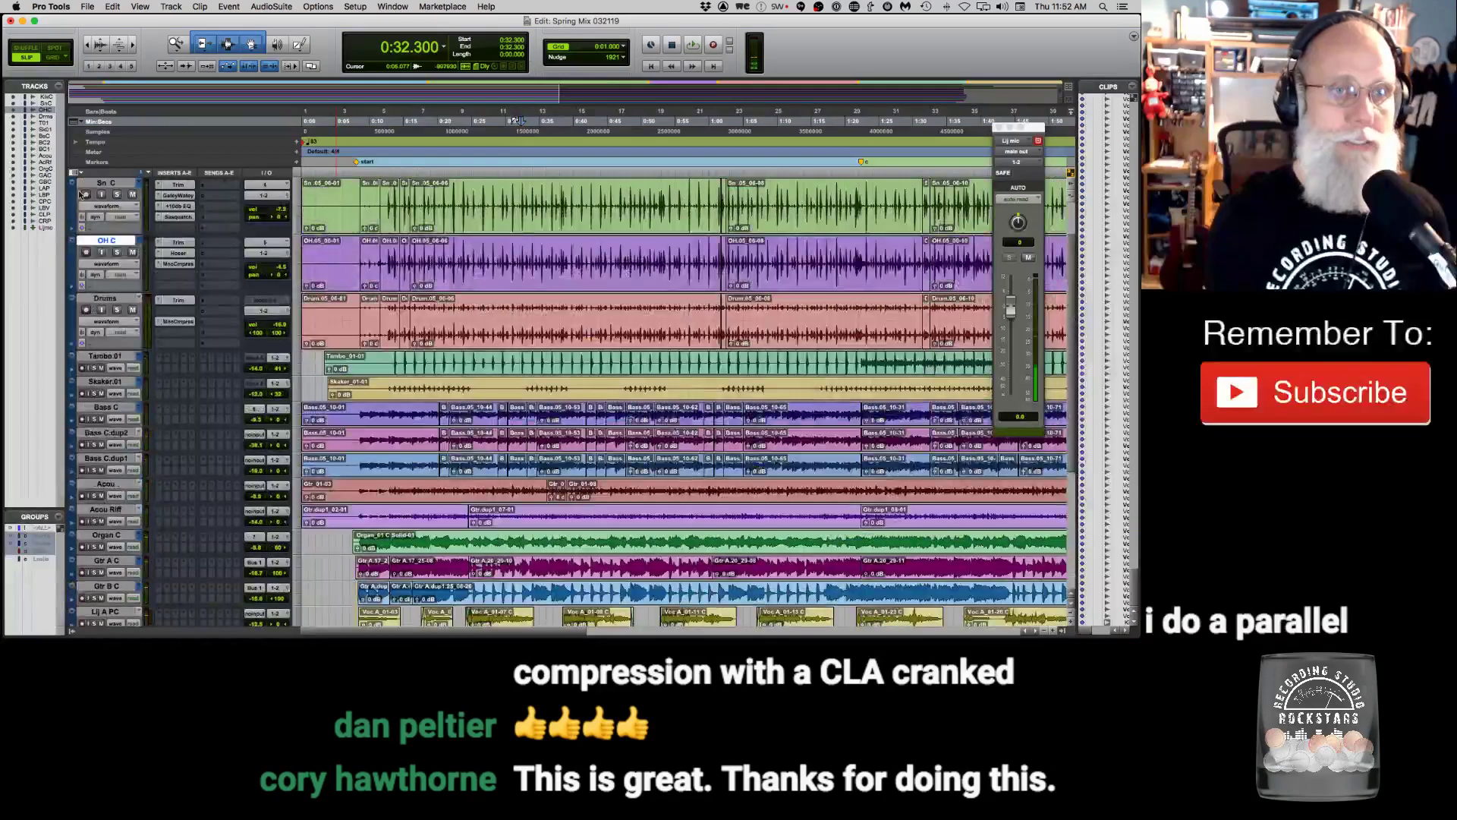
{"action": "left_click", "coordinate": [108, 408]}
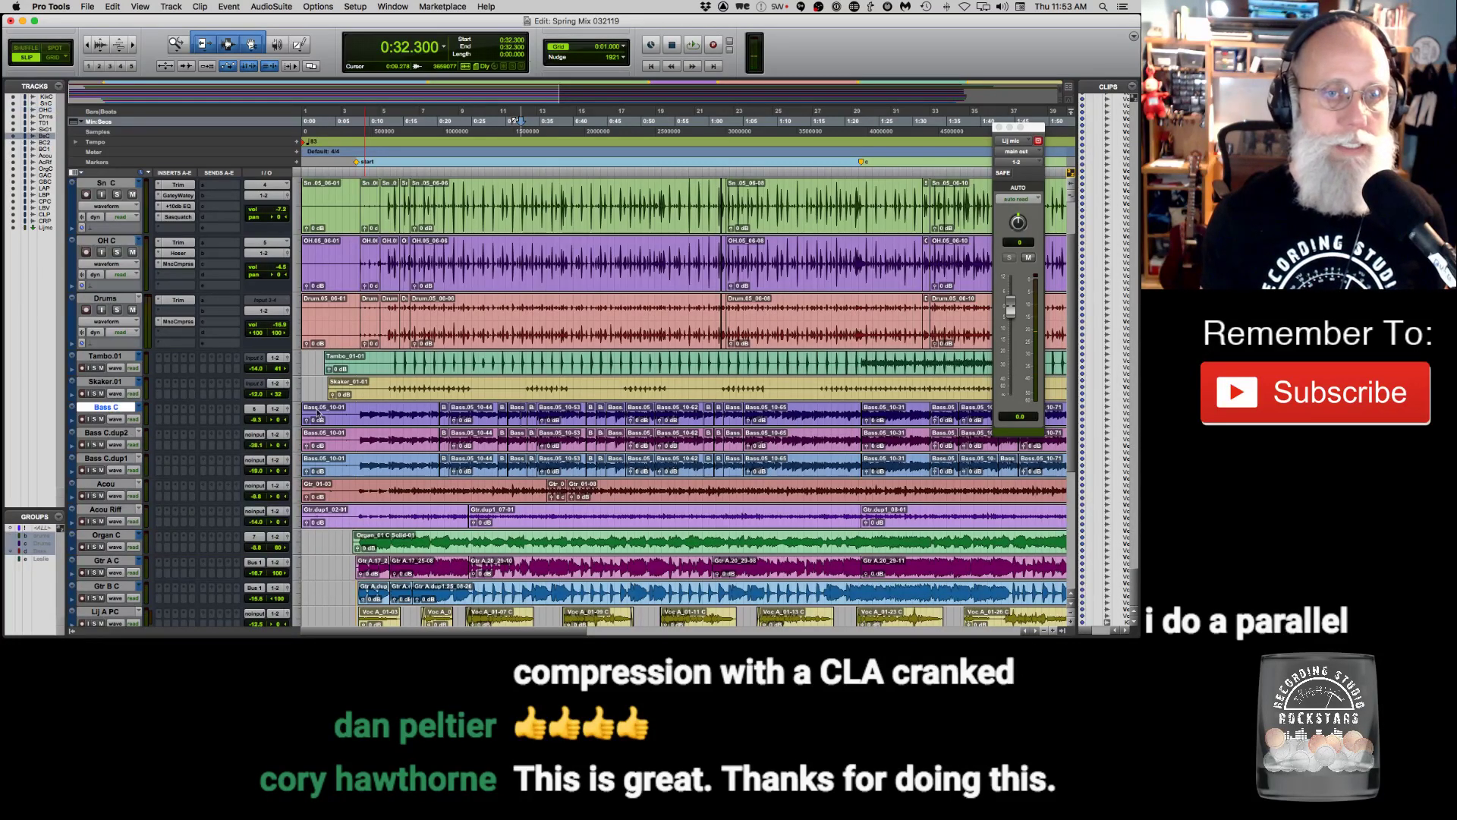
{"action": "left_click", "coordinate": [297, 415]}
{"action": "left_click", "coordinate": [310, 425]}
{"action": "scroll", "coordinate": [326, 410], "scroll_direction": "down", "scroll_amount": 5}
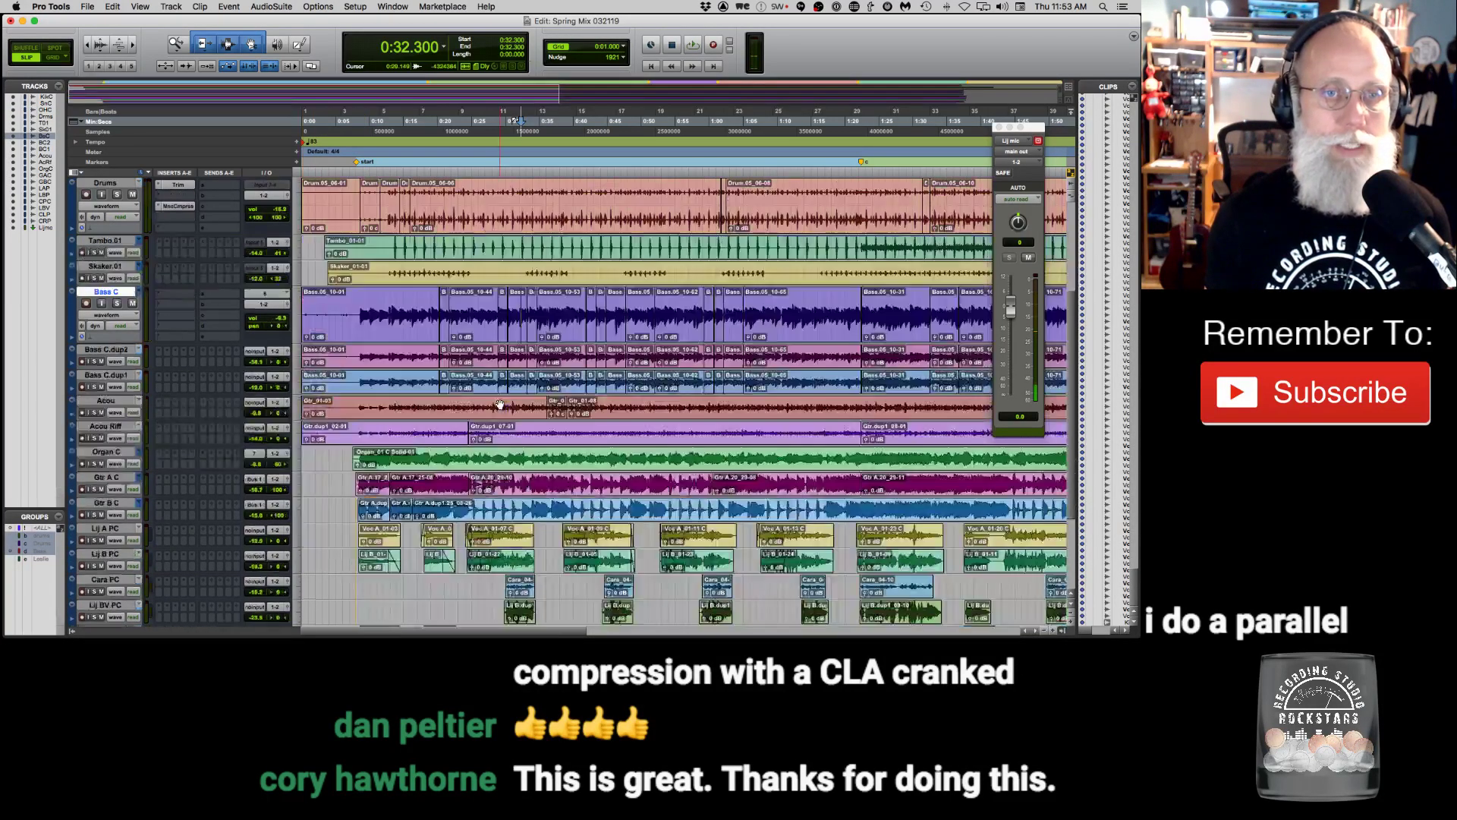
Solo Bass C, play it from 0:08.578 while adjusting its volume, then place the cursor at 0:36.501 and stop.
{"action": "left_click", "coordinate": [364, 219]}
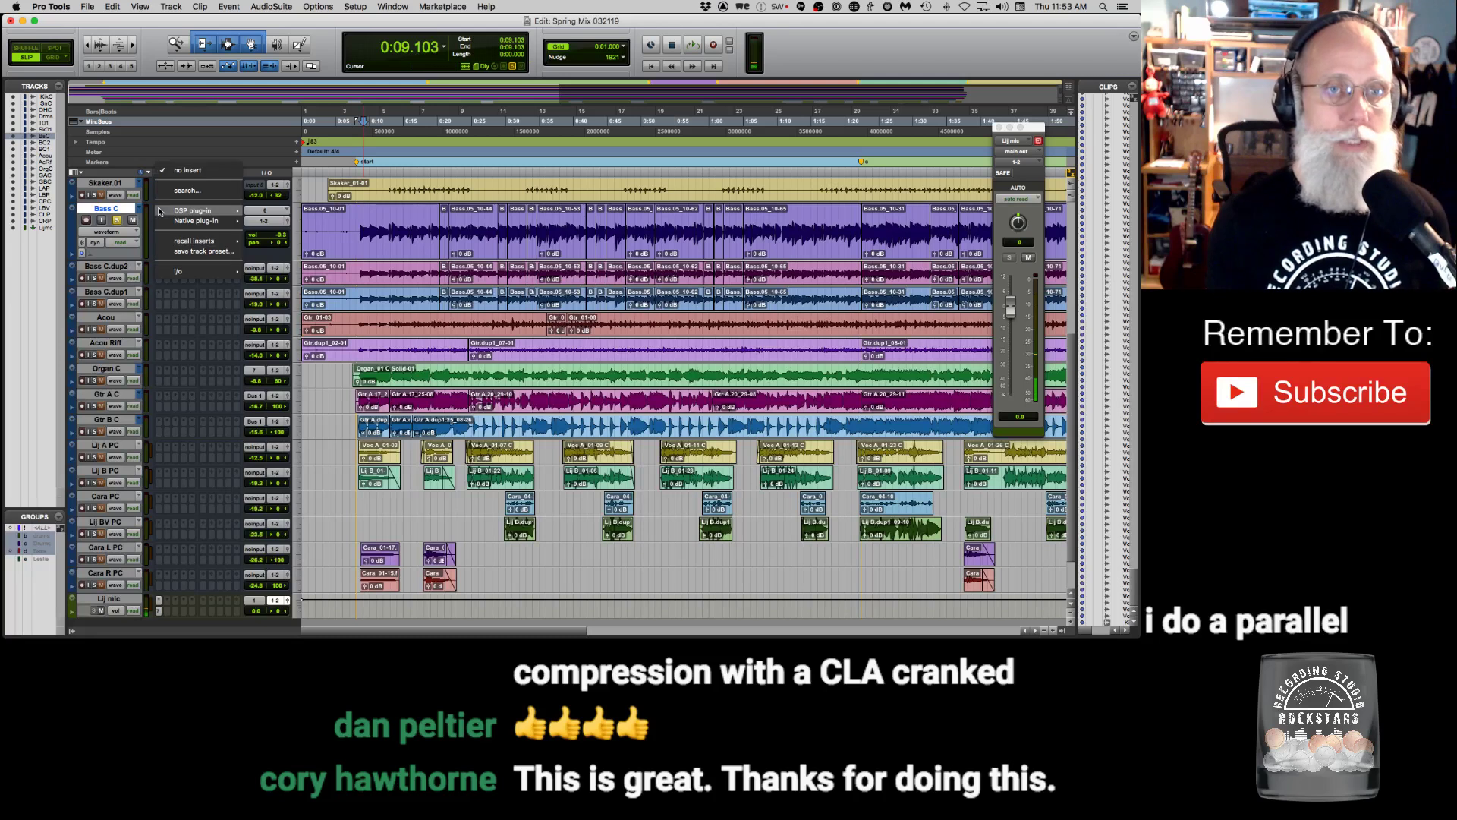
{"action": "left_click", "coordinate": [358, 216]}
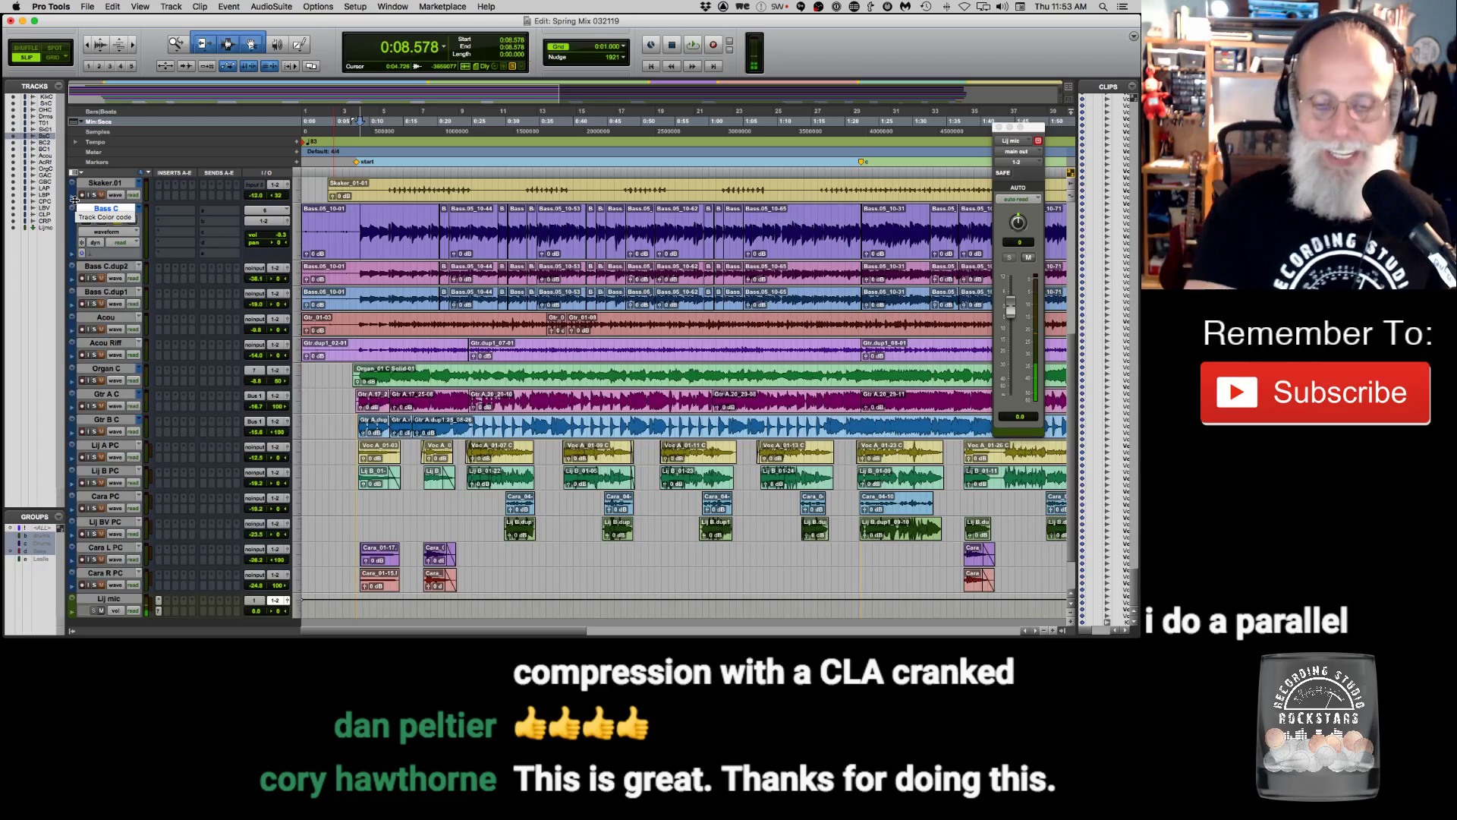
{"action": "key", "text": "space"}
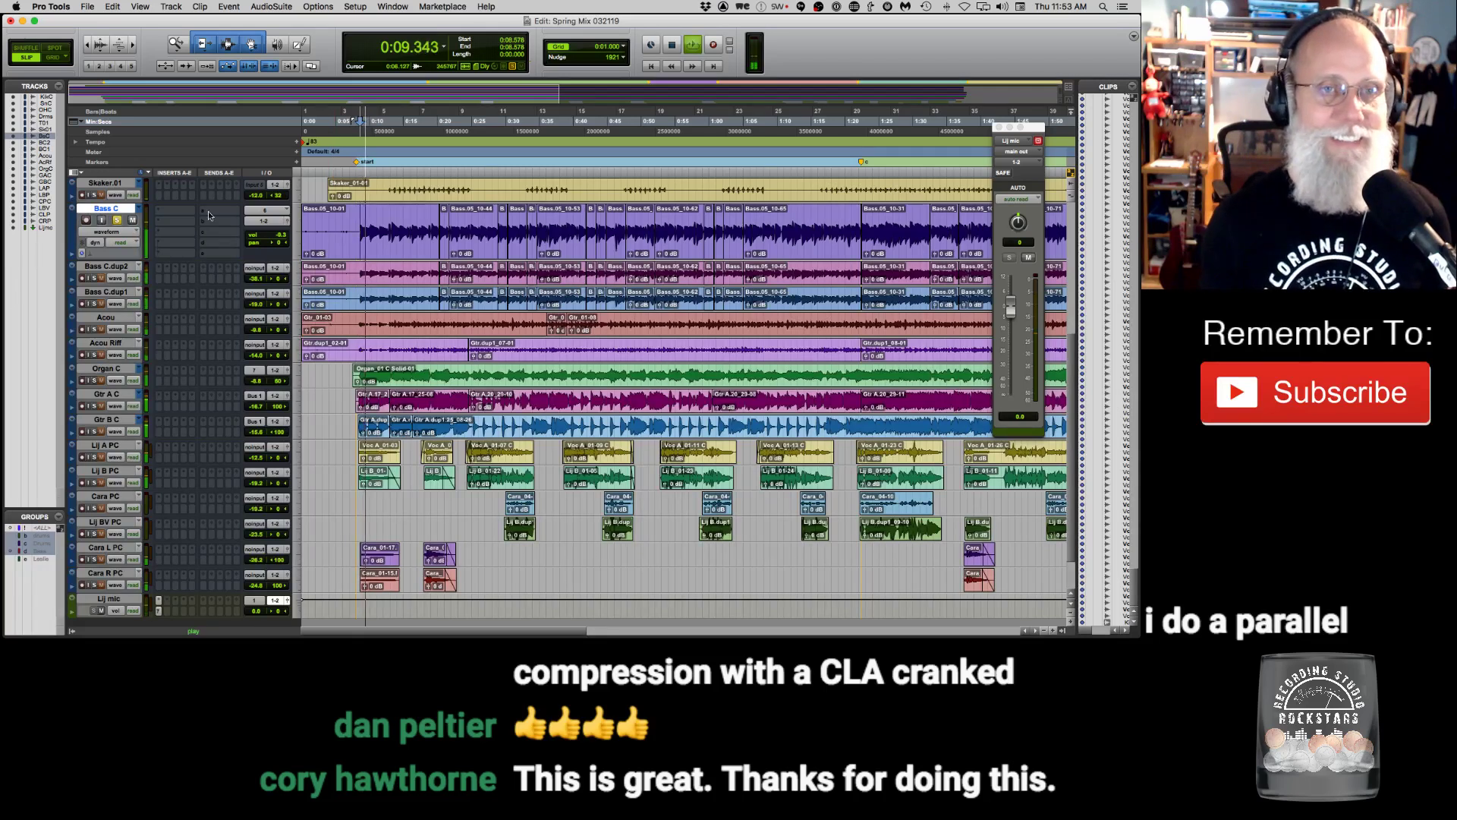
{"action": "left_click", "coordinate": [267, 236]}
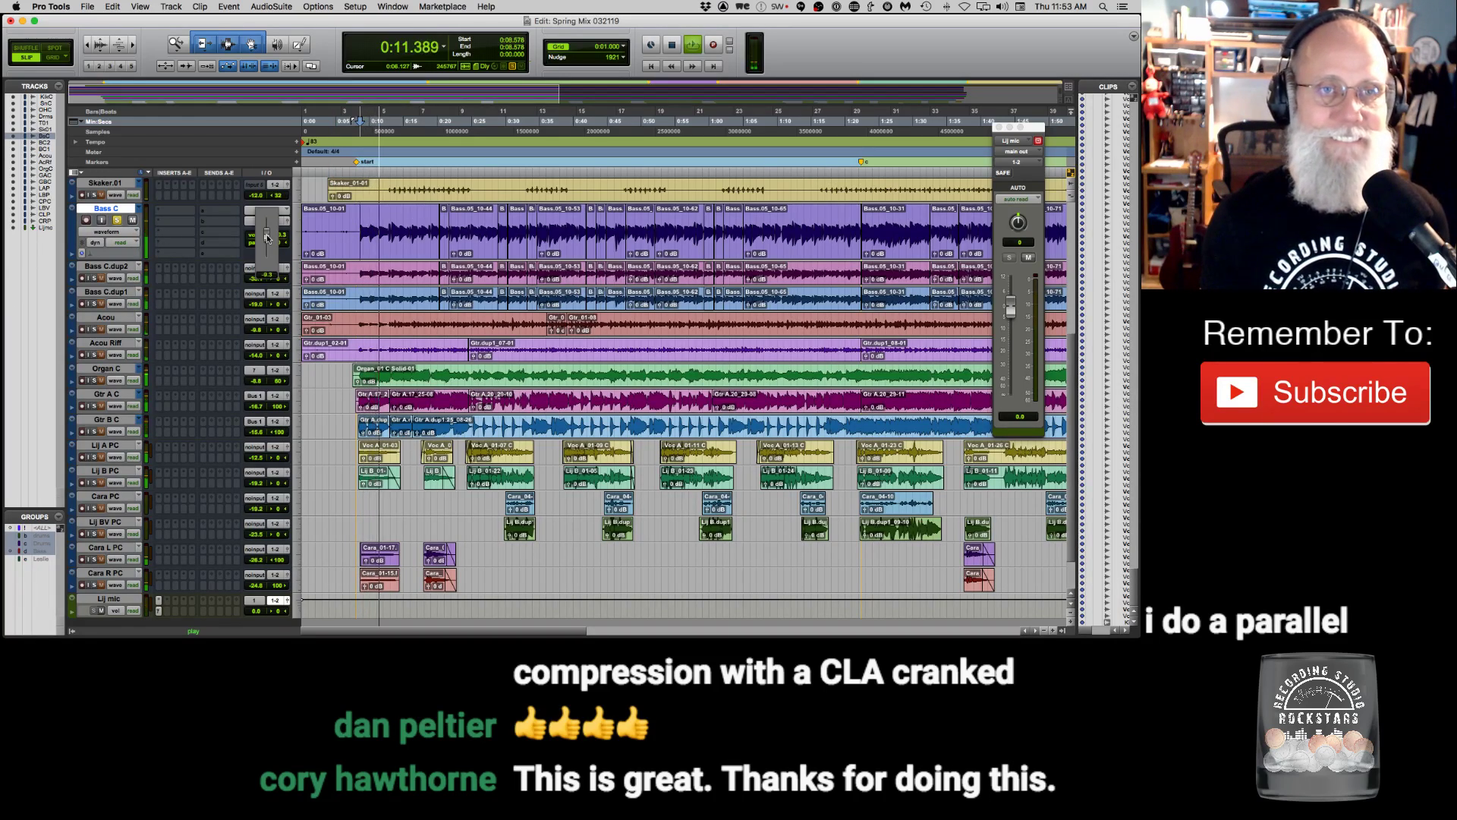
{"action": "left_click_drag", "start_coordinate": [267, 235], "coordinate": [268, 237]}
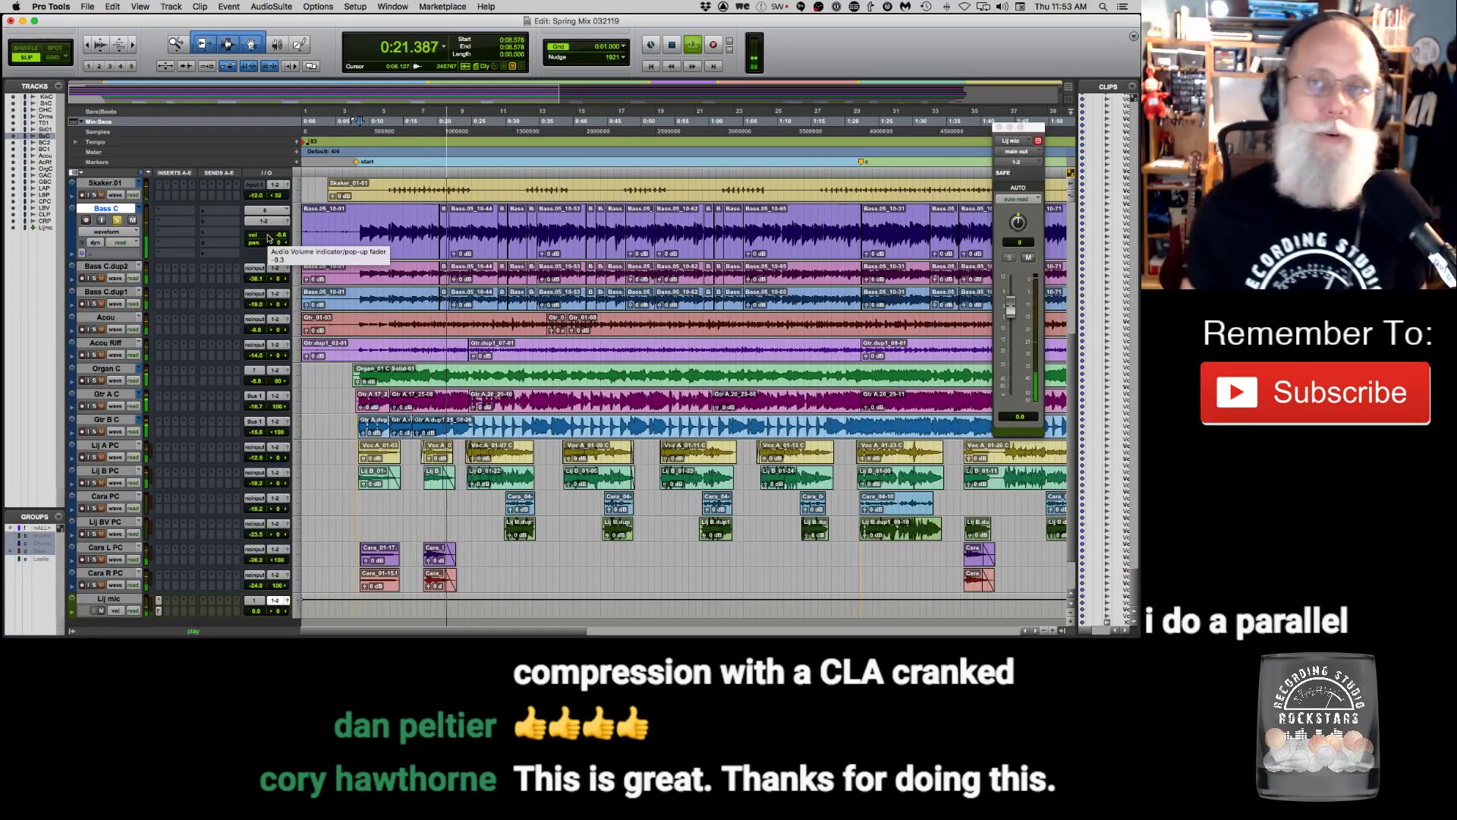
{"action": "left_click", "coordinate": [551, 219]}
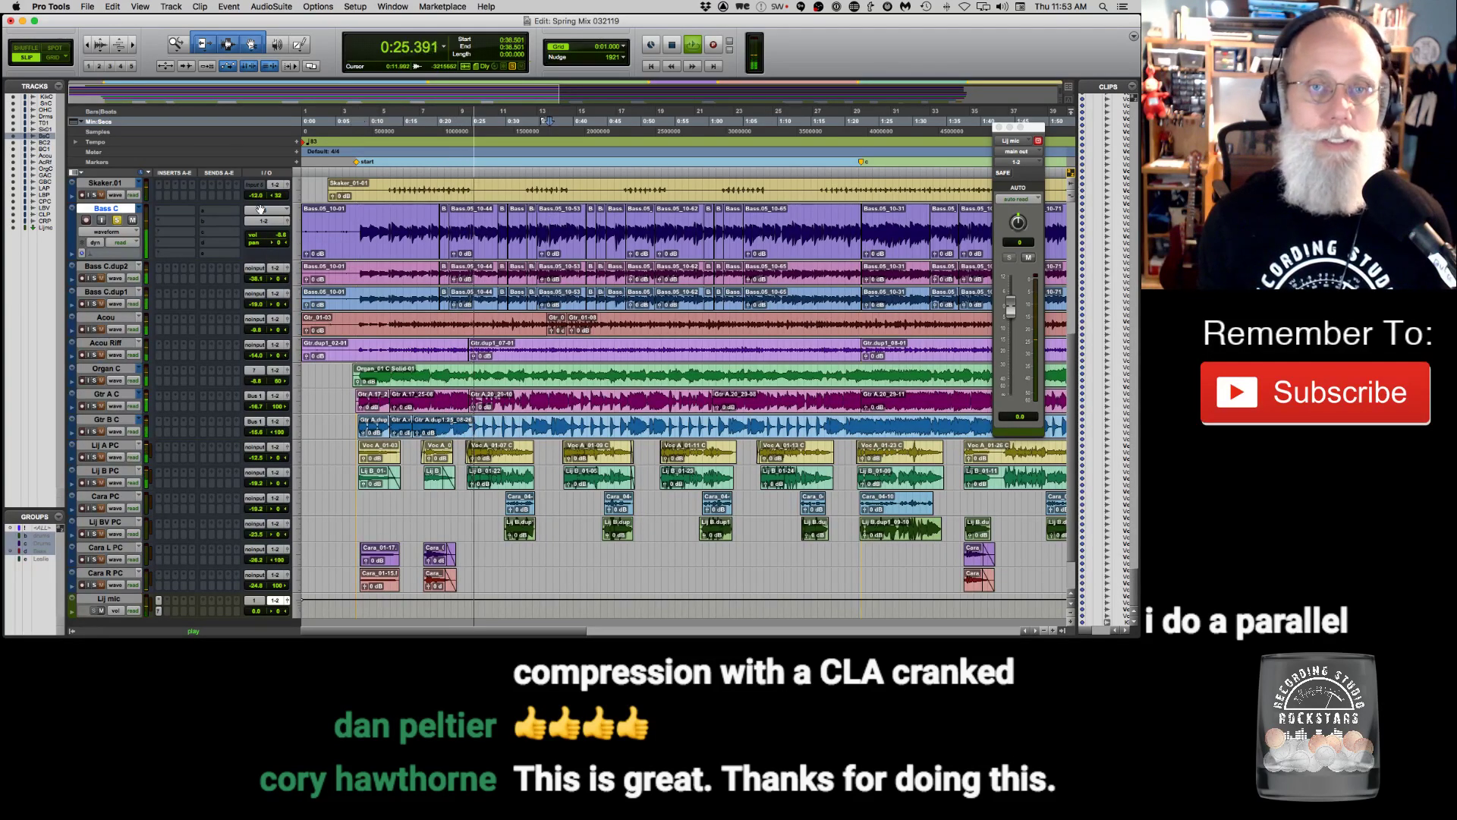
{"action": "key", "text": "space"}
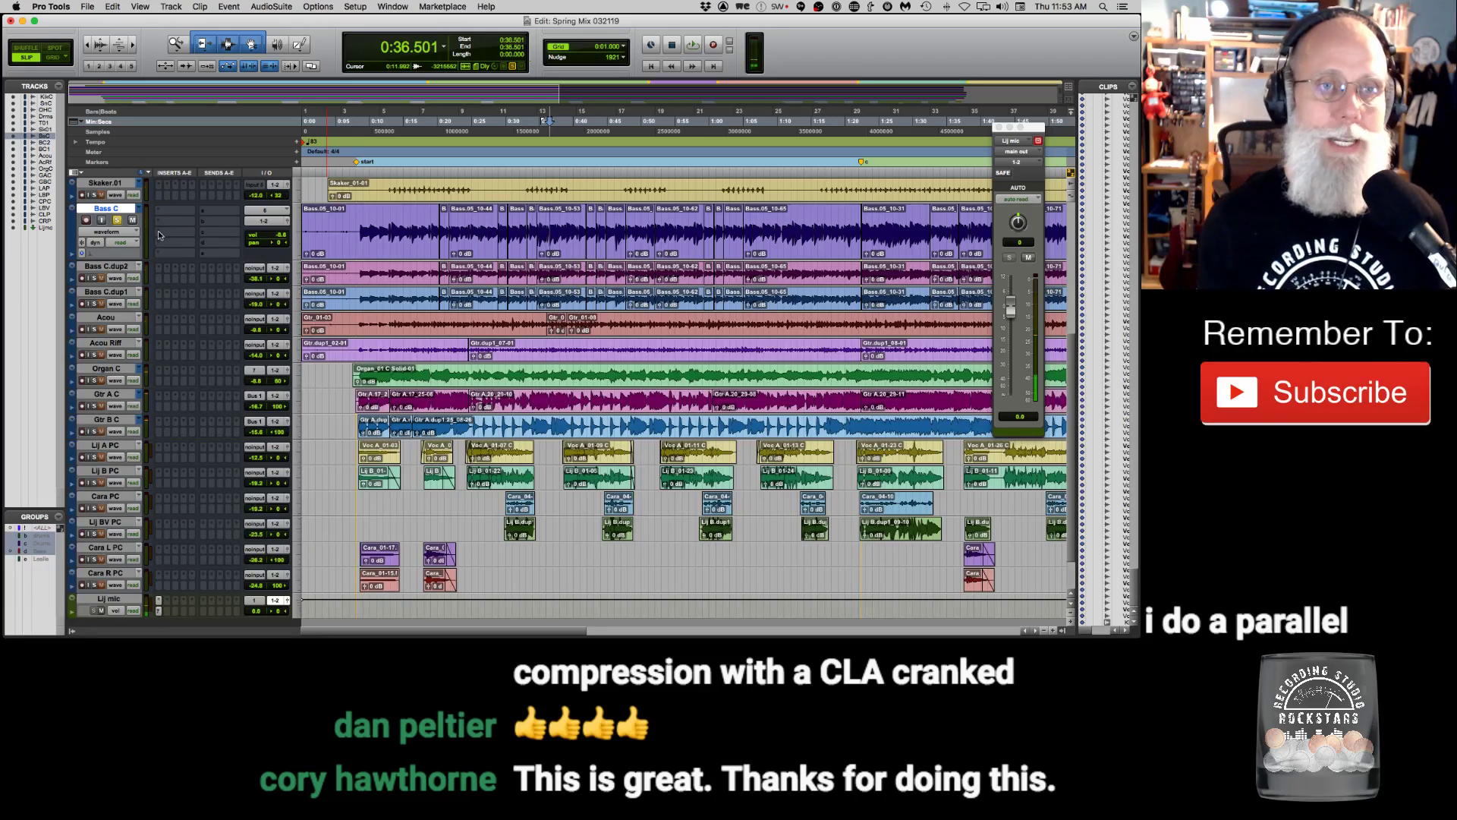
Insert the Boz Digital Labs Big Clipper (mono) in the third insert slot of Bass C and reposition its window.
{"action": "left_click", "coordinate": [160, 234]}
{"action": "mouse_move", "coordinate": [205, 241]}
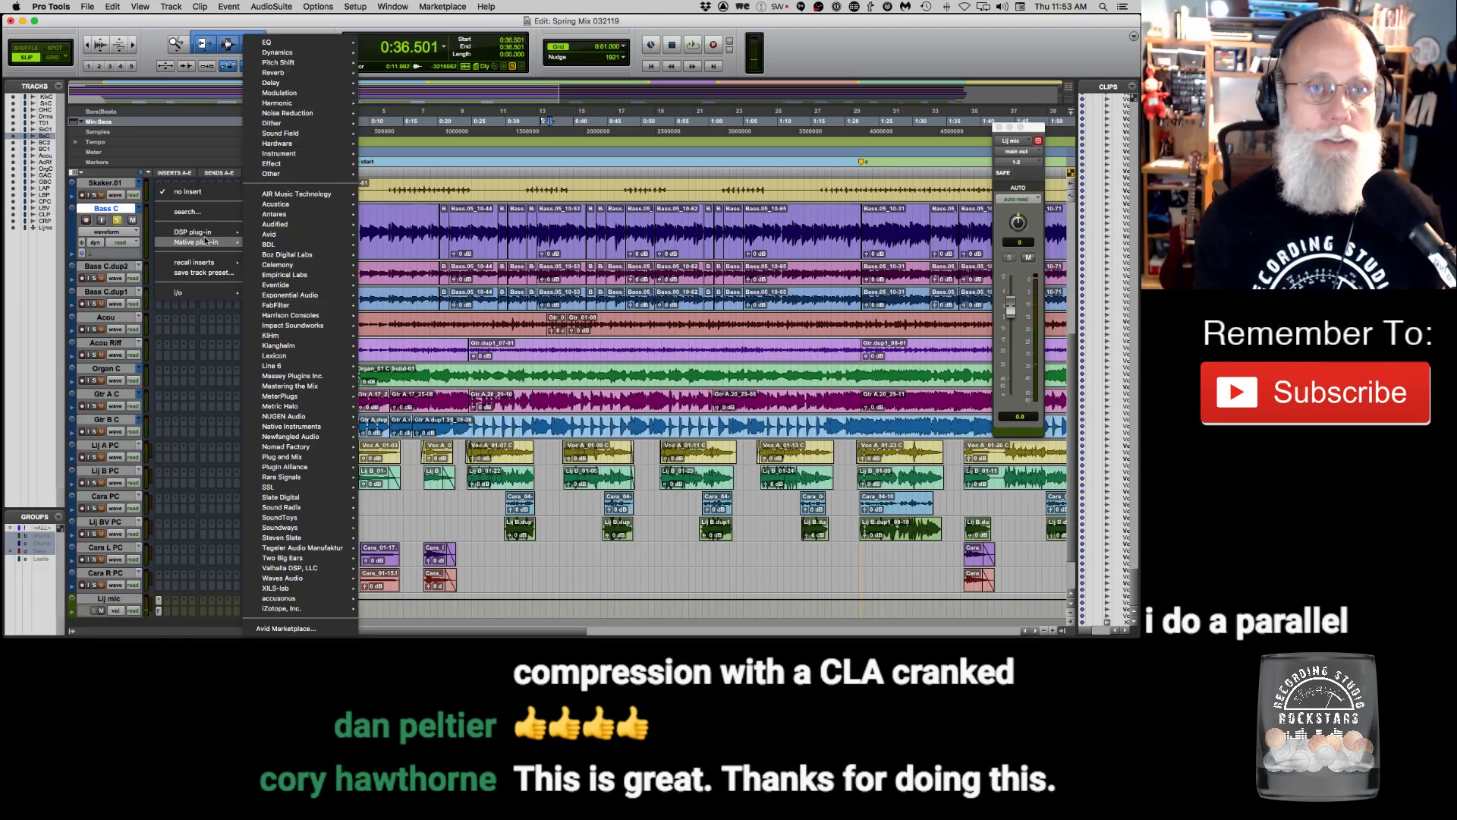
{"action": "mouse_move", "coordinate": [297, 249]}
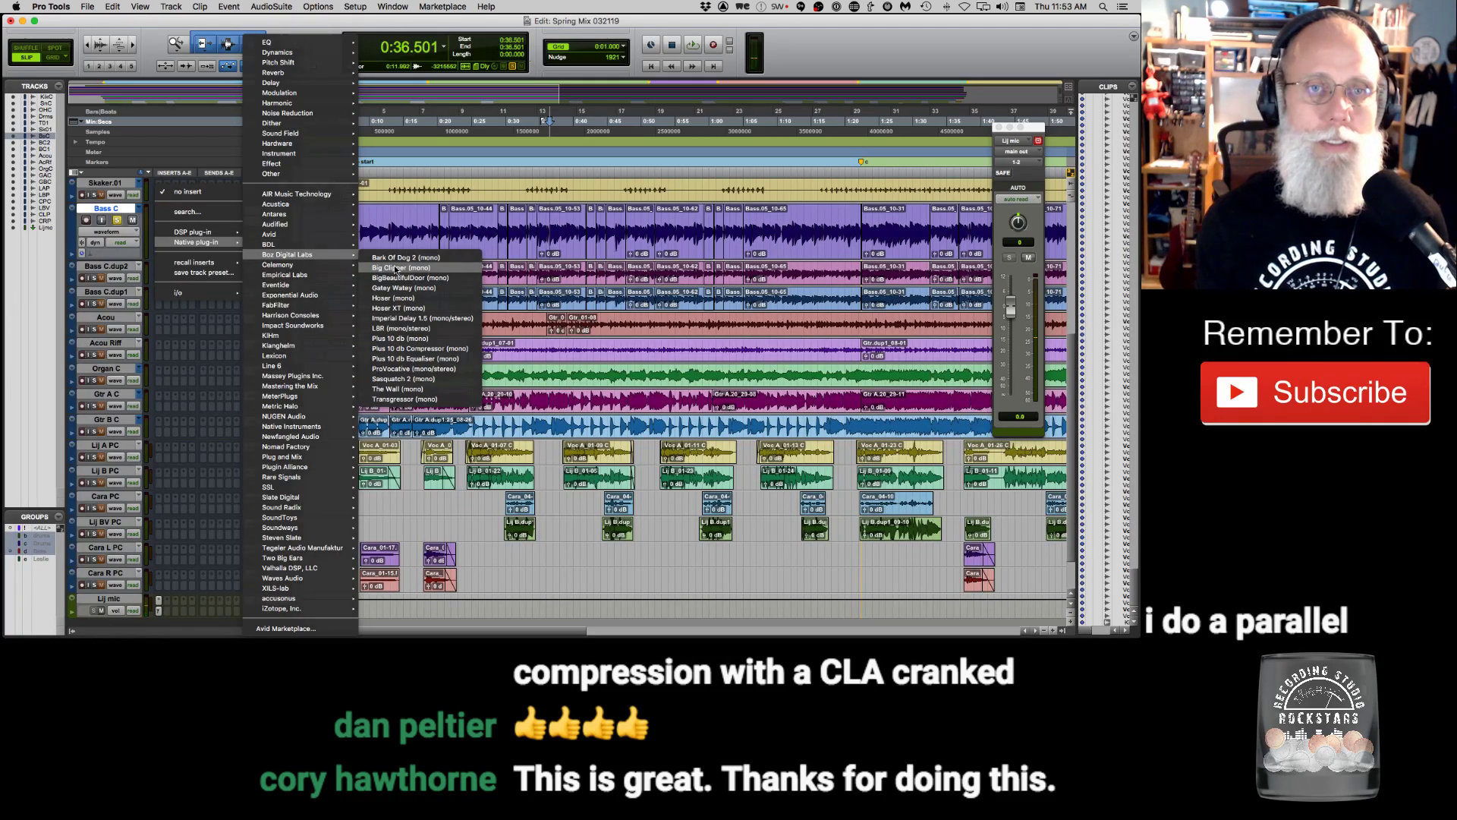
{"action": "left_click", "coordinate": [396, 268]}
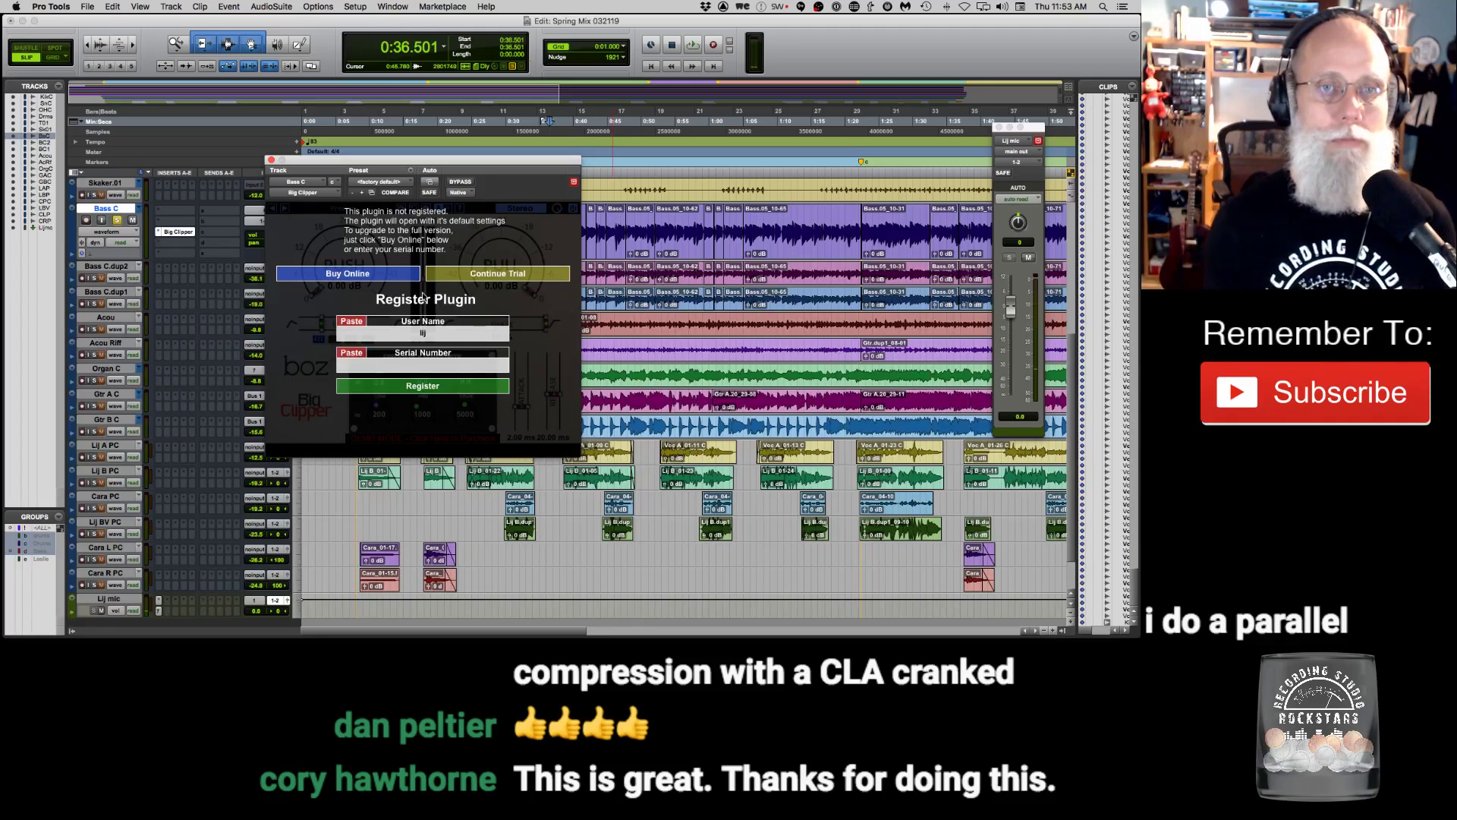
{"action": "left_click_drag", "start_coordinate": [315, 159], "coordinate": [507, 186]}
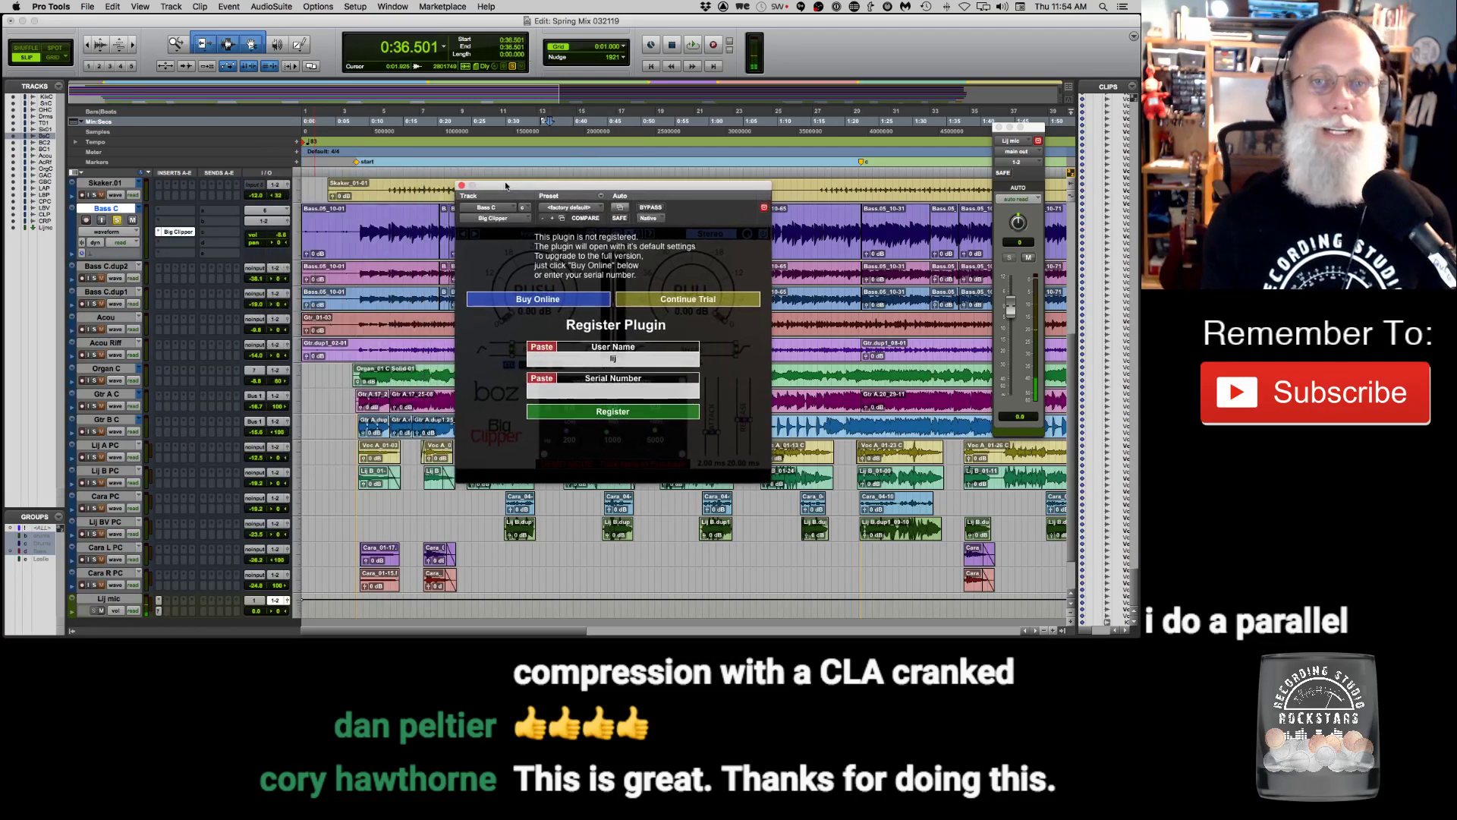
Replace Big Clipper on Bass C with the Boz Digital Labs Manic Compressor (mono), with the cursor at 0:09.103, and reposition its window.
{"action": "left_click", "coordinate": [461, 186]}
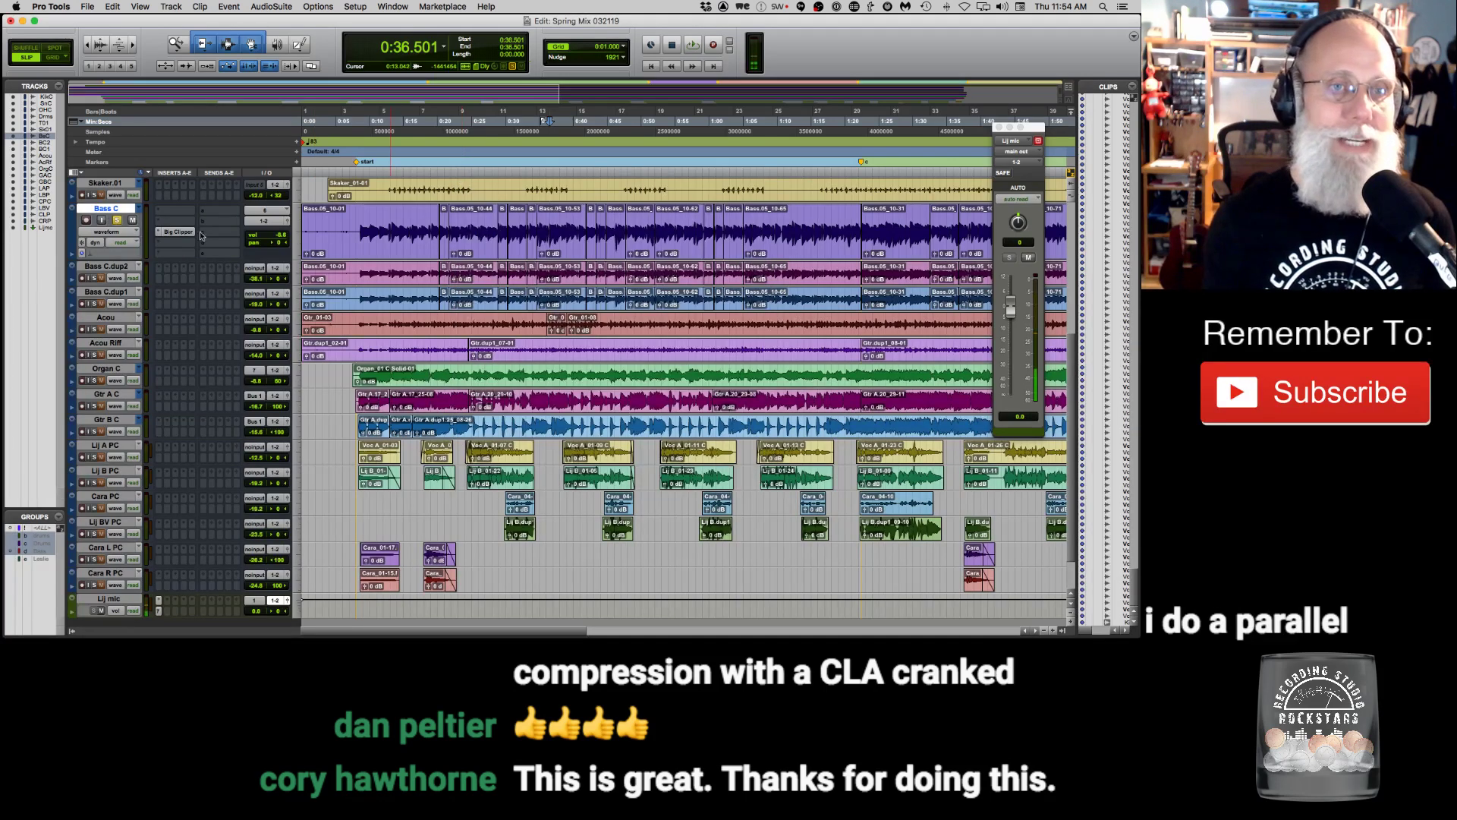
{"action": "left_click", "coordinate": [159, 232]}
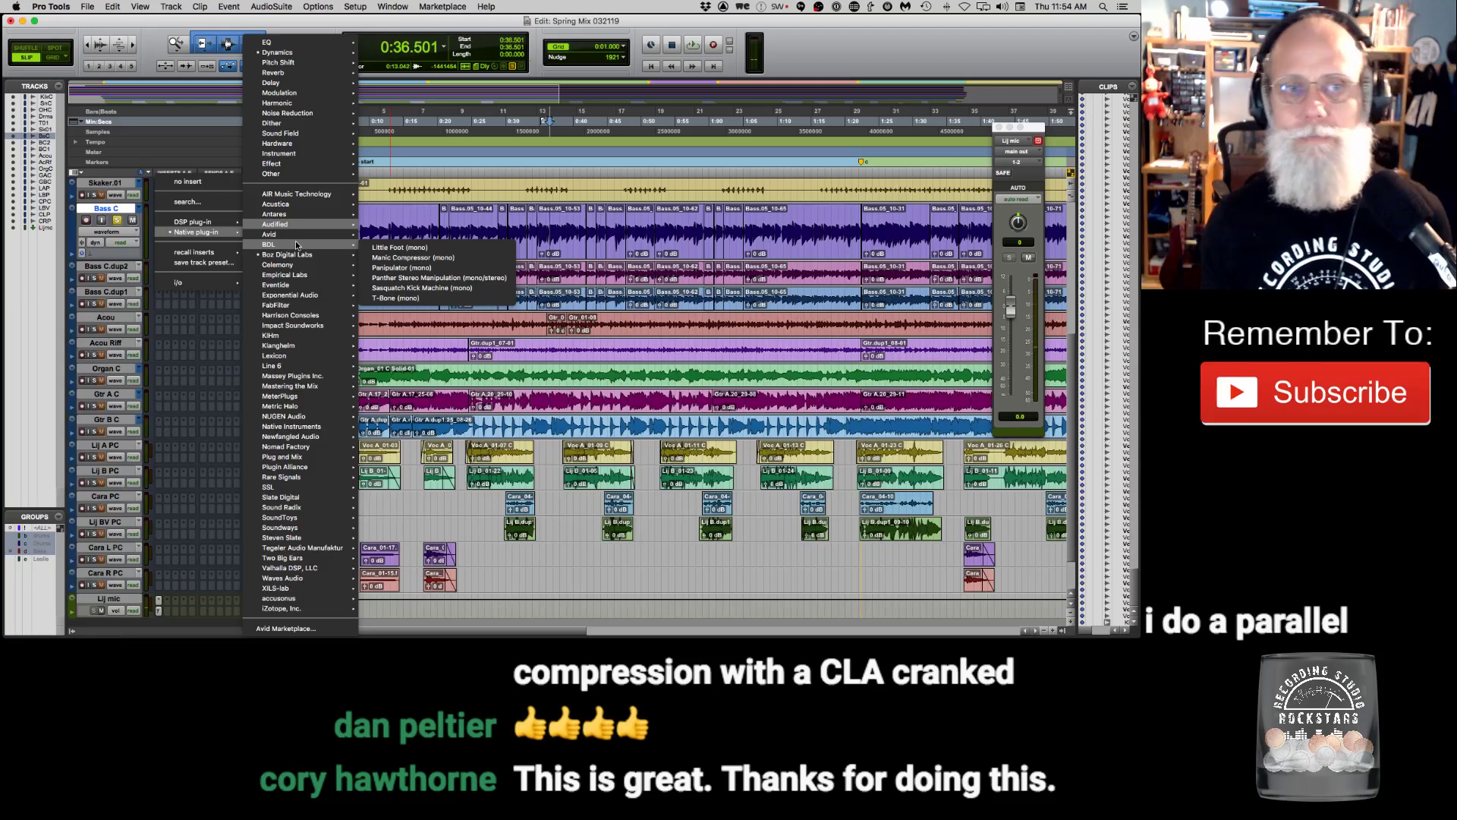
{"action": "left_click", "coordinate": [402, 258]}
{"action": "left_click", "coordinate": [363, 214]}
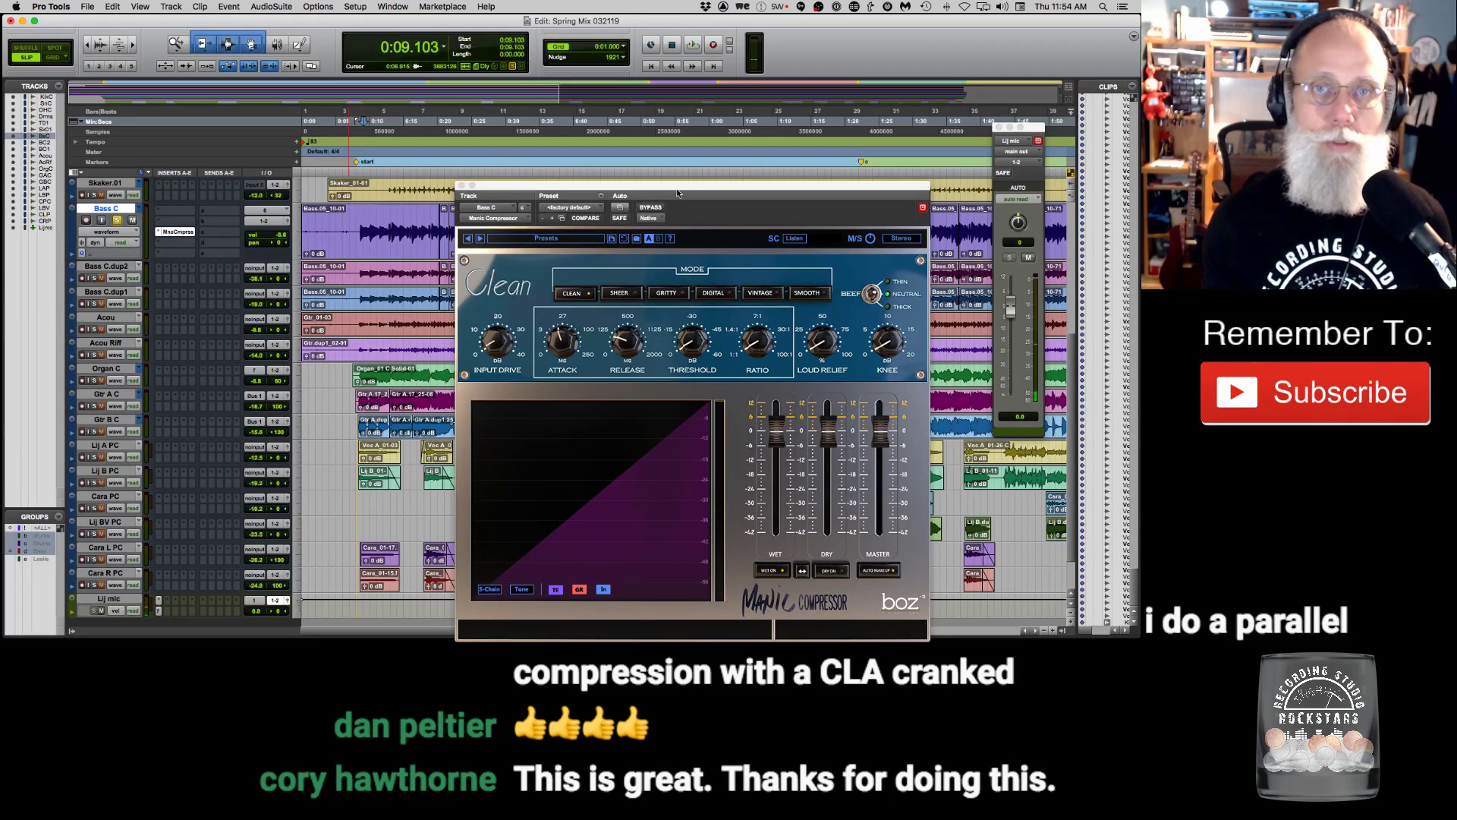
{"action": "left_click_drag", "start_coordinate": [683, 184], "coordinate": [599, 154]}
Play Bass C, compare the Manic Compressor bypassed and active, and move its window out of the way.
{"action": "key", "text": "space"}
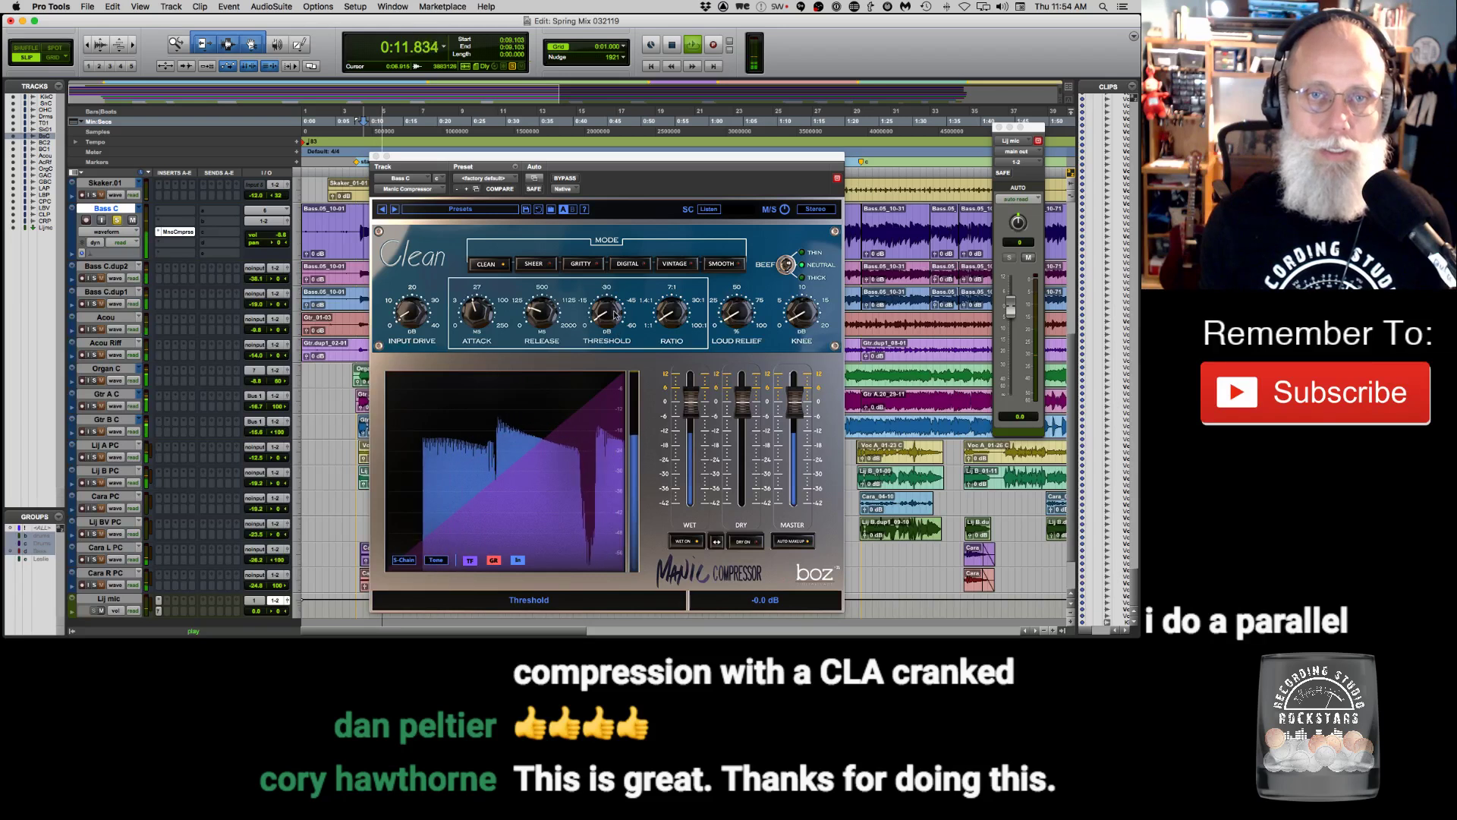
{"action": "left_click", "coordinate": [565, 179]}
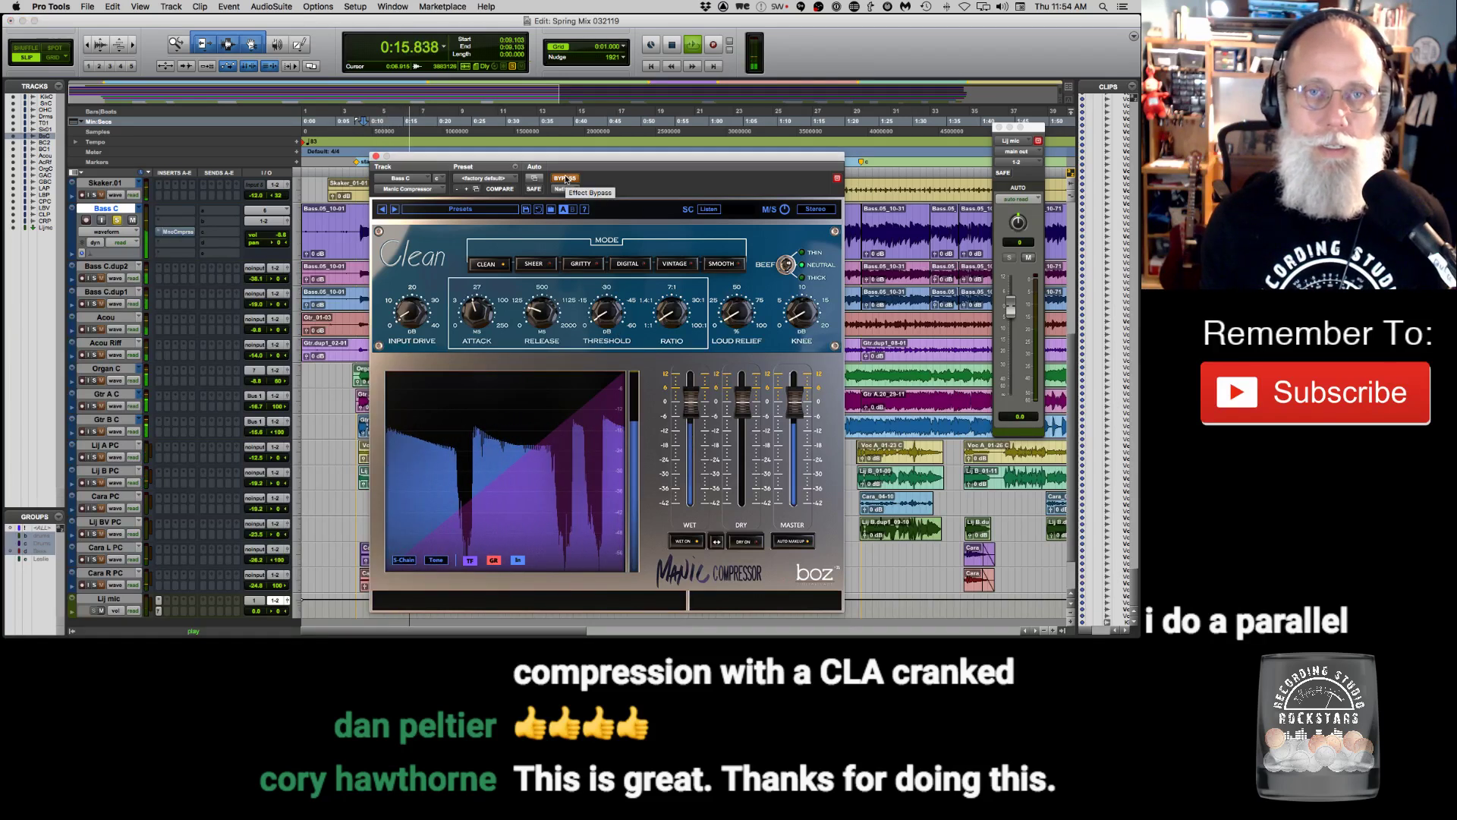
{"action": "left_click", "coordinate": [565, 179]}
{"action": "left_click_drag", "start_coordinate": [608, 156], "coordinate": [484, 79]}
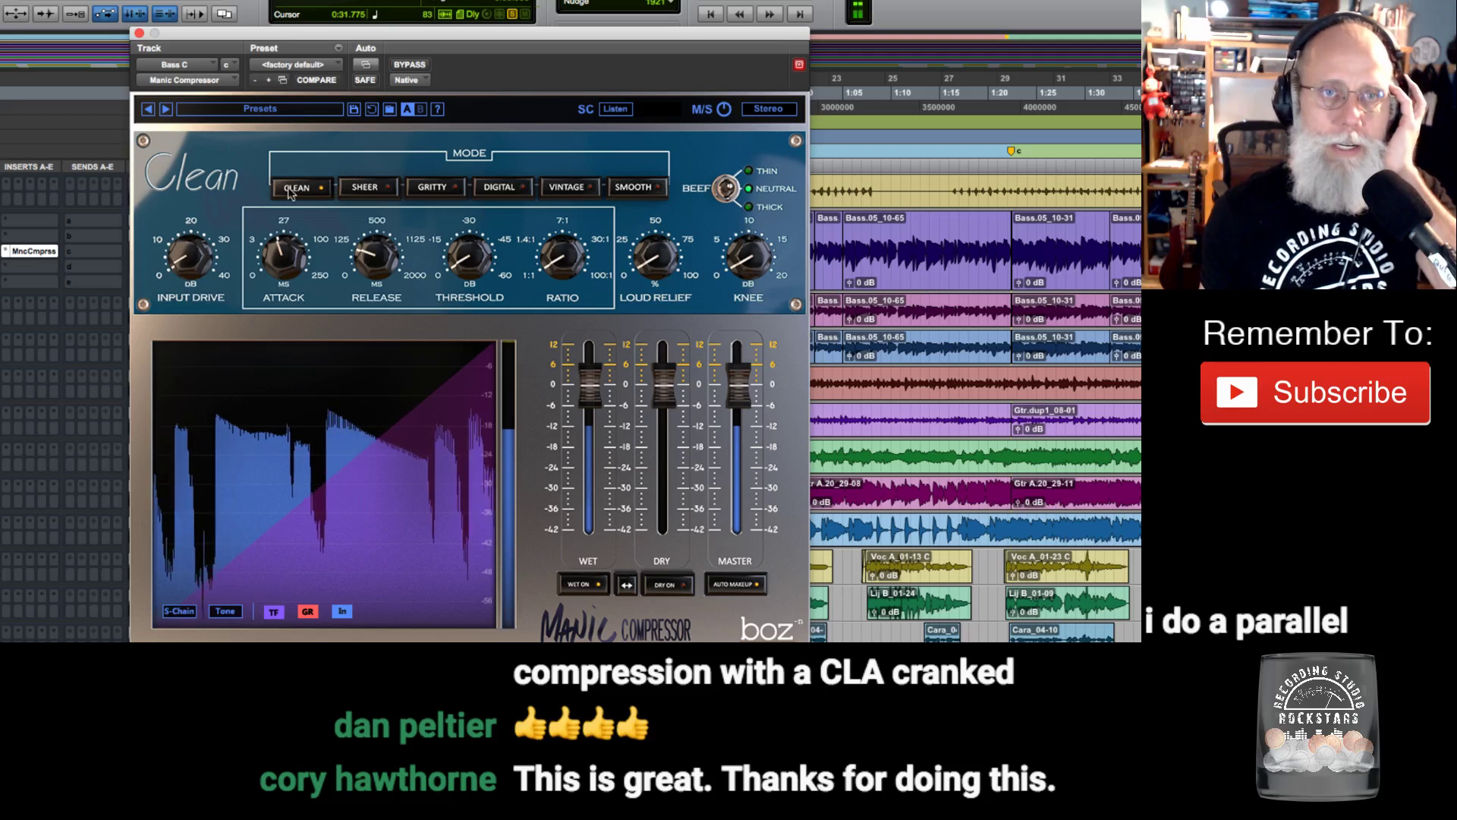
Audition the compressor's Sheer, Gritty, Digital, Vintage and Smooth modes on the bass and return to Vintage.
{"action": "left_click", "coordinate": [362, 187]}
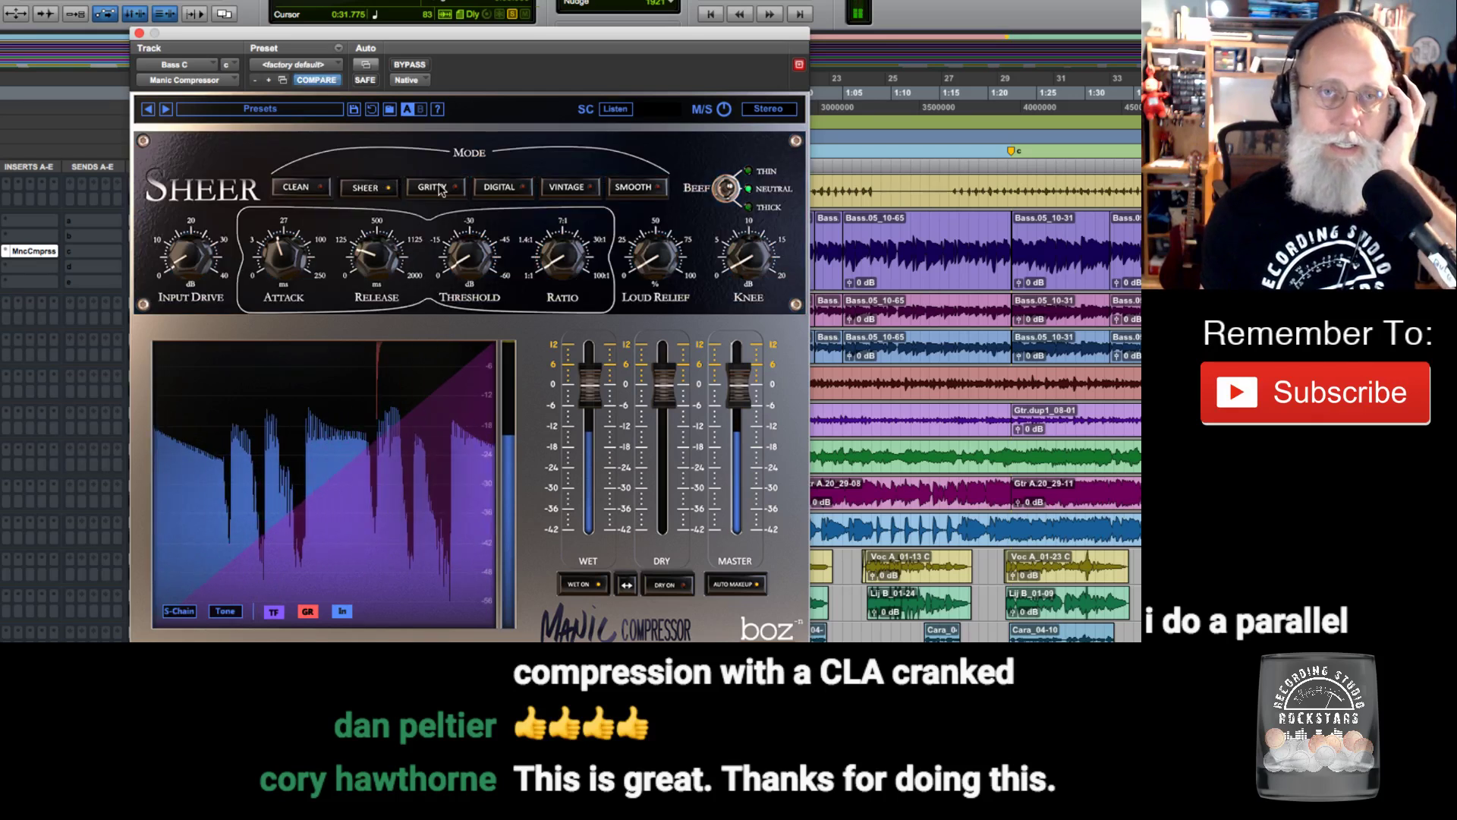
{"action": "left_click", "coordinate": [439, 189]}
{"action": "left_click", "coordinate": [502, 188]}
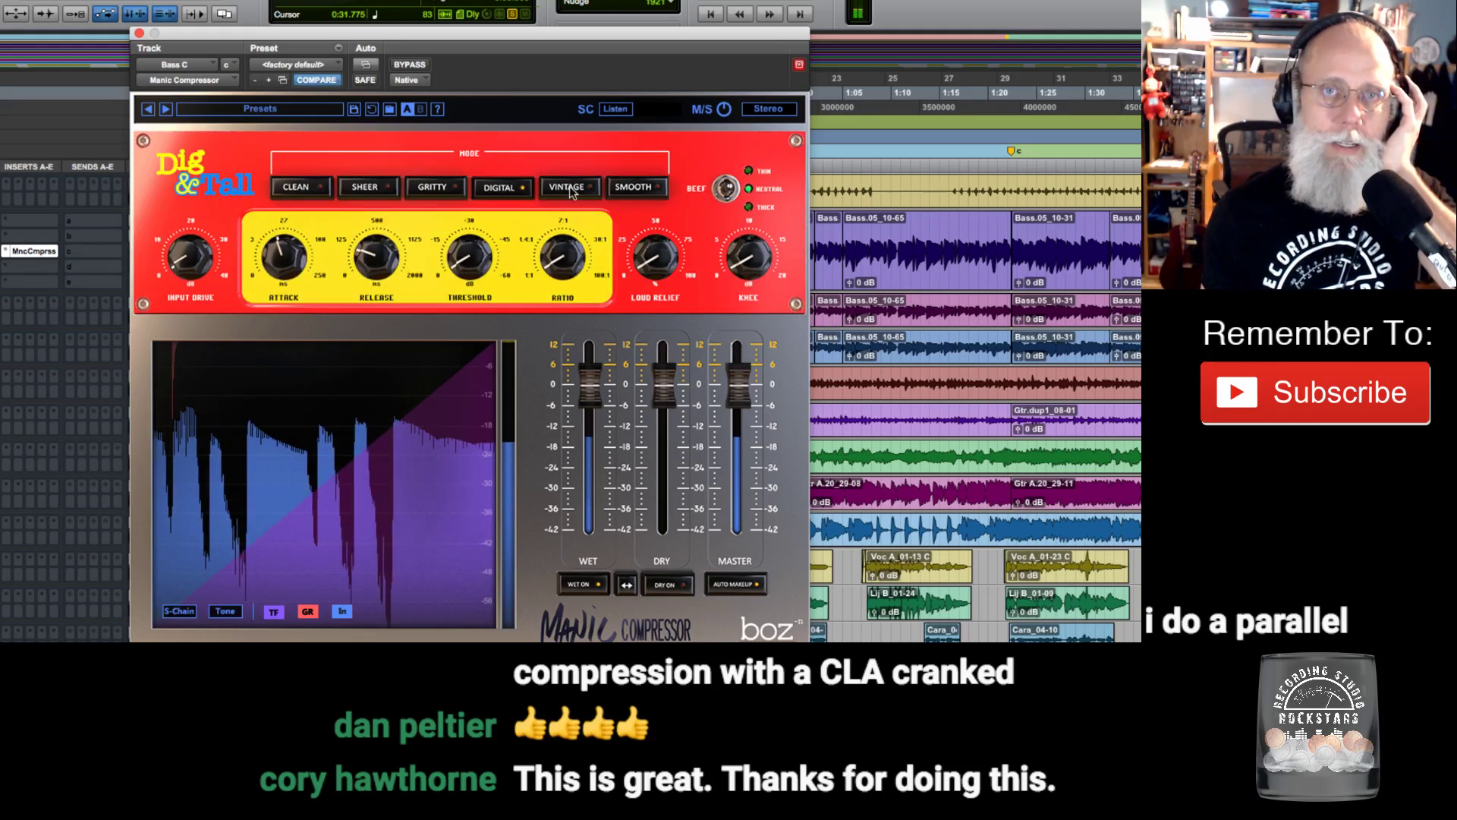
{"action": "left_click", "coordinate": [569, 188]}
{"action": "left_click", "coordinate": [634, 187]}
{"action": "left_click", "coordinate": [565, 188]}
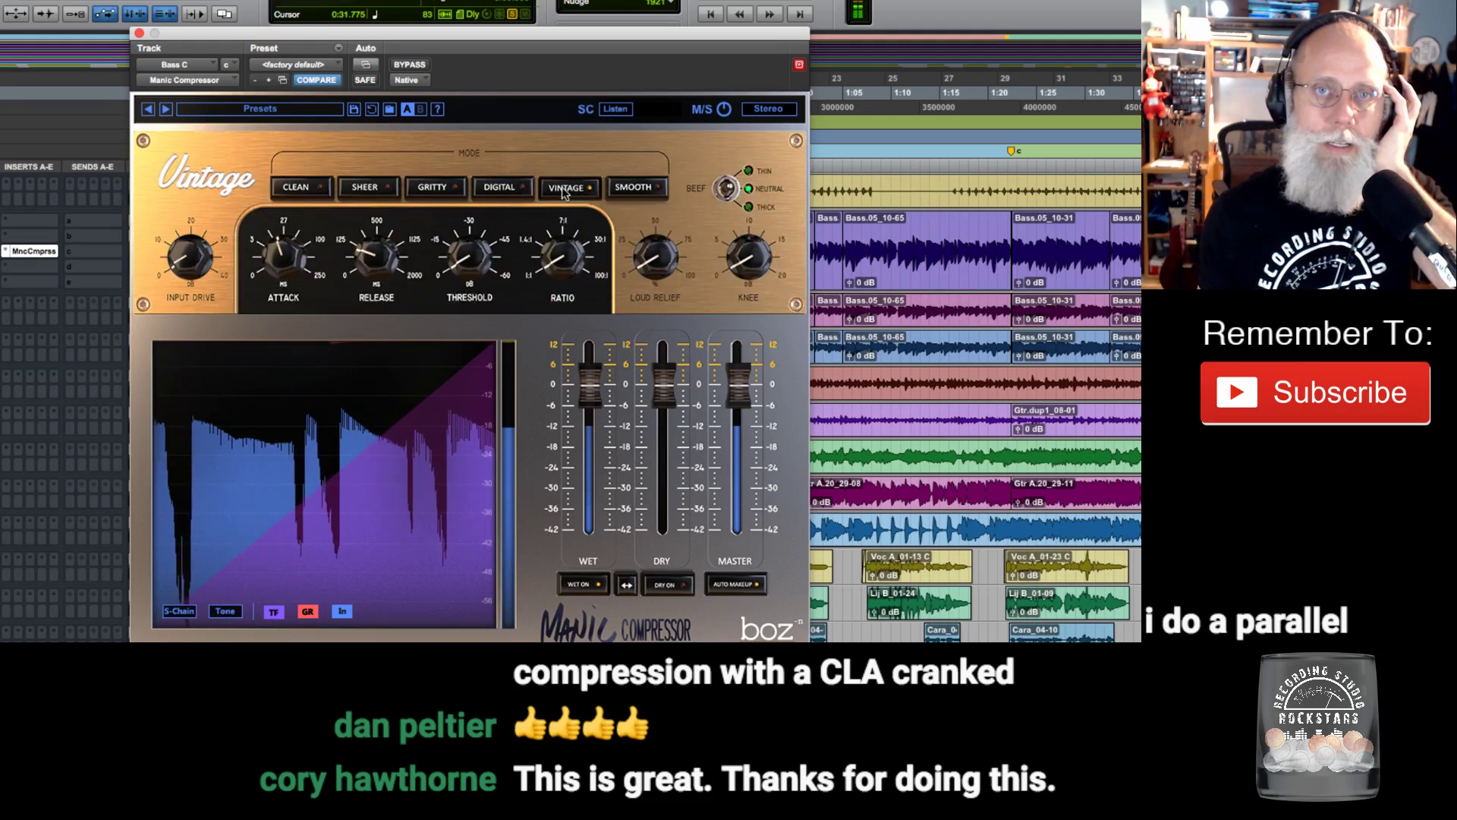
Lower the compressor's threshold and raise its ratio in Vintage mode, and compare the bass with the effect bypassed.
{"action": "left_click_drag", "start_coordinate": [463, 261], "coordinate": [468, 237]}
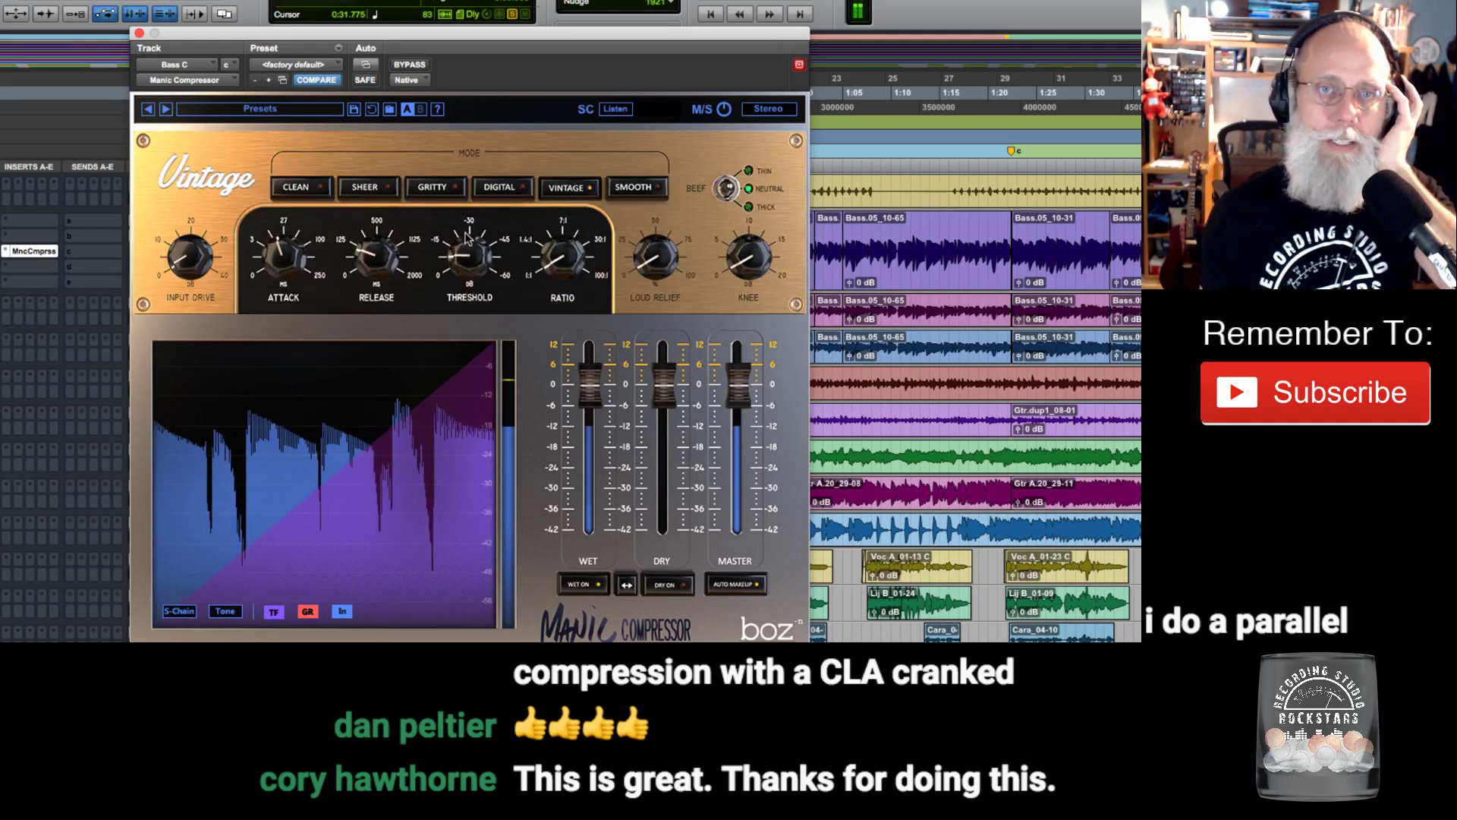
{"action": "left_click_drag", "start_coordinate": [563, 266], "coordinate": [551, 192]}
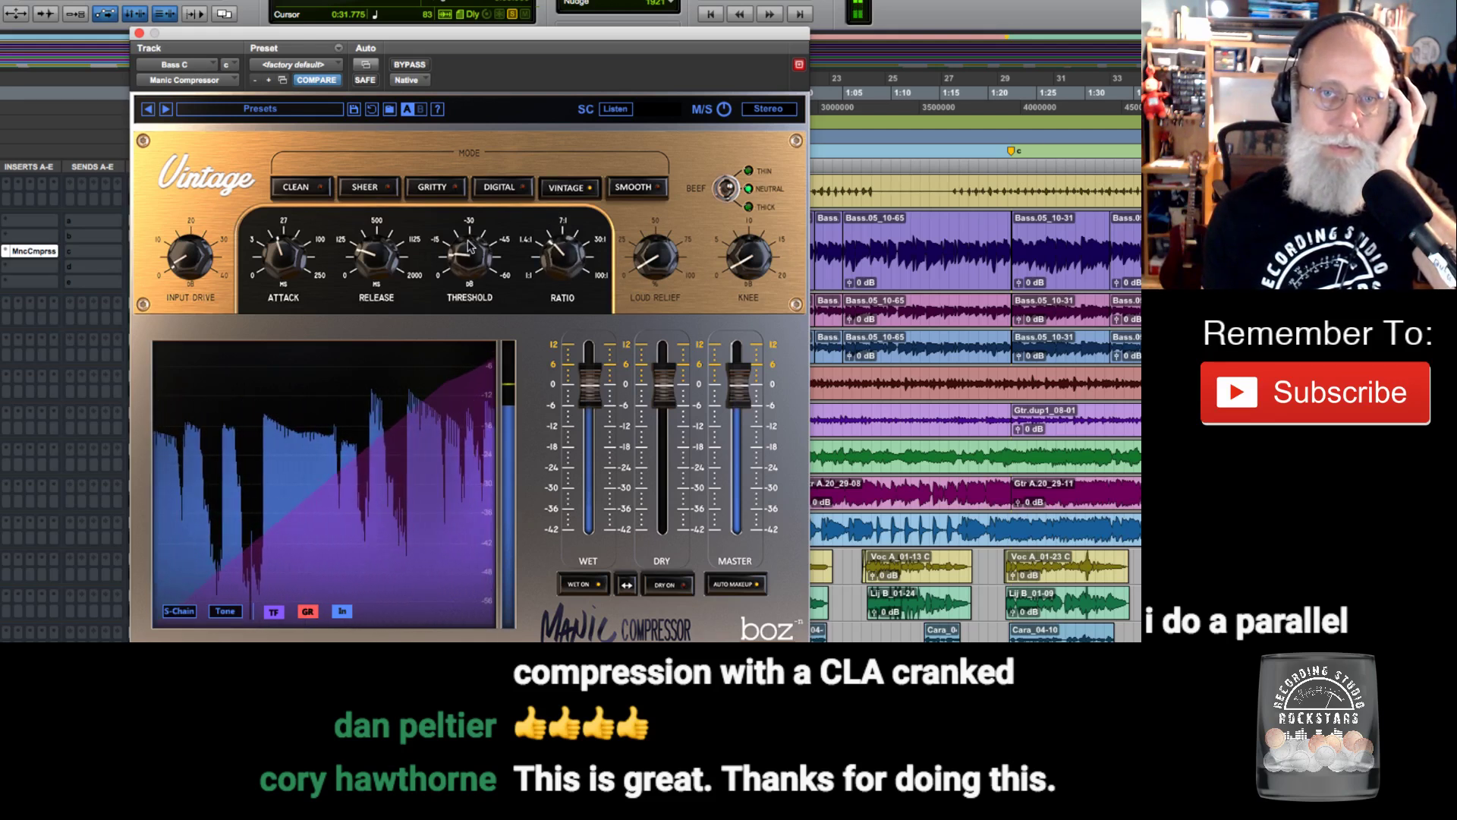
{"action": "mouse_move", "coordinate": [468, 237]}
{"action": "left_mouse_down"}
{"action": "mouse_move", "coordinate": [465, 215]}
{"action": "mouse_move", "coordinate": [454, 225]}
{"action": "left_mouse_up"}
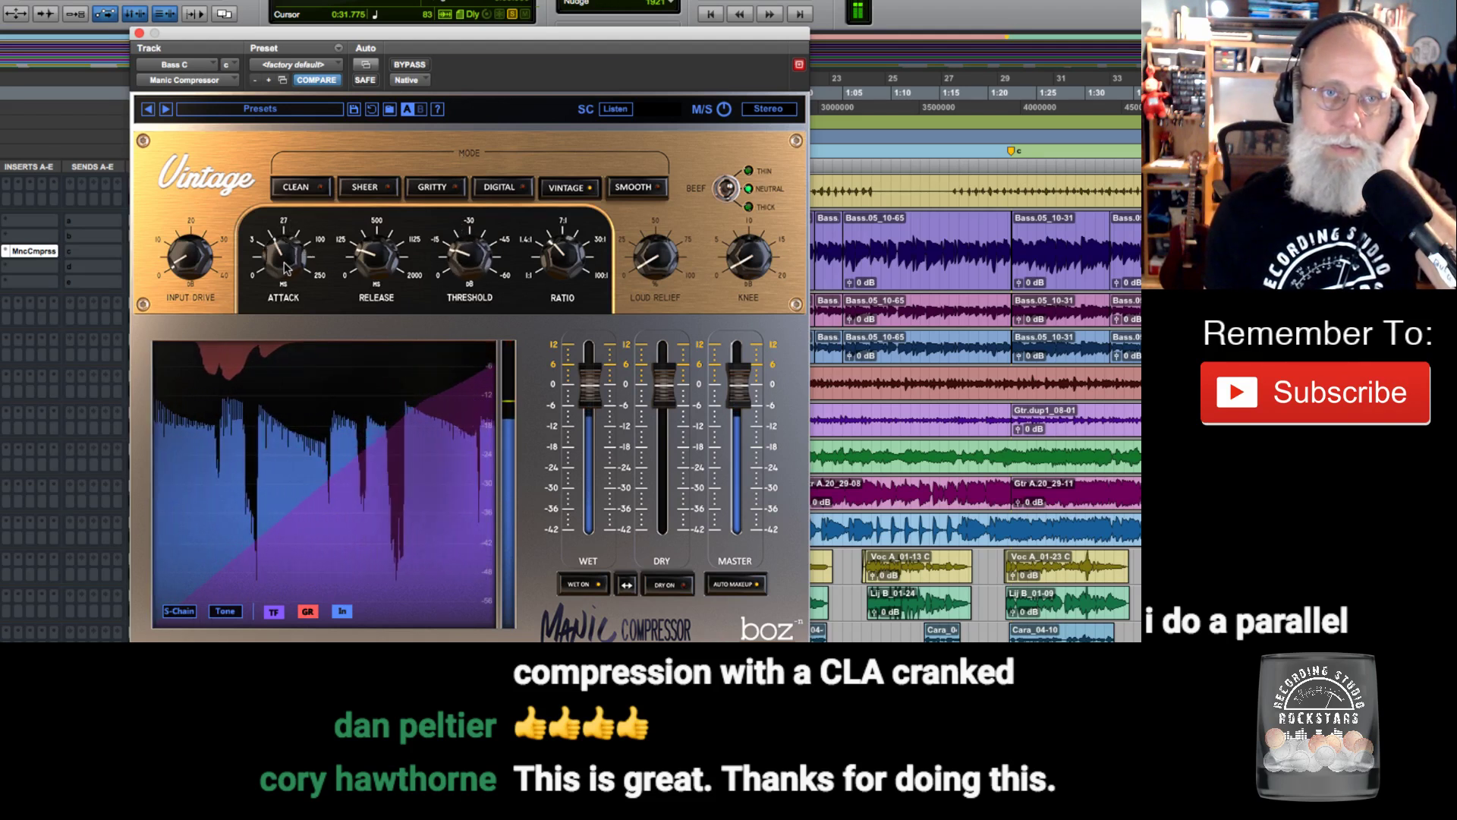
{"action": "left_click", "coordinate": [416, 65]}
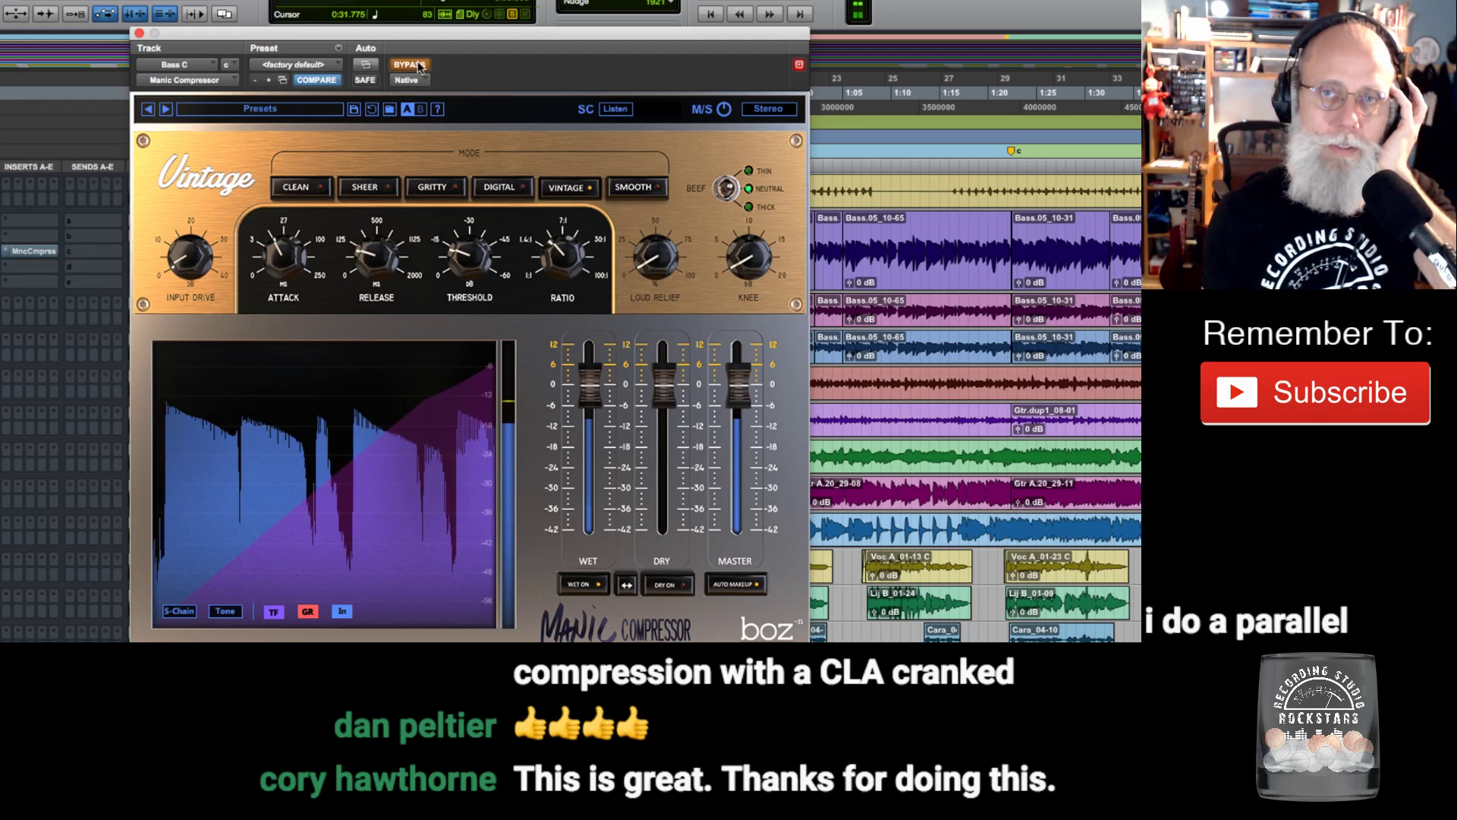
{"action": "left_click", "coordinate": [418, 65]}
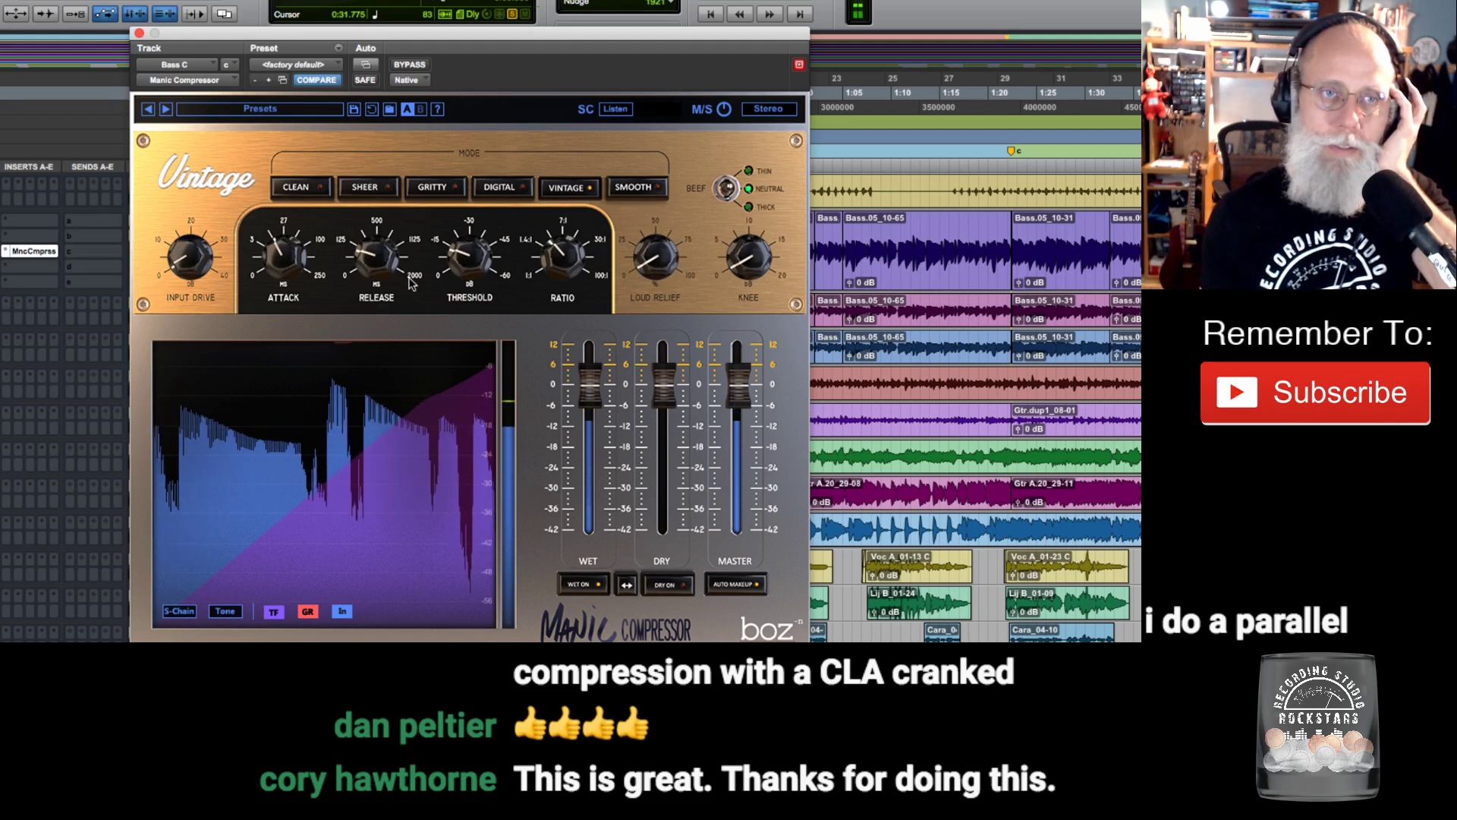
Adjust the Manic Compressor's input drive and threshold and lengthen its attack time while the bass plays.
{"action": "left_click_drag", "start_coordinate": [182, 205], "coordinate": [176, 231]}
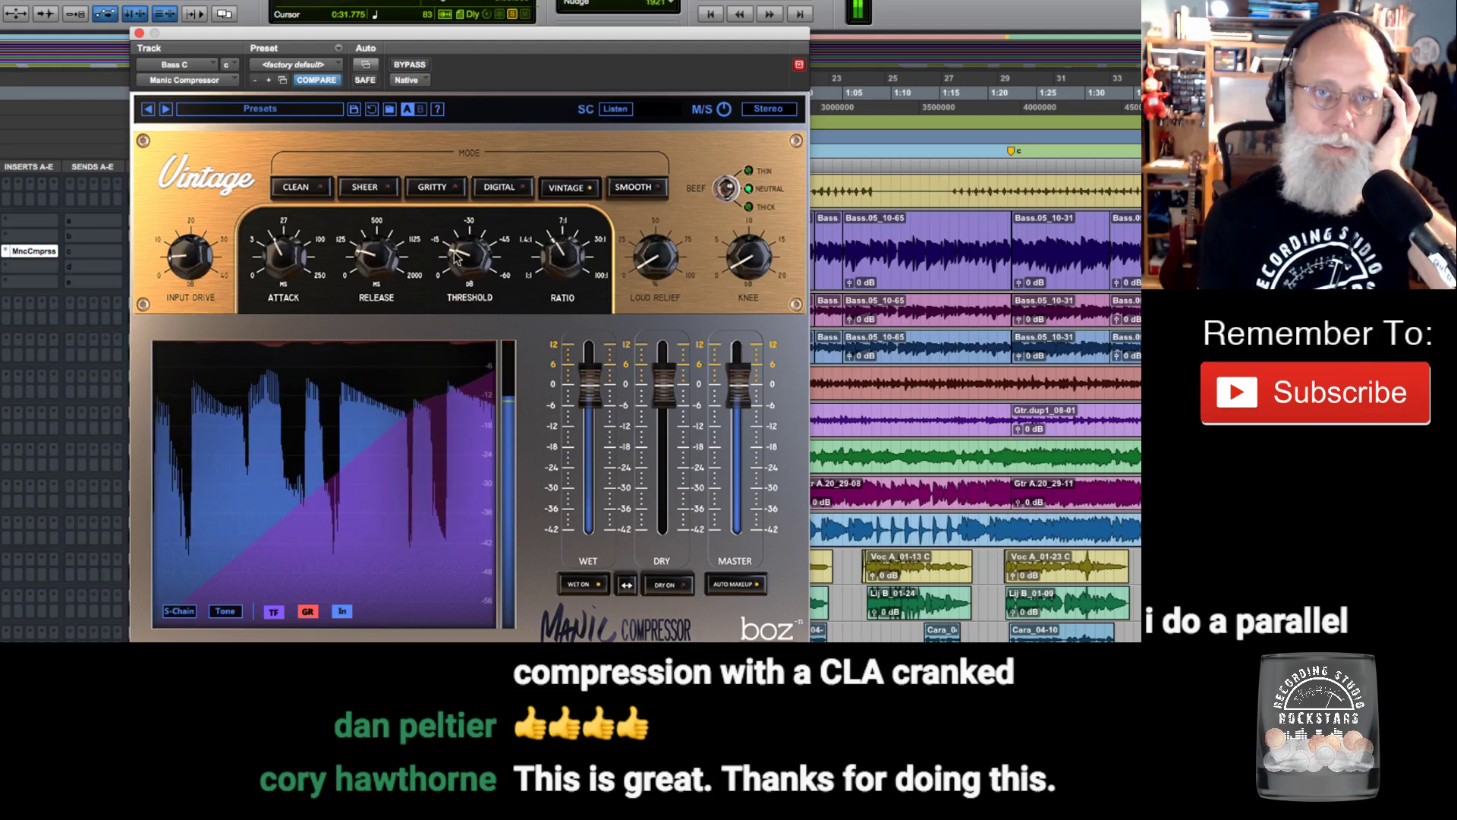
{"action": "left_click_drag", "start_coordinate": [454, 258], "coordinate": [481, 256]}
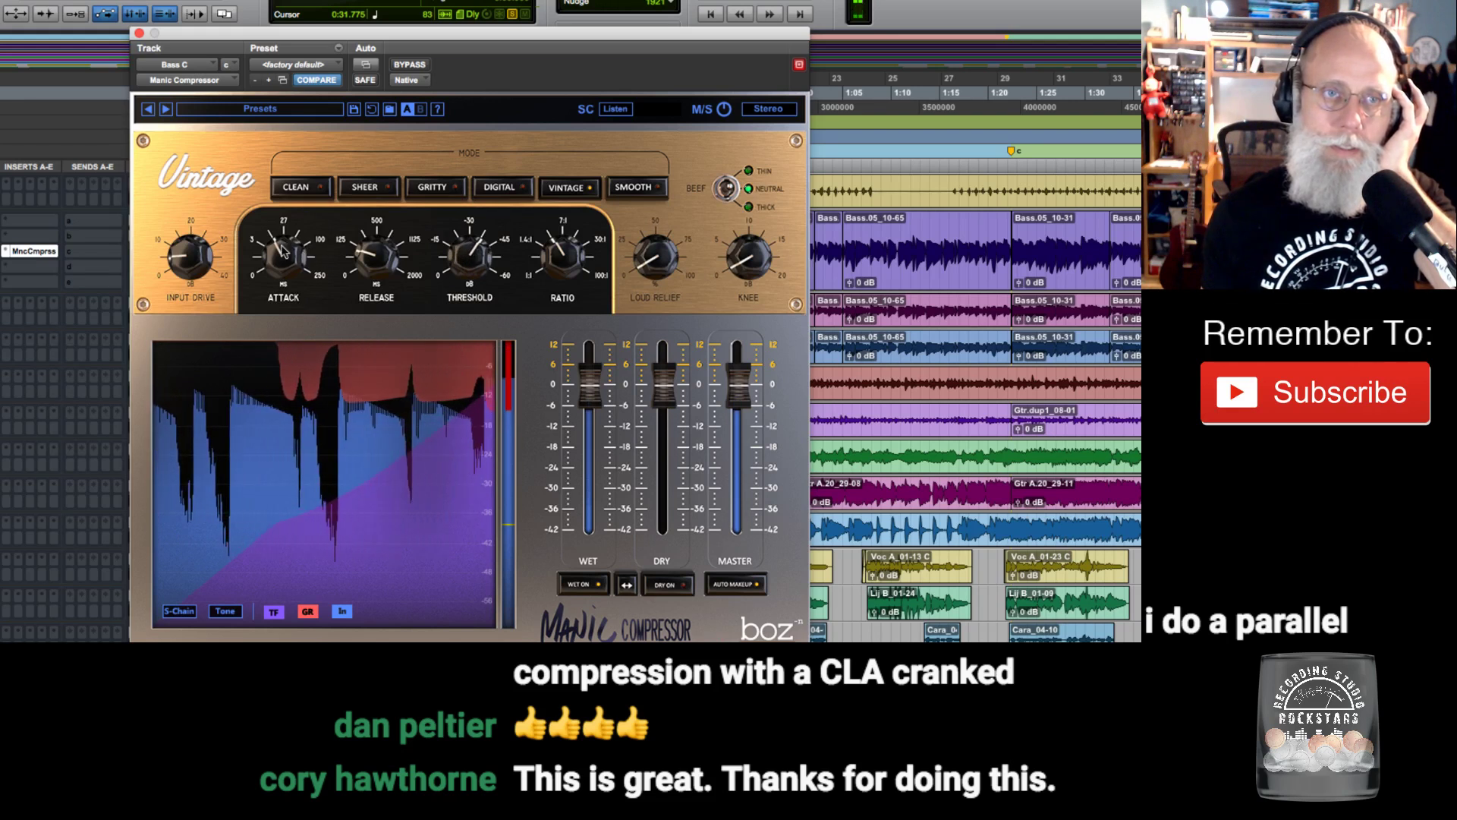
{"action": "left_click_drag", "start_coordinate": [282, 257], "coordinate": [283, 189]}
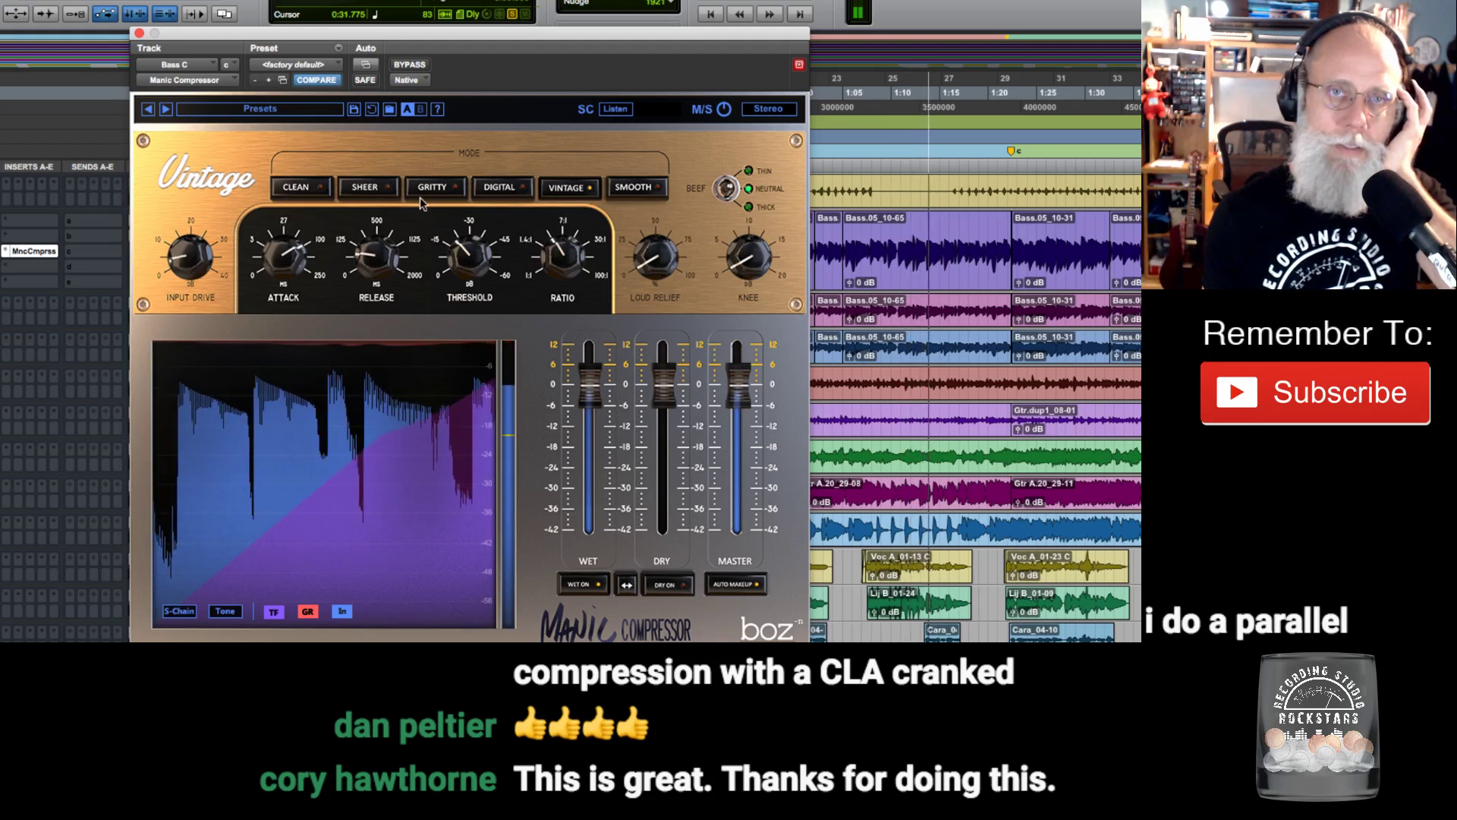
Audition the Clean, Sheer, Gritty, Digital, Vintage and Smooth modes with the new settings and settle on Sheer.
{"action": "left_click", "coordinate": [304, 185]}
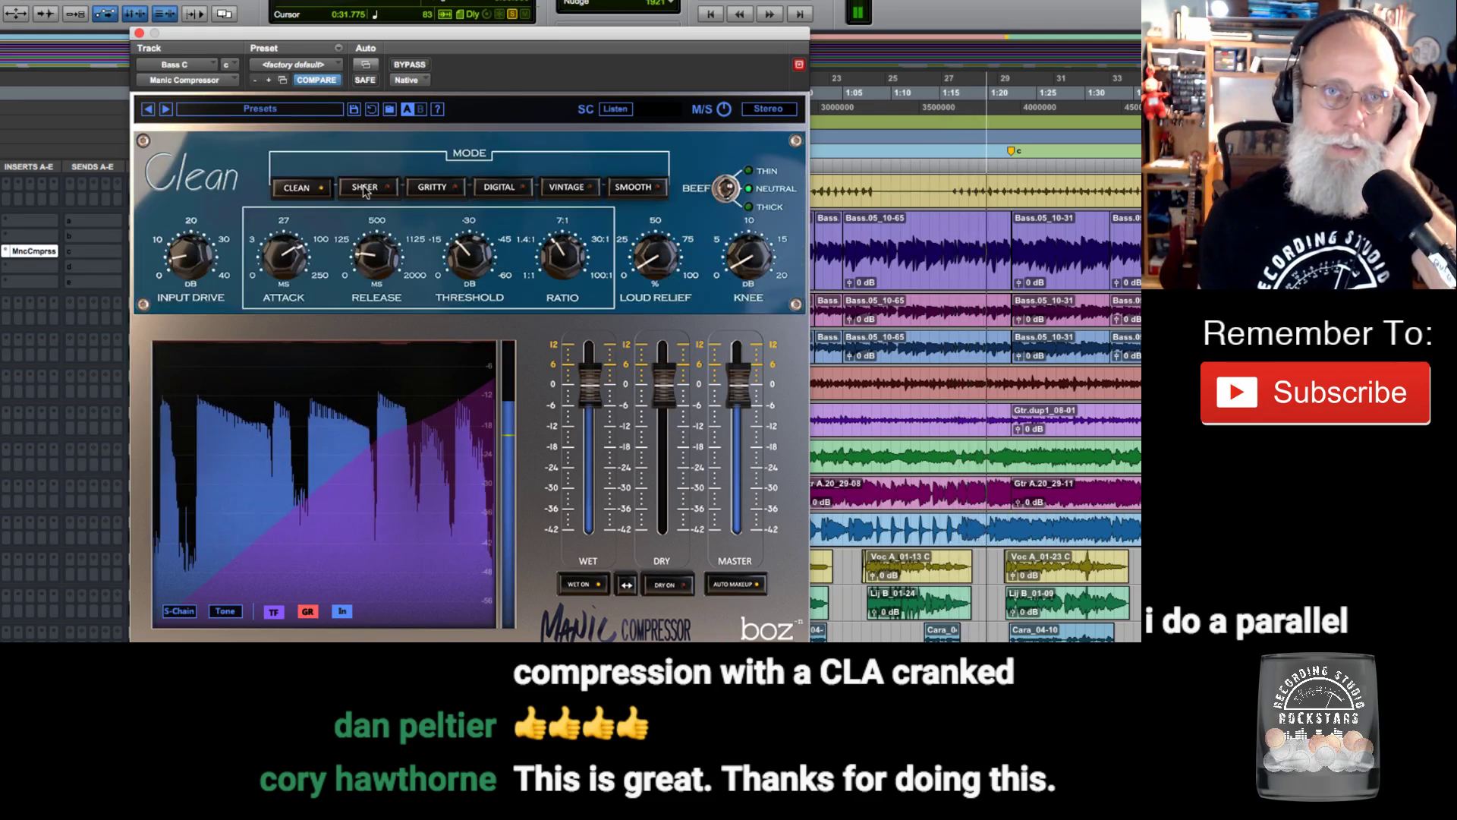
{"action": "left_click", "coordinate": [365, 187]}
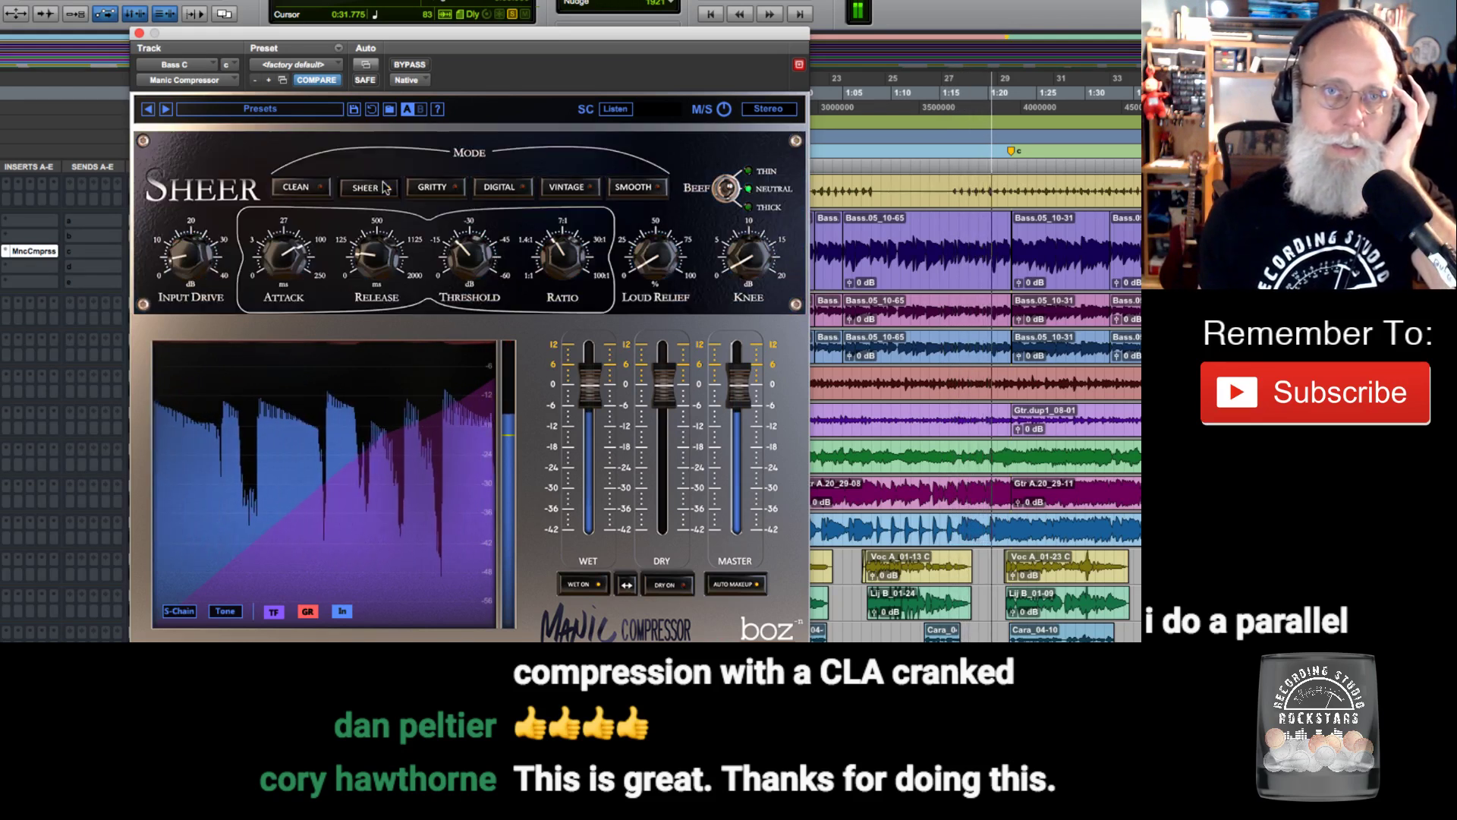
{"action": "left_click", "coordinate": [434, 189]}
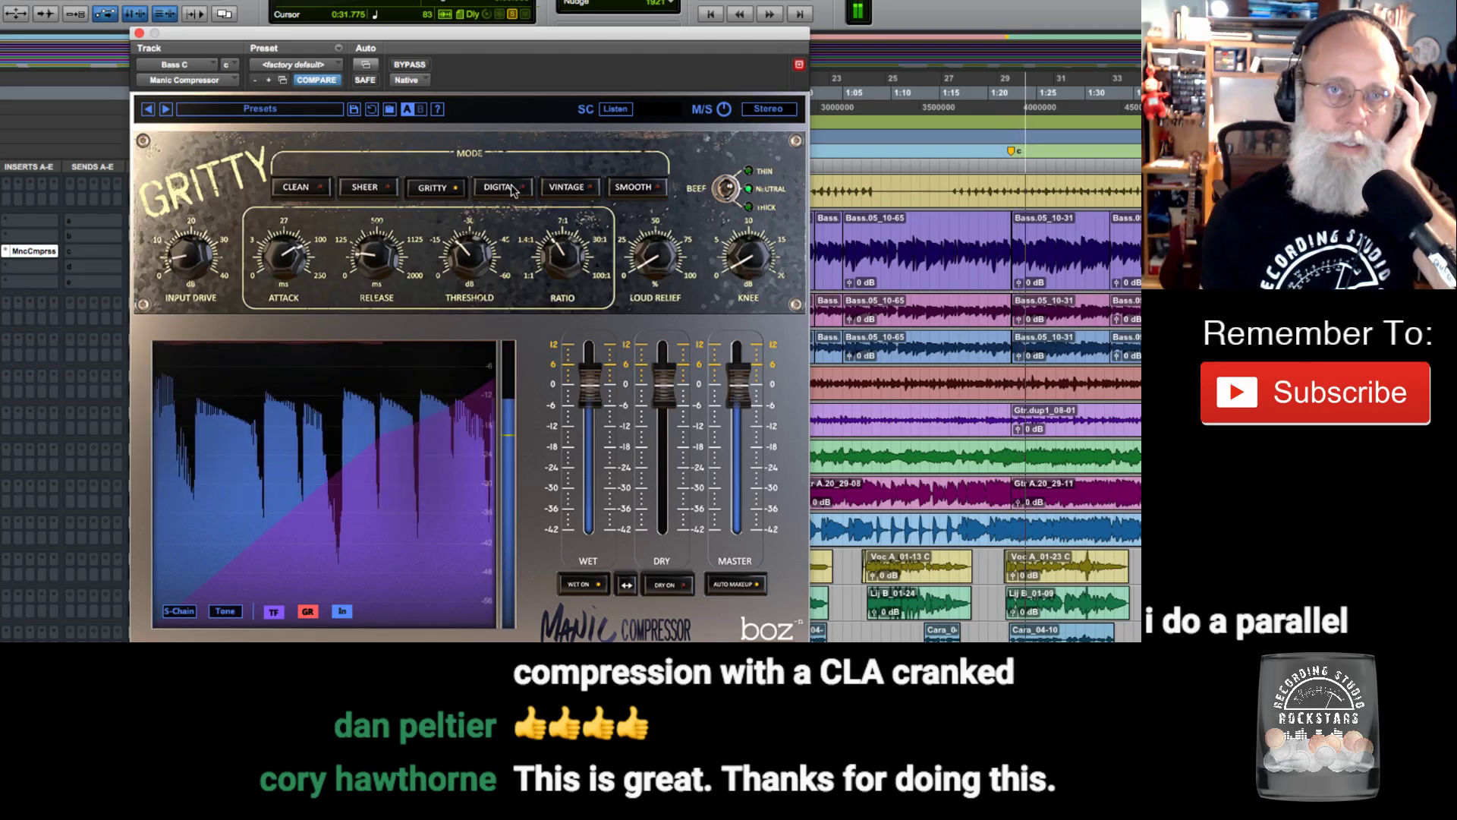
{"action": "left_click", "coordinate": [506, 190]}
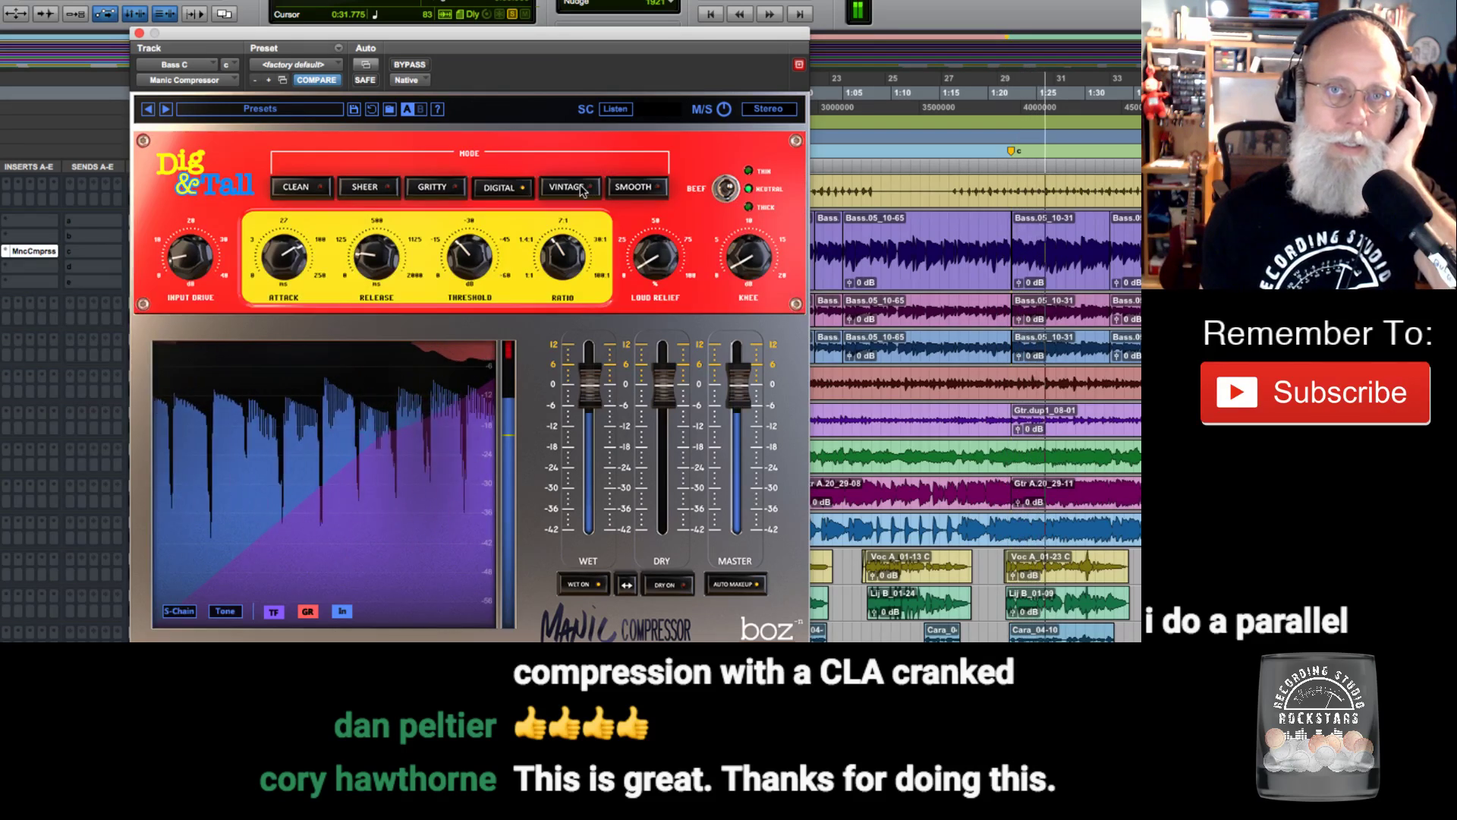
{"action": "left_click", "coordinate": [582, 190]}
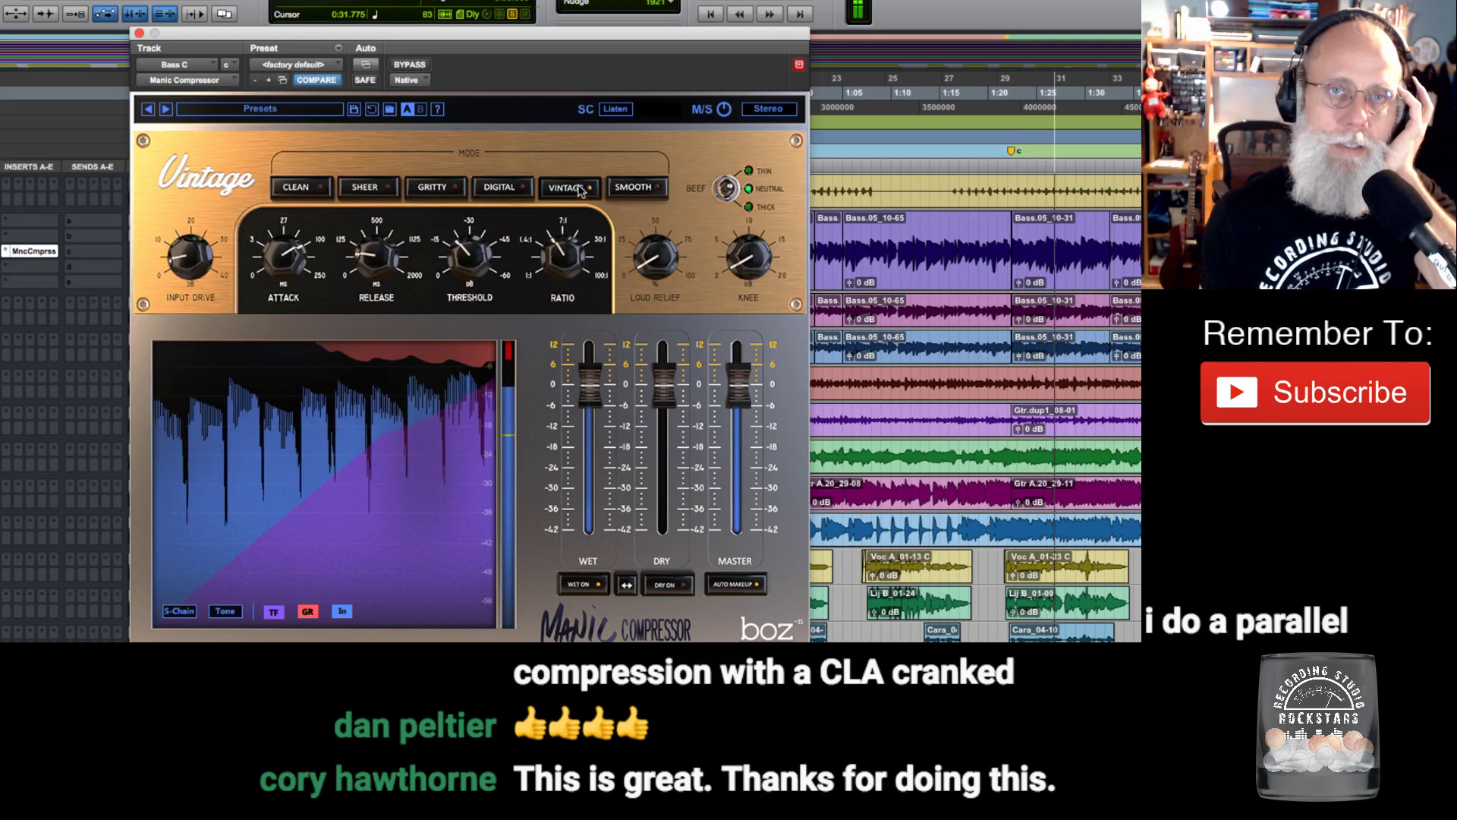
{"action": "left_click", "coordinate": [633, 187]}
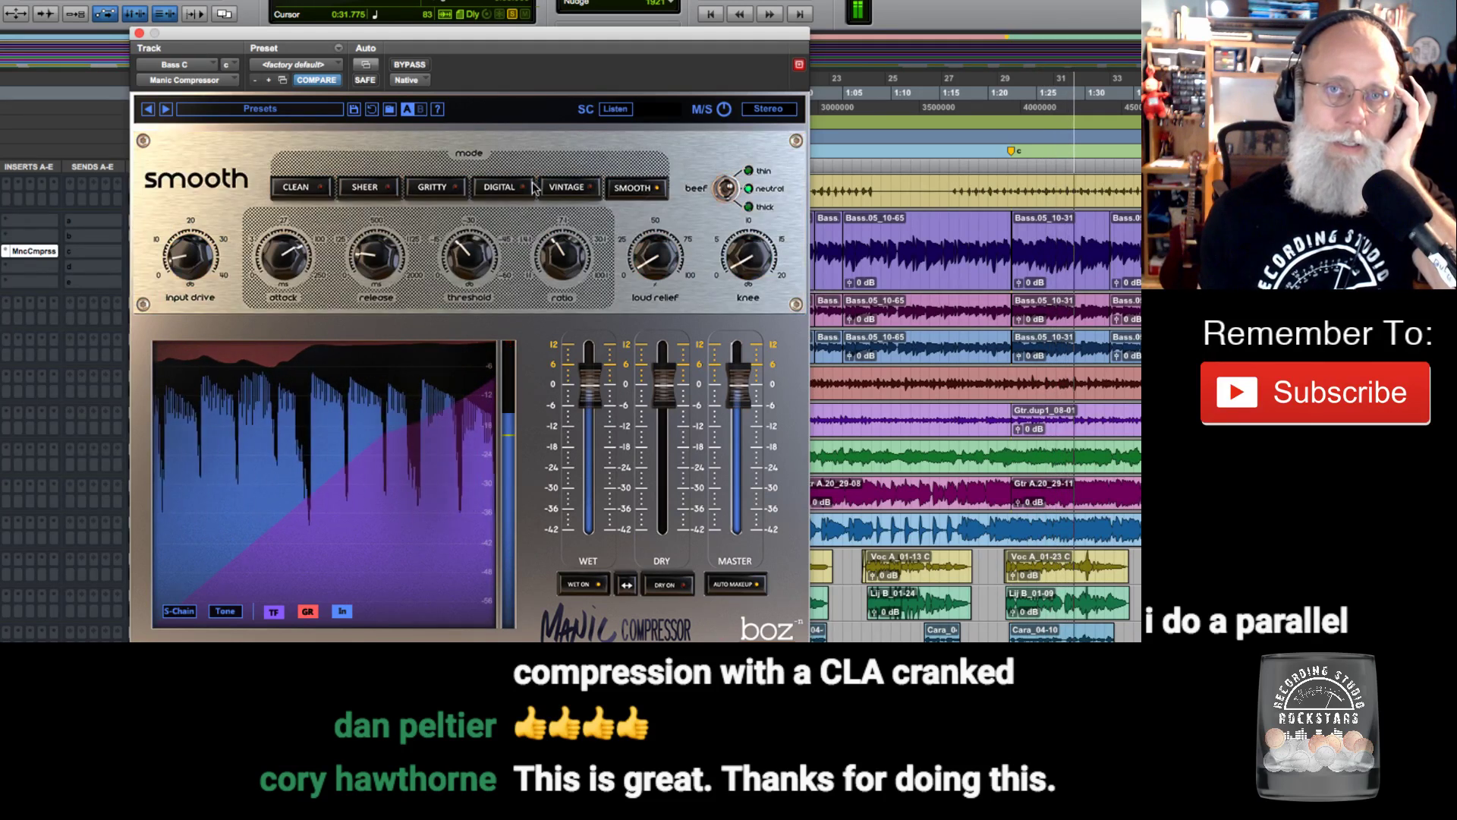
{"action": "left_click", "coordinate": [435, 187]}
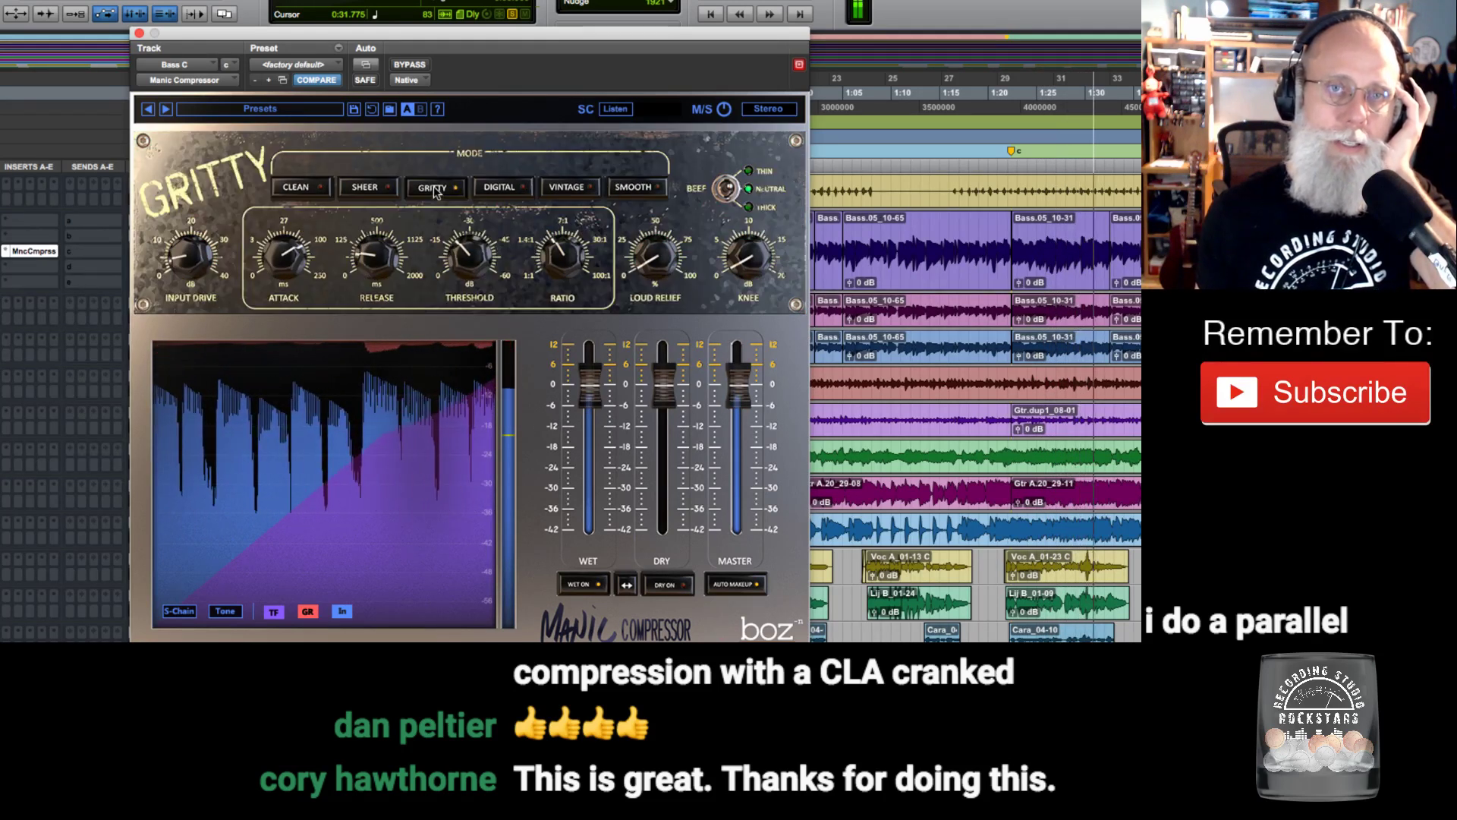
{"action": "left_click", "coordinate": [565, 190]}
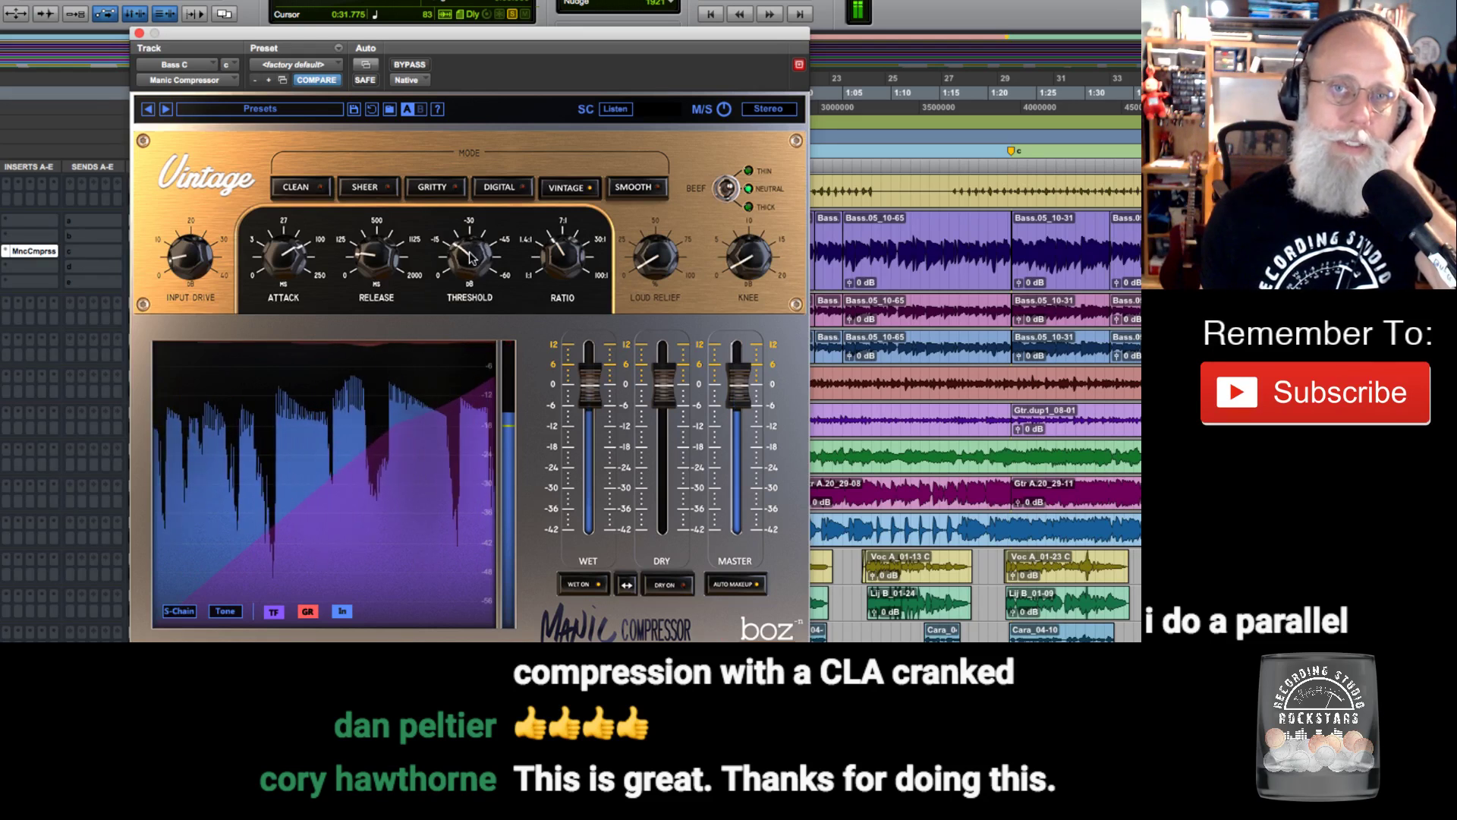
{"action": "left_click", "coordinate": [632, 190]}
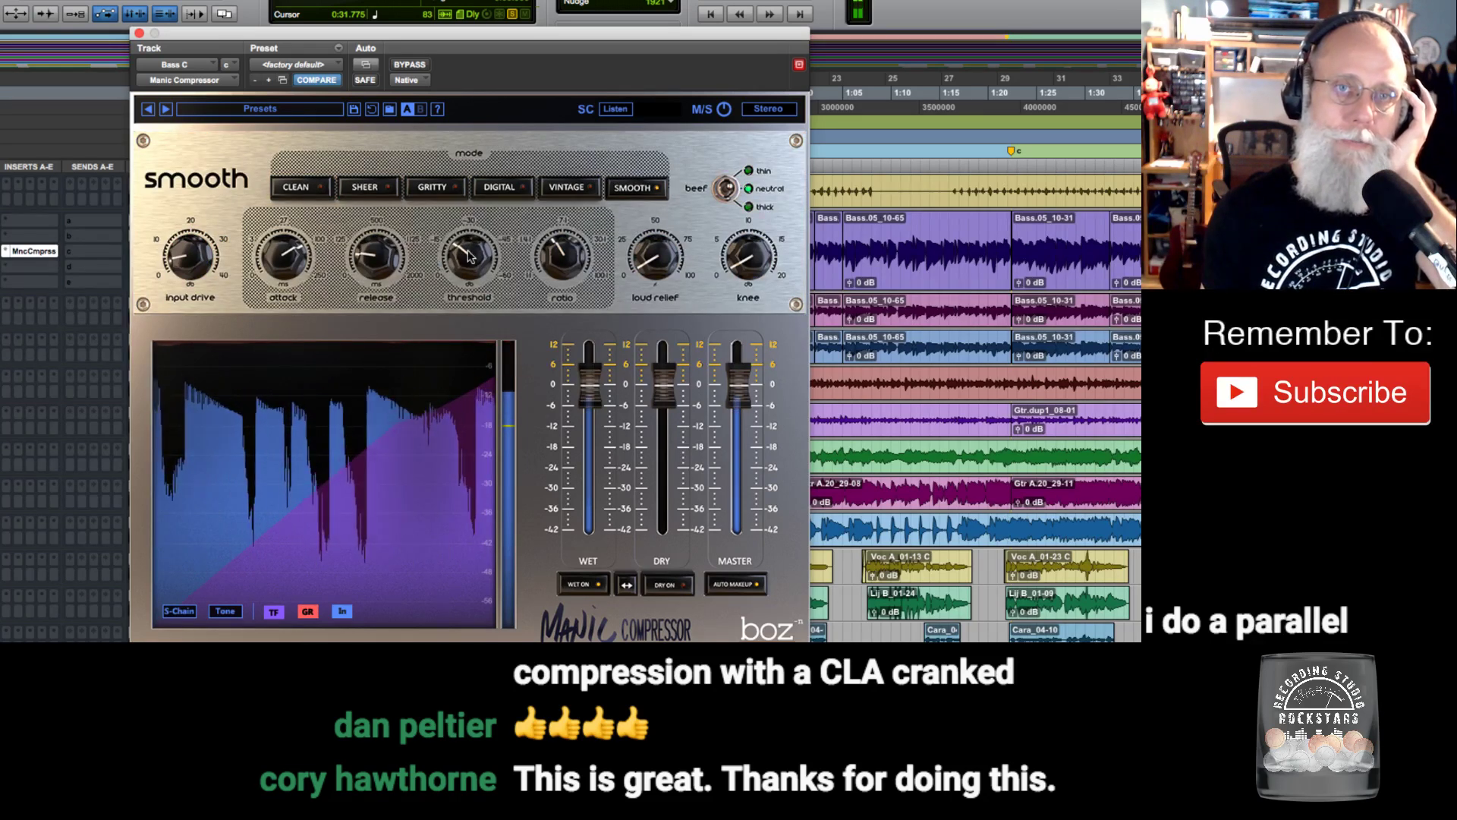
{"action": "left_click", "coordinate": [567, 189]}
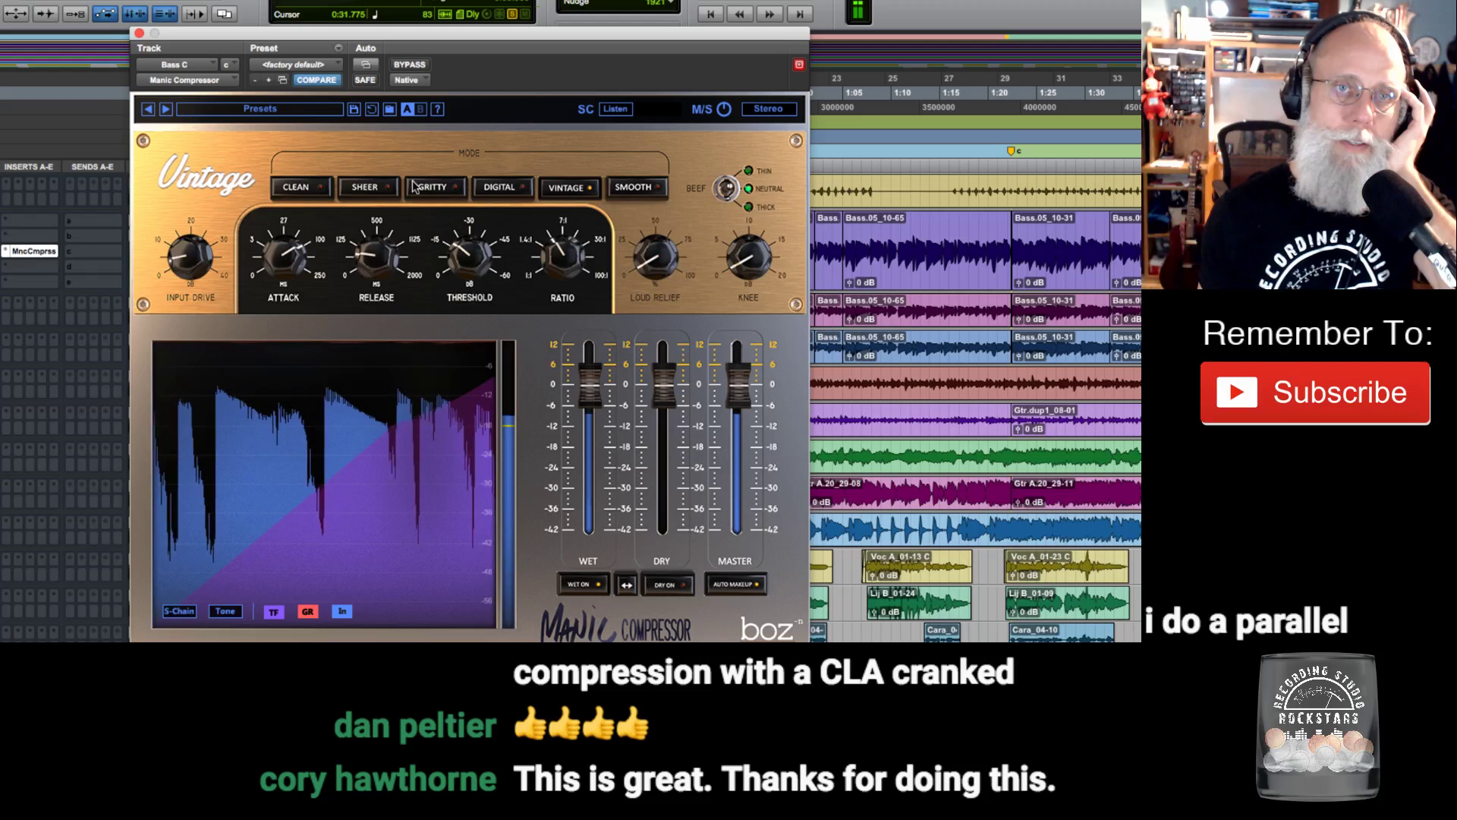
{"action": "left_click", "coordinate": [367, 187]}
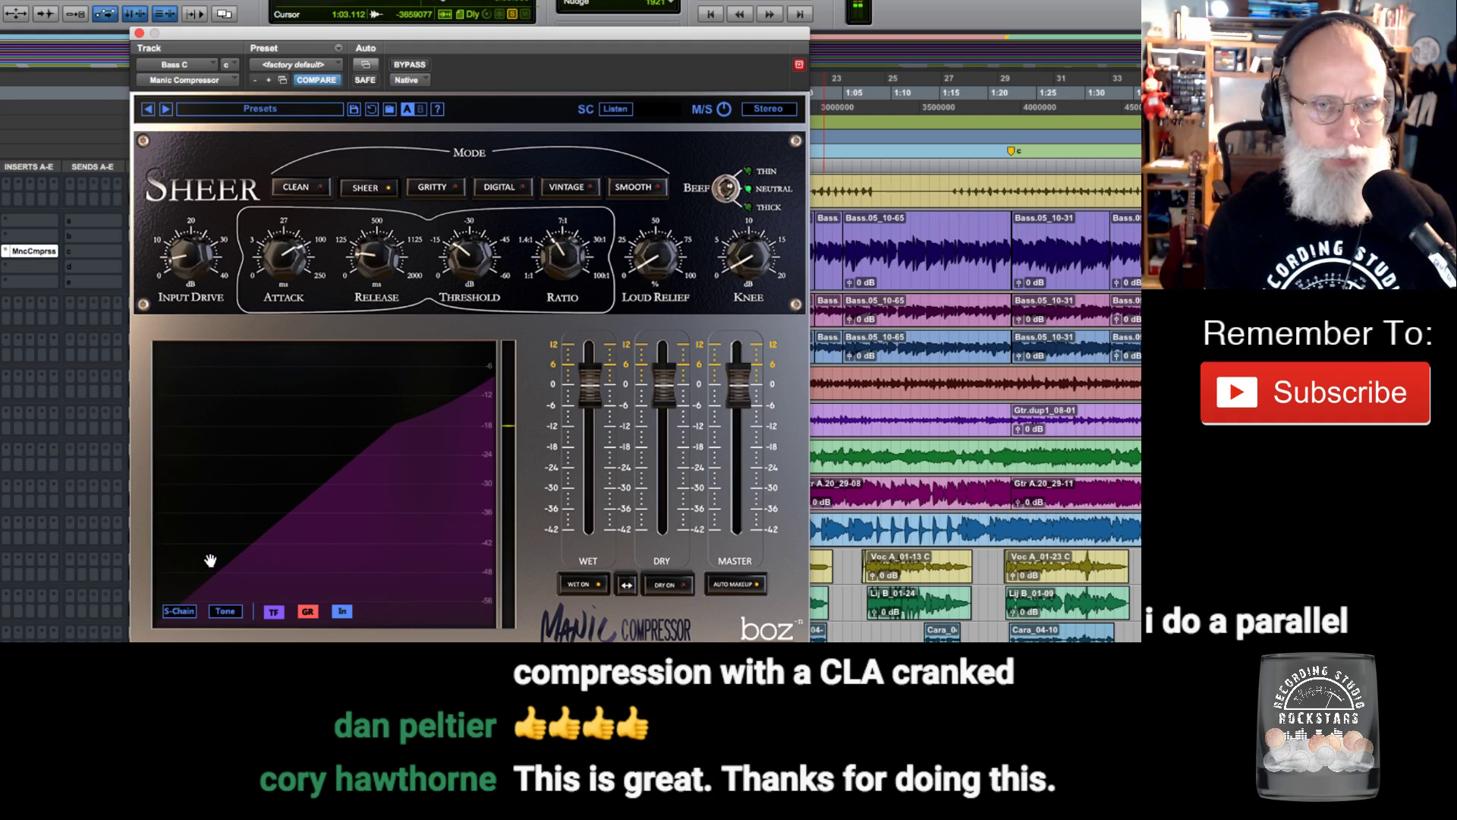
Examine the Manic Compressor's Tone Control and Side Chain EQ sections and their gain, frequency and resonance or Q controls.
{"action": "left_click", "coordinate": [226, 612]}
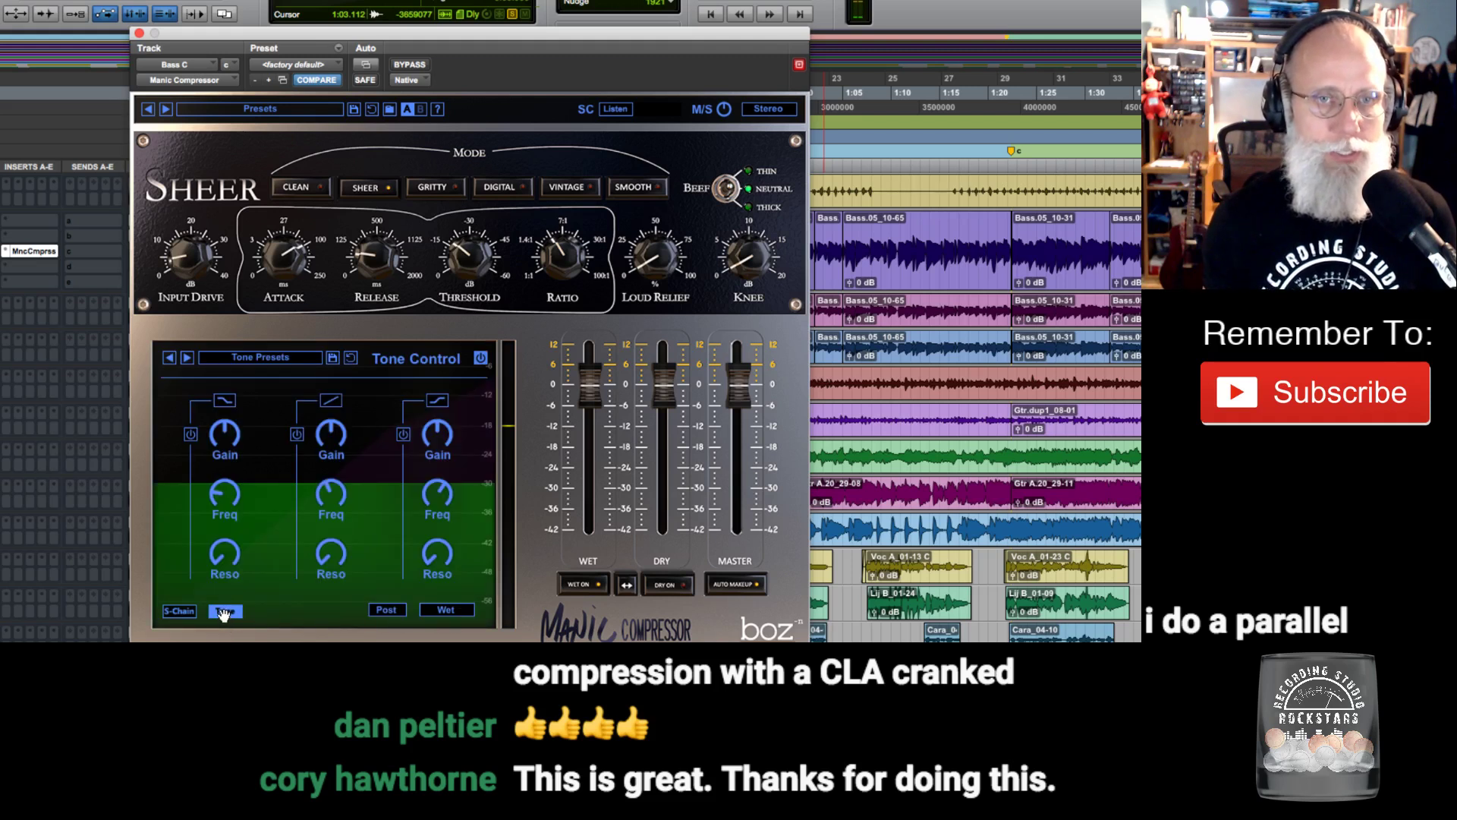
{"action": "left_click", "coordinate": [223, 611]}
{"action": "left_click", "coordinate": [186, 611]}
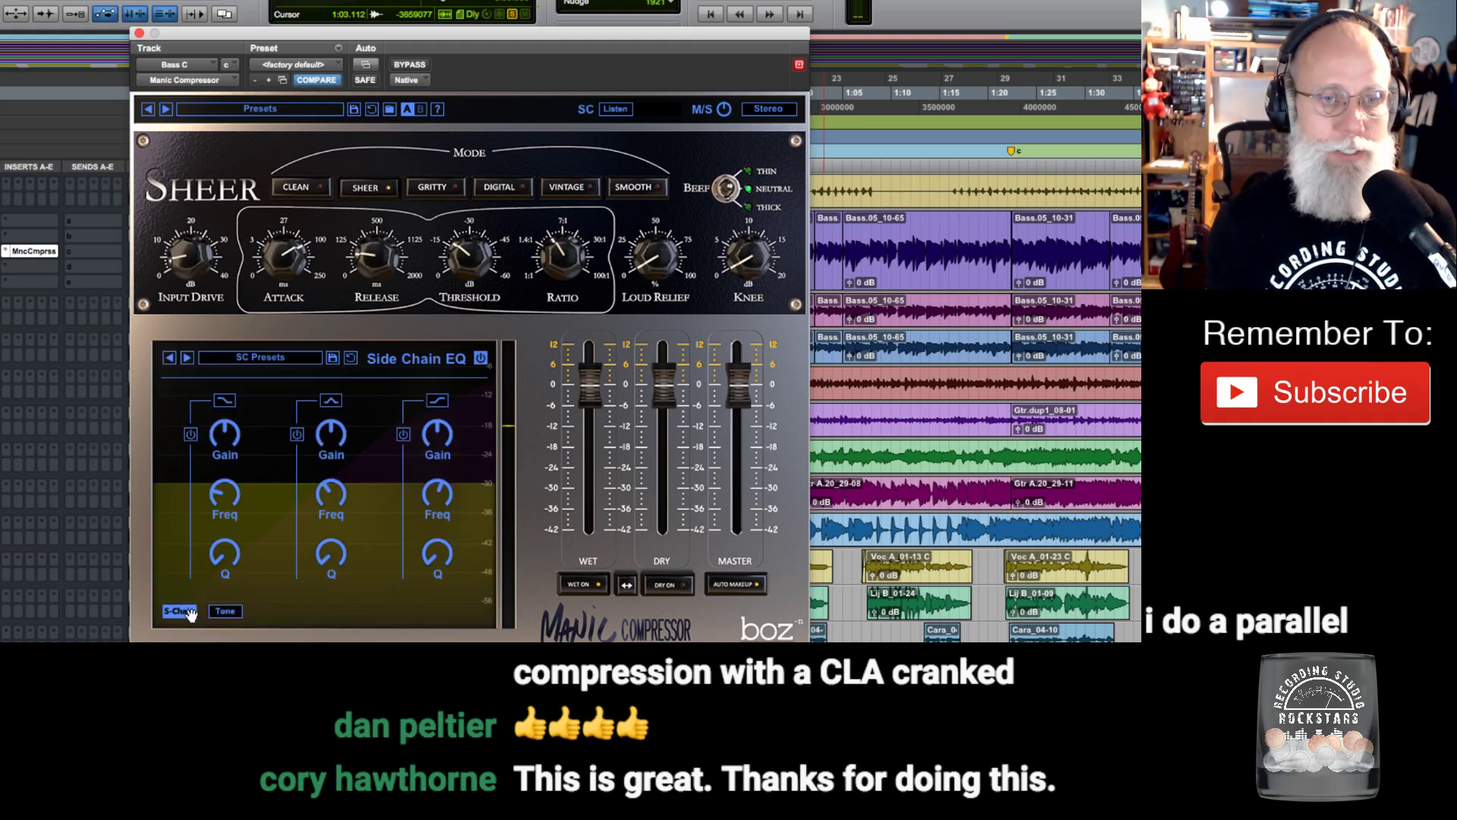
{"action": "left_click", "coordinate": [181, 611]}
{"action": "left_click", "coordinate": [219, 612]}
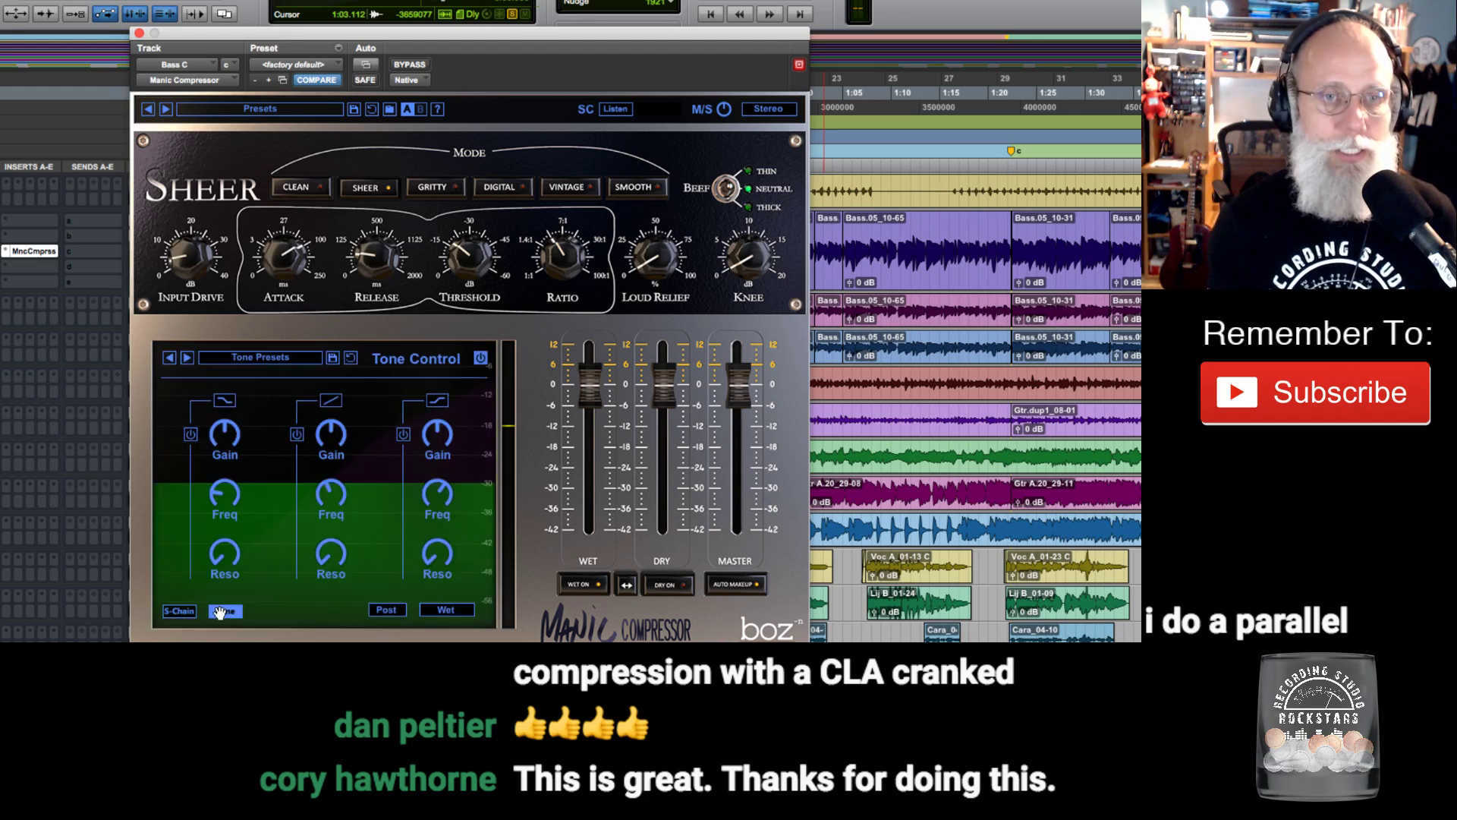
{"action": "left_click", "coordinate": [219, 612]}
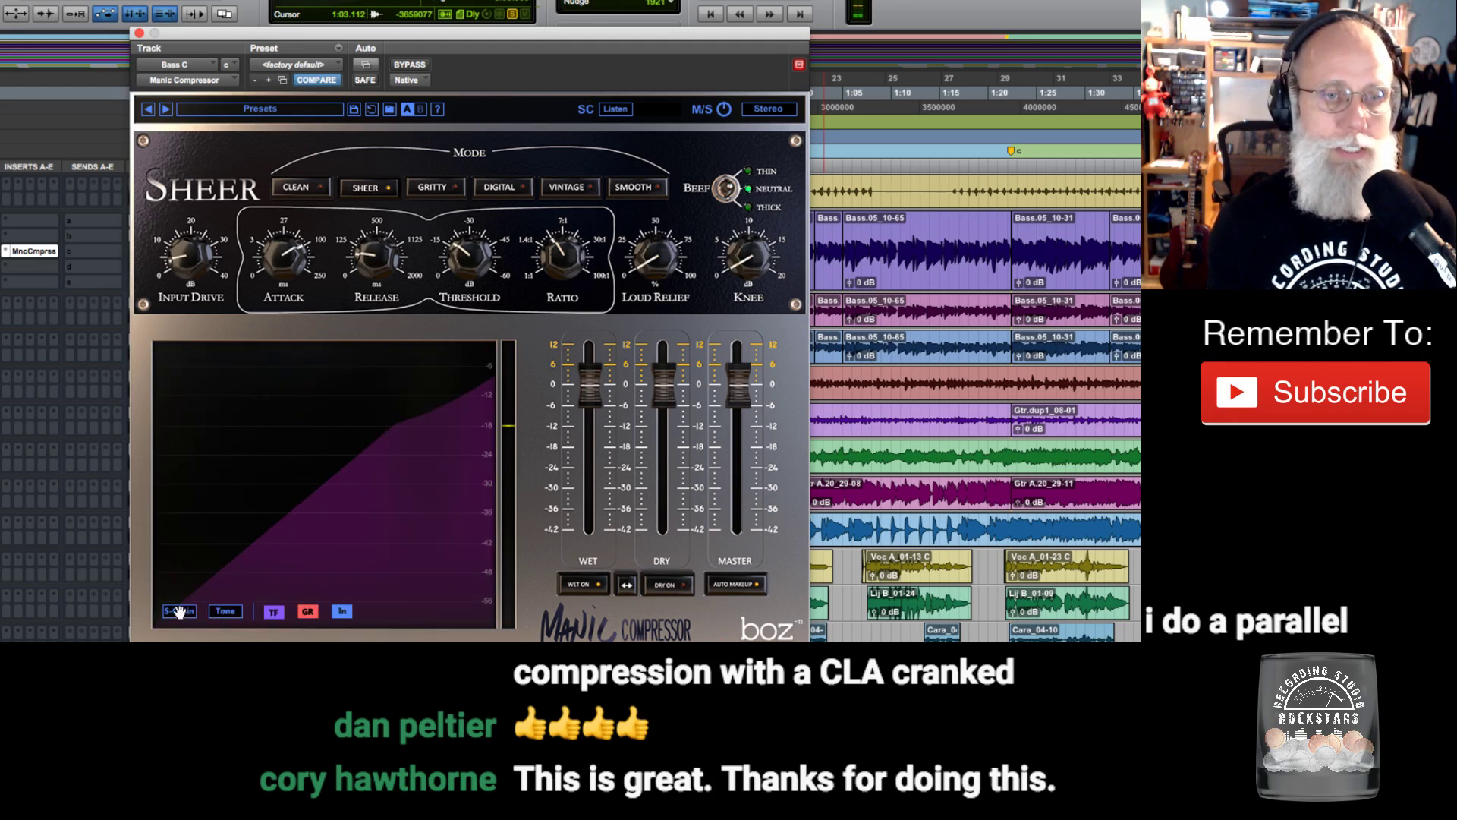
{"action": "left_click", "coordinate": [179, 612]}
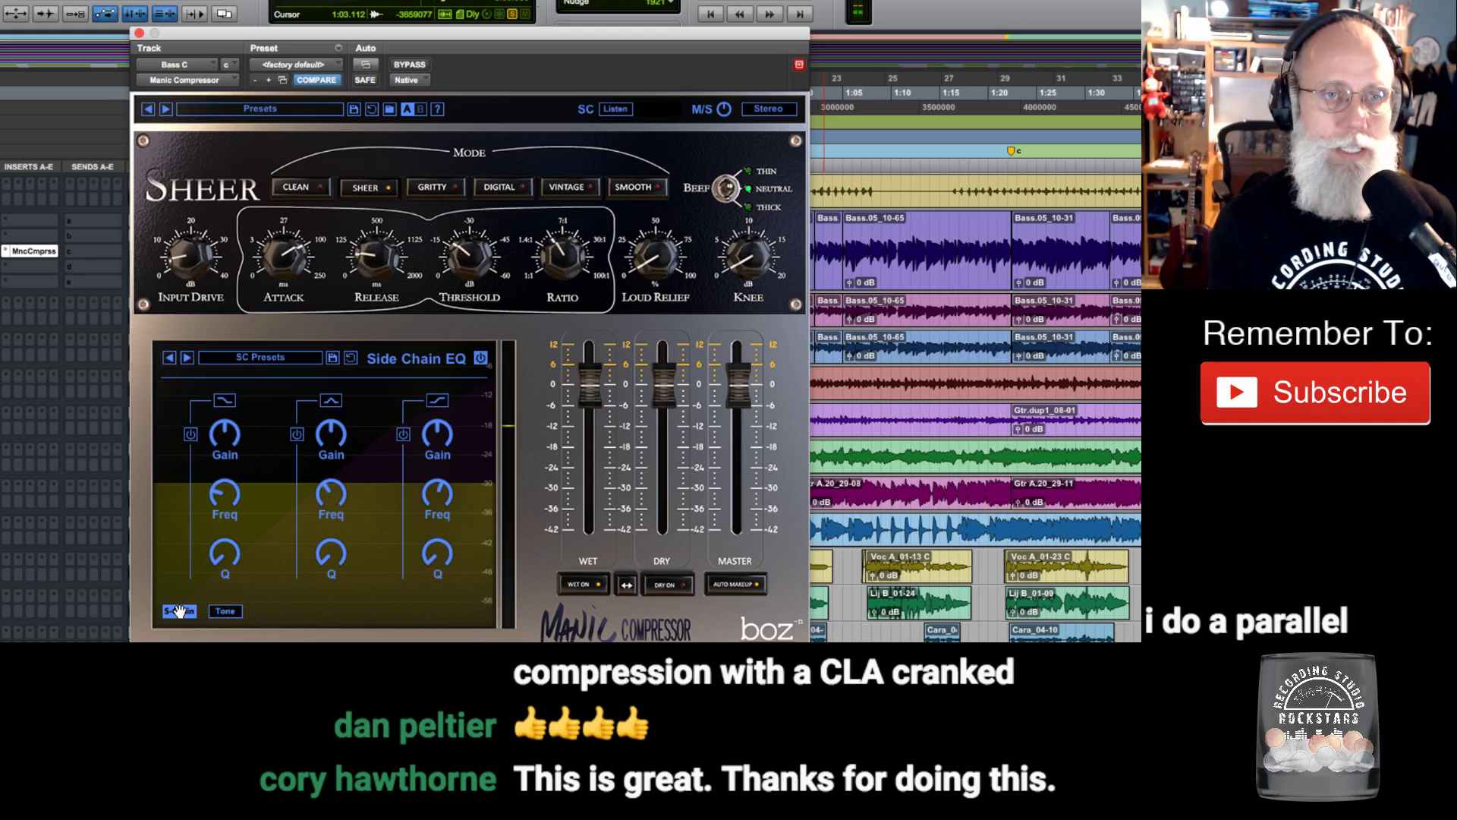
{"action": "left_click", "coordinate": [179, 612]}
Adjust the compressor's Tone Control tilt gain while the bass plays, hide that section, stop playback and close the plug-in.
{"action": "left_click", "coordinate": [224, 612]}
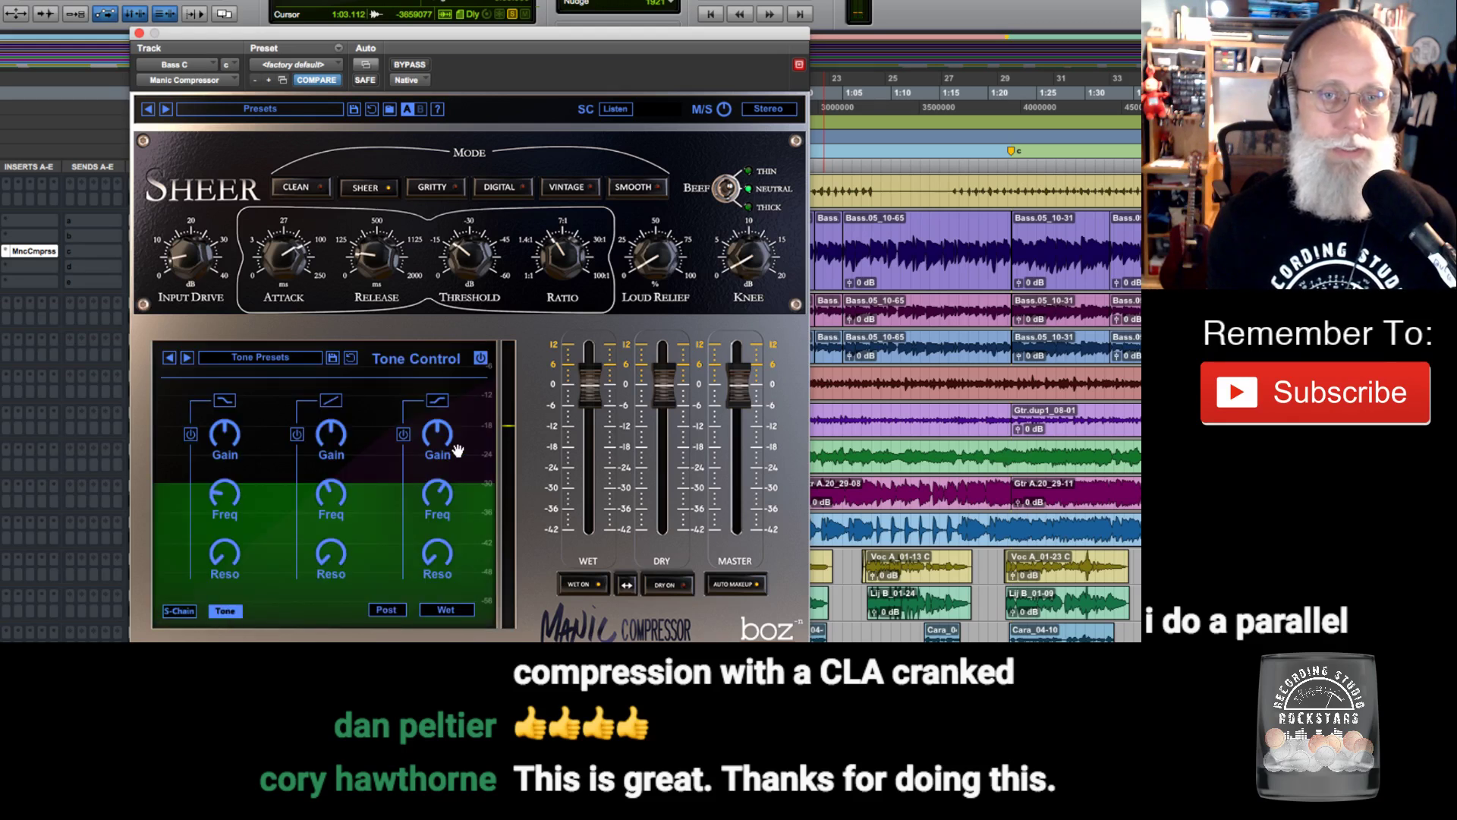
{"action": "left_click_drag", "start_coordinate": [331, 441], "coordinate": [325, 491]}
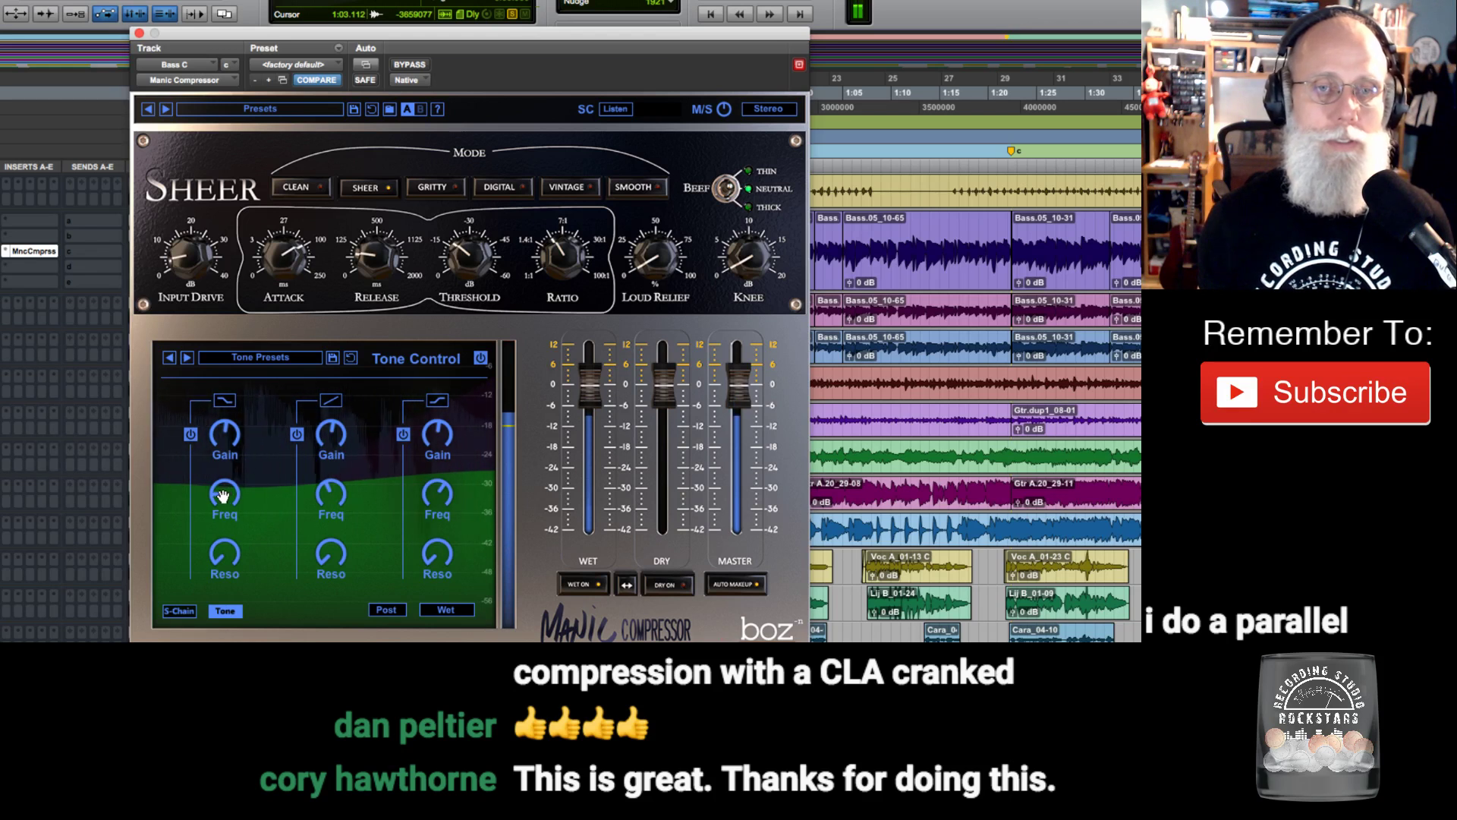
{"action": "left_click", "coordinate": [226, 611]}
{"action": "left_click", "coordinate": [226, 611]}
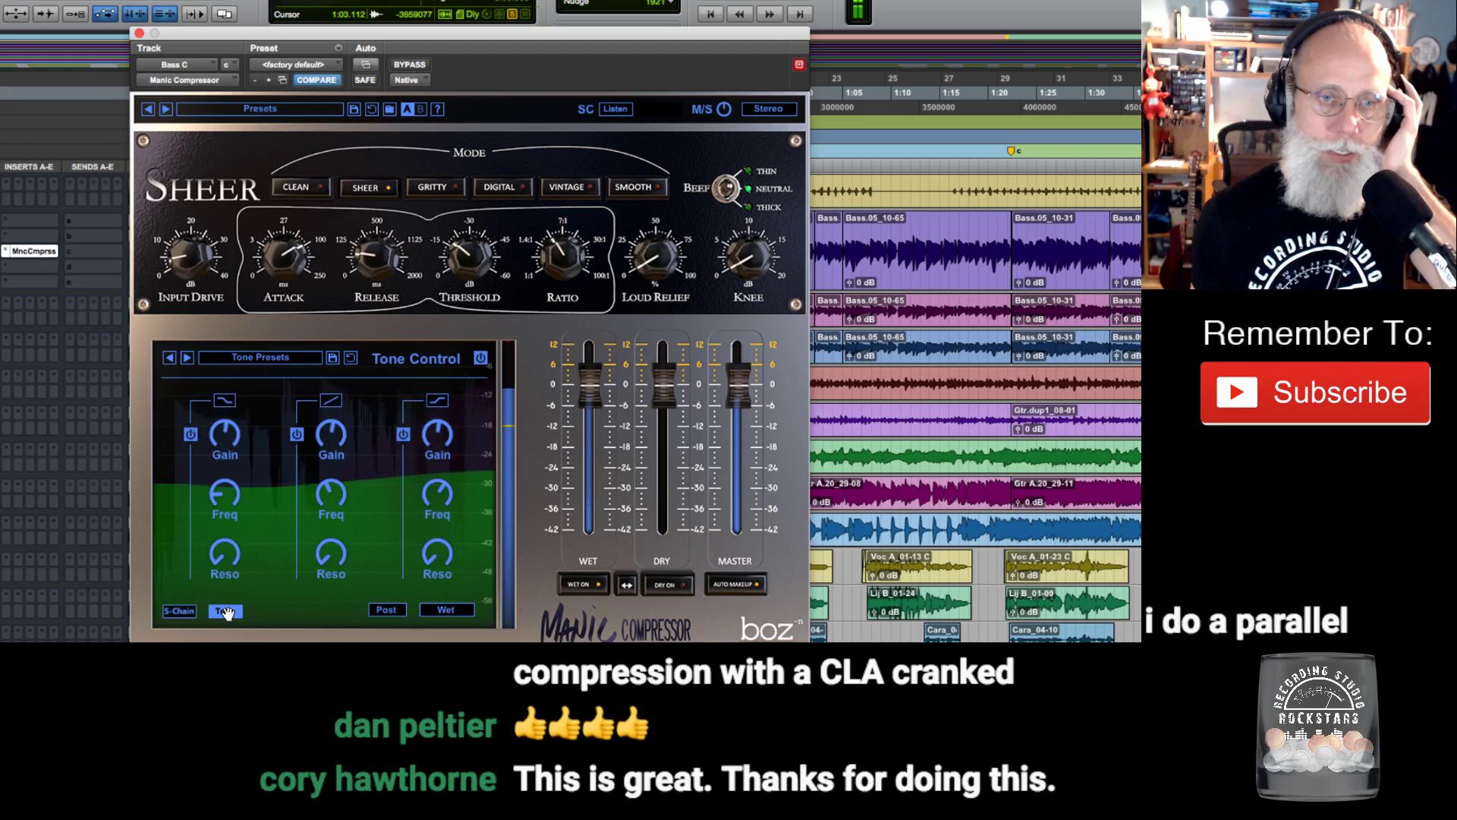
{"action": "left_click", "coordinate": [225, 611]}
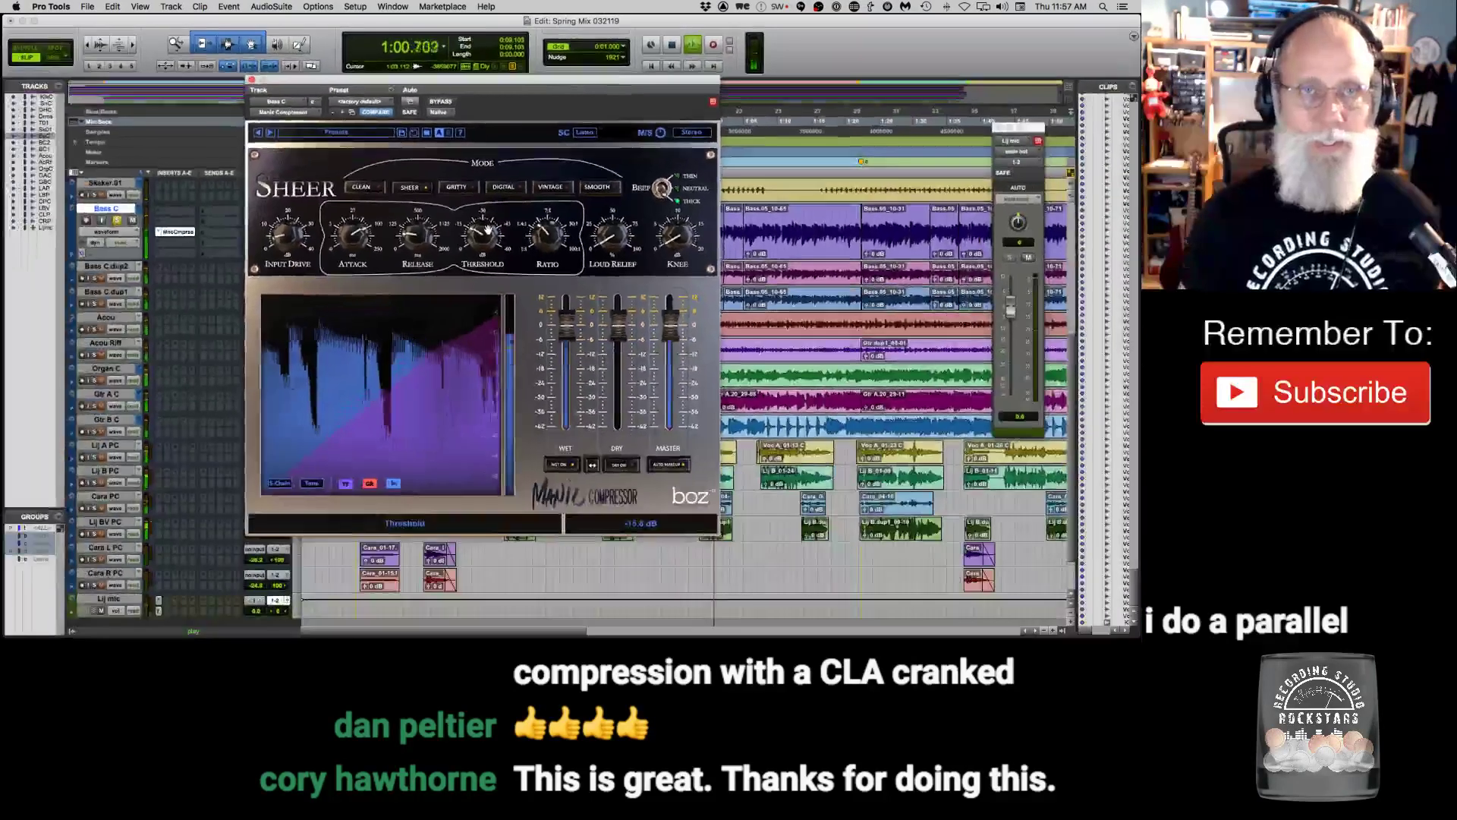
{"action": "key", "text": "space"}
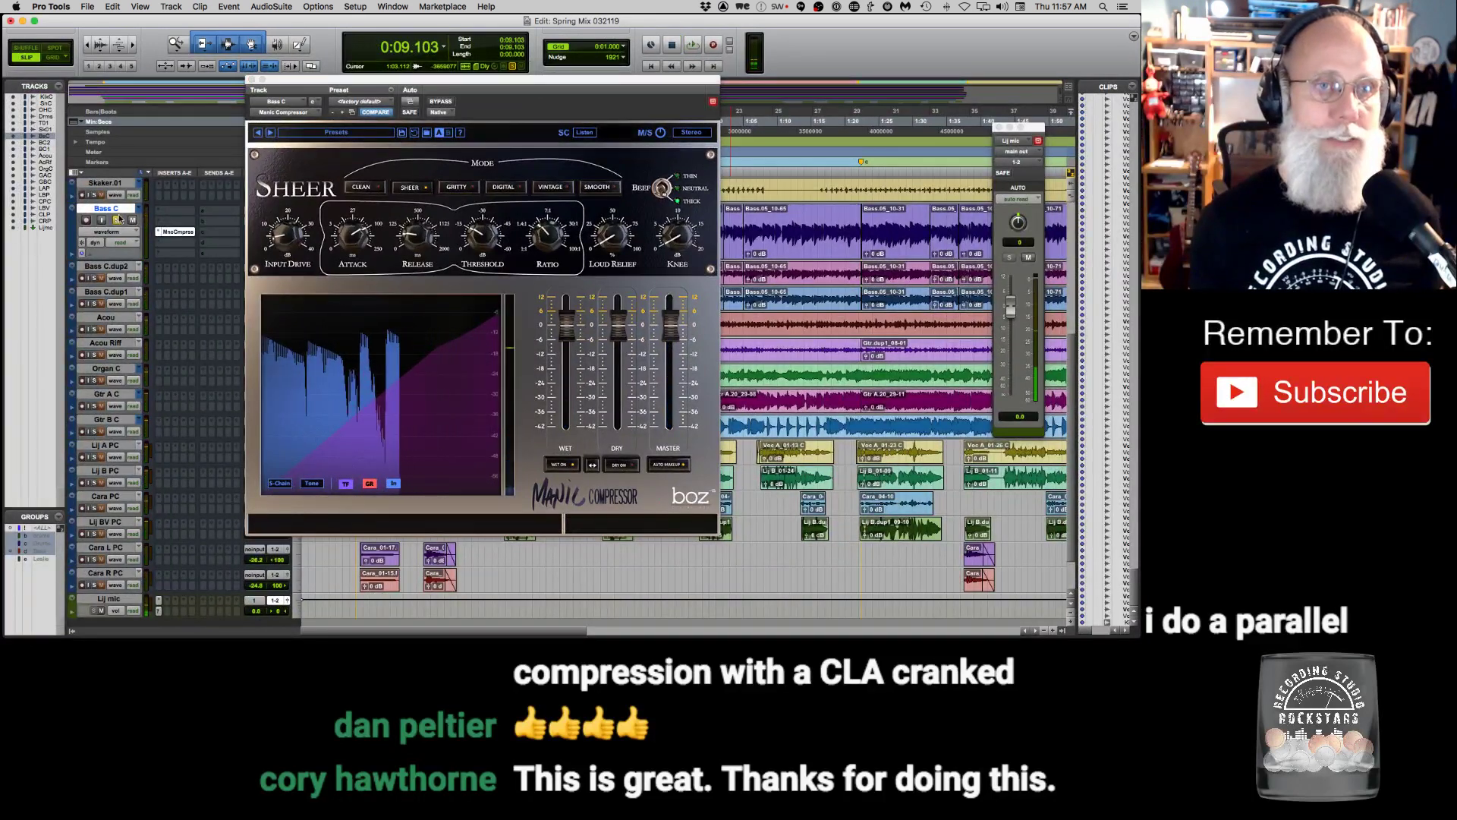
{"action": "left_click", "coordinate": [252, 79]}
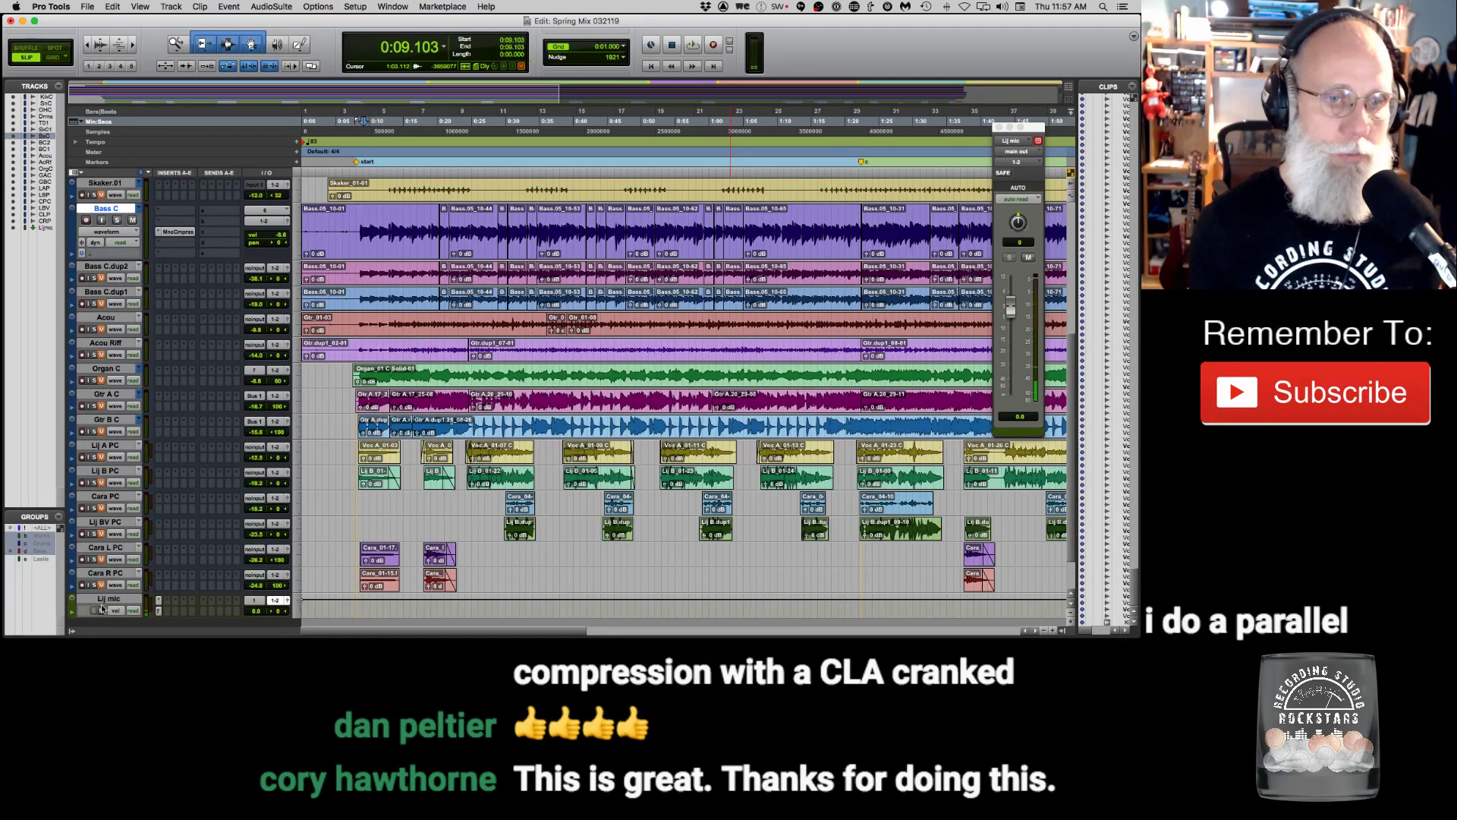
Move the tambourine and shaker tracks together to just below the Bass C.dup1 track.
{"action": "scroll", "coordinate": [196, 412], "scroll_direction": "up", "scroll_amount": 5}
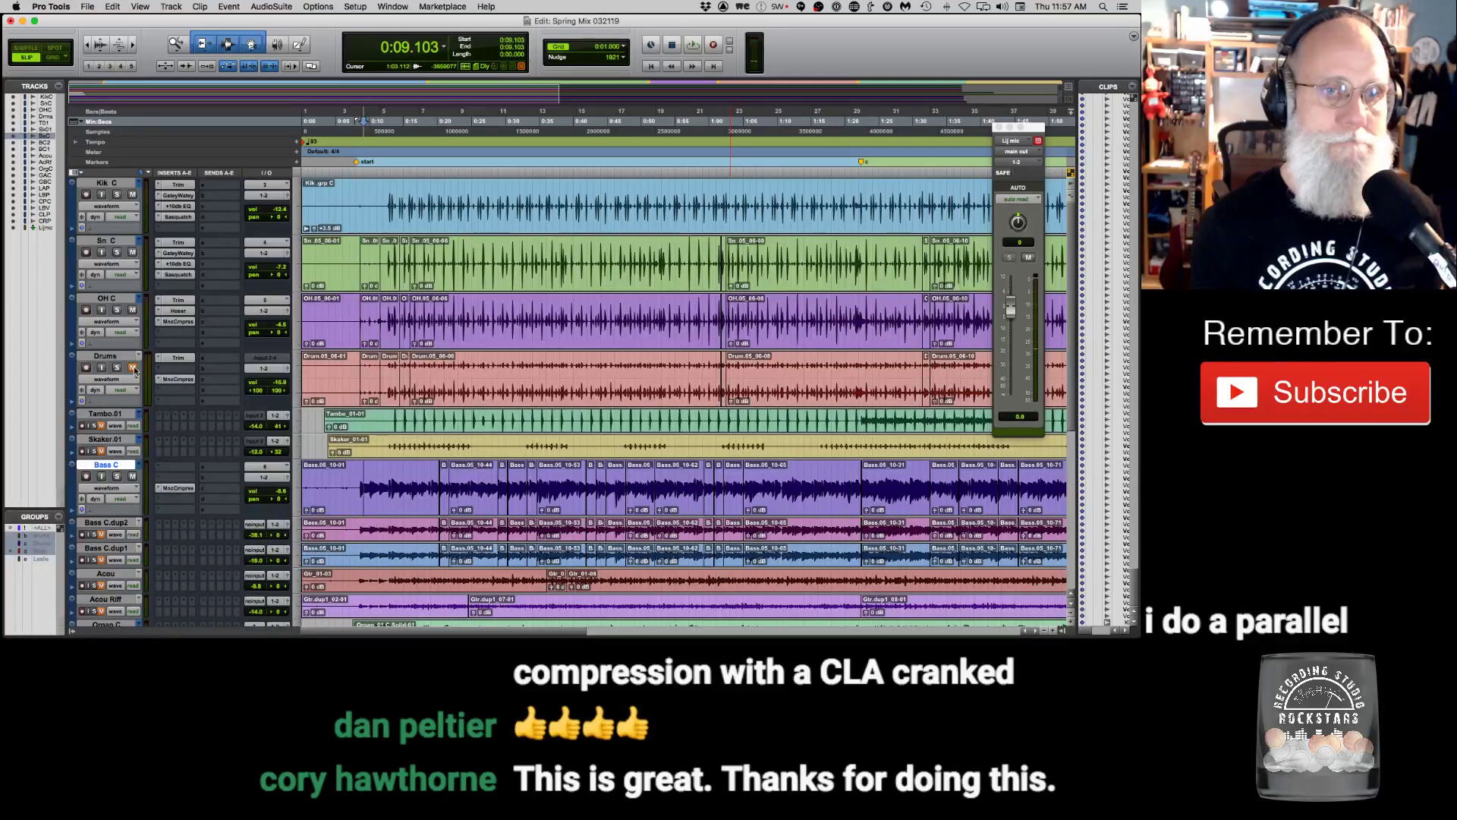
{"action": "left_click", "coordinate": [101, 414]}
{"action": "left_click", "coordinate": [107, 439], "text": "shift"}
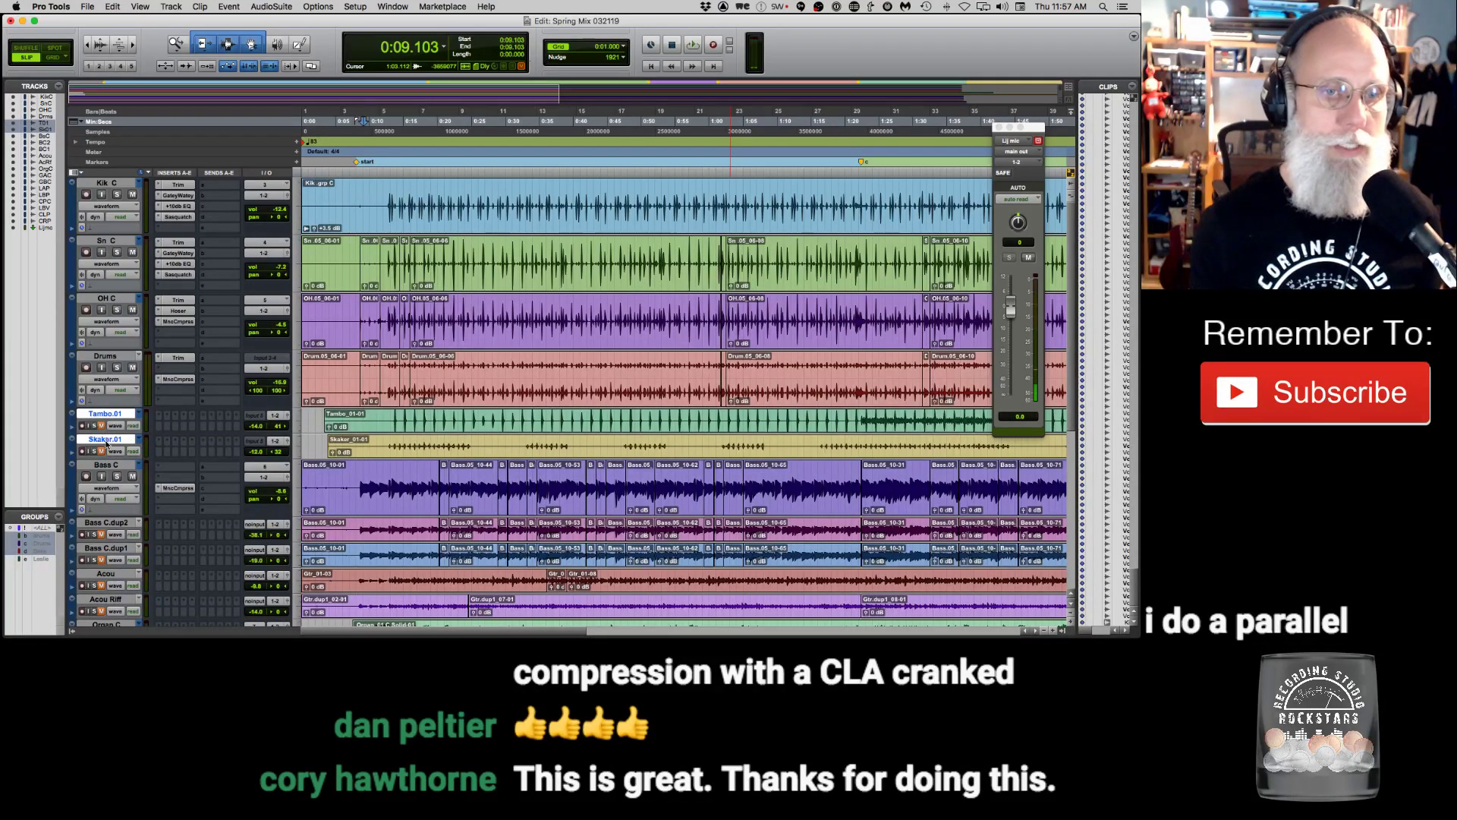
{"action": "left_click_drag", "start_coordinate": [106, 444], "coordinate": [173, 537]}
{"action": "scroll", "coordinate": [363, 425], "scroll_direction": "down", "scroll_amount": 6}
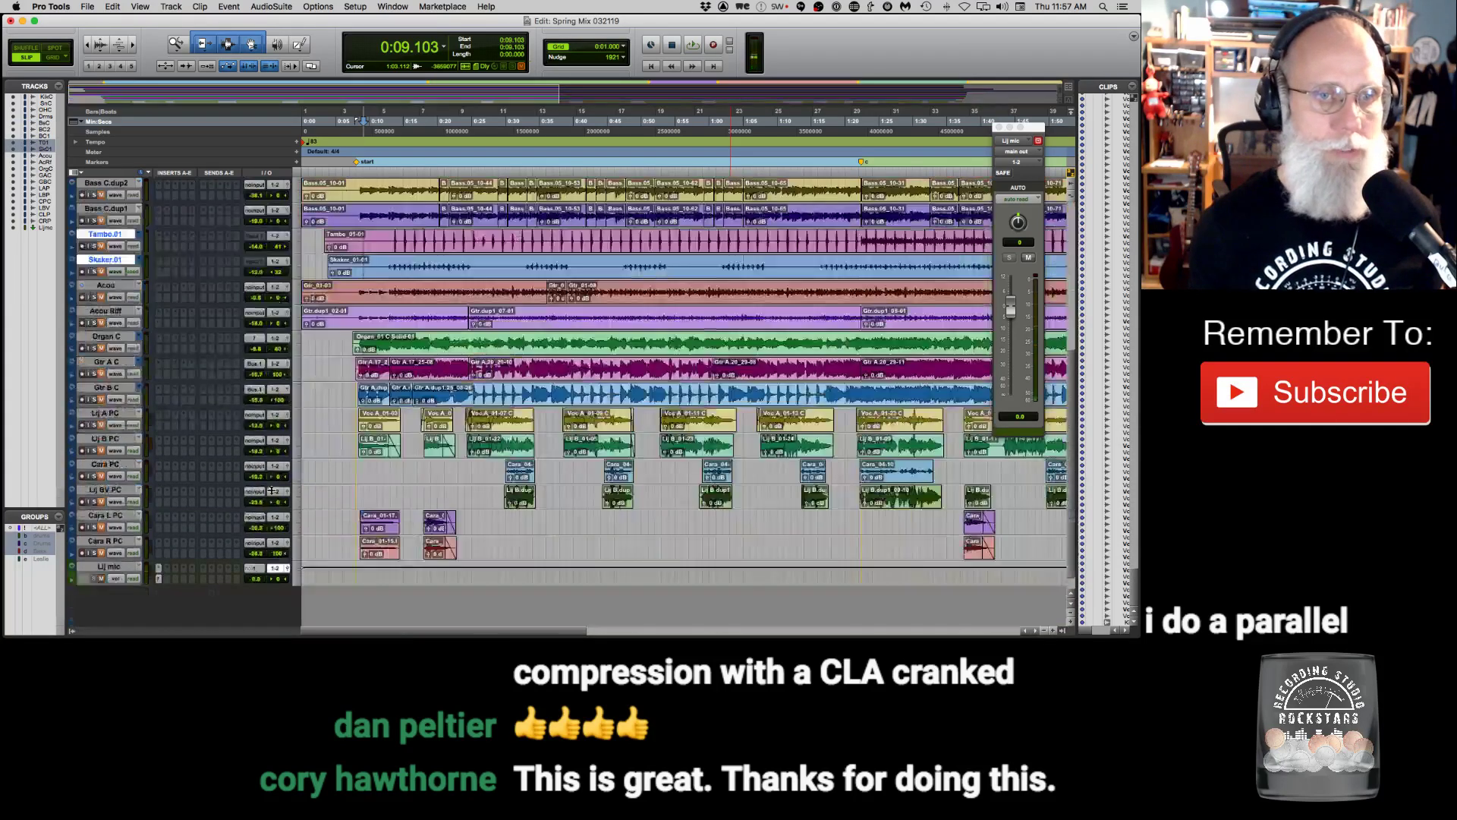
{"action": "scroll", "coordinate": [470, 325], "scroll_direction": "up", "scroll_amount": 4}
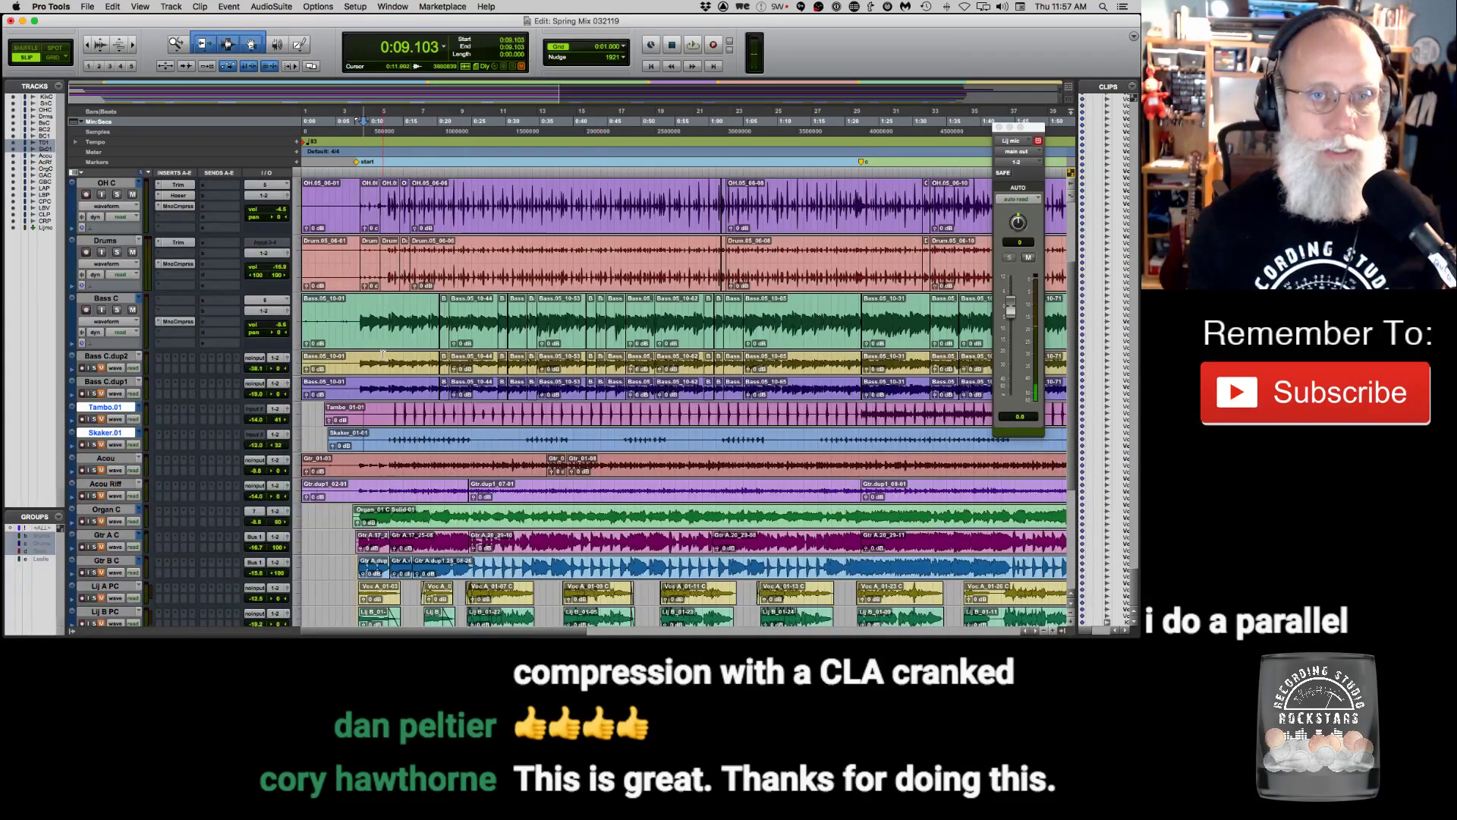
Delete the Bass C.dup2 and Bass C.dup1 tracks from the session, including their active clips.
{"action": "left_click", "coordinate": [106, 355]}
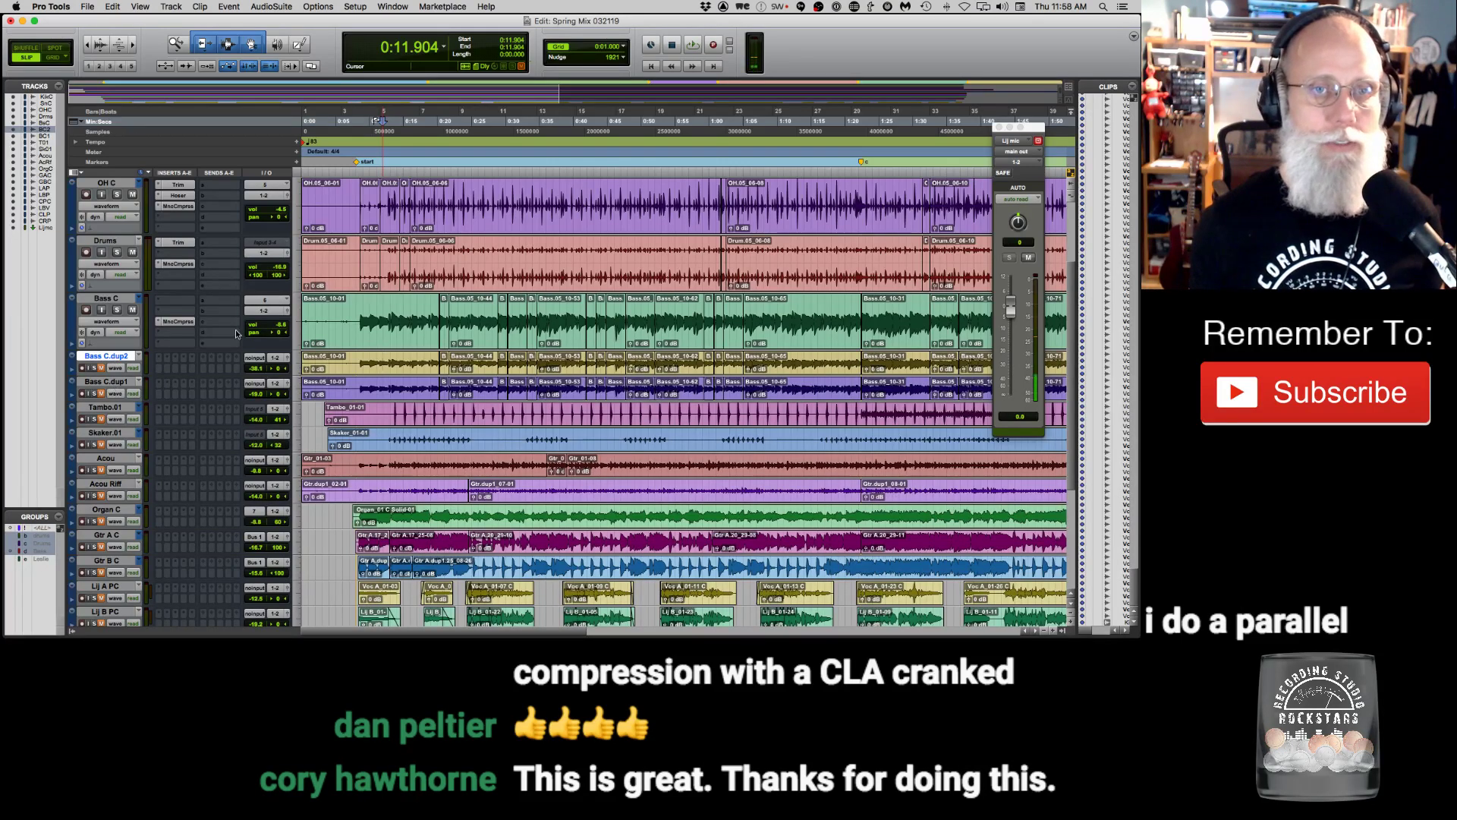
{"action": "left_click", "coordinate": [106, 381], "text": "shift"}
{"action": "right_click", "coordinate": [106, 382]}
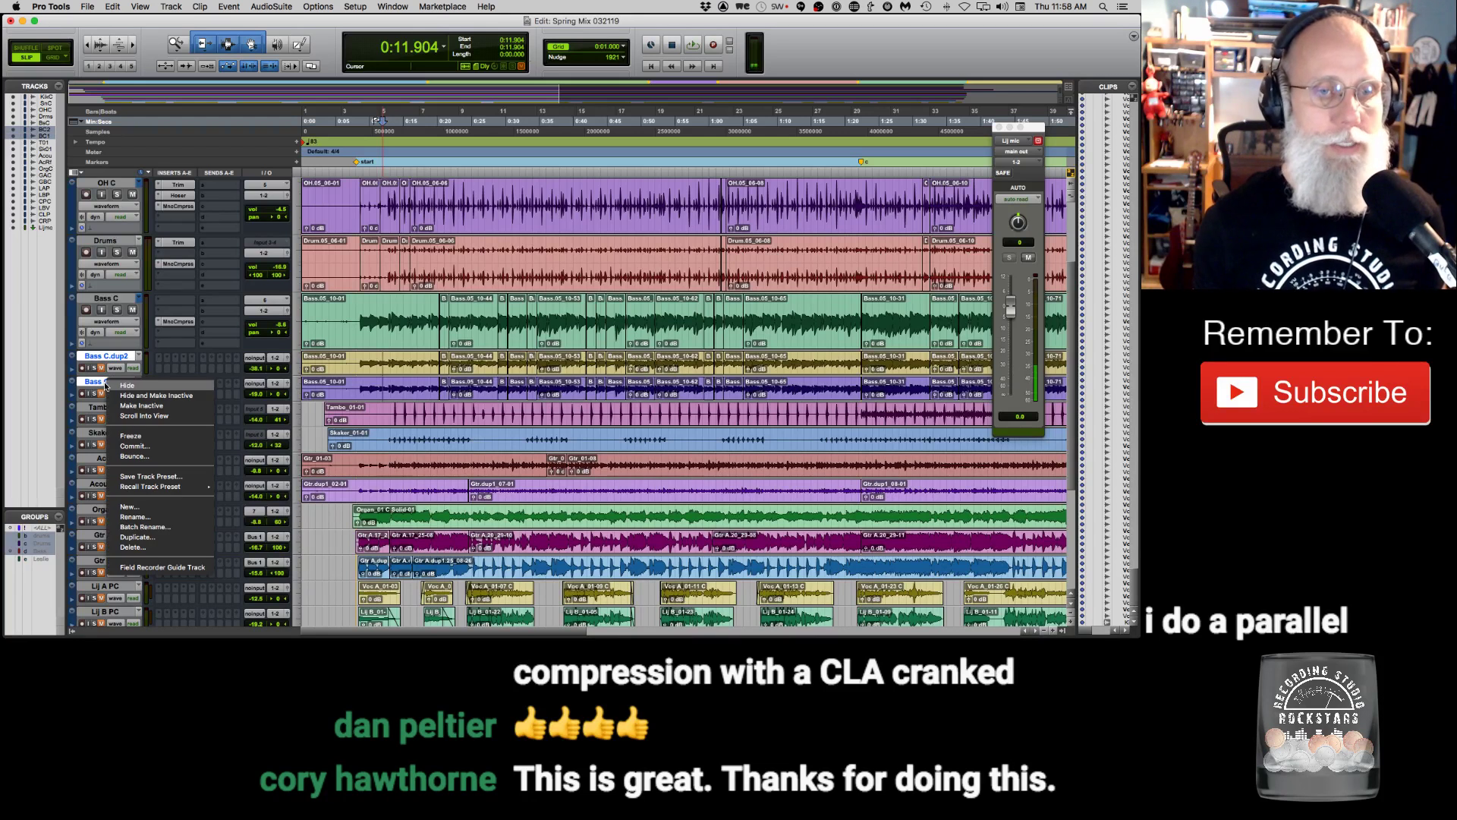
{"action": "left_click", "coordinate": [130, 547]}
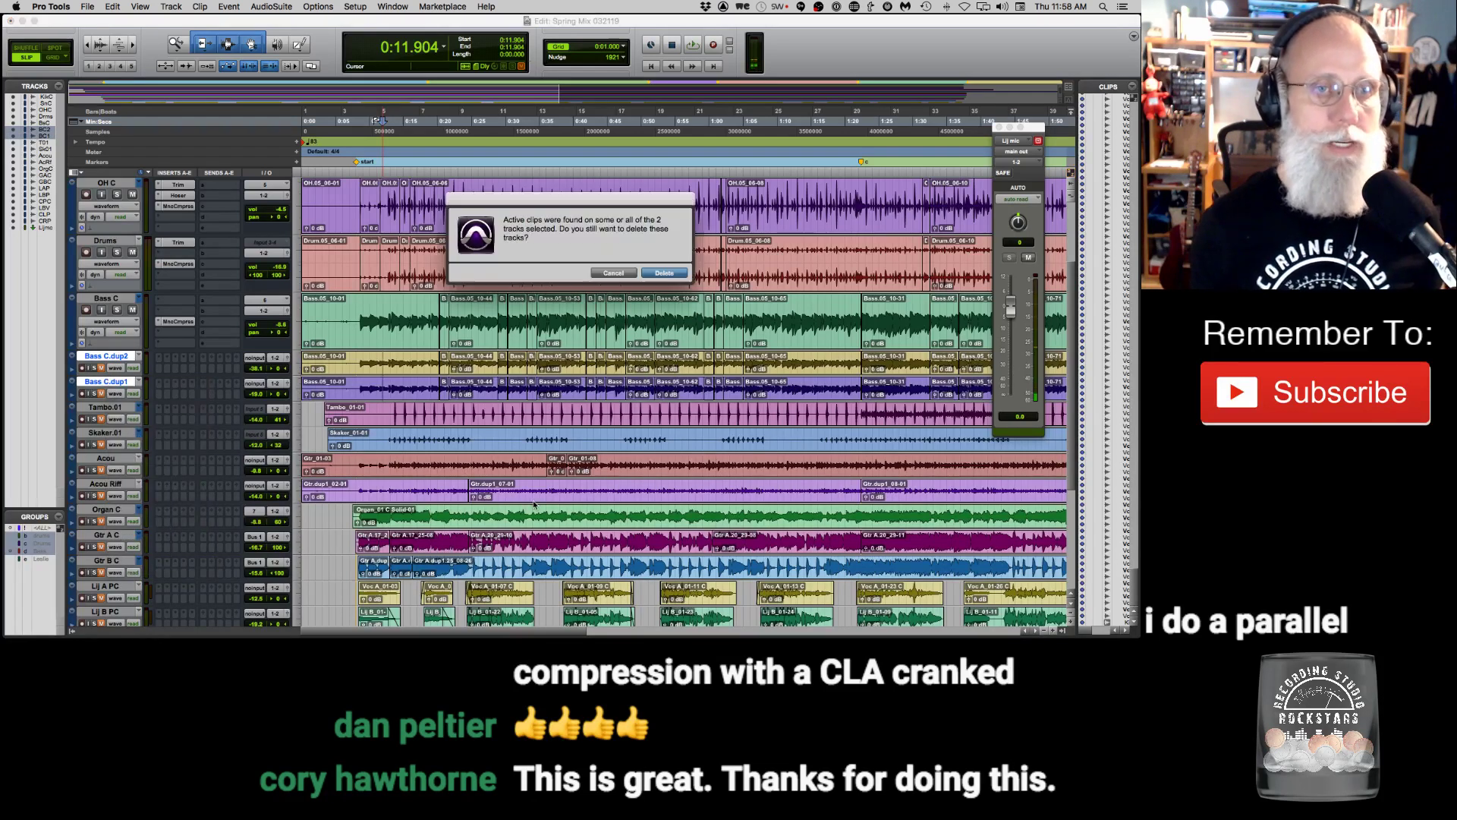
{"action": "left_click", "coordinate": [667, 274]}
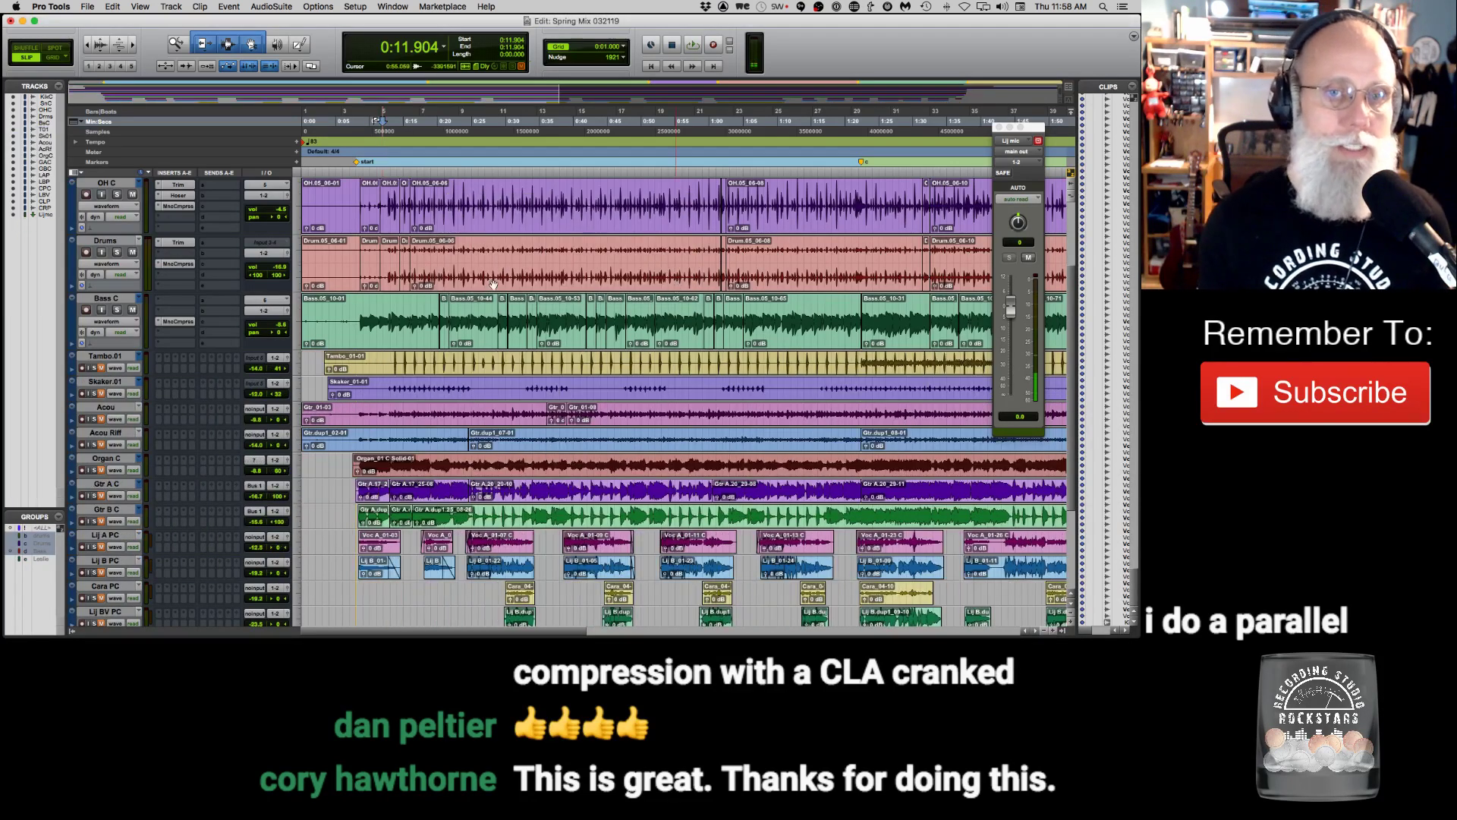
Play from the start of the Bass C part, fine-tune that track's volume and reposition playback to 0:37.202.
{"action": "left_click", "coordinate": [362, 297]}
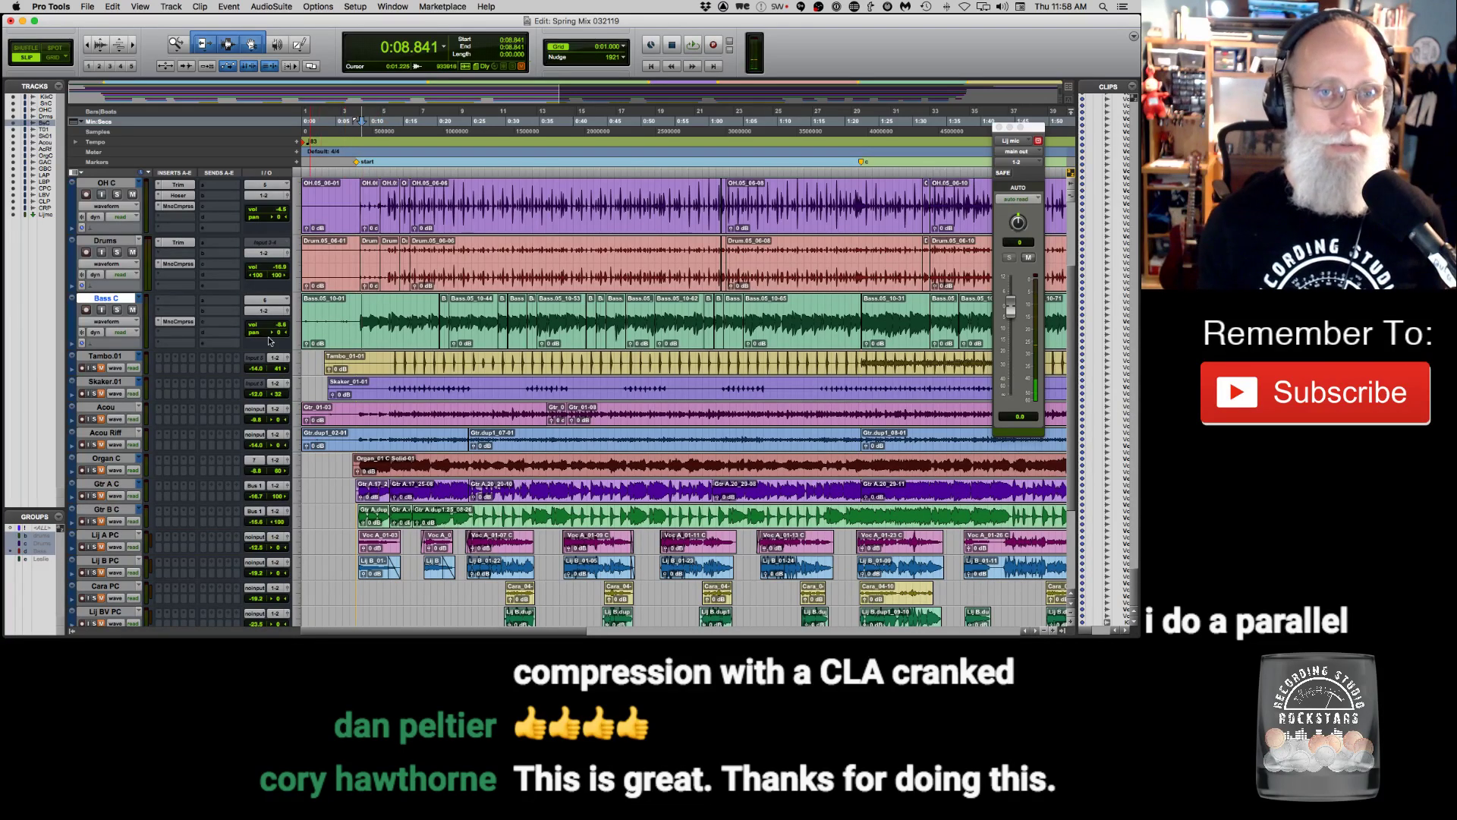
{"action": "key", "text": "space"}
{"action": "left_click_drag", "start_coordinate": [269, 326], "coordinate": [265, 326]}
{"action": "left_click", "coordinate": [554, 317]}
{"action": "key", "text": "space"}
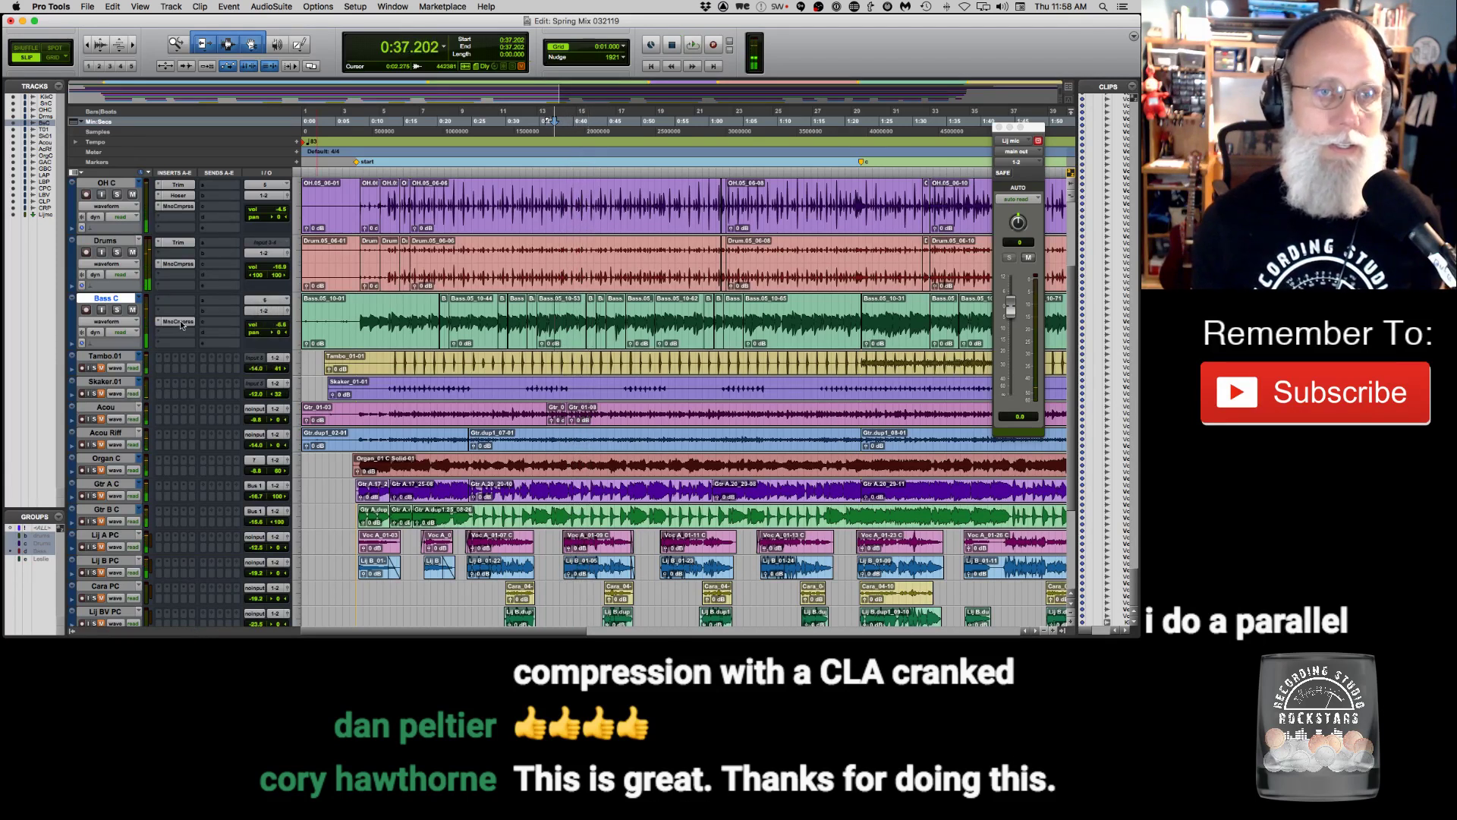
Enable the dry output on Bass C's Manic Compressor, lower the dry level to -5.23 dB and compare with the dry signal off.
{"action": "left_click", "coordinate": [180, 322]}
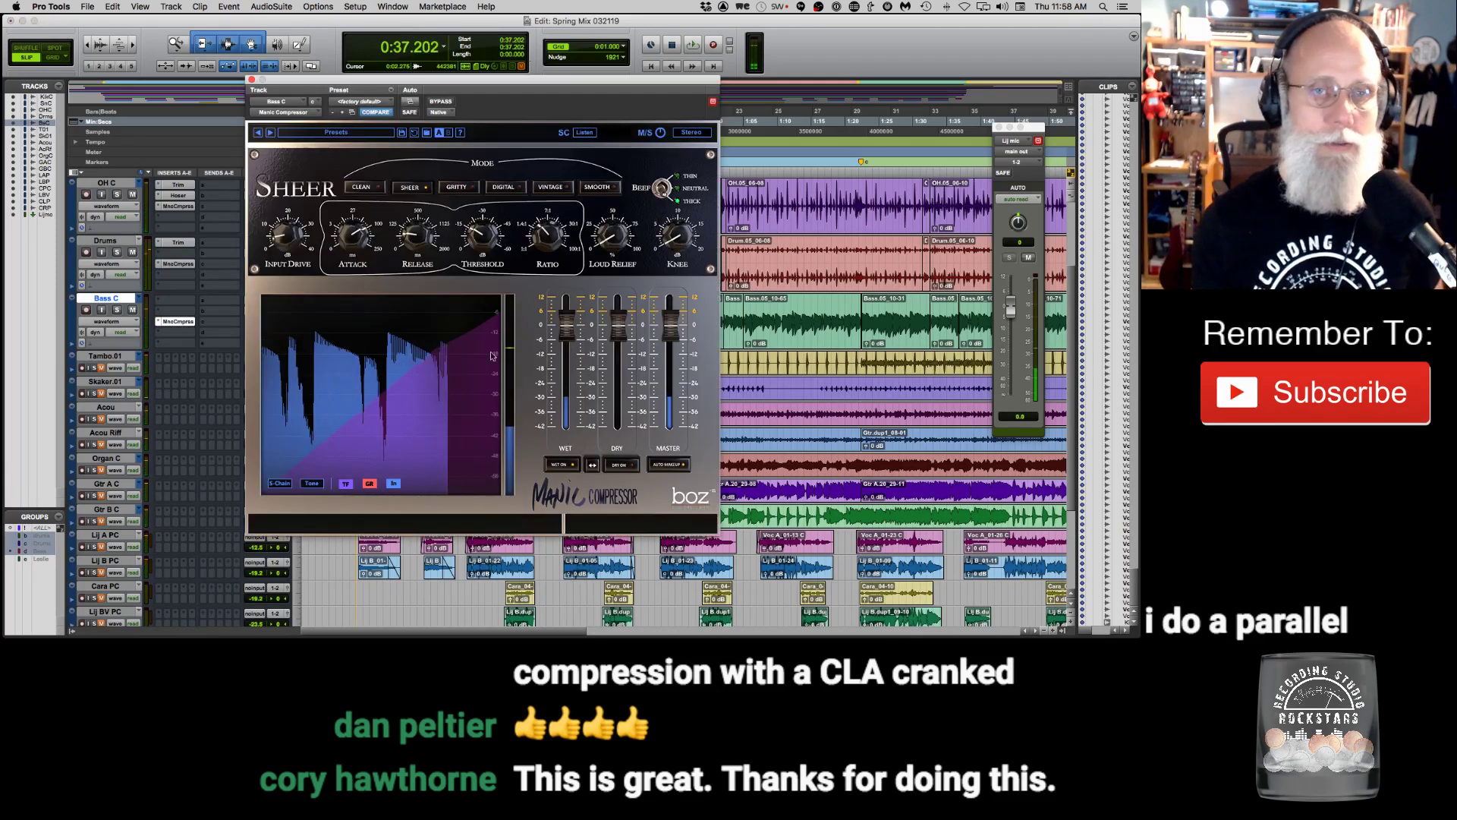
{"action": "left_click", "coordinate": [624, 464]}
{"action": "key", "text": "space"}
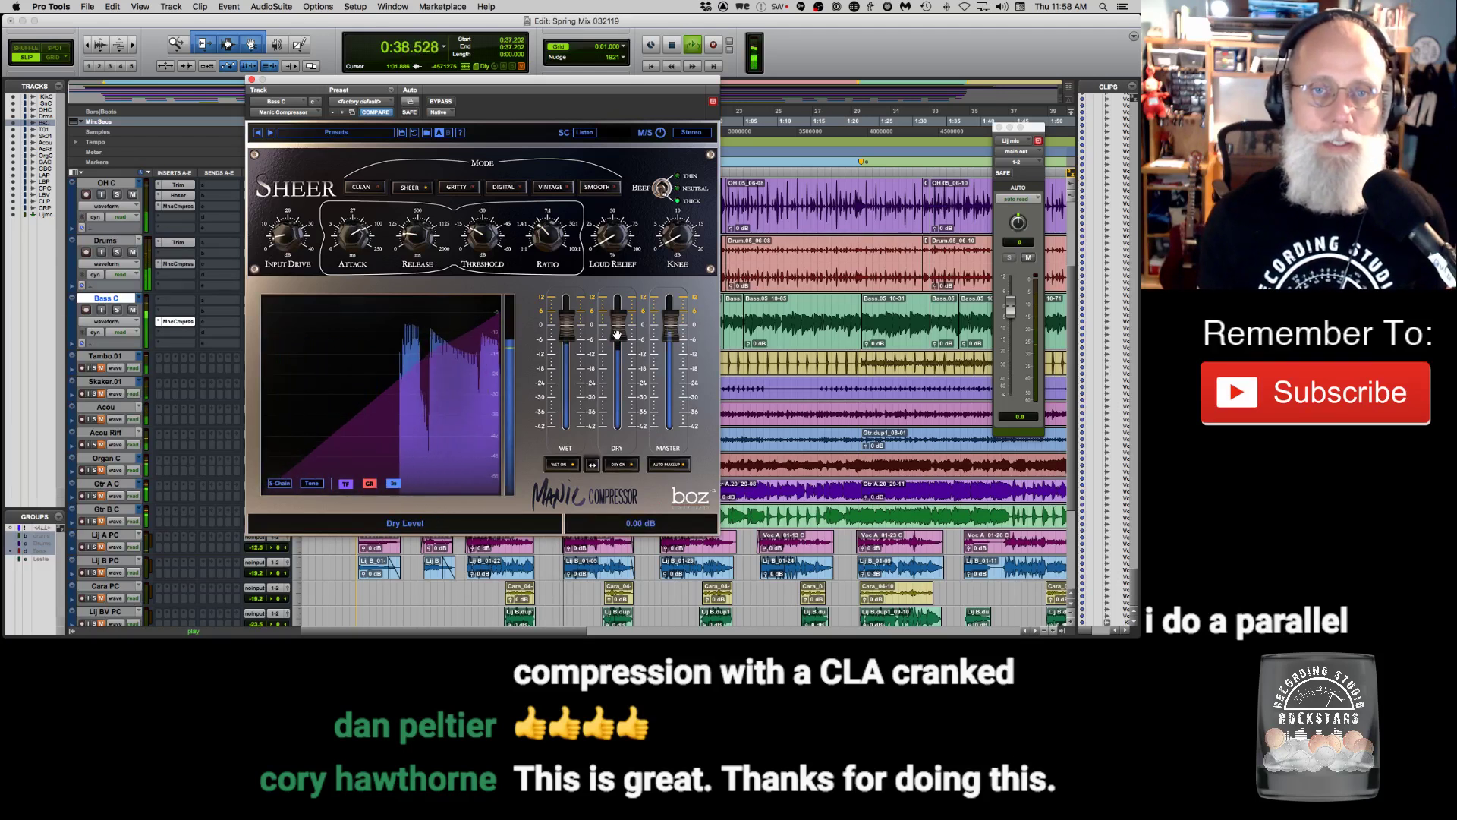
{"action": "left_click_drag", "start_coordinate": [617, 335], "coordinate": [620, 352]}
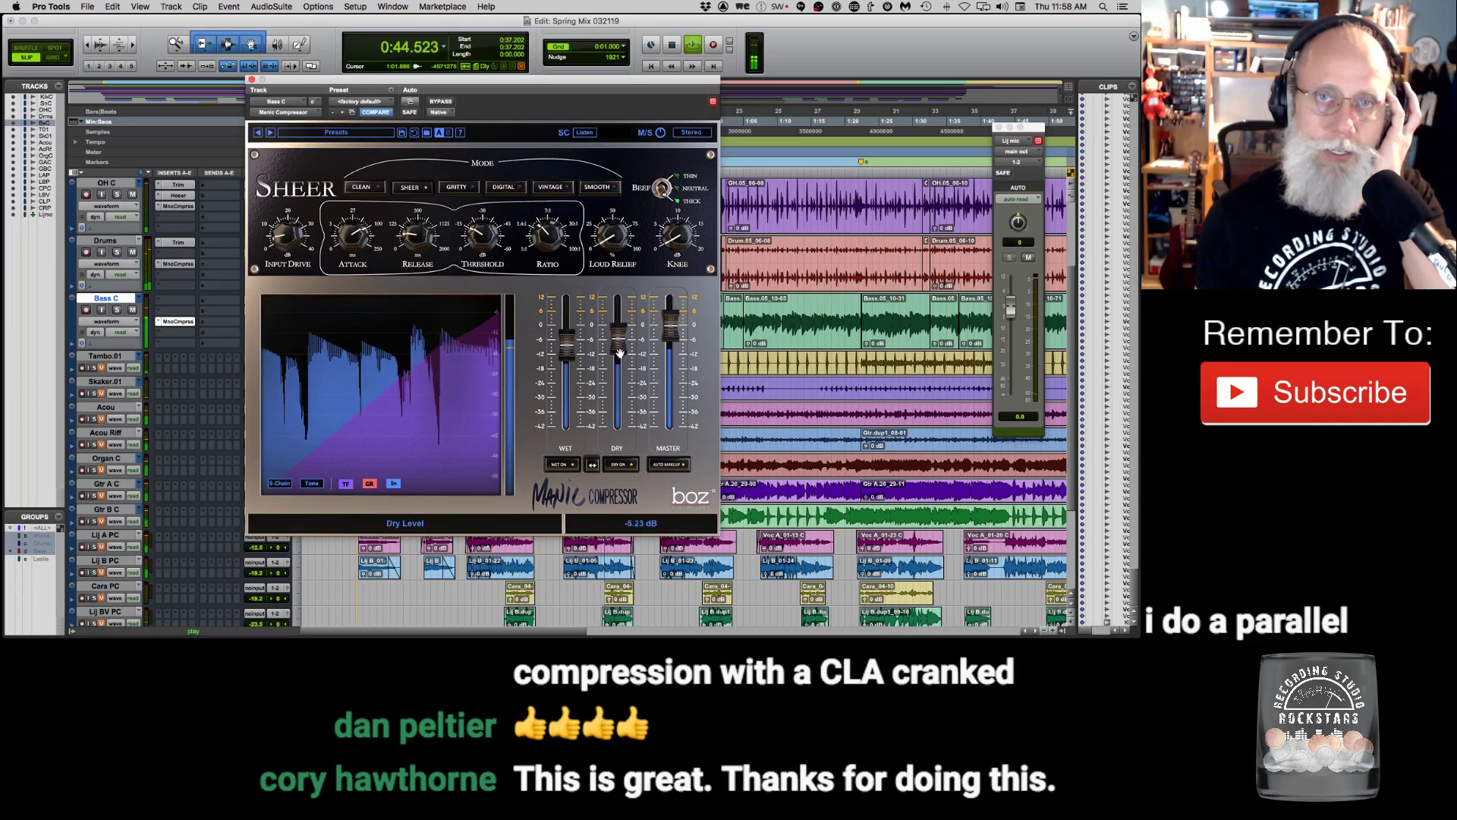
{"action": "left_click", "coordinate": [621, 464]}
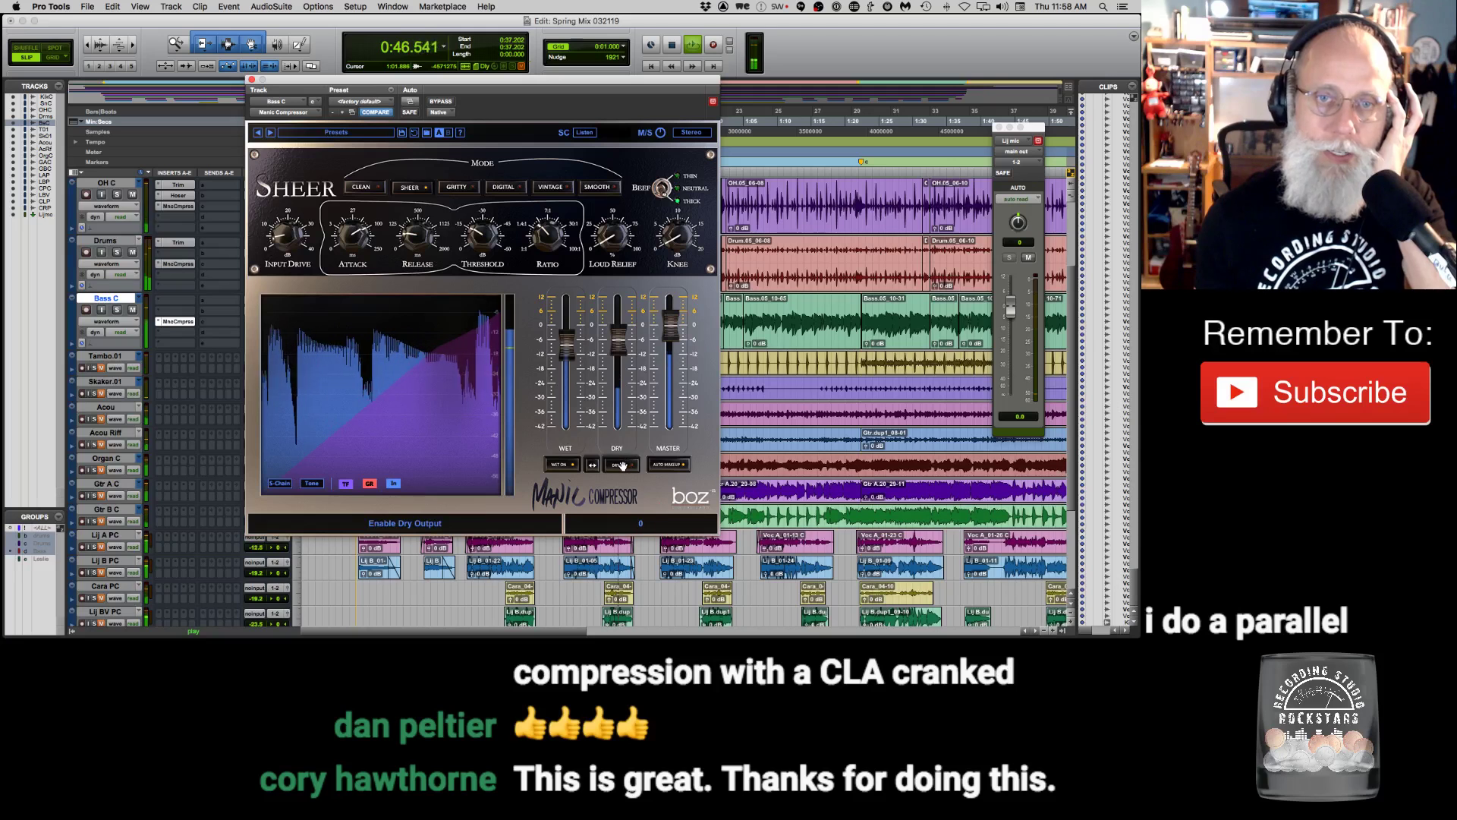
Compare the bass in the mix with the Manic Compressor bypassed and active, close the plug-in and stop playback.
{"action": "left_click", "coordinate": [445, 103]}
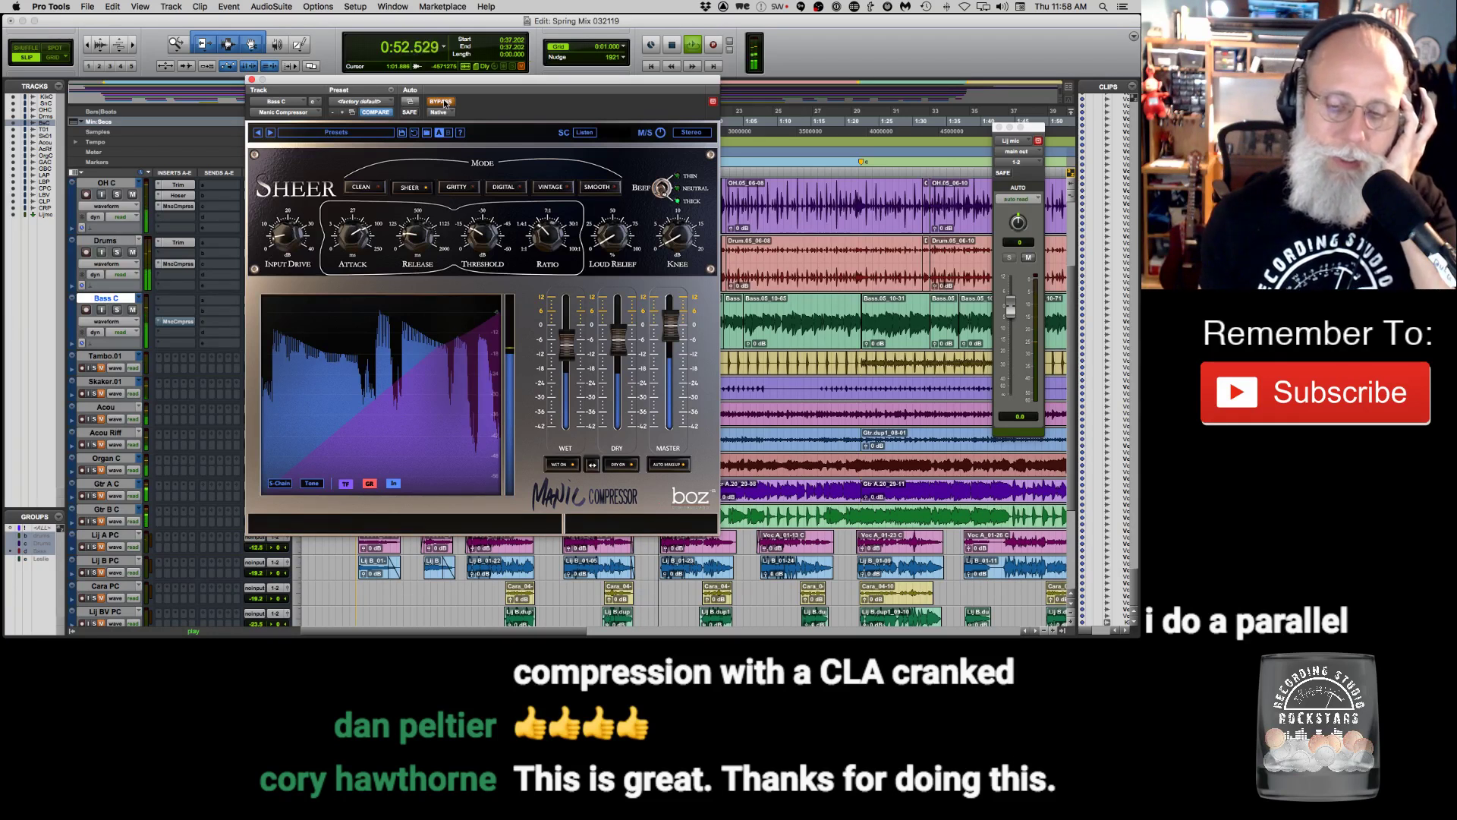
{"action": "left_click", "coordinate": [445, 103]}
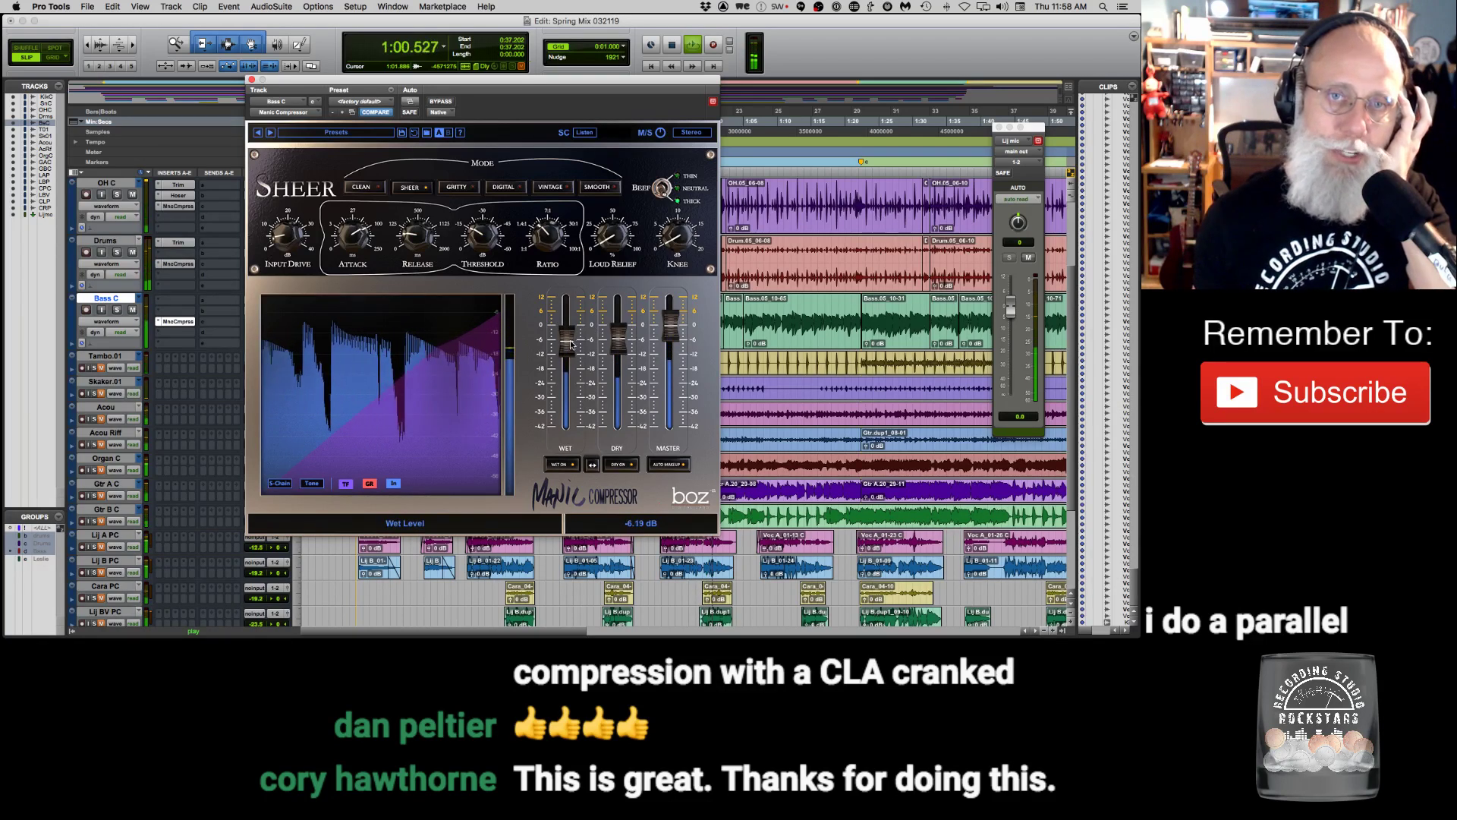
{"action": "left_click", "coordinate": [251, 79]}
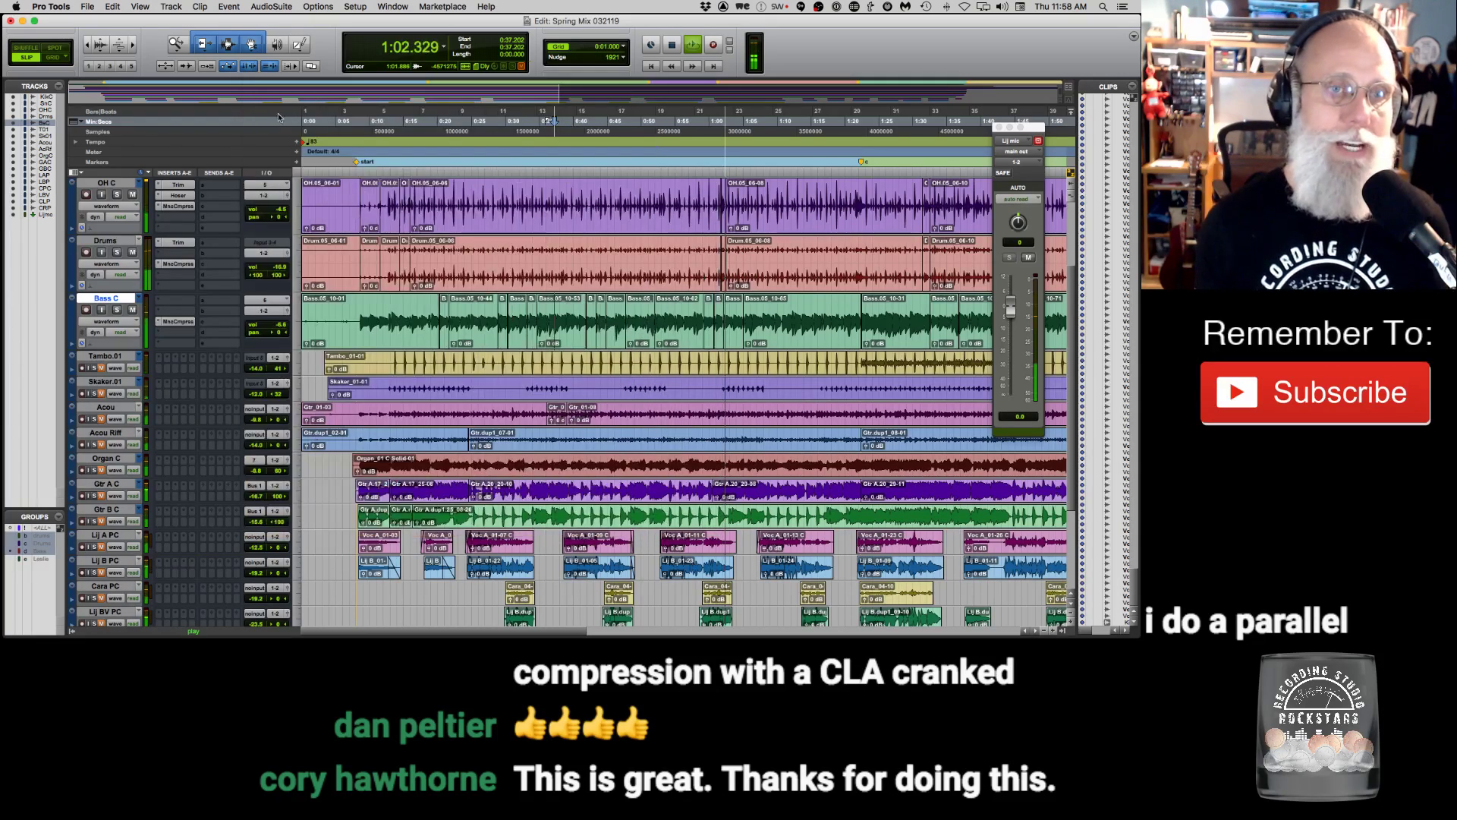
{"action": "key", "text": "space"}
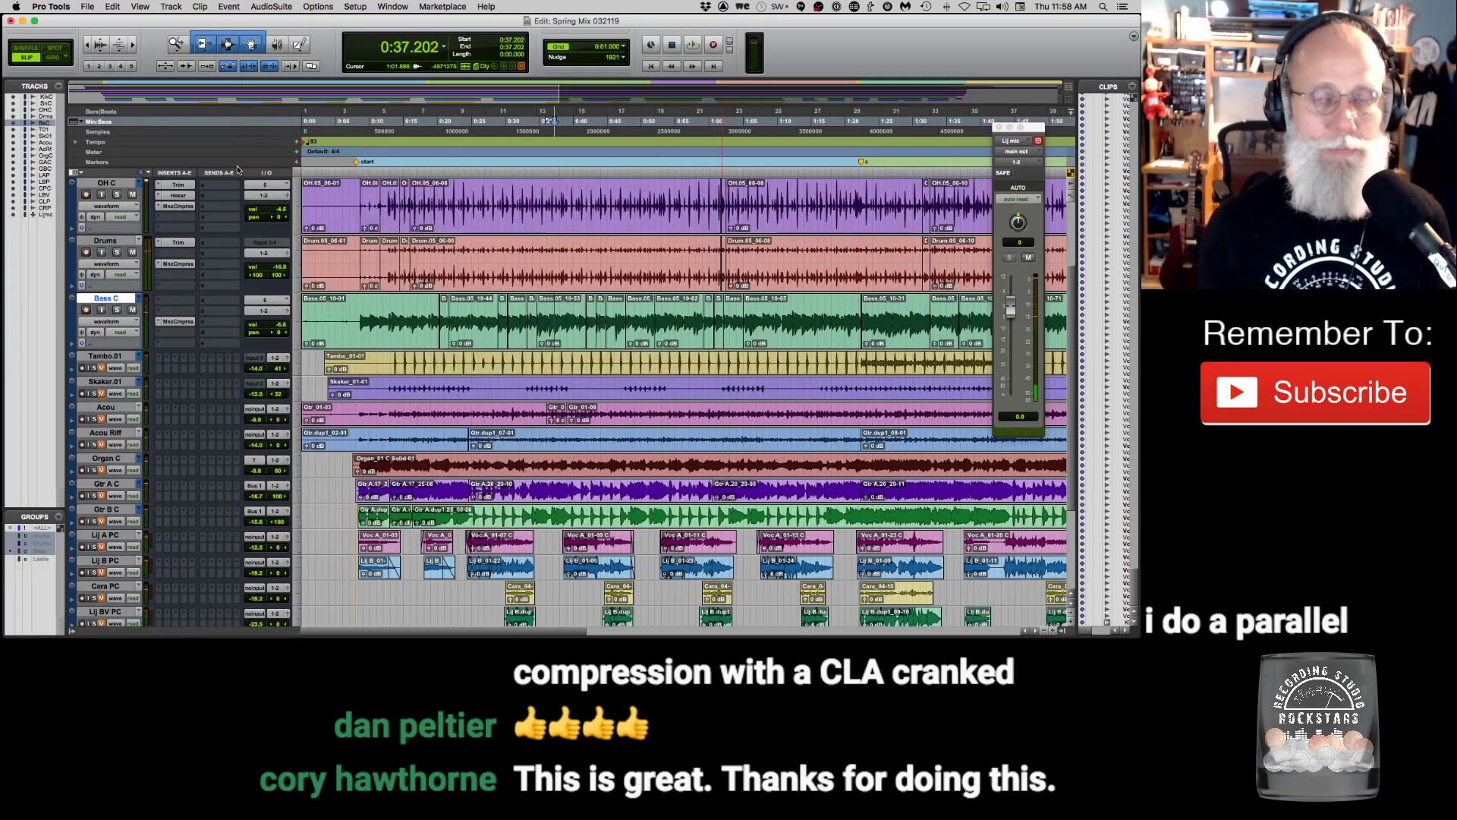
Enlarge the height of the Acou track and play a short passage of the mix from 0:11.116.
{"action": "left_click", "coordinate": [358, 304]}
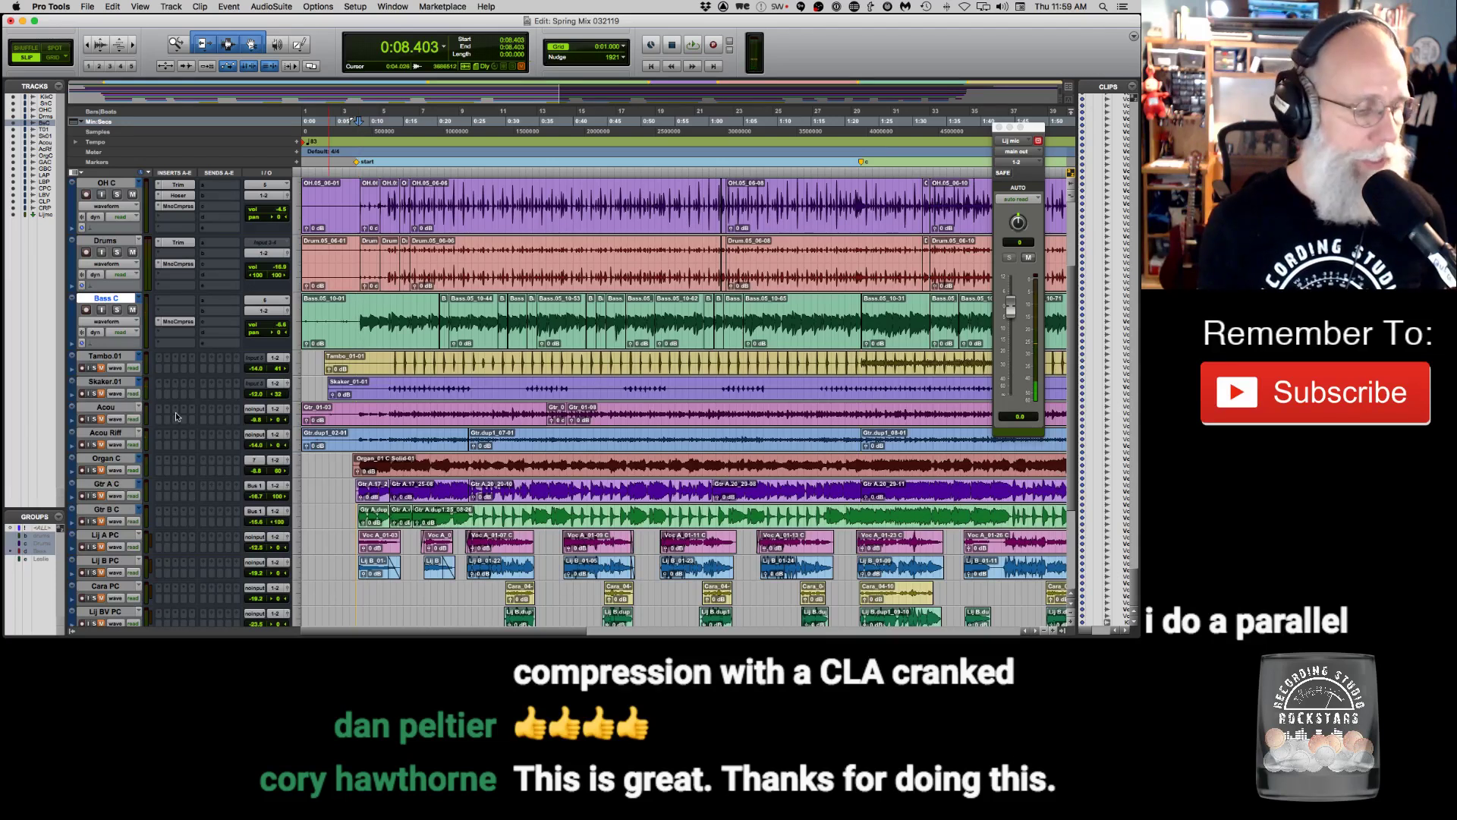
{"action": "scroll", "coordinate": [288, 408], "scroll_direction": "down", "scroll_amount": 1}
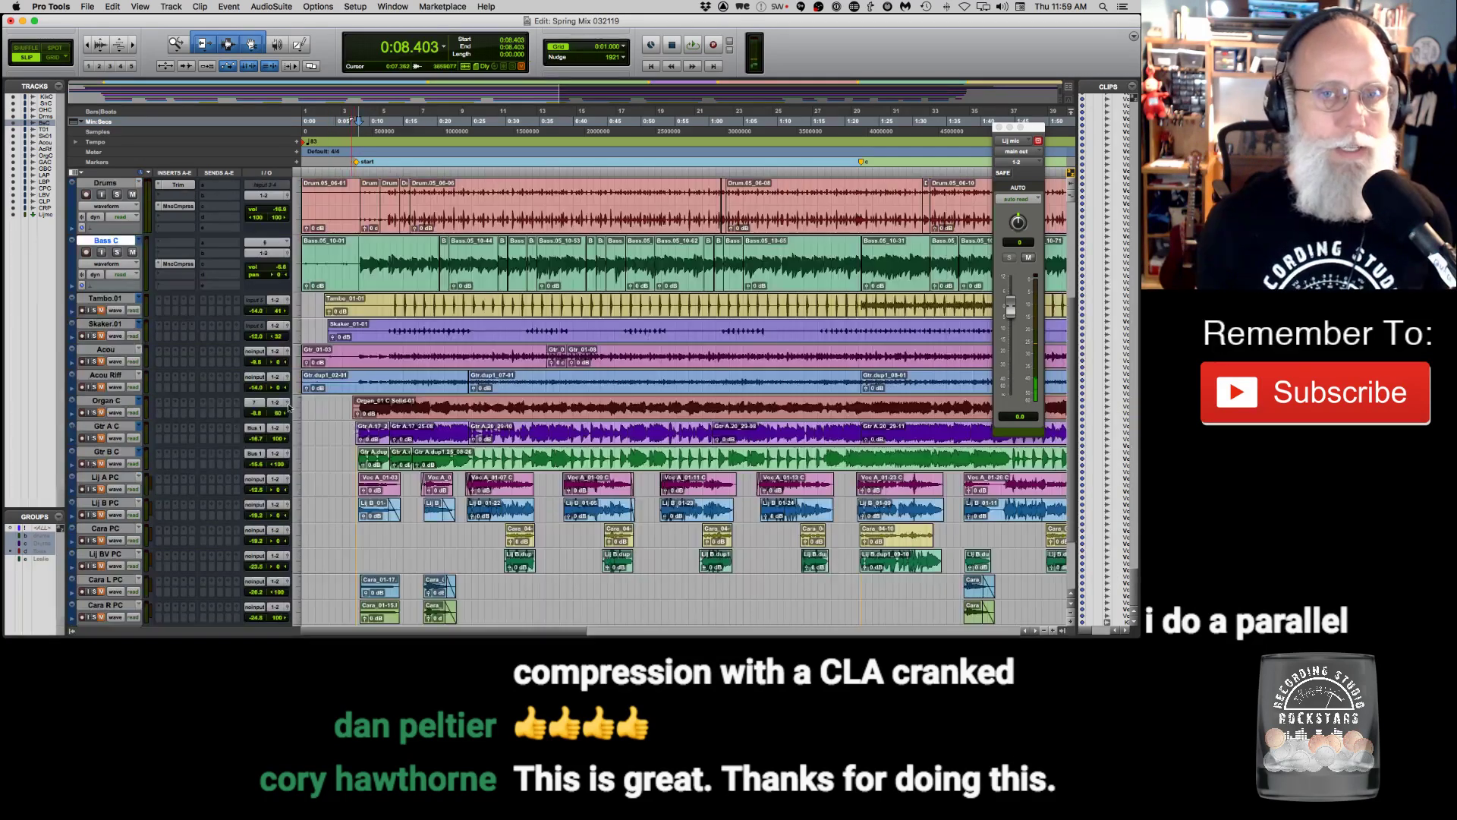
{"action": "left_click", "coordinate": [377, 355]}
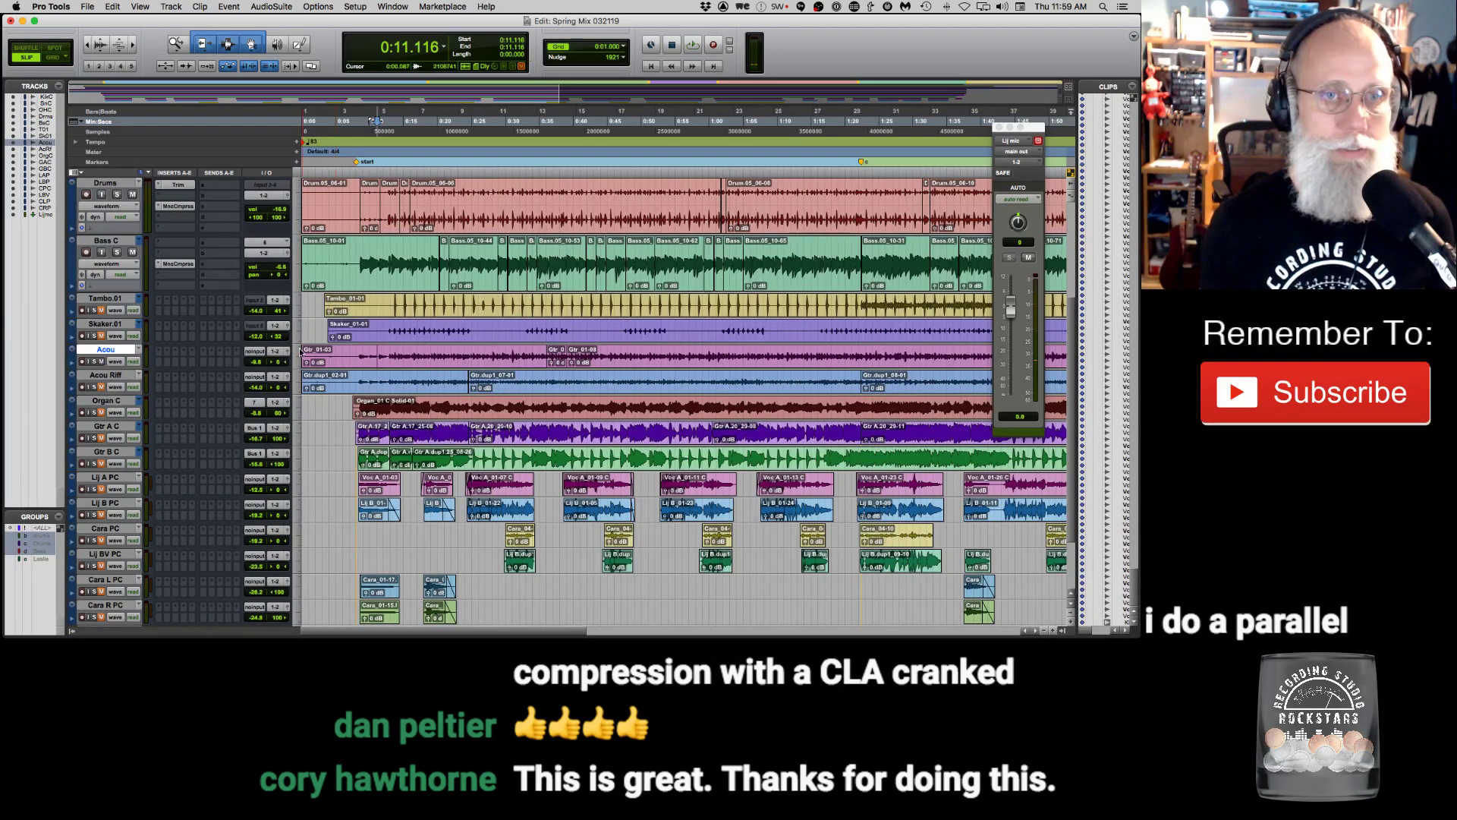
{"action": "left_click", "coordinate": [301, 349]}
{"action": "left_click", "coordinate": [302, 367]}
{"action": "key", "text": "space"}
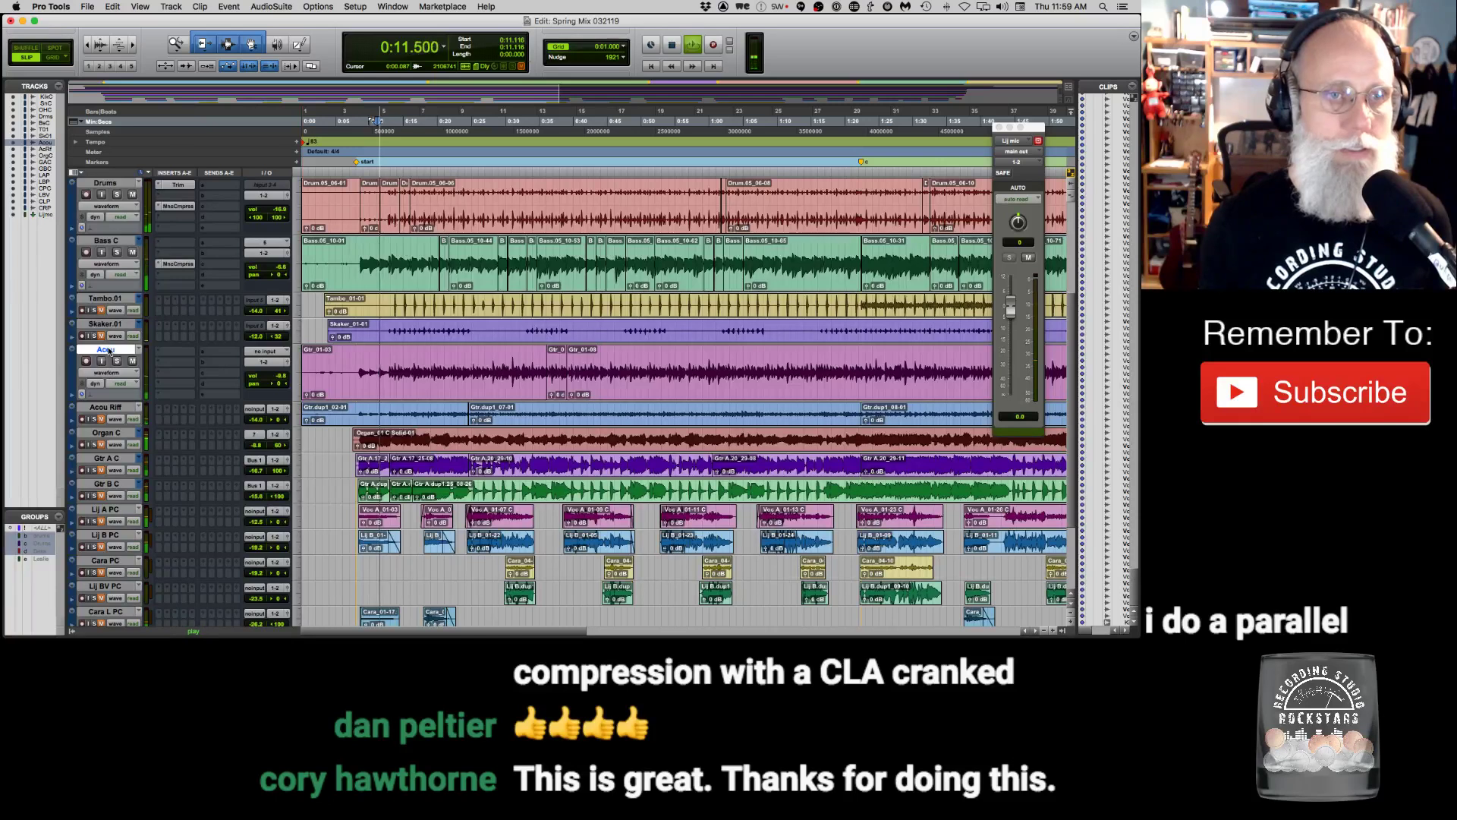
{"action": "key", "text": "space"}
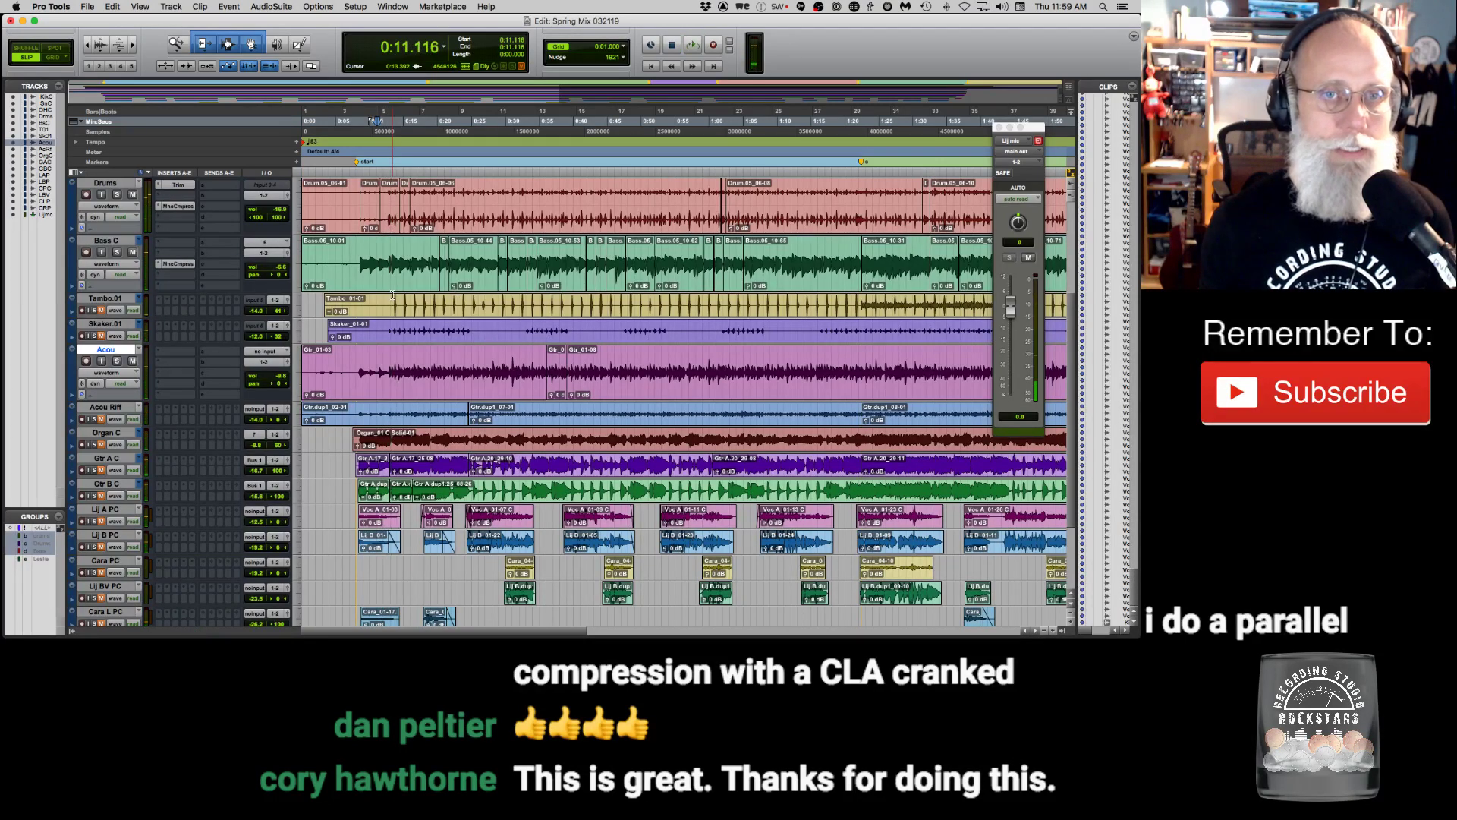
Insert the mono Boz Digital Labs Plus 10 db Compressor on the soloed Tambo.01 track and start playback from 0:13.392.
{"action": "left_click", "coordinate": [393, 295]}
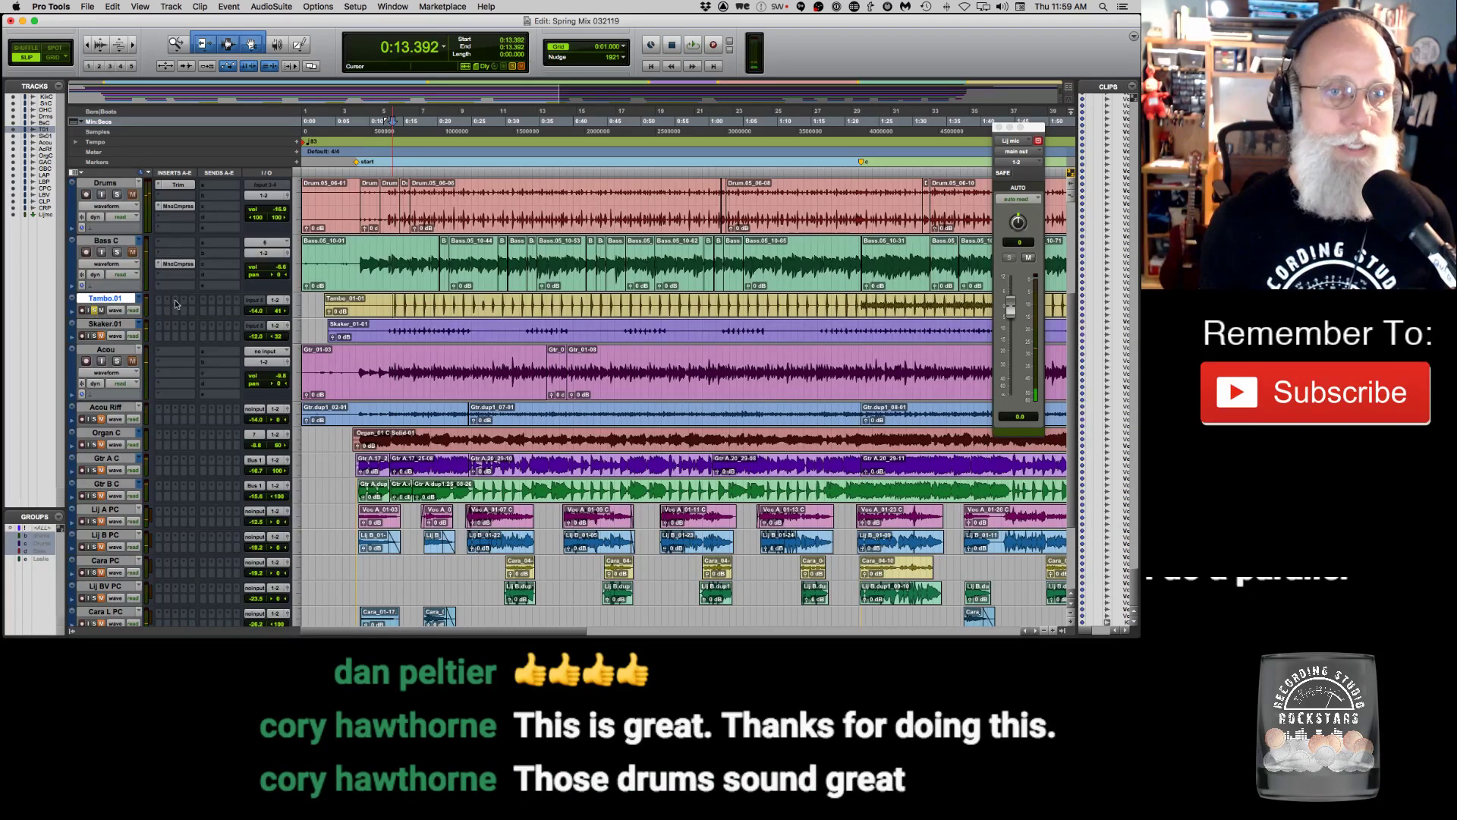
{"action": "left_click", "coordinate": [178, 301]}
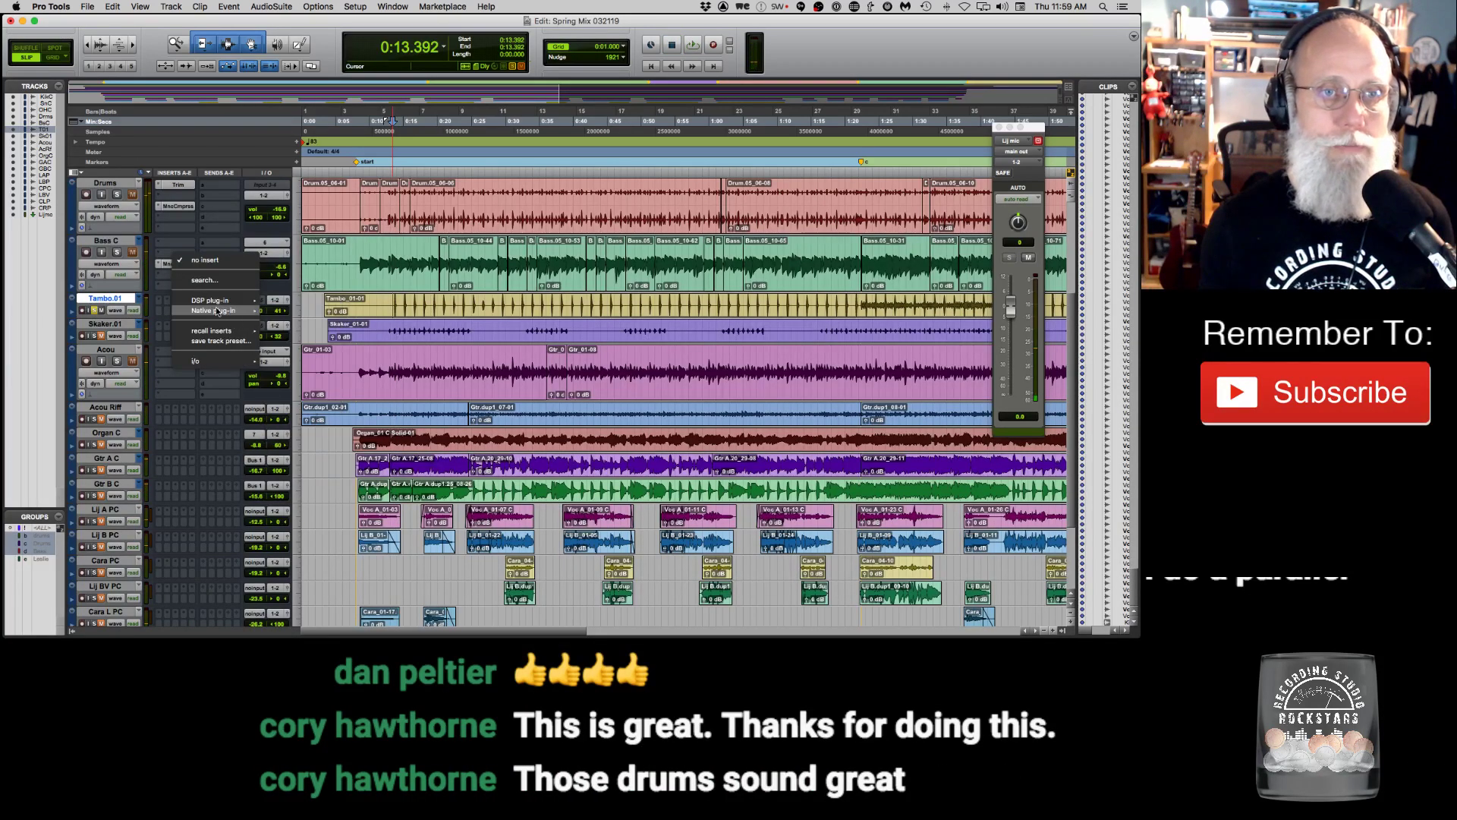
{"action": "mouse_move", "coordinate": [220, 310]}
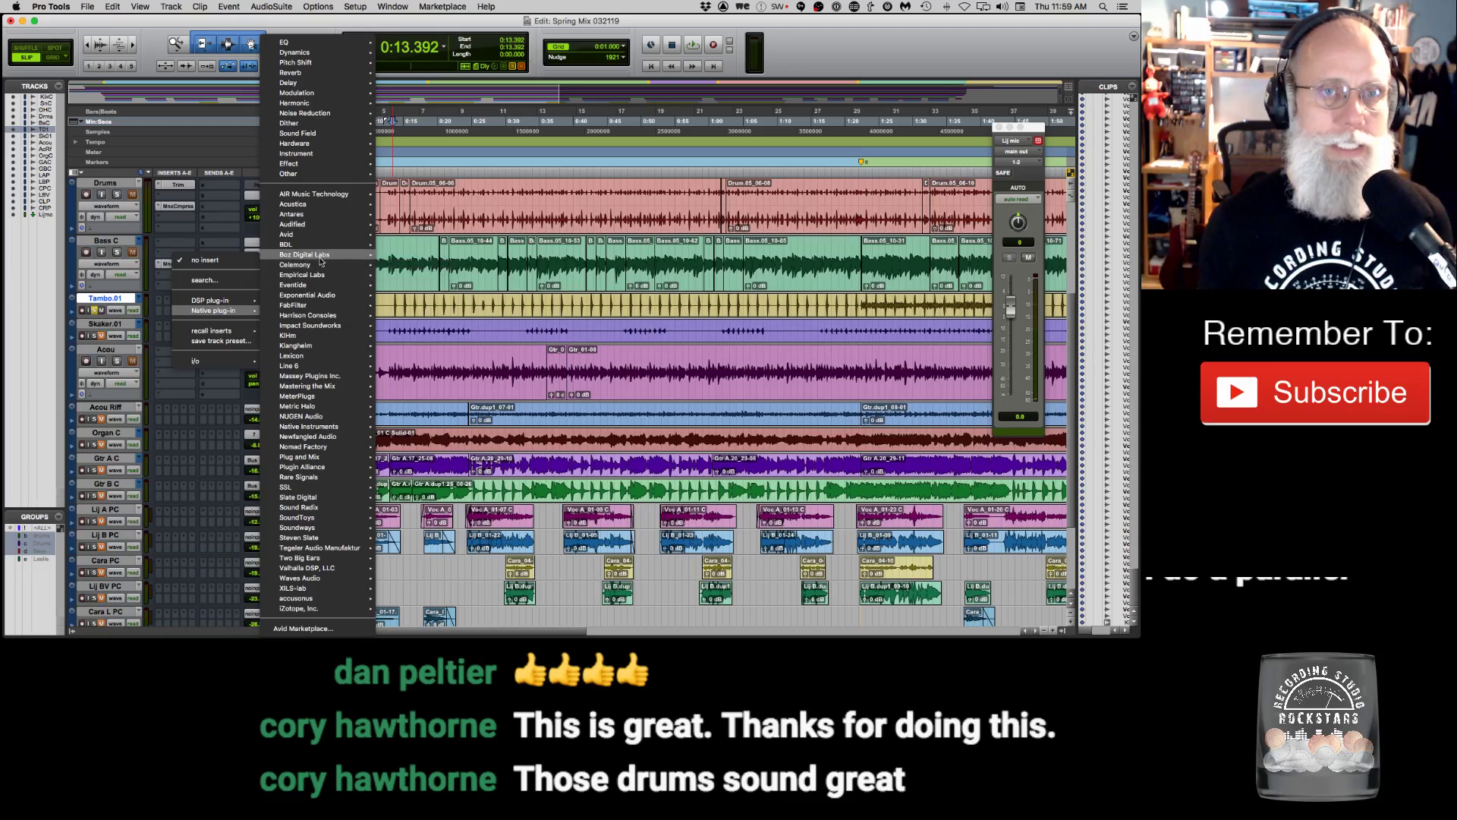
{"action": "mouse_move", "coordinate": [322, 257]}
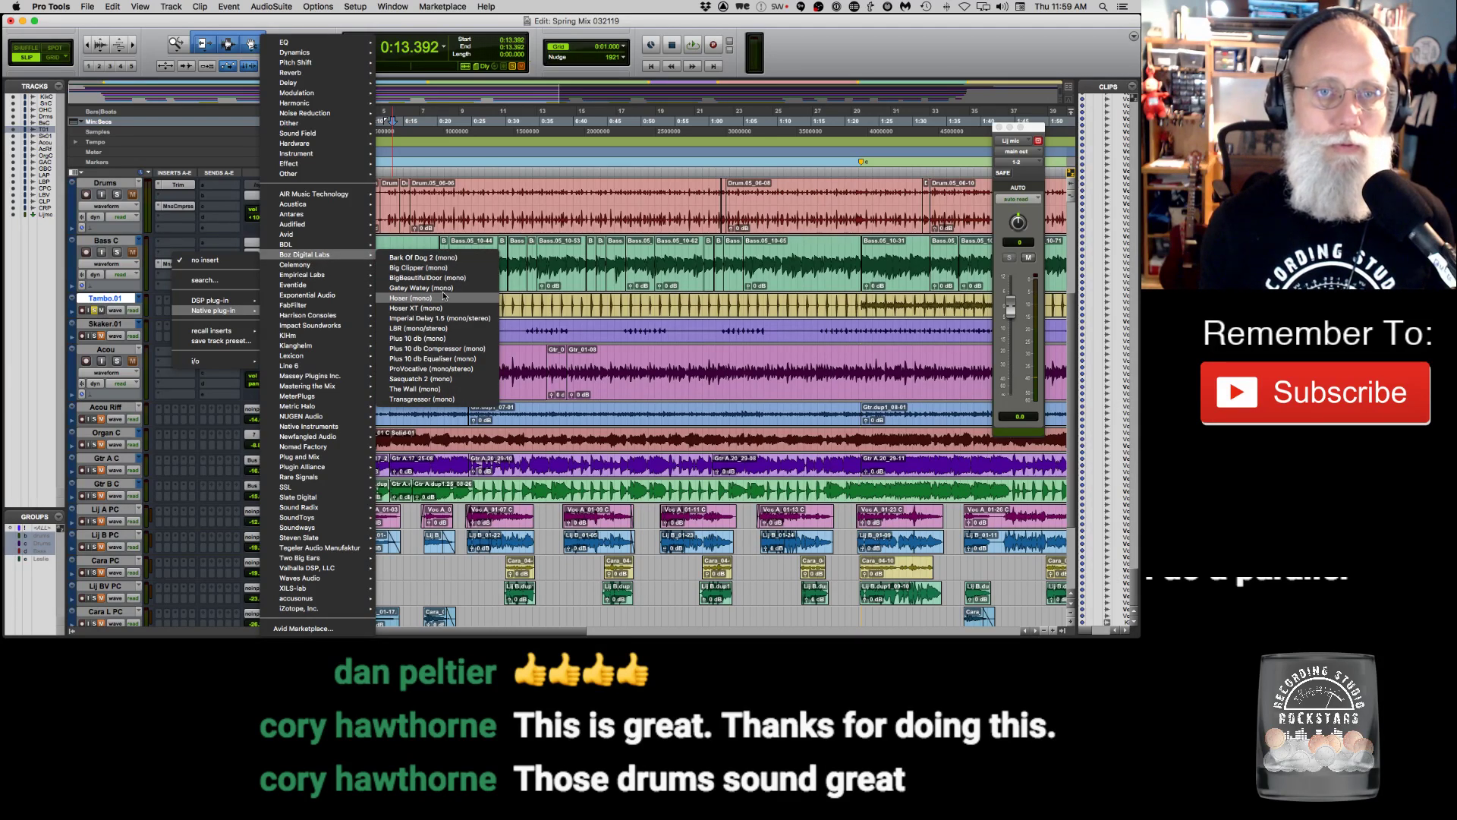
{"action": "left_click", "coordinate": [444, 348]}
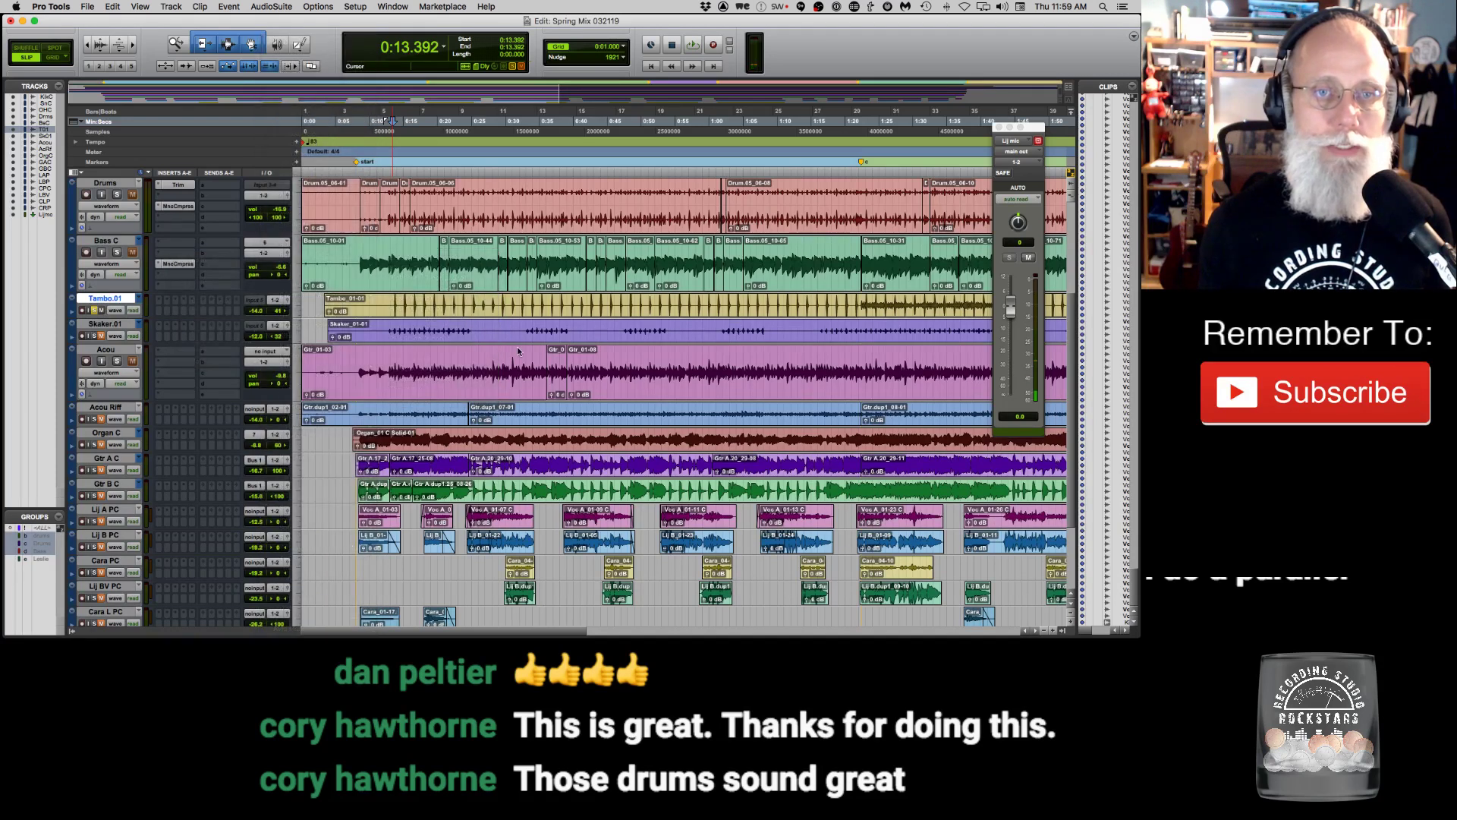
{"action": "key", "text": "space"}
{"action": "left_click_drag", "start_coordinate": [439, 83], "coordinate": [469, 173]}
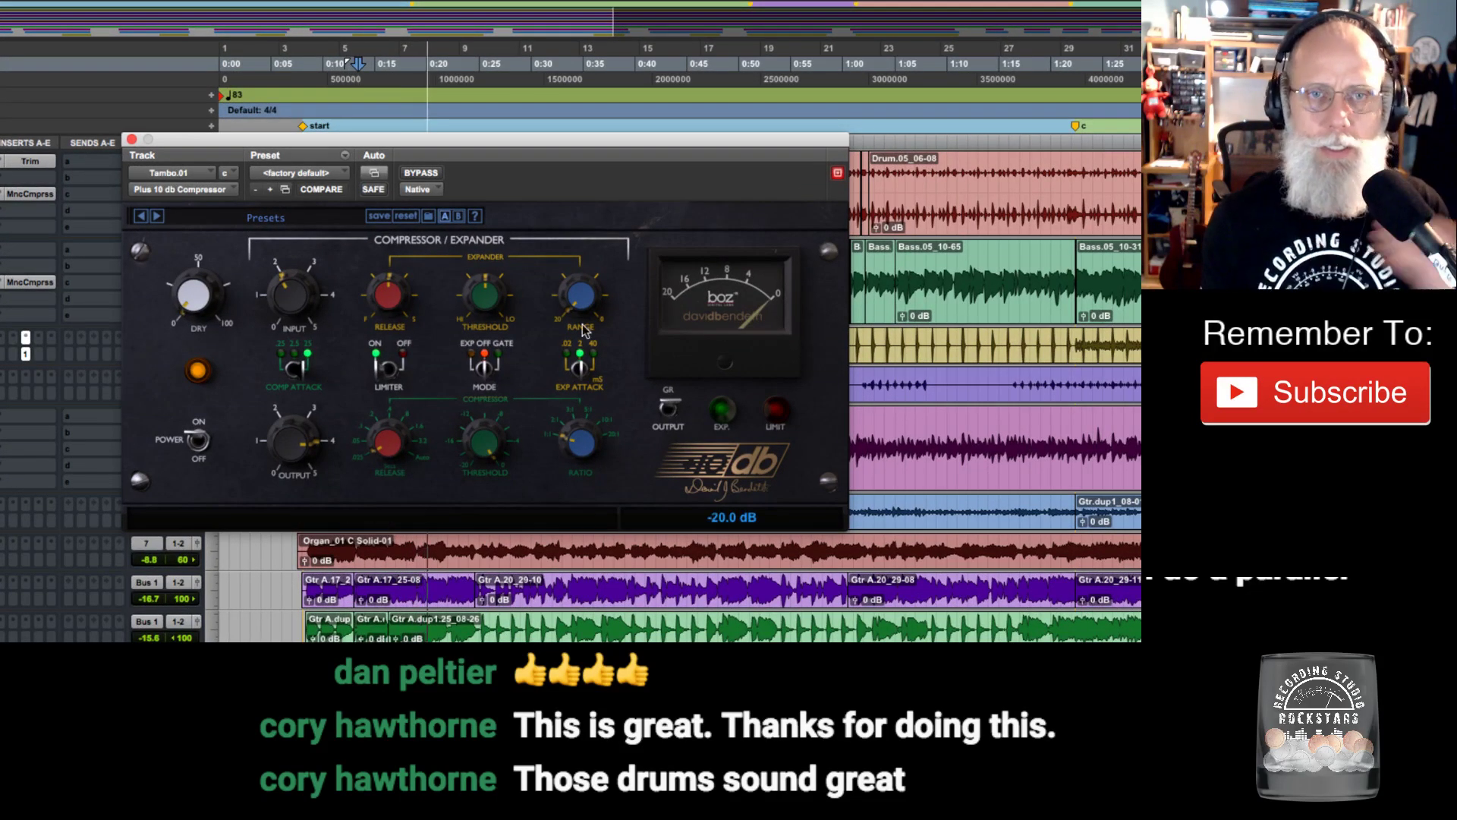
Set the tambourine compressor's expander range to -13.6 dB and expander threshold to 5.2, and adjust the expander release.
{"action": "left_click_drag", "start_coordinate": [586, 307], "coordinate": [586, 300]}
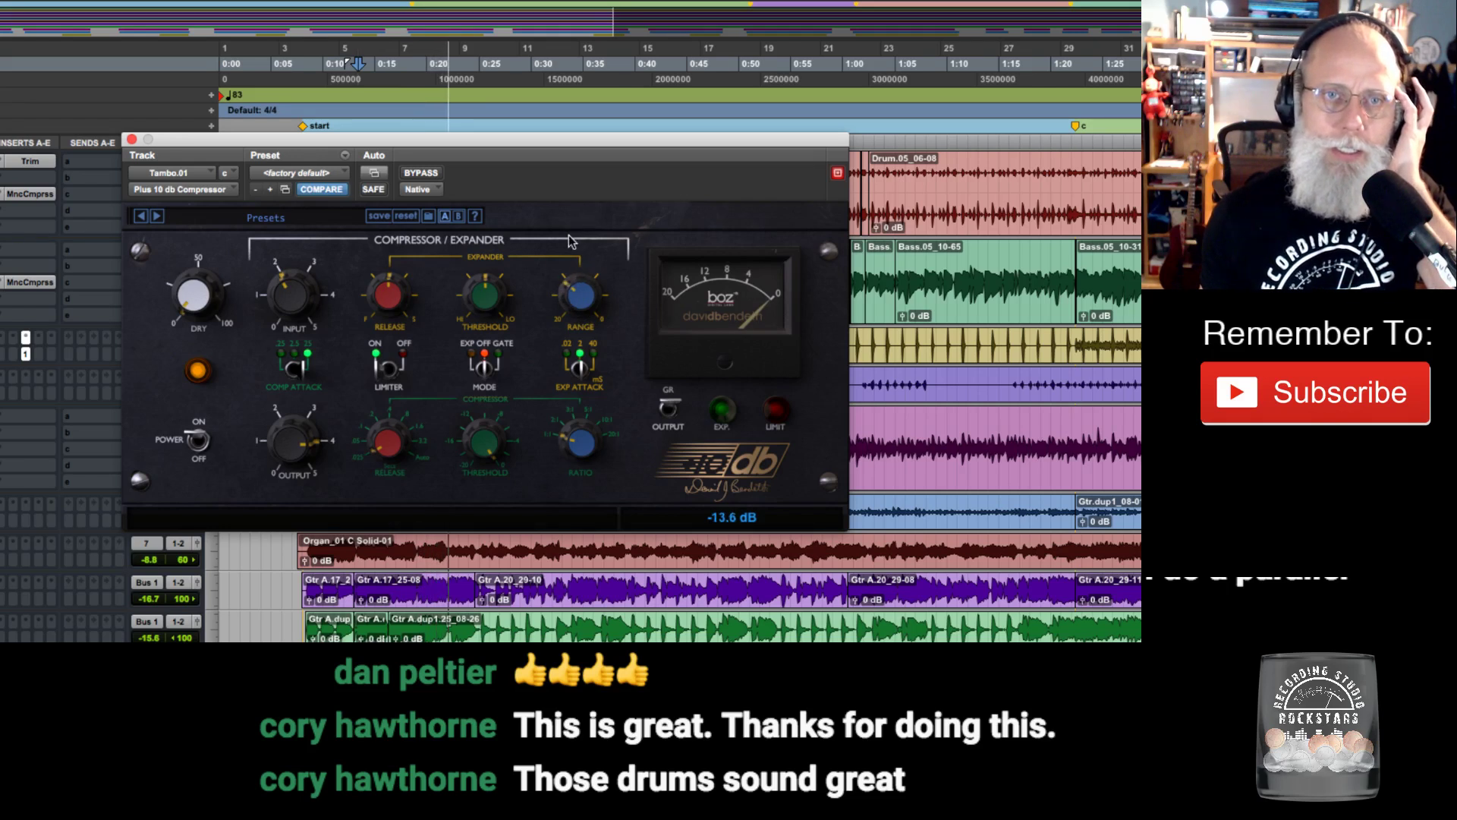
{"action": "left_click_drag", "start_coordinate": [486, 304], "coordinate": [485, 288]}
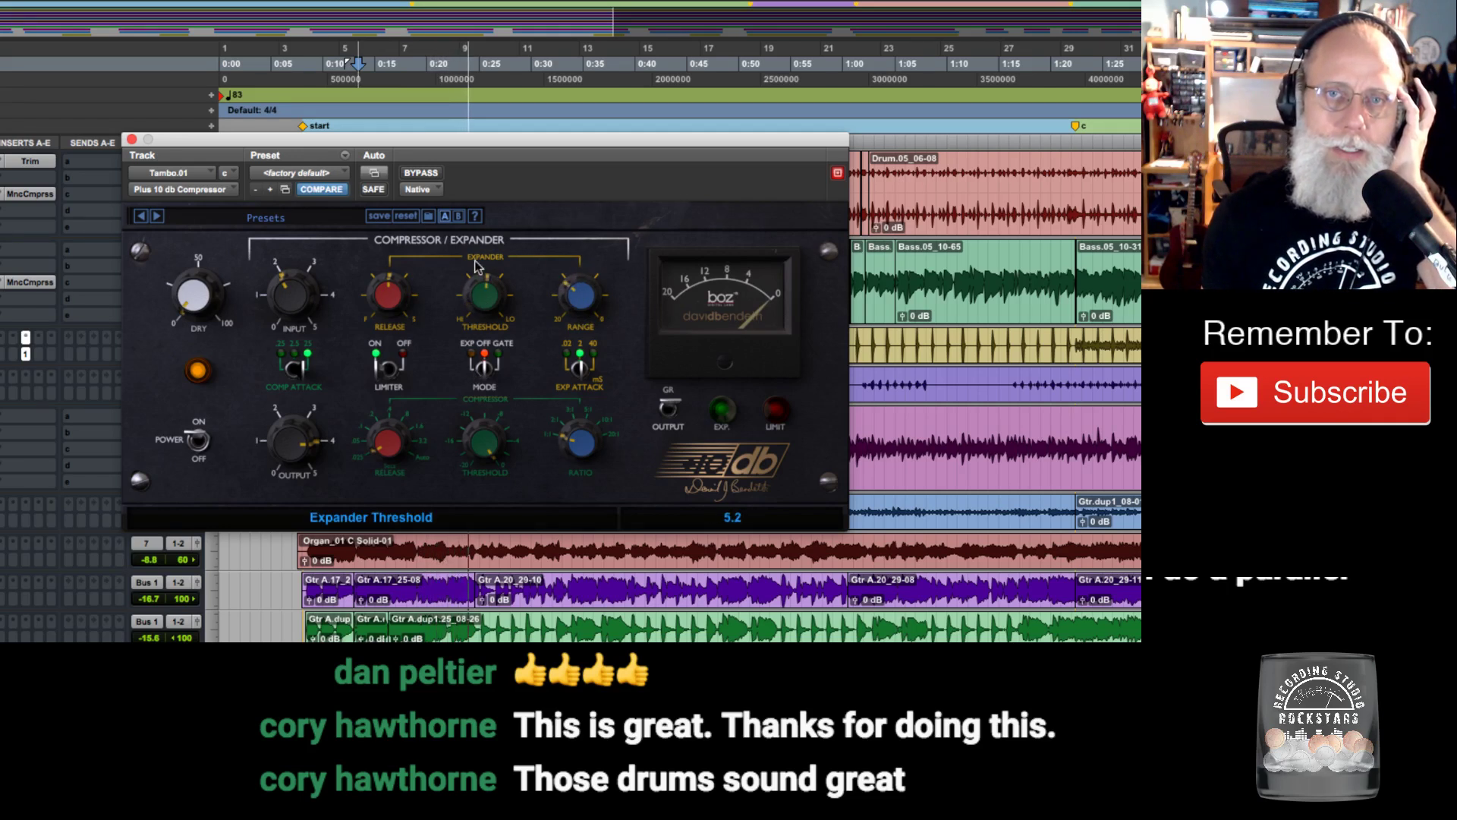
{"action": "left_click_drag", "start_coordinate": [393, 310], "coordinate": [393, 302]}
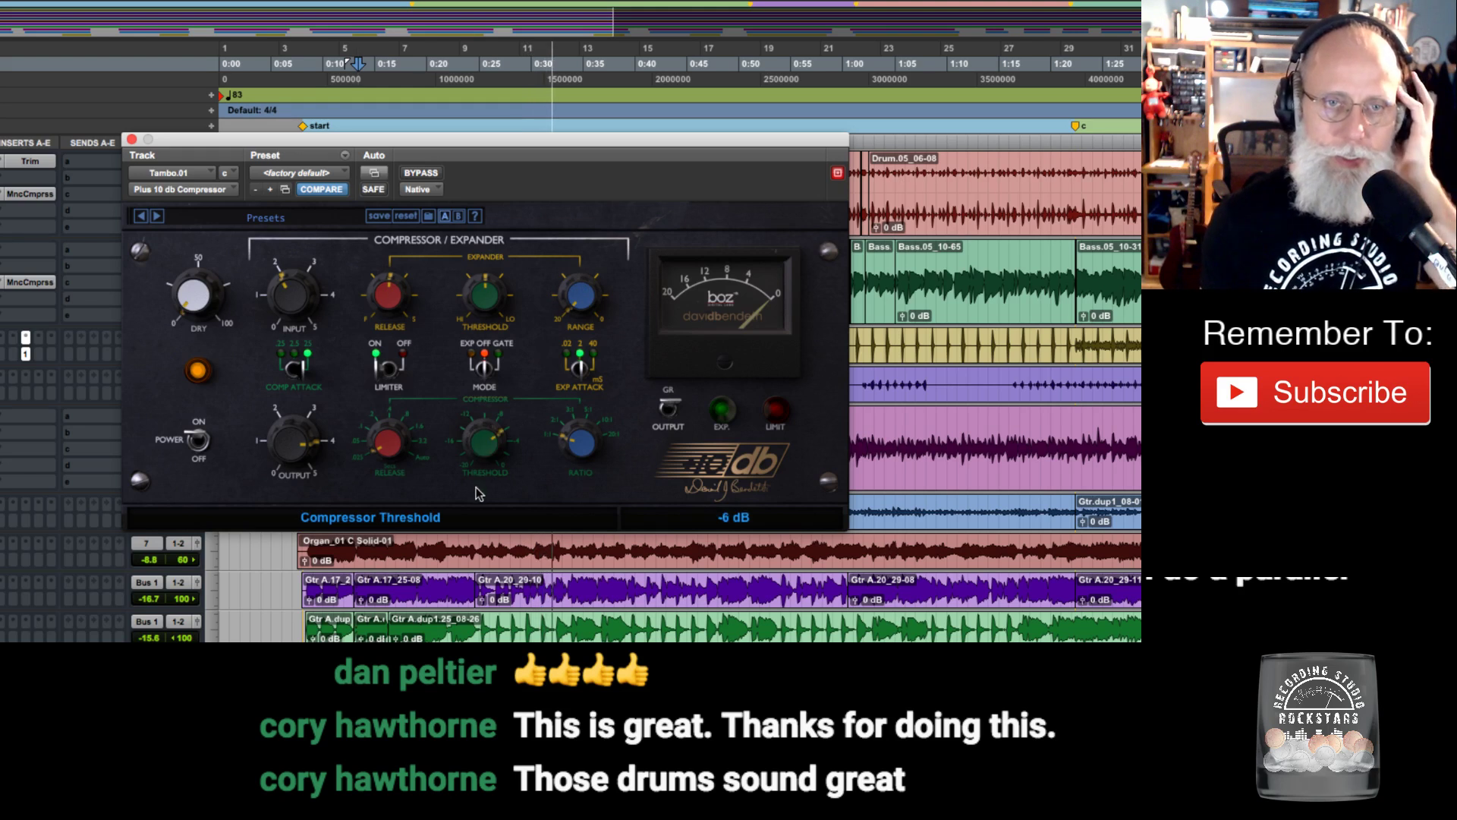
Lower the compressor threshold to -16 dB, stop playback and replay the tambourine with the compression.
{"action": "left_click_drag", "start_coordinate": [475, 499], "coordinate": [463, 566]}
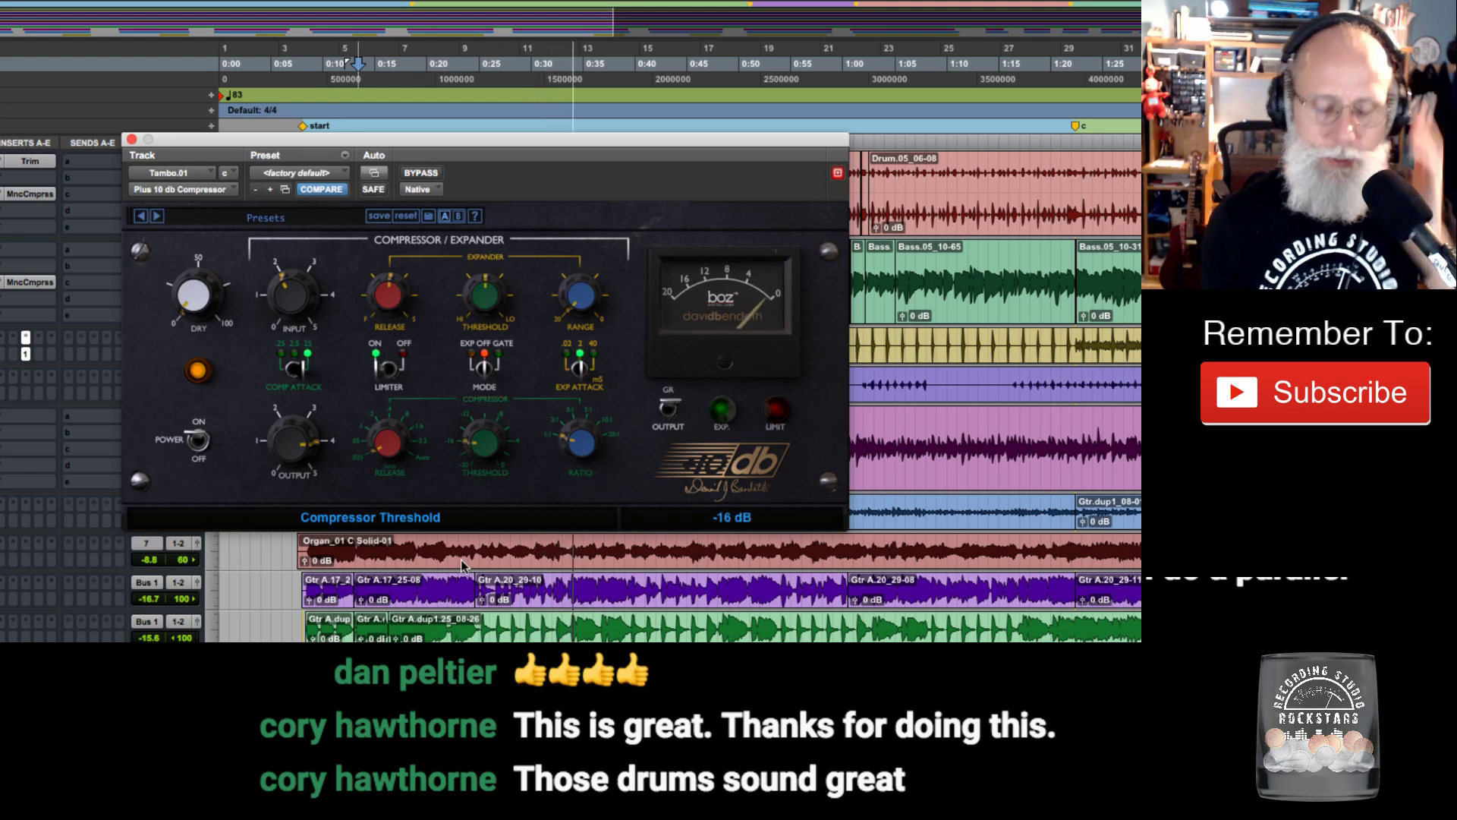
{"action": "key", "text": "space"}
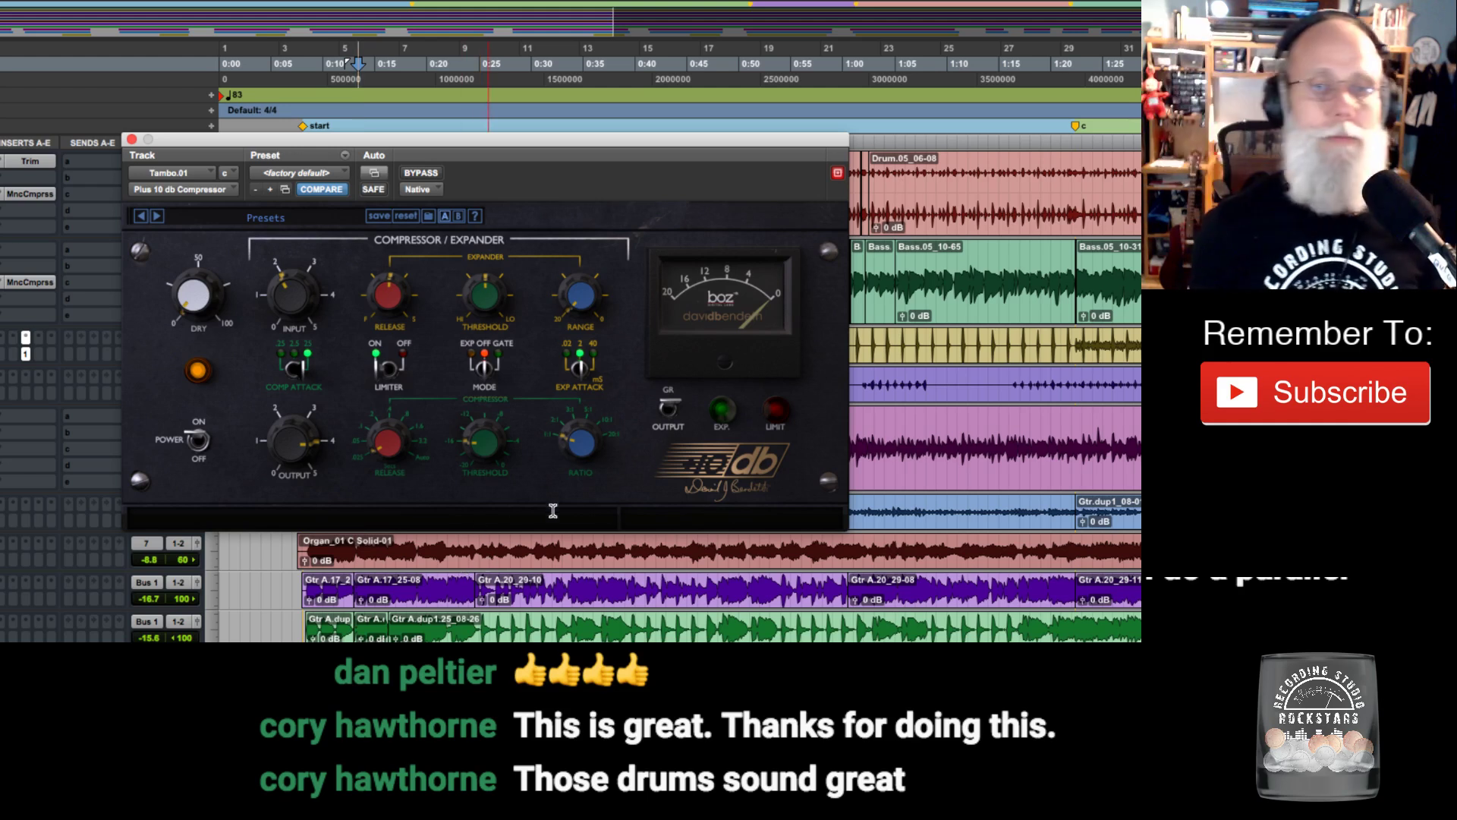
{"action": "mouse_move", "coordinate": [390, 439]}
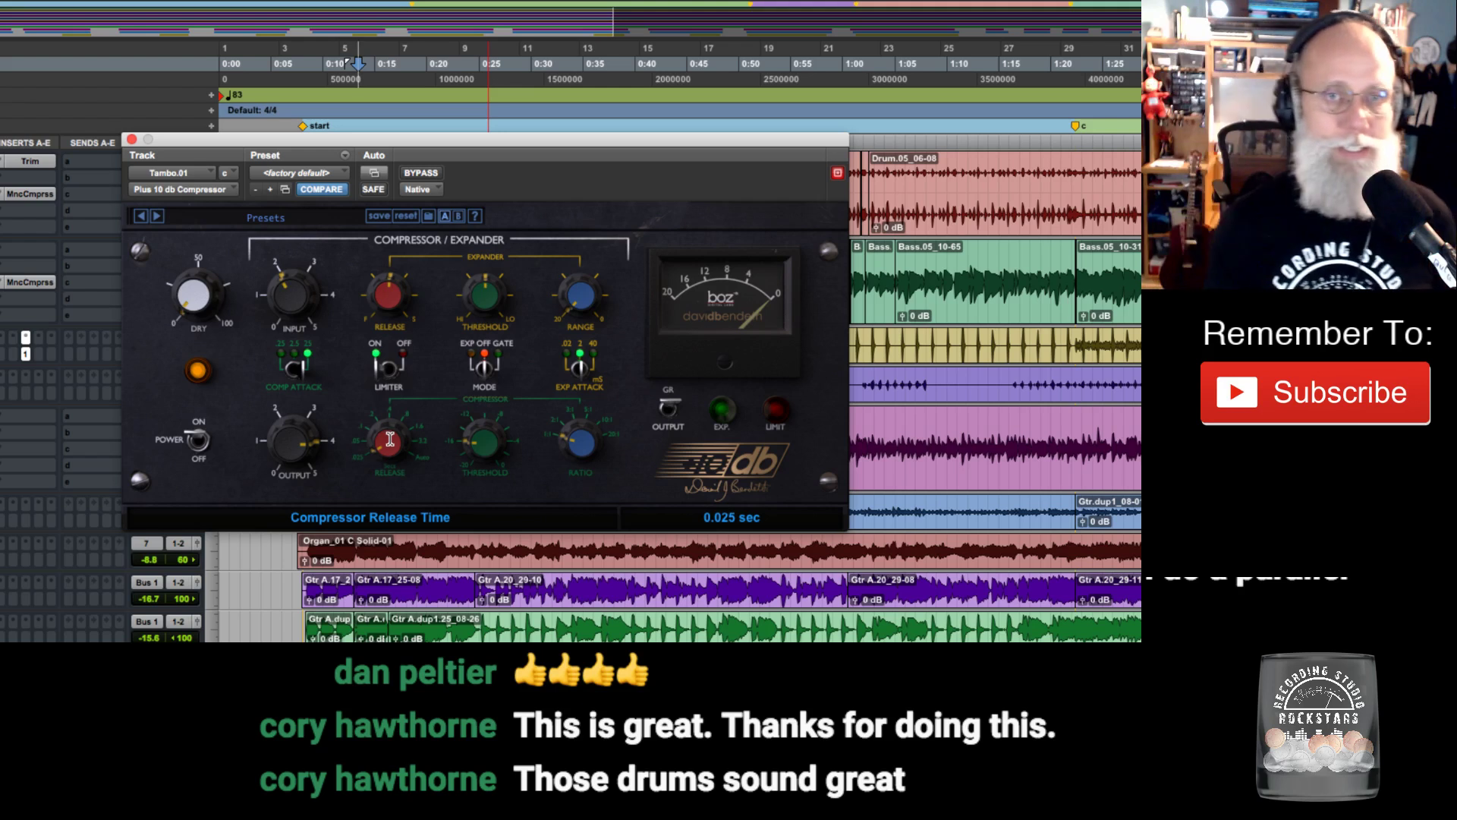
{"action": "key", "text": "space"}
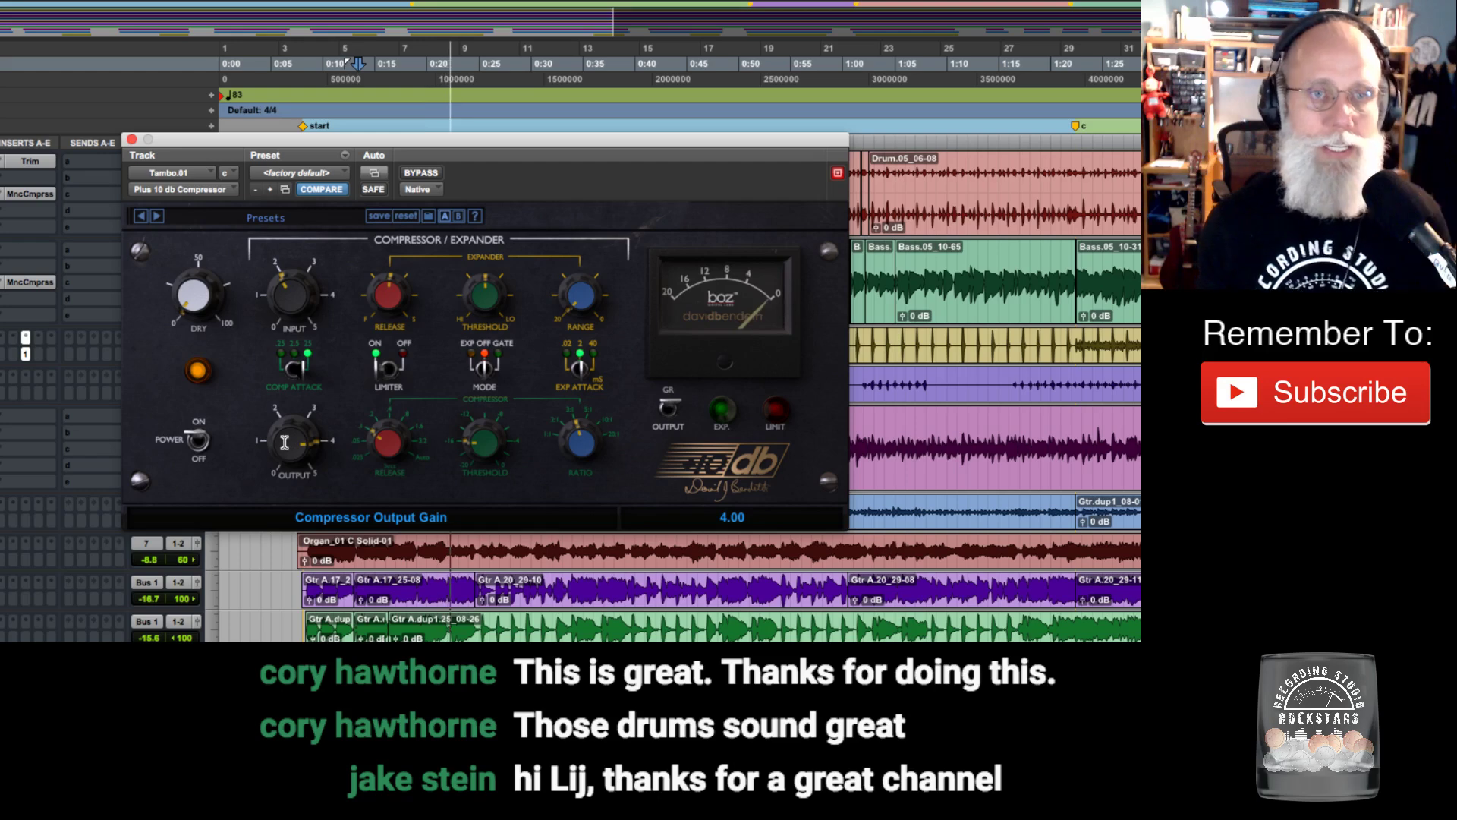
Close the Plus 10 db Compressor and restart playback of the session from 0:13.392.
{"action": "left_click", "coordinate": [131, 139]}
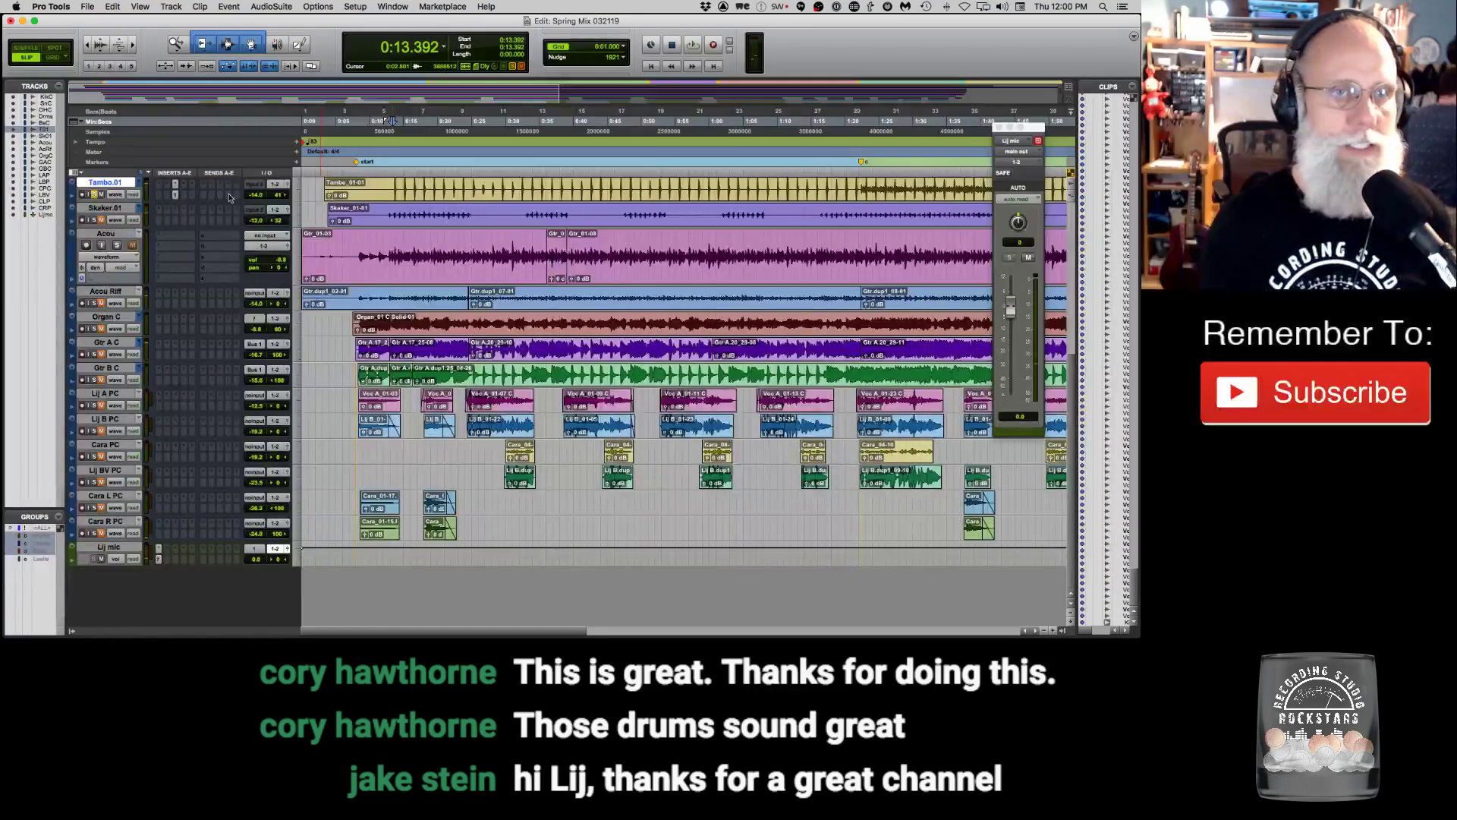
{"action": "key", "text": "space"}
{"action": "key", "text": "space"}
{"action": "key", "text": "space"}
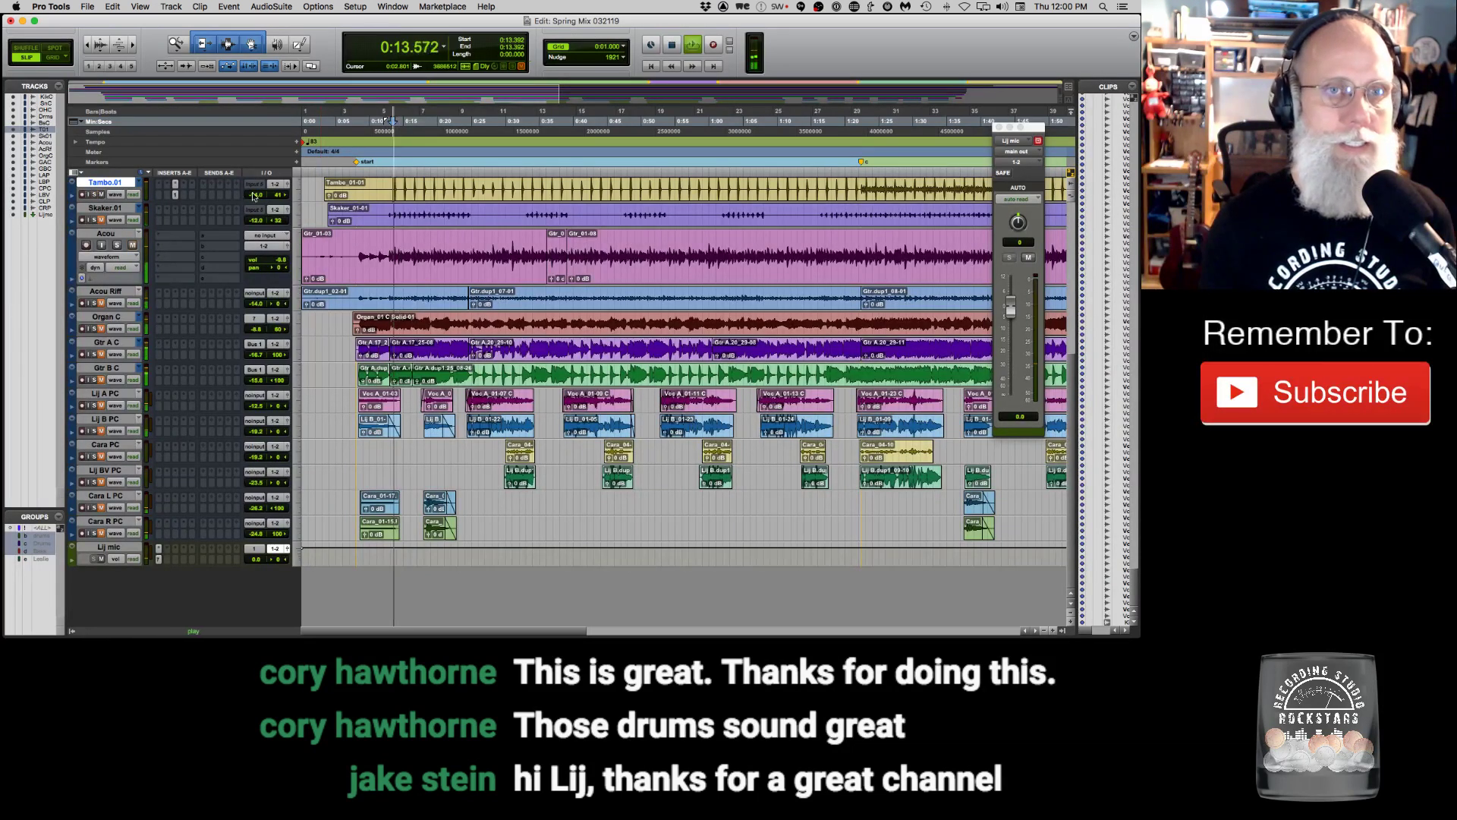